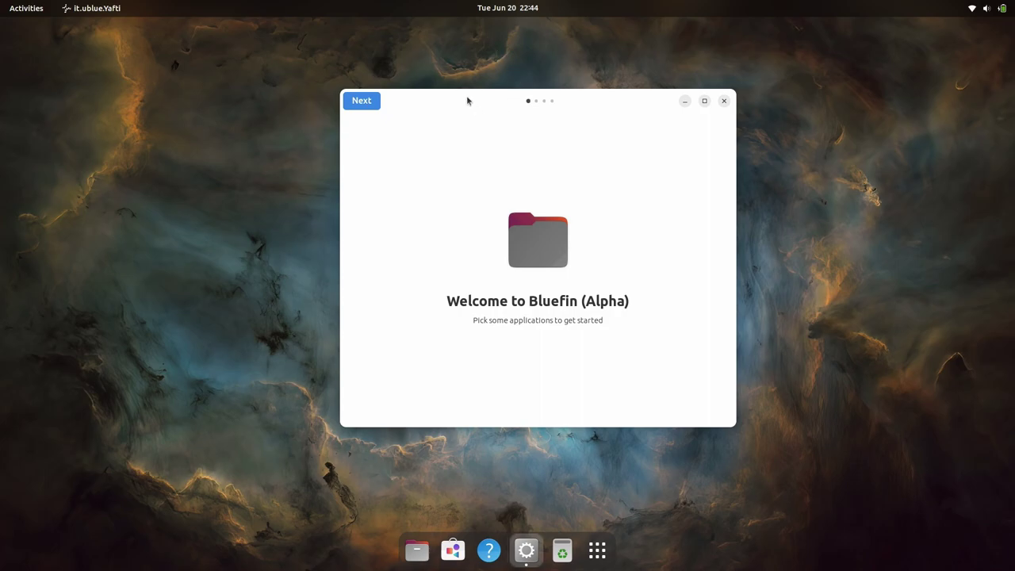
Reposition the Bluefin welcome window and try advancing past the welcome page
drag(466, 100, 449, 125)
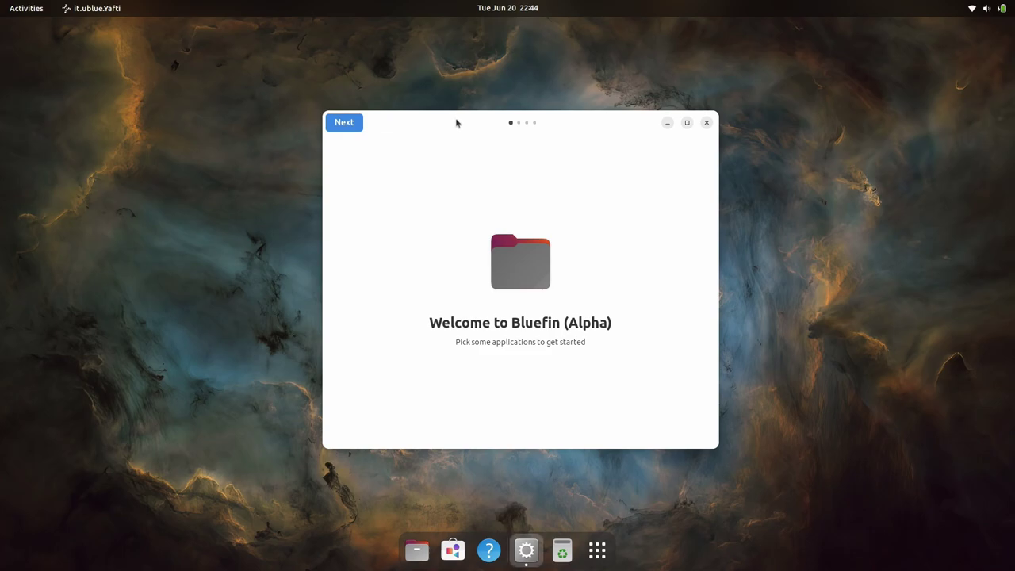
click(354, 124)
drag(386, 120, 319, 95)
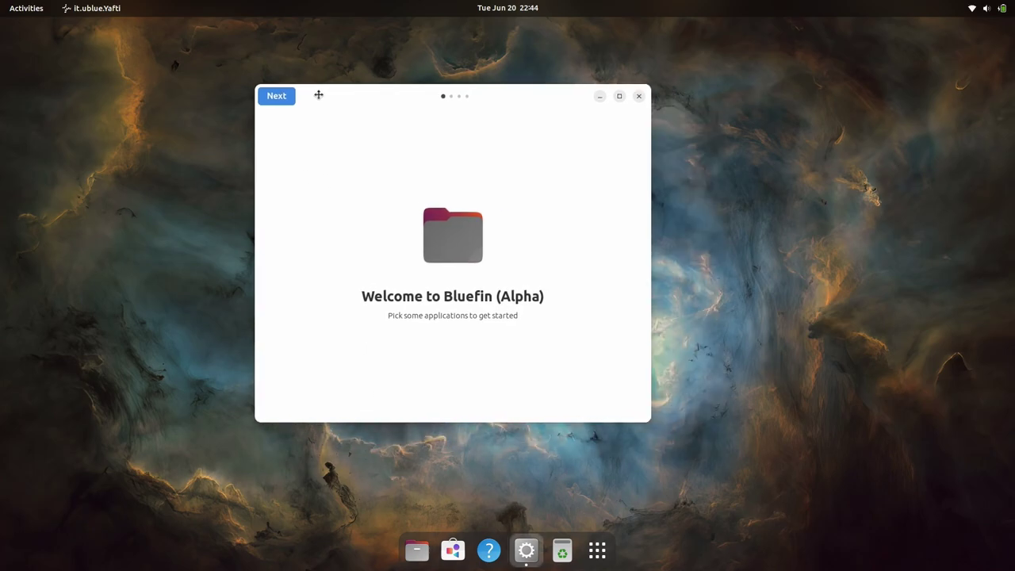
Dismiss the window menu and bring up the Activities overview search
key(alt+space)
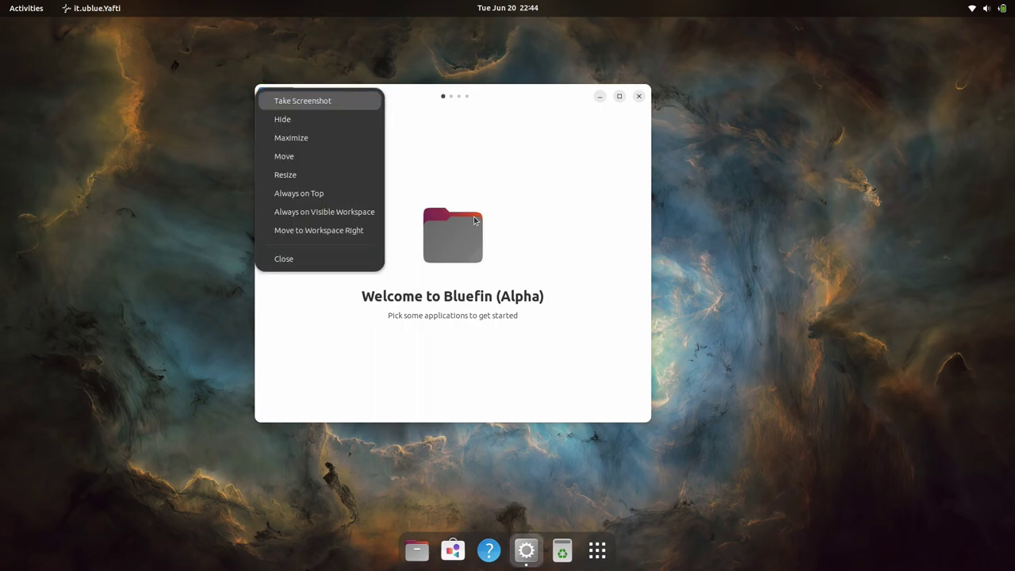
key(Escape)
key(super)
Launch Terminal from the 'ter' search, centre it, and close the Bluefin welcome window
text(t)
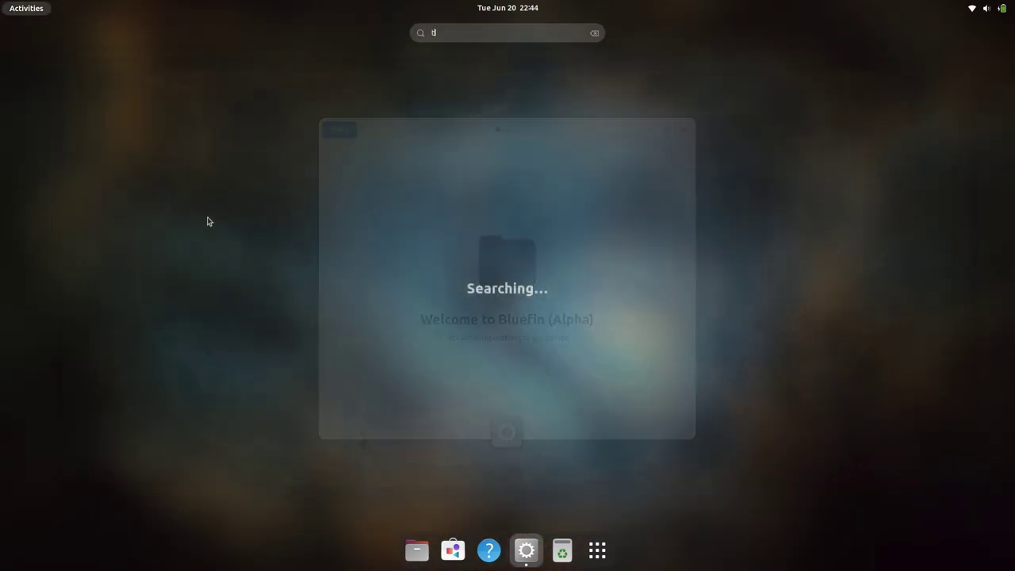
text(er)
key(Return)
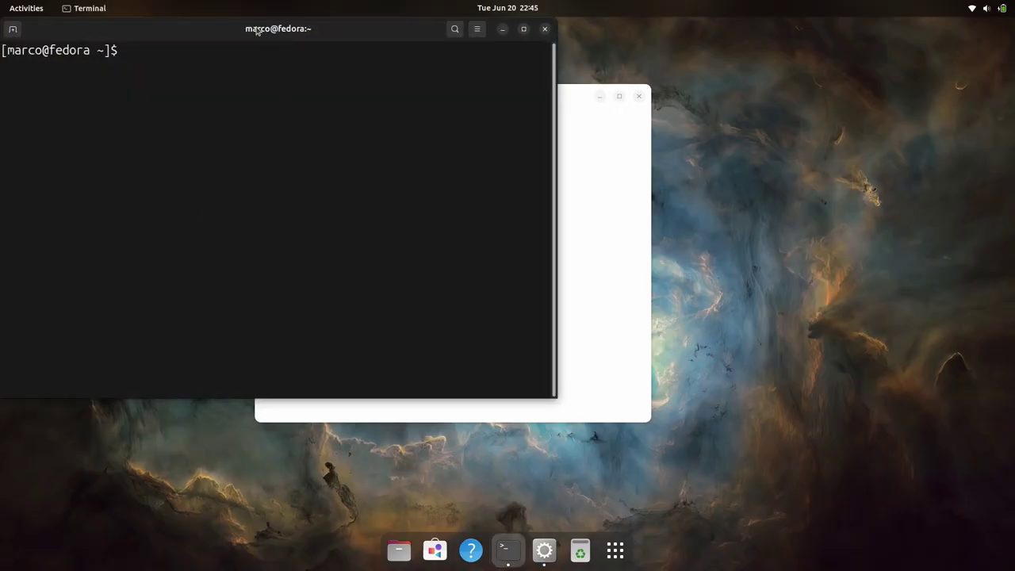
drag(256, 31, 367, 108)
drag(493, 102, 559, 100)
click(641, 96)
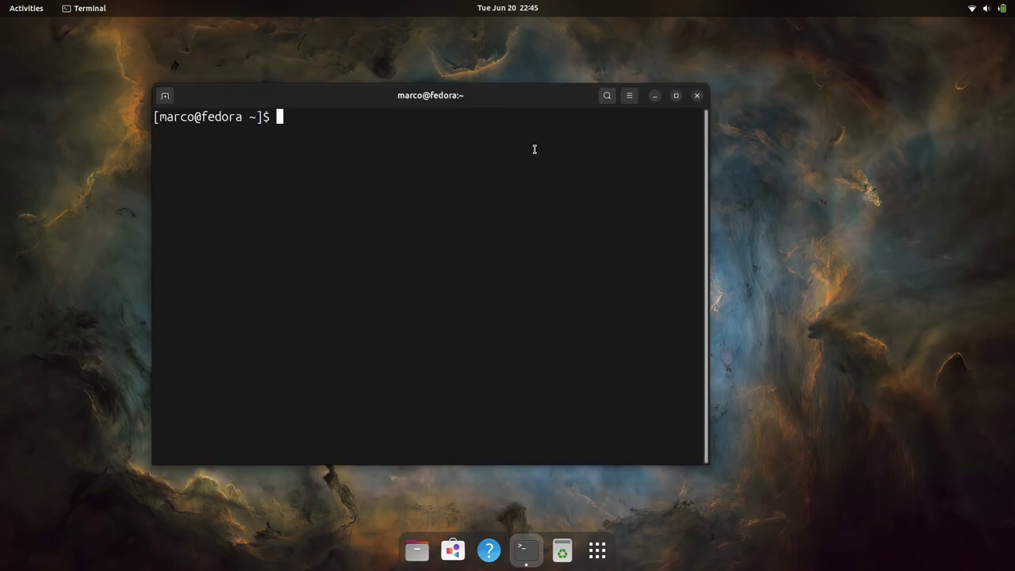
Run 'rpm-ostree status' and widen the terminal so the deployment lines stop wrapping
text(rpm-ostree status)
key(Return)
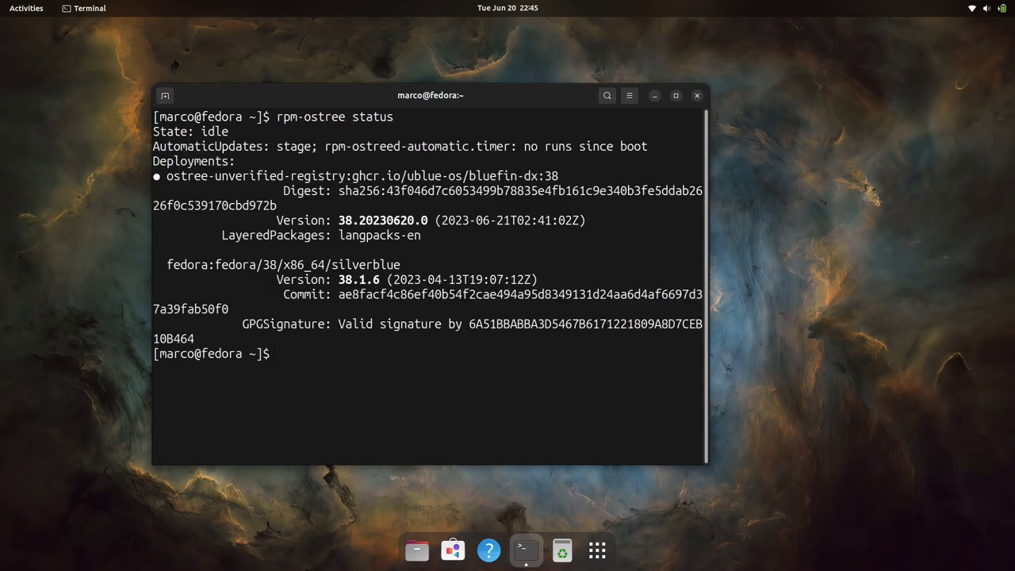
triple_click(519, 175)
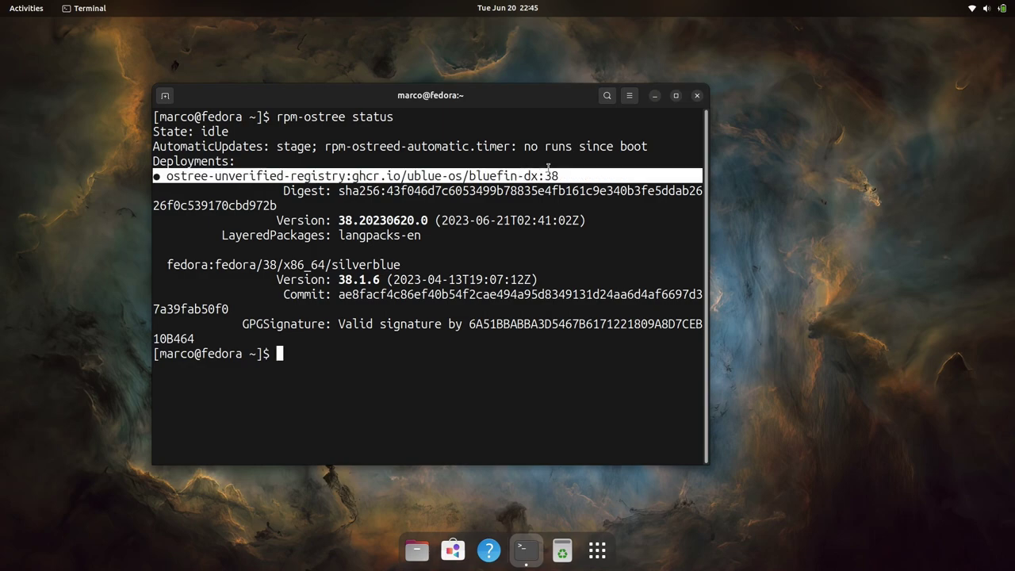
drag(712, 193, 908, 194)
drag(610, 101, 569, 152)
click(548, 219)
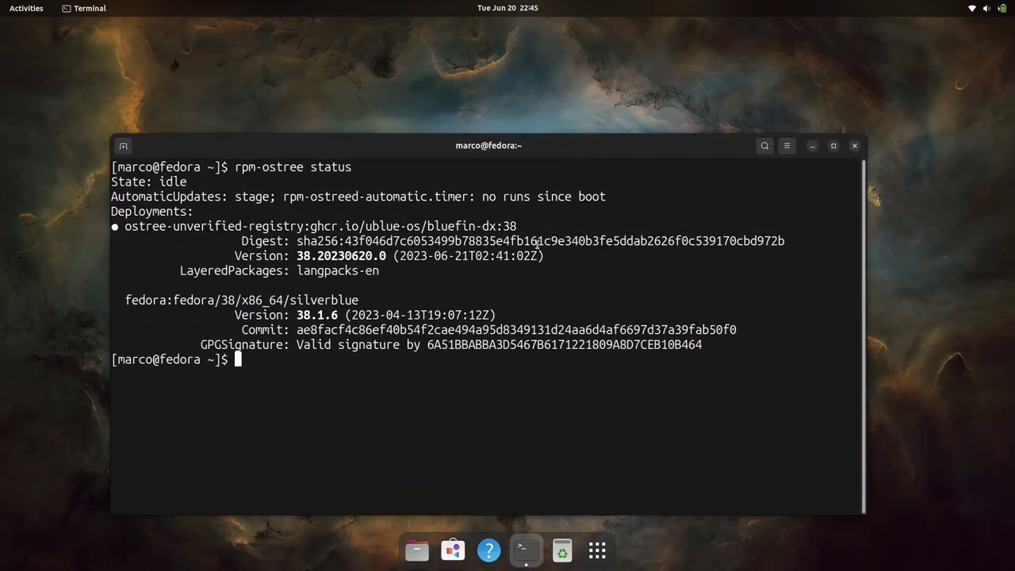
Briefly search Activities for 'yafti', then return to the terminal and move it up-right
key(super)
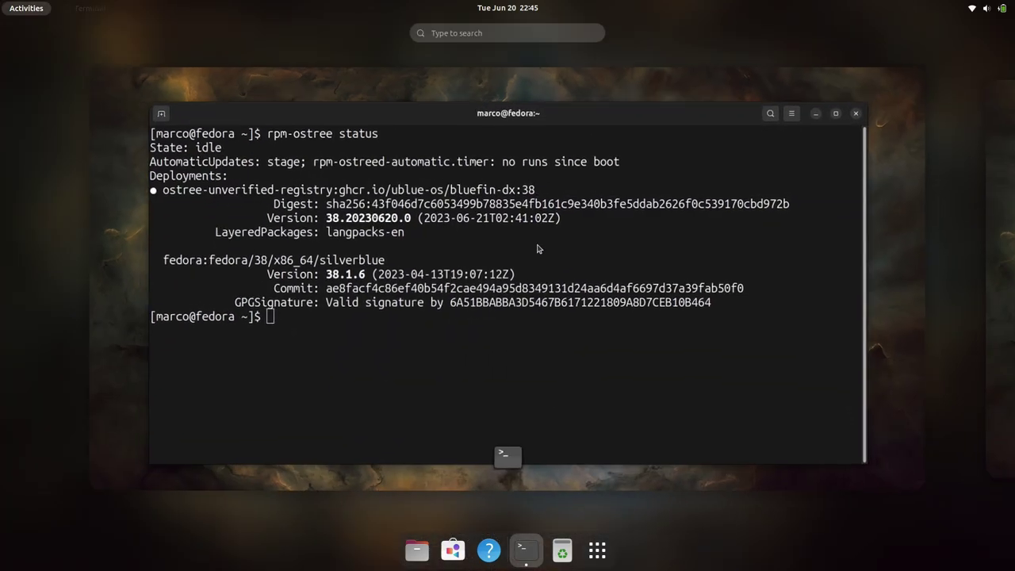
text(yafti)
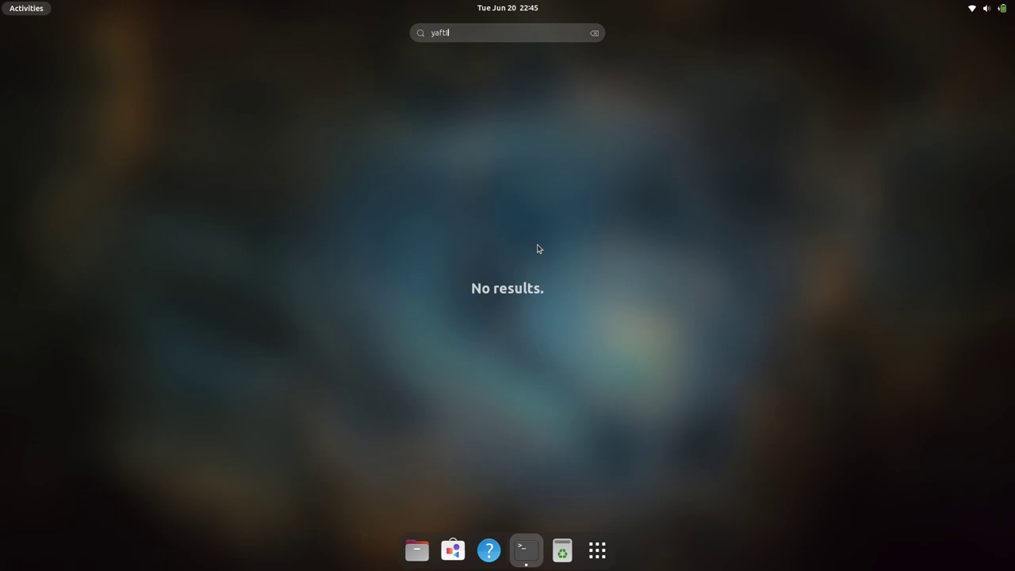
key(super)
drag(236, 167, 357, 168)
click(398, 208)
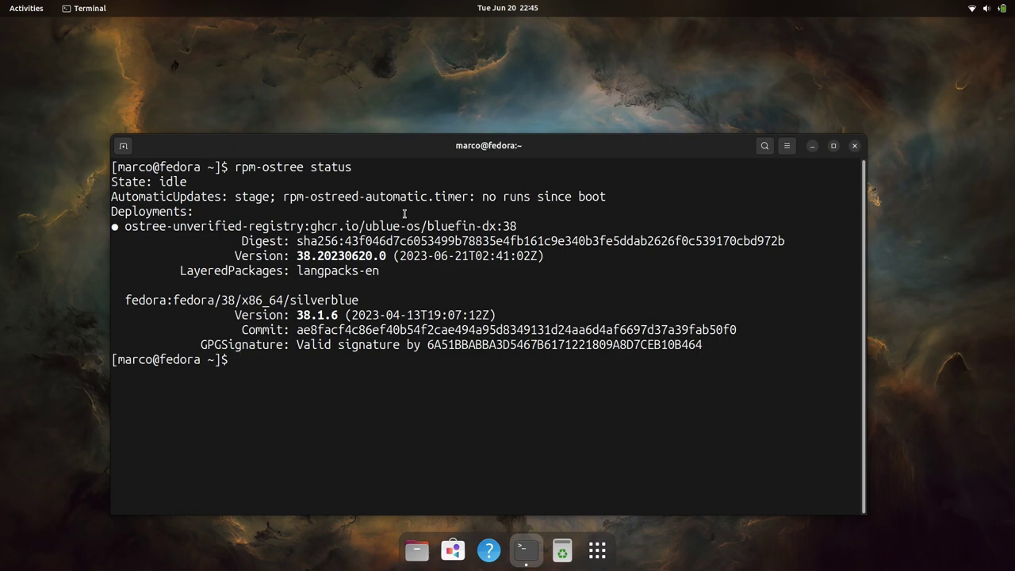
drag(460, 147, 531, 118)
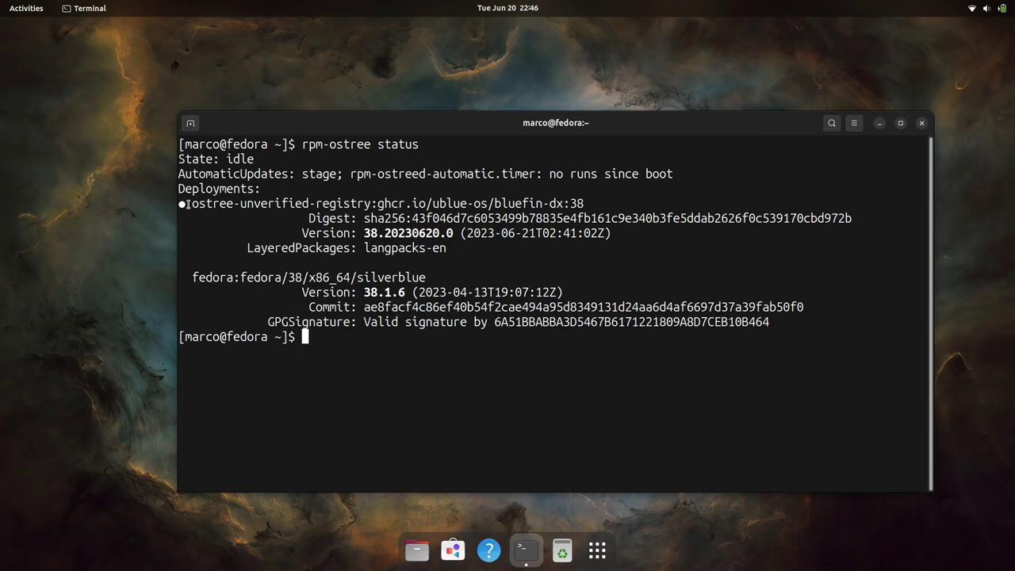
Enlarge the terminal text one step while highlighting the bluefin-dx:38 and silverblue deployment lines
triple_click(188, 204)
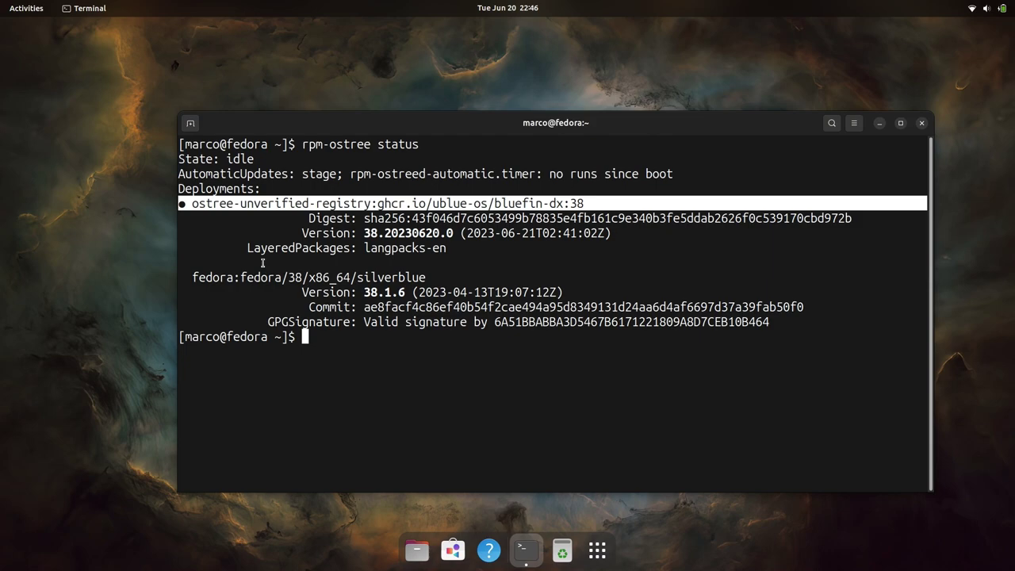
key(ctrl+plus)
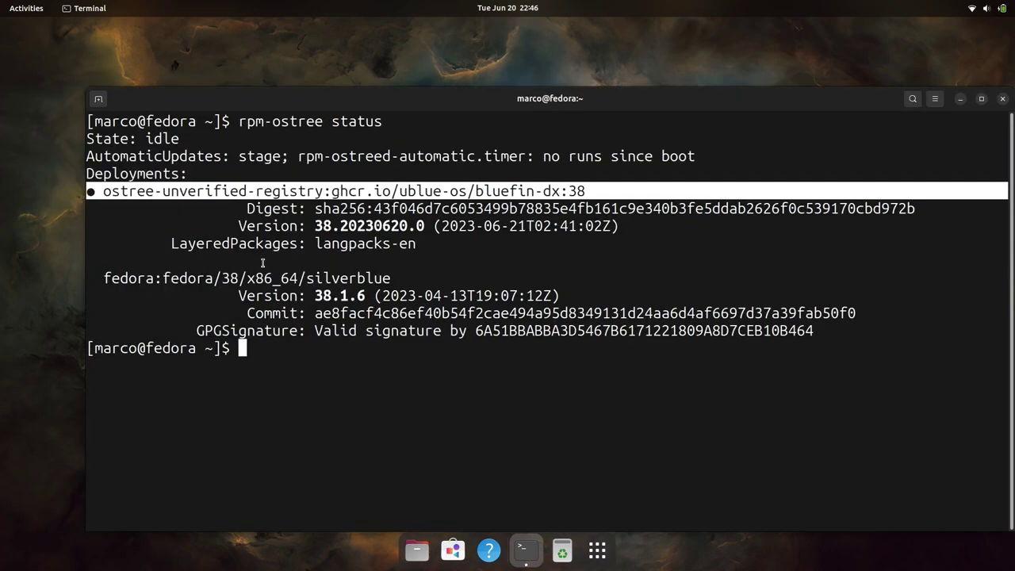
drag(279, 98, 241, 89)
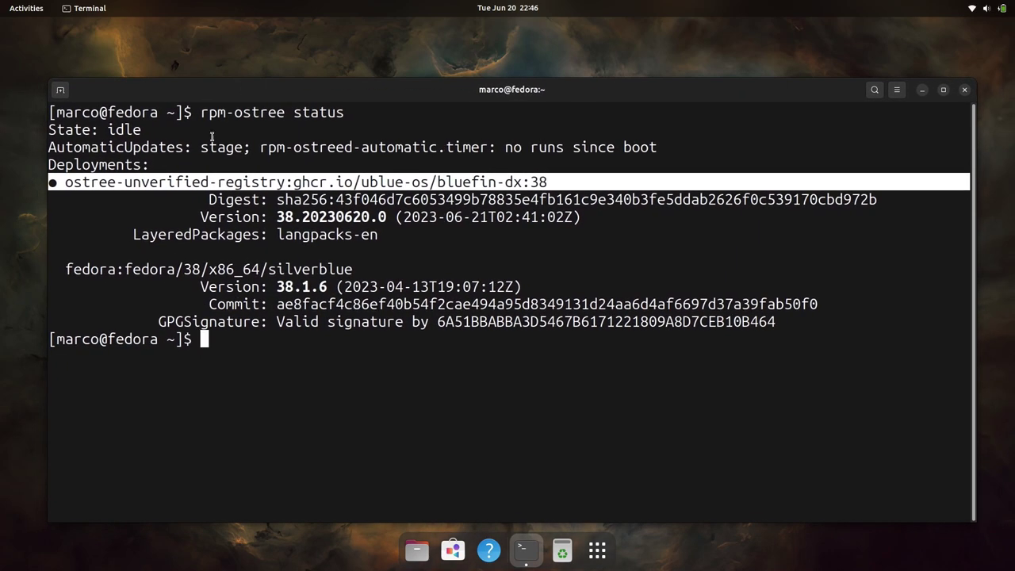
double_click(158, 270)
click(158, 270)
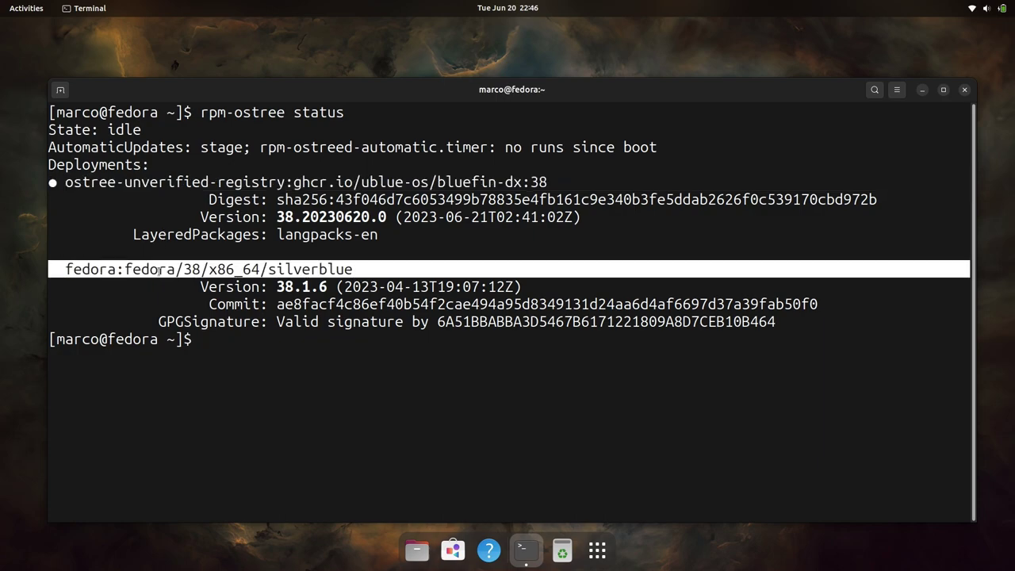
click(224, 271)
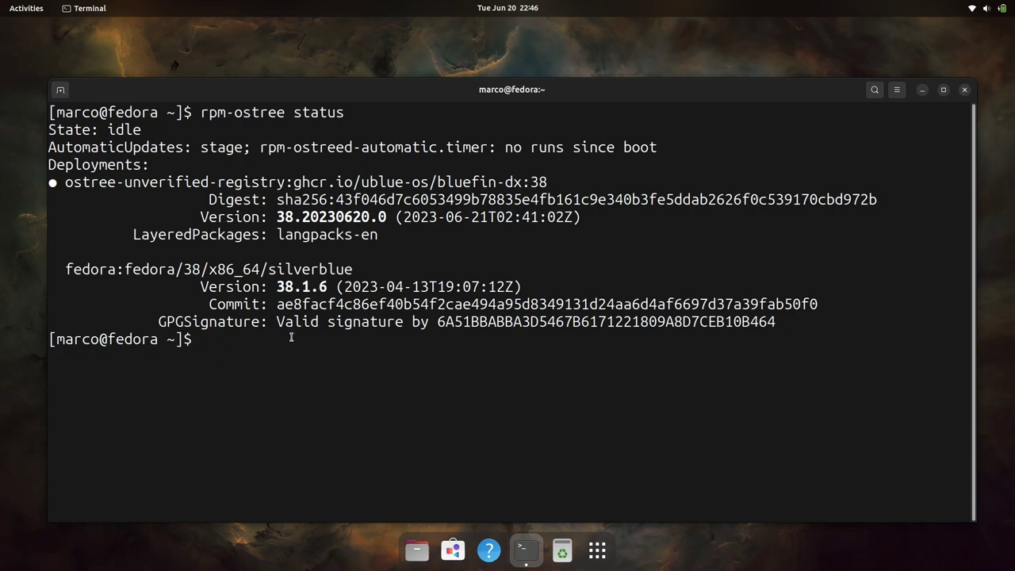
Draft and discard rpm-ostree rebase/revert and ostree commands at the prompt
text(rpm-ostree rebase)
key(BackSpace)
key(BackSpace)
key(BackSpace)
key(BackSpace)
text(vert)
key(BackSpace)
key(BackSpace)
text(rt)
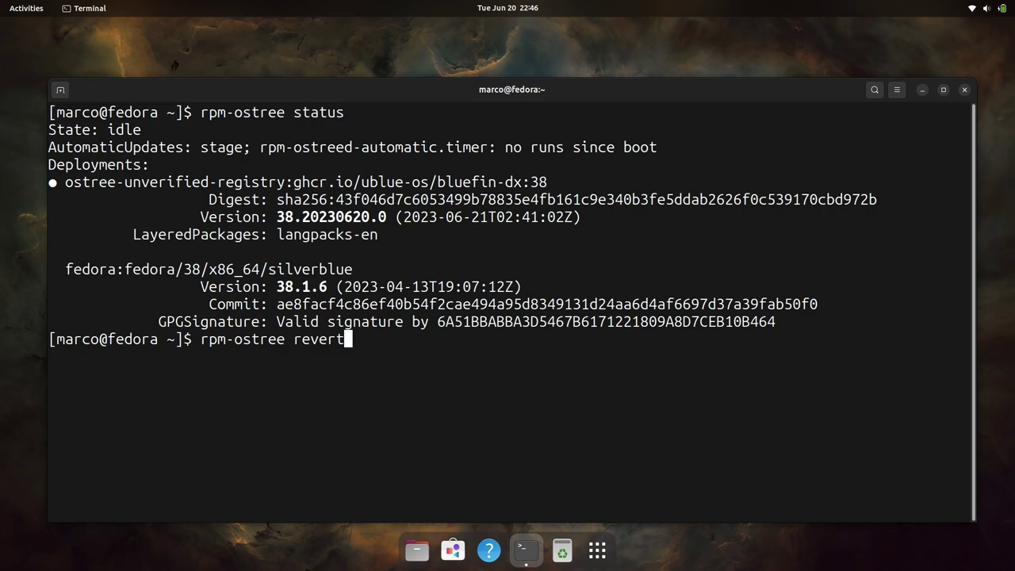
key(BackSpace)
key(BackSpace)
key(BackSpace)
key(BackSpace)
key(BackSpace)
key(BackSpace)
key(BackSpace)
key(BackSpace)
key(BackSpace)
key(BackSpace)
key(BackSpace)
key(BackSpace)
key(BackSpace)
key(BackSpace)
key(BackSpace)
key(BackSpace)
key(BackSpace)
text(os)
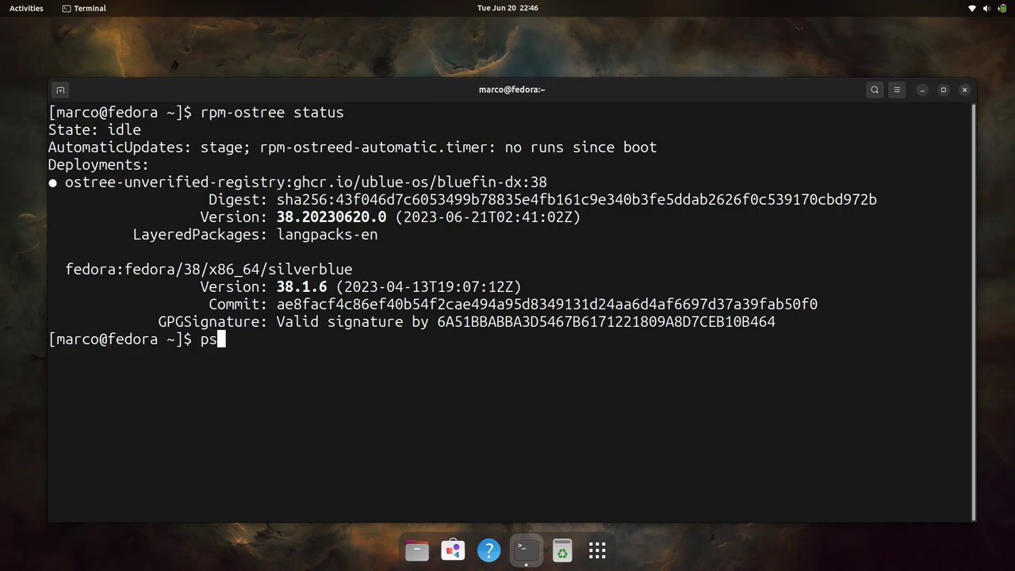
text(t)
key(Tab)
key(Tab)
key(Tab)
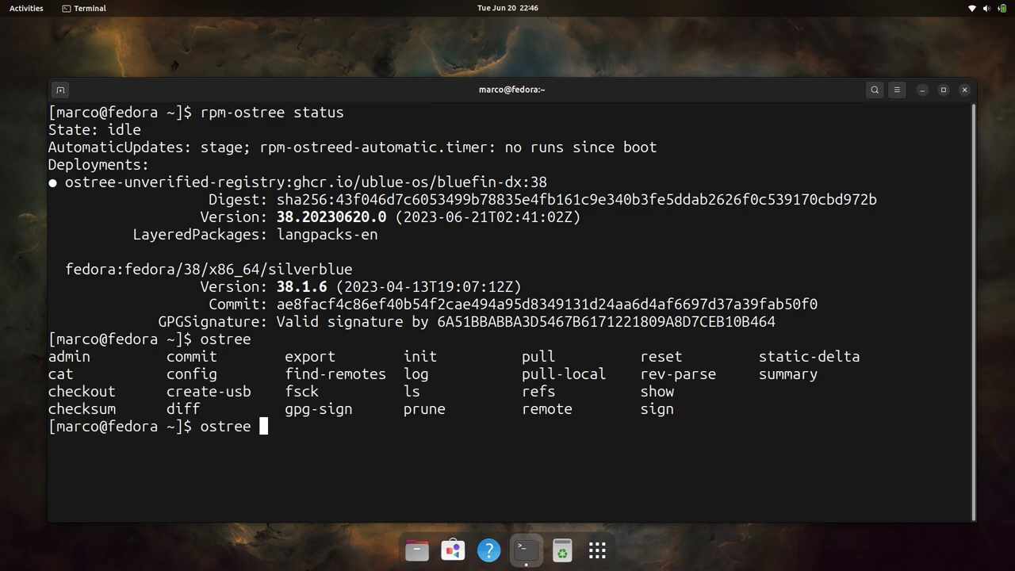
text(re)
key(BackSpace)
key(BackSpace)
key(BackSpace)
key(BackSpace)
key(BackSpace)
key(BackSpace)
key(BackSpace)
key(BackSpace)
key(BackSpace)
text(clear)
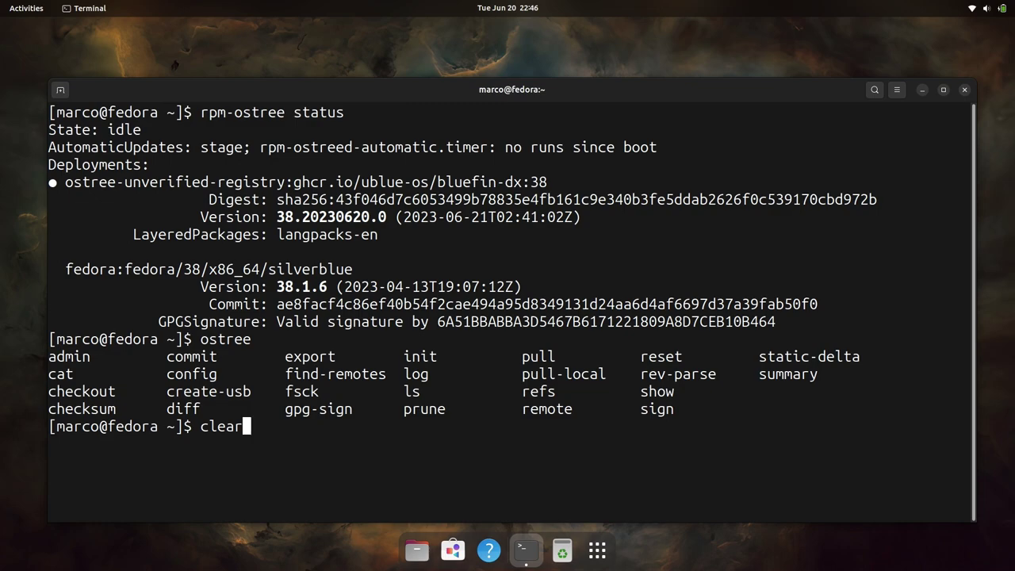
key(BackSpace)
Delete Yafti's last-run file with 'rm -f .config/yafti/last-run'
key(BackSpace)
key(BackSpace)
key(BackSpace)
key(BackSpace)
text(rm -f .local/s)
key(Tab)
key(Tab)
text(sh)
key(BackSpace)
key(BackSpace)
text(h)
key(Tab)
key(Tab)
key(Tab)
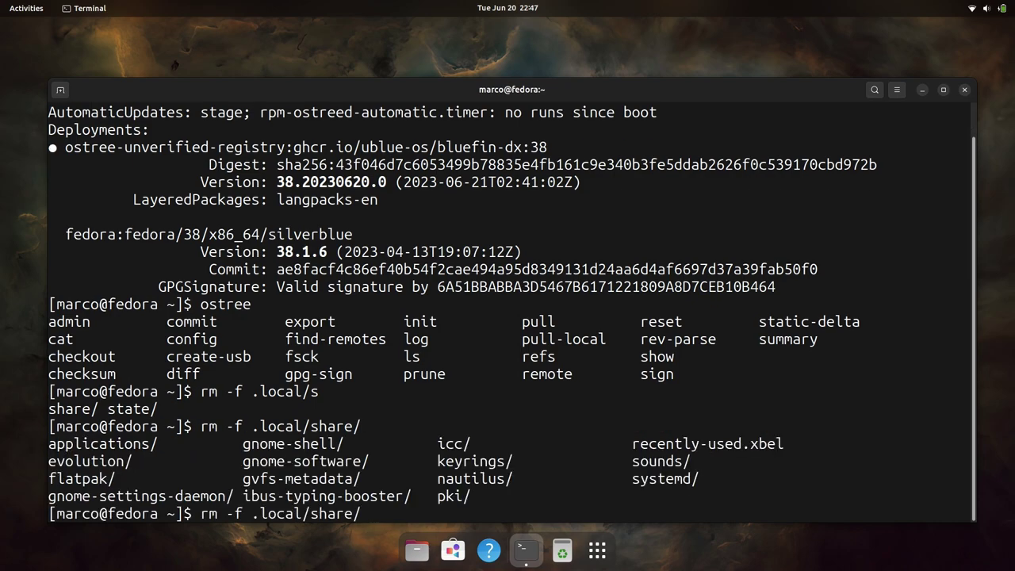
key(BackSpace)
key(BackSpace)
key(BackSpace)
key(BackSpace)
key(BackSpace)
key(BackSpace)
key(BackSpace)
key(BackSpace)
key(BackSpace)
key(BackSpace)
key(BackSpace)
key(BackSpace)
text(co)
key(Tab)
key(Tab)
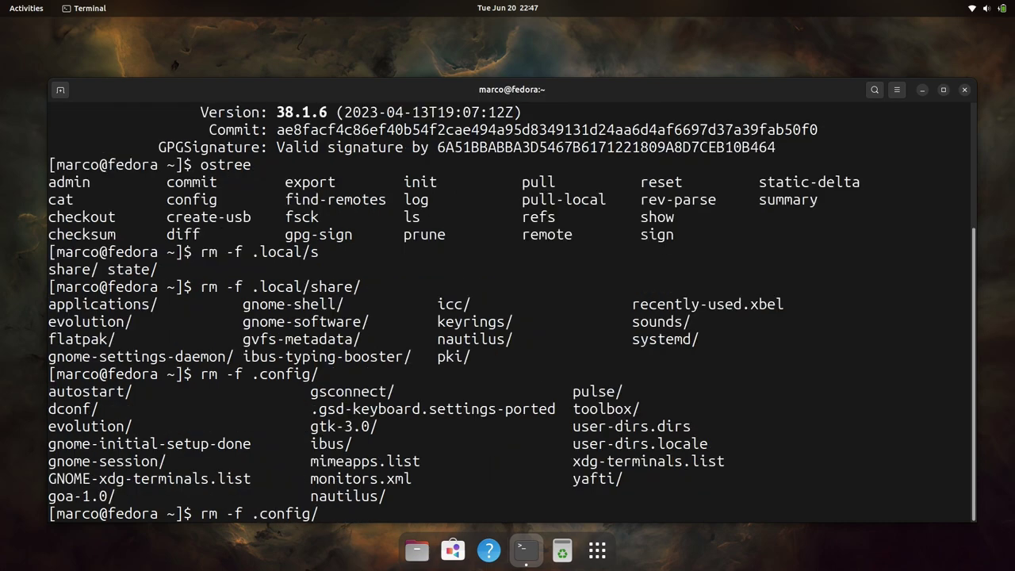
text(yafti/last-run)
key(Tab)
text(l)
key(Tab)
key(Return)
Clear the terminal, relaunch 'yafti', and centre the installer window
text(clear)
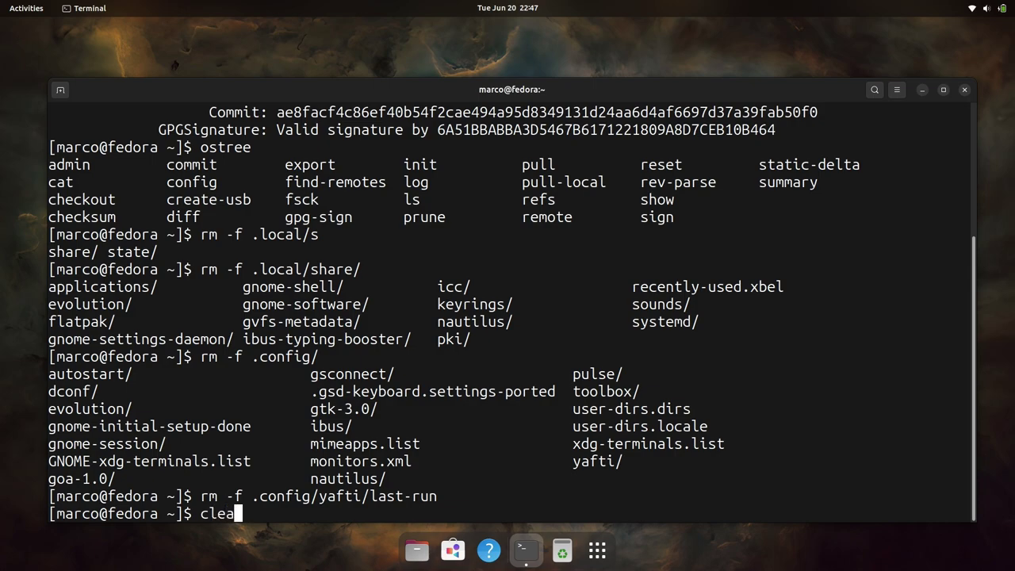
key(Return)
text(yafti)
key(Return)
drag(237, 24, 601, 133)
Minimize the terminal, accept the Flatpak modification warning, and authenticate with the account password
click(922, 93)
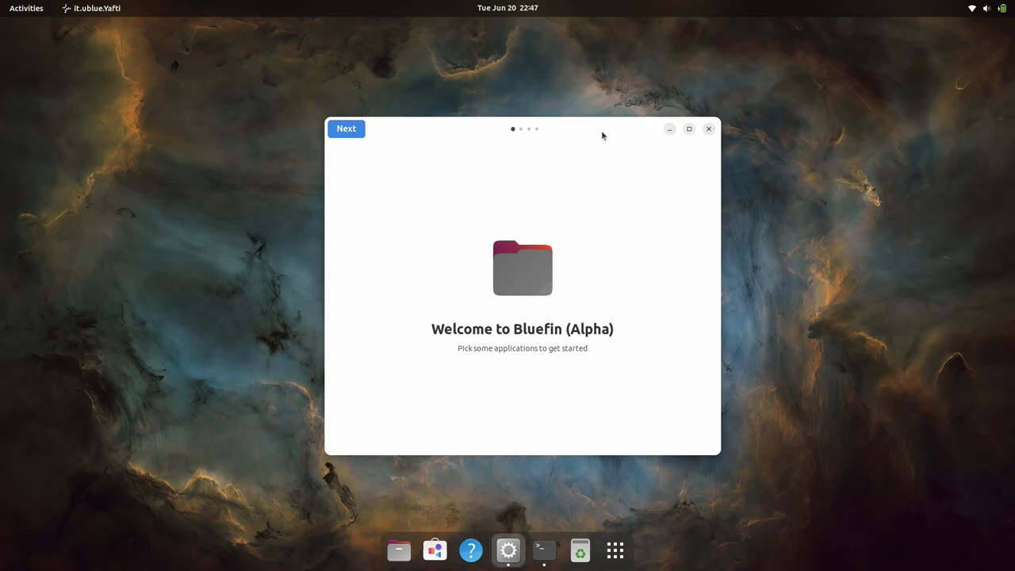
click(346, 131)
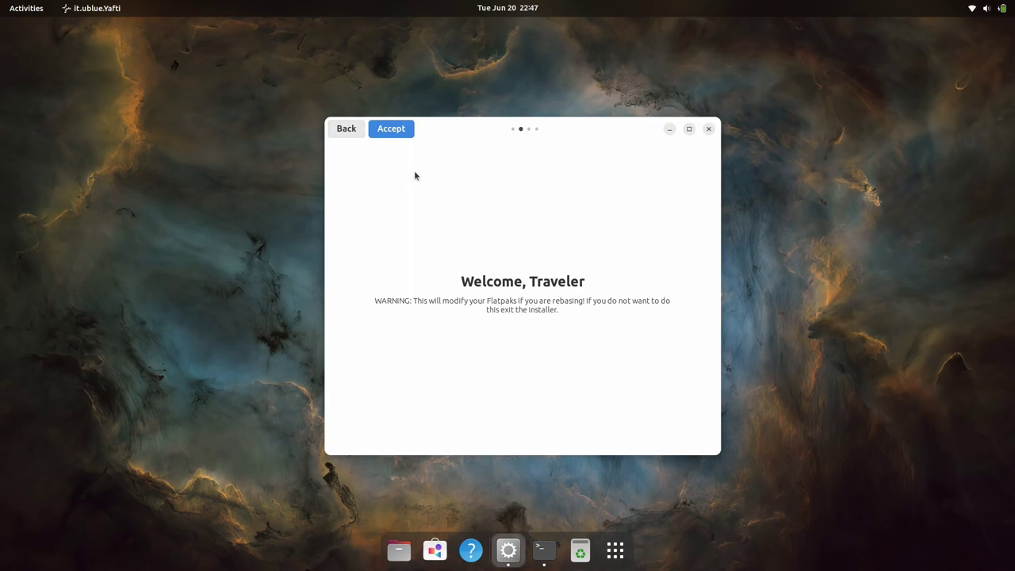
click(393, 131)
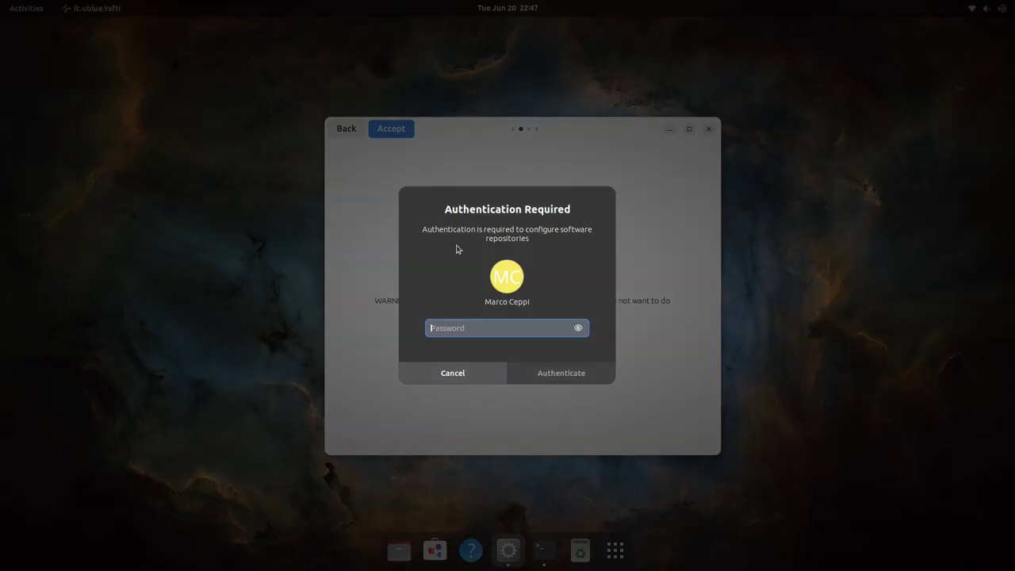
text(p)
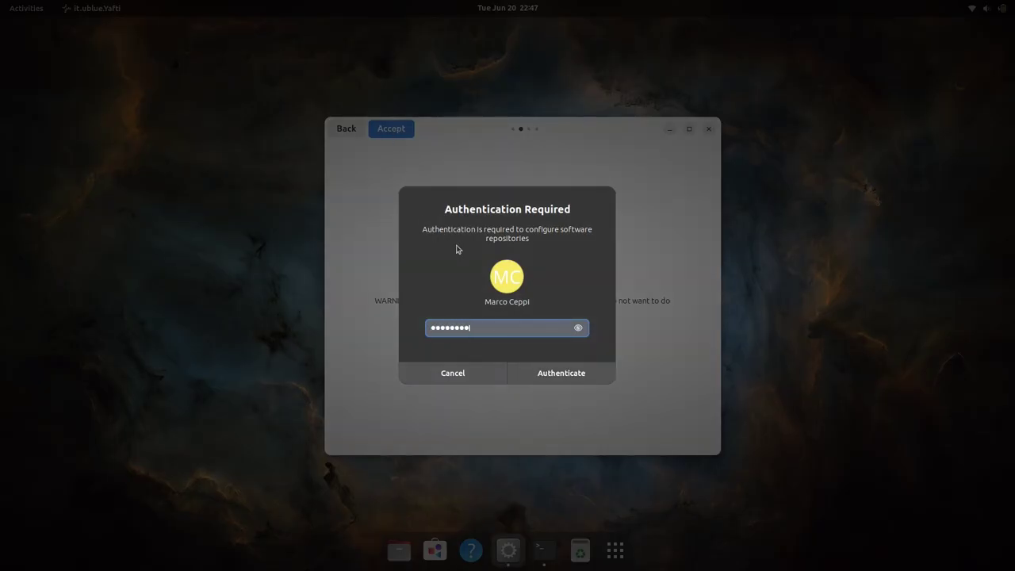
key(Return)
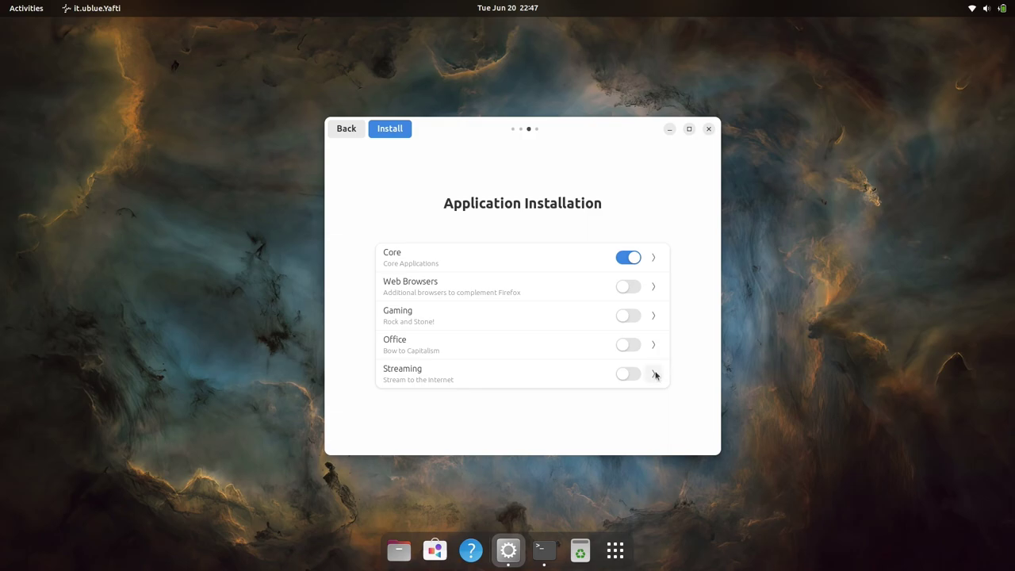
Turn on Google Chrome in the Web Browsers group and save it
click(653, 286)
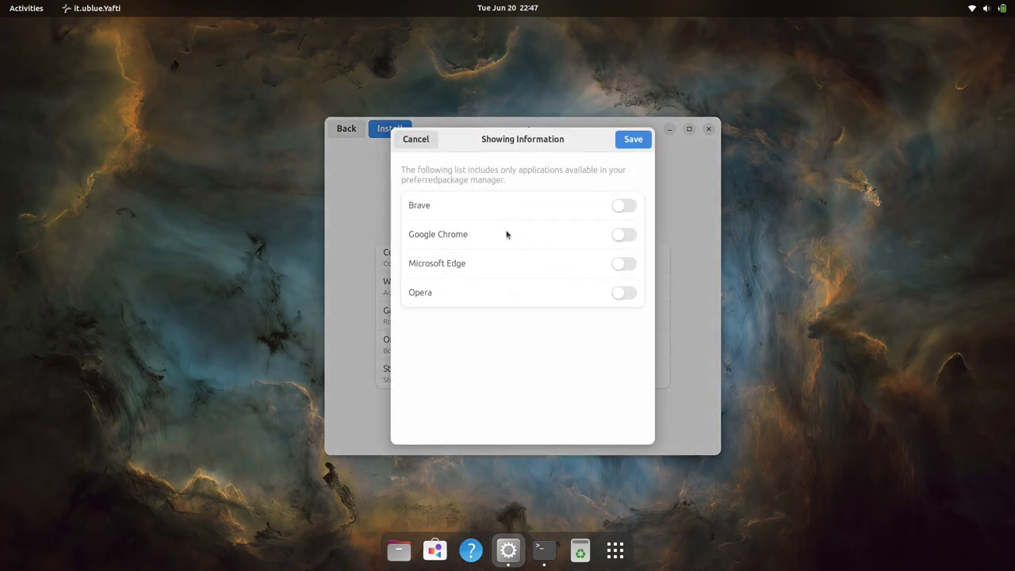
click(623, 235)
click(633, 140)
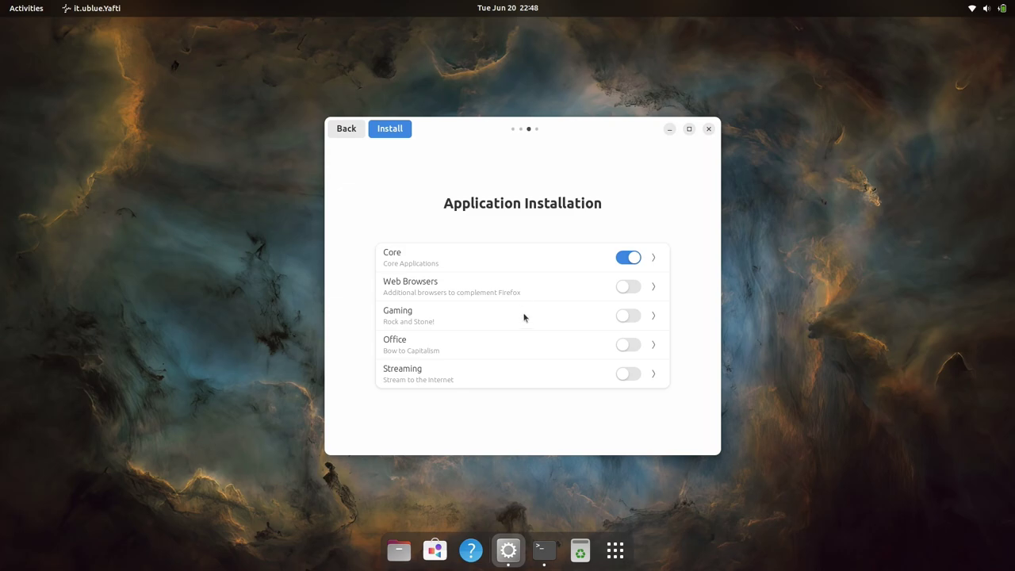
click(649, 287)
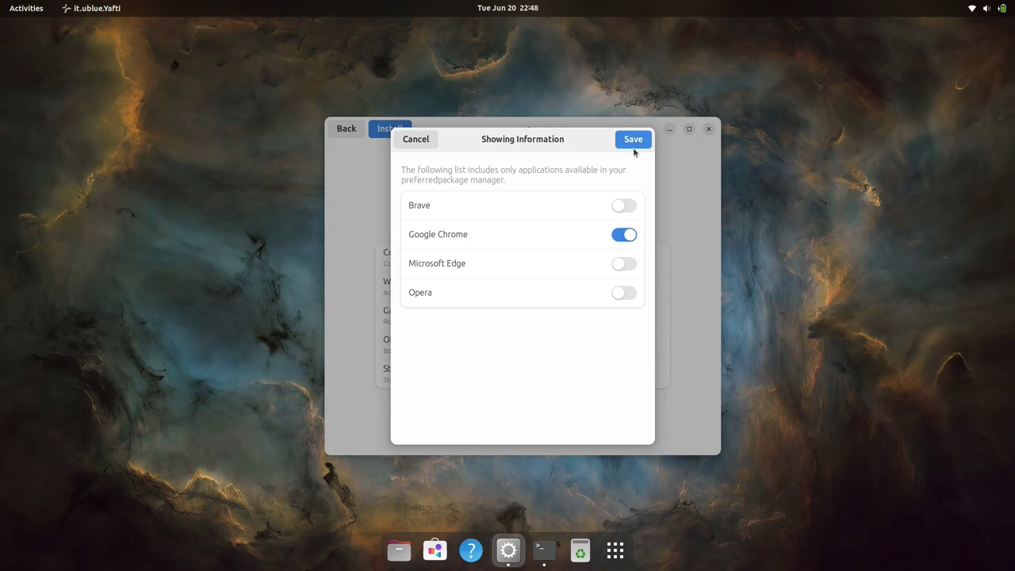
click(633, 144)
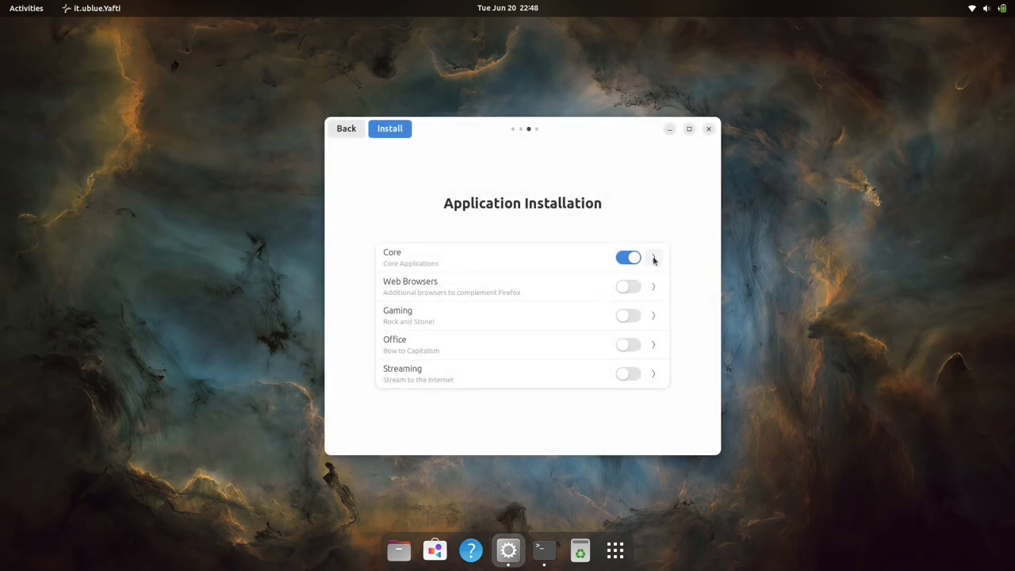
Review the Core and Web Browsers app lists without changing them
click(652, 257)
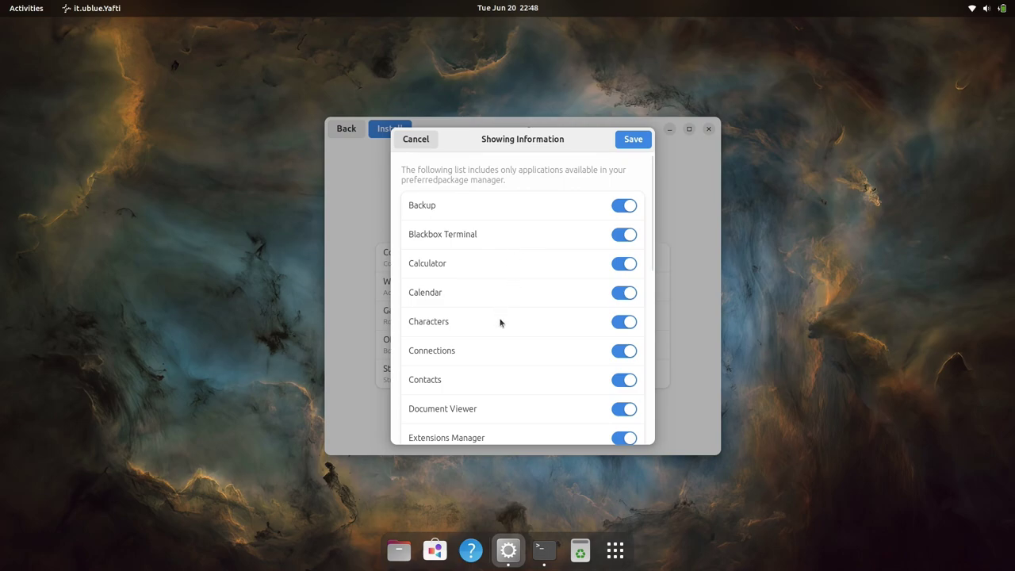
scroll(501, 340, down, 10)
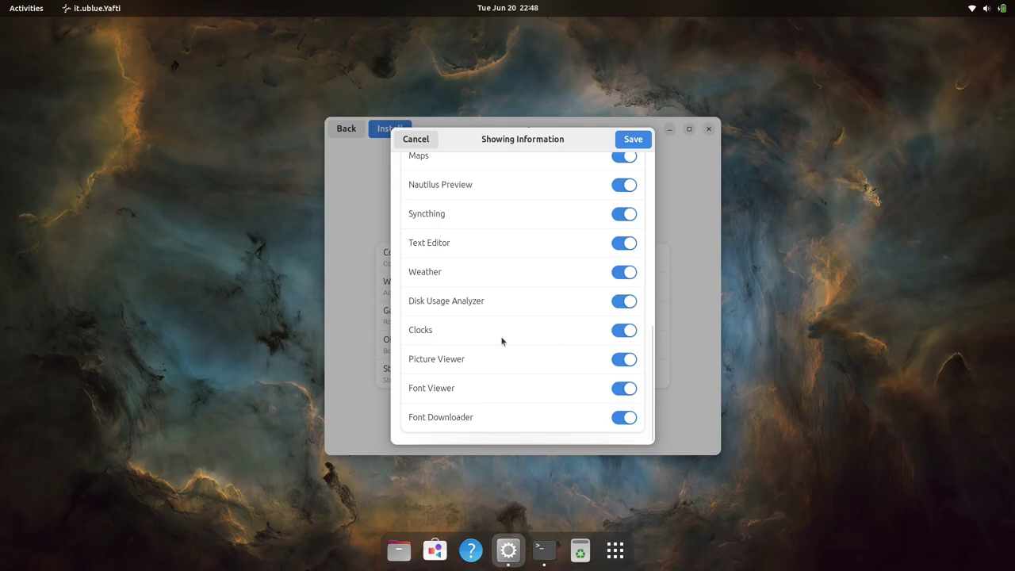
scroll(523, 301, up, 10)
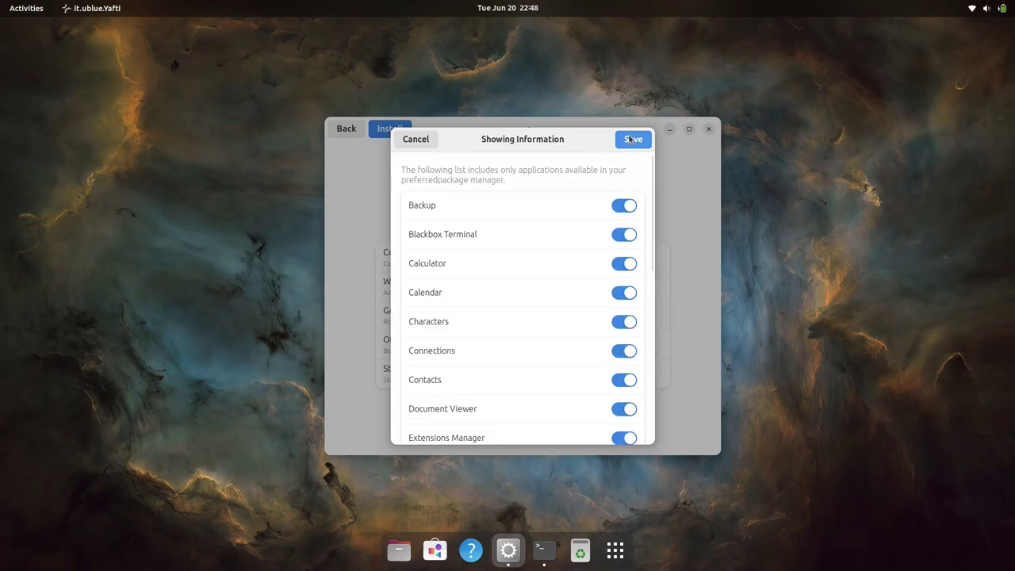
click(631, 140)
click(654, 290)
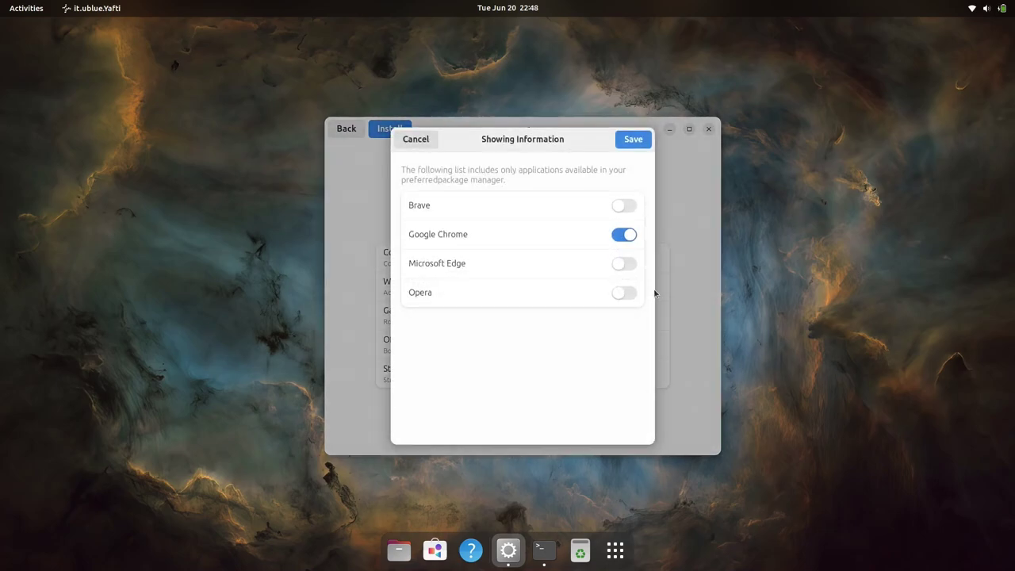
click(633, 138)
Enable Discord under Gaming and Slack under Office, saving each
click(654, 315)
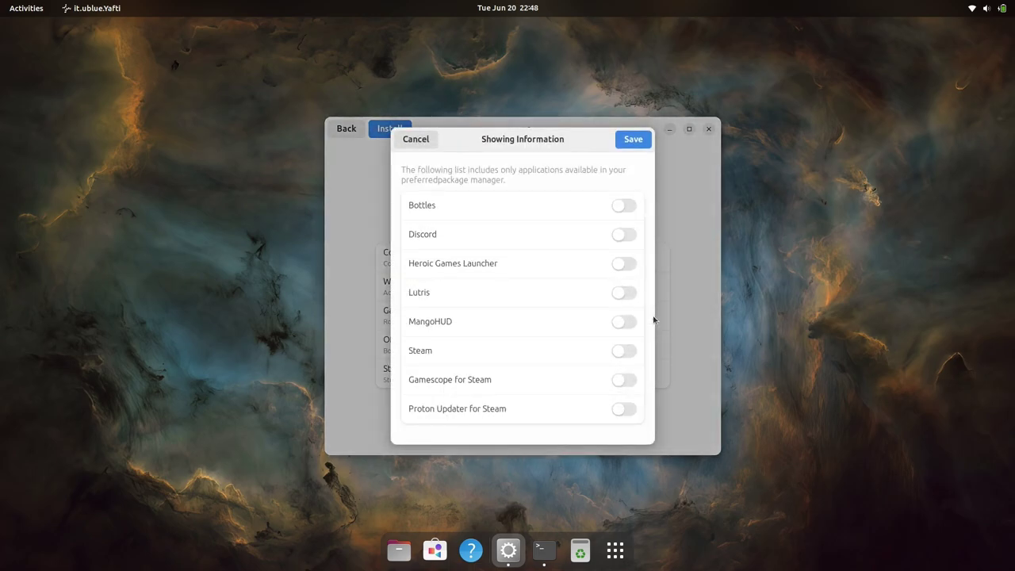
click(623, 234)
click(633, 140)
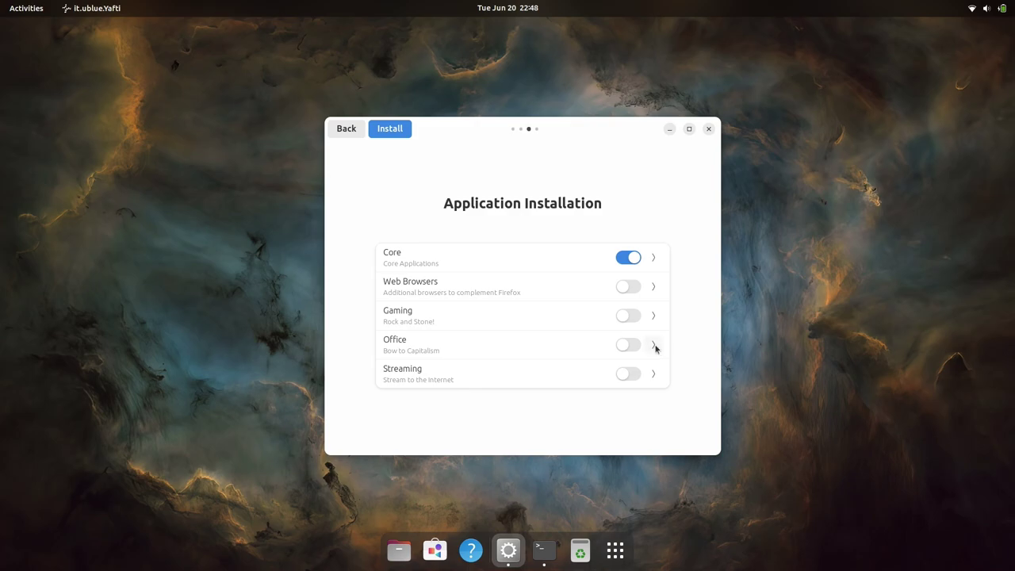
click(654, 346)
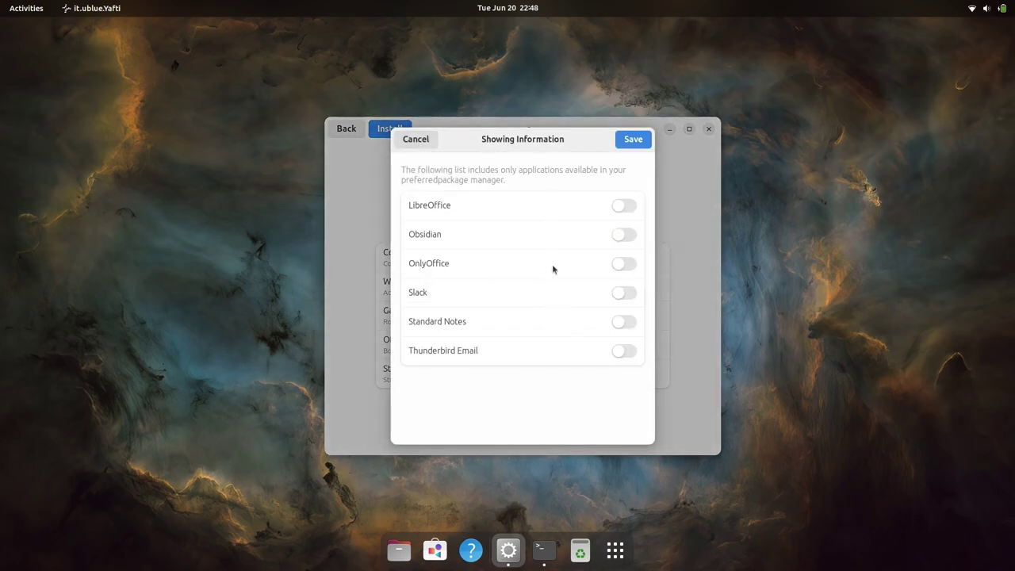
click(619, 292)
click(637, 140)
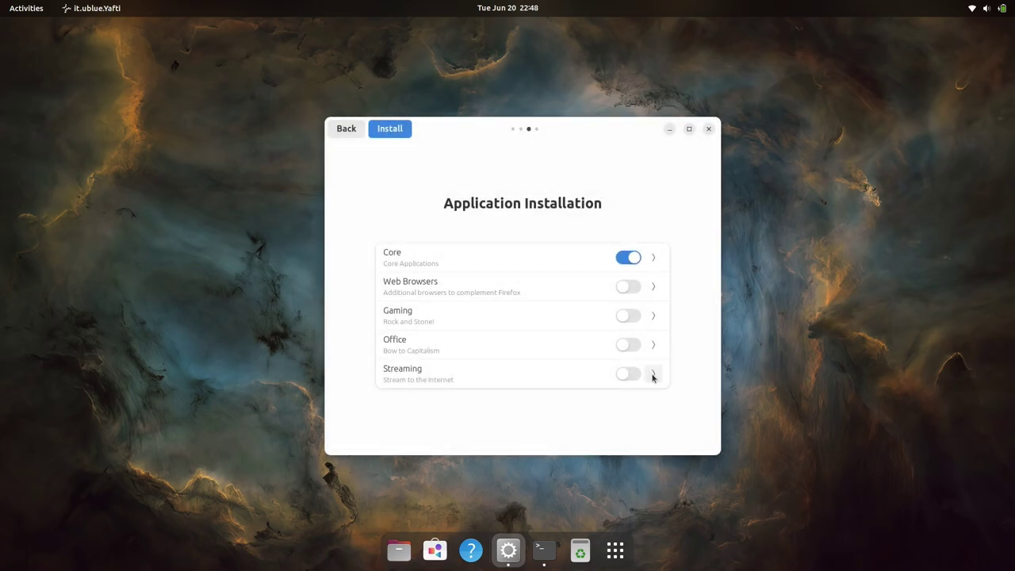
Check the Streaming list unchanged and start installing the selected applications
click(654, 374)
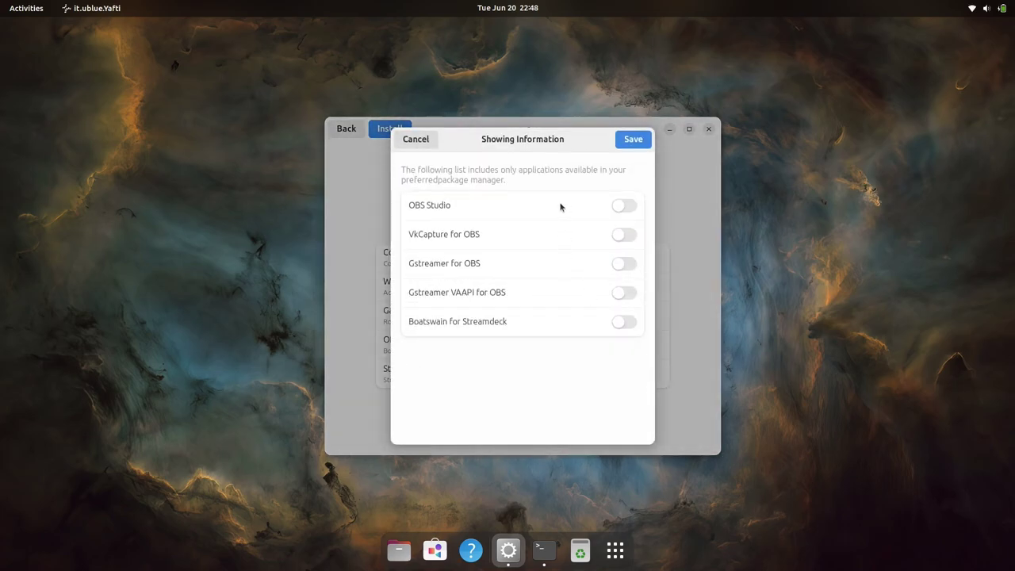
click(633, 141)
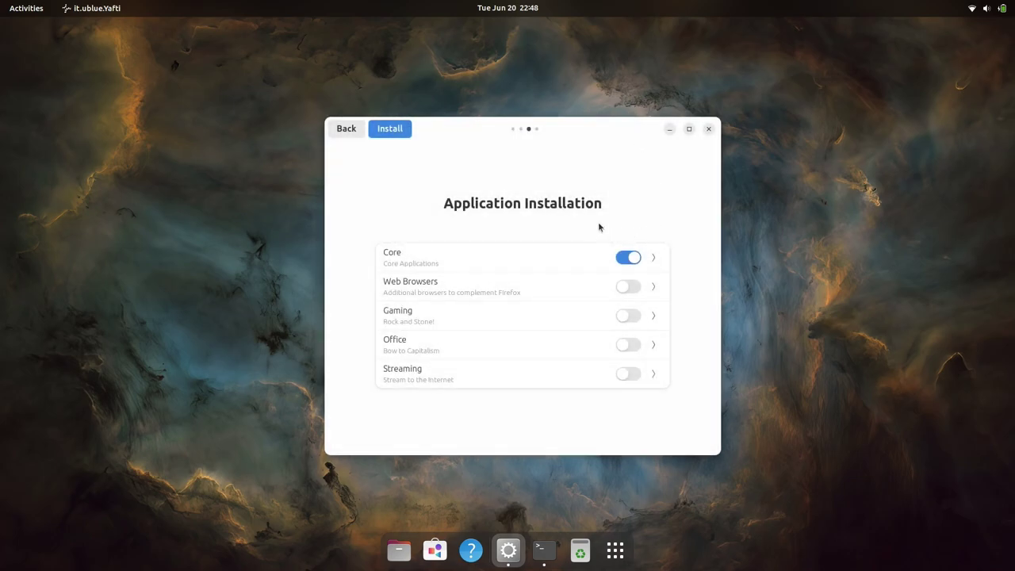
click(405, 135)
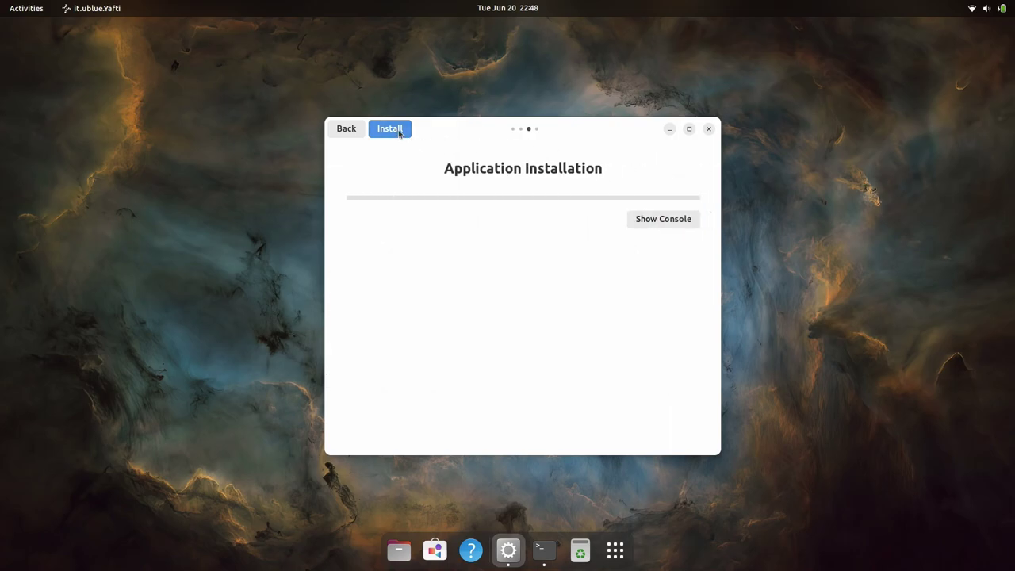
Show the installation console, hide it, then show it again beside the progress bar
click(668, 219)
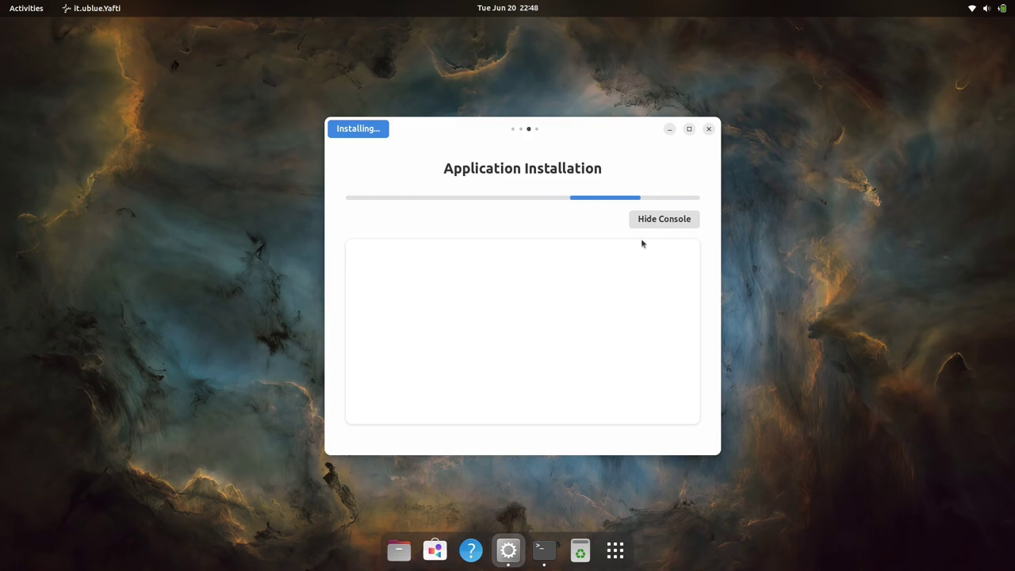
click(655, 219)
click(642, 219)
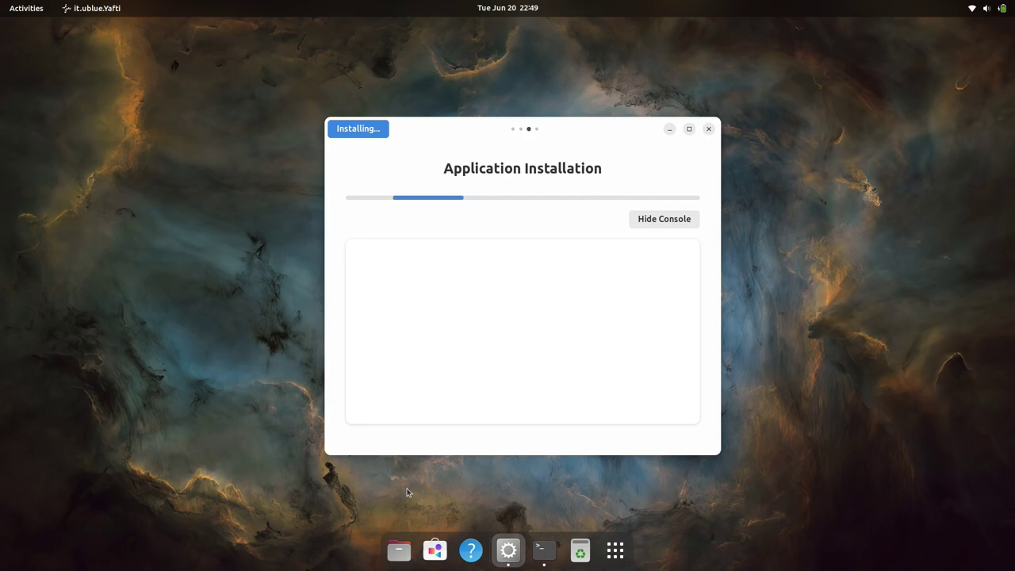
Launch Visual Studio Code via a 'vs' search and arrange it beside the installer
key(super)
text(vs)
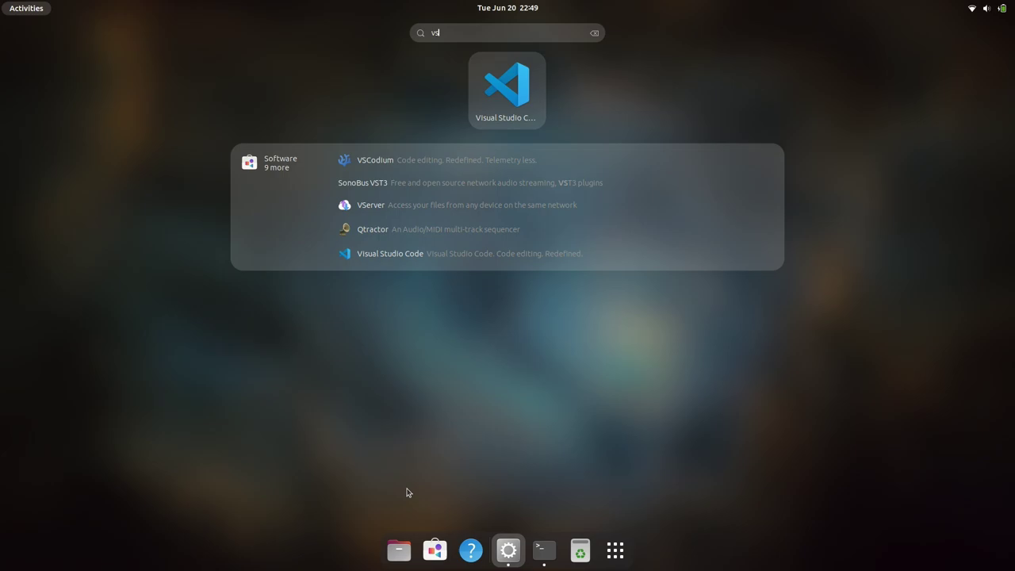
key(super)
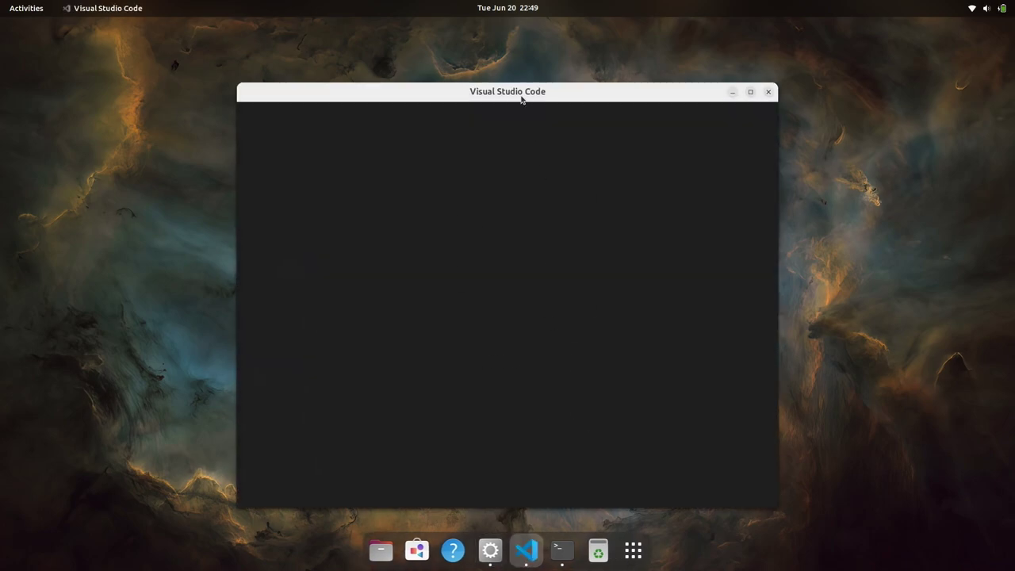
drag(521, 98, 584, 244)
drag(584, 125, 306, 43)
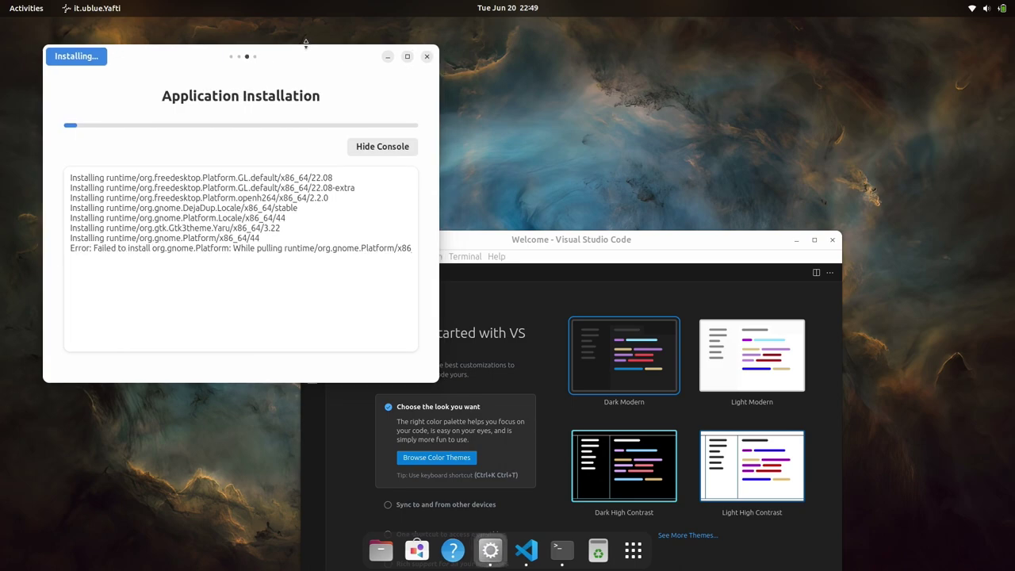
drag(557, 244, 642, 65)
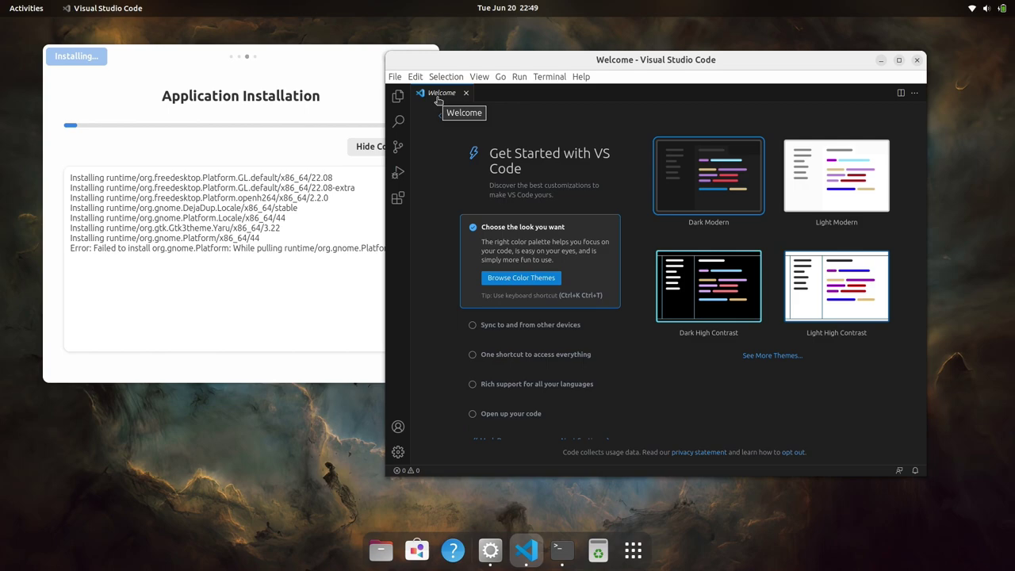
Close VS Code's Welcome page and the editor, then centre the installer window
click(466, 94)
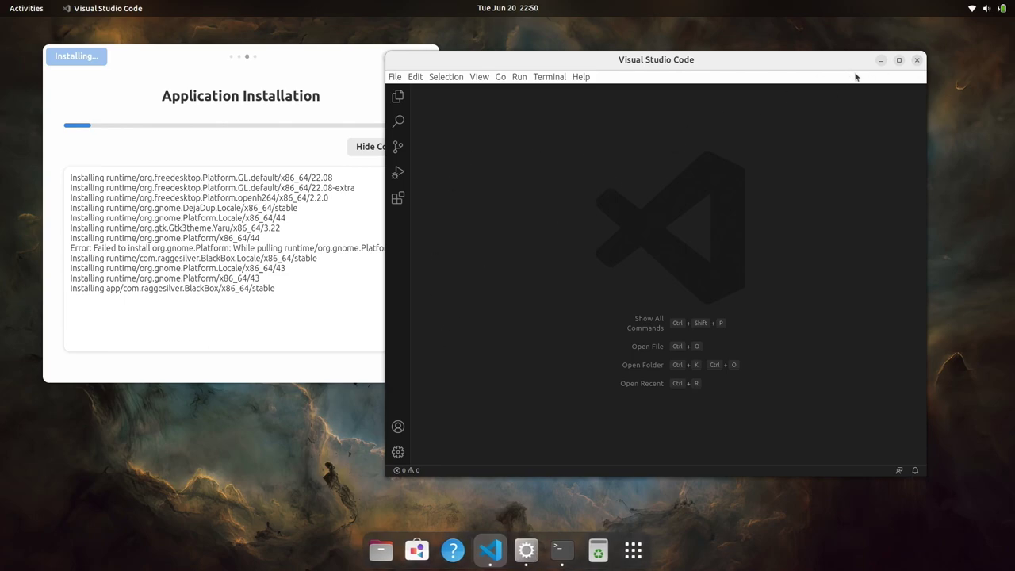
click(916, 61)
drag(363, 57, 635, 111)
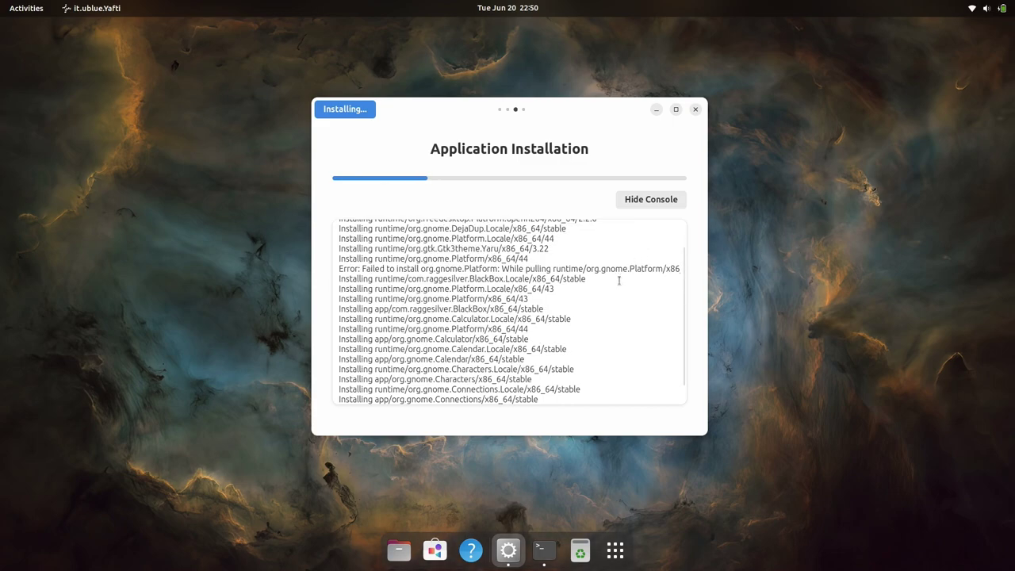
Open Settings through a 'sett' search and go to Mouse & Touchpad
scroll(619, 280, up, 1)
scroll(618, 280, up, 2)
scroll(618, 280, down, 2)
key(super)
text(sett)
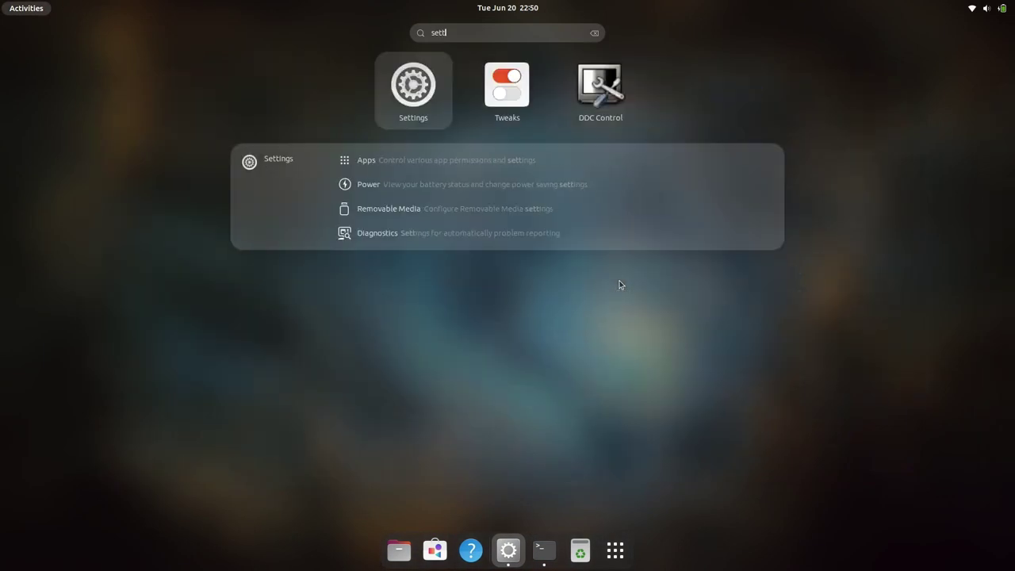
key(Escape)
key(Escape)
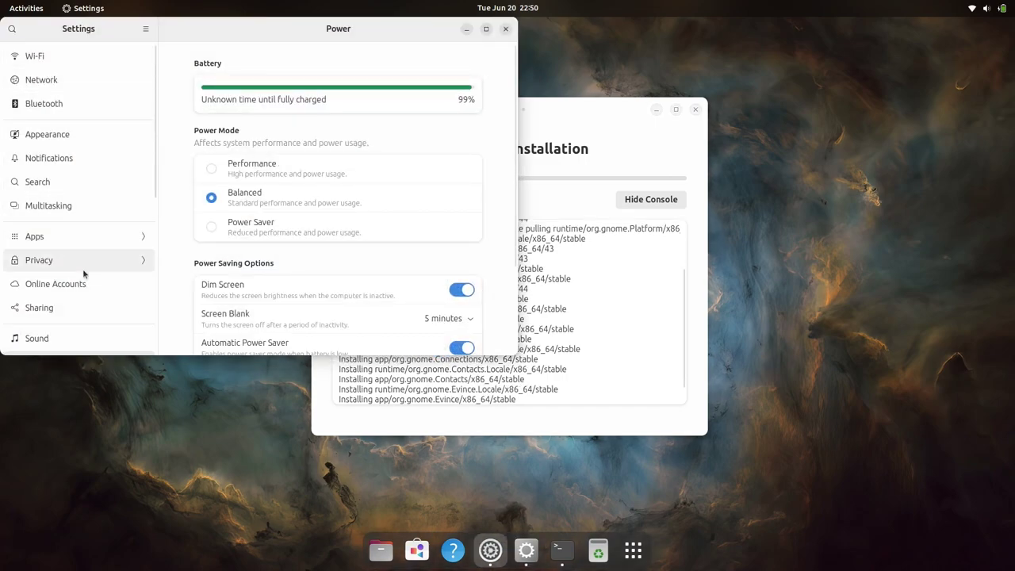
scroll(84, 271, down, 2)
scroll(84, 274, down, 4)
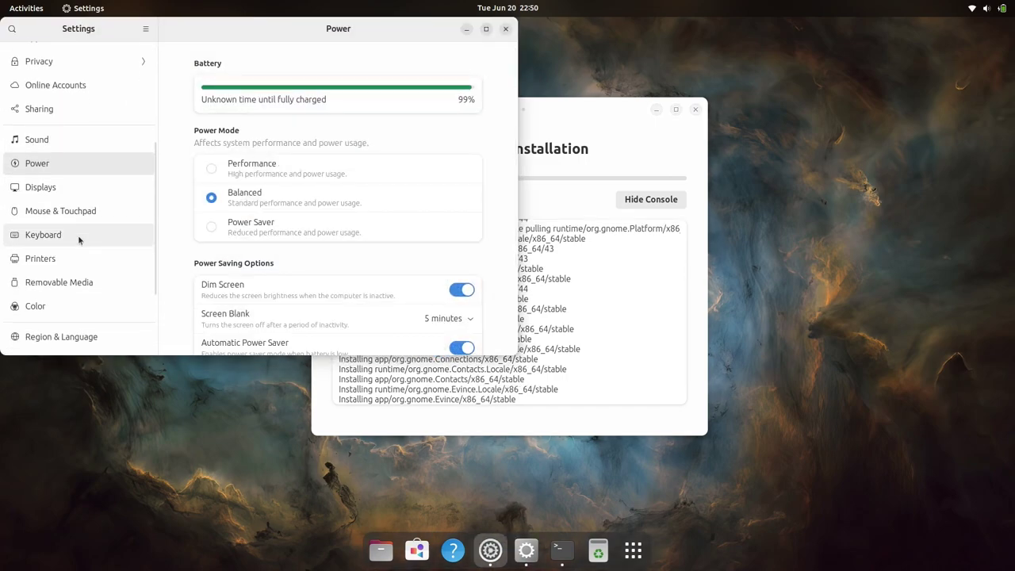
click(70, 210)
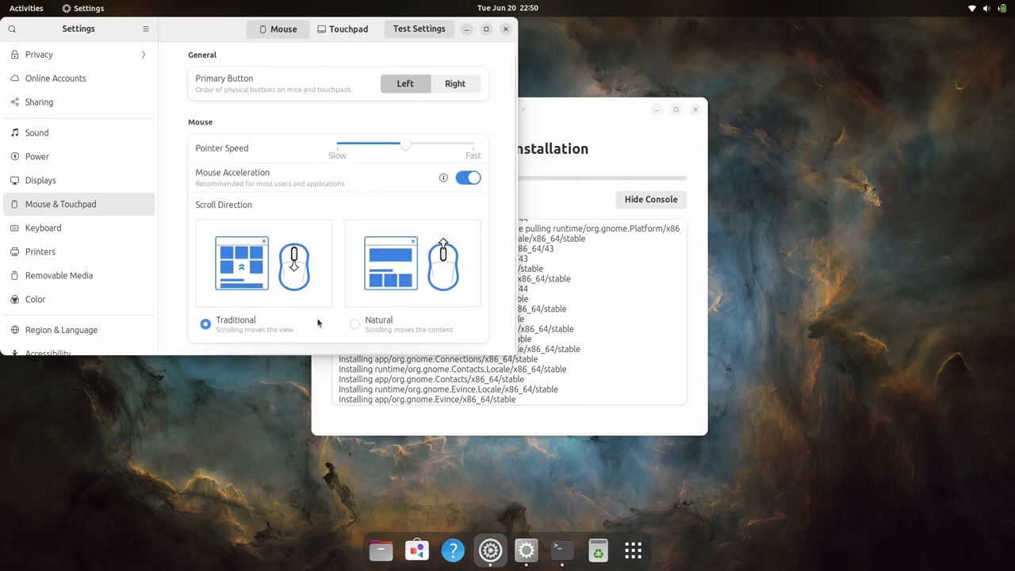
Toggle the scroll direction between Natural and Traditional, ending on Traditional
click(354, 332)
click(264, 320)
scroll(257, 303, down, 1)
scroll(257, 306, up, 1)
click(363, 333)
scroll(366, 336, down, 1)
scroll(365, 337, up, 1)
click(238, 328)
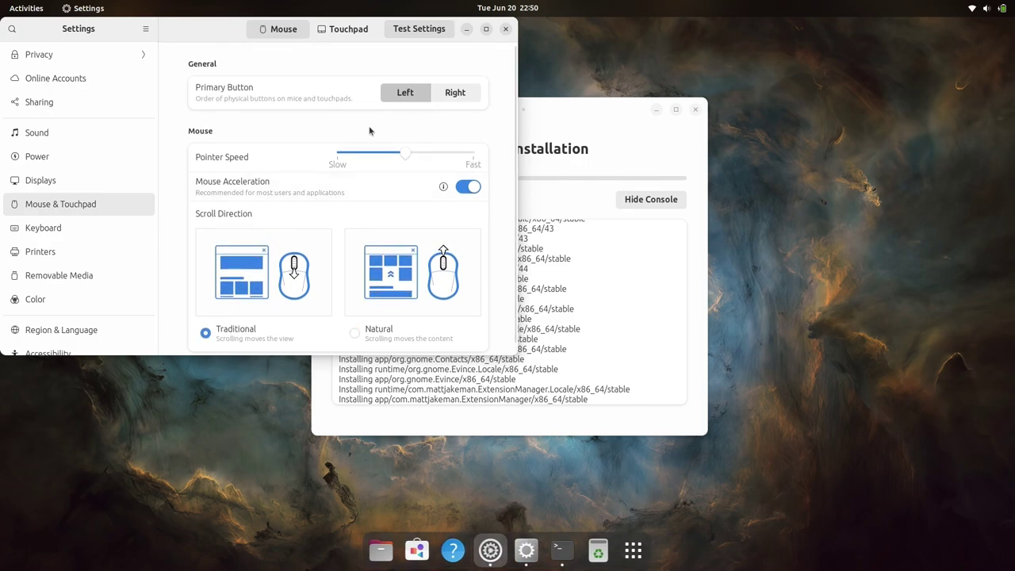
On the Touchpad tab, select Traditional scroll direction and review the touchpad options
click(337, 32)
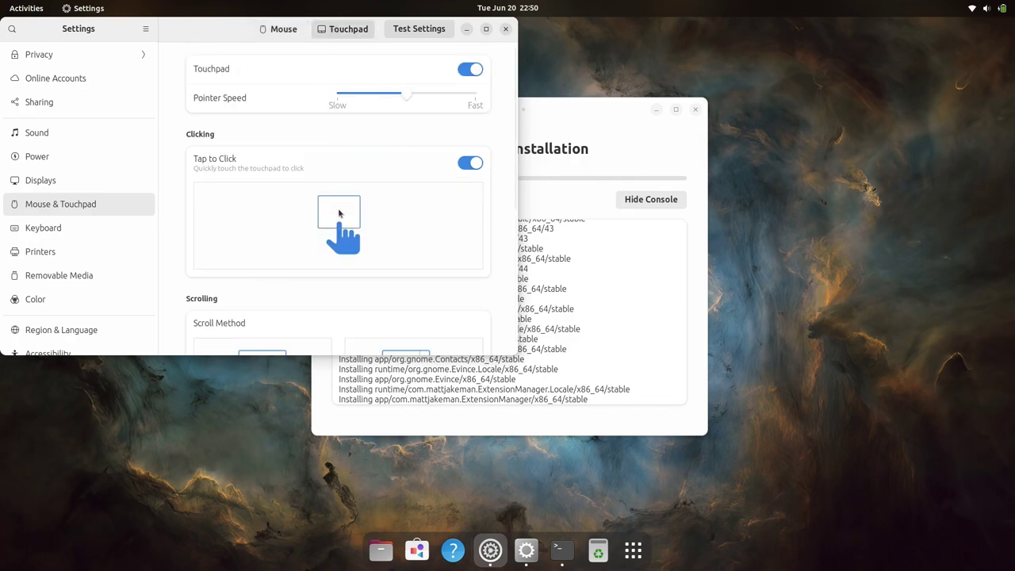
scroll(338, 210, down, 5)
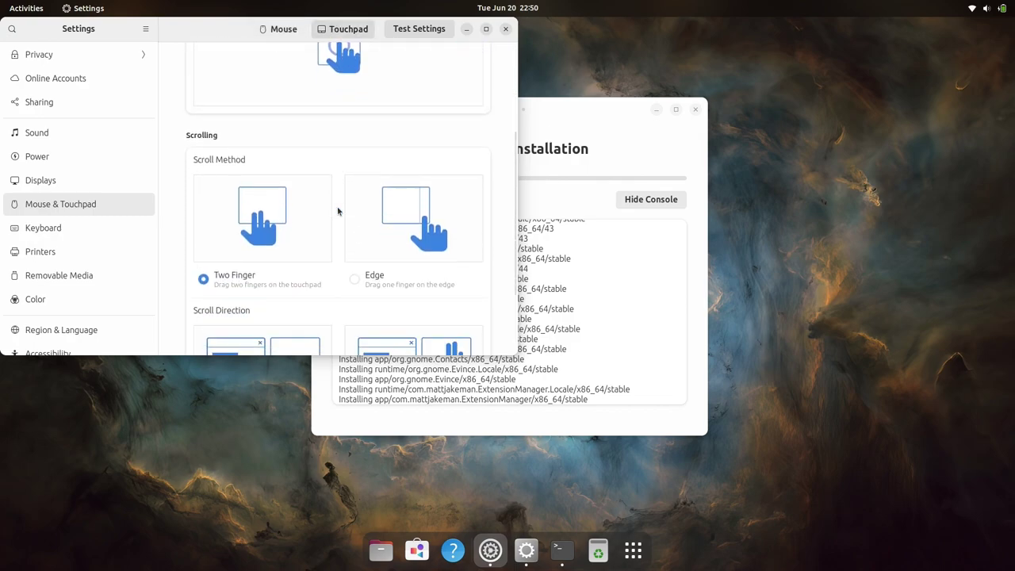
scroll(392, 258, down, 1)
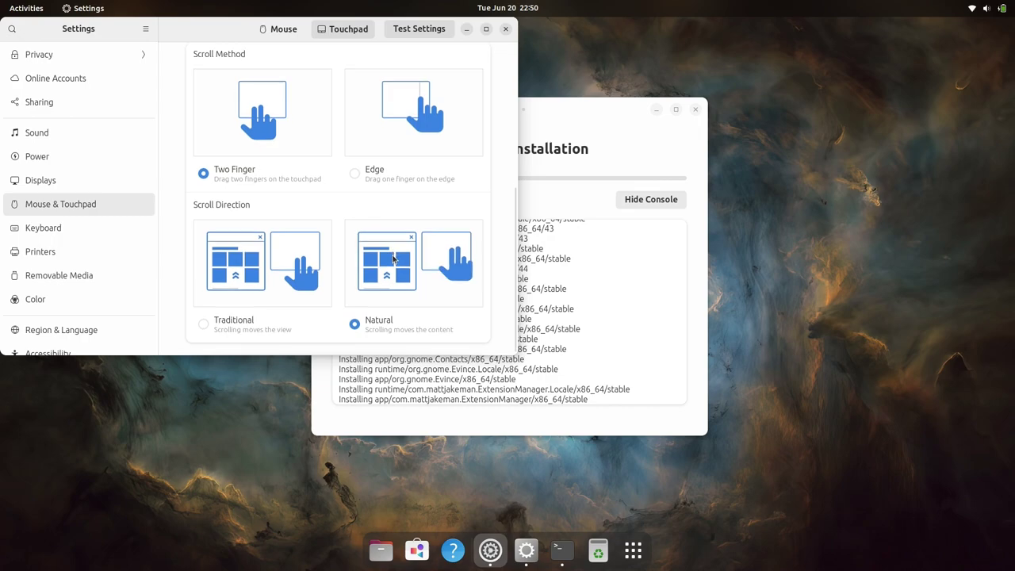
click(227, 324)
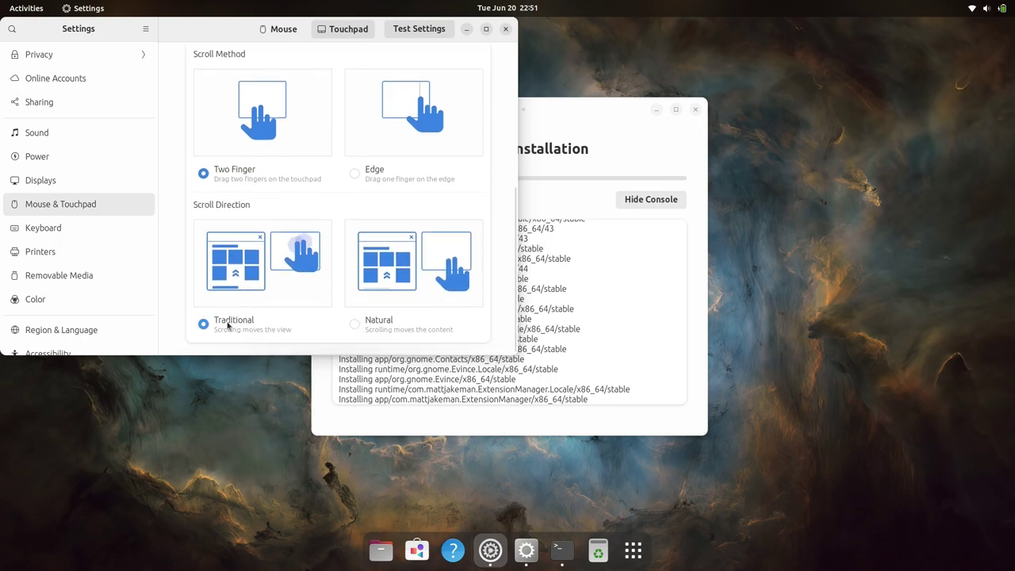
scroll(228, 323, up, 5)
scroll(228, 324, down, 5)
scroll(227, 325, down, 1)
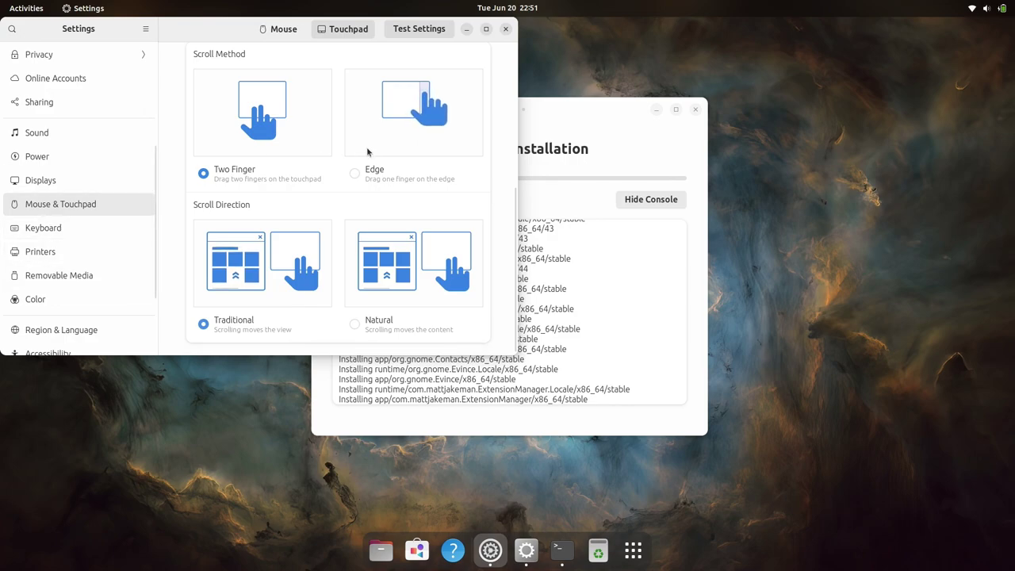
scroll(420, 281, up, 1)
scroll(412, 297, down, 1)
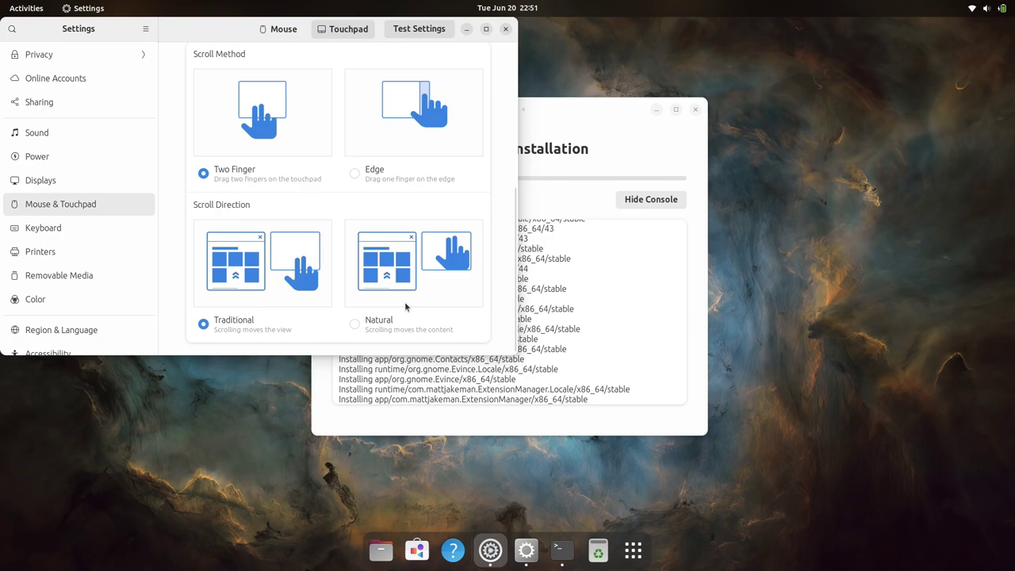
scroll(267, 273, up, 5)
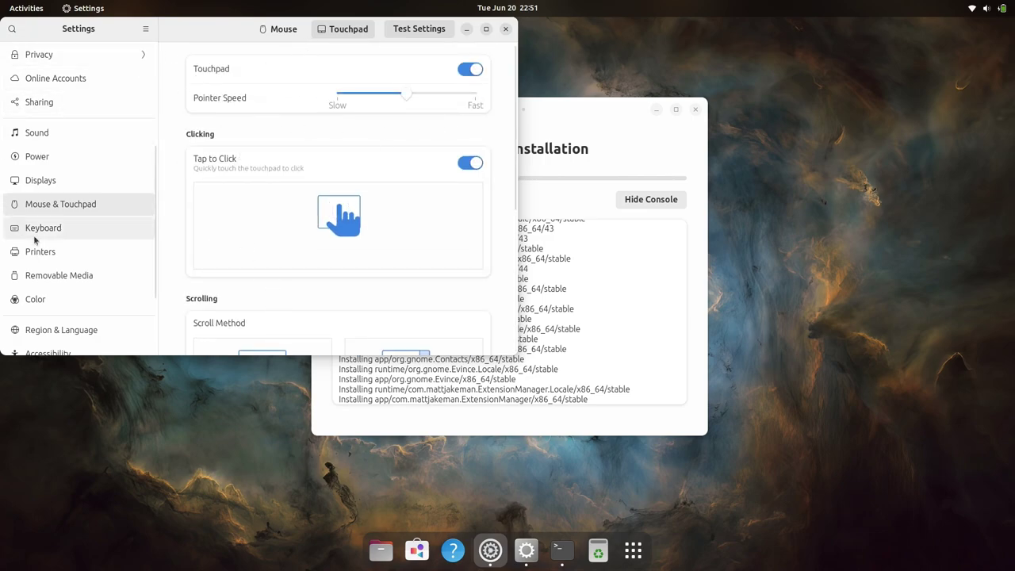
scroll(101, 244, down, 1)
scroll(101, 245, down, 3)
scroll(102, 245, up, 5)
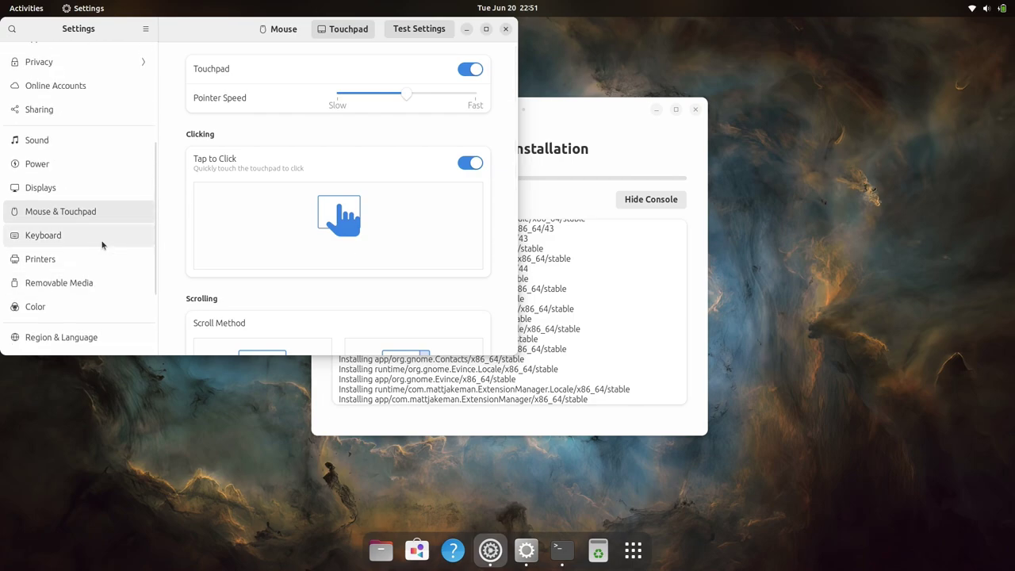
scroll(102, 245, up, 3)
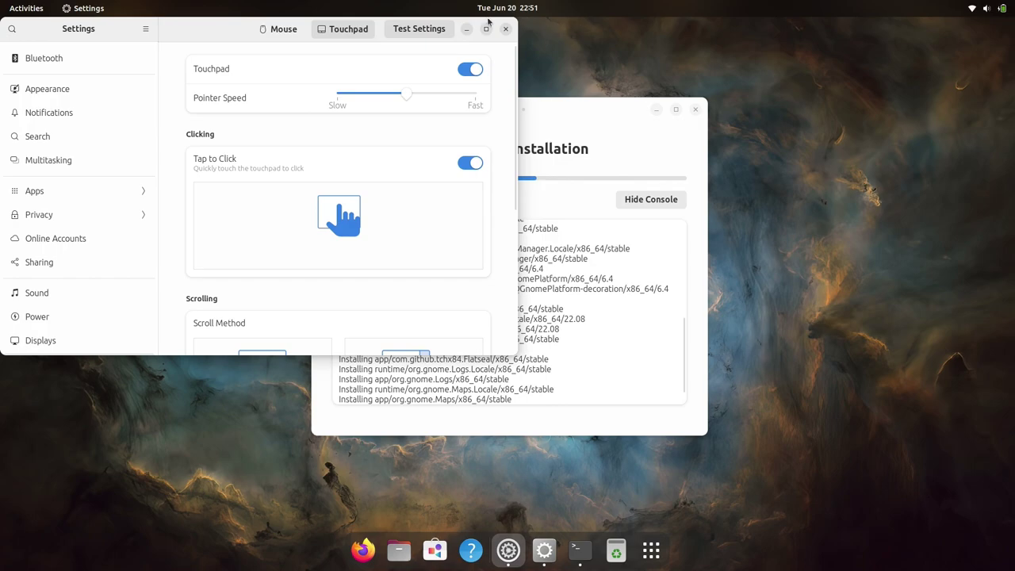
Close Settings and scroll through Yafti's installation console log
click(504, 29)
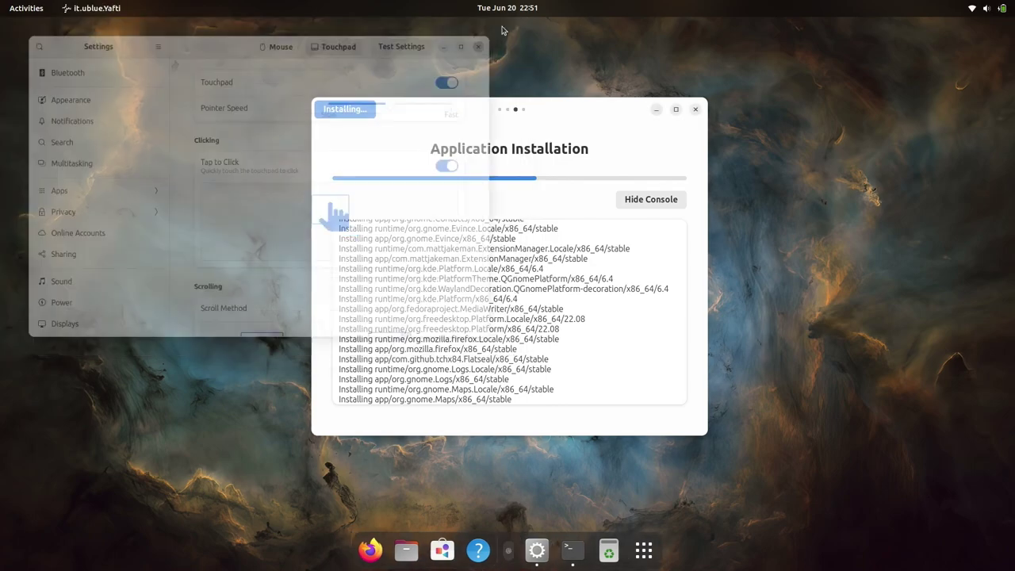
scroll(536, 259, up, 5)
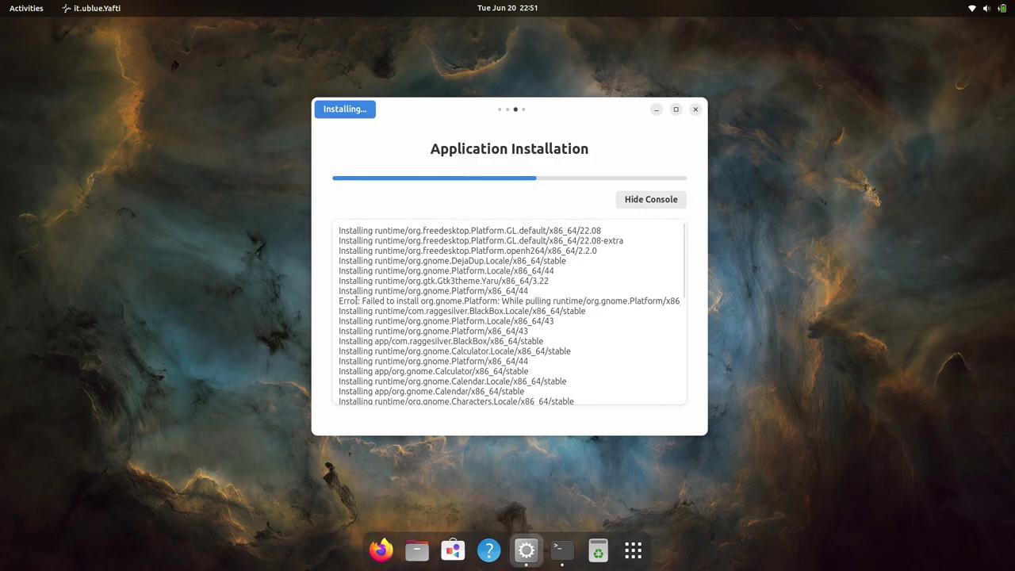
scroll(464, 300, down, 2)
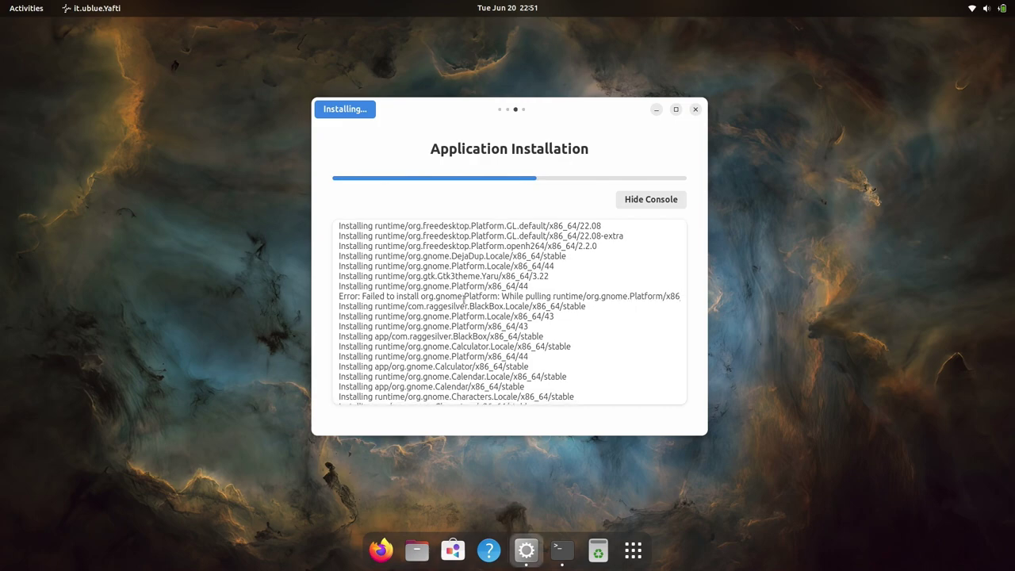
scroll(463, 299, down, 5)
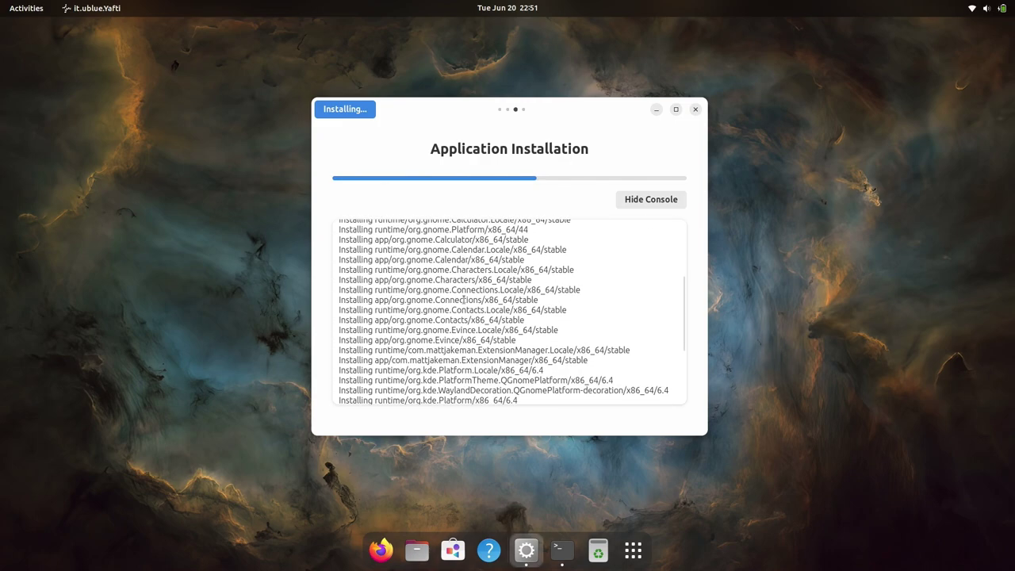
scroll(463, 299, down, 3)
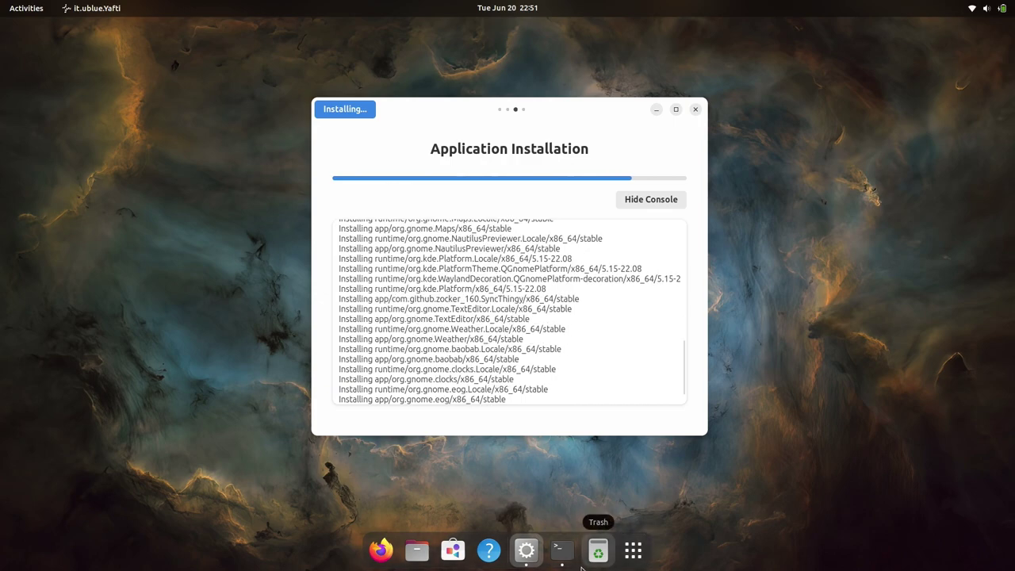
key(super)
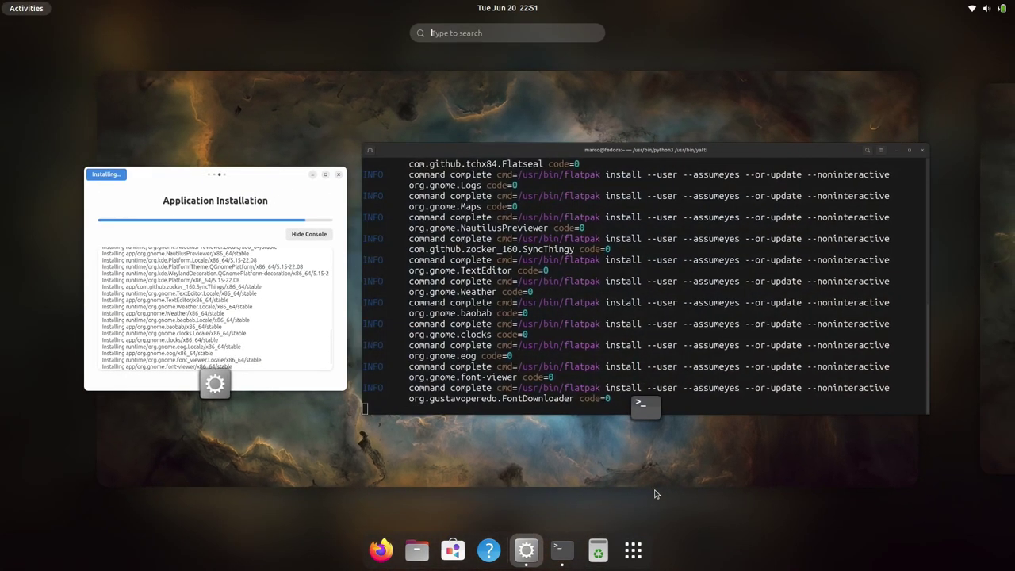
text(ext)
key(Return)
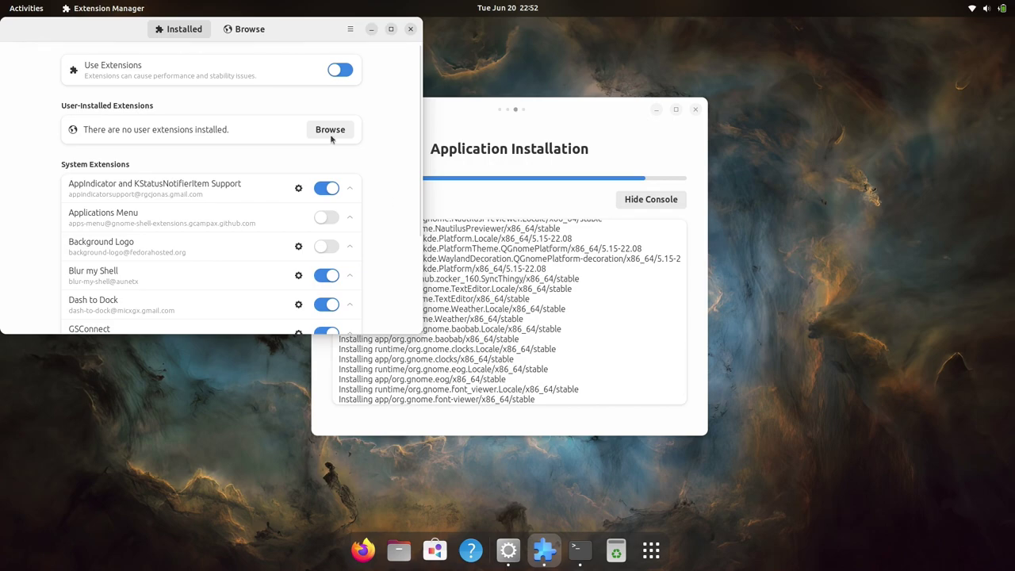
click(236, 31)
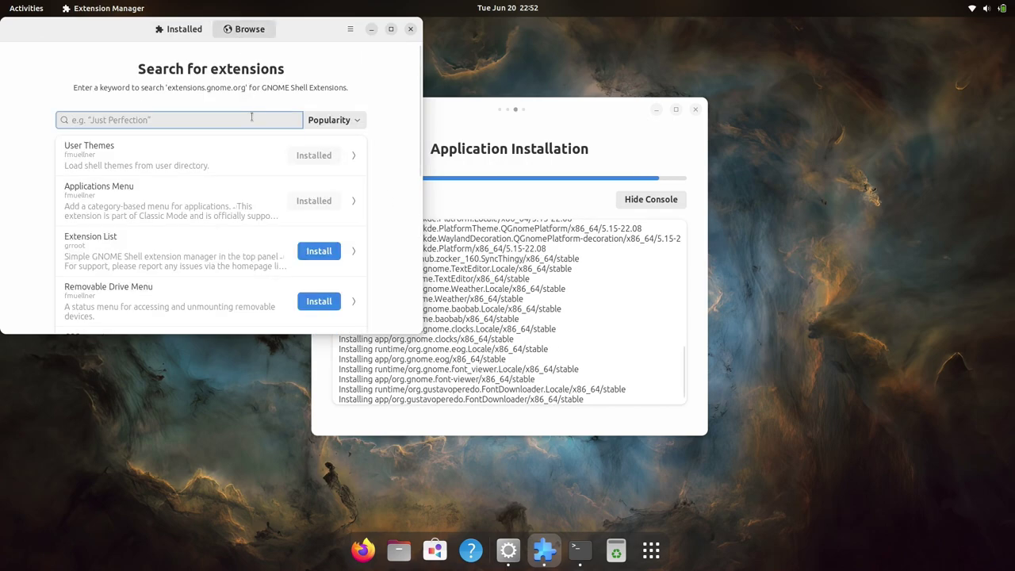
scroll(230, 207, down, 3)
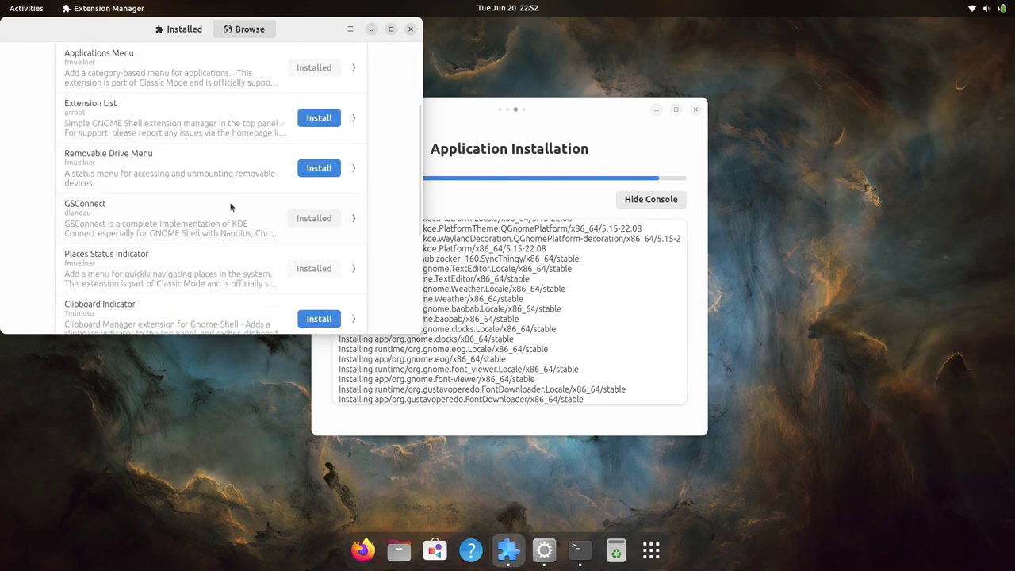
scroll(231, 207, down, 5)
scroll(231, 207, up, 8)
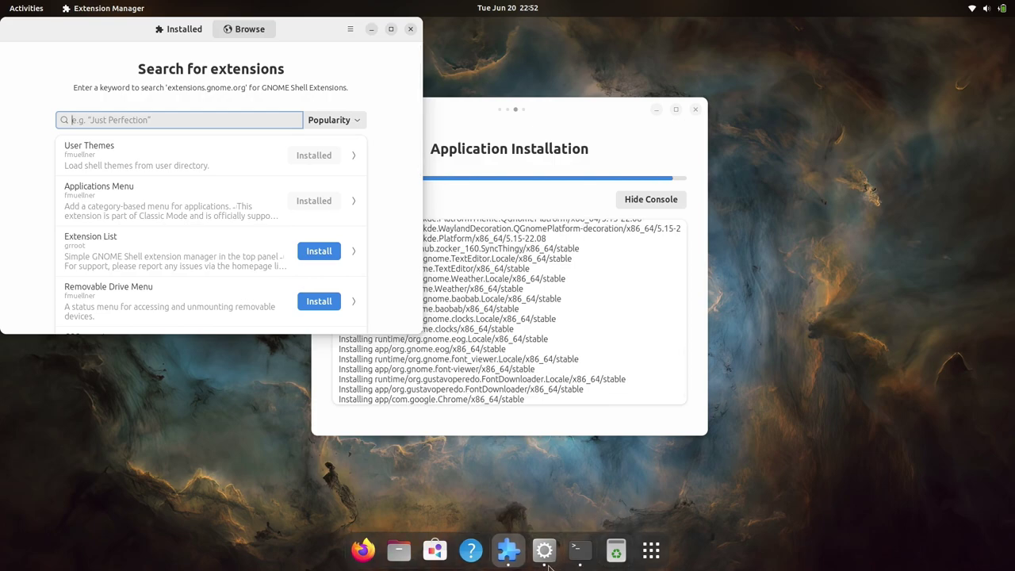
click(411, 29)
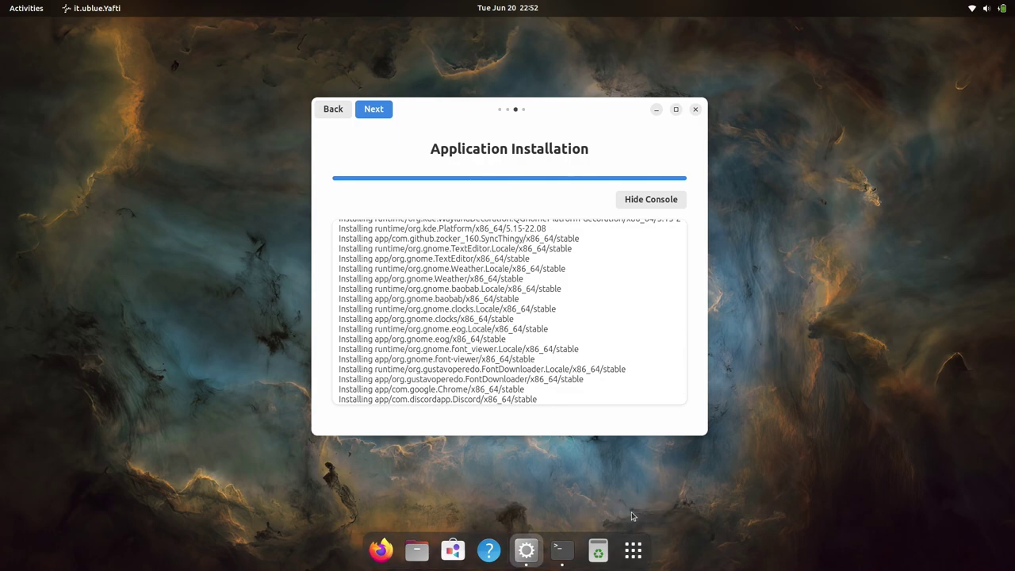
Put the dock on the left edge in panel mode with 48 px icons and intelligent autohide
scroll(596, 460, down, 1)
scroll(465, 229, up, 3)
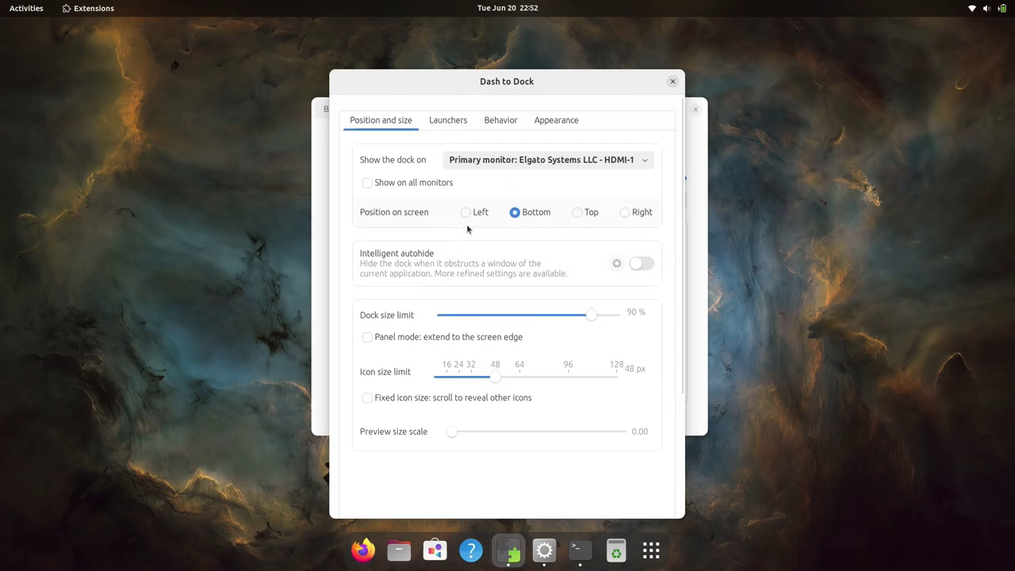
click(466, 213)
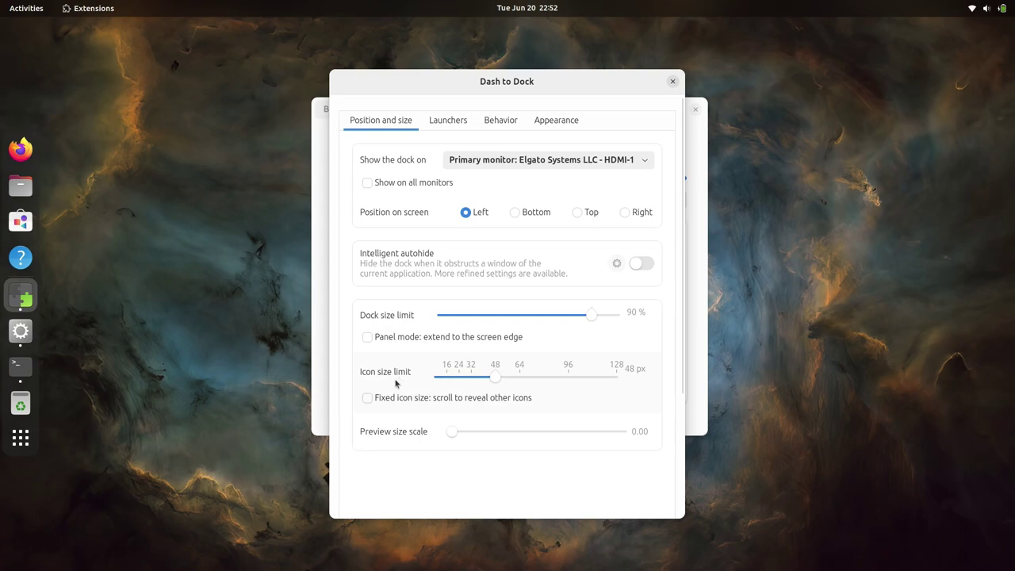
click(400, 336)
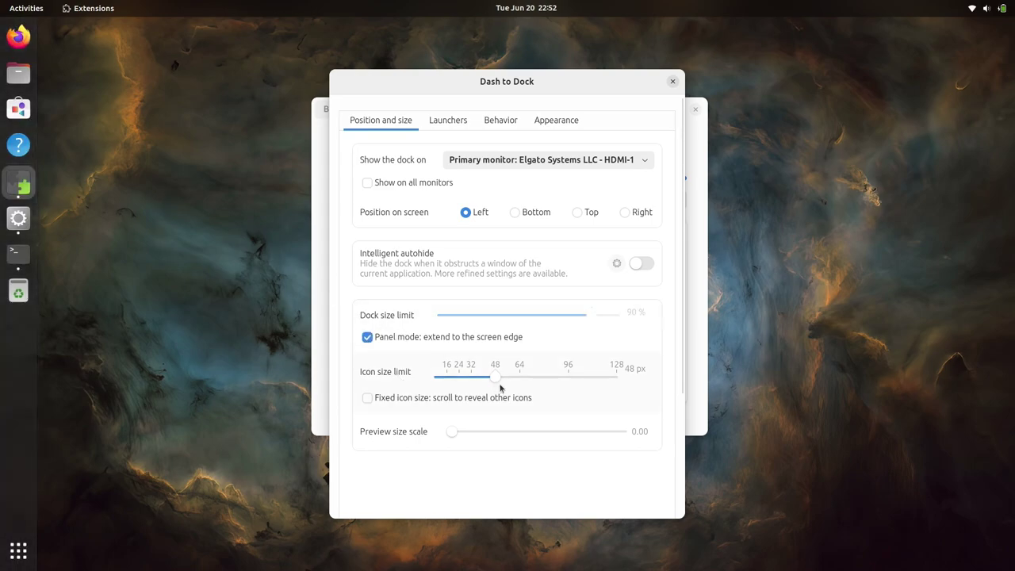
drag(496, 380, 497, 383)
click(617, 377)
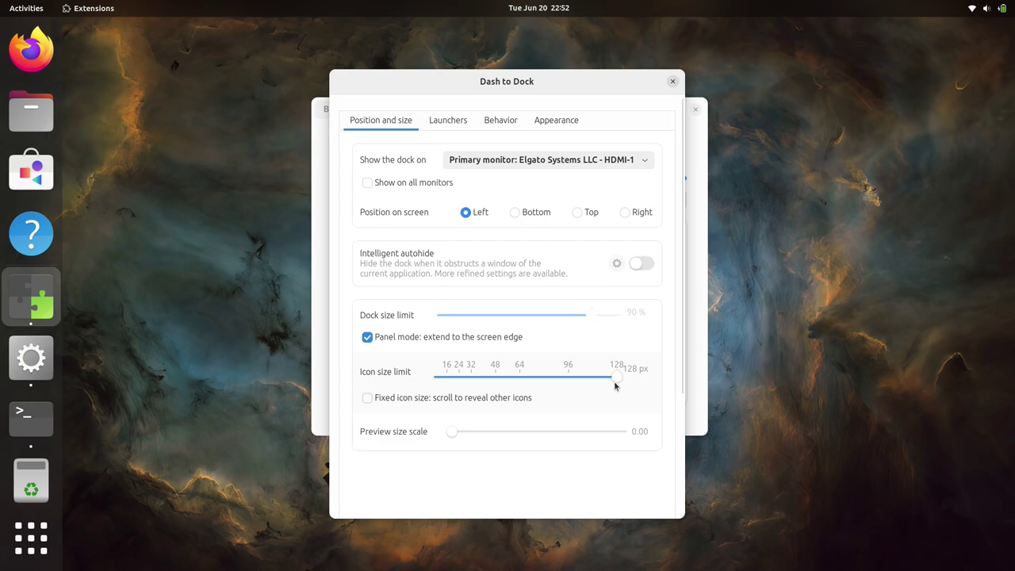
drag(615, 382, 497, 382)
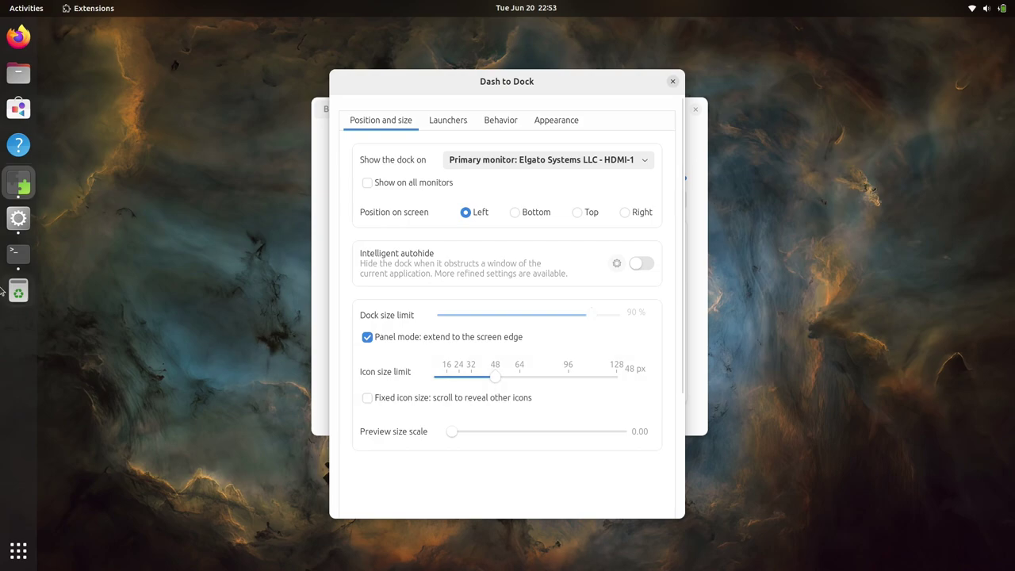
click(626, 264)
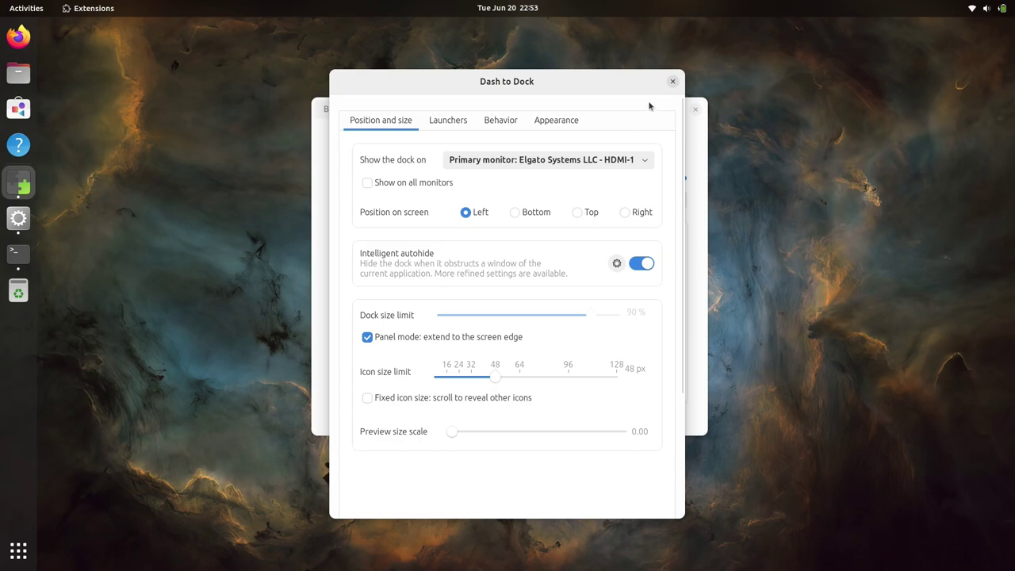
Keep the dock on the primary monitor and close the Dash to Dock settings
drag(611, 81, 792, 91)
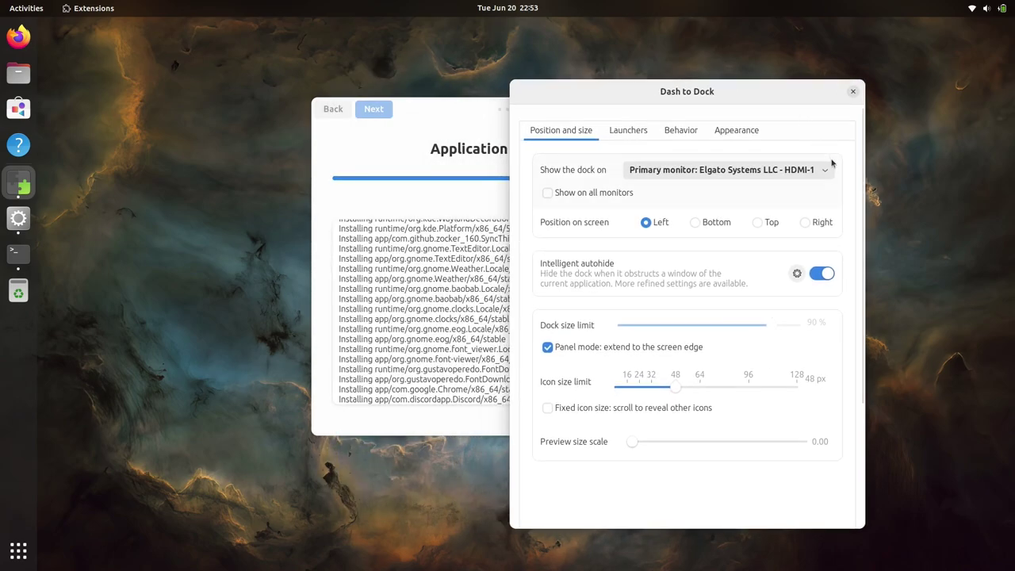
click(827, 168)
click(729, 191)
click(852, 91)
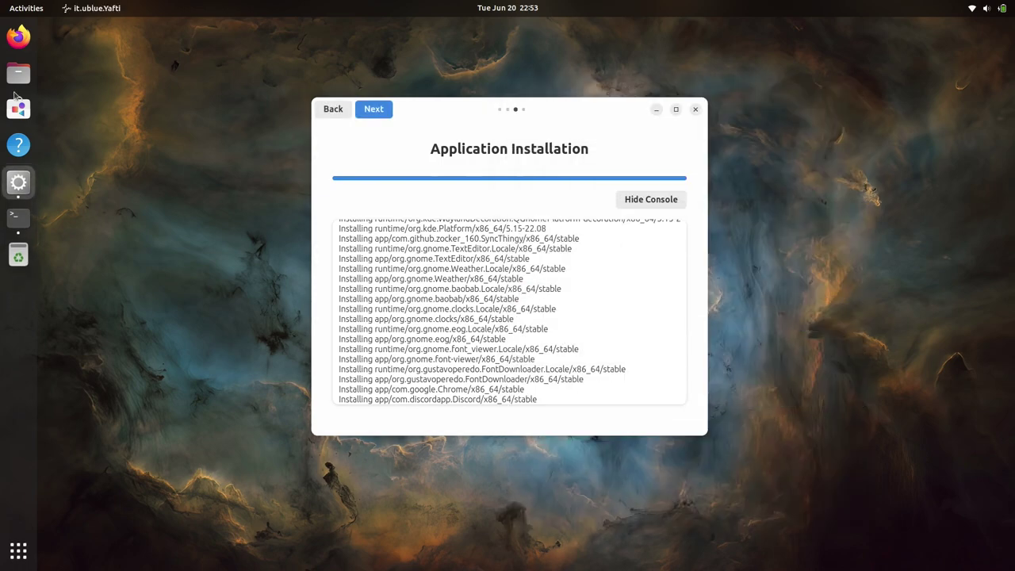
Move the installer window slightly right and down, then scroll through its log
click(11, 555)
click(11, 555)
drag(563, 108, 628, 119)
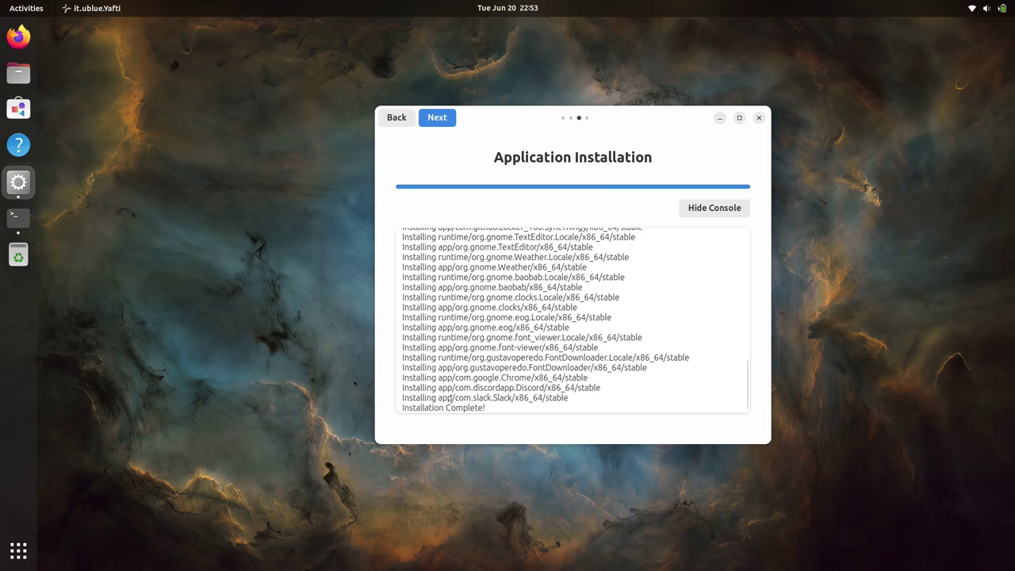
scroll(449, 398, up, 5)
scroll(455, 397, down, 5)
scroll(458, 402, up, 5)
scroll(458, 402, down, 5)
Select the final 'Installation Complete!' log line, then peek at the empty second workspace
double_click(454, 406)
triple_click(453, 406)
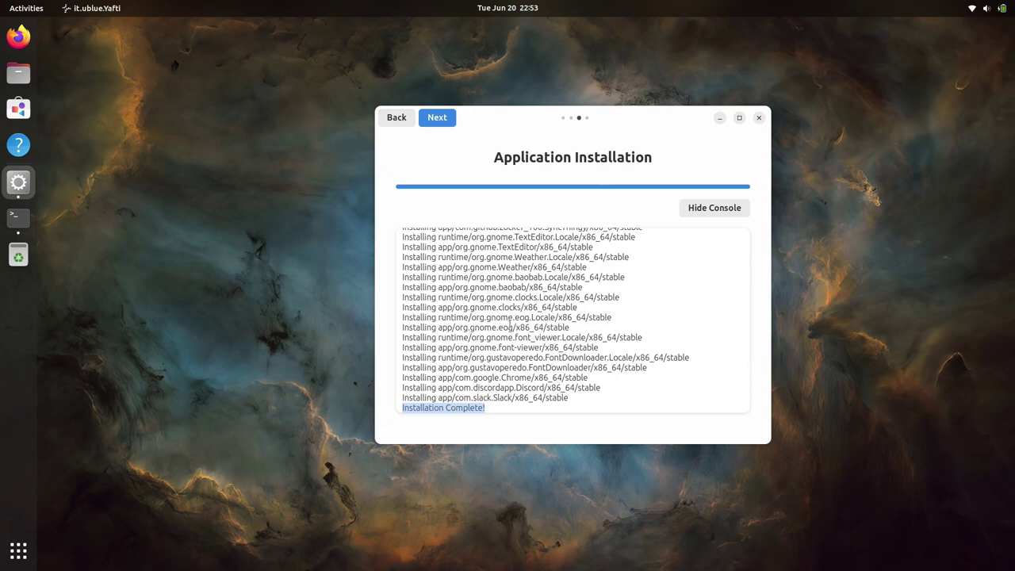
key(Left)
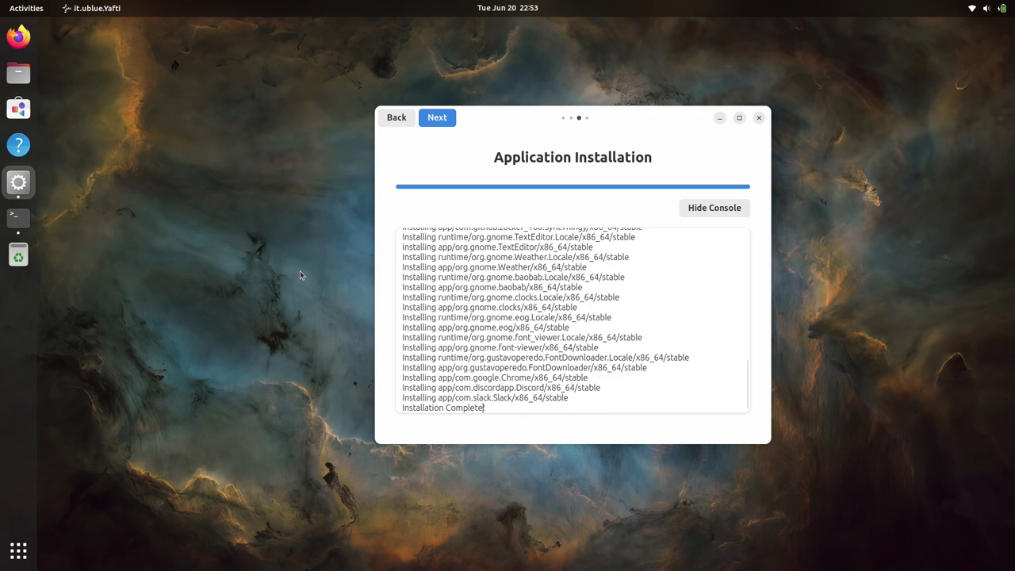
key(ctrl+alt+Right)
key(ctrl+alt+Left)
Hide the console, advance to the 'All done!' page, and close Yafti with Done
key(ctrl+alt+Right)
key(ctrl+alt+Left)
key(ctrl+alt+Right)
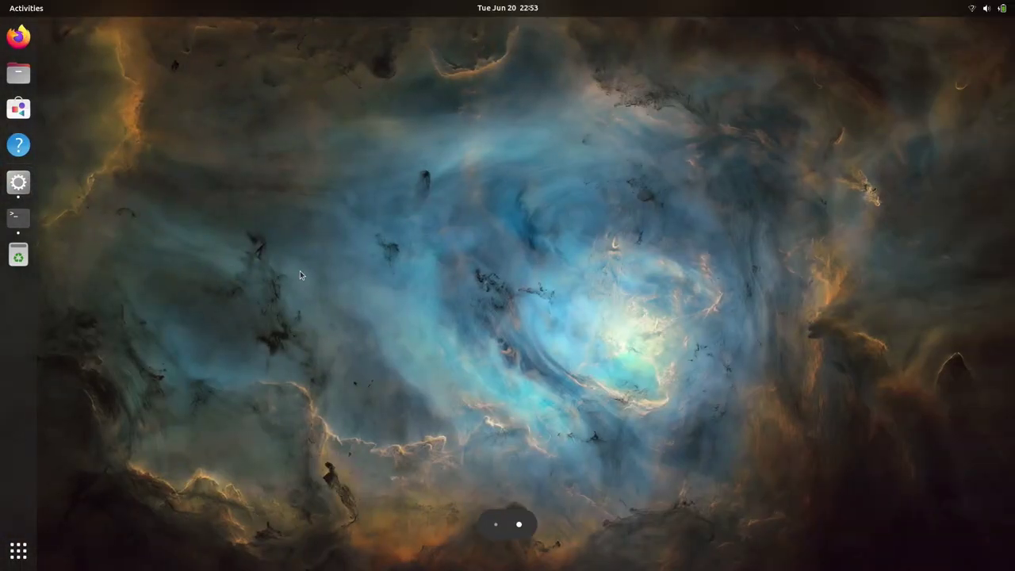
key(ctrl+alt+Left)
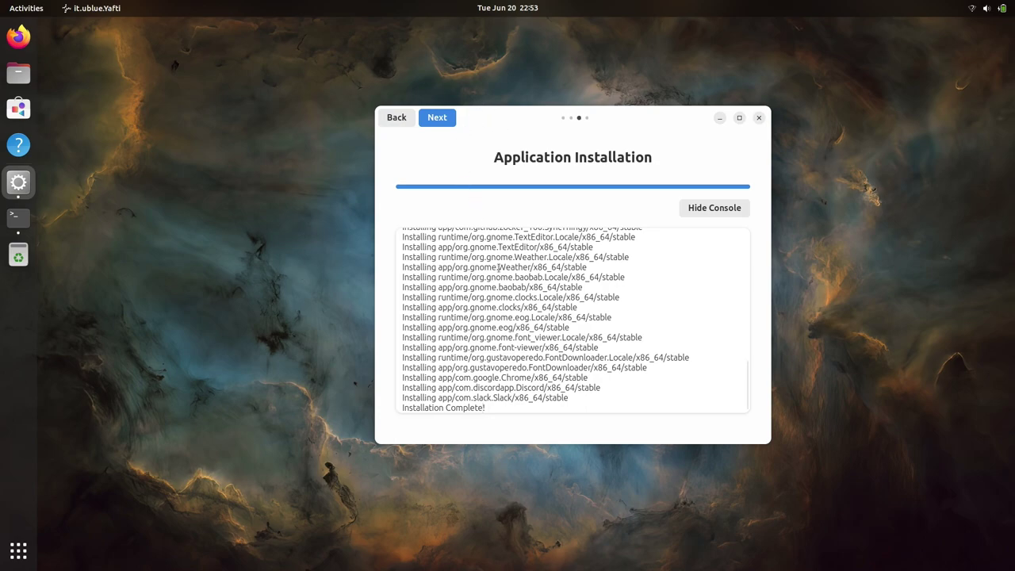
scroll(674, 317, up, 10)
click(682, 214)
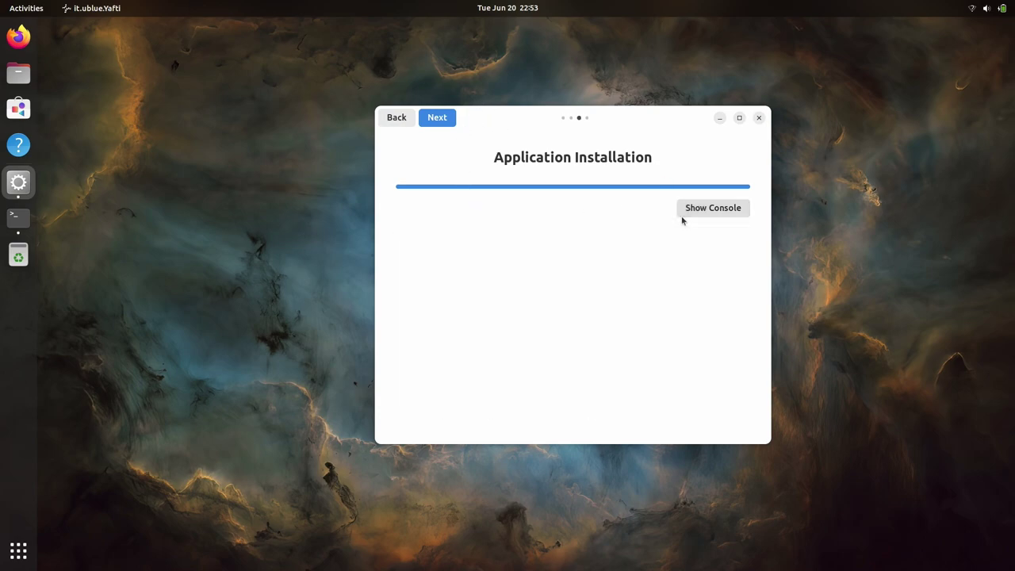
click(439, 121)
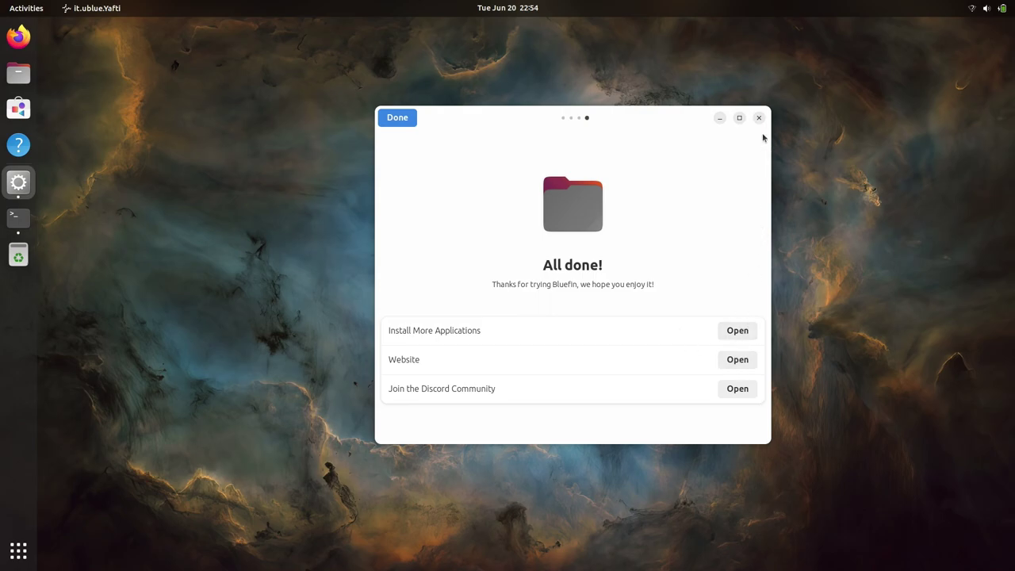
click(411, 123)
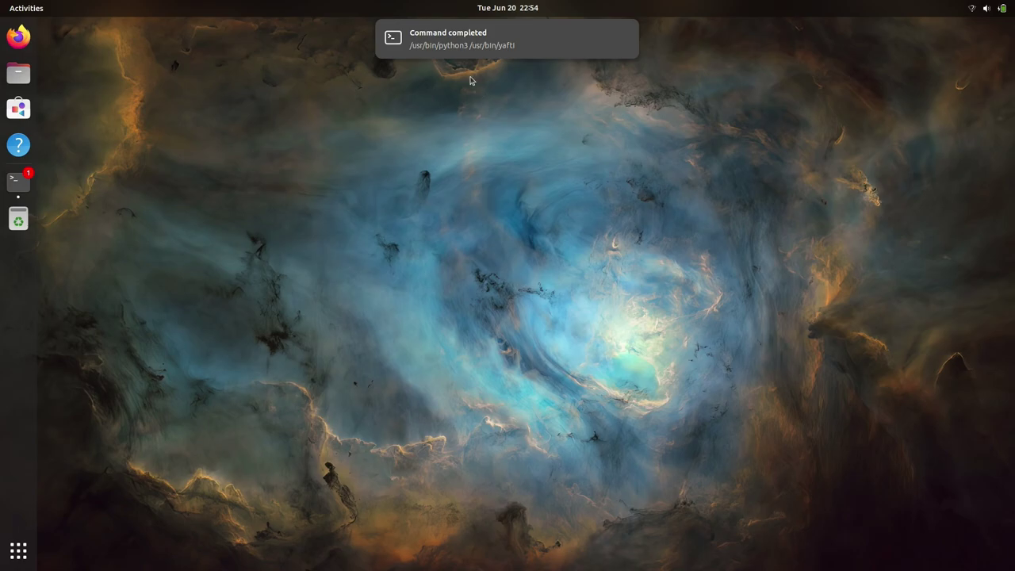
Dismiss the completion notification and clear the old installer output in Terminal
click(460, 46)
click(24, 192)
text(clear)
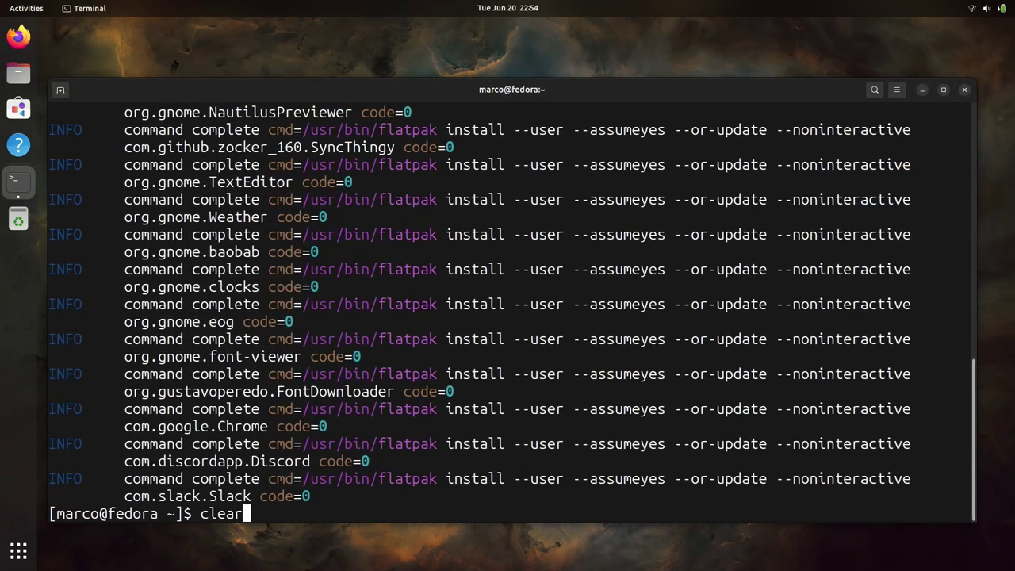
key(Return)
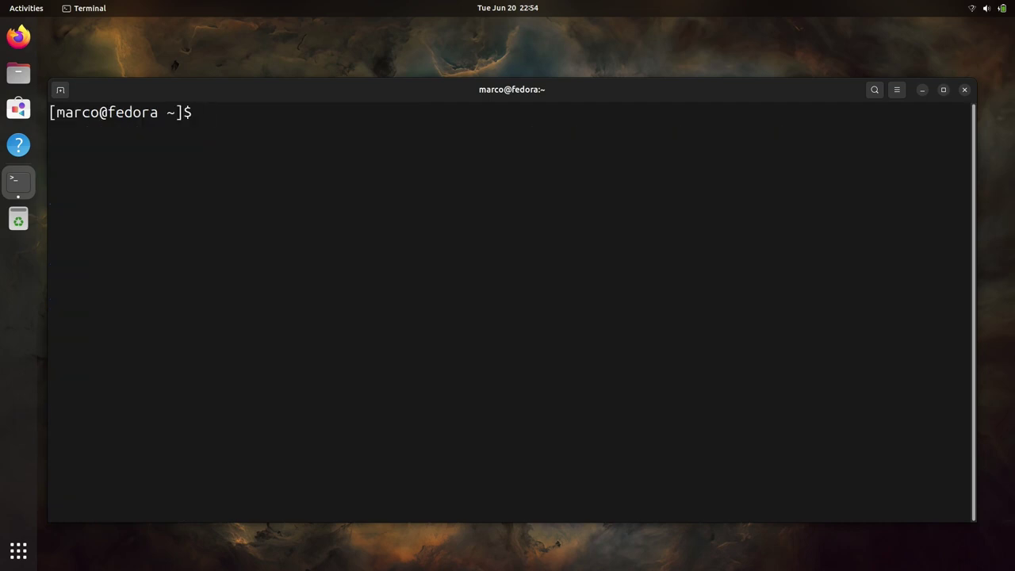
Launch the Software store by searching 'soft' in the overview
key(super)
text(soft)
key(Return)
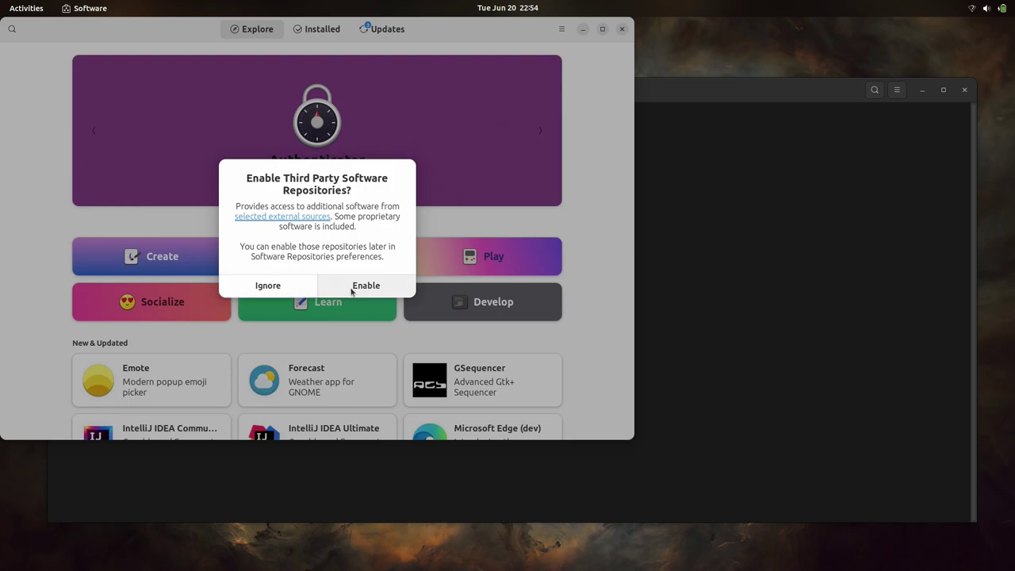
Enable third-party repositories and open Emote's details page from New & Updated
click(314, 290)
drag(430, 31, 582, 65)
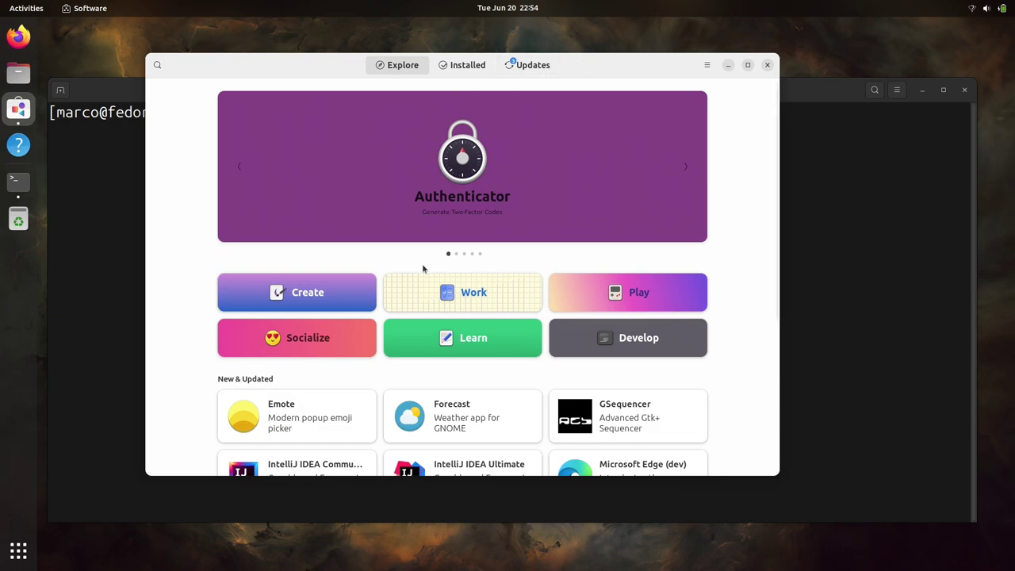
scroll(542, 318, down, 4)
click(312, 267)
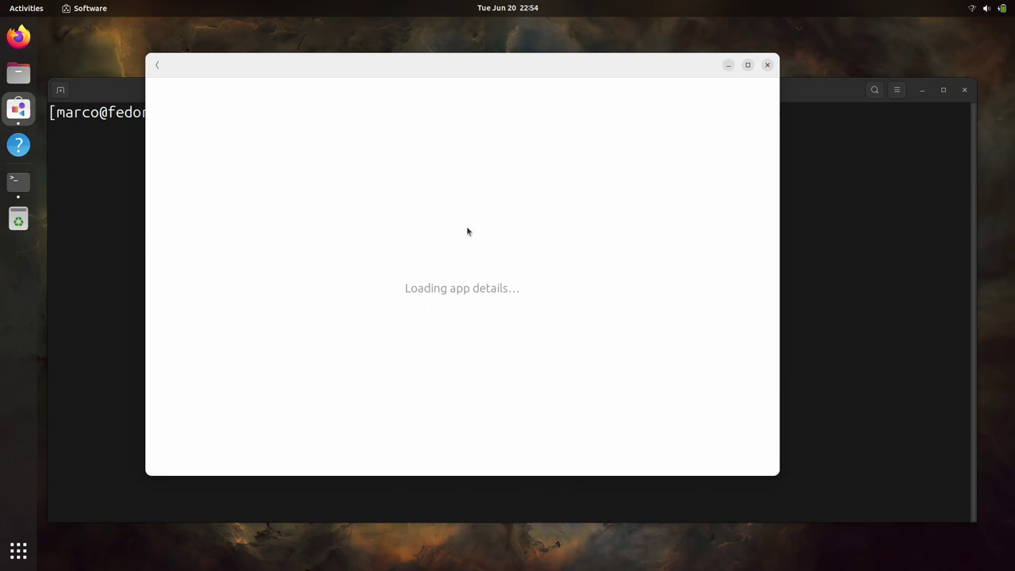
click(967, 11)
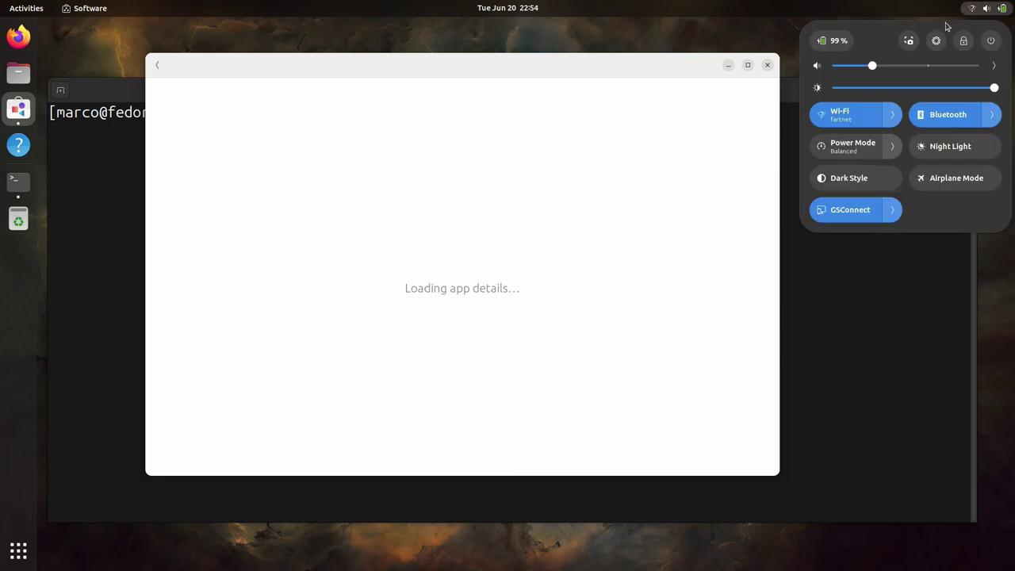
Turn Wi‑Fi off and back on, then close the quick settings panel
click(823, 123)
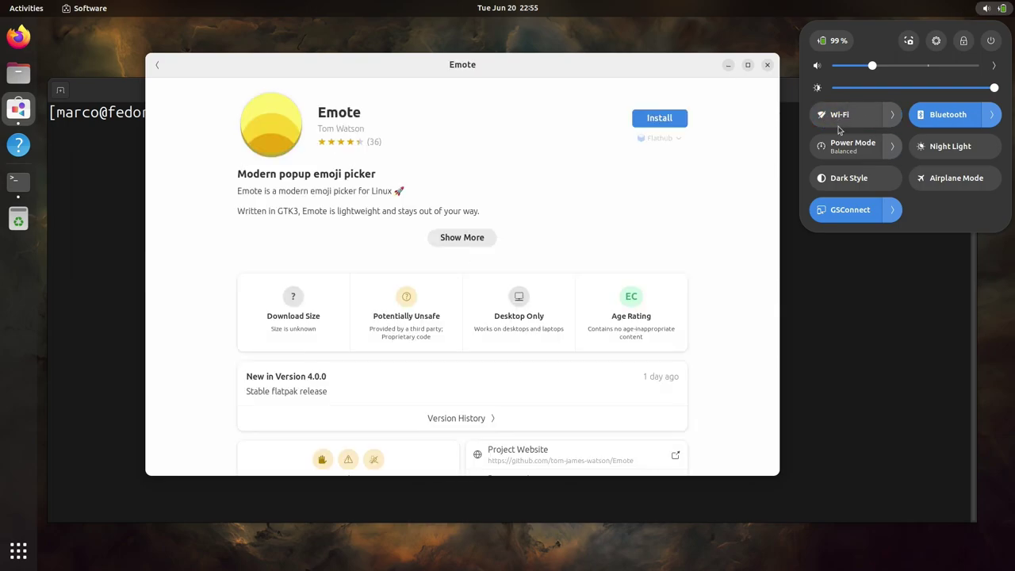
click(856, 119)
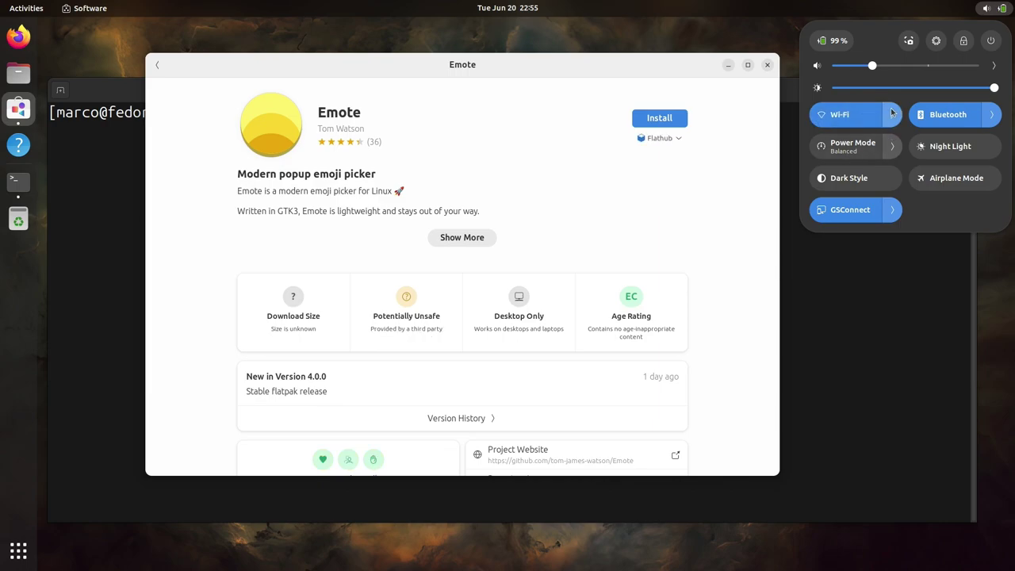
click(891, 115)
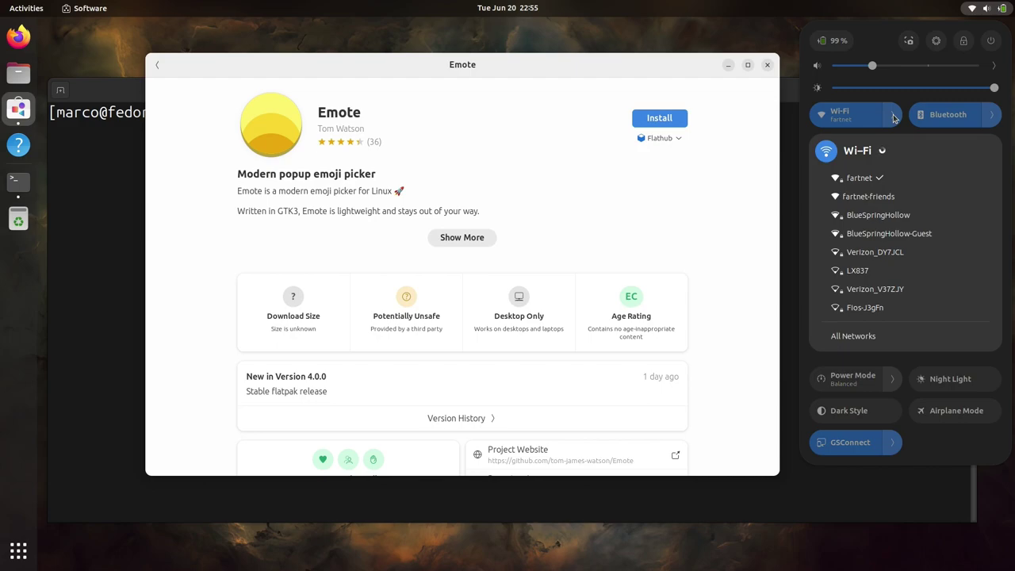
click(892, 118)
click(719, 38)
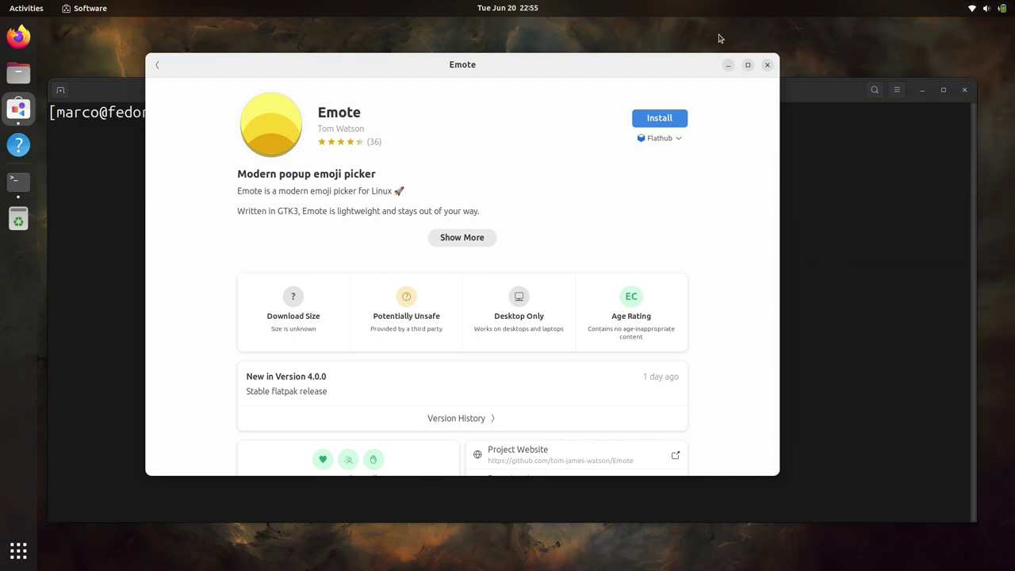
drag(625, 66, 664, 80)
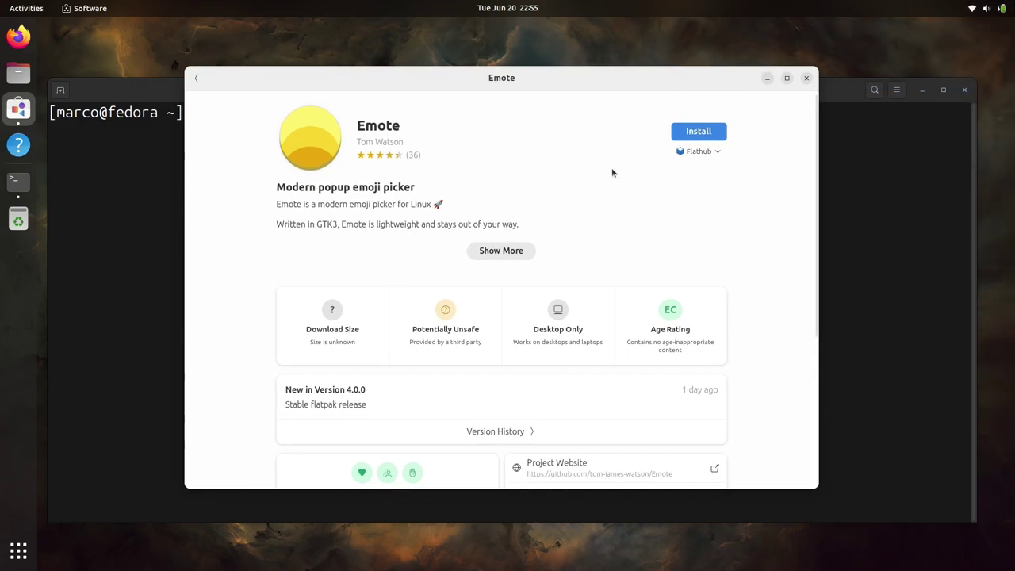
Confirm Emote comes from Flathub and install it
click(699, 152)
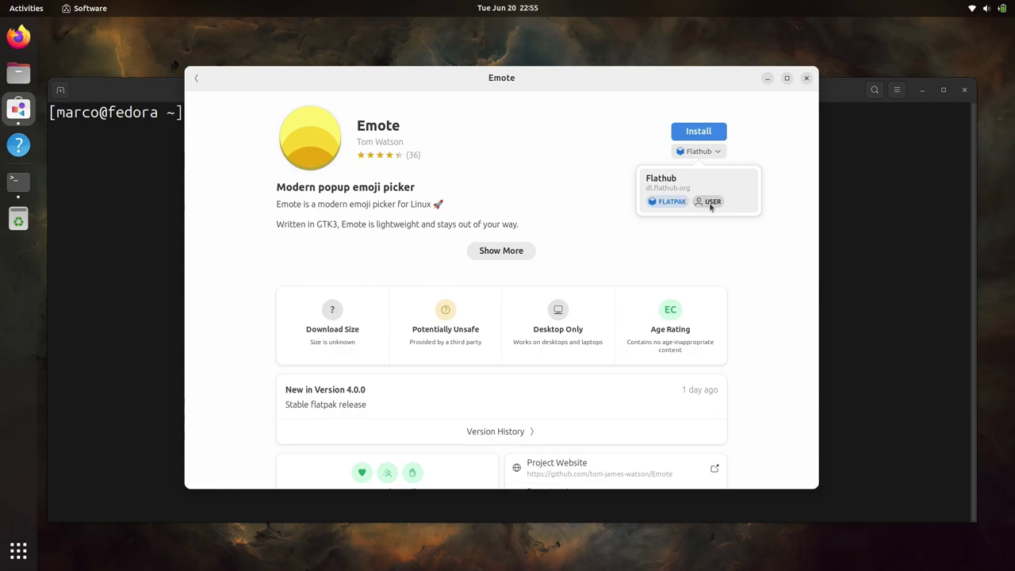
click(690, 249)
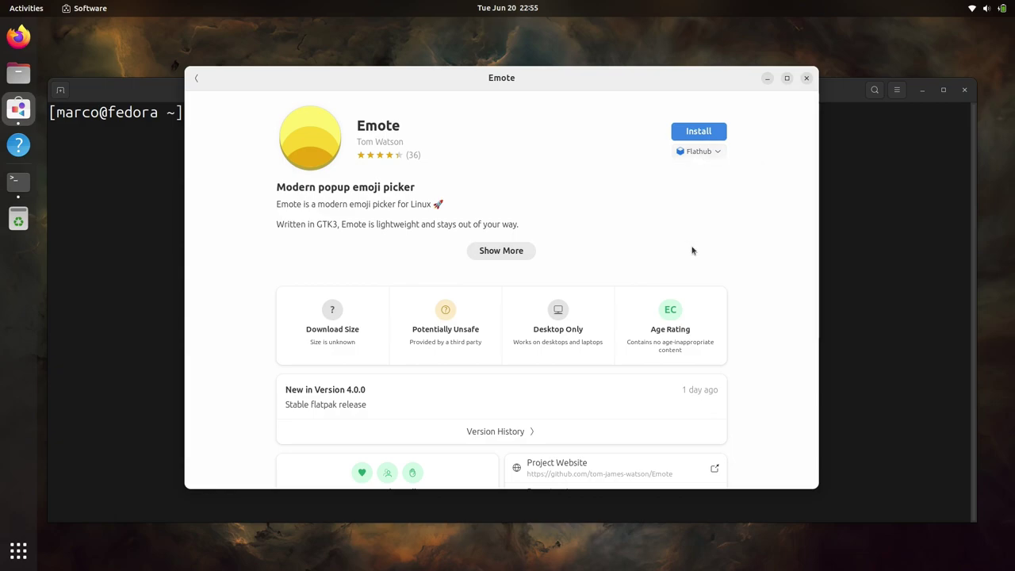
click(698, 137)
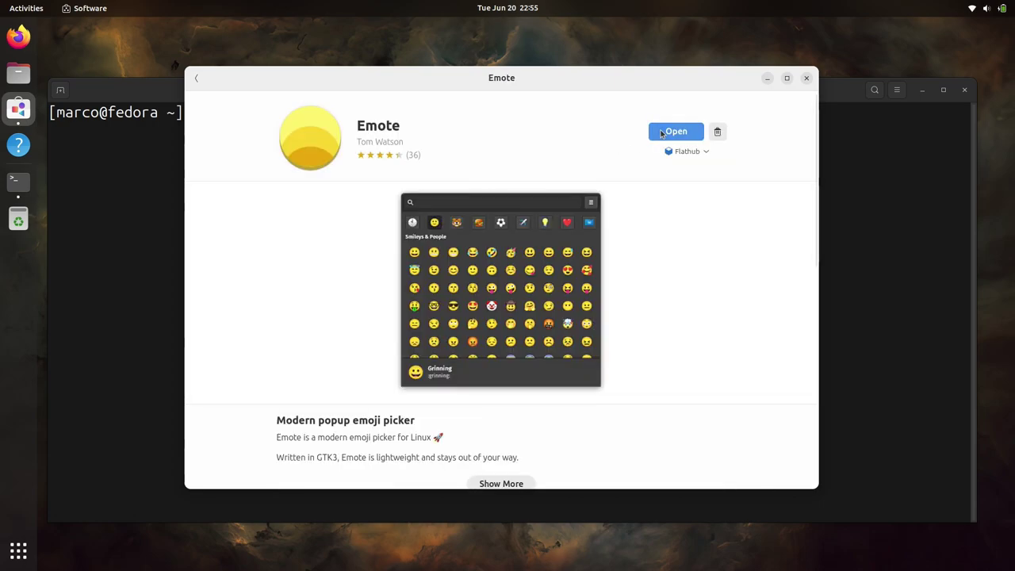
Launch Emote, dismiss its guide and emoji picker, then close the Software window
click(667, 132)
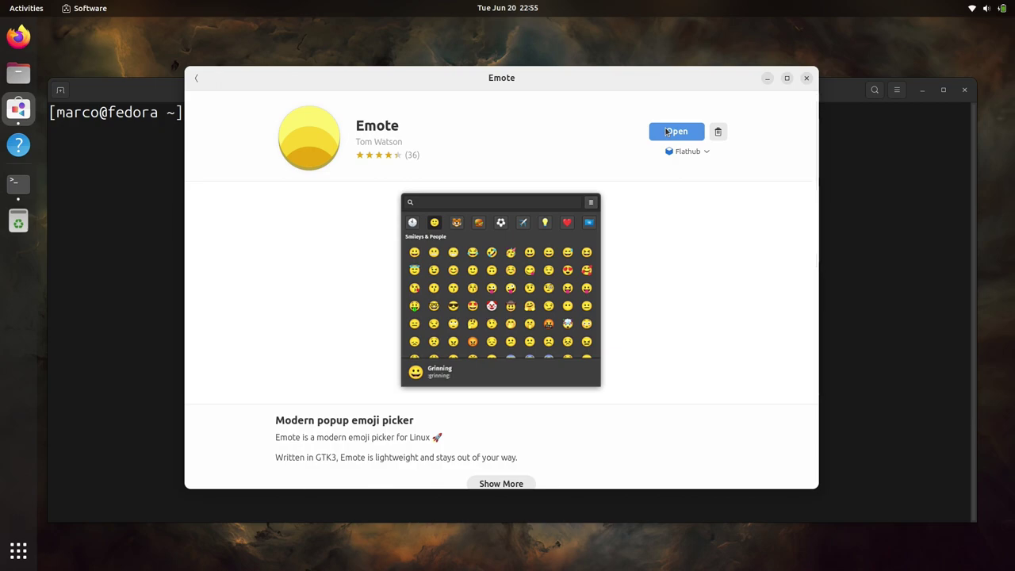
drag(126, 25, 339, 145)
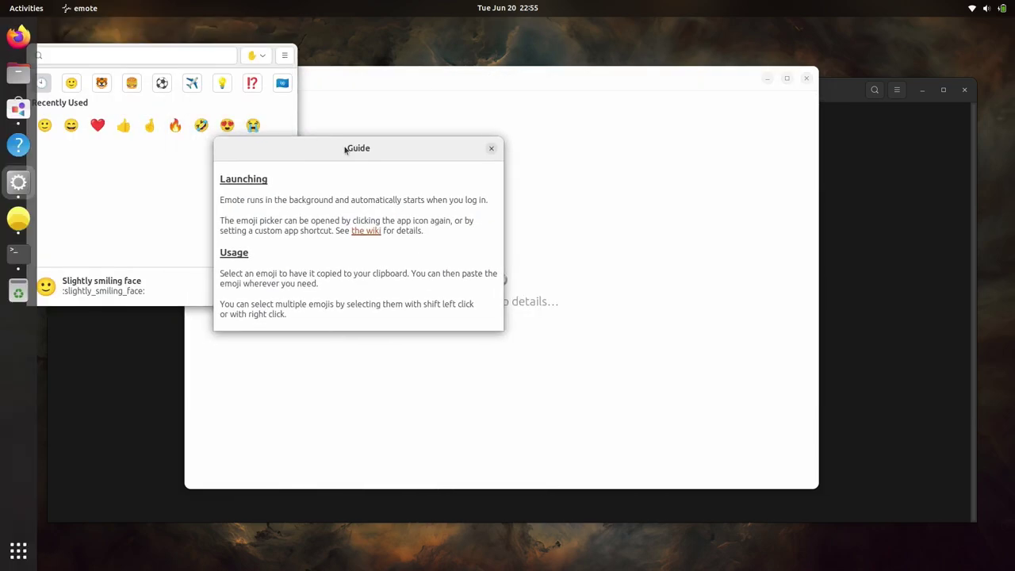
click(491, 149)
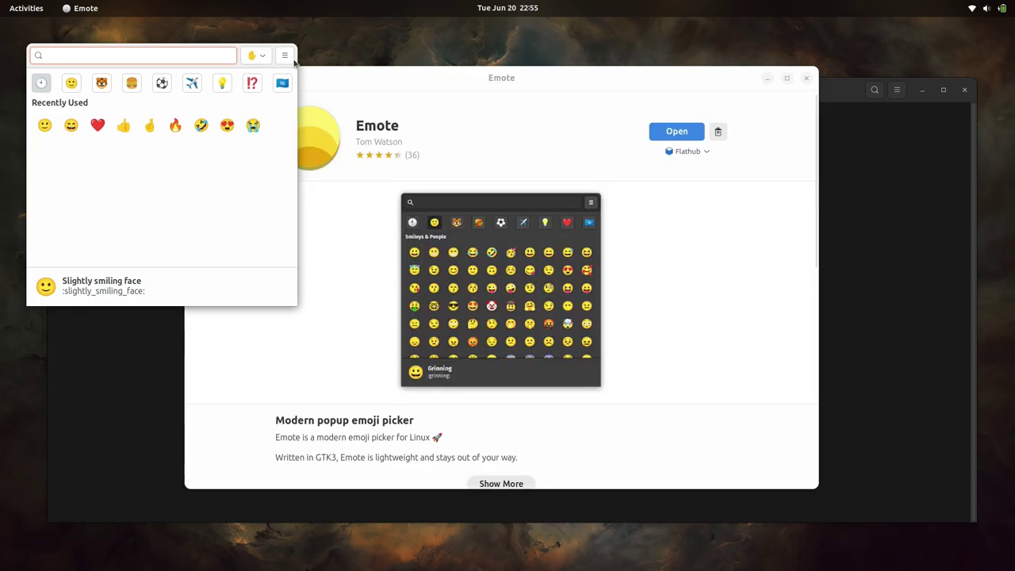
click(284, 55)
key(Escape)
key(Escape)
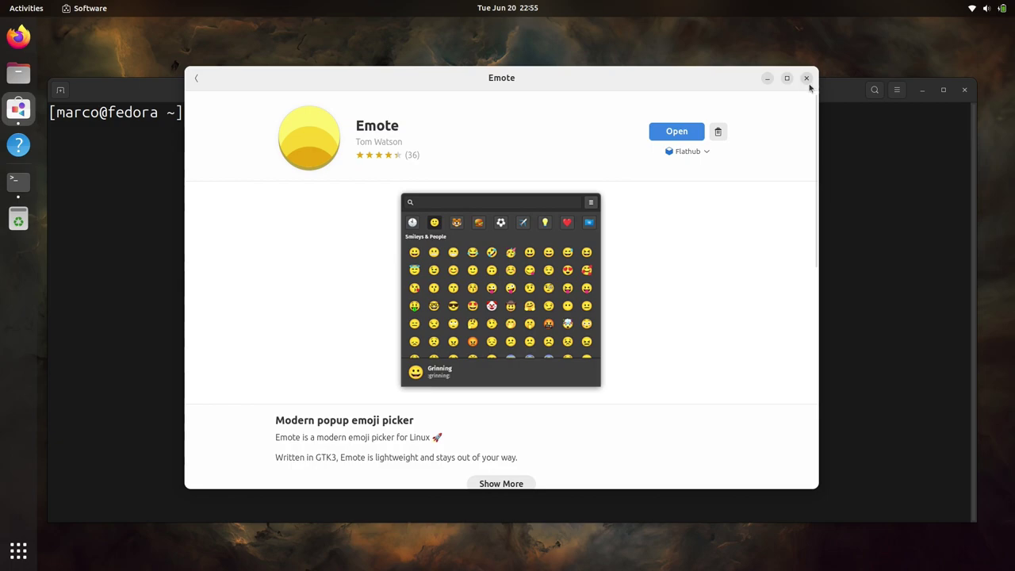
click(805, 77)
Run uname -a showing kernel 6.3.8-200.fc38, confirm dnf is unavailable, then clear the screen
text(uname)
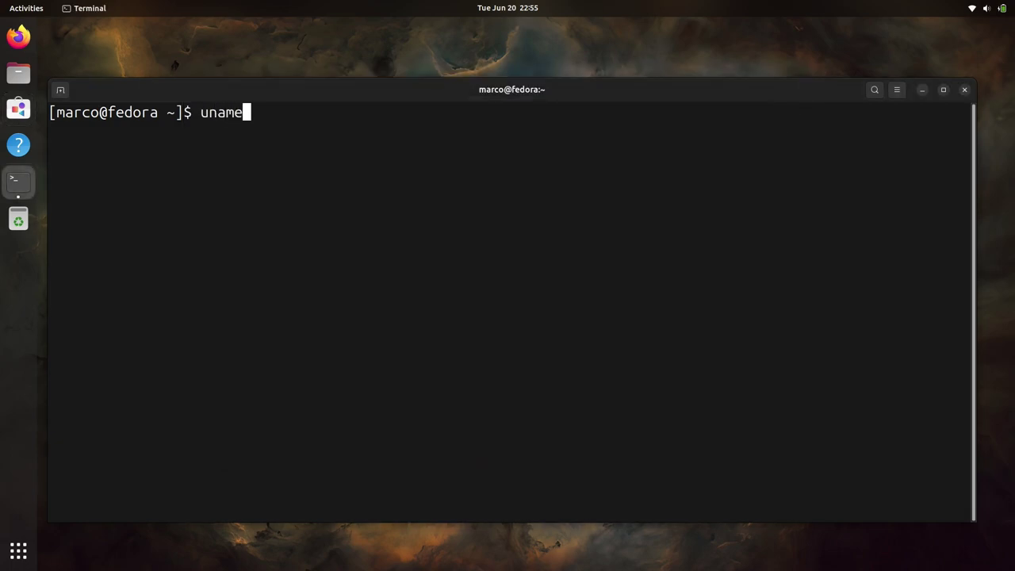
text( -a)
key(Return)
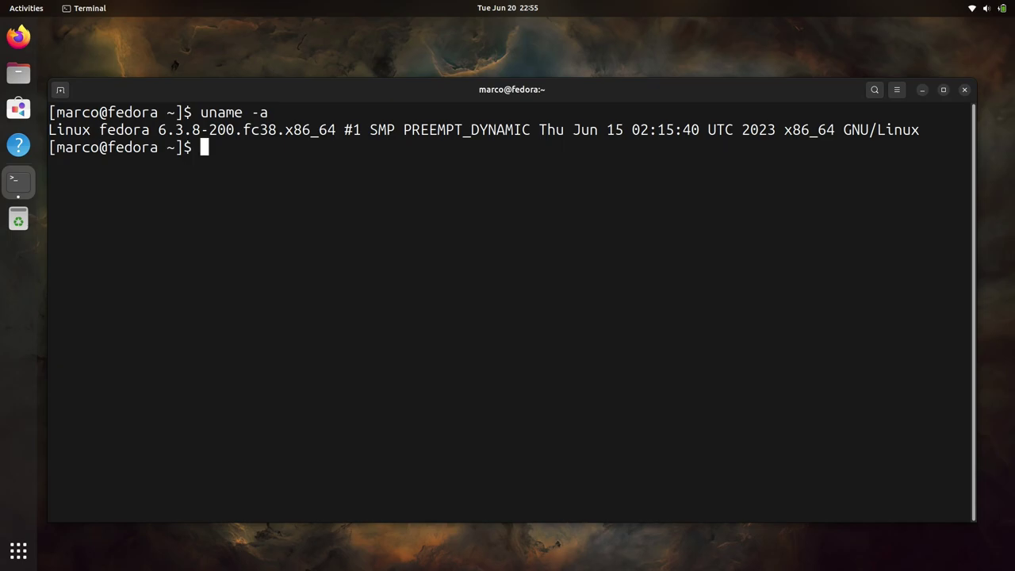
text(dnf)
key(Return)
text(sad)
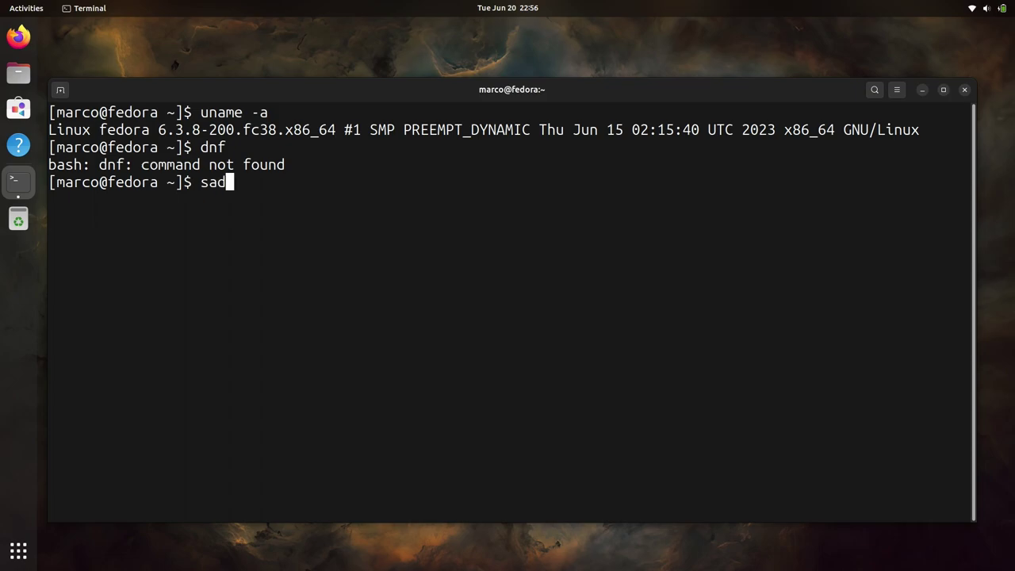
key(BackSpace)
key(BackSpace)
key(BackSpace)
text(clear)
key(Return)
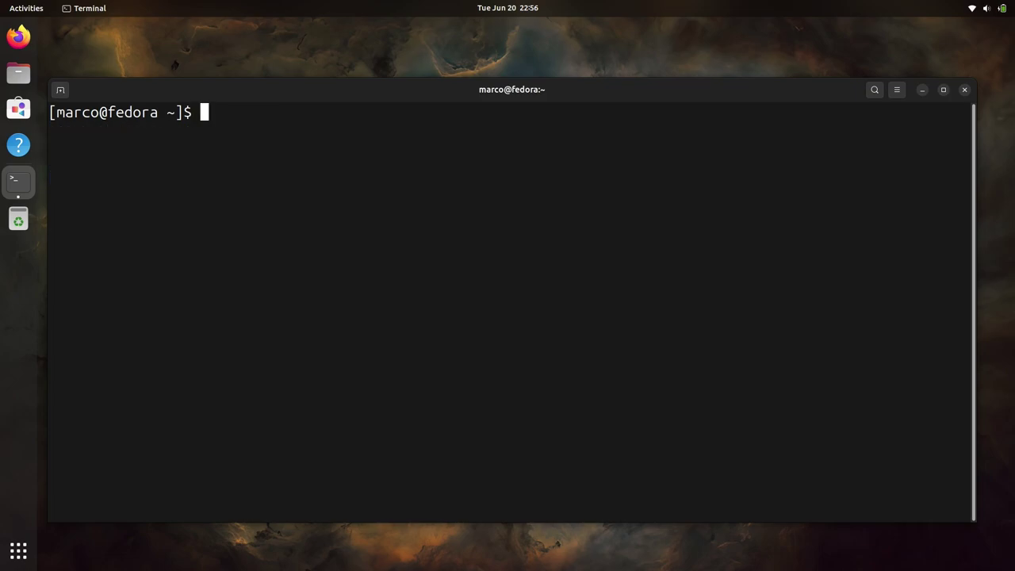
Type a starship remark at the prompt, cancel it with Ctrl+C, and launch Firefox
text(star)
text(t)
key(BackSpace)
text(shoip)
key(BackSpace)
key(BackSpace)
key(BackSpace)
text(ip when pls )
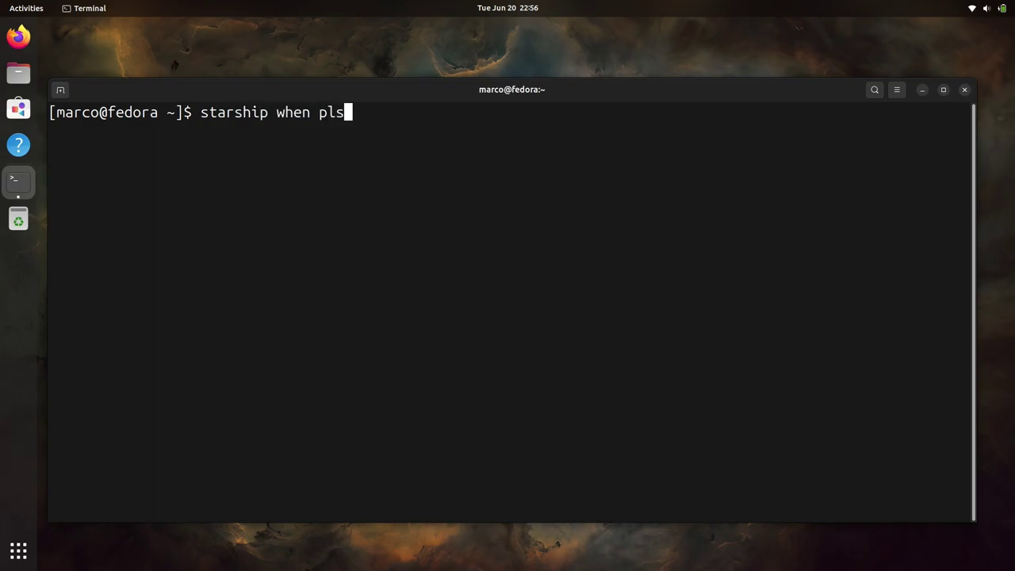
text(in the default i)
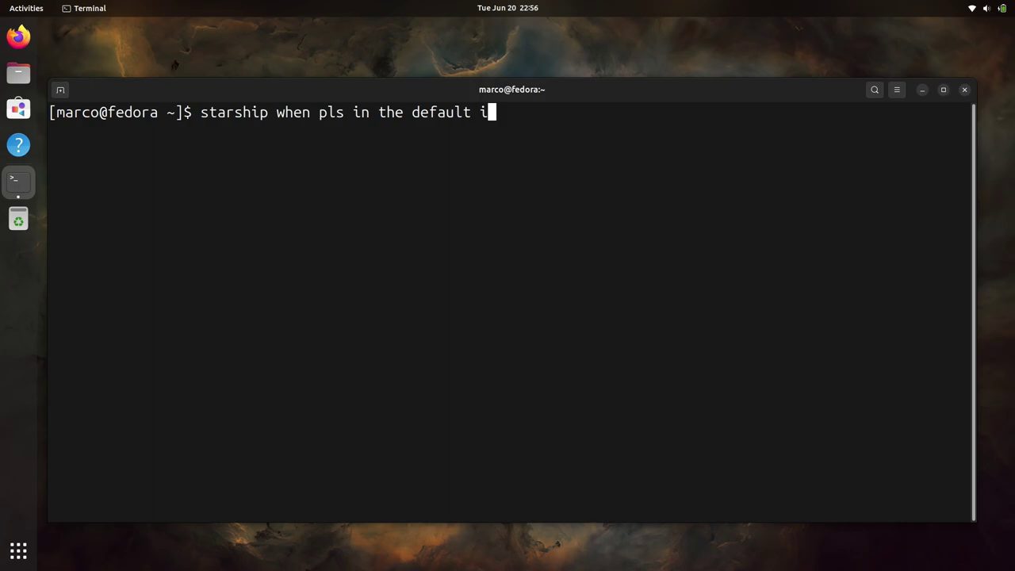
text(mage :D)
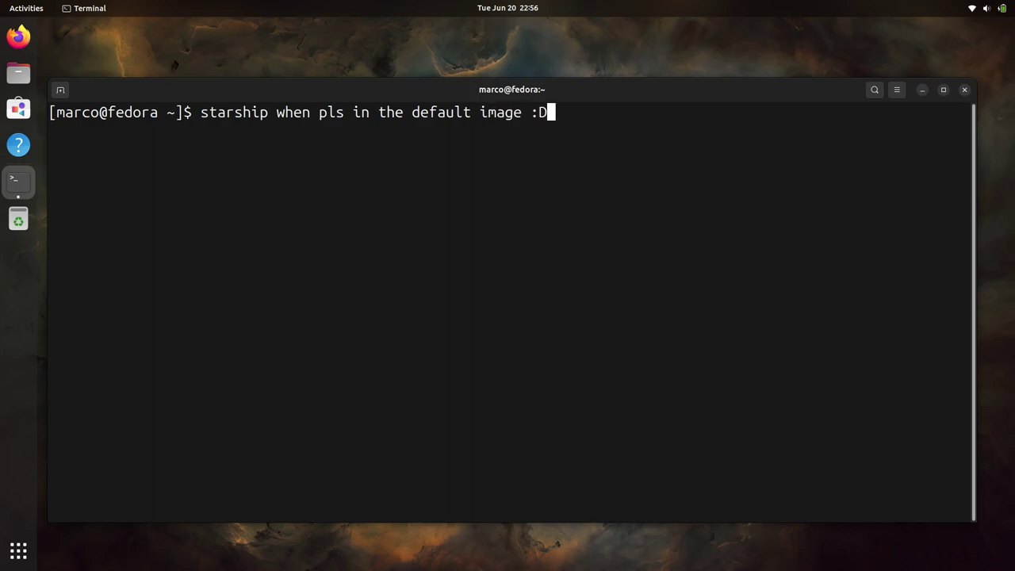
key(ctrl+c)
click(27, 35)
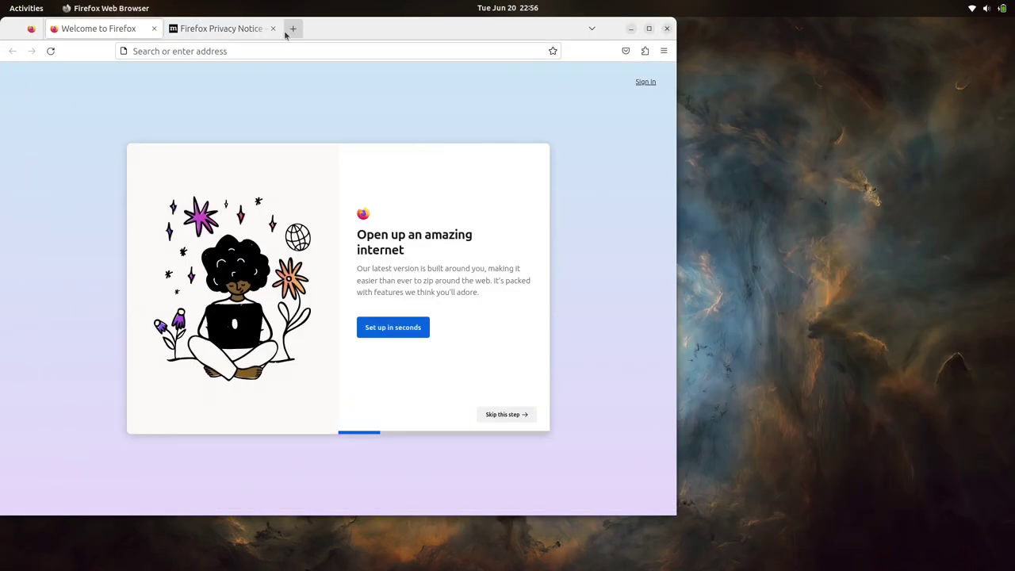
click(273, 29)
click(155, 29)
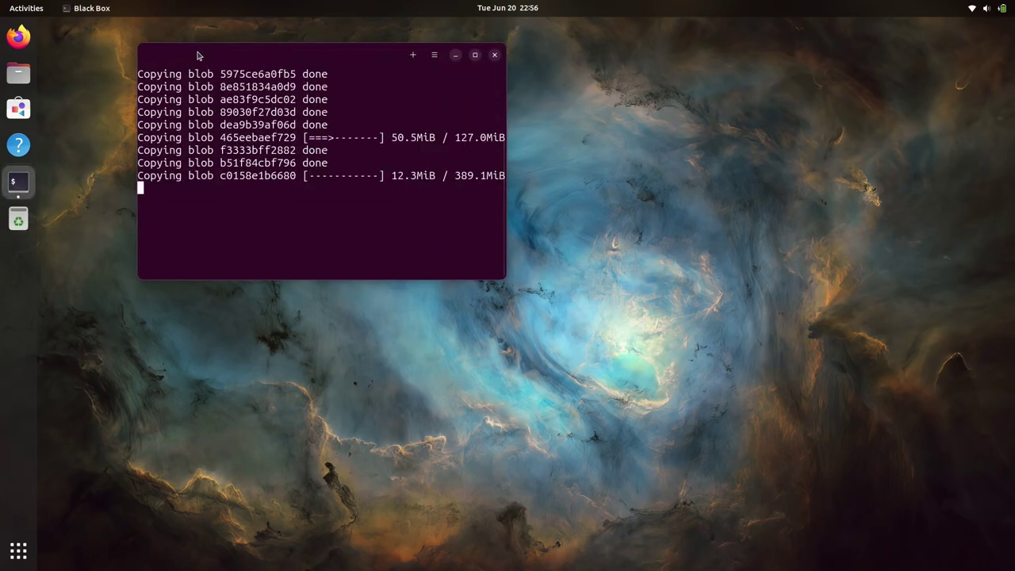
Enlarge and reposition Black Box while the image pulls, briefly opening and closing a host terminal
drag(198, 50, 278, 75)
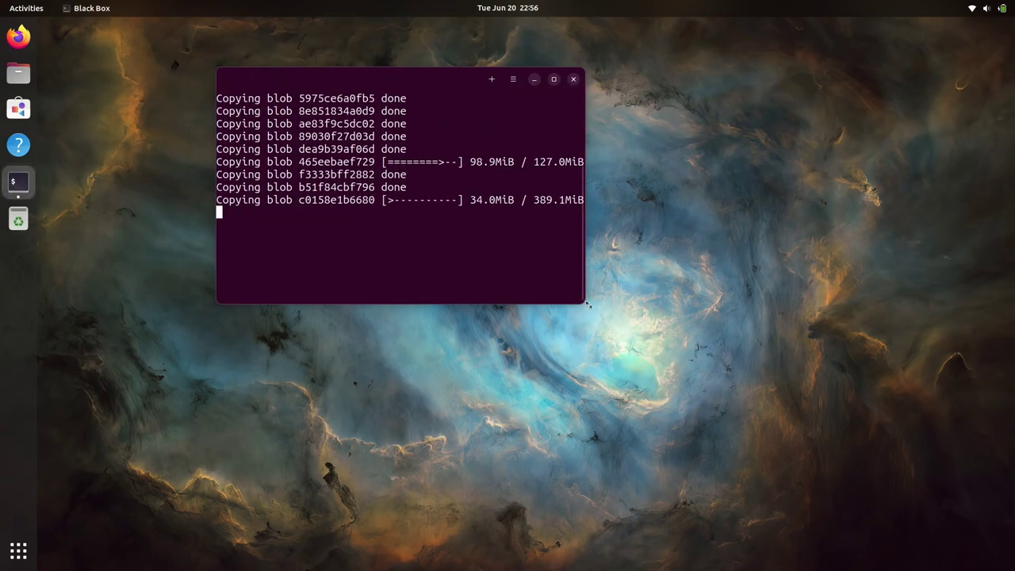
drag(584, 304, 877, 360)
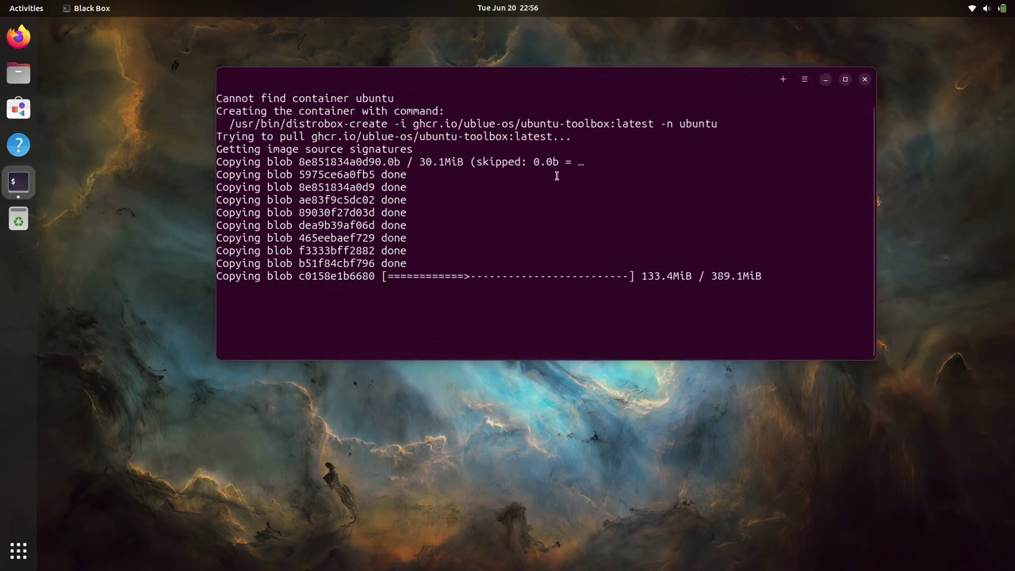
drag(543, 80, 492, 90)
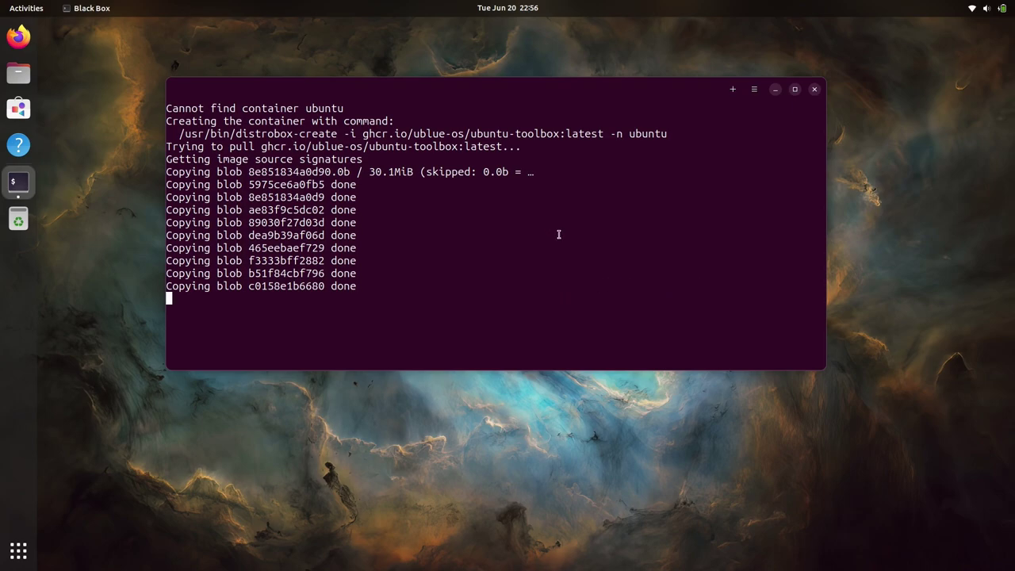
key(ctrl+alt+t)
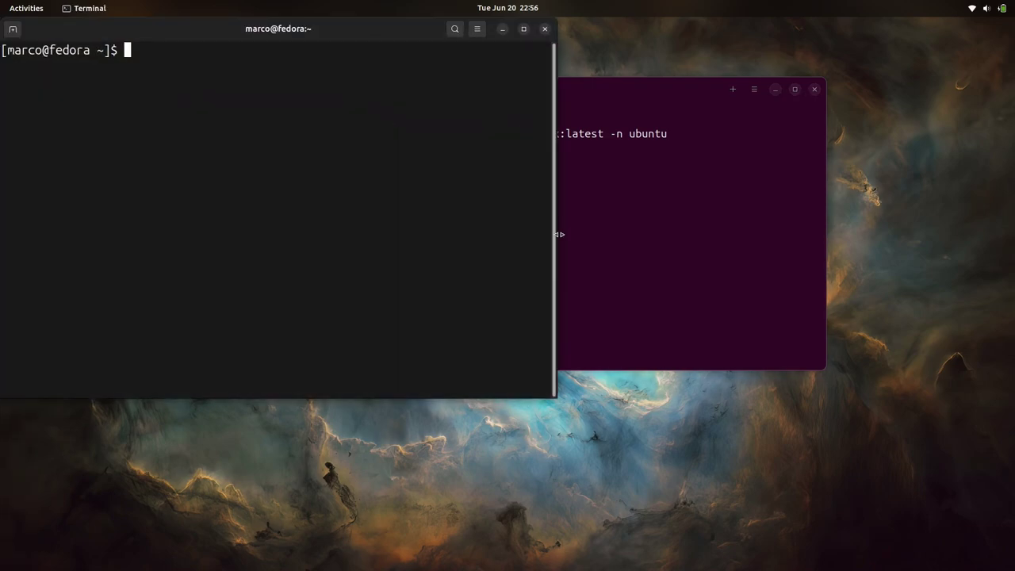
drag(317, 36, 457, 139)
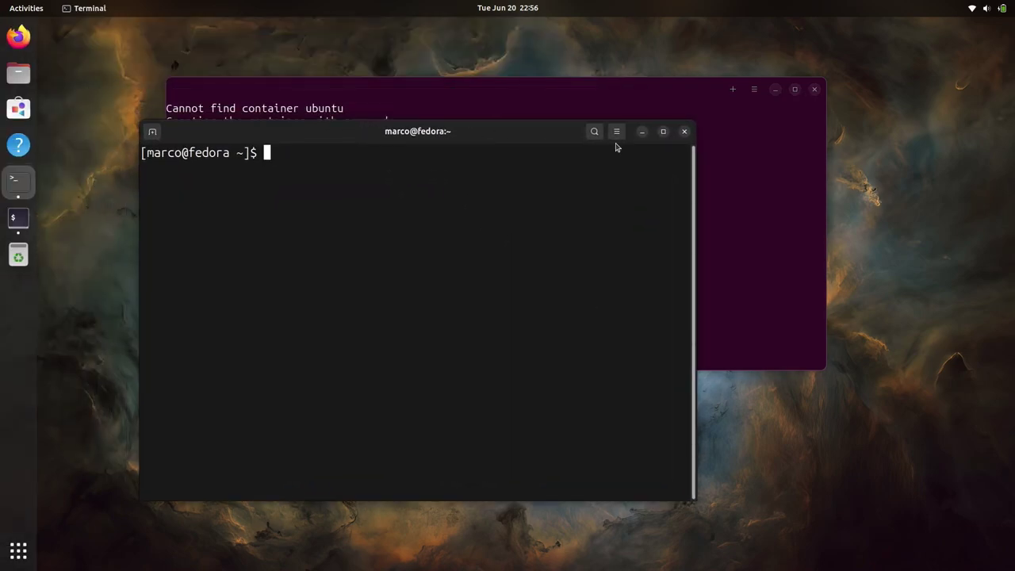
click(684, 131)
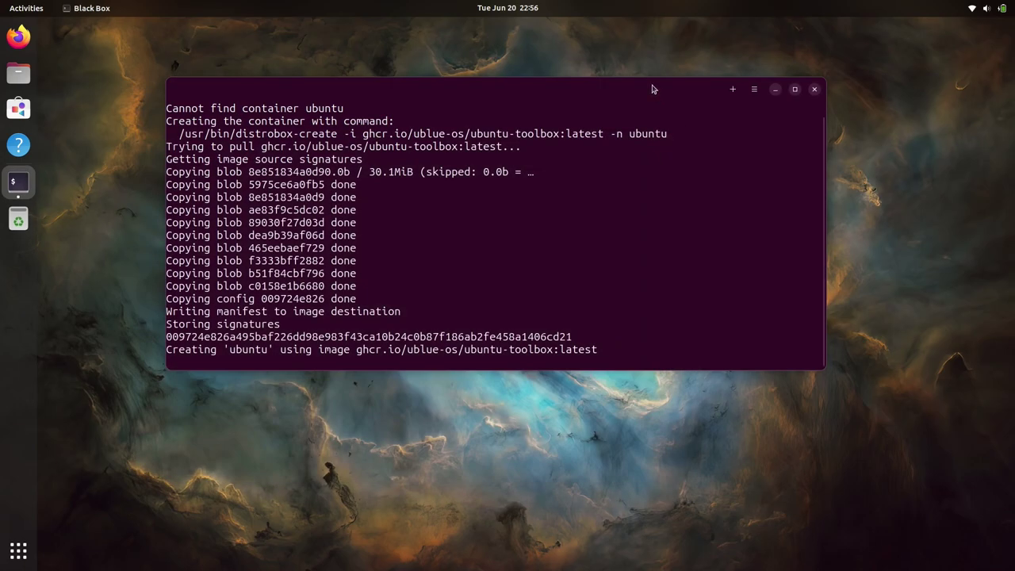
drag(652, 88, 672, 94)
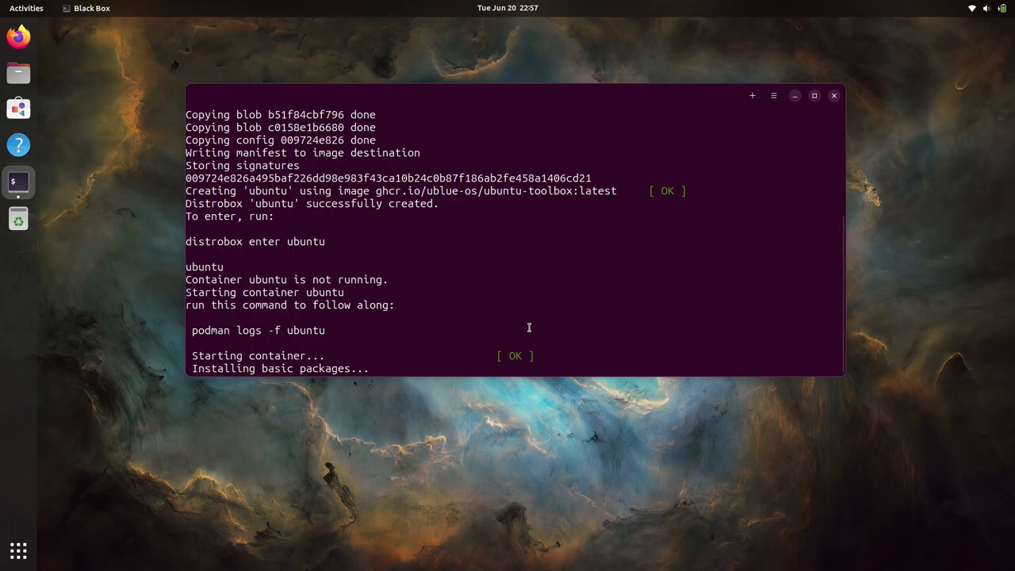
Clear the screen and show the container's kernel with uname -a
text(clear)
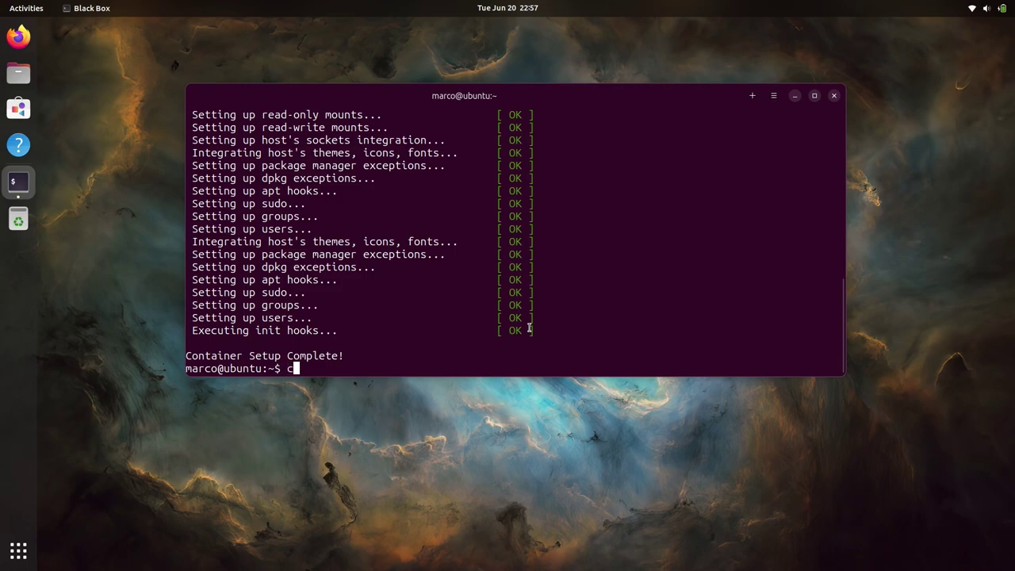
key(Return)
text(uname -a)
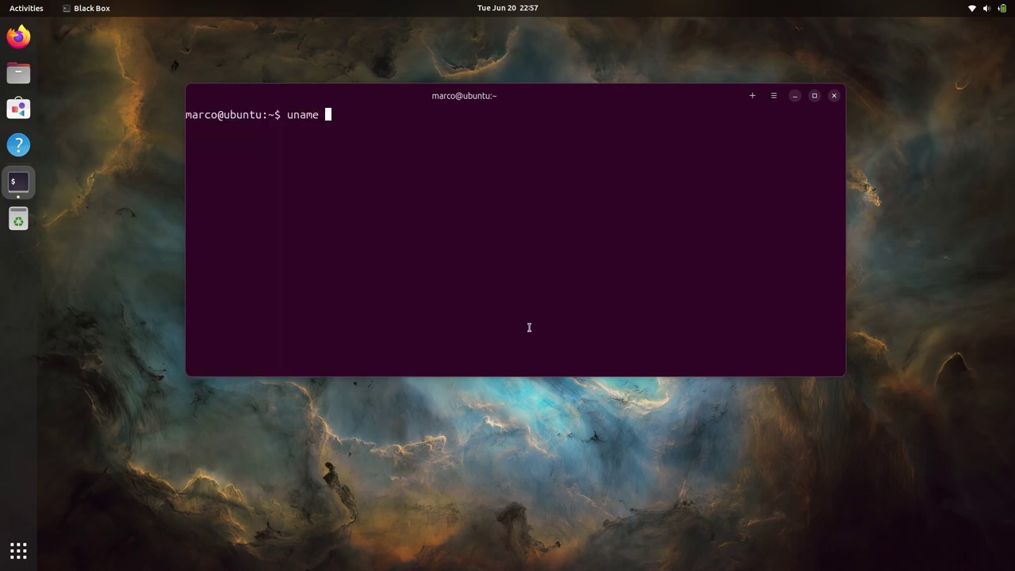
key(Return)
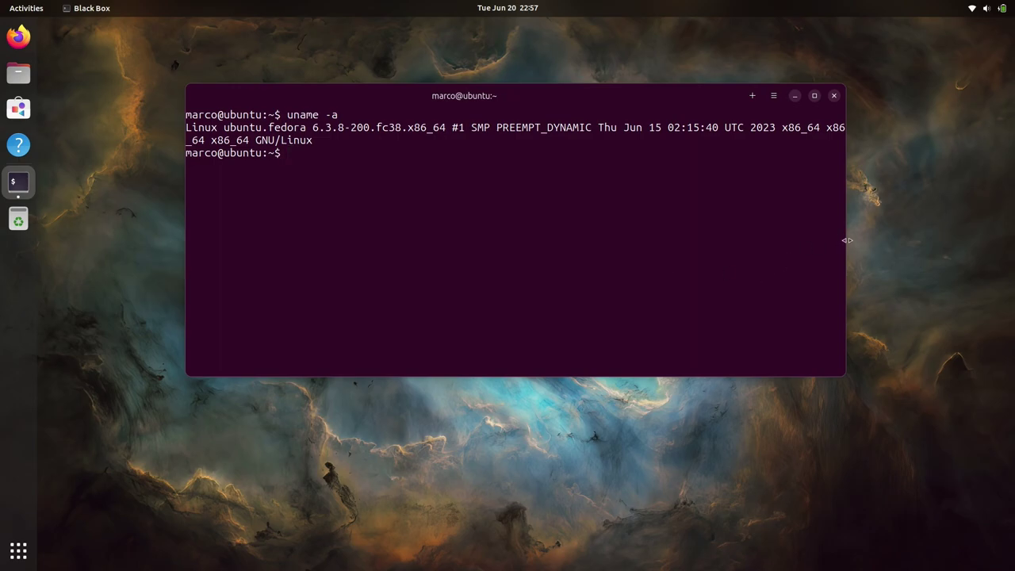
drag(844, 240, 920, 256)
drag(607, 102, 563, 116)
Check nano: open and exit it, print its version, and find package version 6.2-1
text(nano)
key(Return)
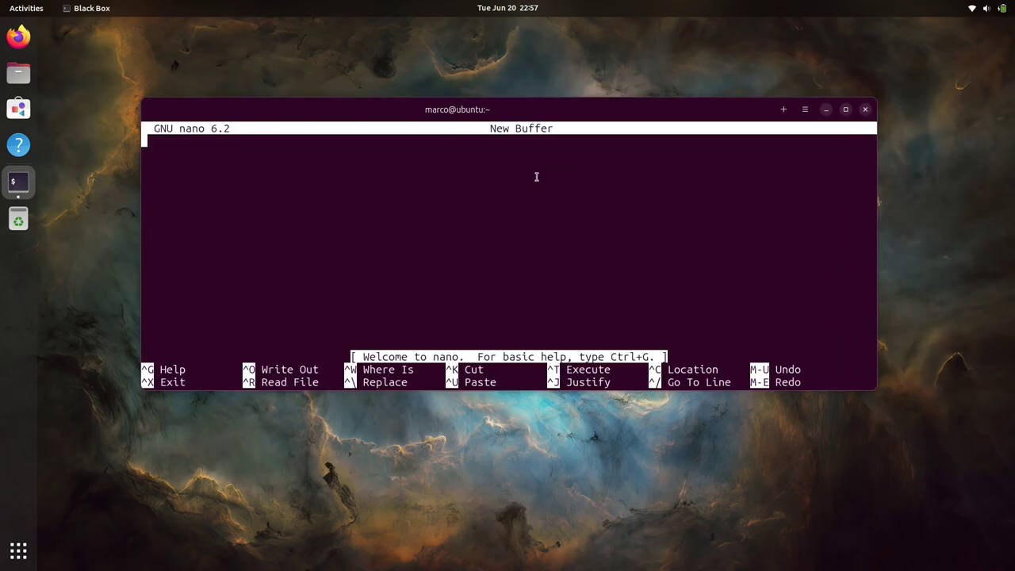
key(ctrl+x)
text(nano --version)
key(Return)
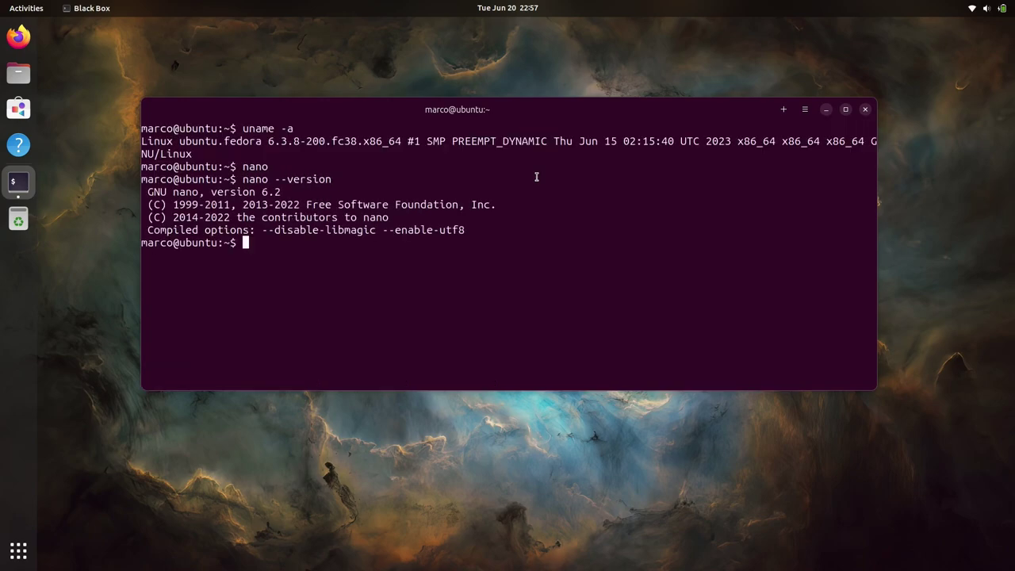
text(kg -l | g)
text(rep na)
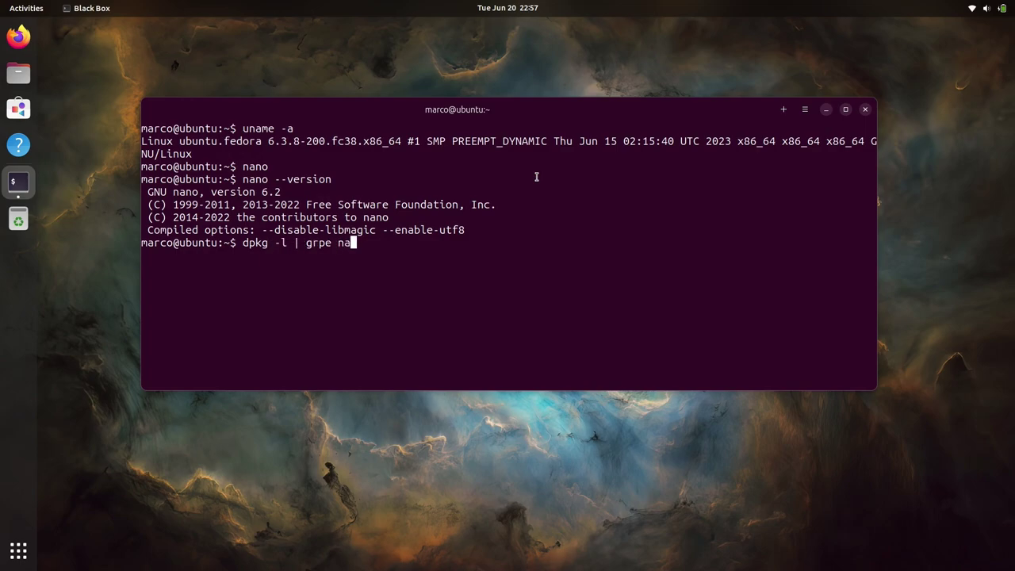
key(BackSpace)
key(BackSpace)
text(nano)
key(Return)
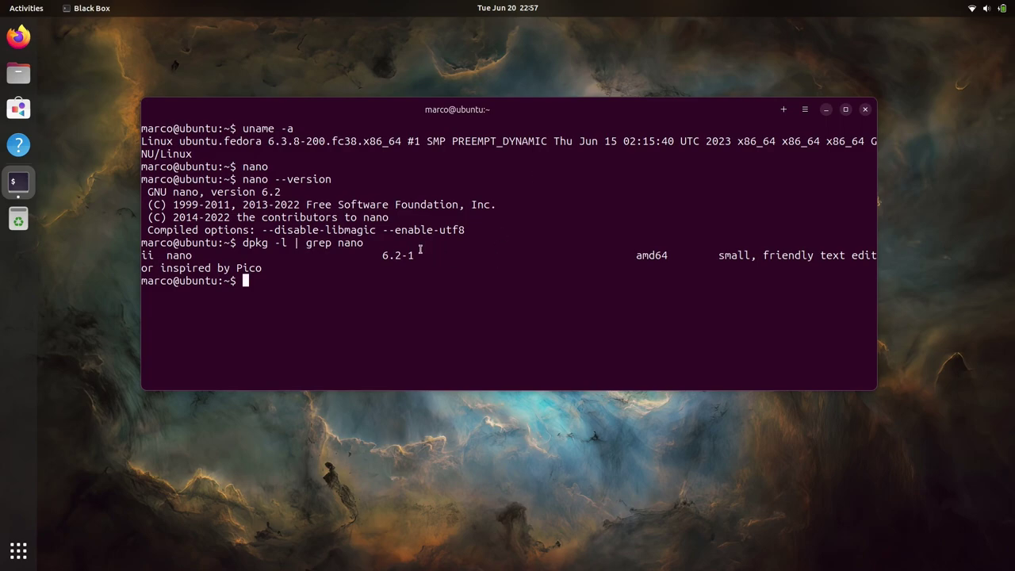
double_click(392, 253)
click(435, 253)
Enlarge the terminal text, maximize the window, and check uptime and top -c
key(ctrl+plus)
key(ctrl+plus)
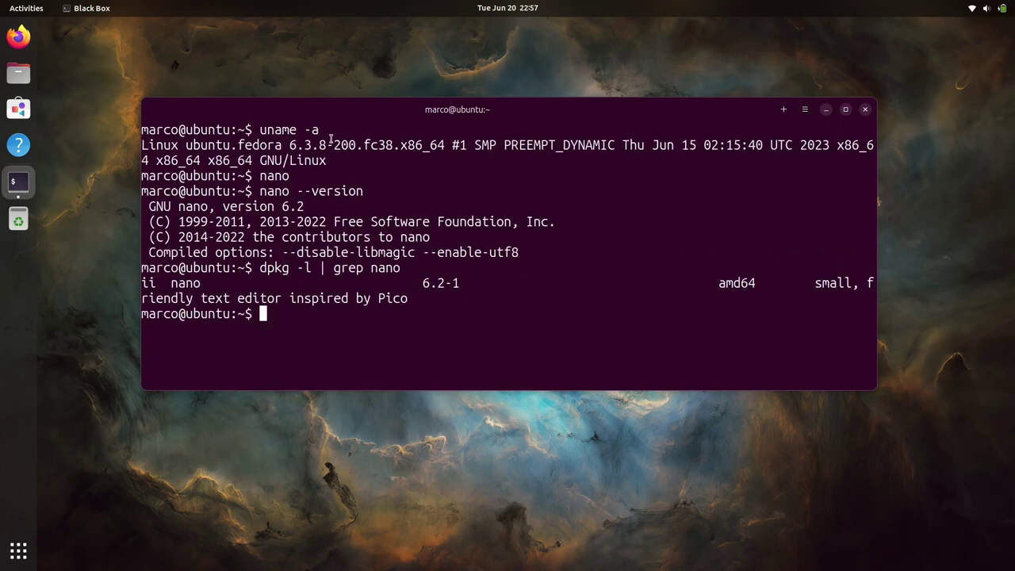
double_click(319, 111)
text(clear)
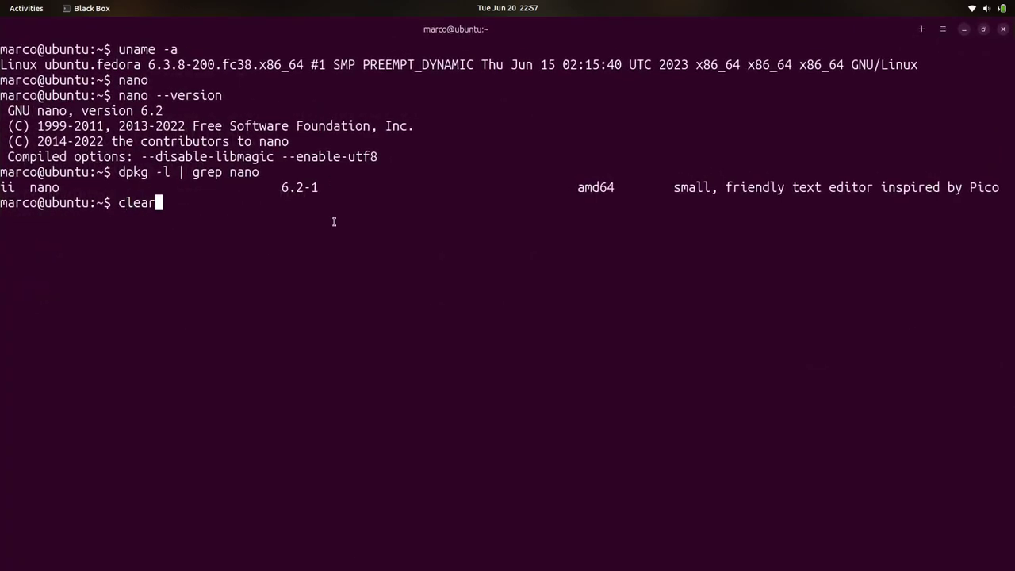
key(Return)
text(uptime)
key(Return)
text(clear)
key(Return)
text(top -c)
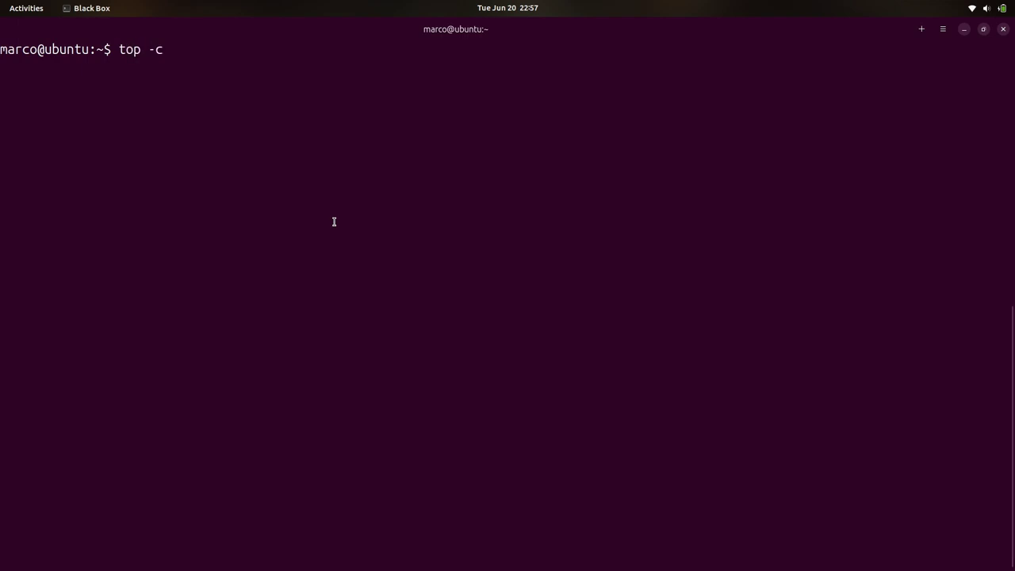
key(Return)
Update and upgrade the container's packages with sudo apt update and sudo apt dist-upgrade
text(q)
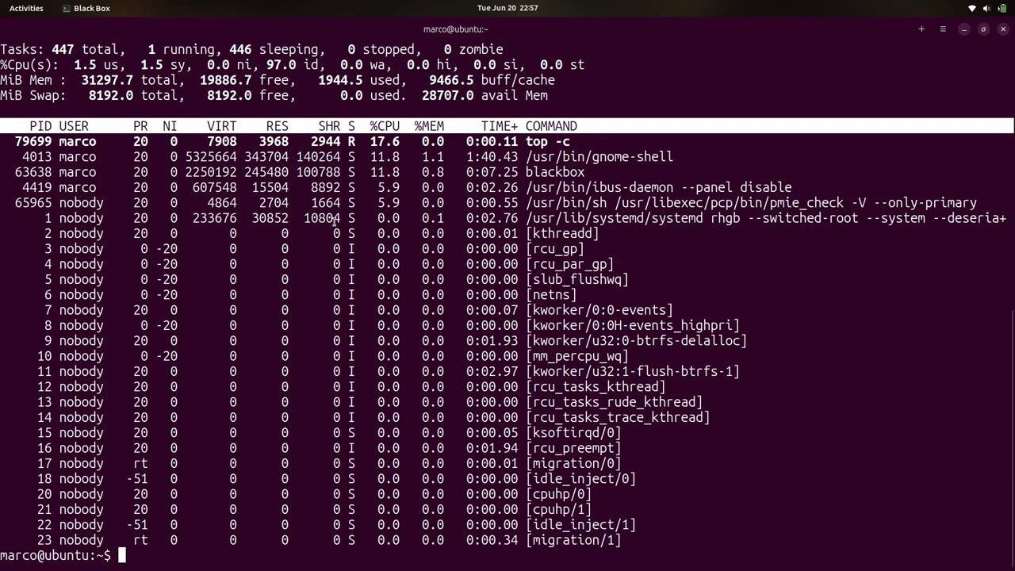
text(sudo apt update)
key(Return)
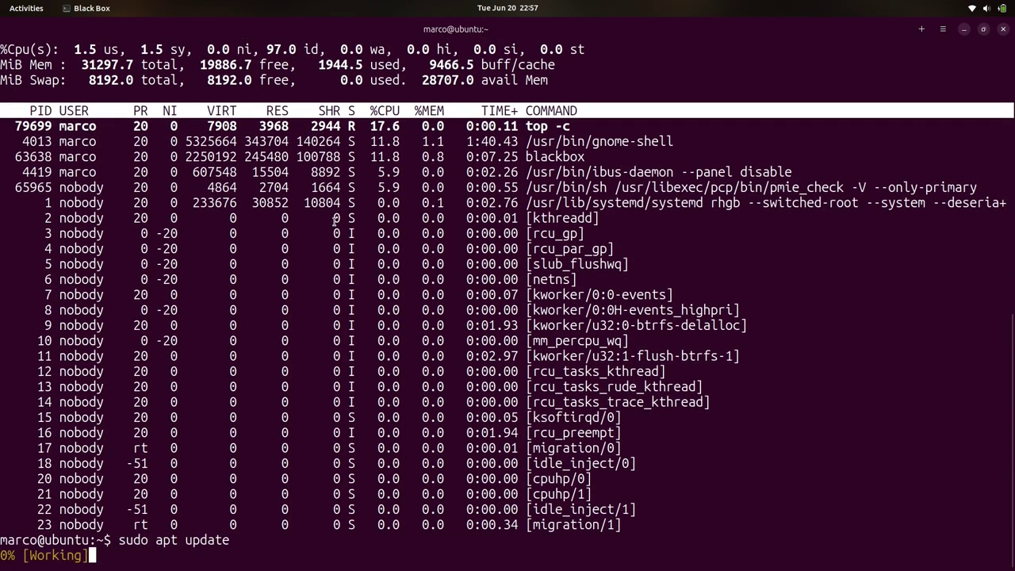
text(sud)
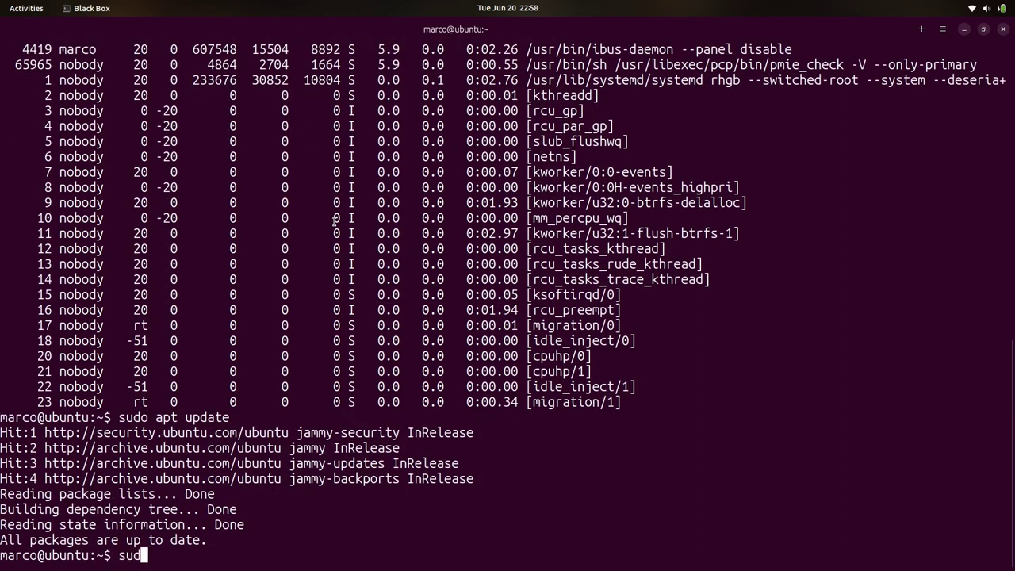
text(o apt dist-upgrade)
key(Return)
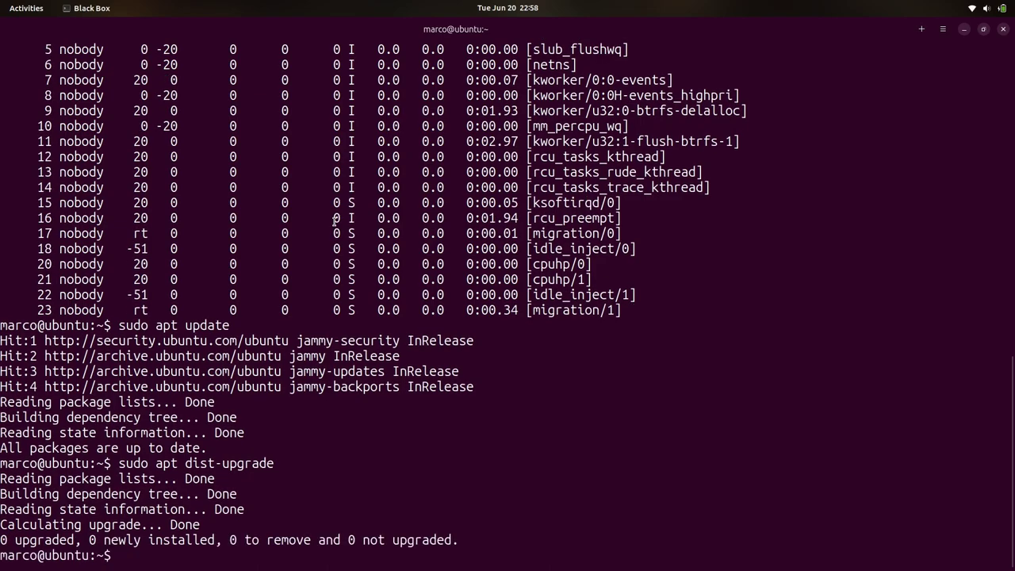
List the home folder with ls -lah and create an empty TEST file
text(clear)
key(Return)
text(ls -lah)
key(Return)
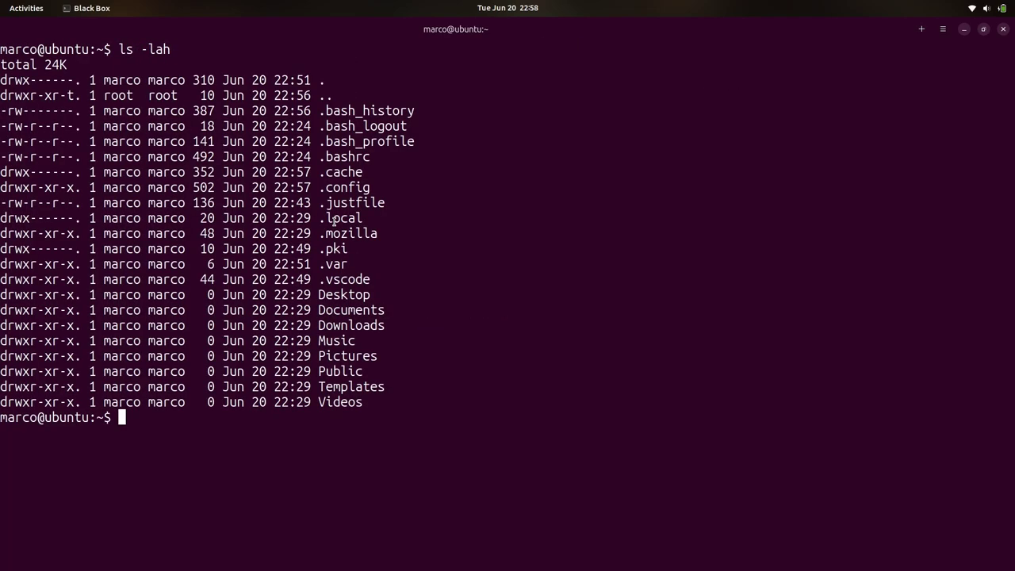
text(touch TEST!)
key(BackSpace)
key(Return)
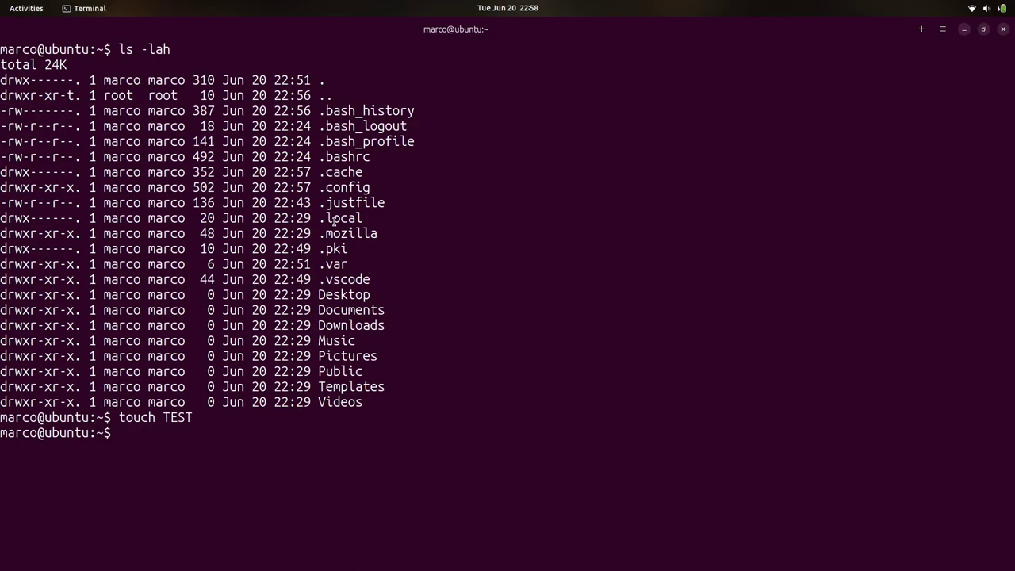
key(ctrl+alt+t)
List the TEST file on the host with ls -lah and move the terminal right
text(ls -lah TEST)
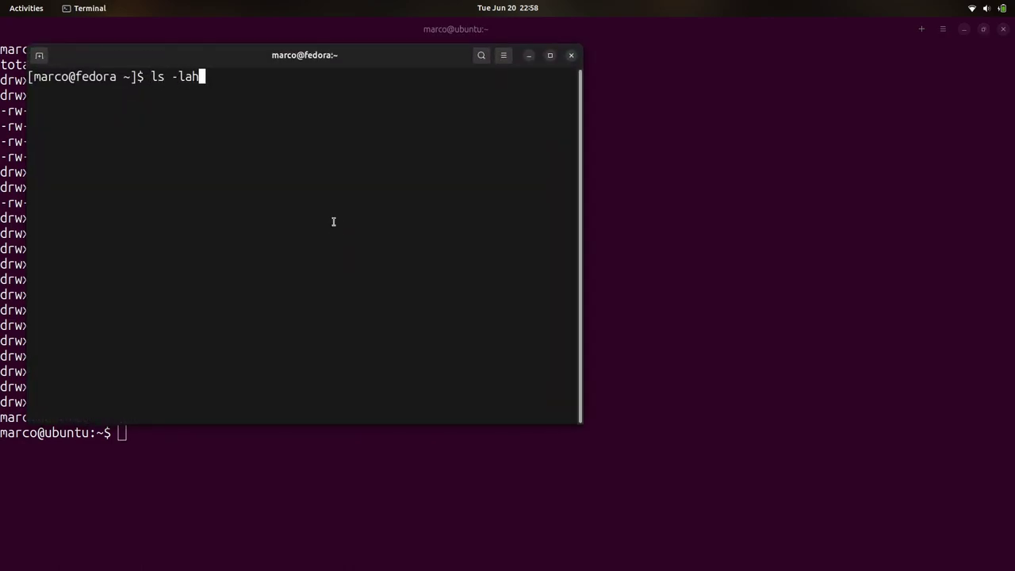
key(Return)
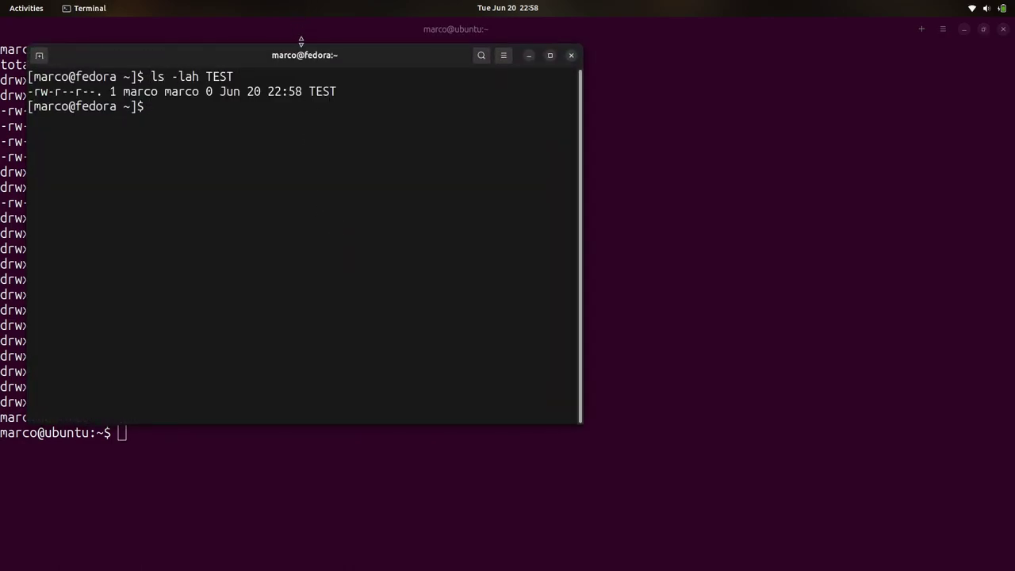
drag(306, 55, 663, 97)
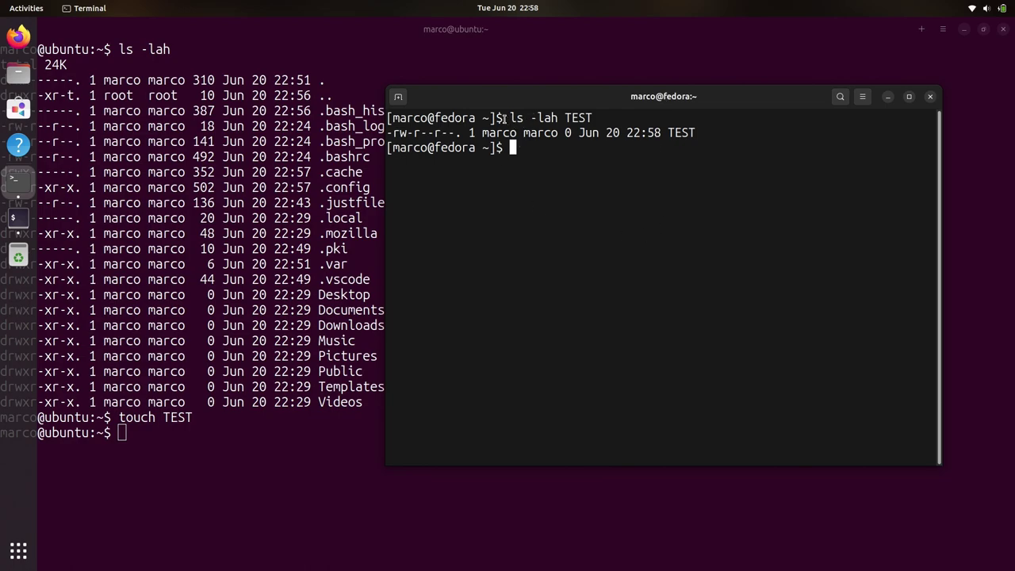
drag(486, 94, 516, 93)
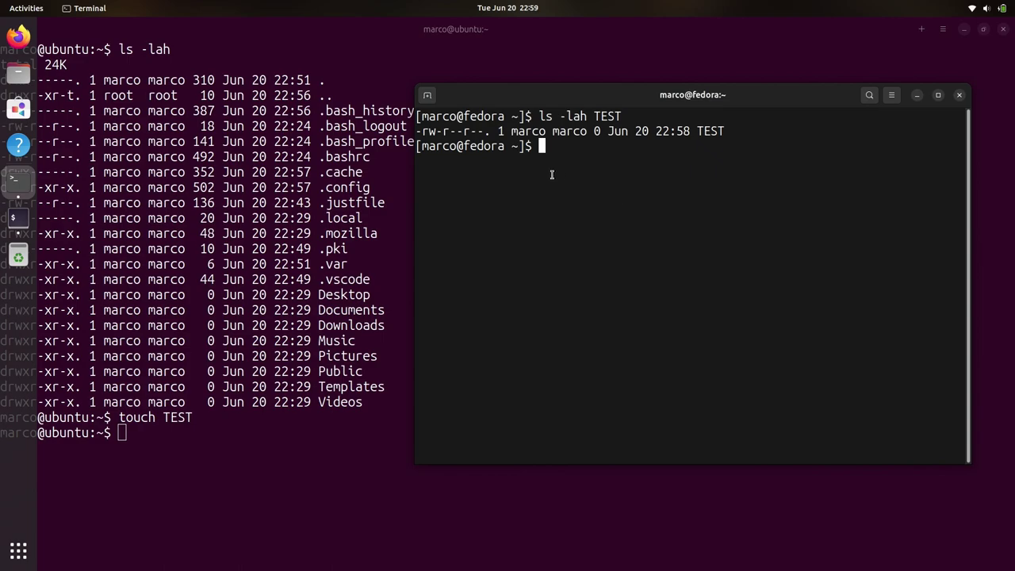
Show the host's rpm-ostree deployment status
text(rpm-)
key(BackSpace)
text(-ostree status)
key(Return)
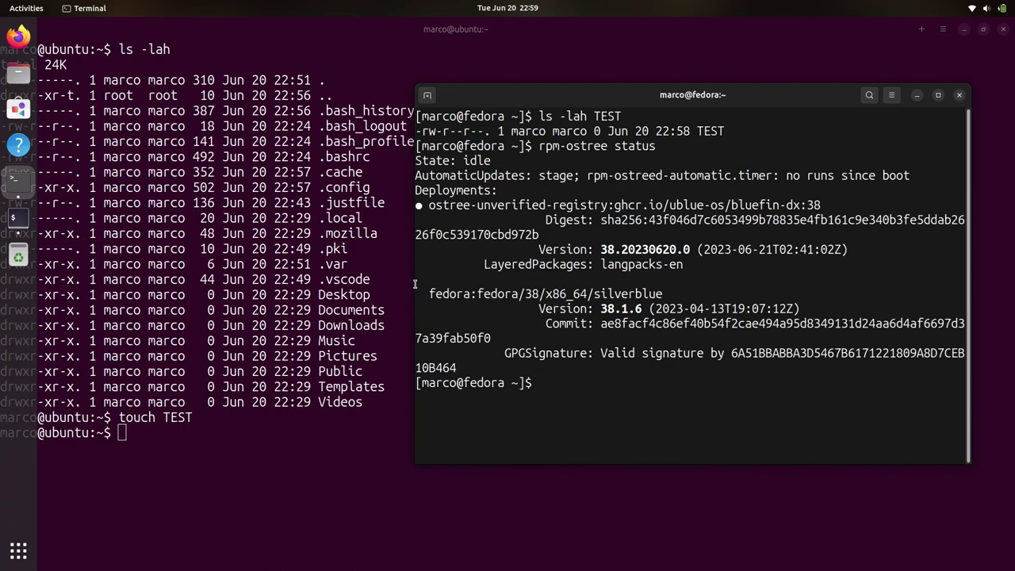
Widen the terminal and start layering emacs with rpm-ostree install emacs
drag(413, 466, 177, 507)
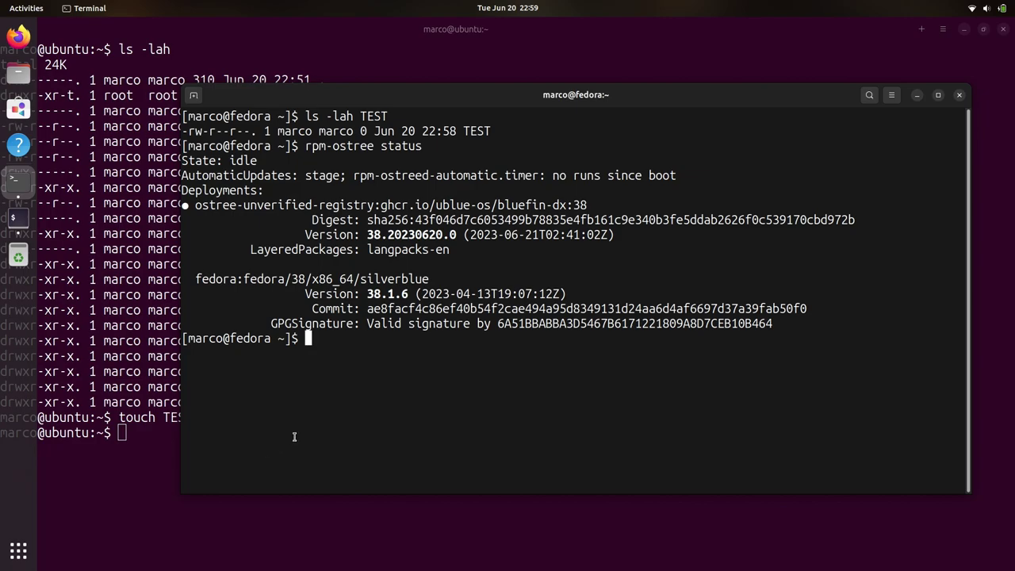
text(emacs)
key(BackSpace)
key(BackSpace)
key(BackSpace)
key(BackSpace)
key(BackSpace)
text(rpm-o)
key(Tab)
text(install emacs)
key(Return)
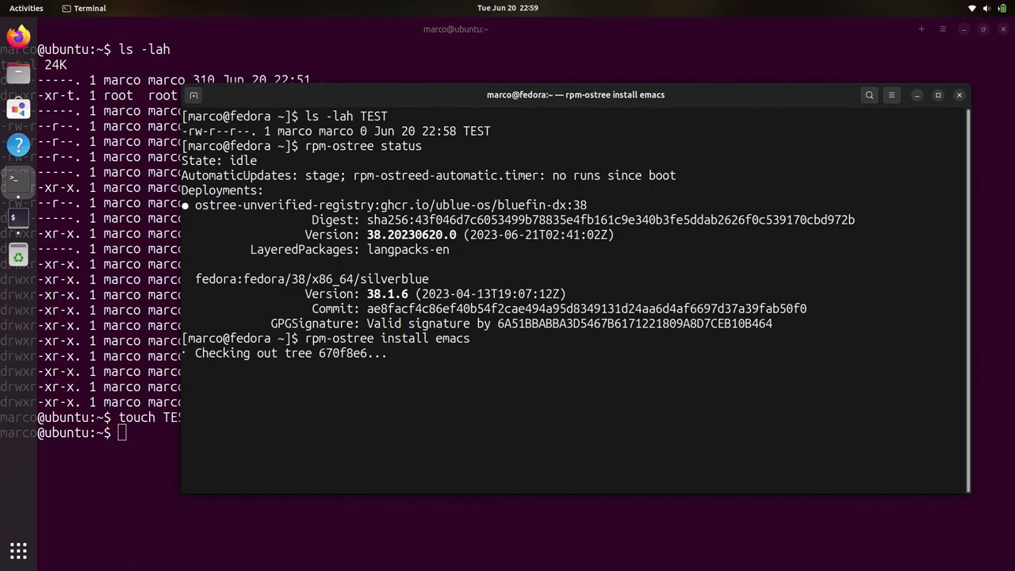
Cancel the emacs installation with Ctrl+C and clear the terminal screen
key(ctrl+c)
key(ctrl+c)
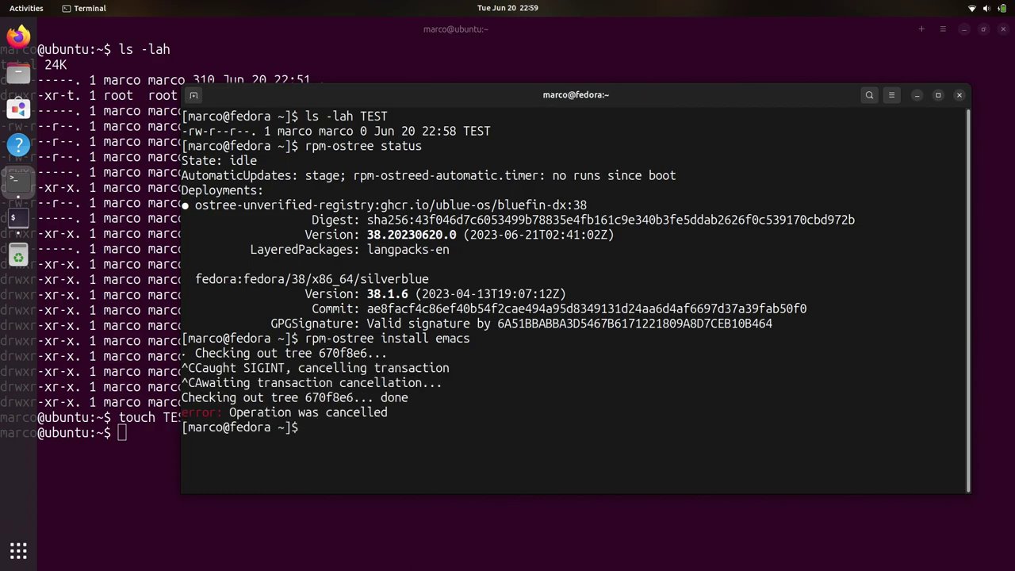
text(clear)
key(Return)
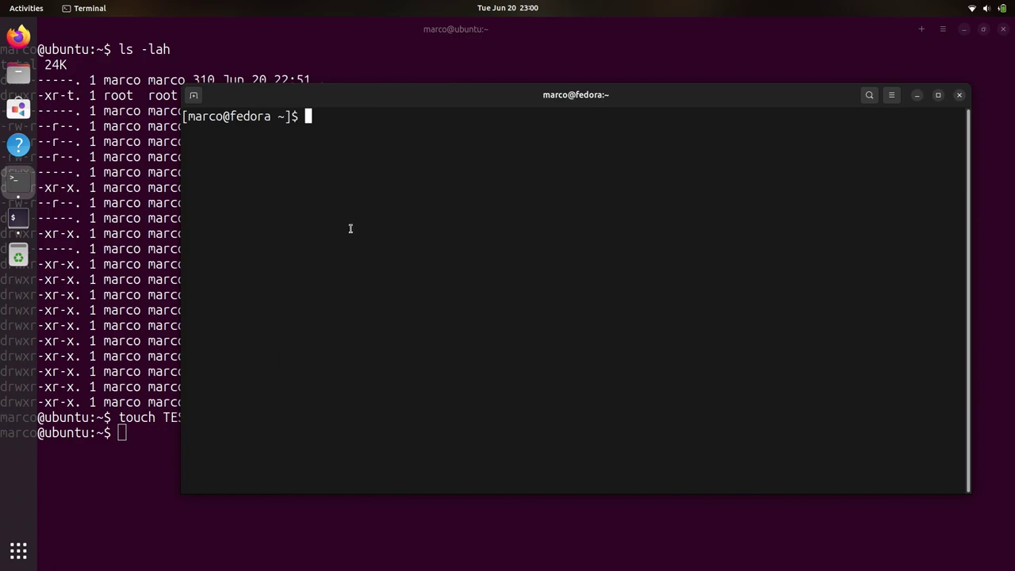
Close the Fedora terminal and launch Visual Studio Code by searching 'vs'
drag(340, 98, 331, 97)
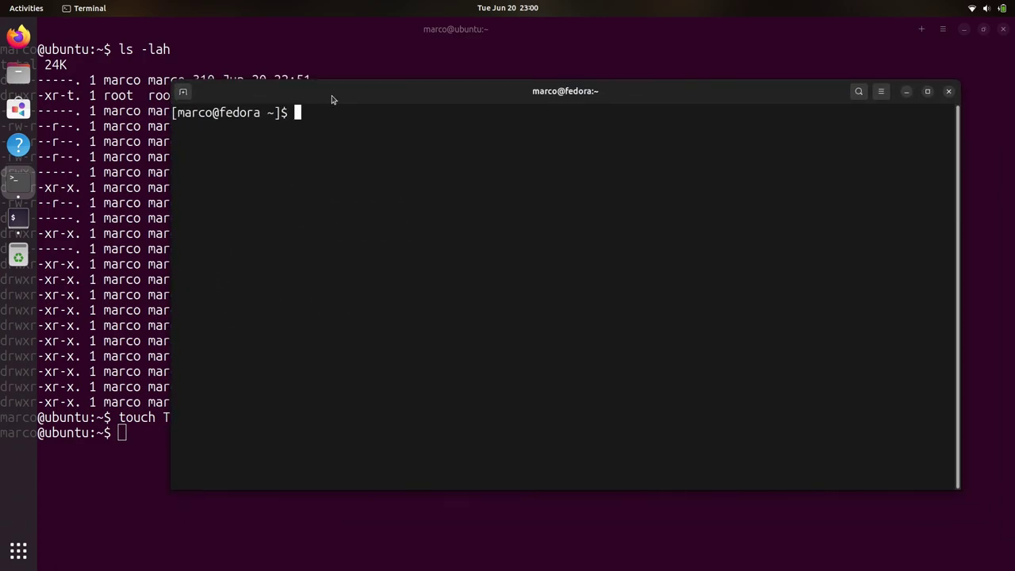
key(ctrl+d)
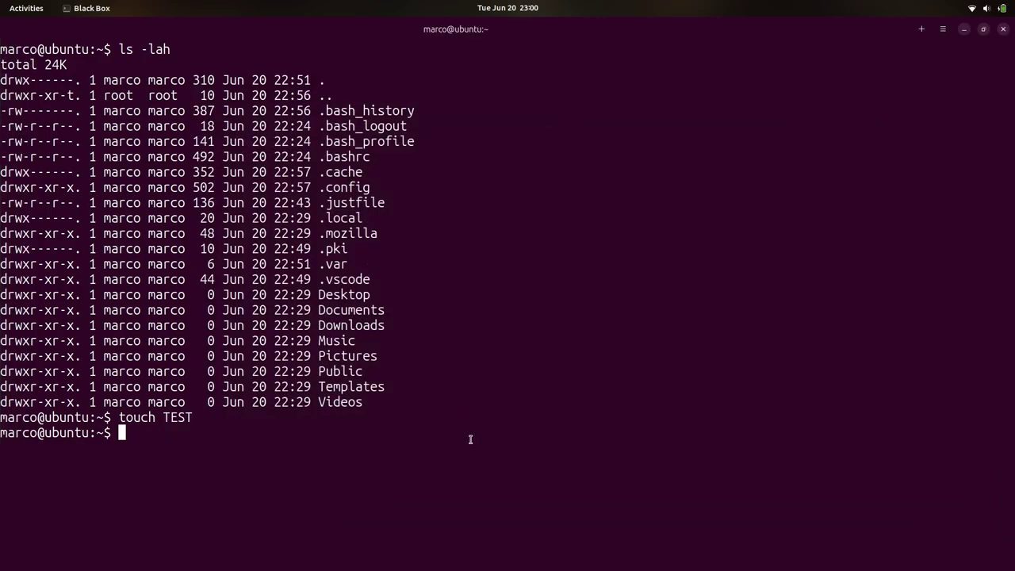
key(super)
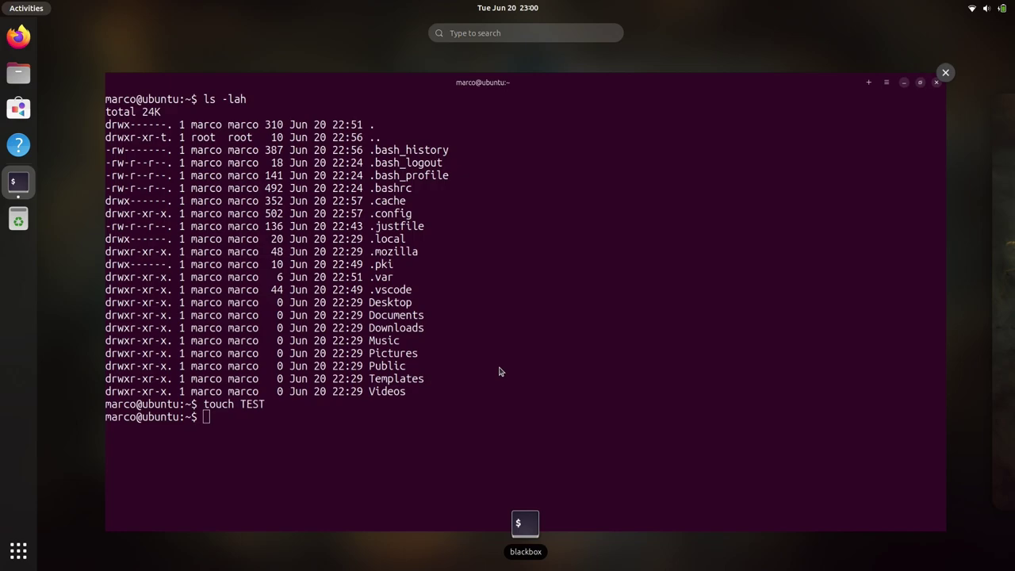
text(c)
key(BackSpace)
text(vs)
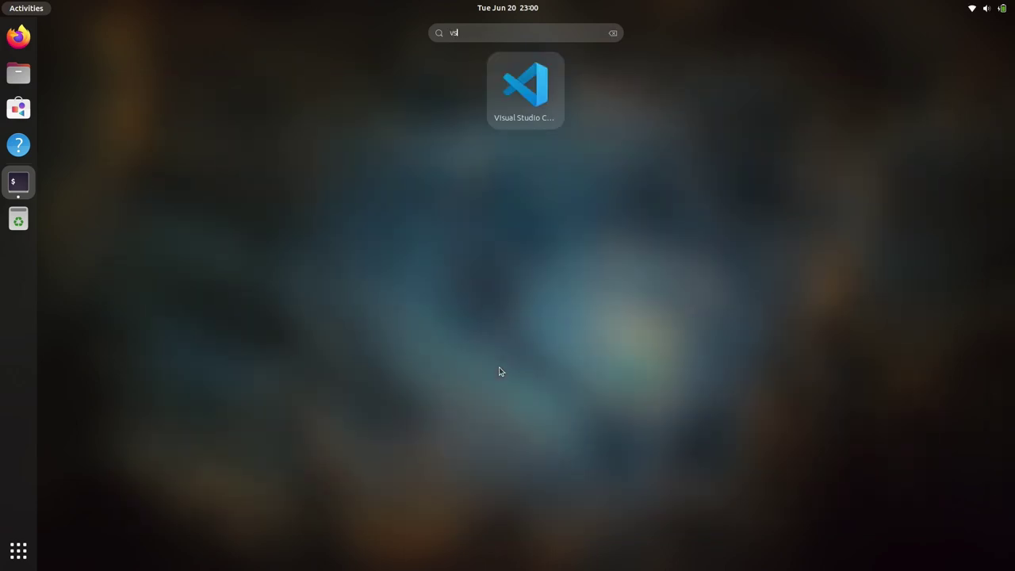
key(Return)
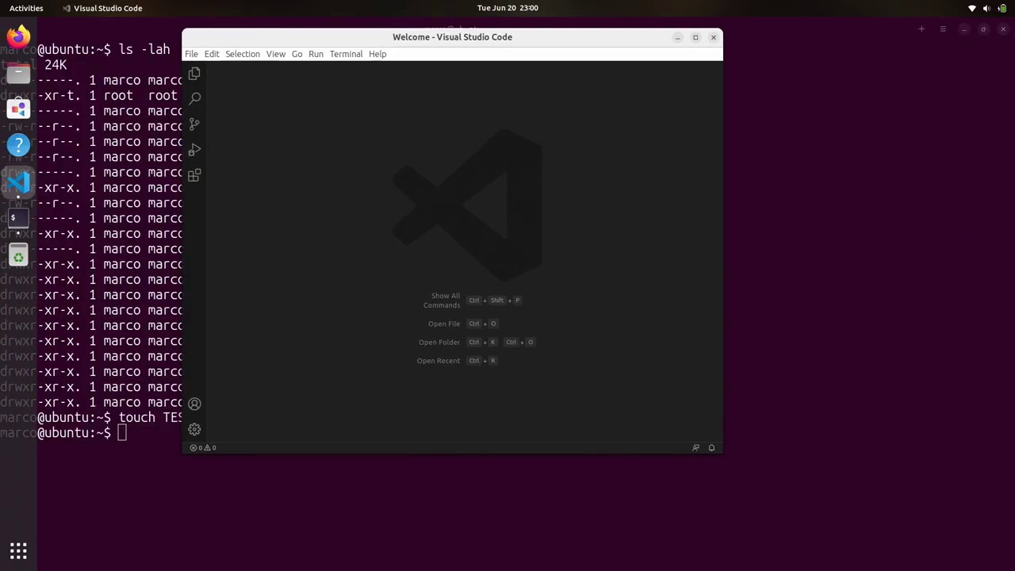
Glance at VS Code's Manage gear menu, close it, and return to Activities
click(194, 430)
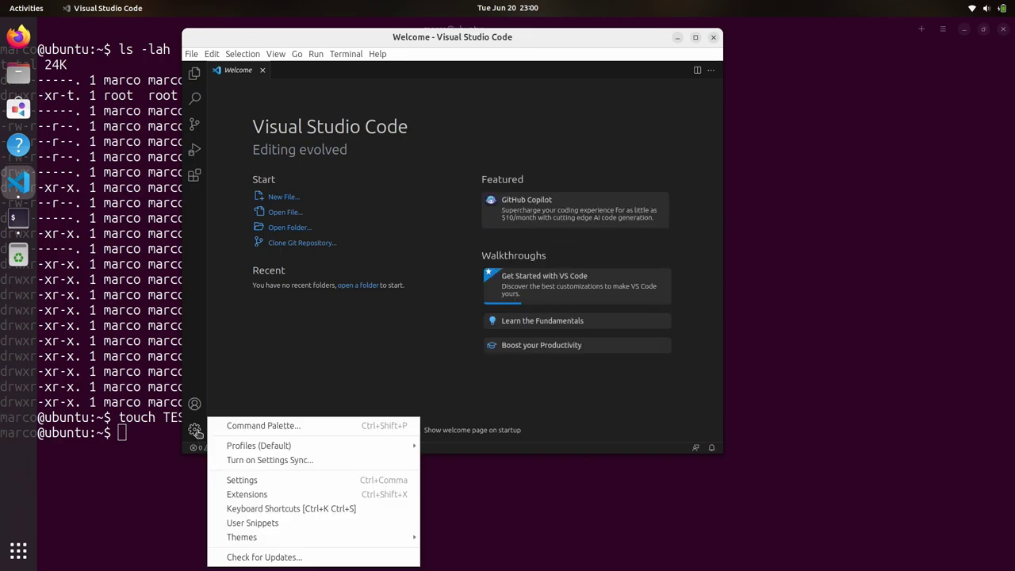
click(247, 396)
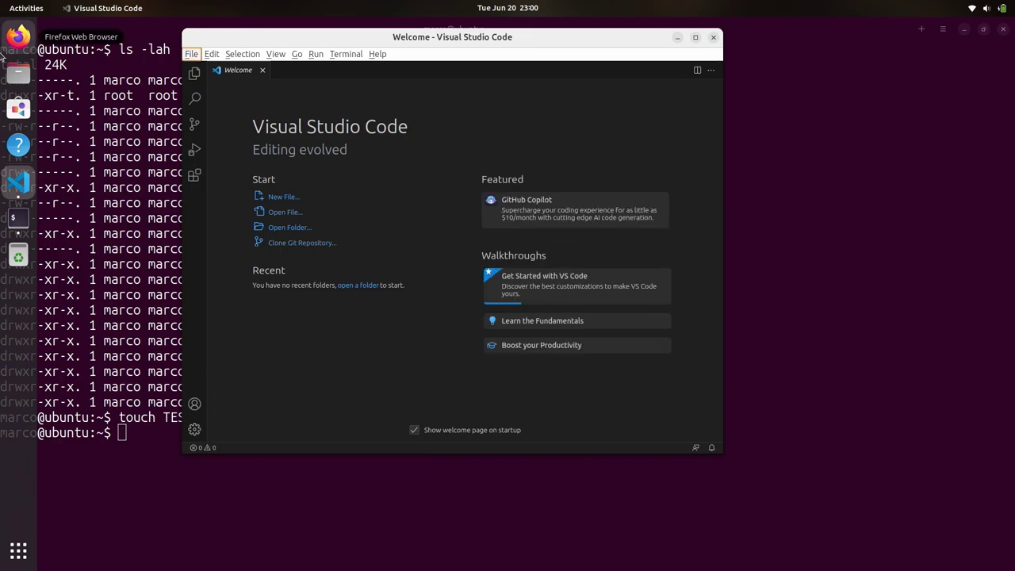
key(super)
Launch Google Chrome with usage statistics unchecked and begin signing in to Google
text(chrom)
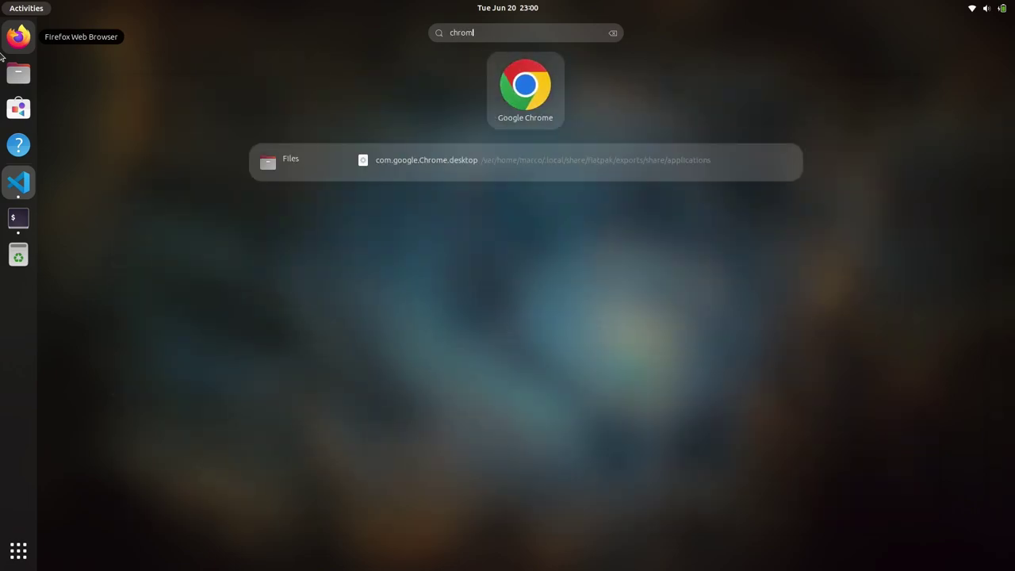
key(Return)
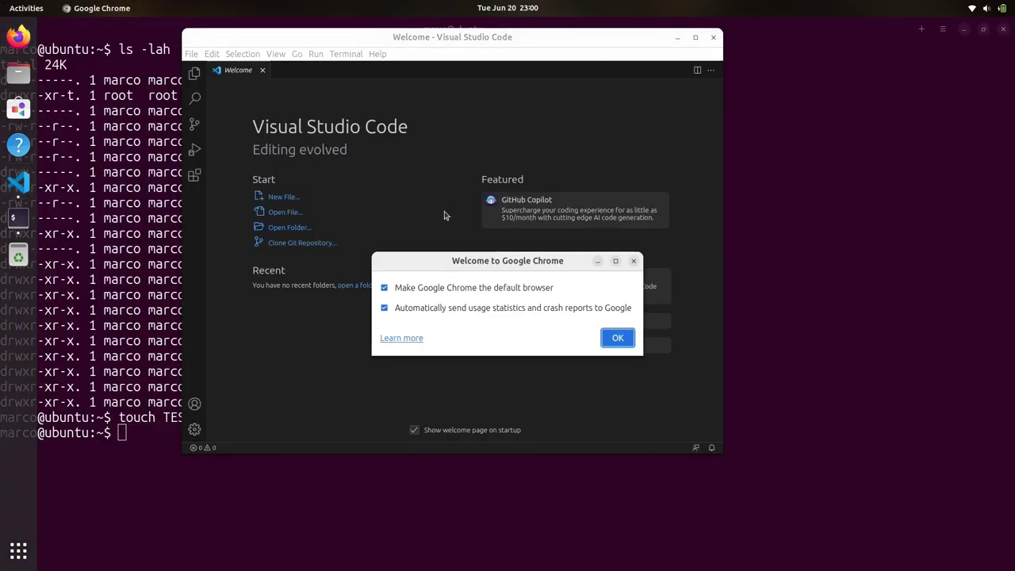
click(448, 308)
click(617, 338)
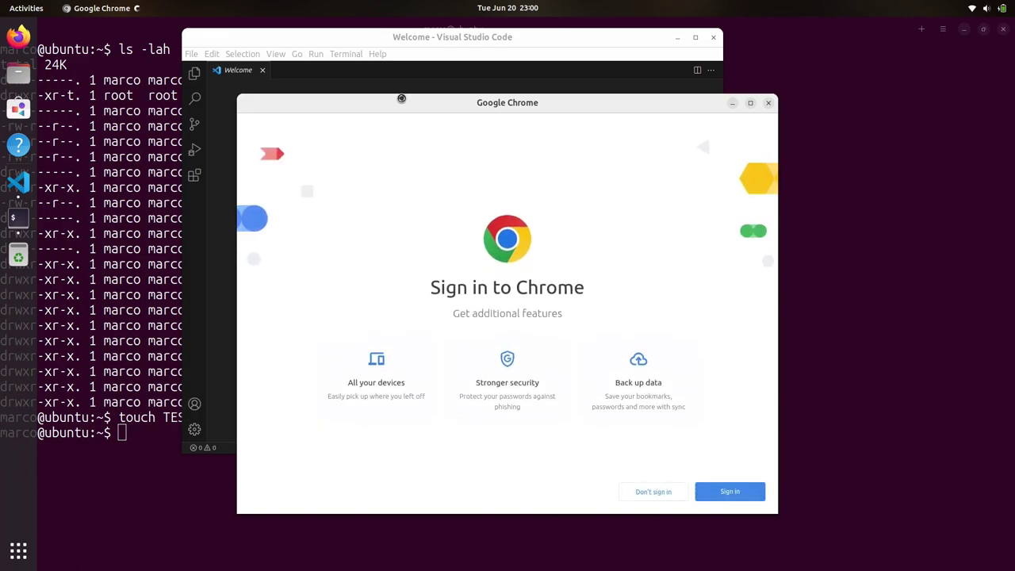
click(699, 491)
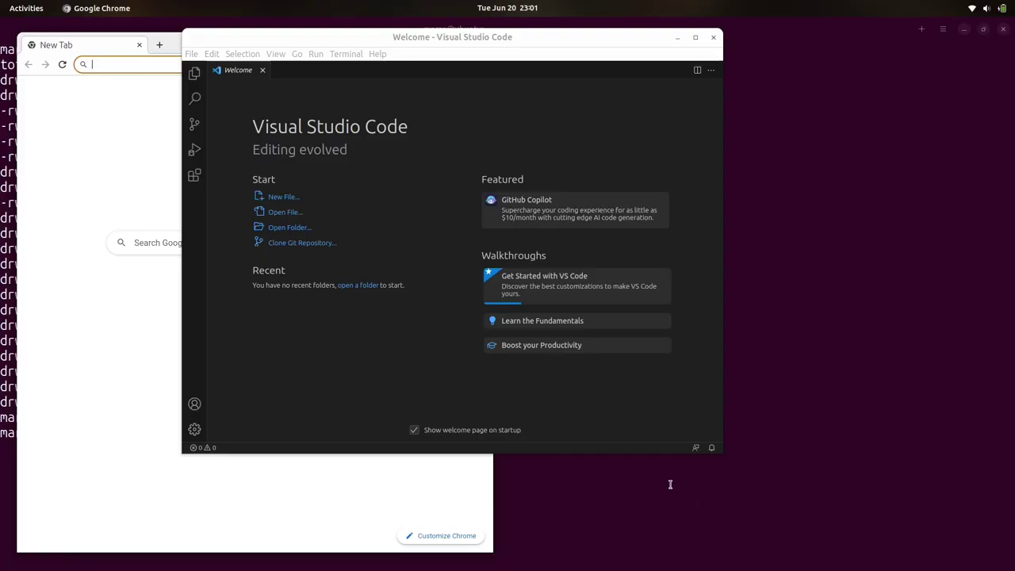
Unlock Chrome sync from the profile Error button by submitting the sync passphrase
click(154, 168)
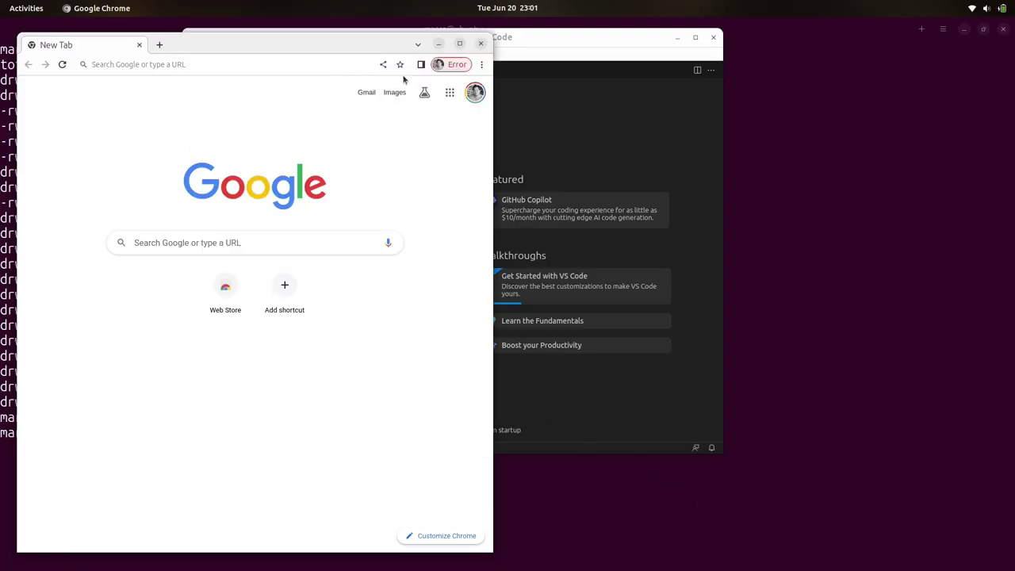
click(466, 74)
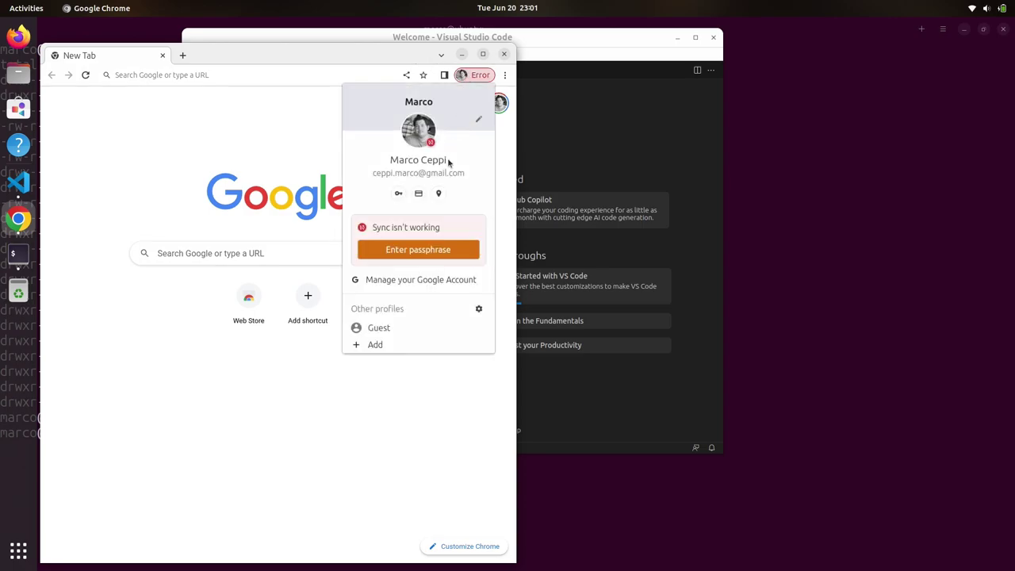
click(436, 247)
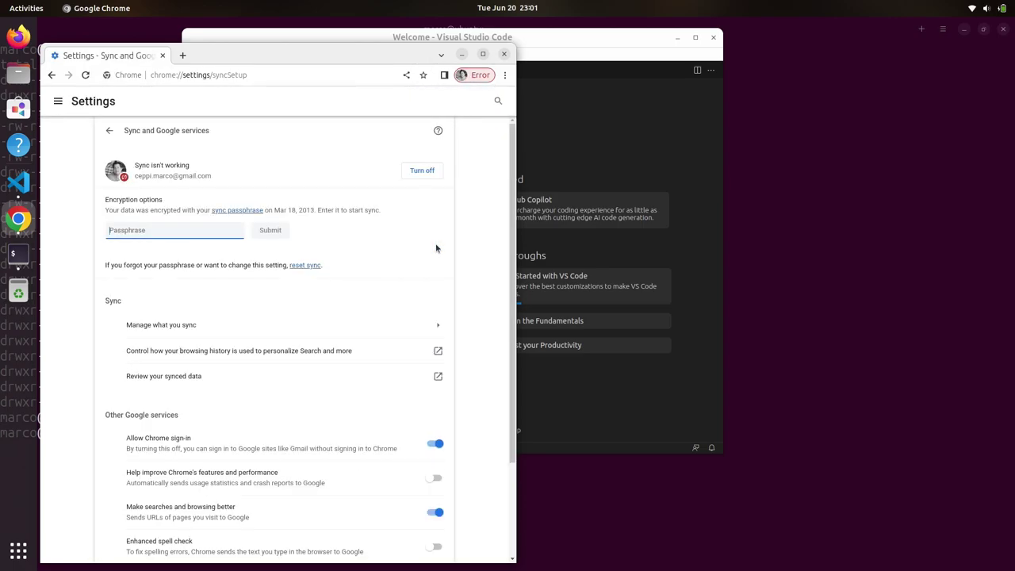
text(••••••)
key(Return)
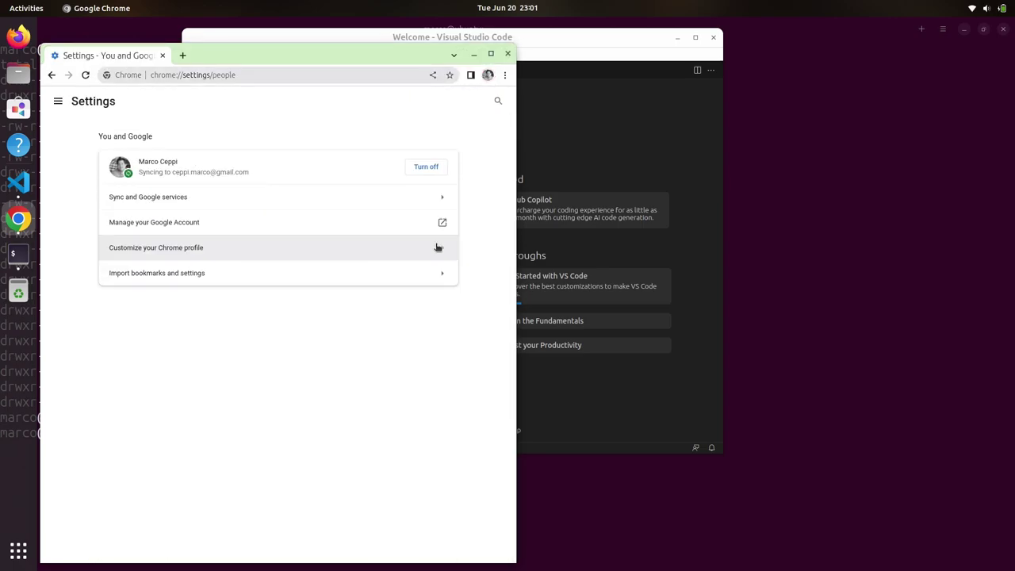
Load google.com and rearrange the widened Chrome window beside VS Code
drag(295, 54, 362, 45)
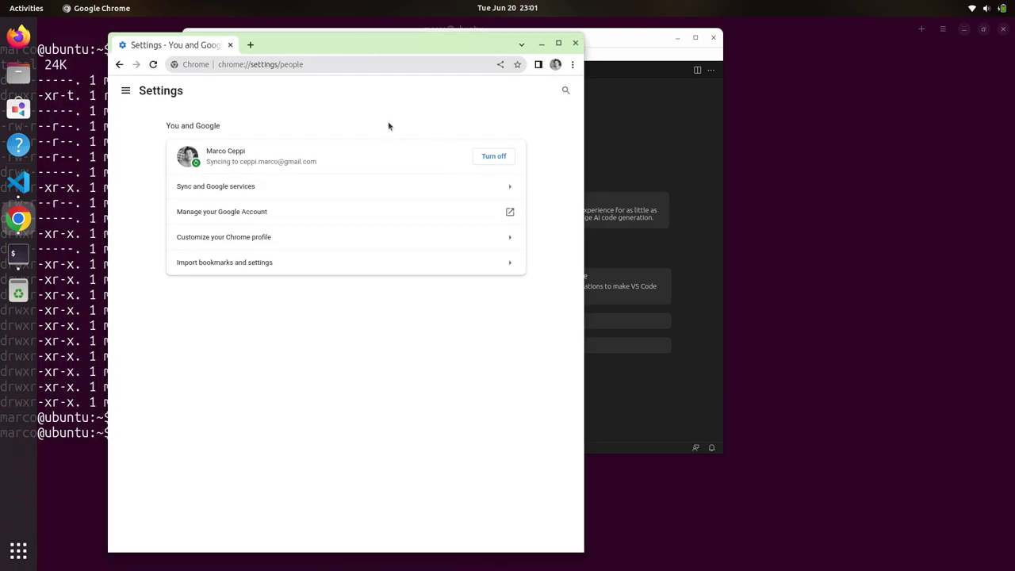
click(234, 65)
text(goog)
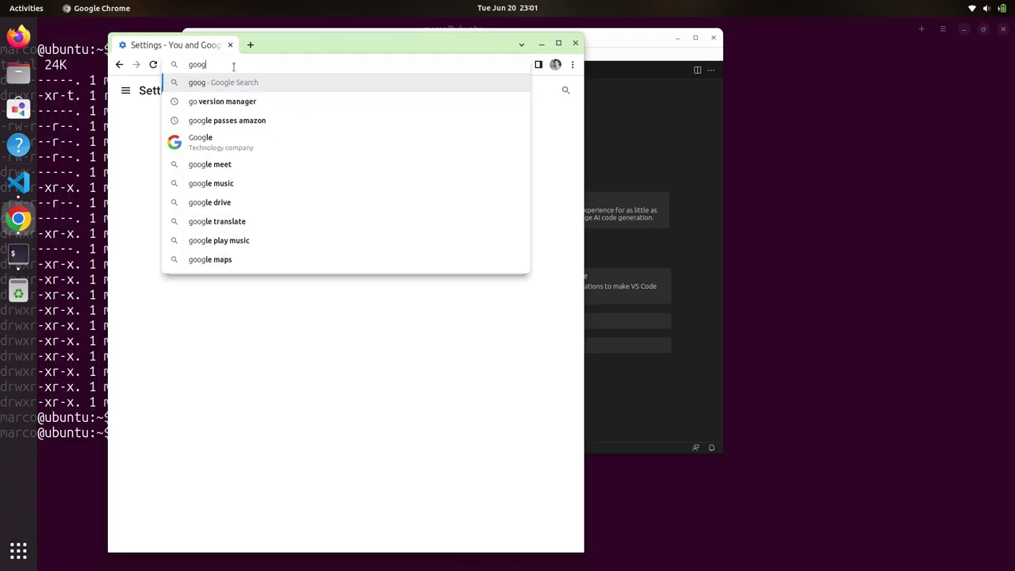
text(le.com)
key(Return)
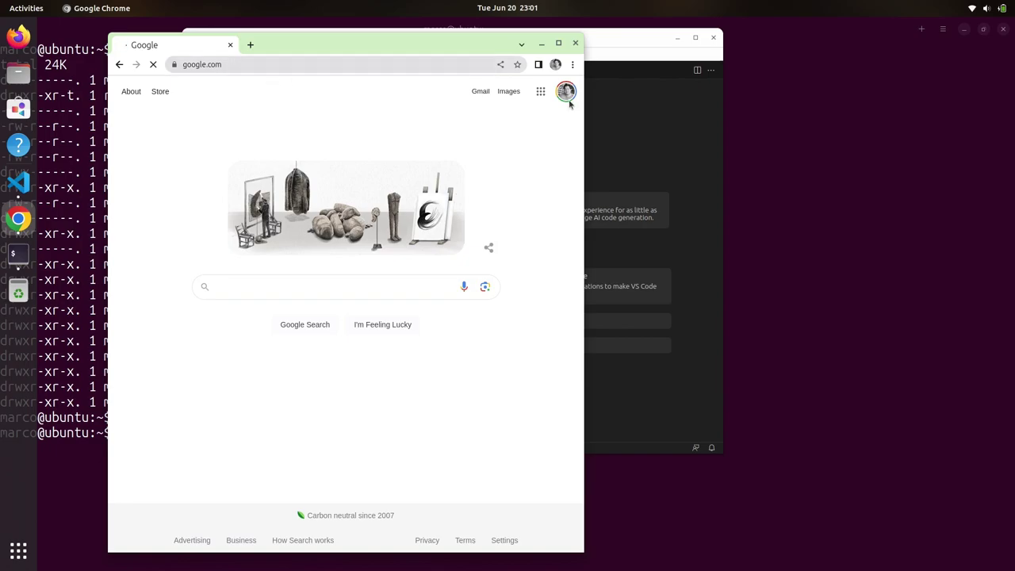
drag(584, 143, 675, 146)
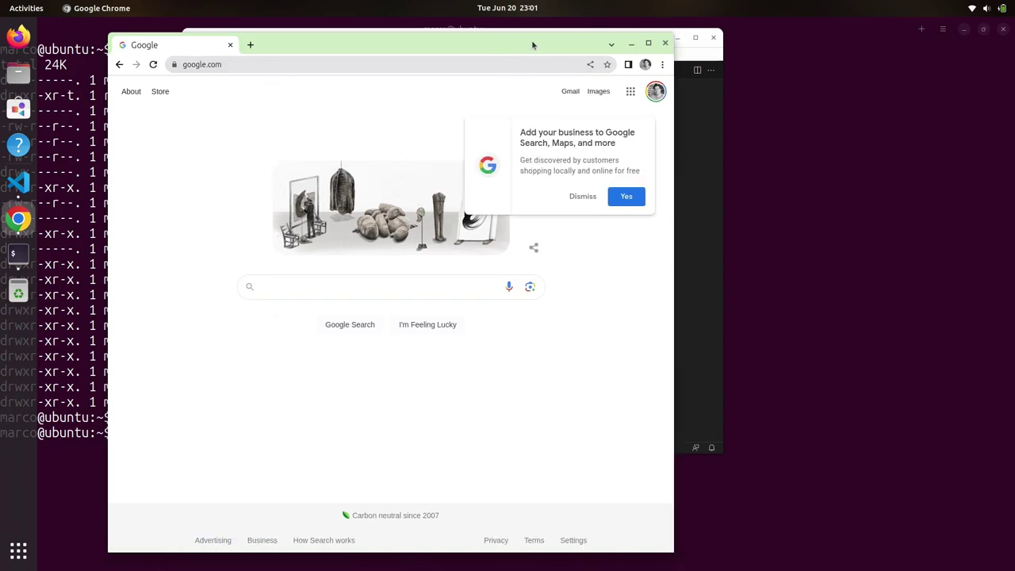
drag(362, 39, 422, 109)
drag(430, 38, 479, 41)
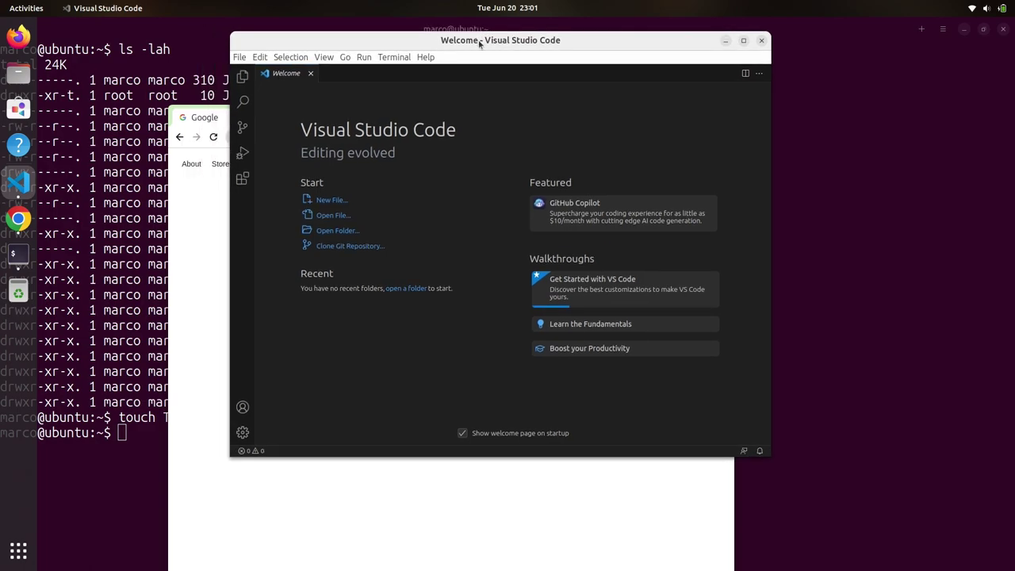
Dismiss VS Code's options list and close Chrome's Momentum and 1Password tabs
click(242, 432)
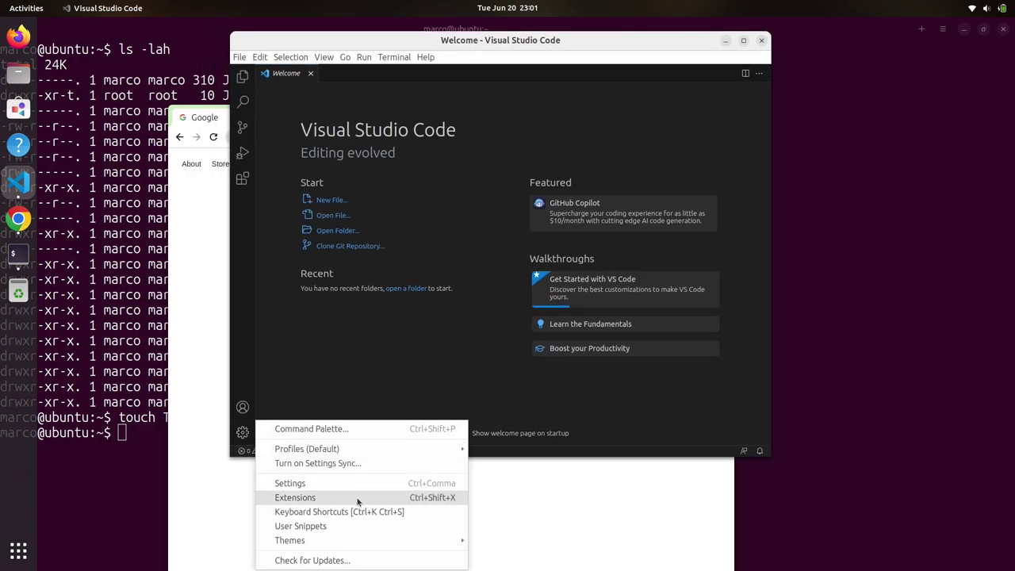
click(418, 34)
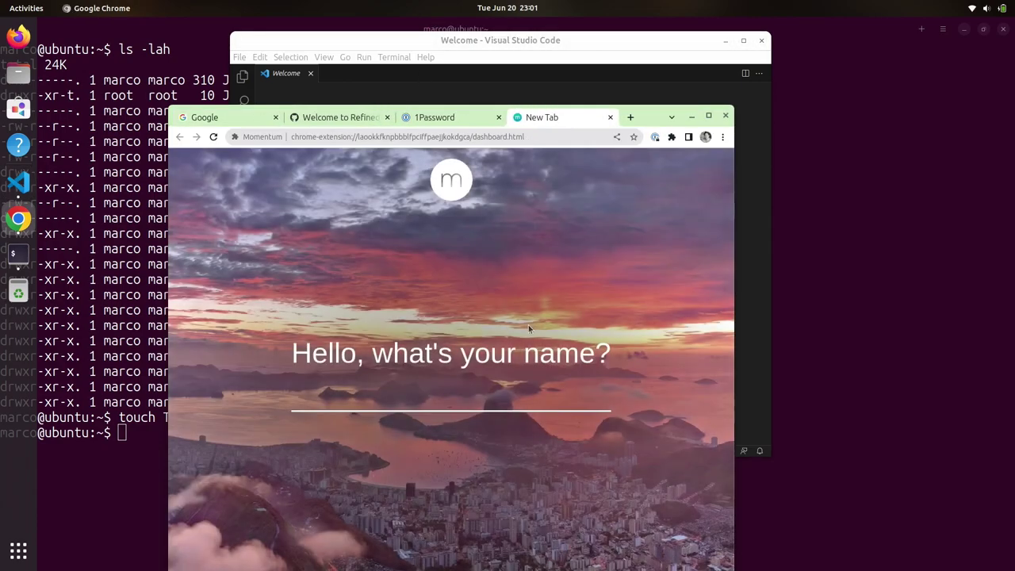
key(ctrl+w)
key(ctrl+w)
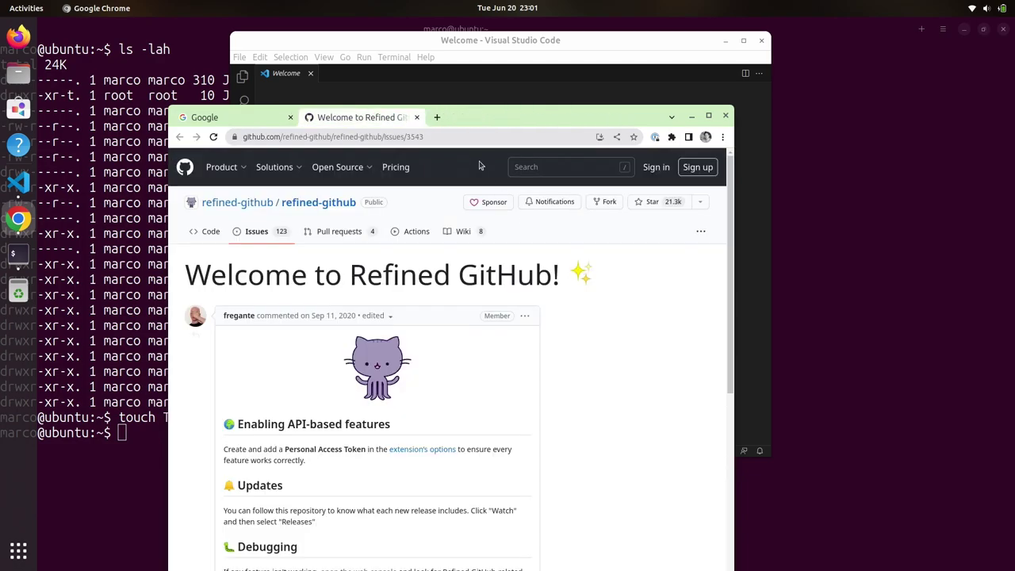
key(ctrl+w)
Turn on VS Code Settings Sync via GitHub sign-in and enter the account username
click(470, 91)
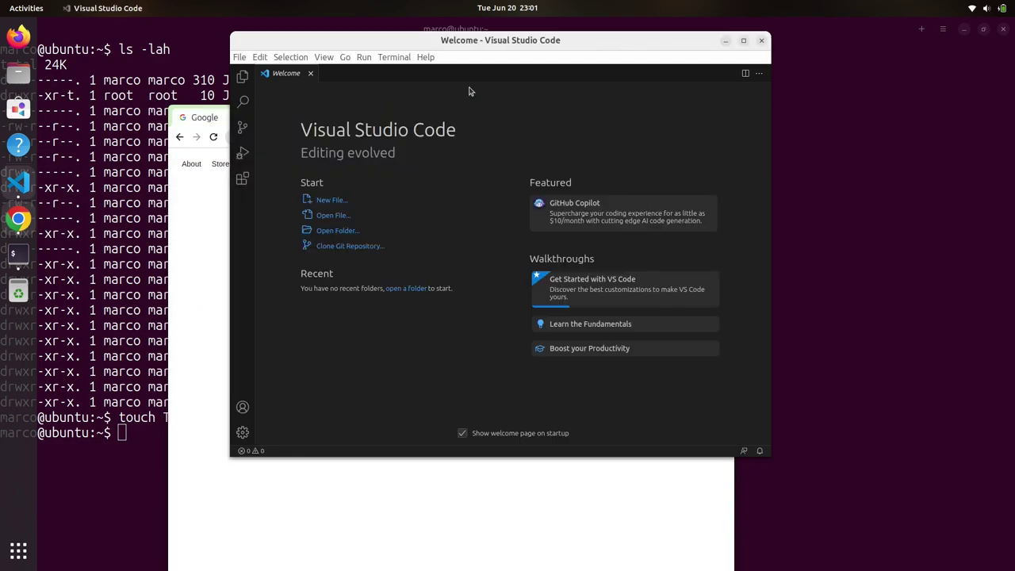
click(243, 407)
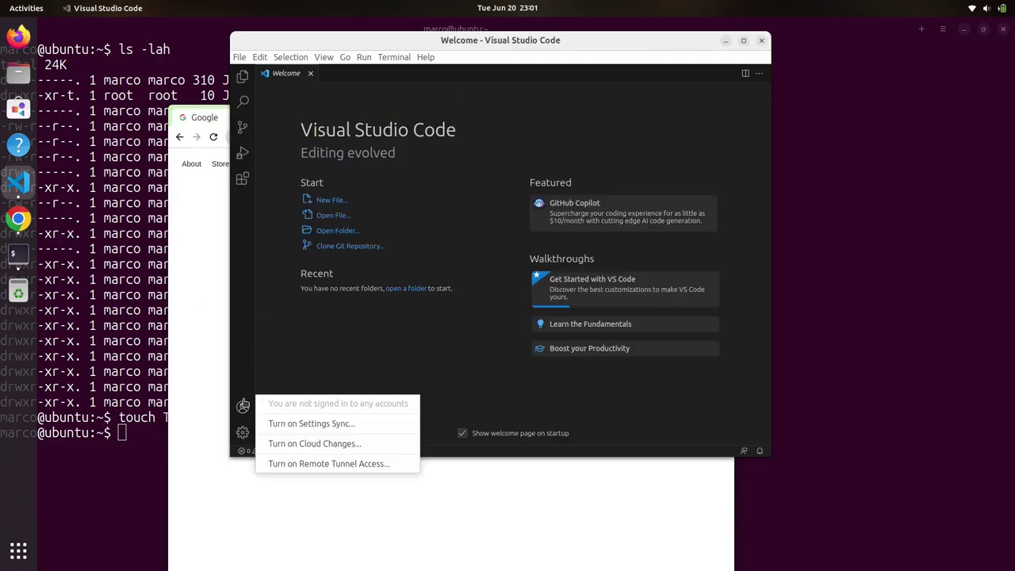
click(312, 423)
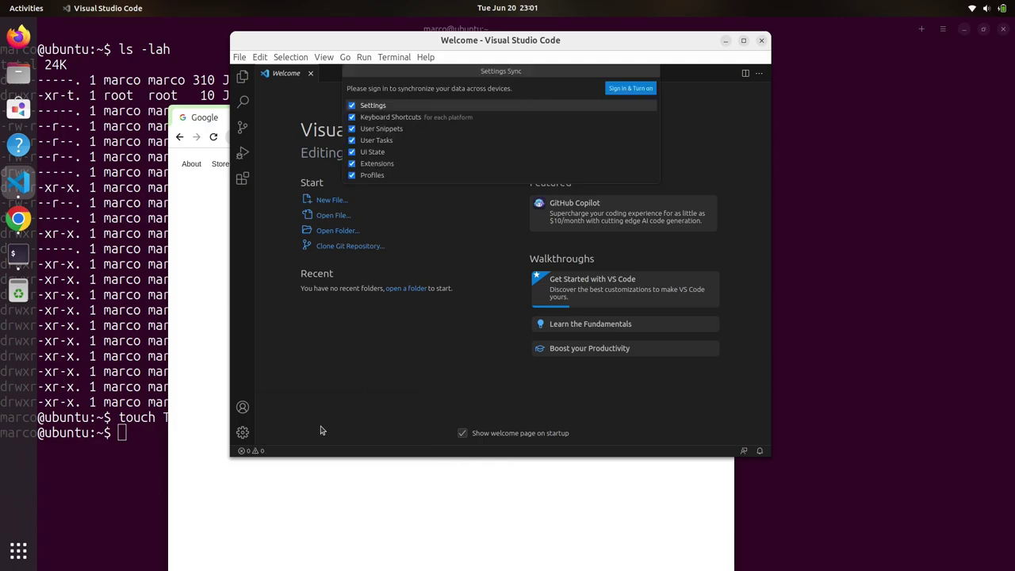
click(622, 86)
click(380, 104)
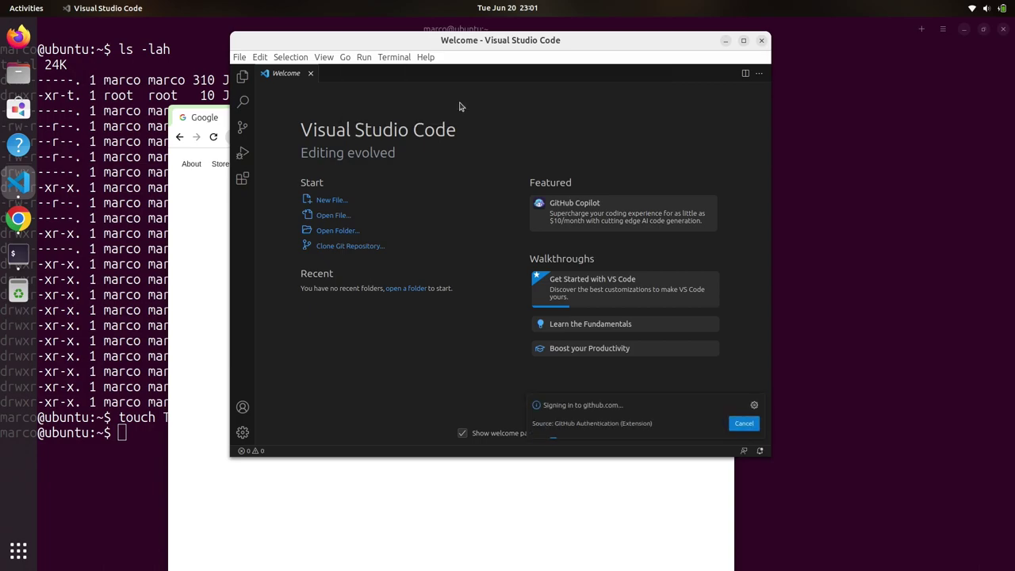
text(marcoceppi)
key(Tab)
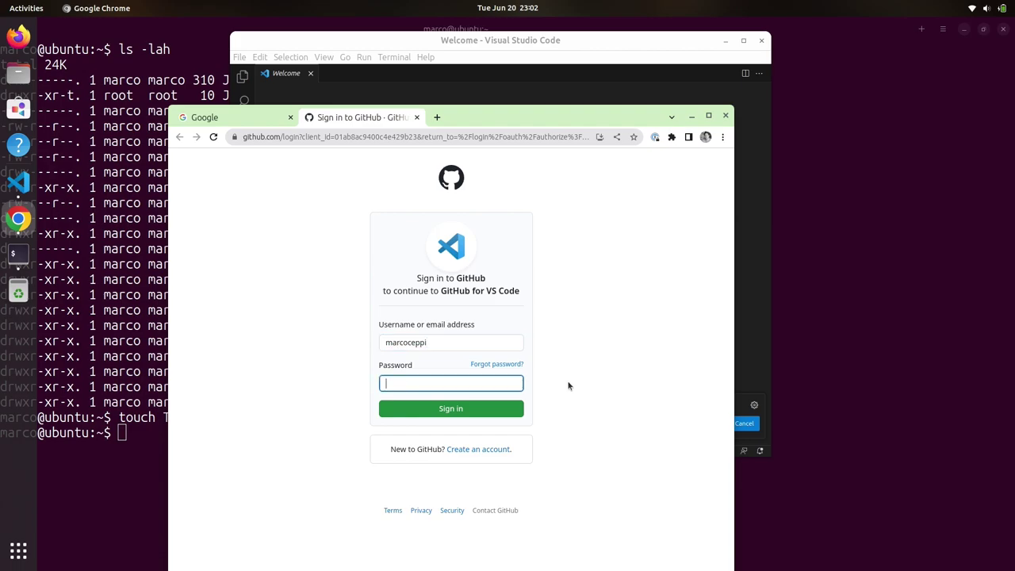
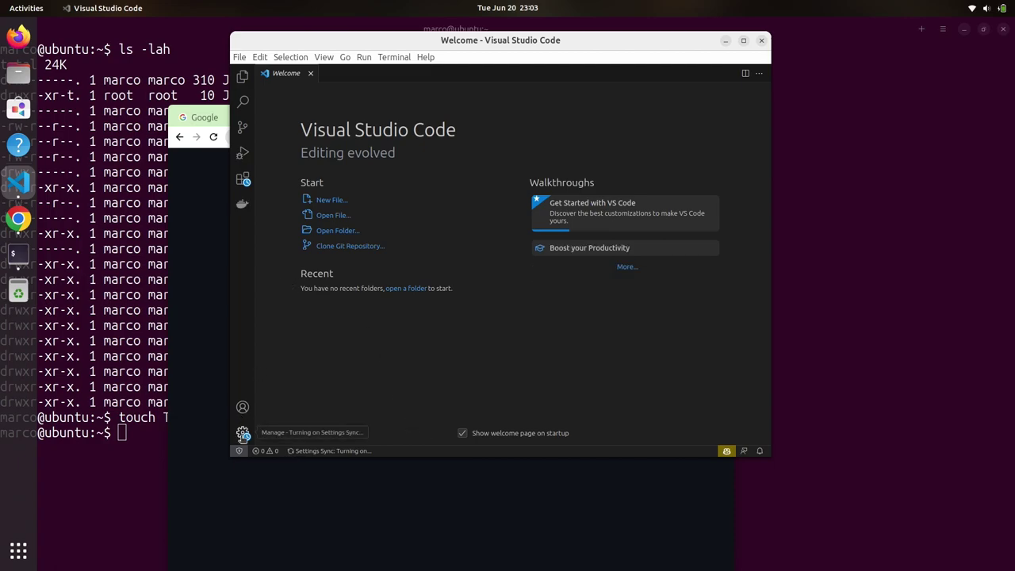
Reposition and enlarge the VS Code window and zoom its interface in with Ctrl+=
click(243, 432)
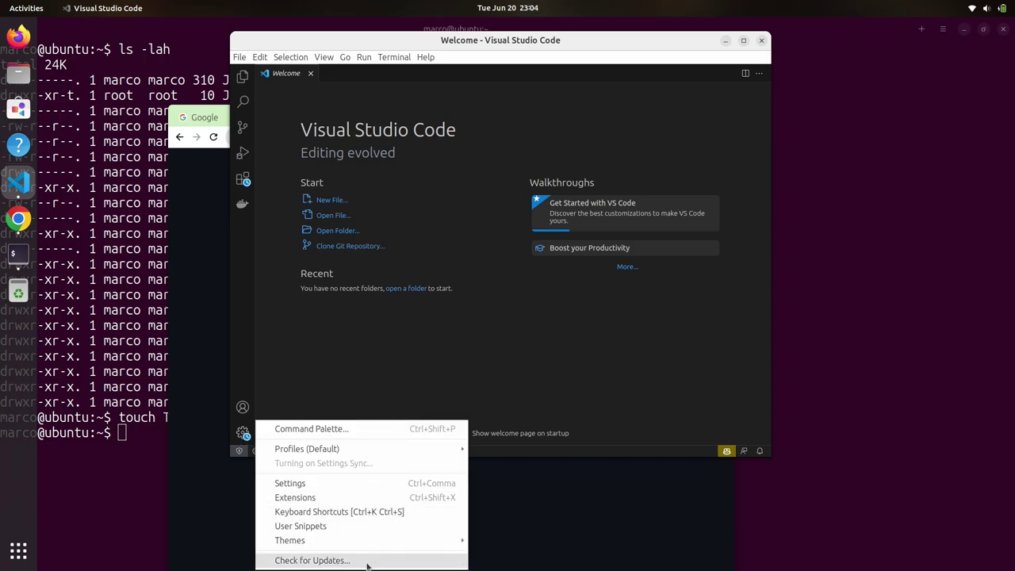
click(243, 370)
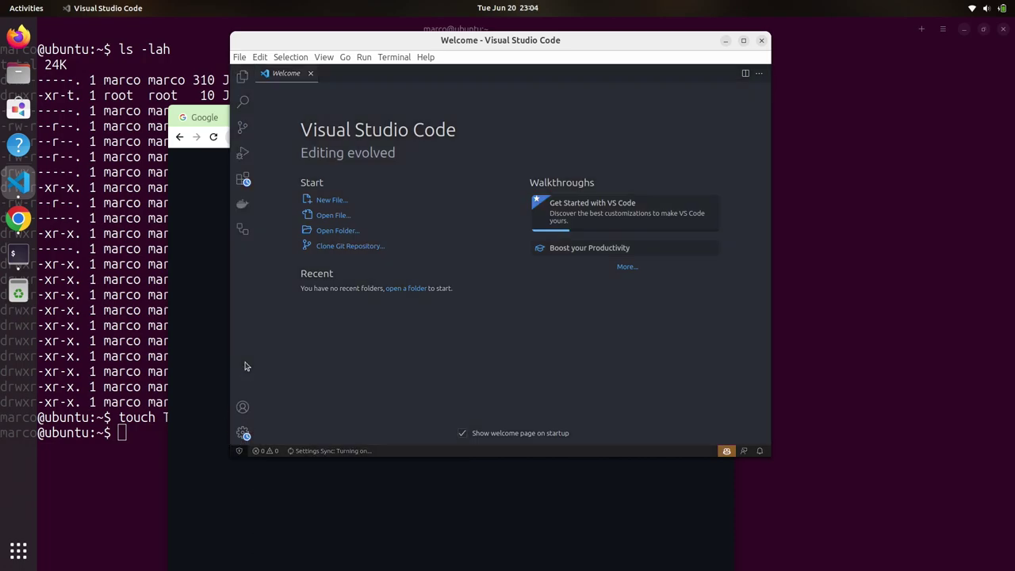
drag(409, 39, 468, 45)
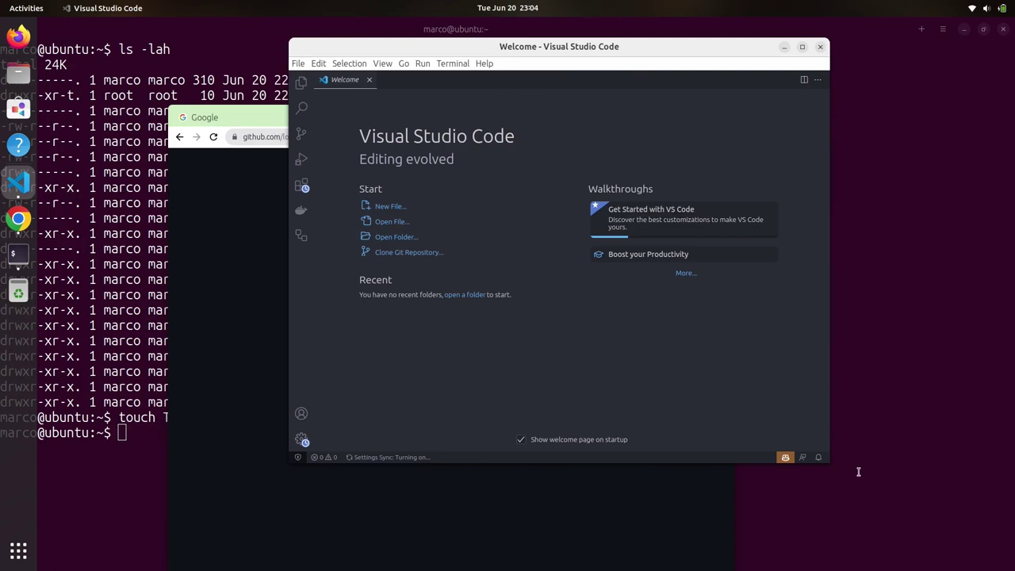
drag(830, 464, 978, 531)
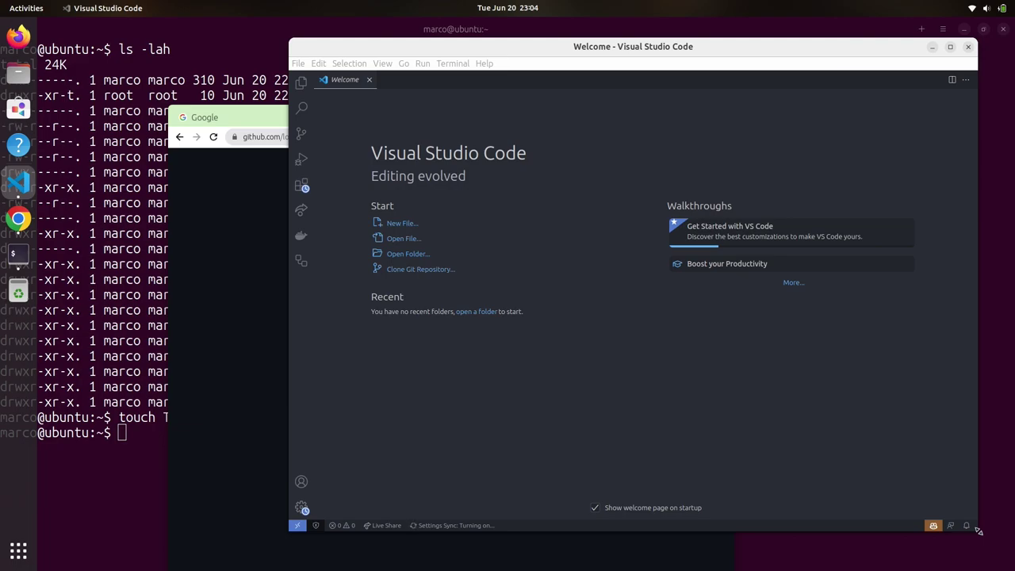
key(ctrl+equal)
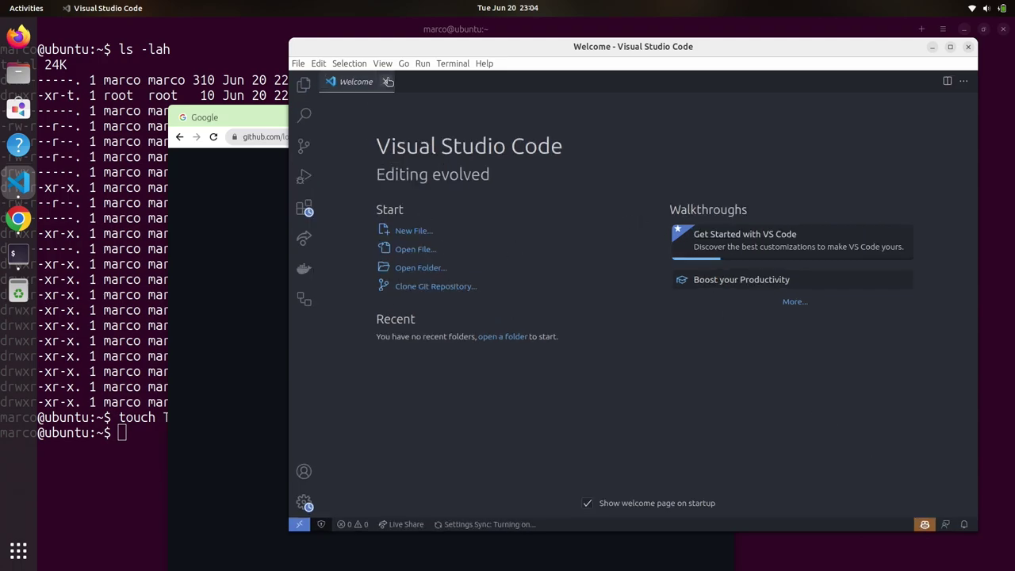
drag(557, 48, 525, 62)
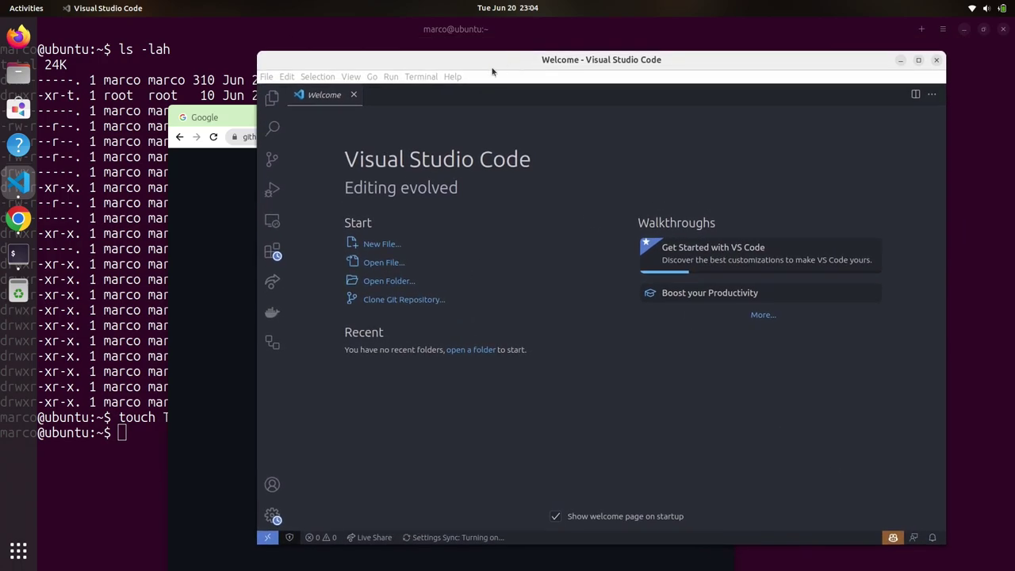
Close Chrome's OAuth, 1Password and Google tabs, quitting the browser
click(281, 126)
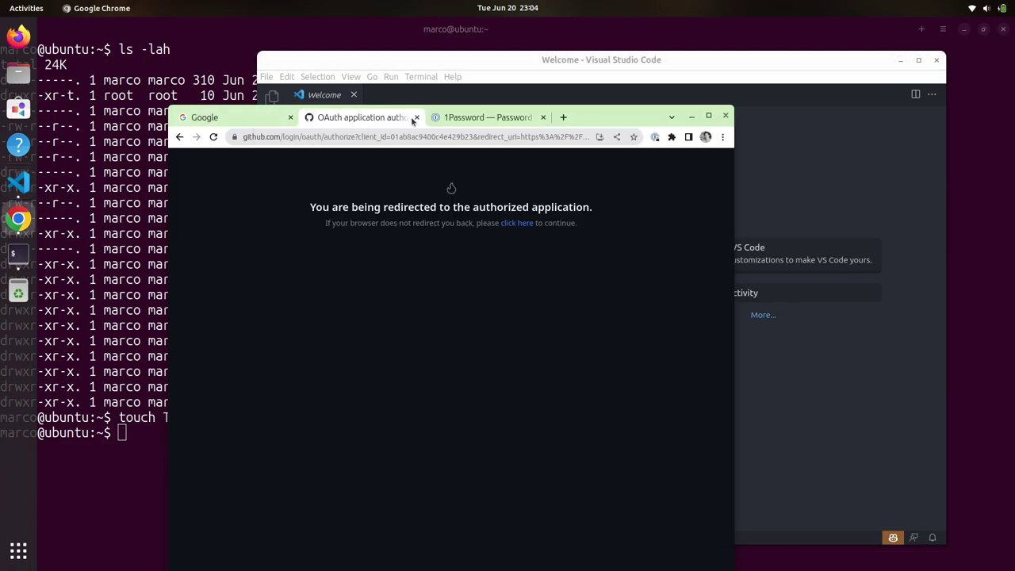
click(416, 117)
click(416, 117)
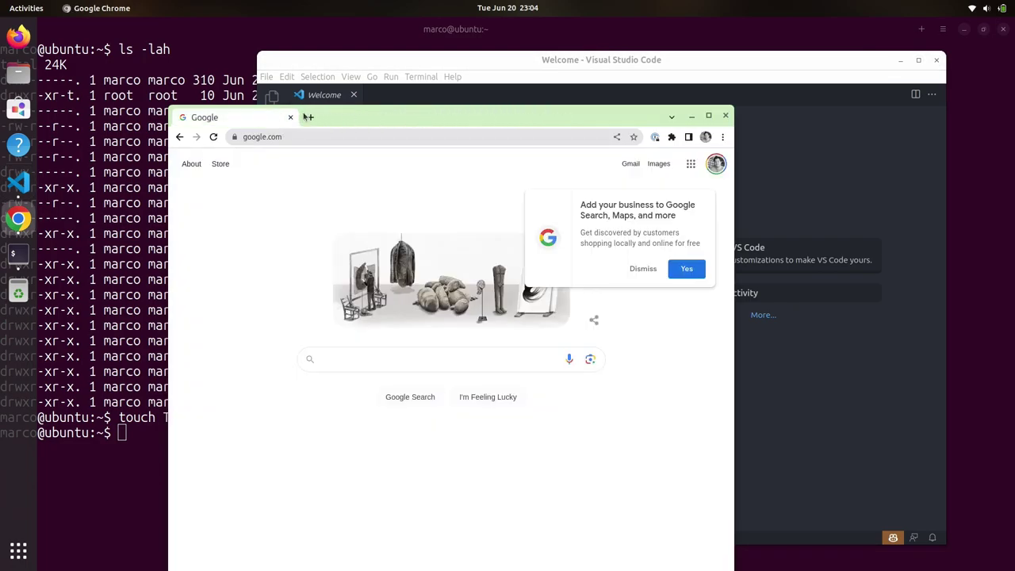
click(290, 117)
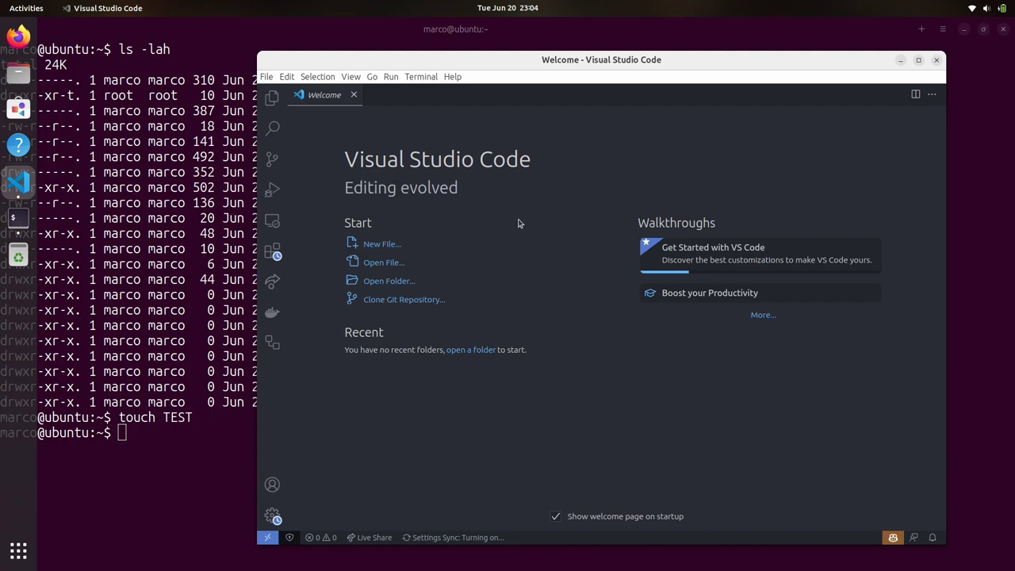
drag(517, 61, 493, 55)
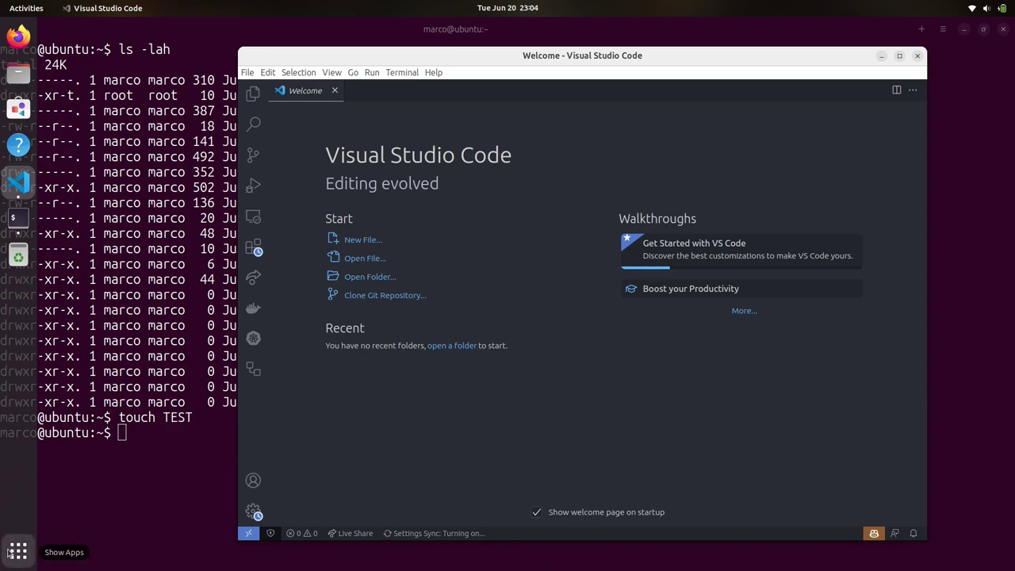
Turn on GNOME's system-wide Dark Style from quick settings and return to the editor
click(10, 552)
text(dis)
key(BackSpace)
key(BackSpace)
key(BackSpace)
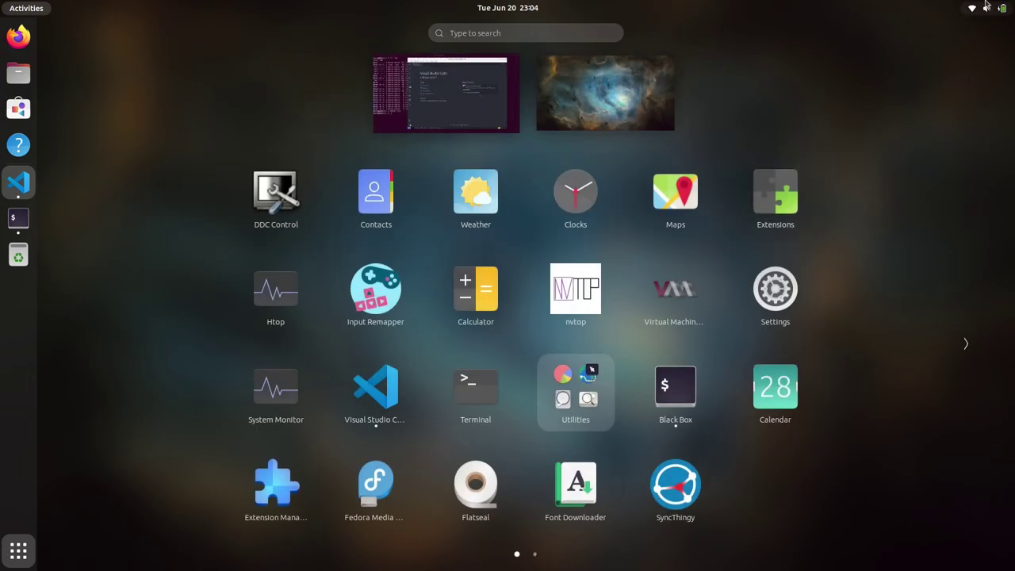
click(986, 6)
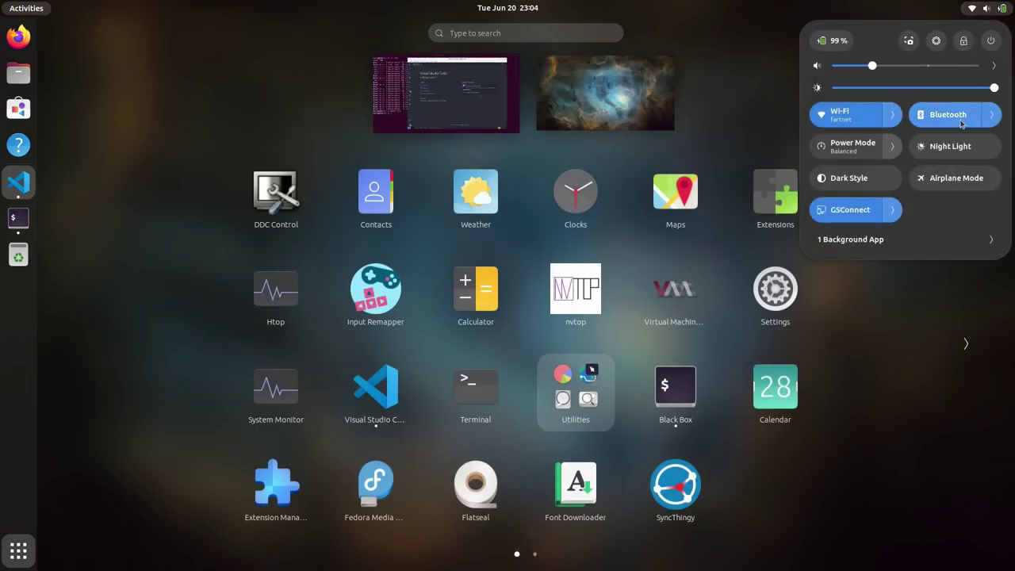
click(872, 177)
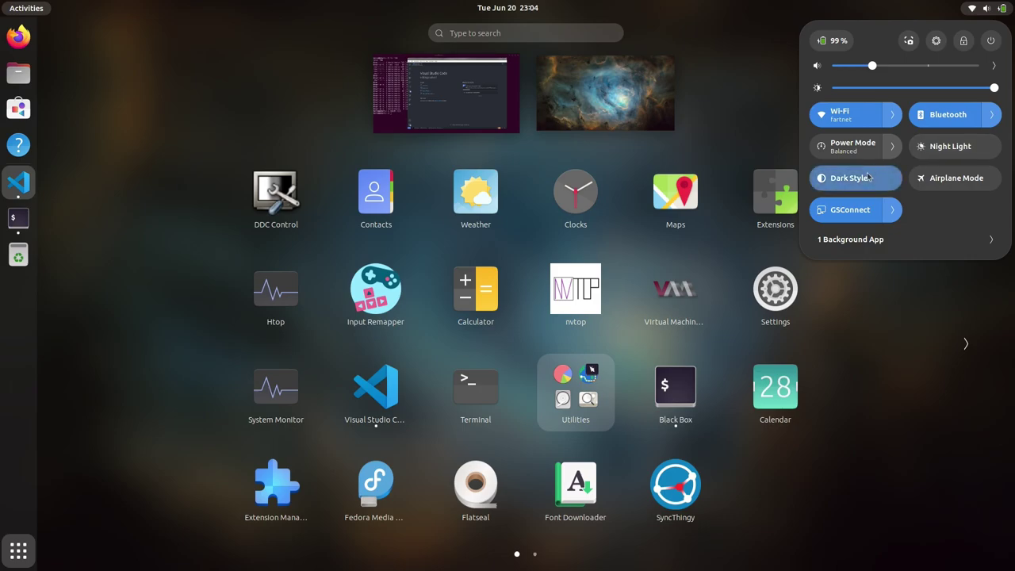
click(654, 208)
click(638, 168)
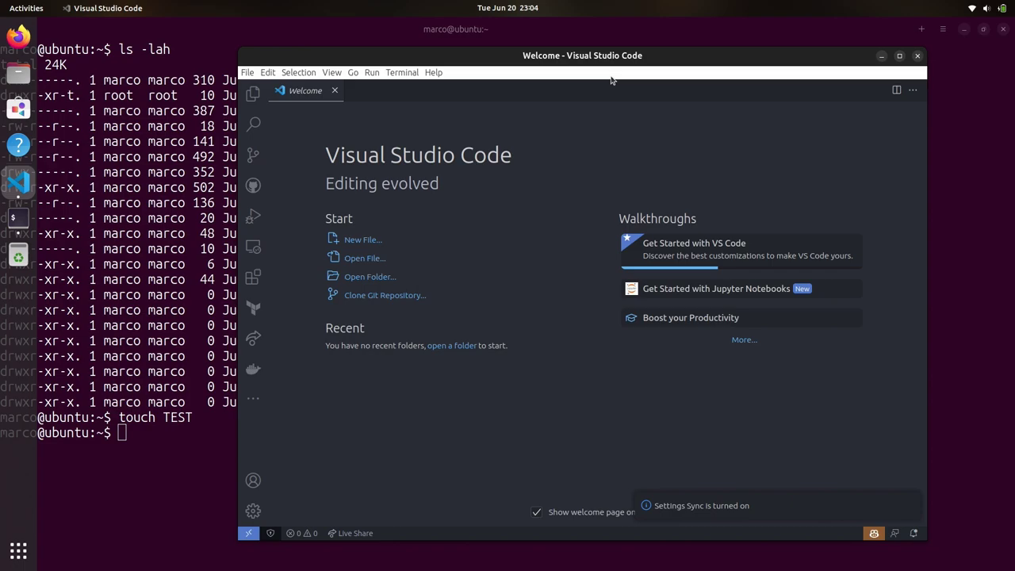
click(247, 72)
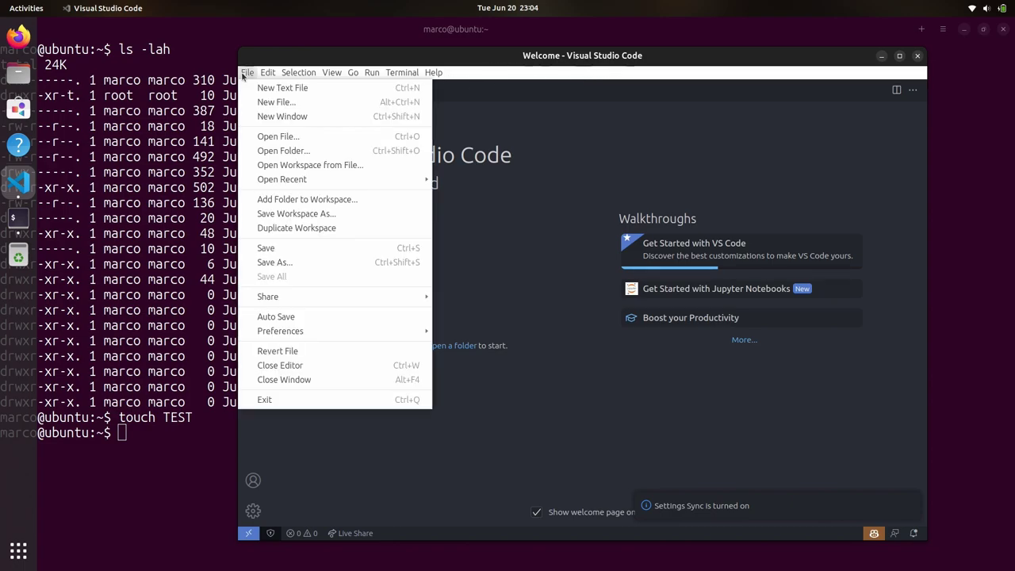
mouse_move(298, 73)
click(457, 73)
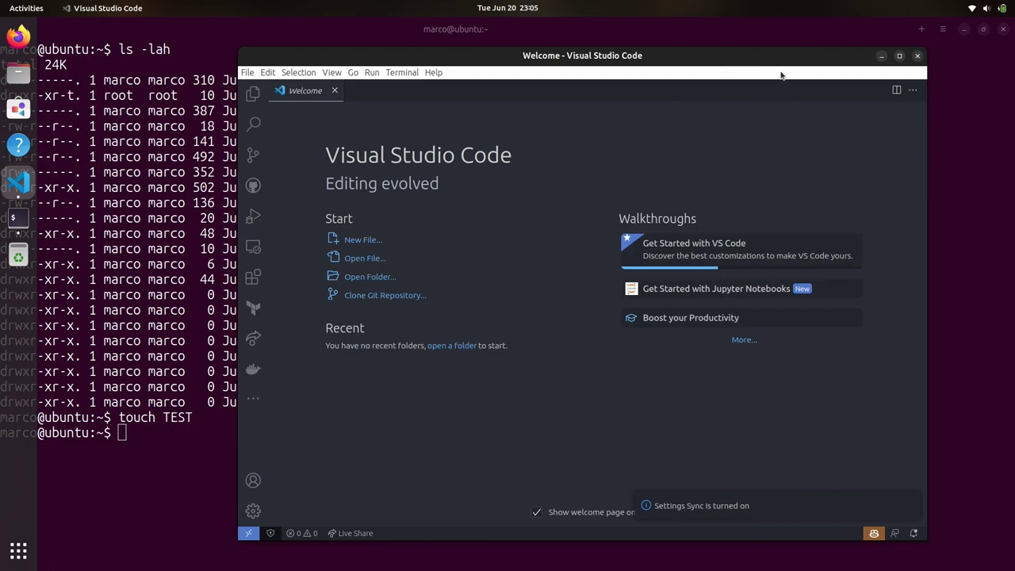
click(436, 73)
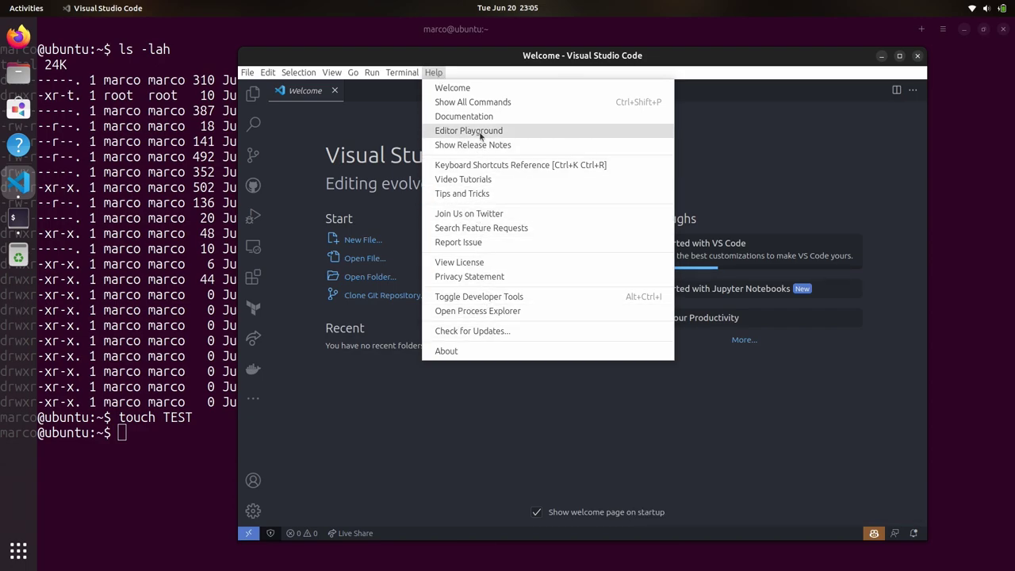
mouse_move(411, 77)
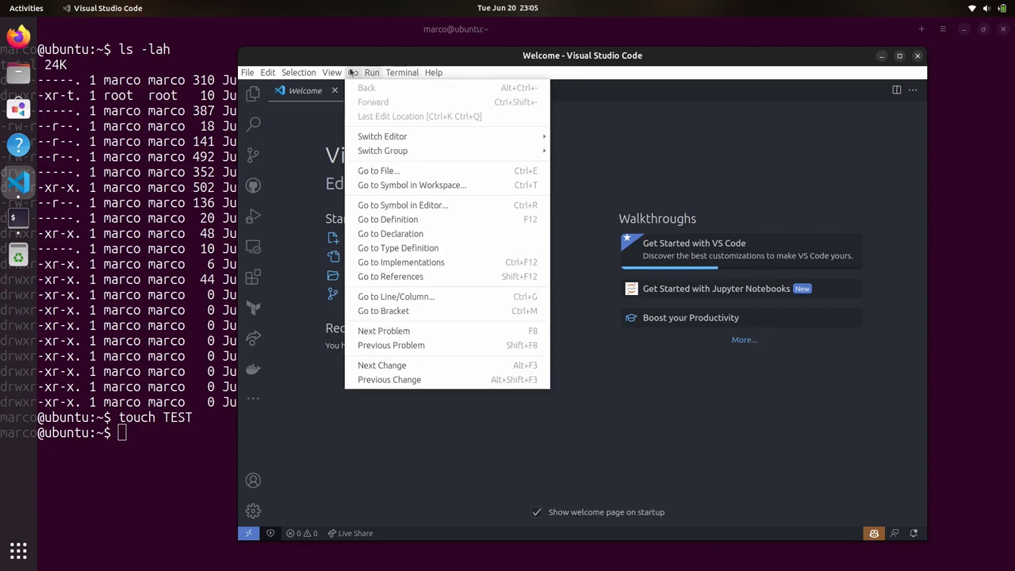
mouse_move(252, 73)
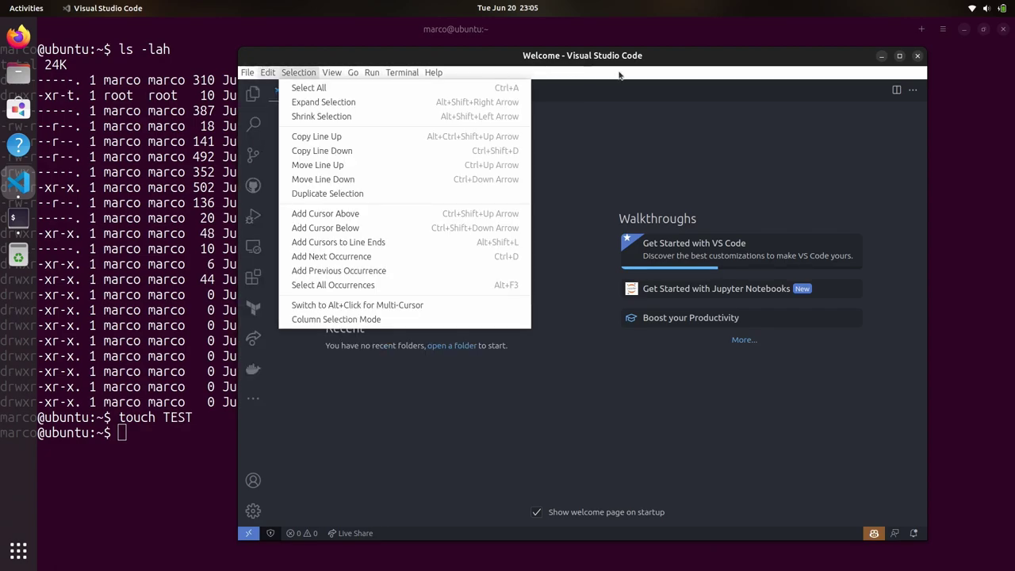
key(Escape)
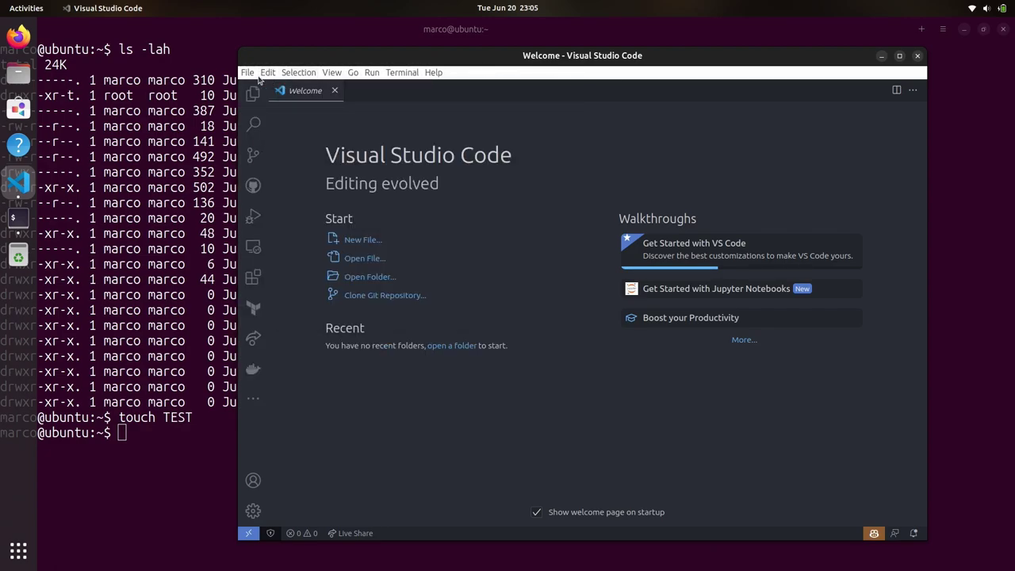
click(281, 72)
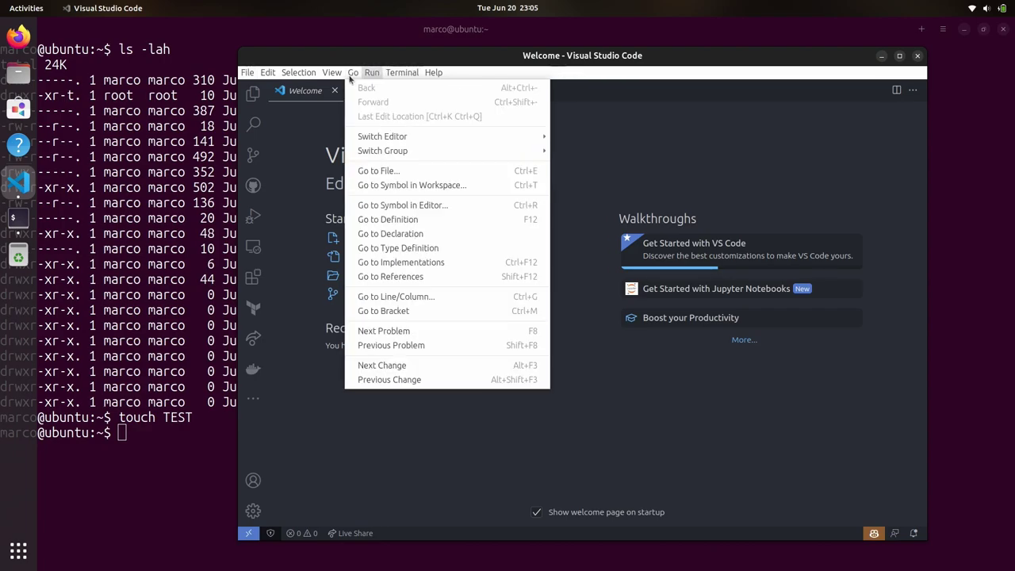
mouse_move(343, 75)
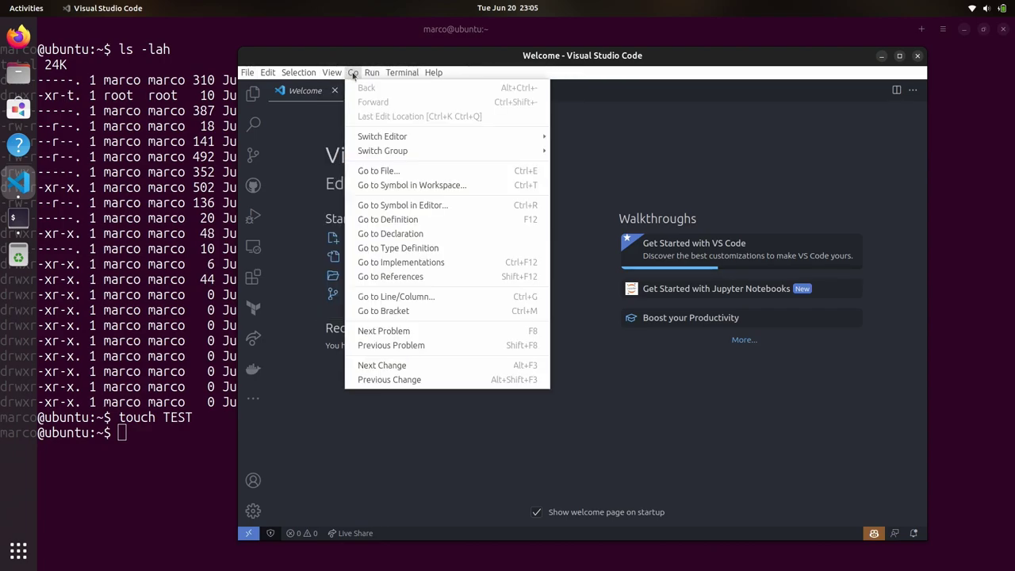
click(412, 487)
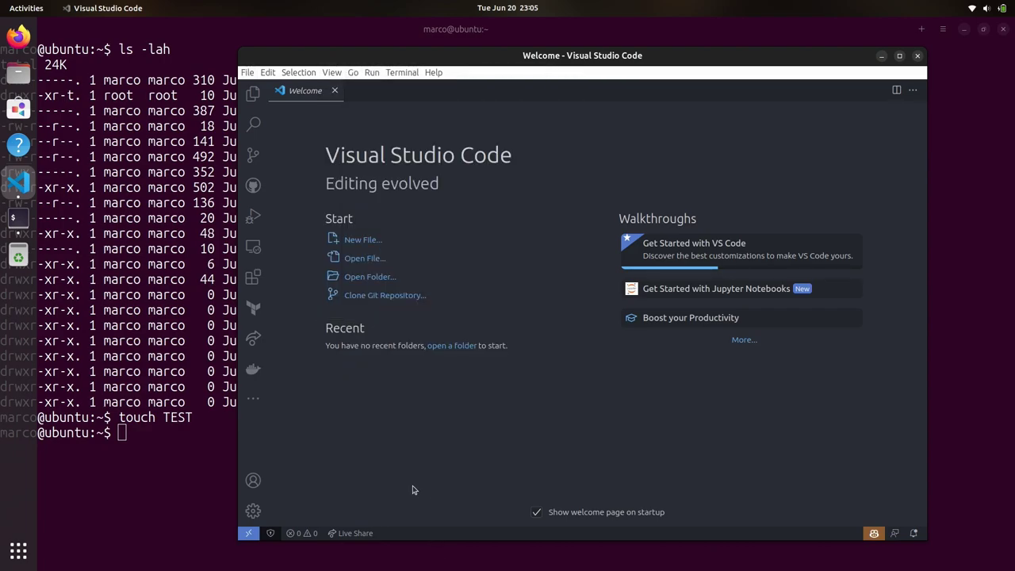
Run 'Preferences: Open Settings (UI)' from the command palette by searching 'pref'
key(ctrl+shift+p)
text(pr)
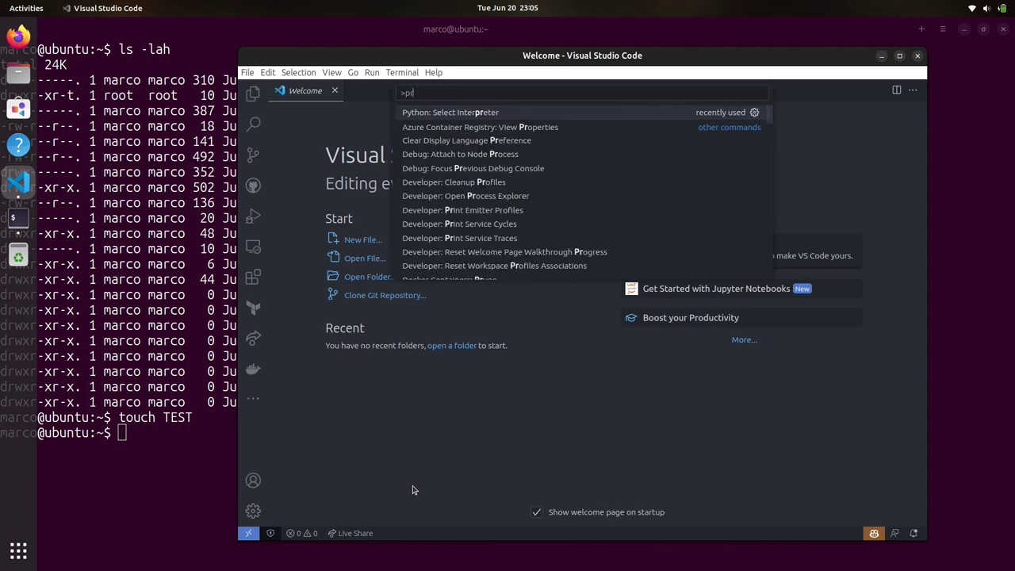
text(ef)
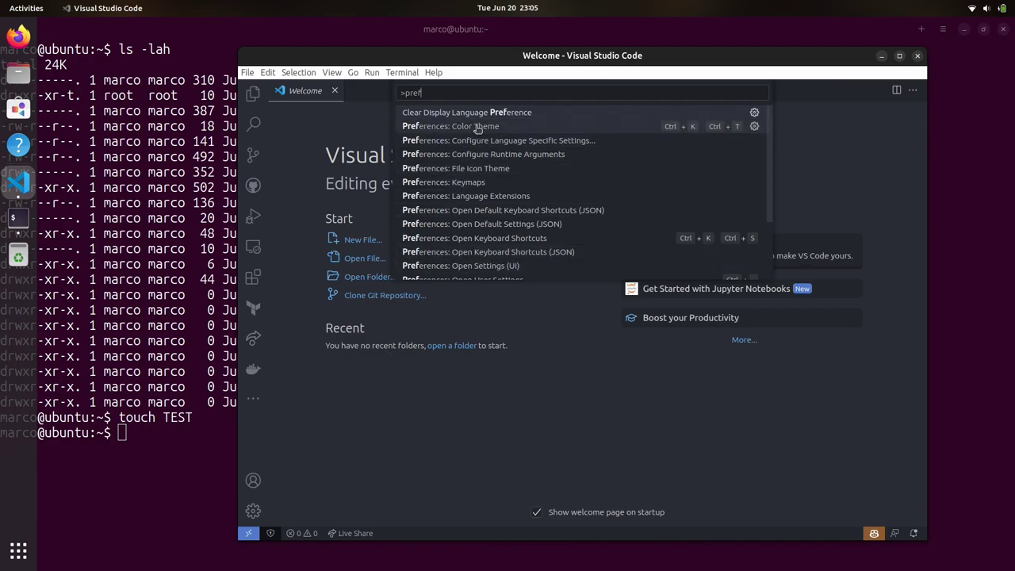
click(477, 267)
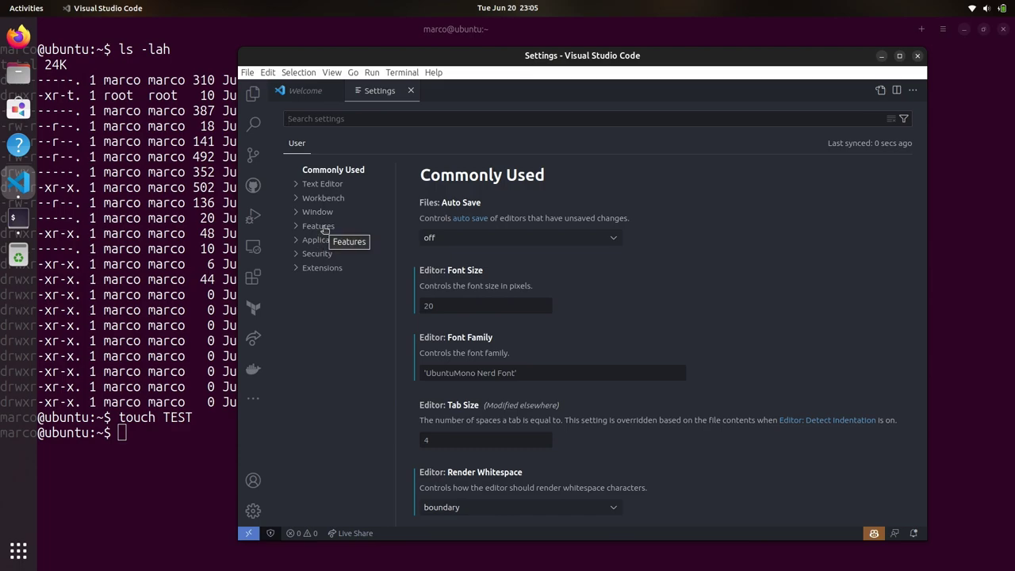
Uncheck Auto Detect Color Scheme in the Settings editor's Window section
key(ctrl+f)
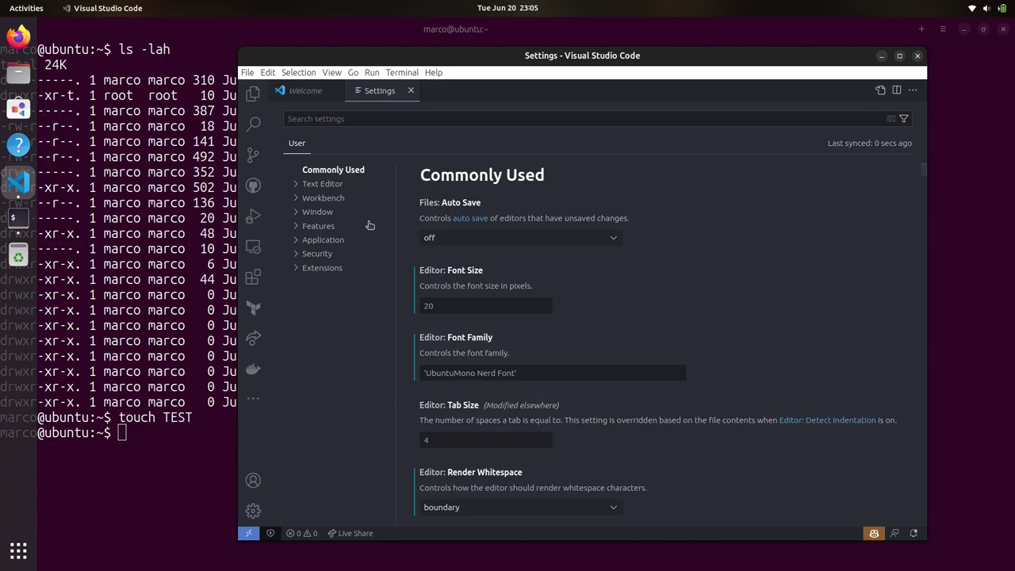
click(328, 188)
click(329, 184)
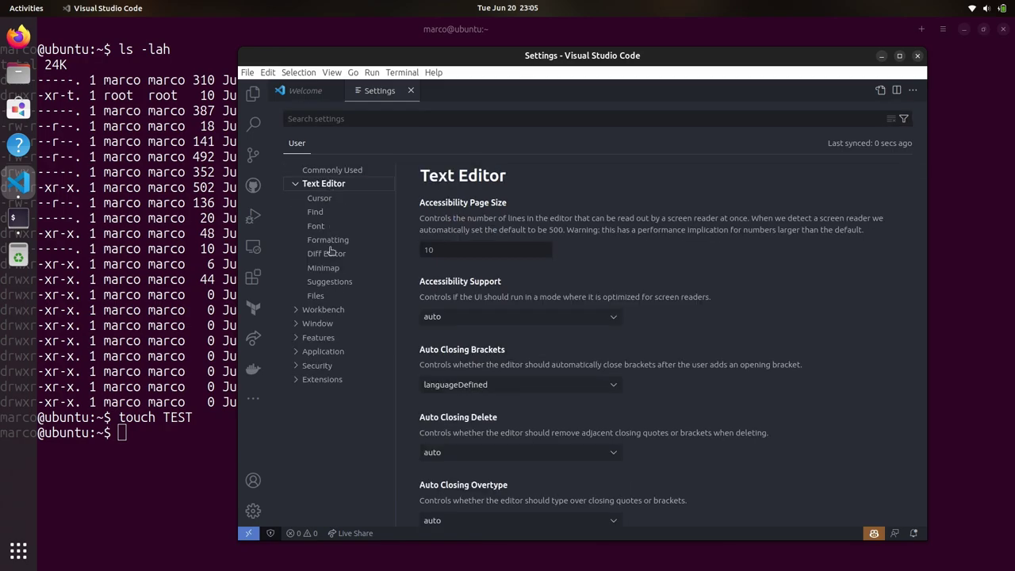
click(323, 322)
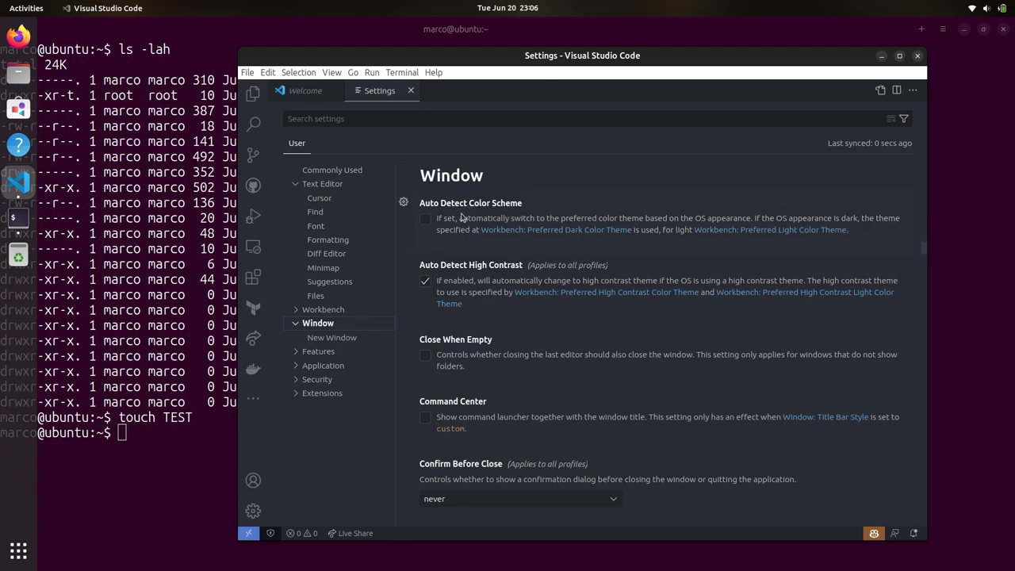
click(426, 220)
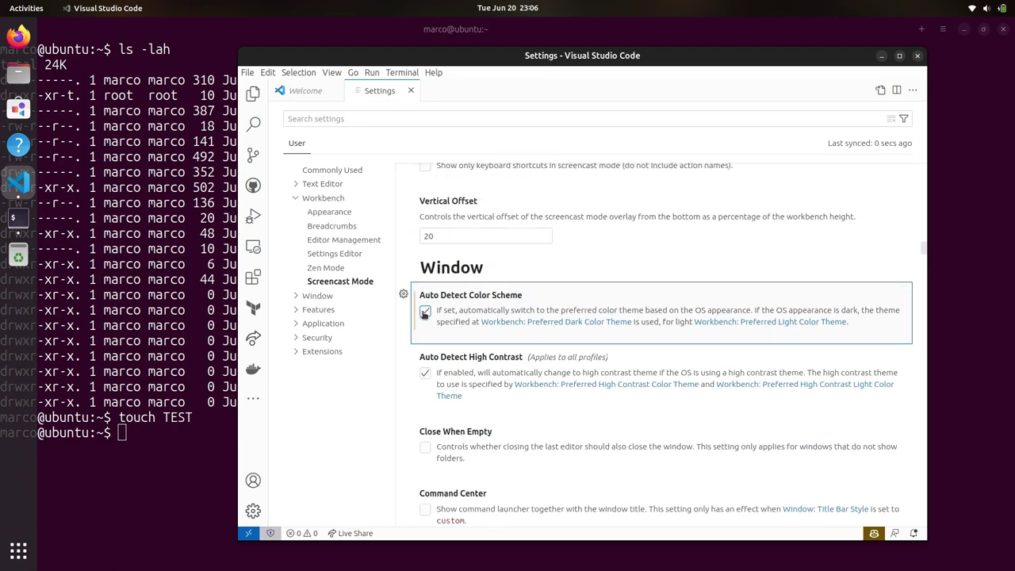
click(424, 312)
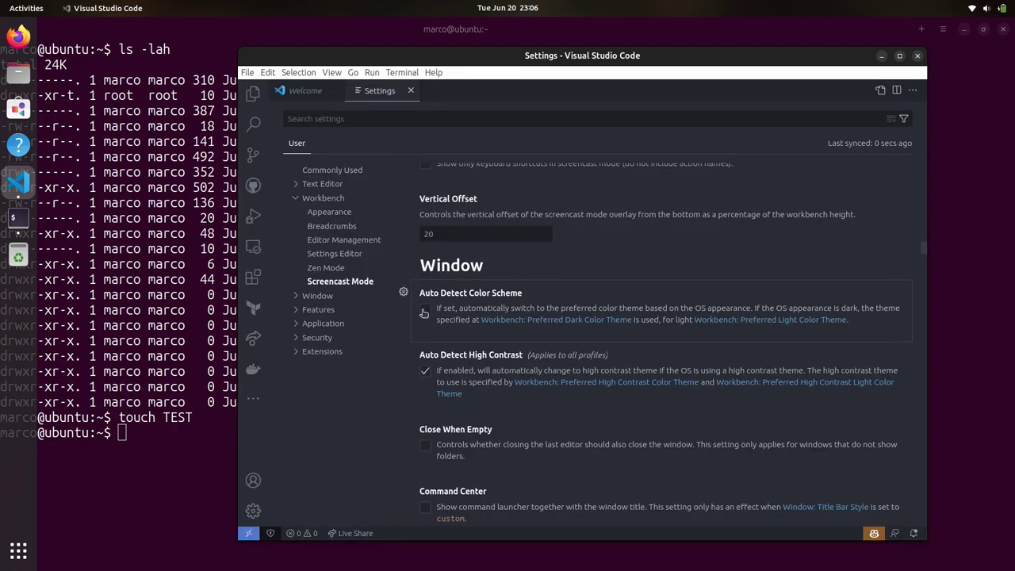
scroll(538, 380, down, 10)
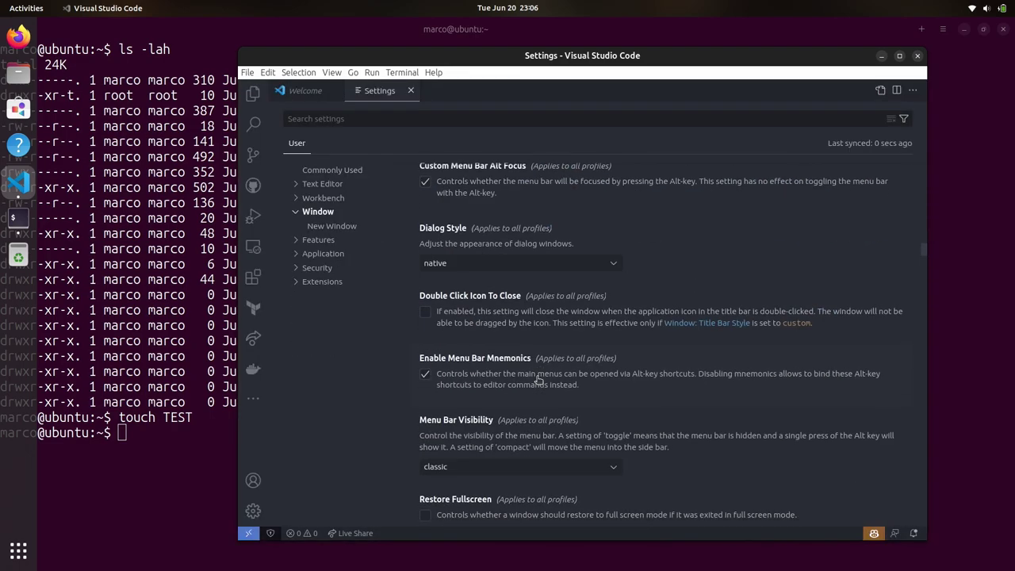
click(500, 265)
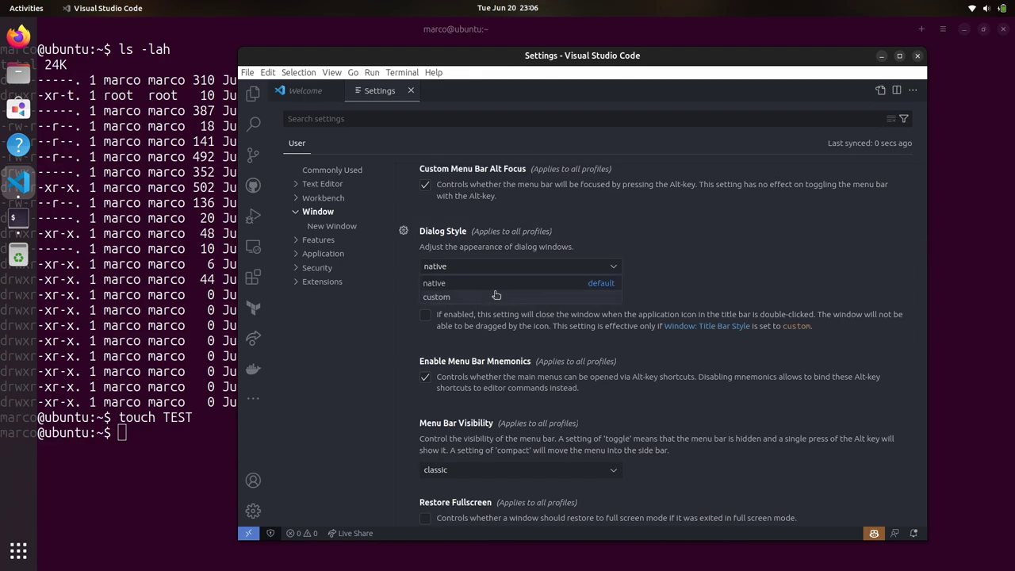
click(497, 254)
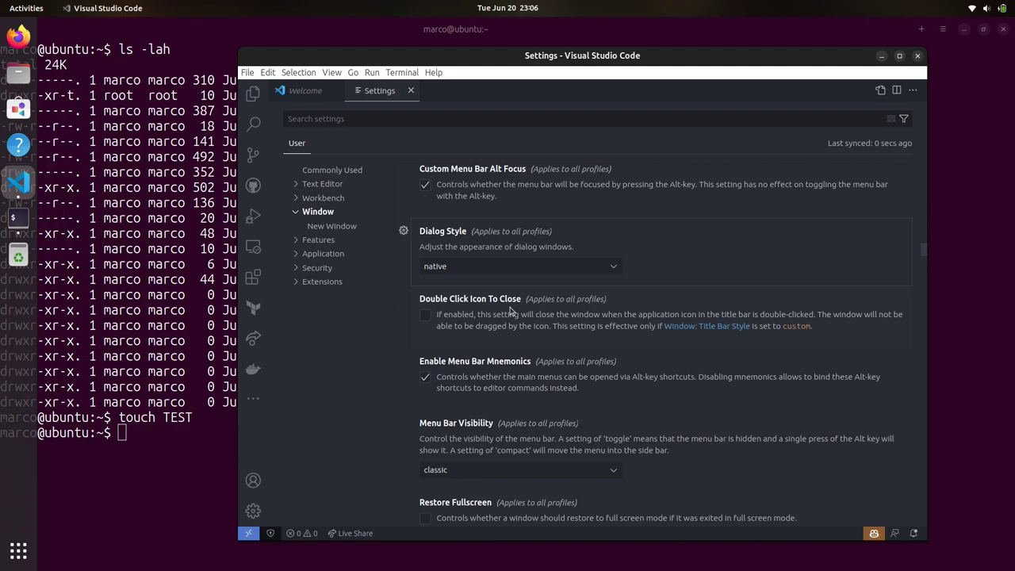
click(499, 268)
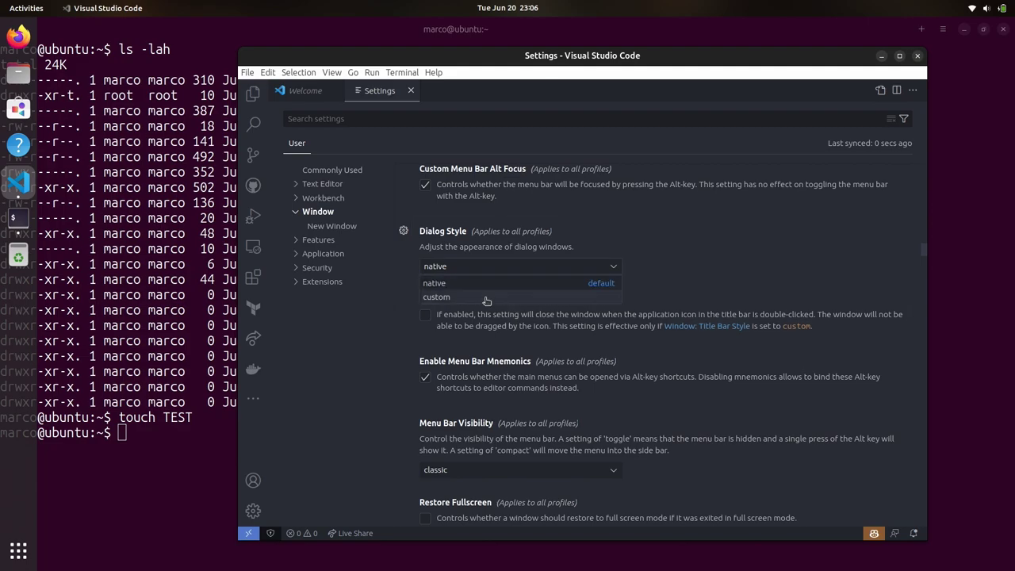
click(485, 300)
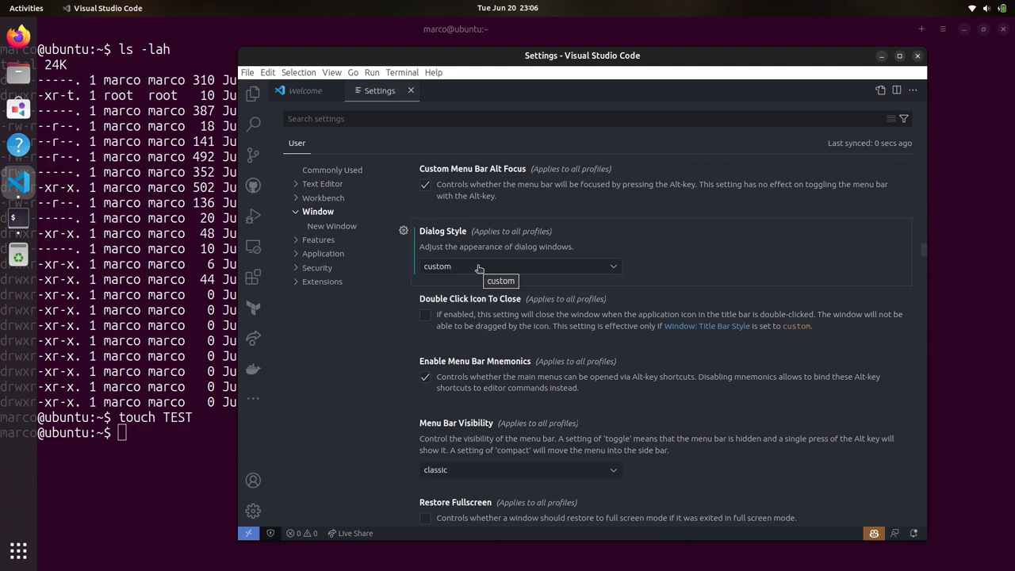
scroll(477, 338, down, 2)
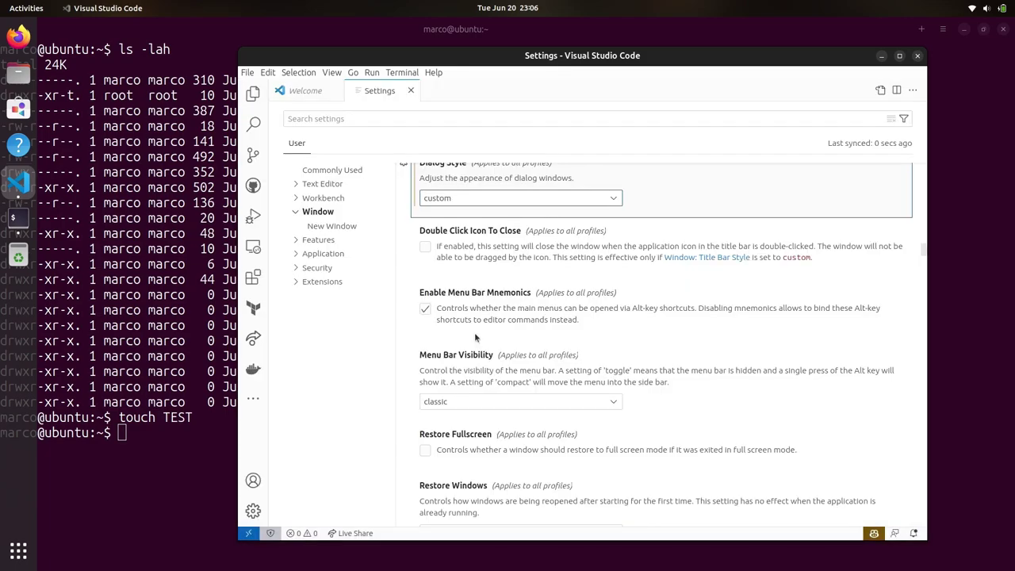
scroll(485, 309, up, 2)
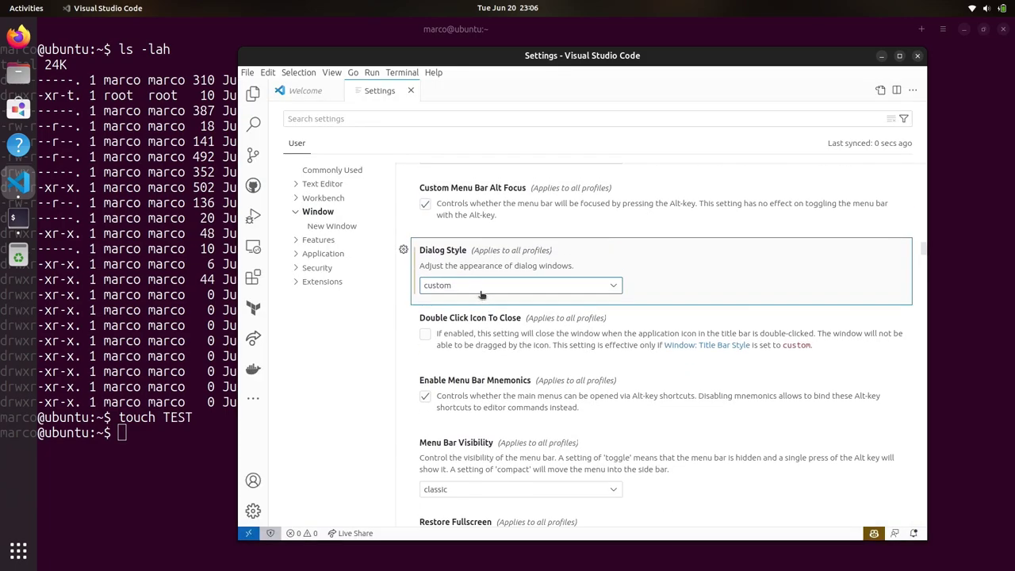
click(481, 291)
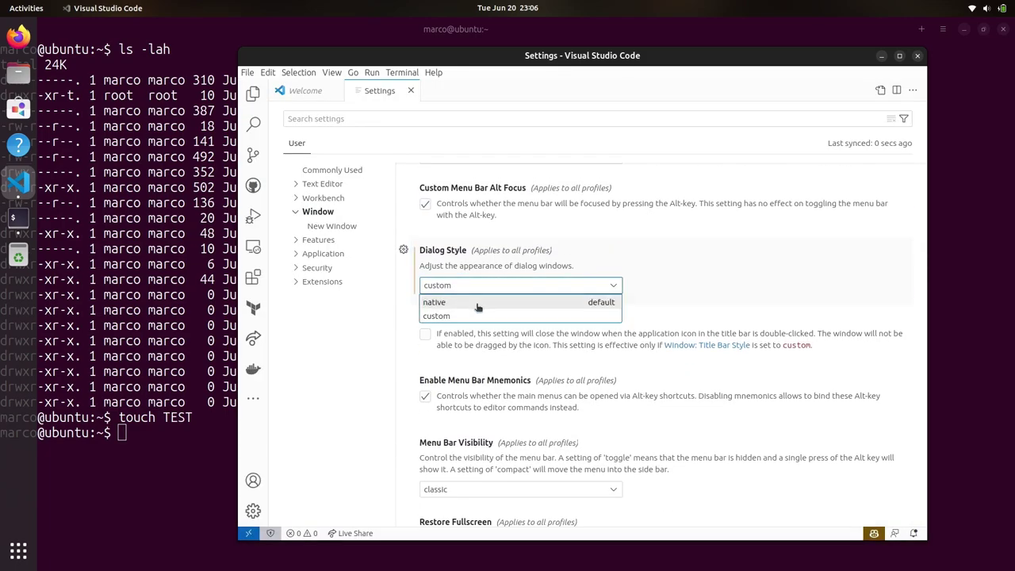
click(476, 298)
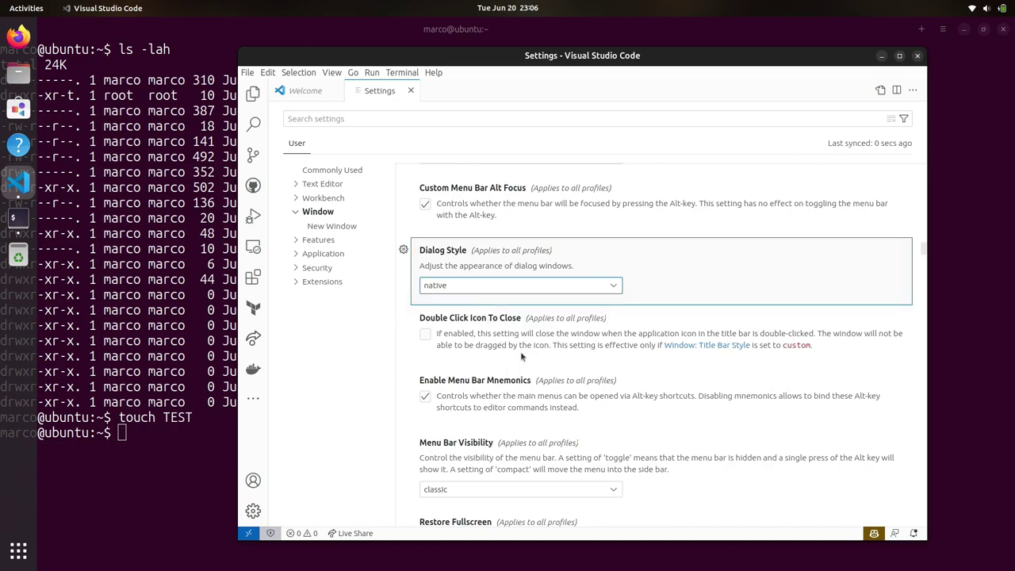
scroll(523, 340, down, 2)
scroll(653, 280, up, 10)
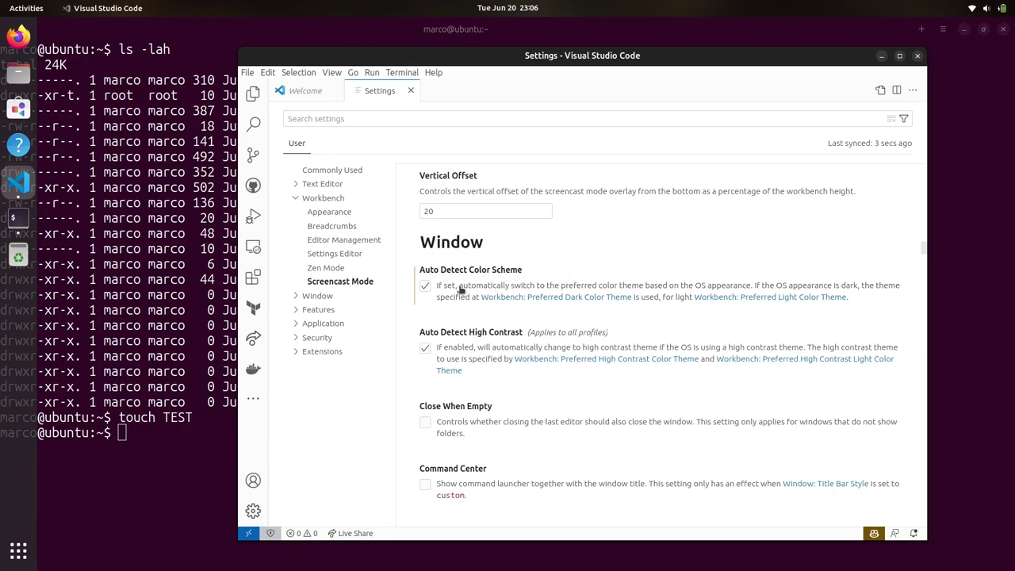
click(460, 290)
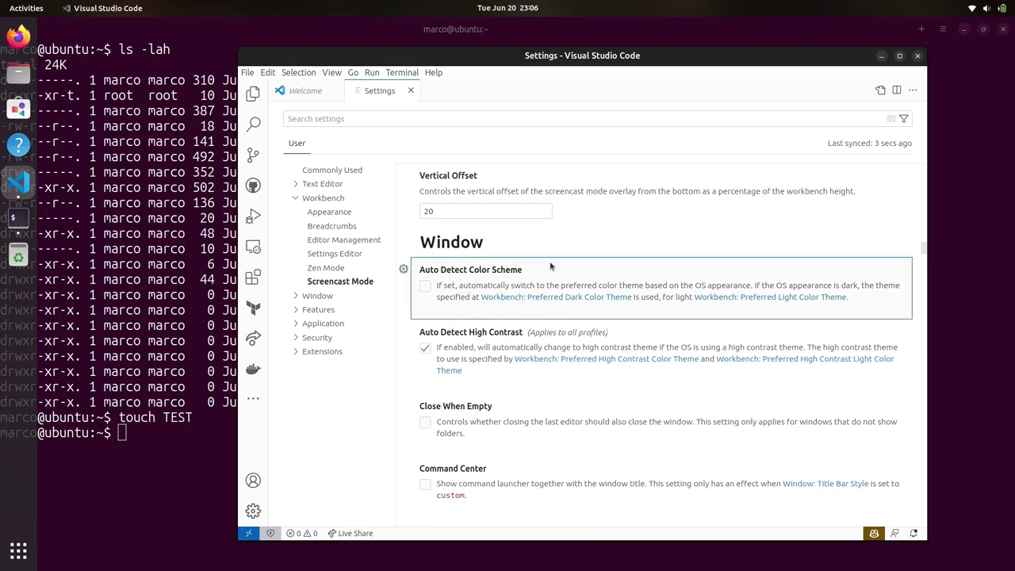
click(574, 227)
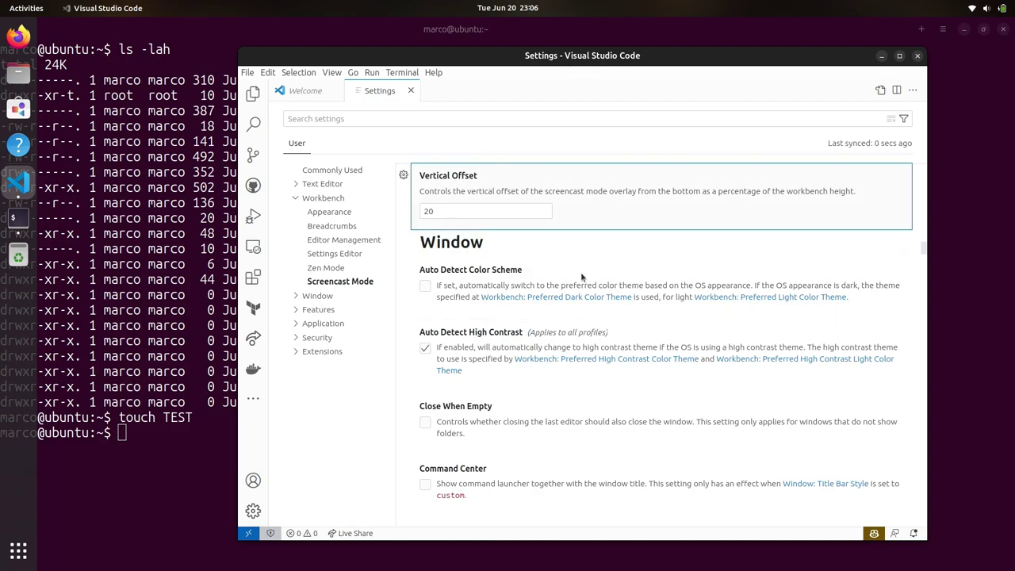
Select One Dark Pro as the workbench Color Theme, leaving the preferred dark theme at Dark Modern
click(569, 298)
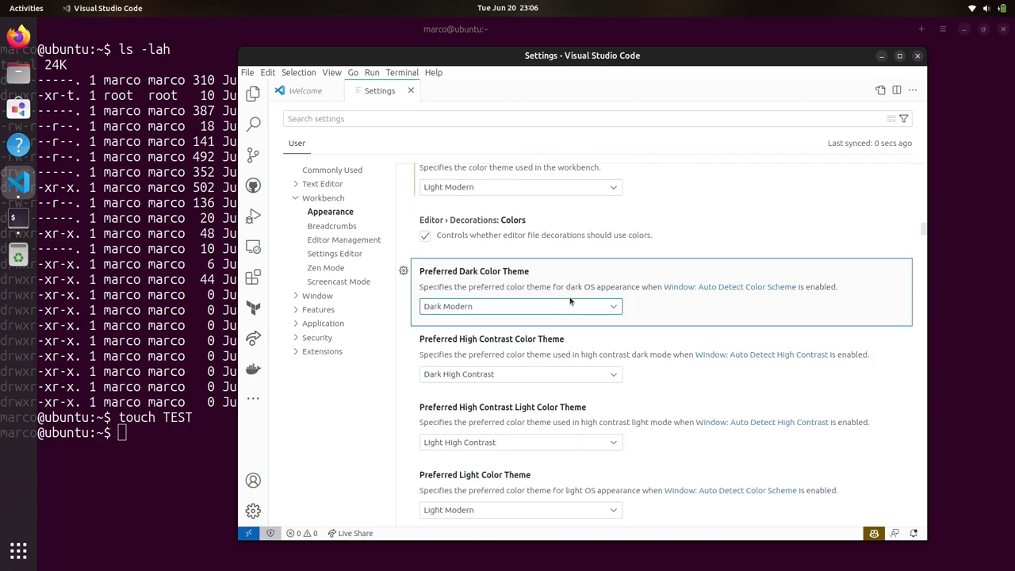
click(516, 305)
click(508, 365)
scroll(508, 360, up, 5)
click(503, 370)
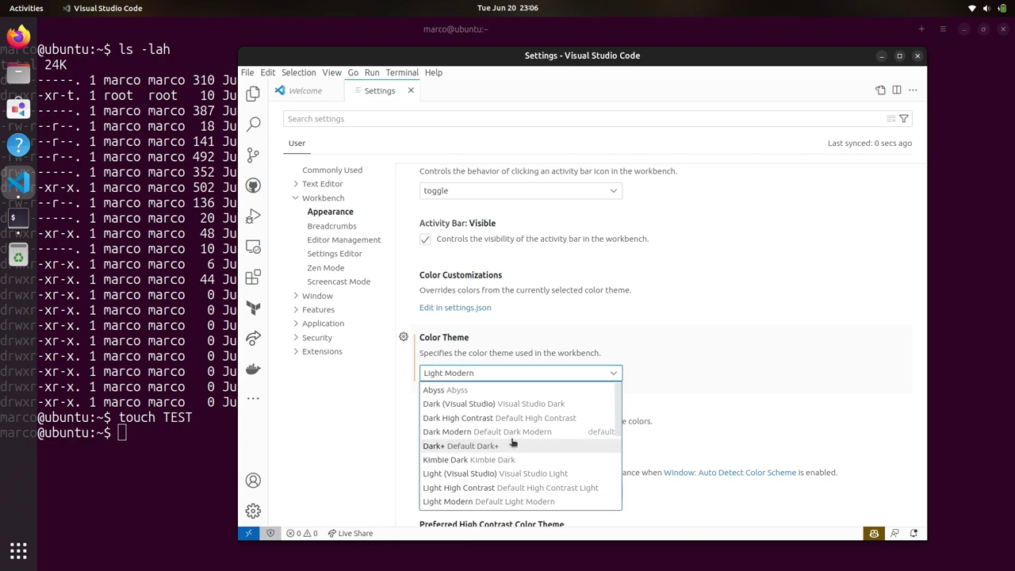
scroll(512, 443, down, 3)
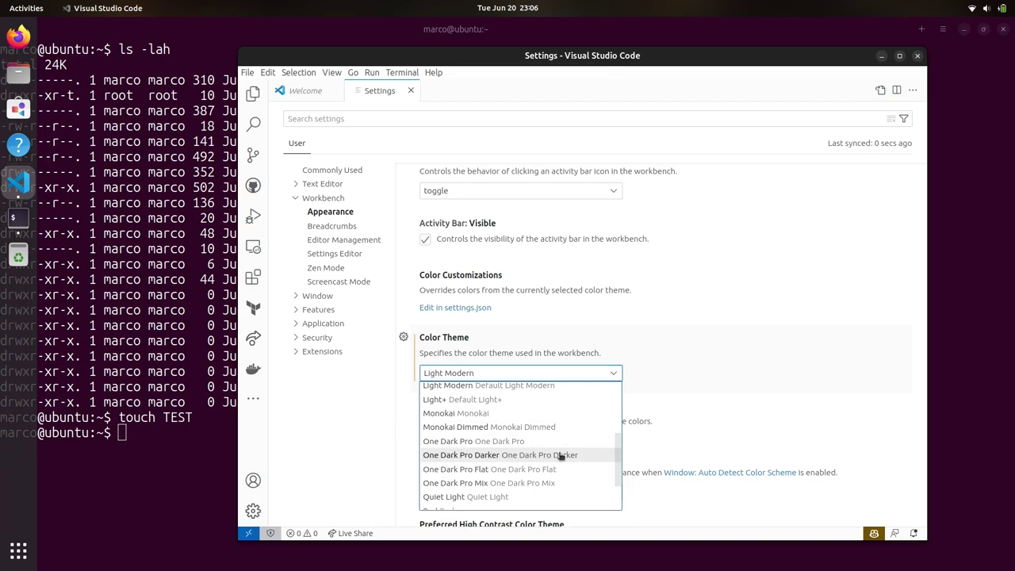
click(564, 444)
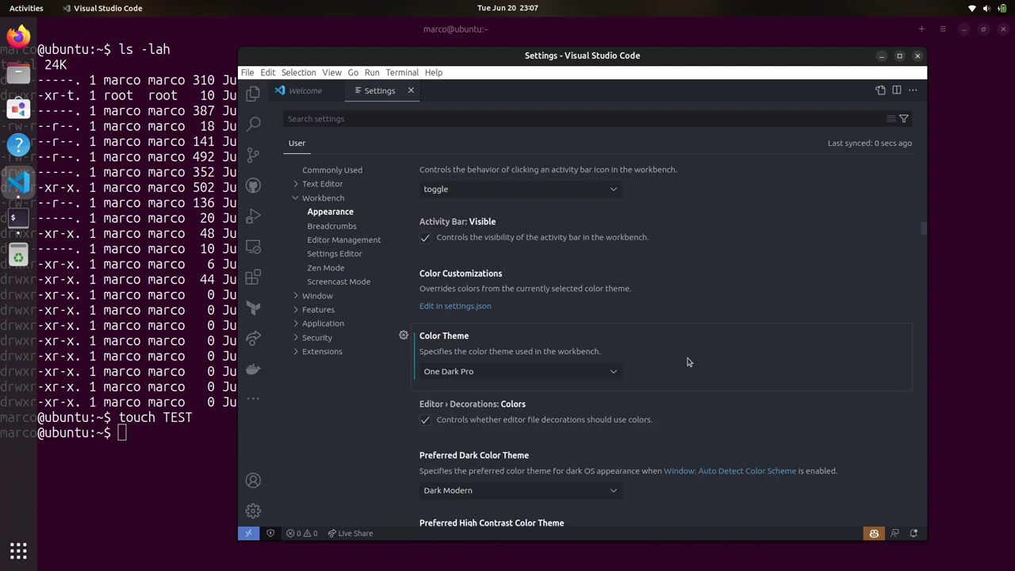
Look through the Workbench Appearance settings, including Side Bar Location left
scroll(688, 362, up, 6)
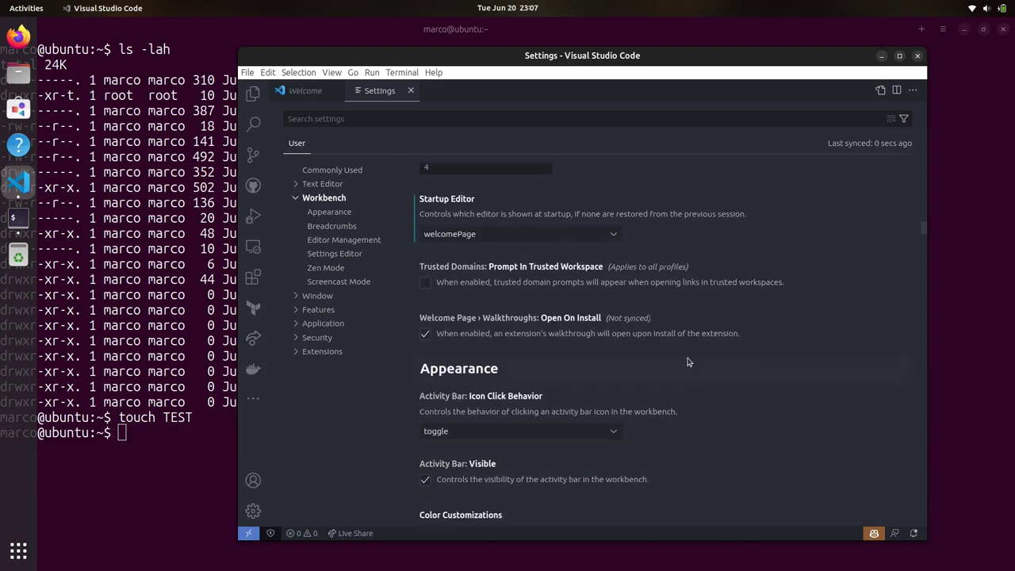
scroll(688, 363, up, 1)
scroll(688, 362, up, 9)
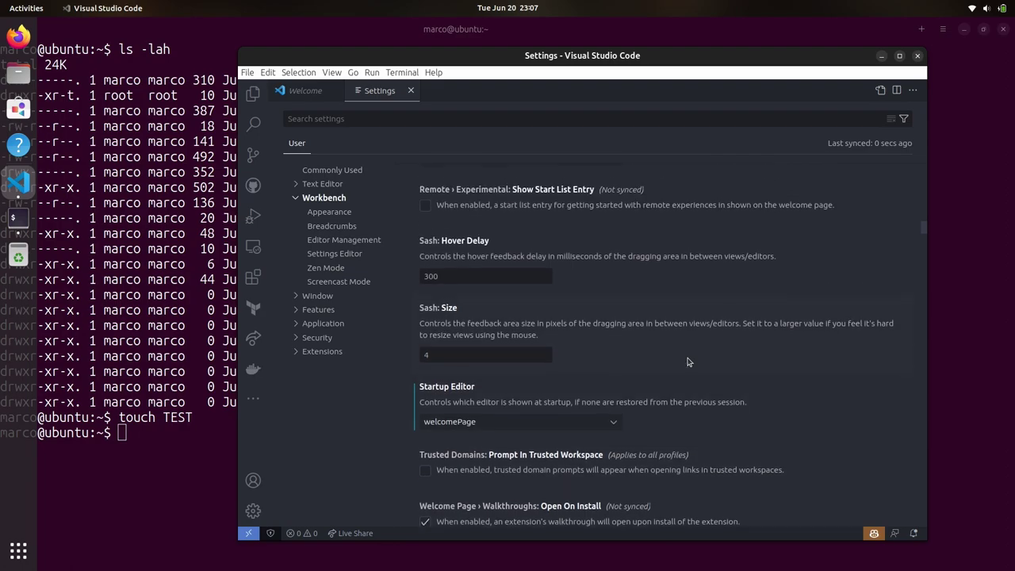
click(331, 213)
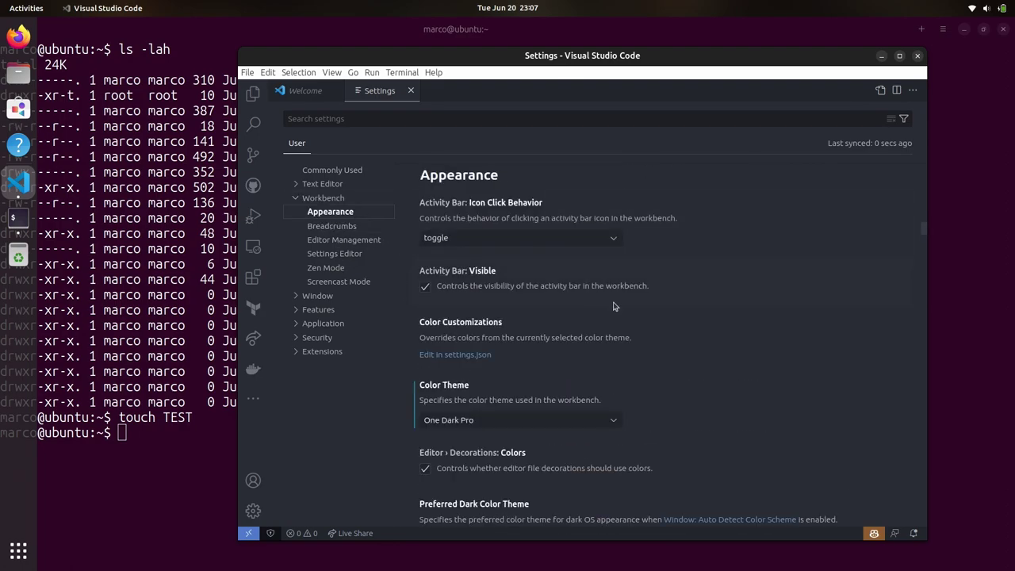
scroll(613, 306, down, 1)
scroll(613, 306, down, 6)
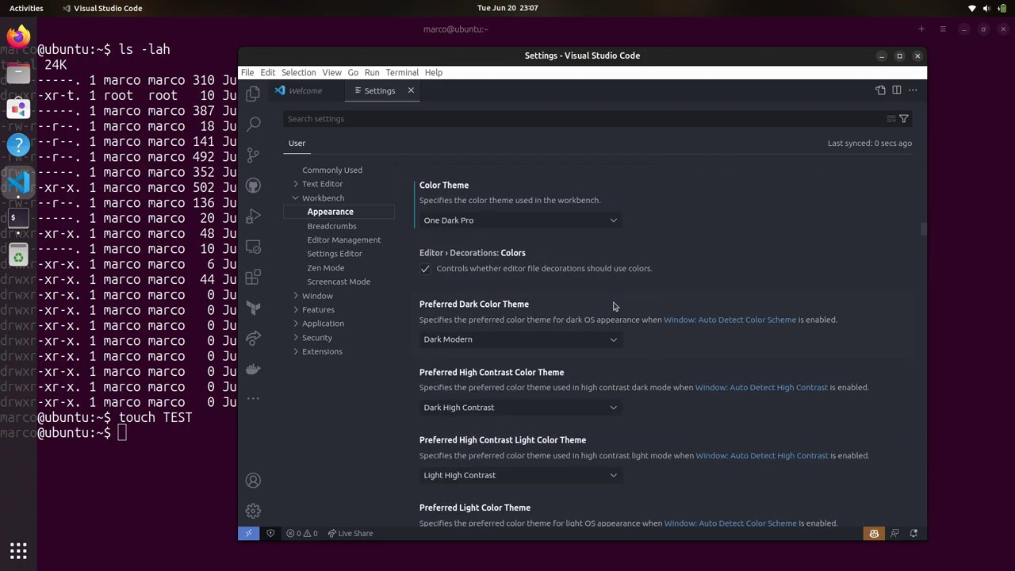
scroll(613, 306, down, 1)
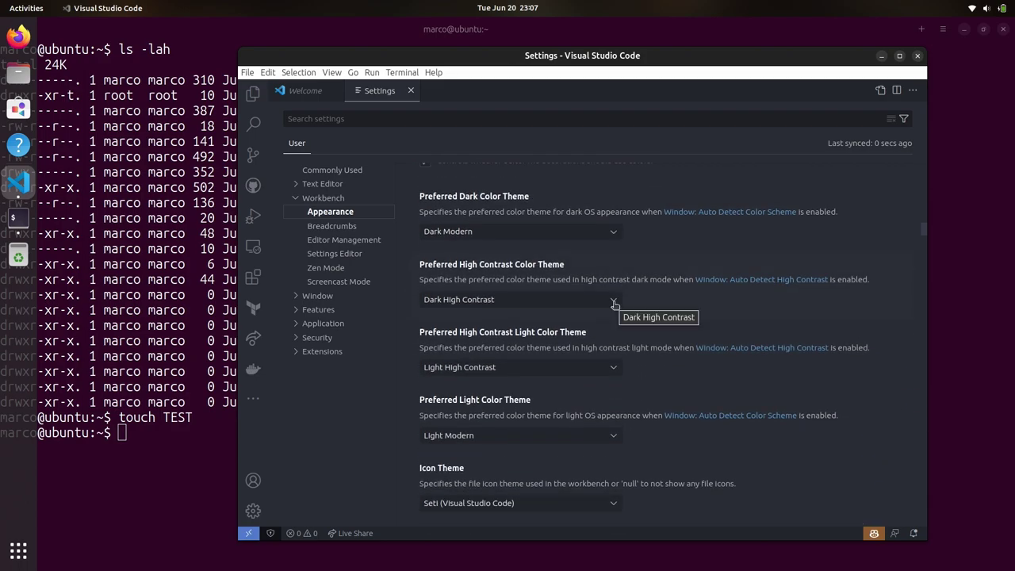
scroll(613, 305, down, 1)
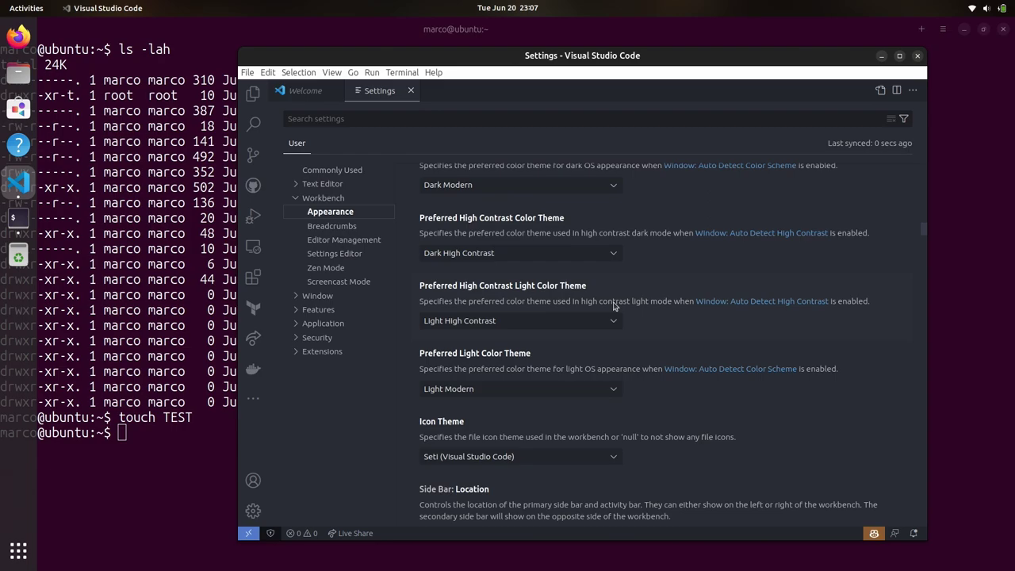
scroll(613, 306, up, 7)
scroll(613, 306, up, 2)
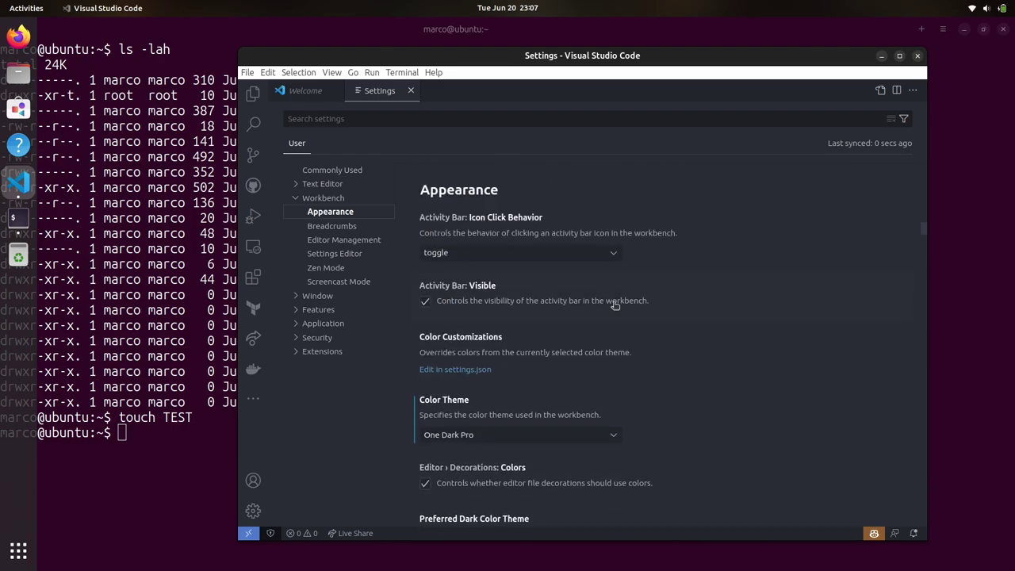
scroll(614, 304, up, 1)
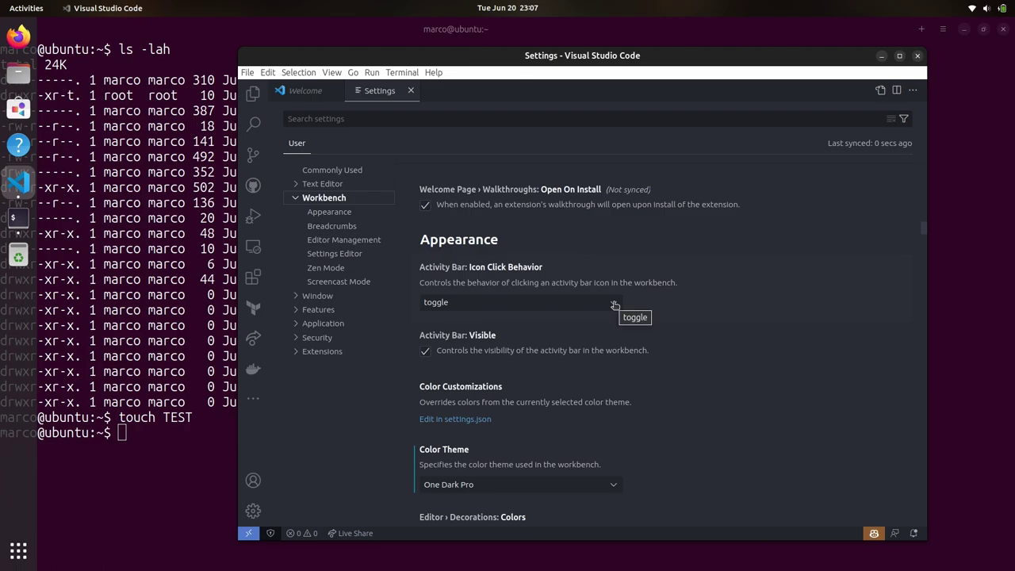
scroll(614, 306, up, 4)
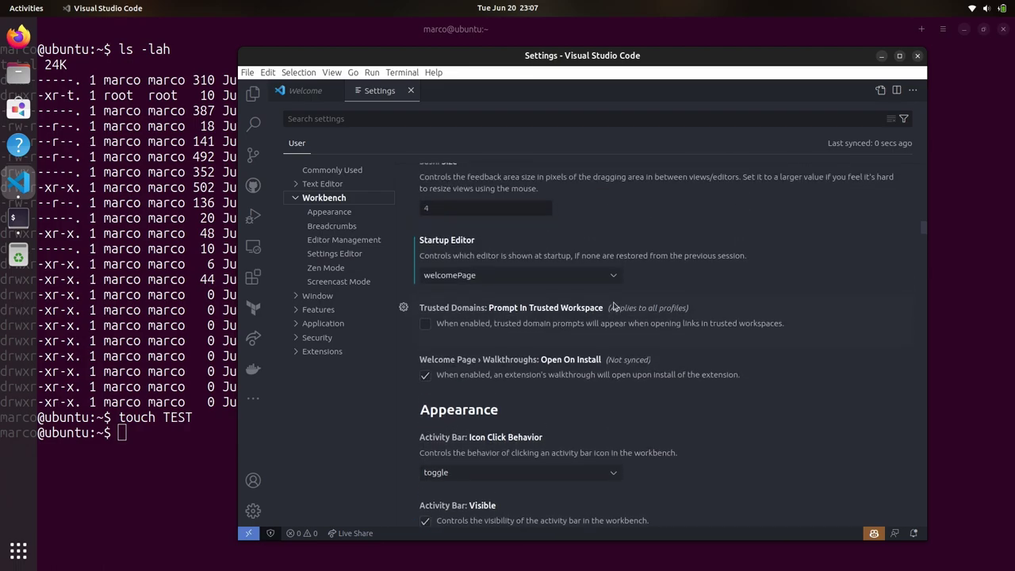
scroll(613, 306, up, 1)
scroll(613, 306, down, 15)
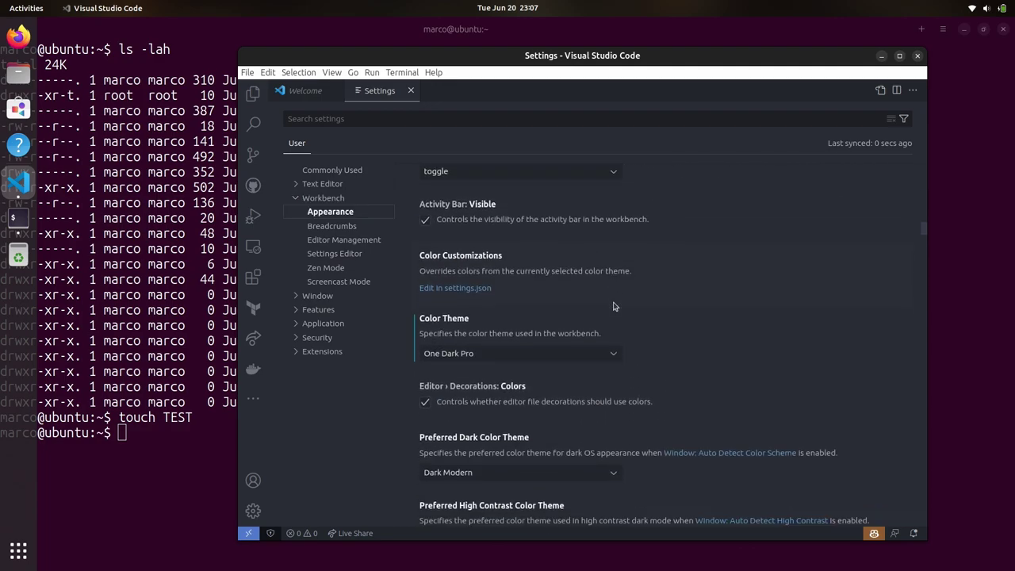
scroll(613, 306, down, 1)
scroll(614, 306, down, 1)
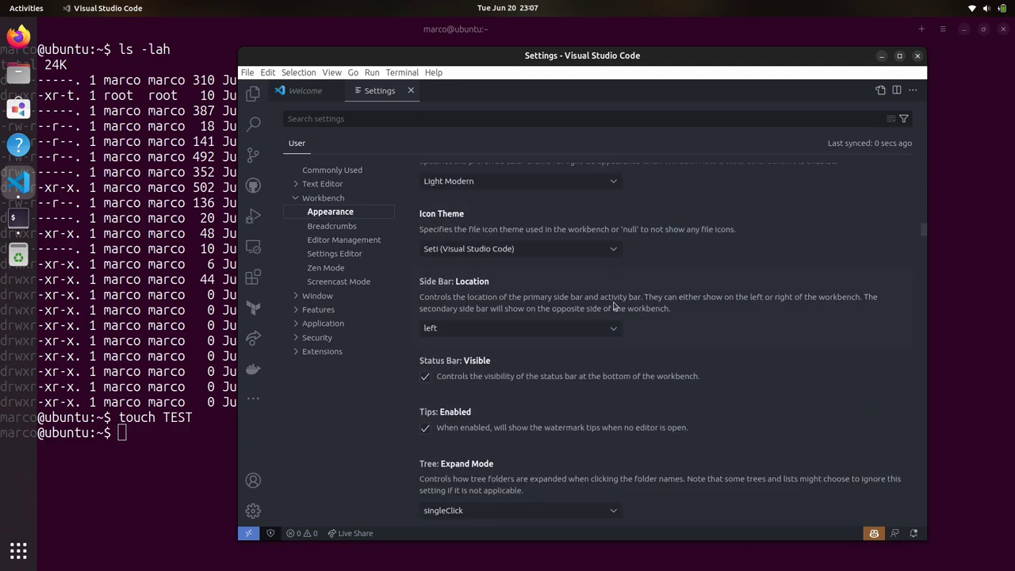
Search the settings for 'window de' and keep Menu Bar Visibility at classic
click(427, 119)
text(gtk)
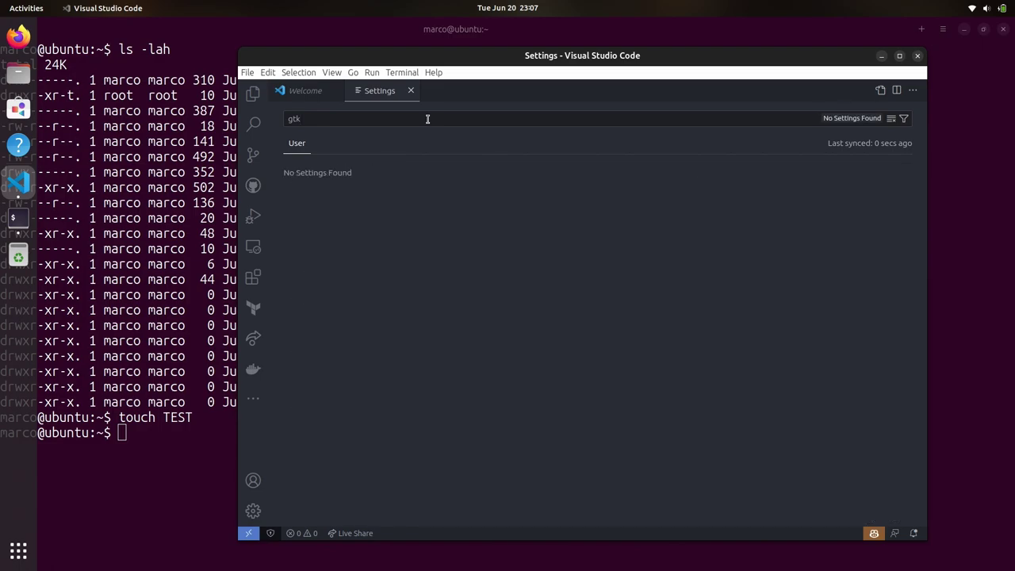
key(BackSpace)
key(BackSpace)
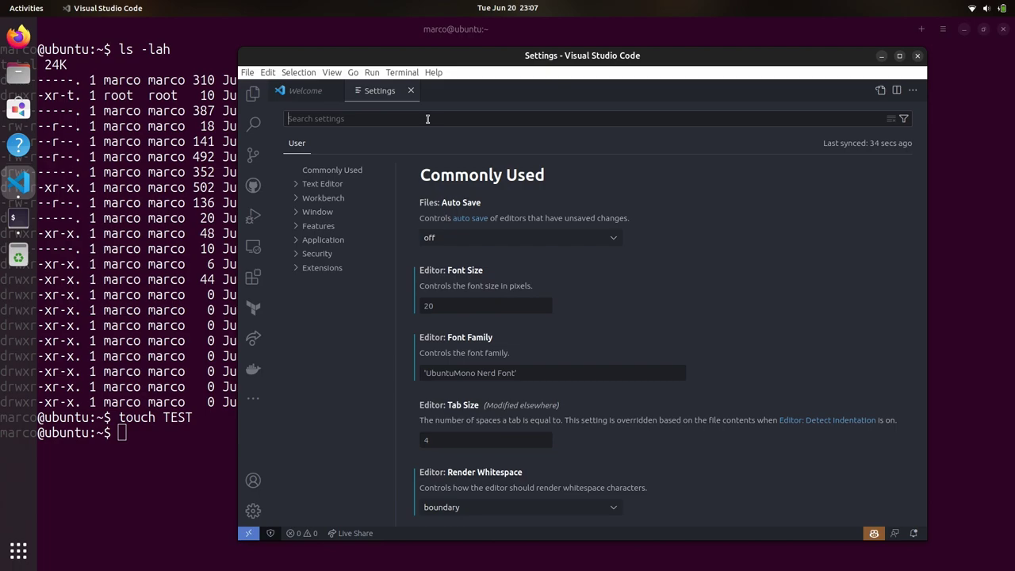
text(window dec)
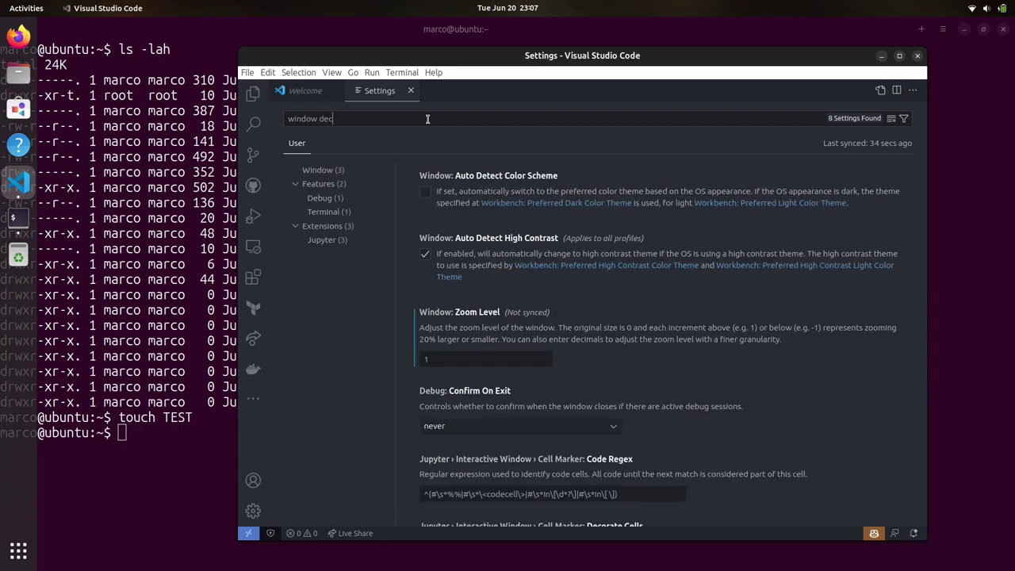
text(ons)
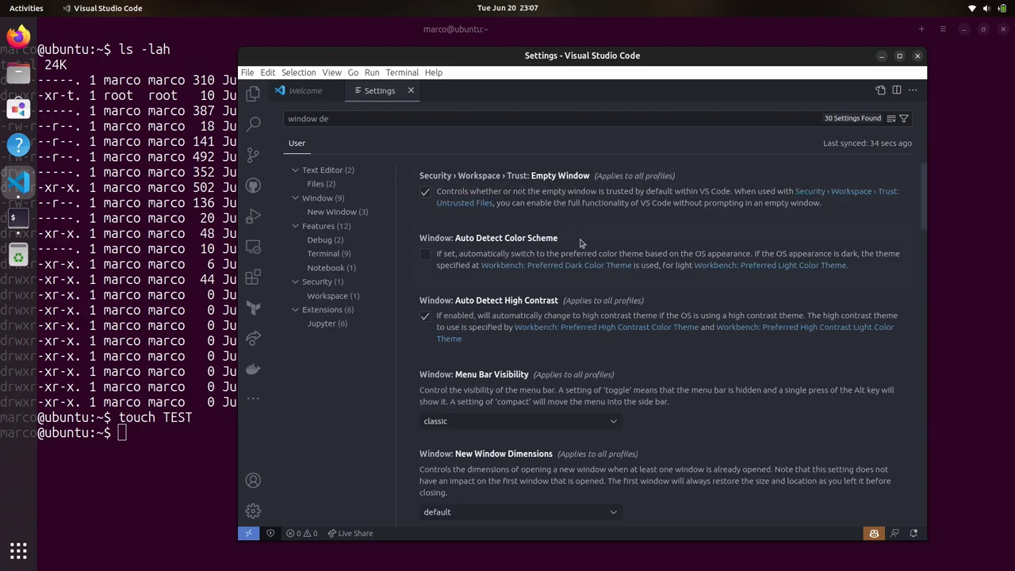
click(537, 423)
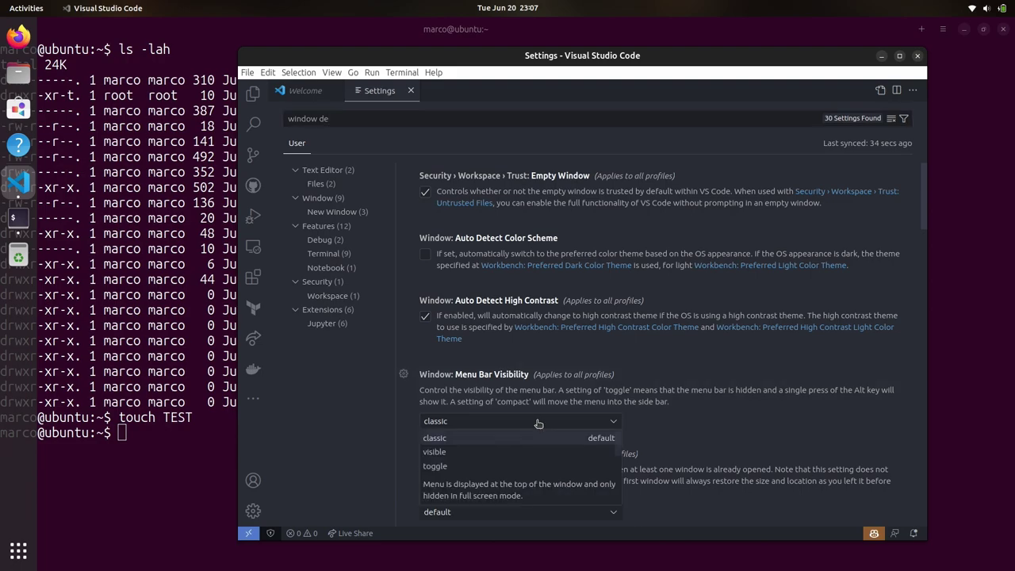
click(530, 436)
Enable Window: Auto Detect Color Scheme and follow the Preferred Dark Color Theme link
scroll(534, 414, down, 3)
scroll(535, 414, up, 3)
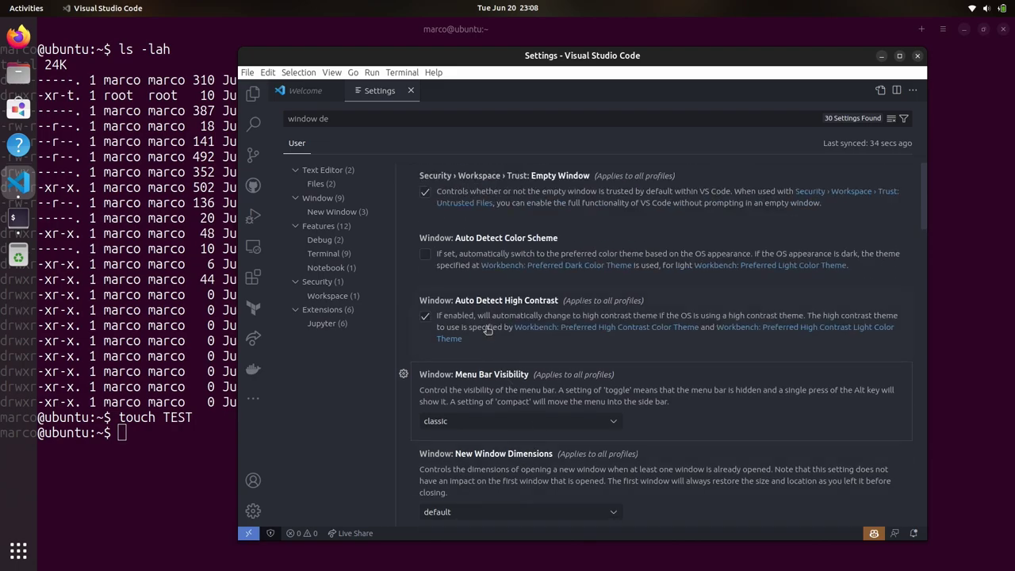
click(458, 260)
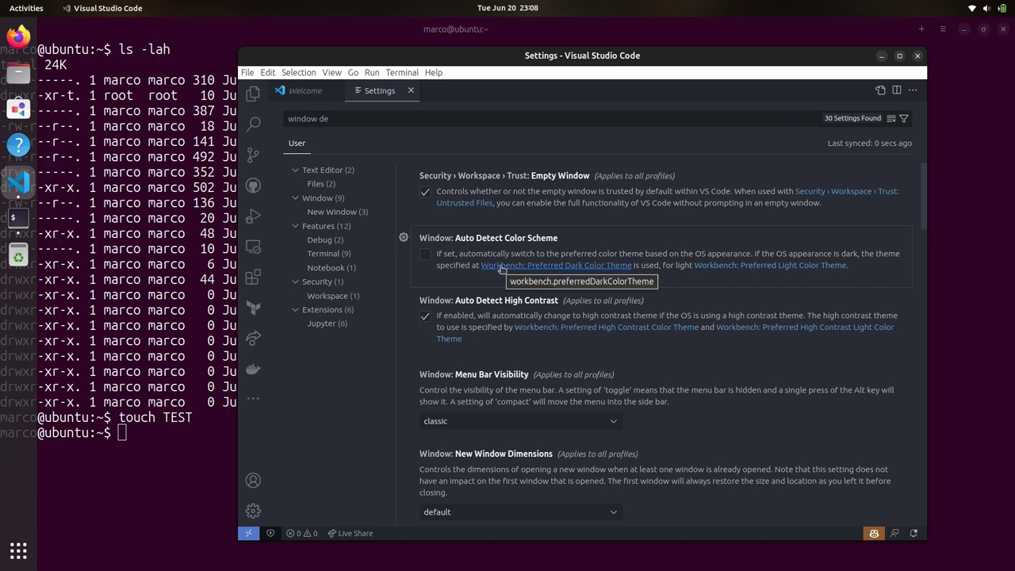
click(499, 266)
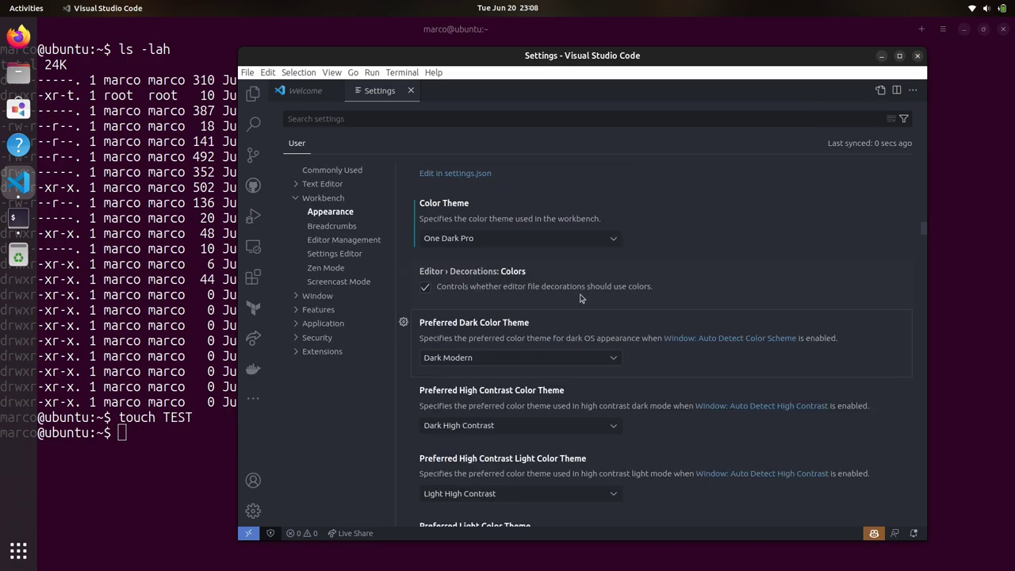
Change Preferred Dark Color Theme from Dark Modern to One Dark Pro
scroll(580, 298, up, 1)
scroll(579, 298, down, 2)
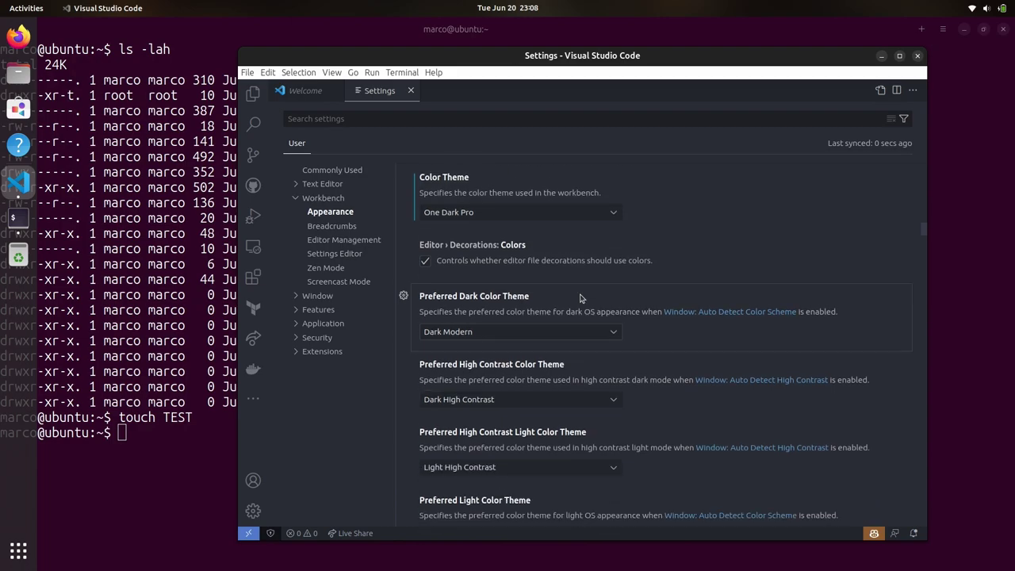
click(547, 334)
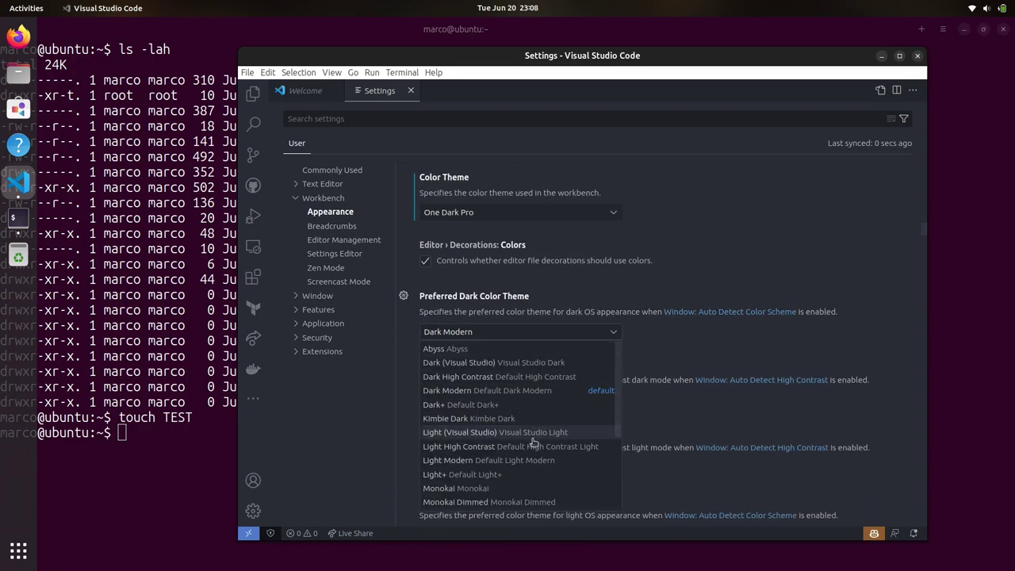
scroll(526, 467, down, 3)
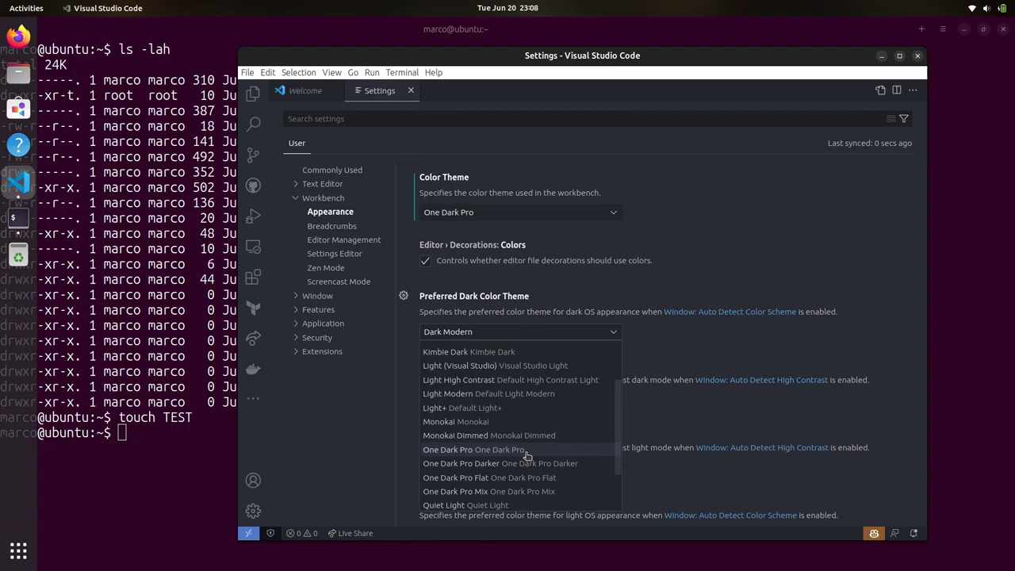
click(526, 456)
scroll(566, 364, down, 2)
scroll(566, 365, down, 5)
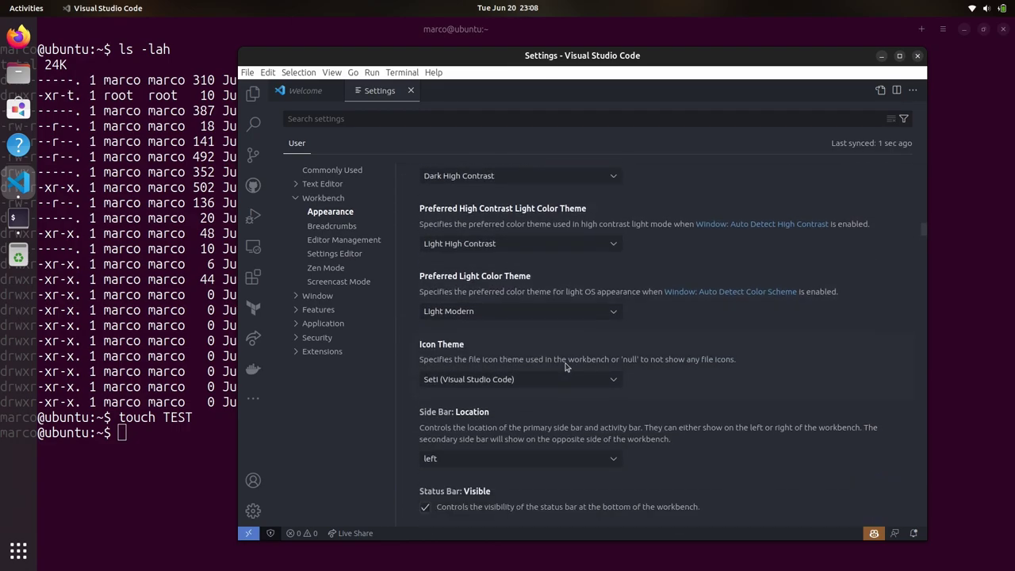
scroll(565, 365, down, 2)
scroll(566, 365, down, 2)
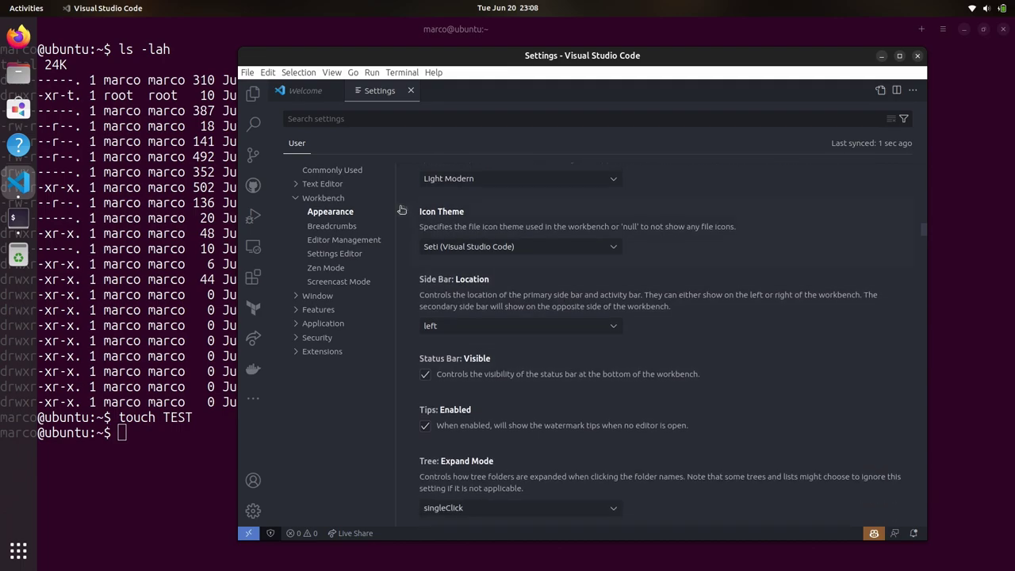
Set Window: Title Bar Style to custom via a 'titlebar' search and restart VS Code
click(358, 122)
text(titlebar)
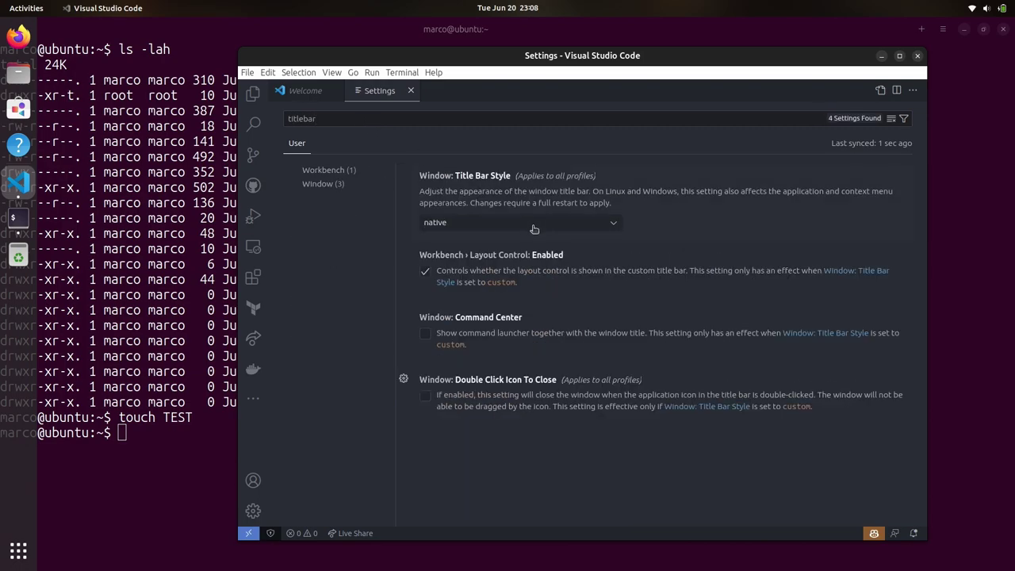
click(513, 223)
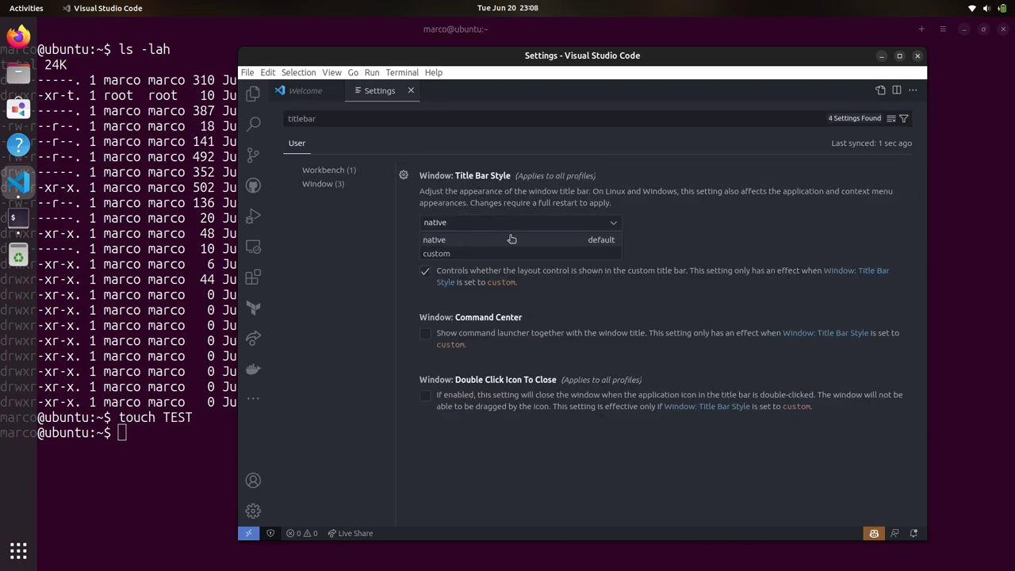
click(507, 253)
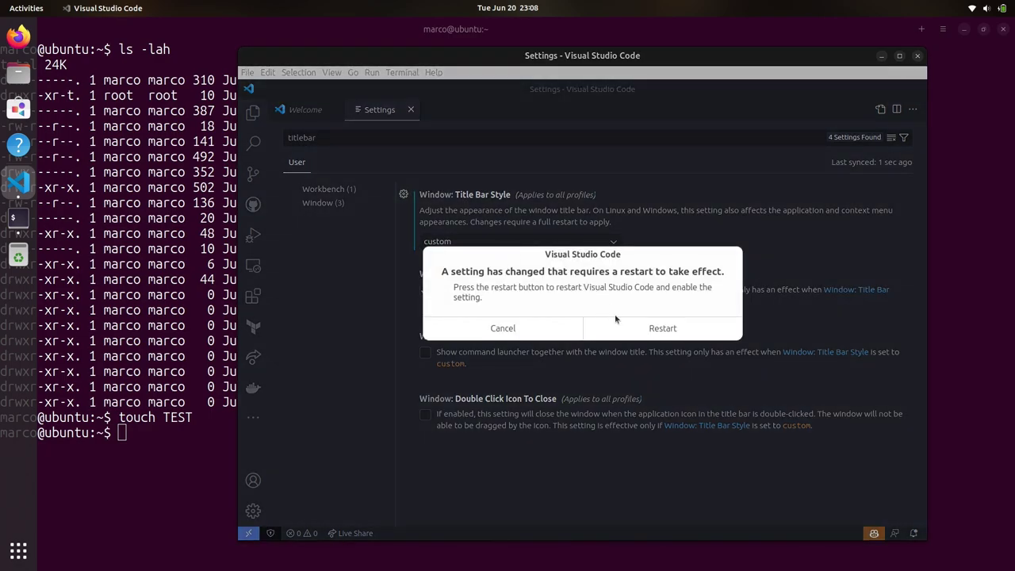
click(617, 326)
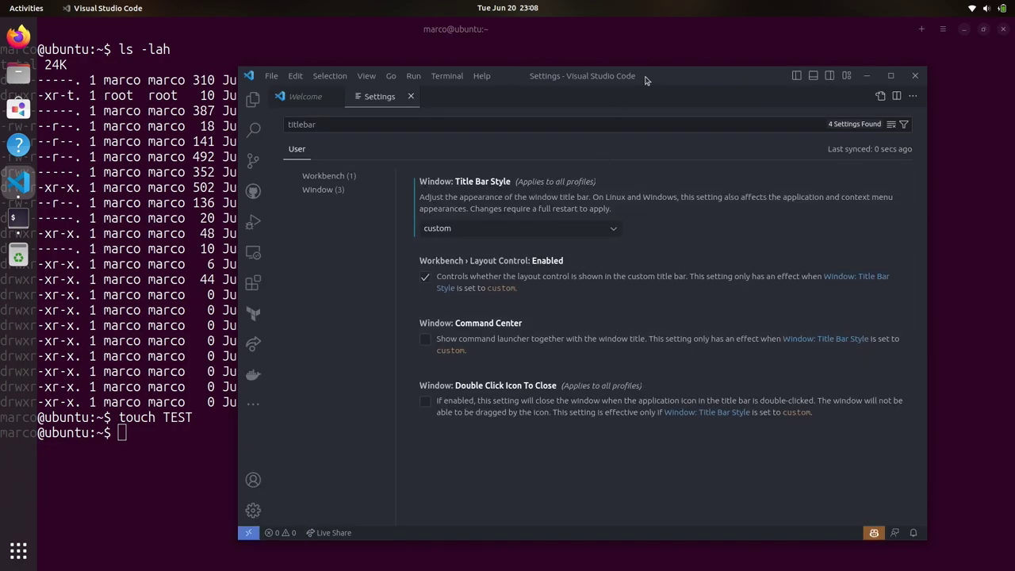
Shift the restarted window slightly left and bring up the Activities overview
drag(648, 73, 607, 73)
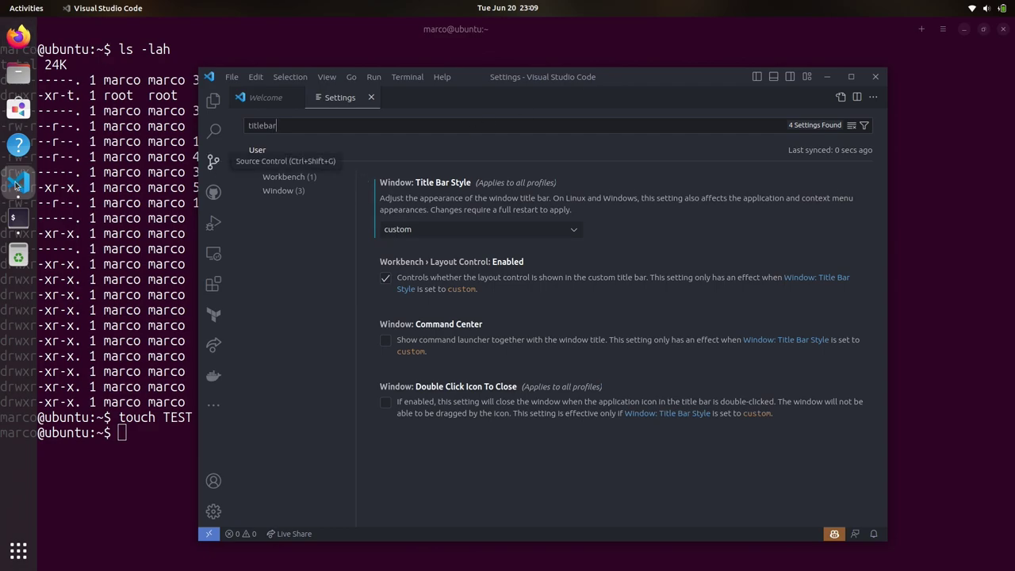
key(alt)
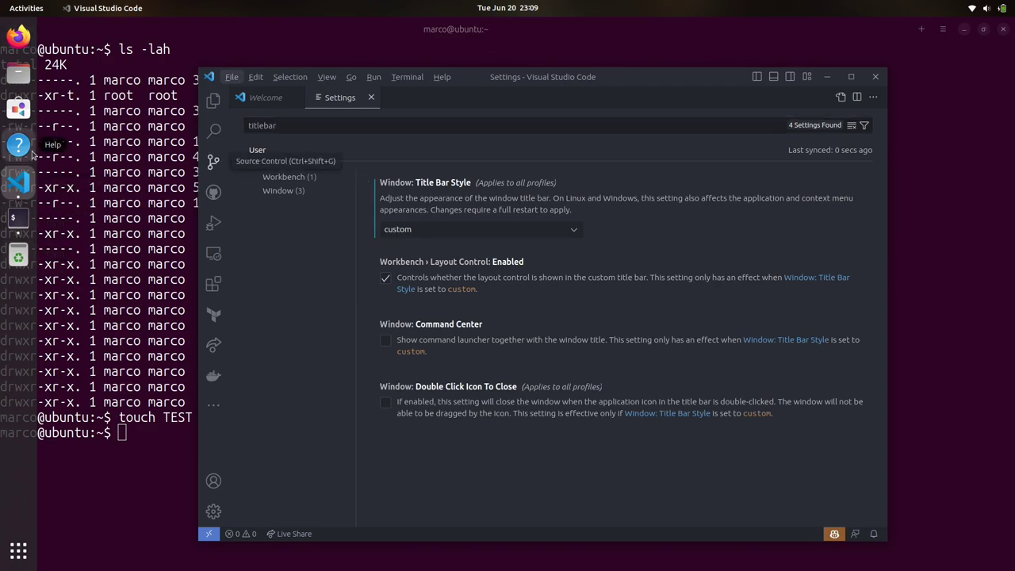
key(super)
Find Chrome with 'chr', drag it onto the dash, unpin Firefox, and launch Chrome
text(chr)
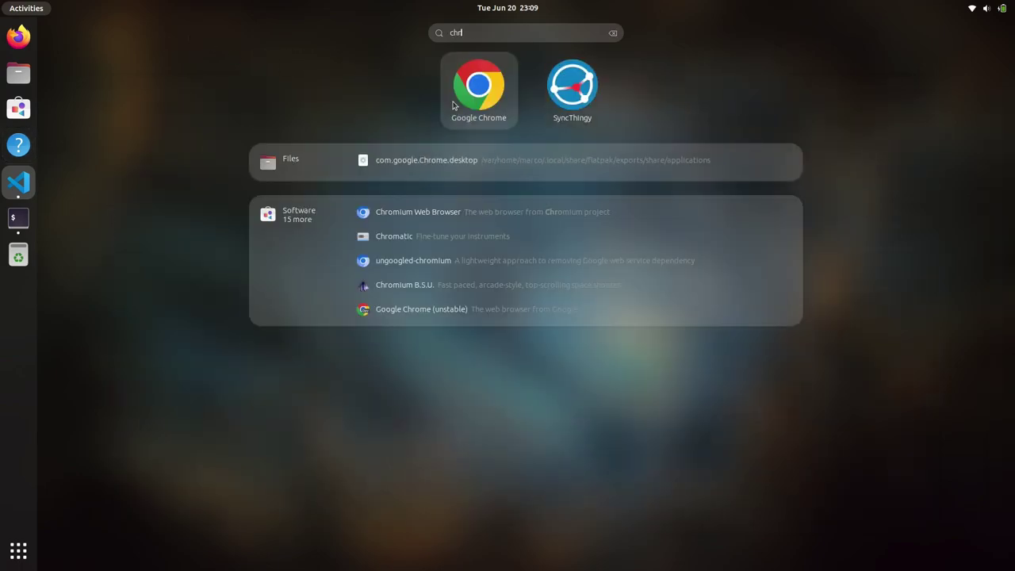
drag(480, 99, 19, 57)
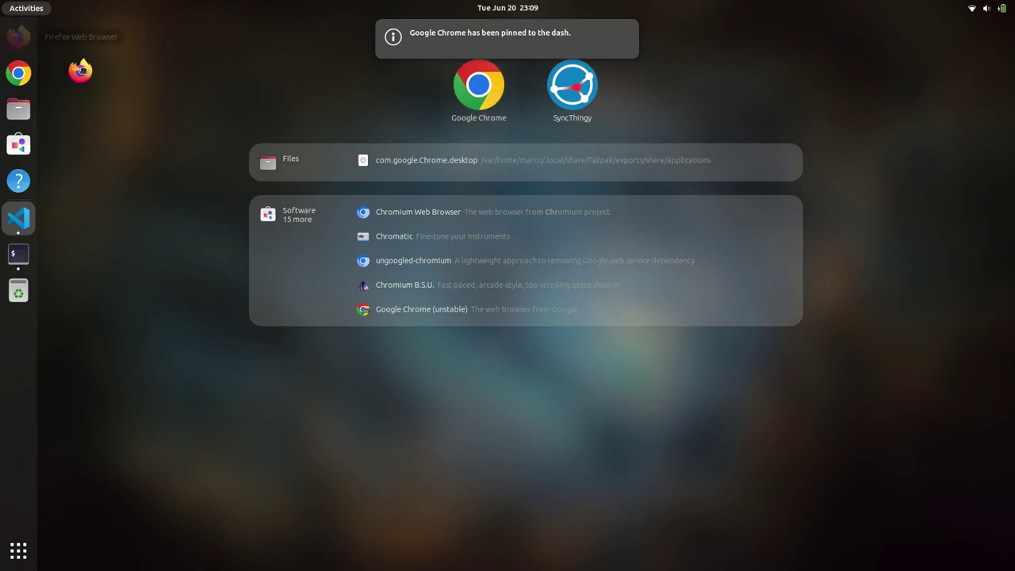
right_click(23, 38)
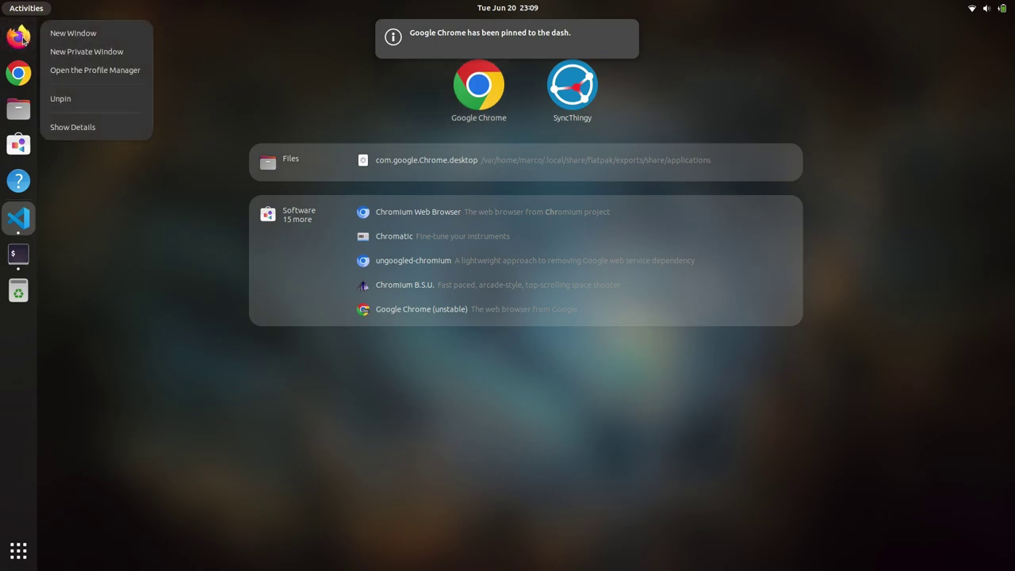
click(59, 99)
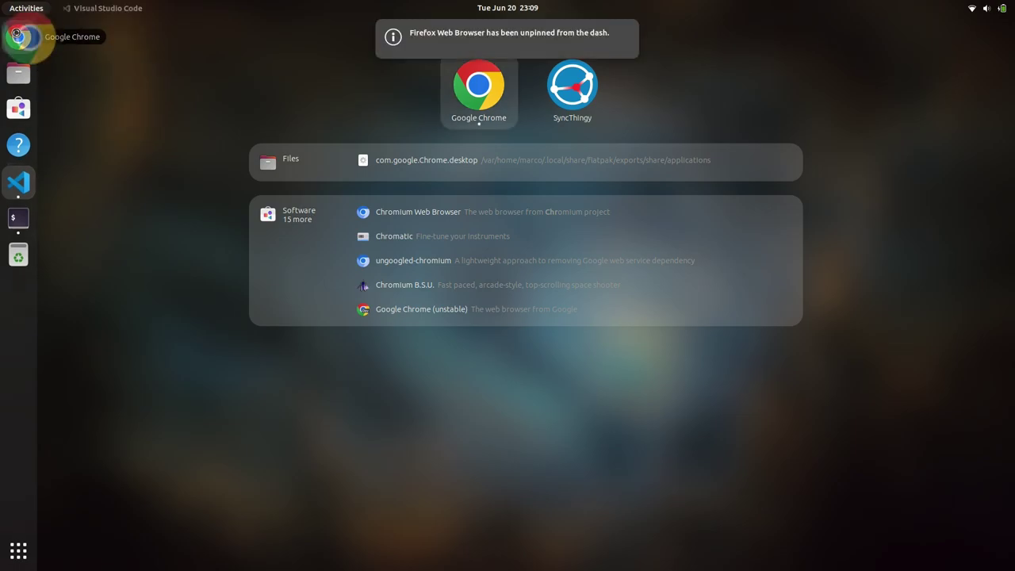
click(18, 37)
Go to github.com/ublue-os/bluefin and open its Issues list
text(github.com/ublue-os)
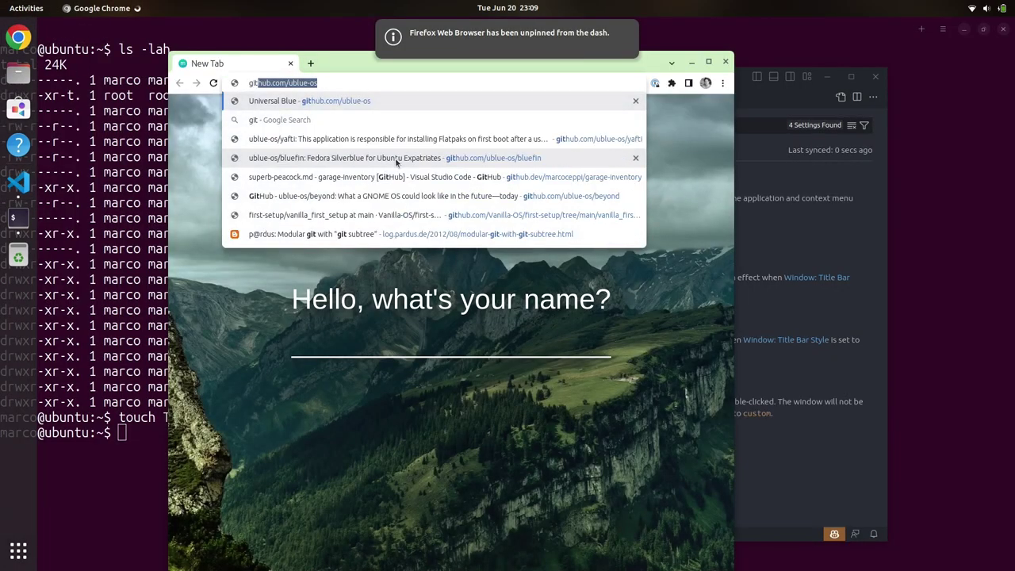
text(/bluefin)
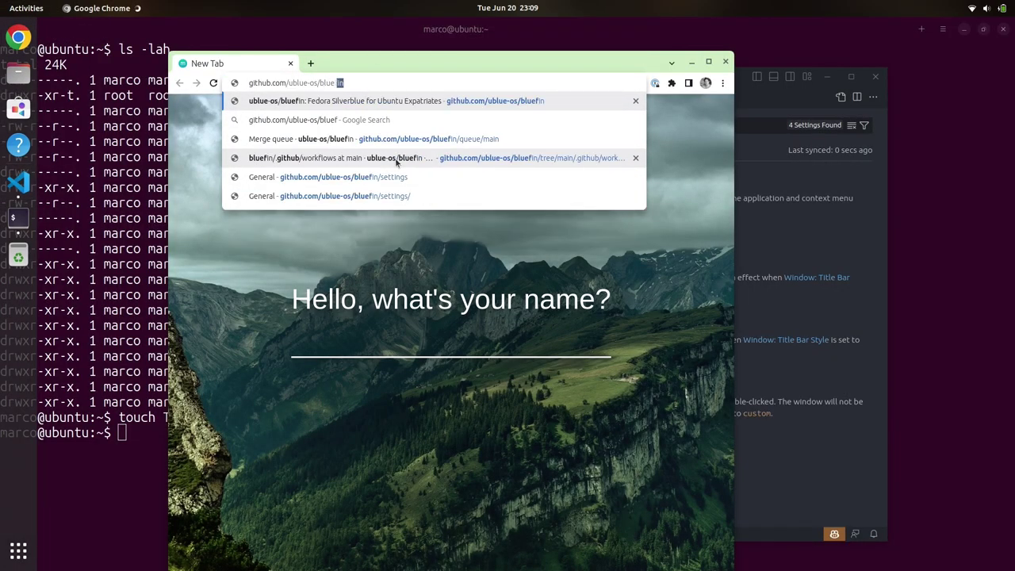
key(Return)
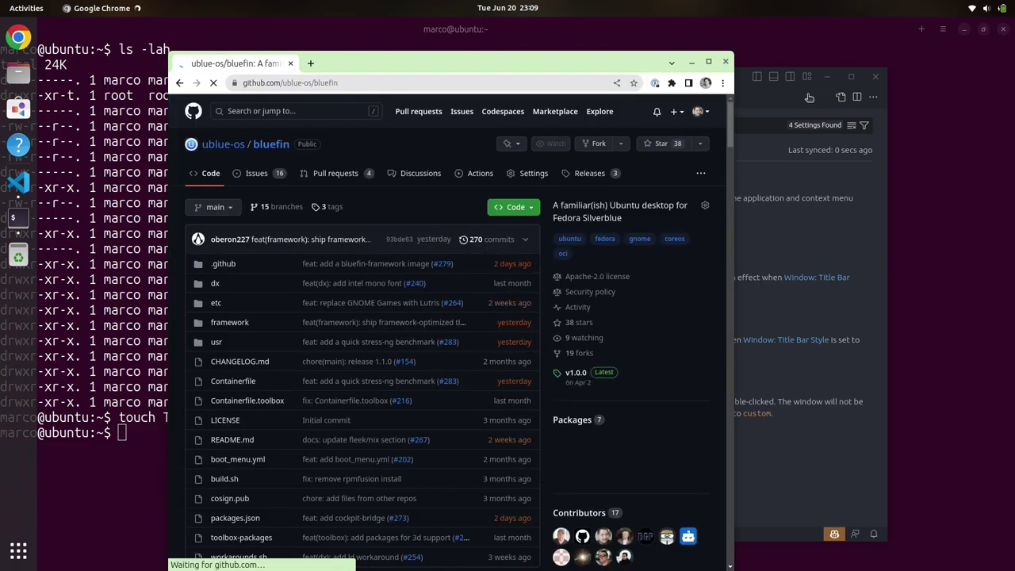
right_click(817, 97)
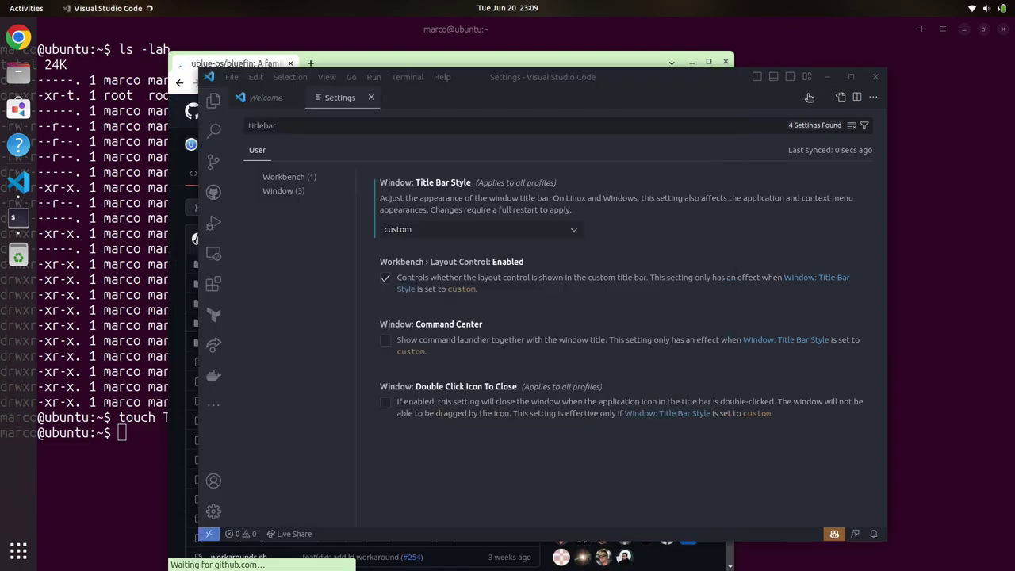
drag(708, 77, 802, 72)
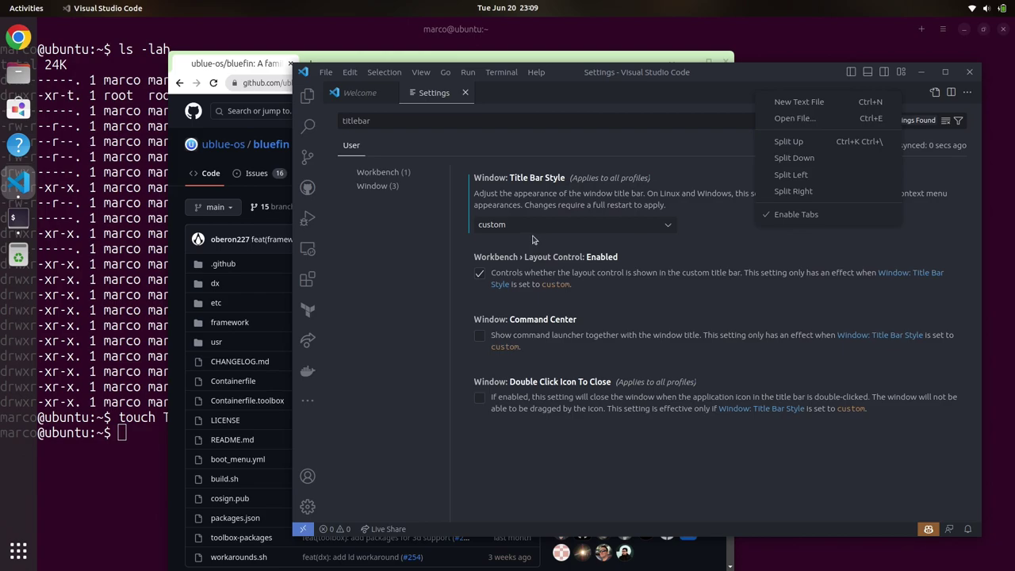
click(496, 64)
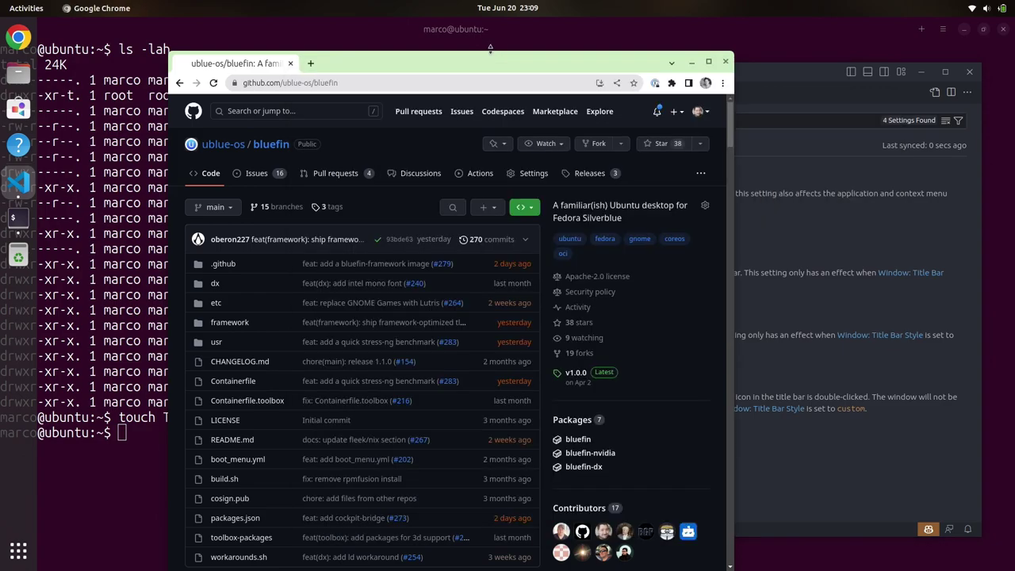
click(279, 174)
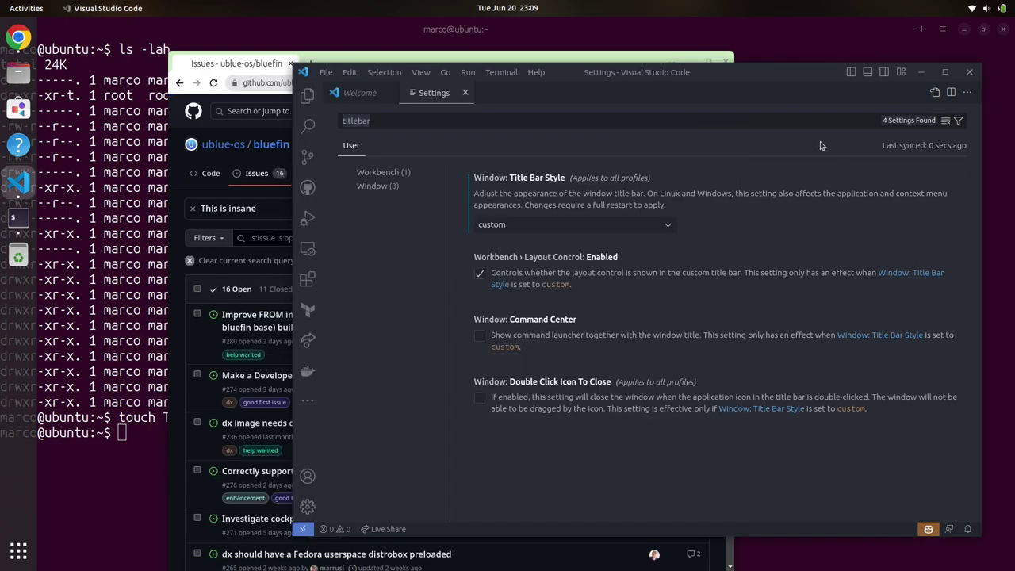
click(831, 165)
click(583, 61)
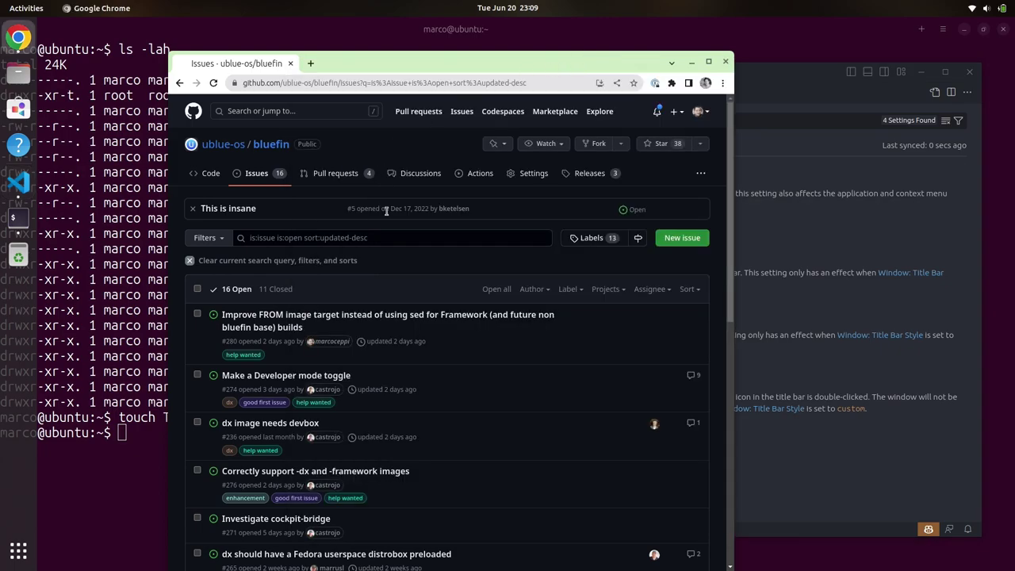
Submit a blank issue 'VSCode defaults to investigate' with body 'Window > Title Bar Style (custom)'
click(680, 238)
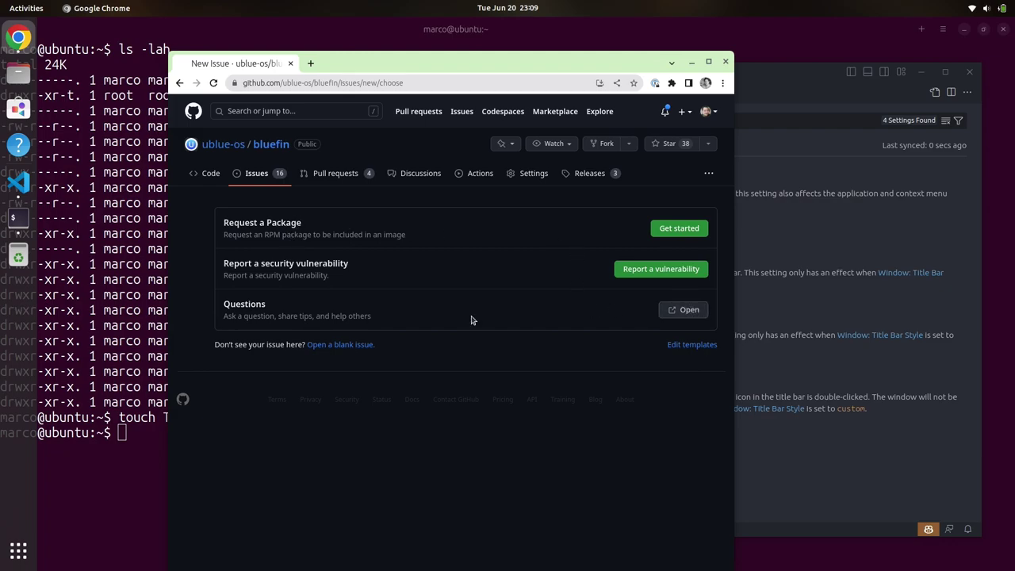
click(321, 345)
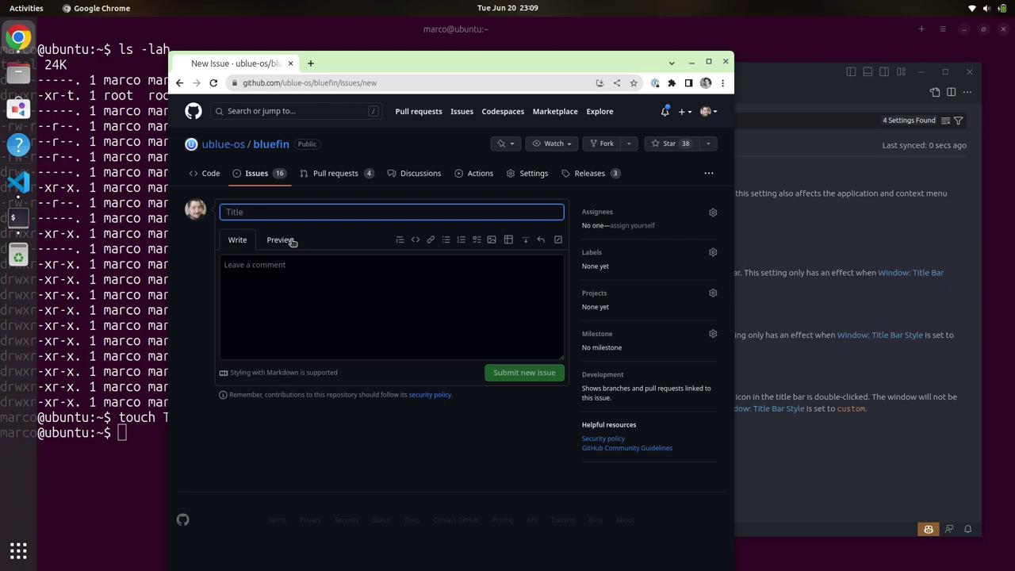
text(VSCode defaults)
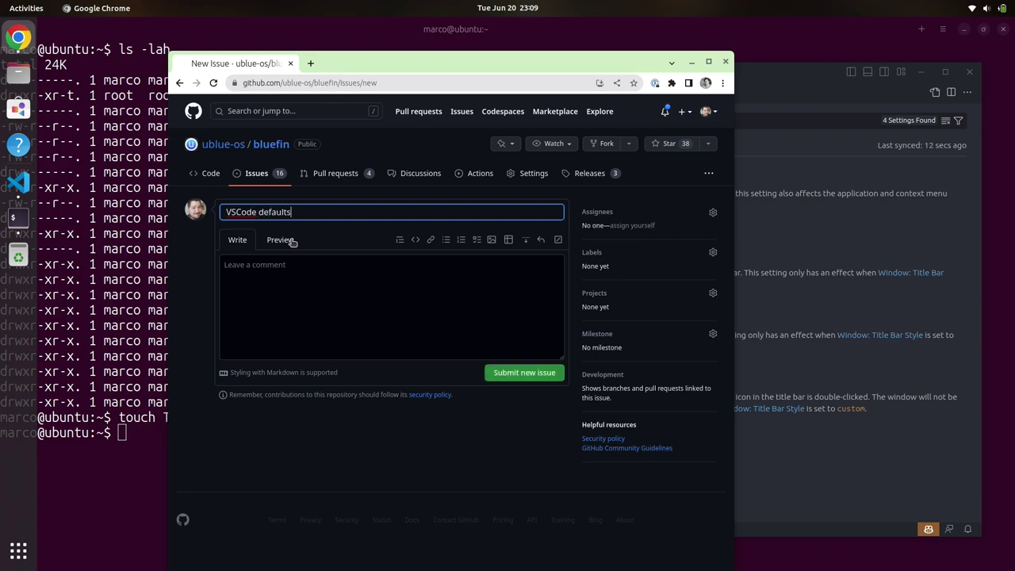
text( to investigate)
key(Tab)
key(Tab)
click(305, 284)
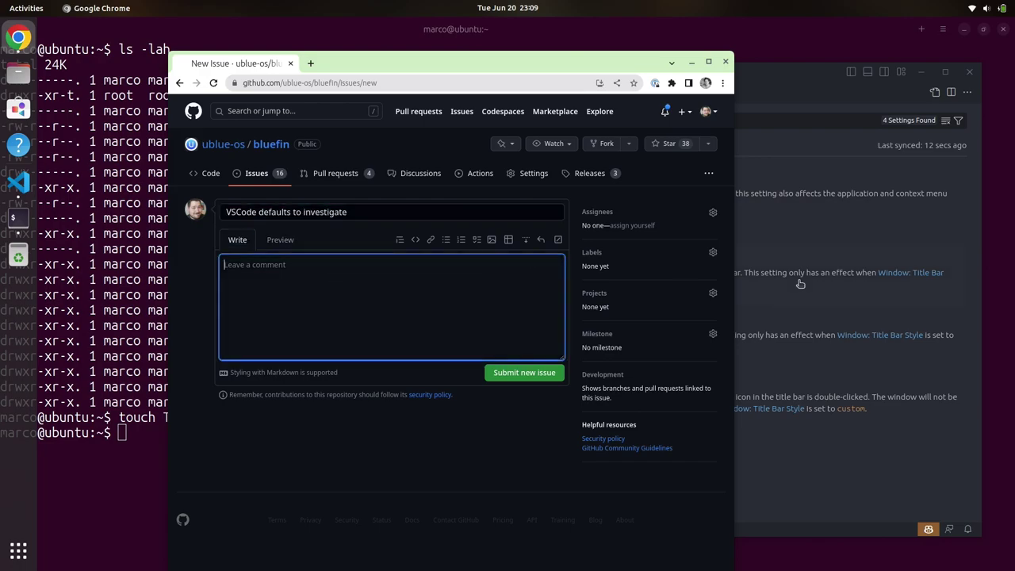
click(830, 248)
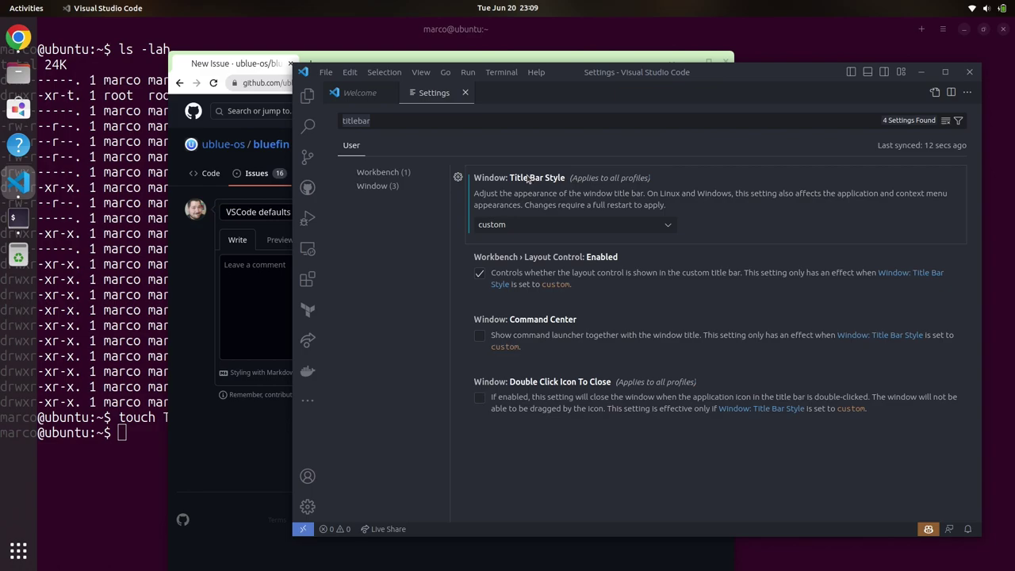
click(256, 298)
text(Wind)
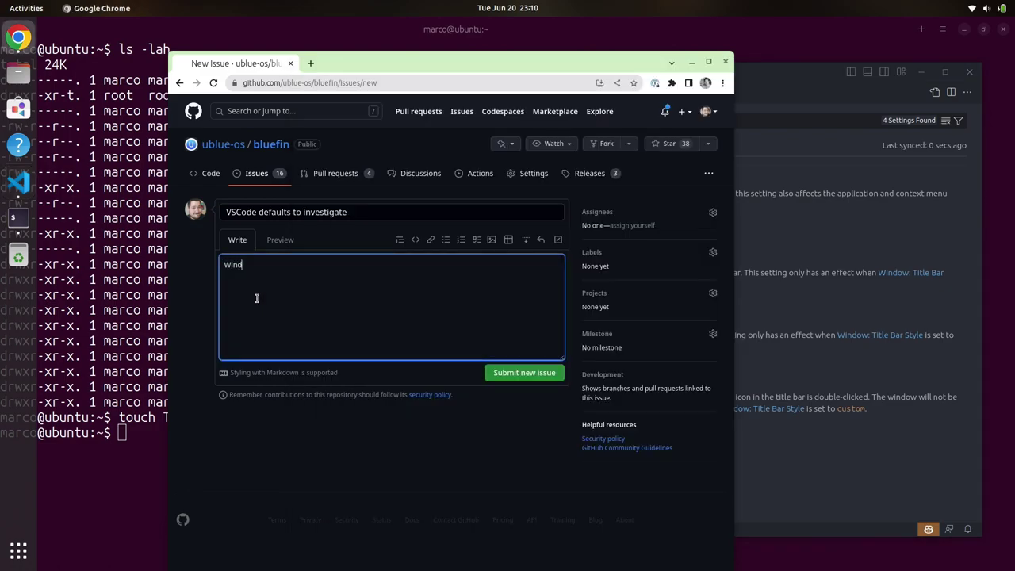
text(ow > Title Bar Style (custom))
click(538, 373)
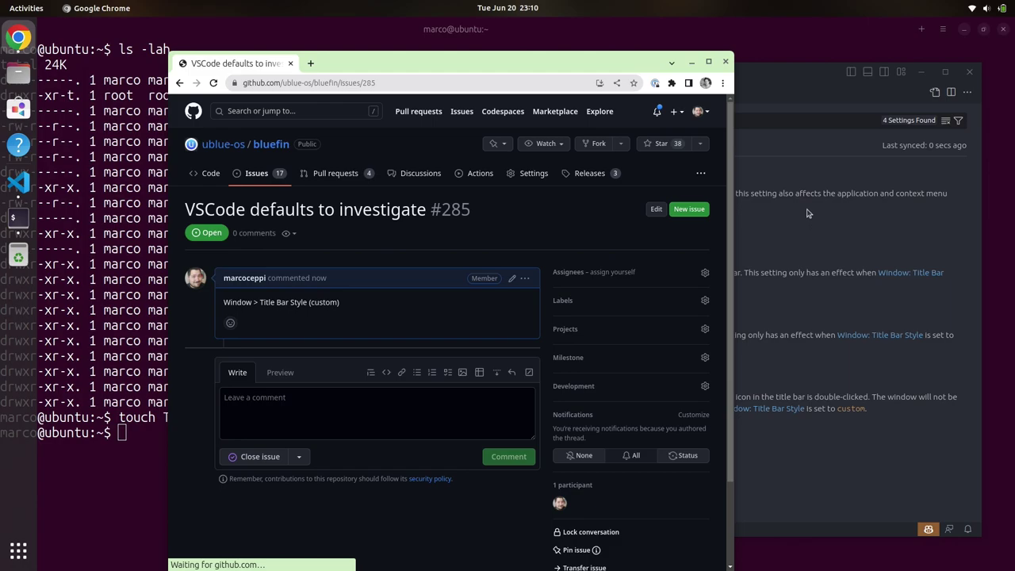
click(817, 181)
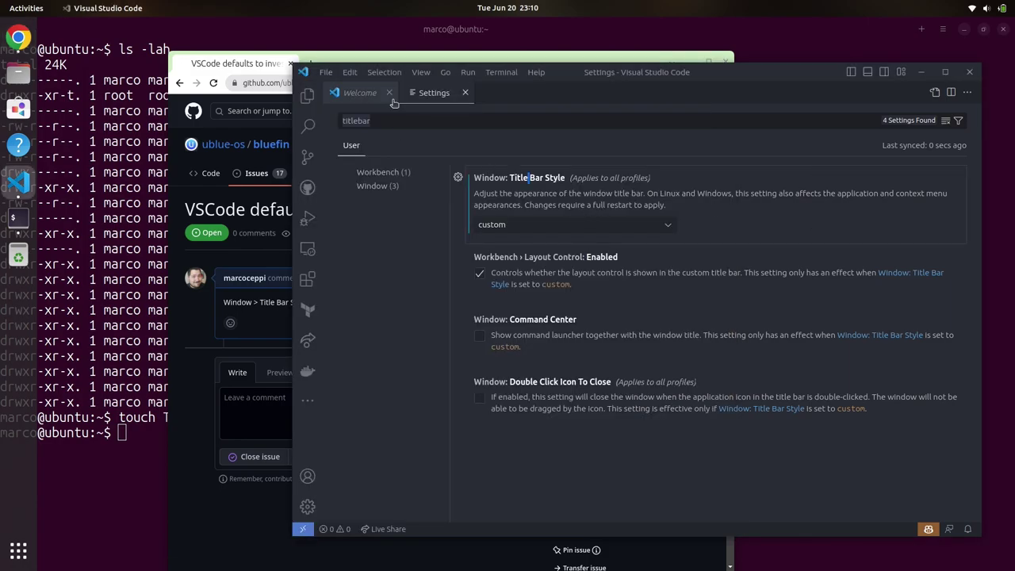
Close the Settings and Welcome tabs and open the Extensions view
click(466, 93)
click(389, 93)
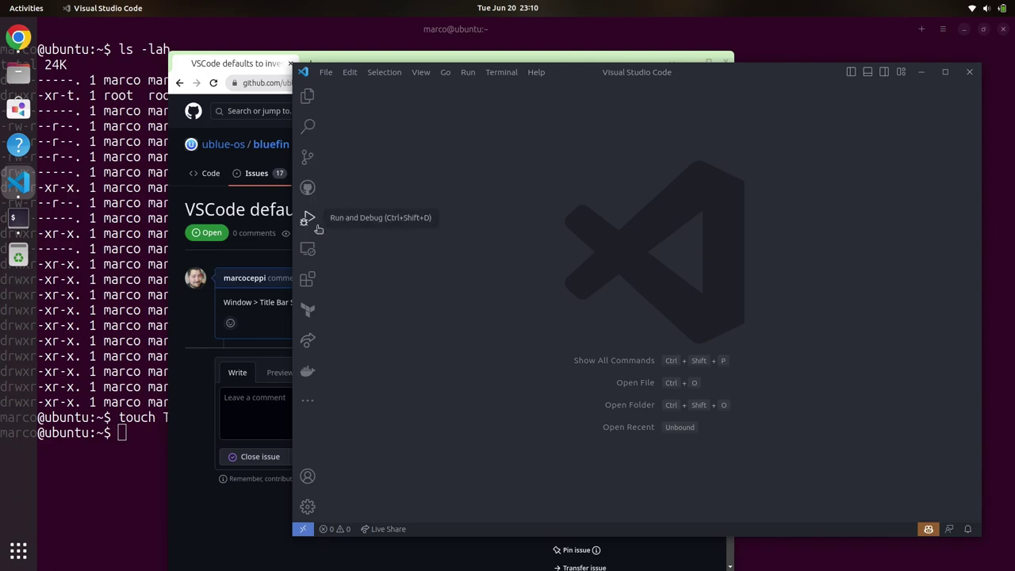
click(309, 282)
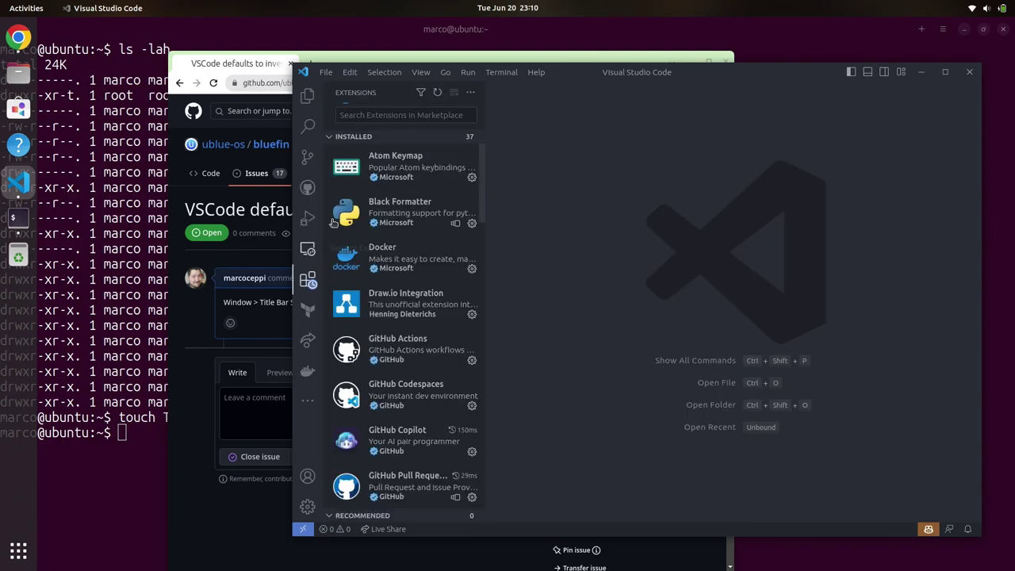
Try extension searches for 'devbo' and 'distro', then clear the search box
text(de)
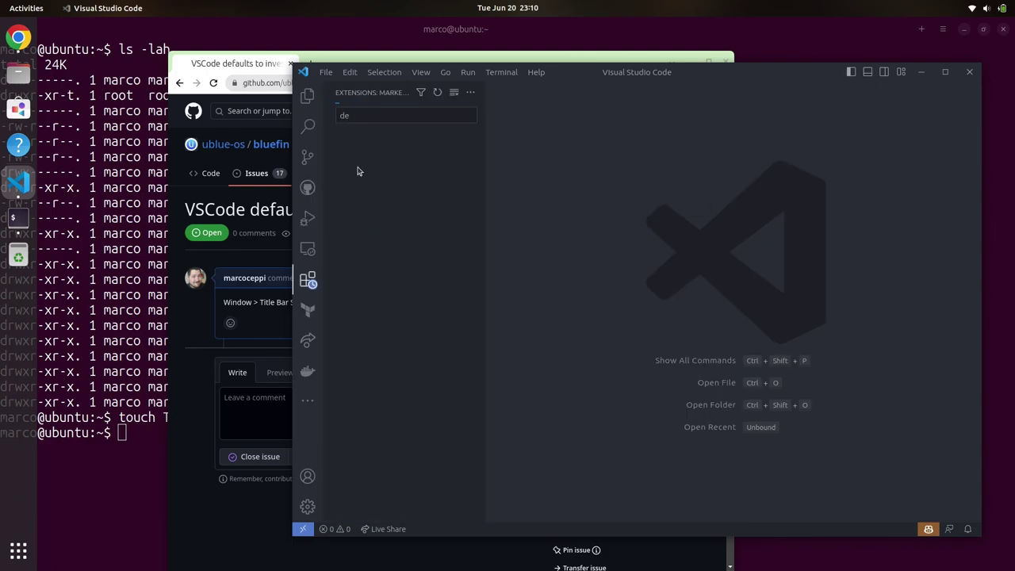
text(vbo)
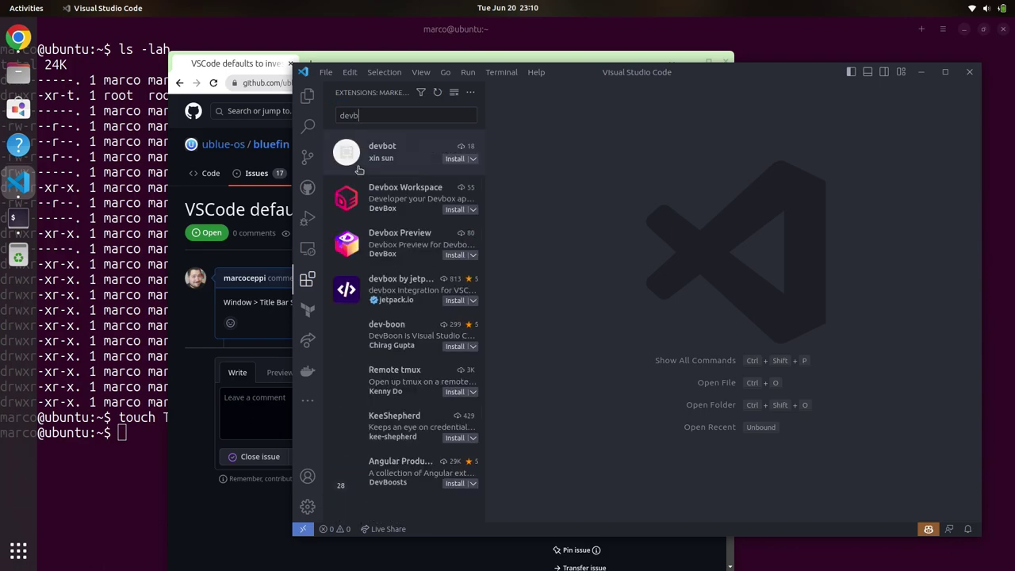
click(19, 217)
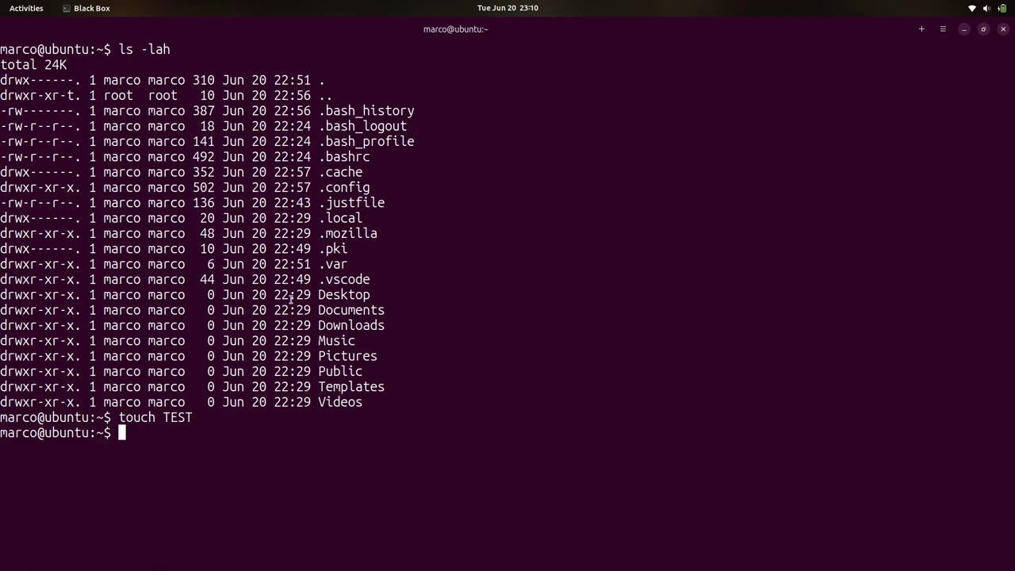
key(alt+Tab)
key(ctrl+a)
text(distro)
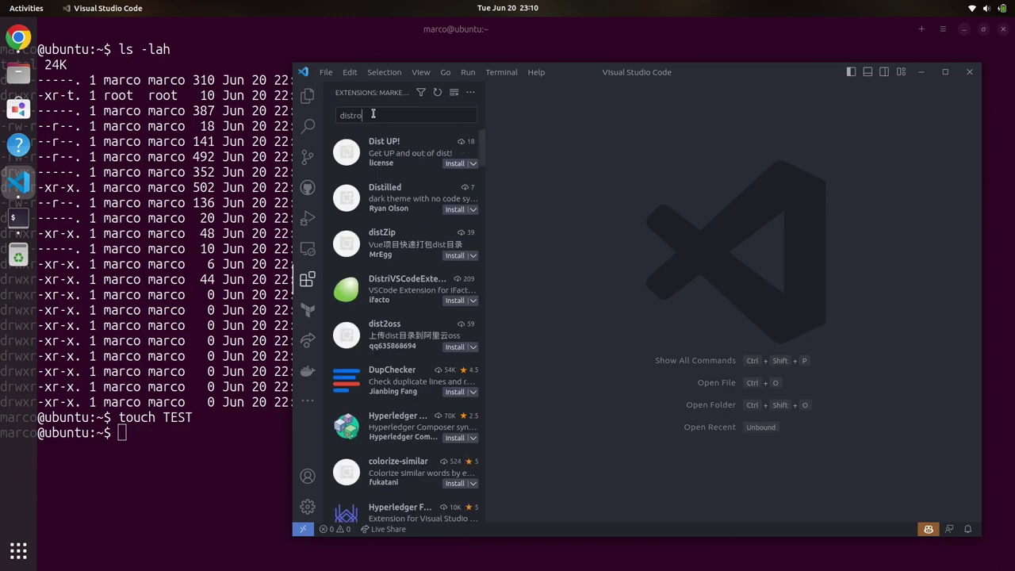
key(BackSpace)
key(BackSpace)
key(BackSpace)
key(BackSpace)
key(BackSpace)
key(BackSpace)
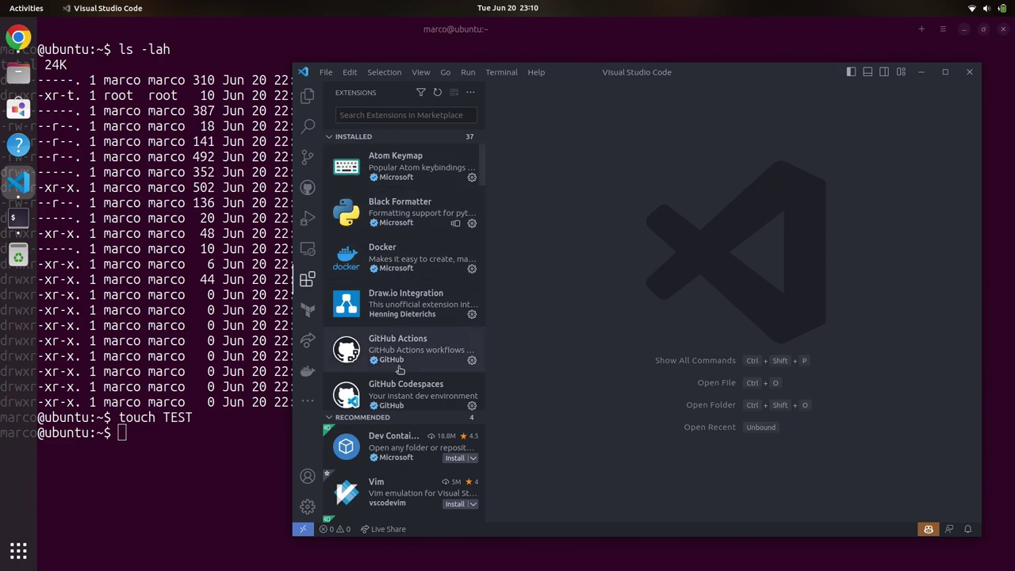
mouse_move(418, 433)
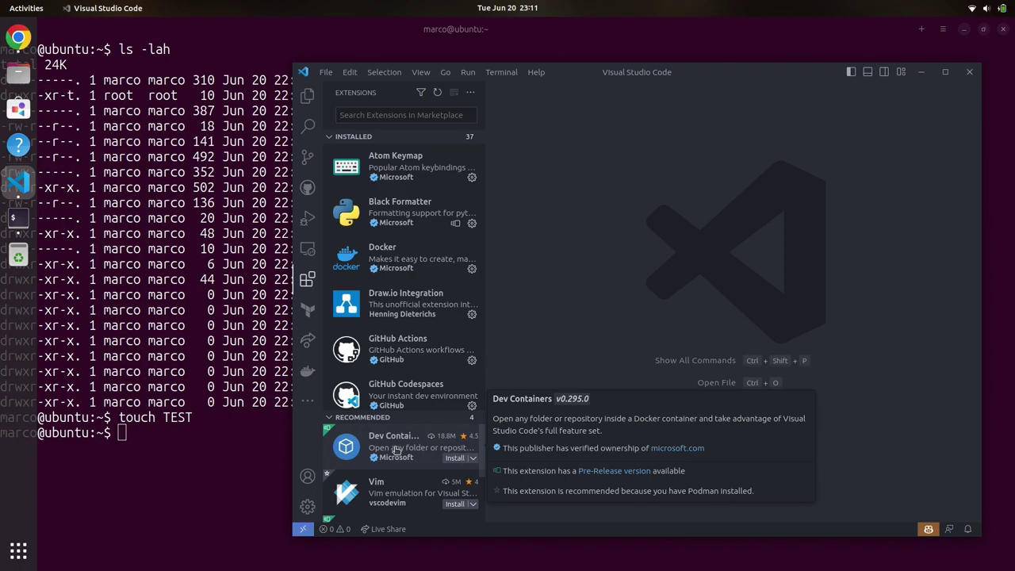
Search extensions for 'WSL' and open the WSL extension's details page
text(WSL)
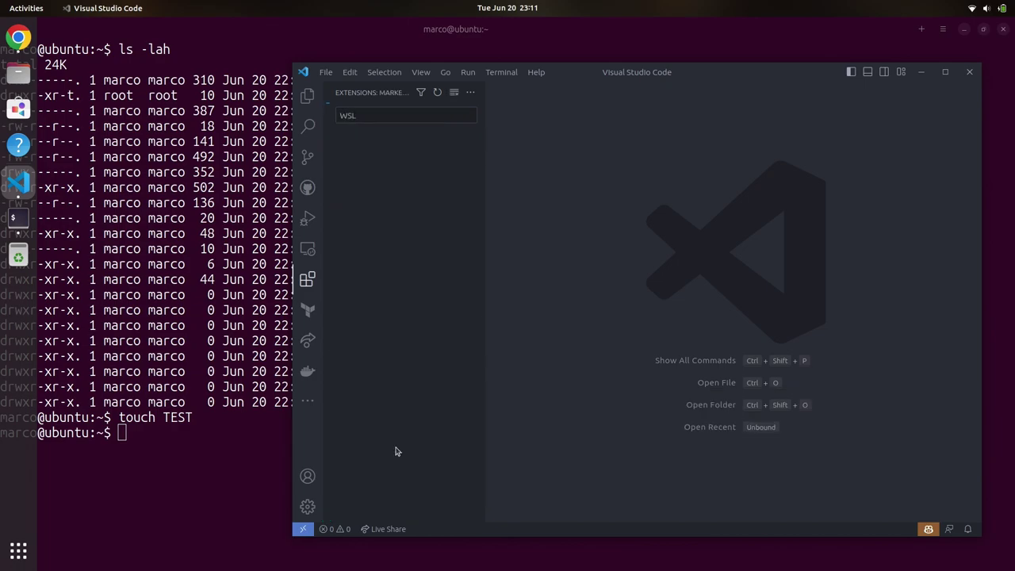
click(422, 149)
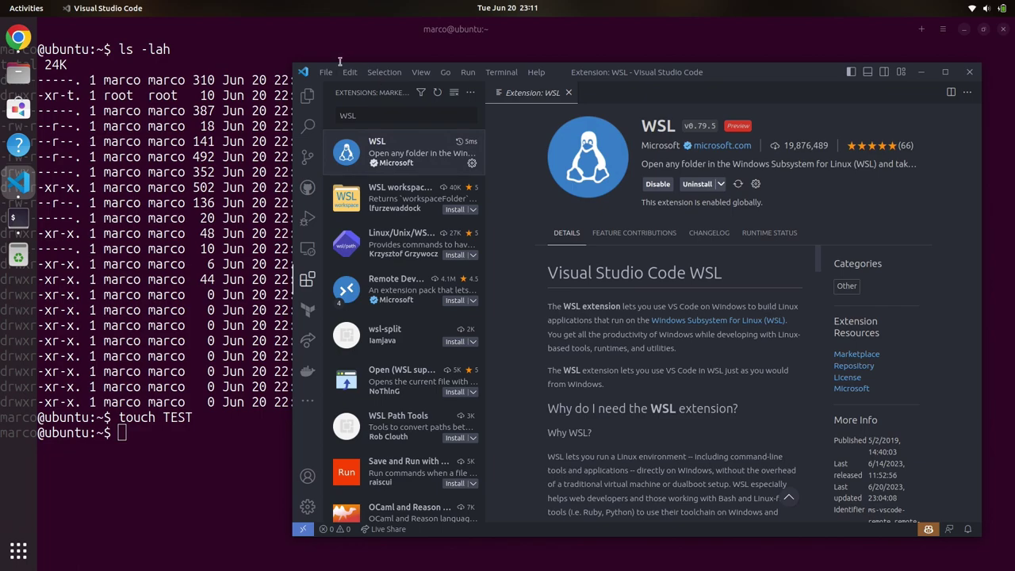
click(294, 537)
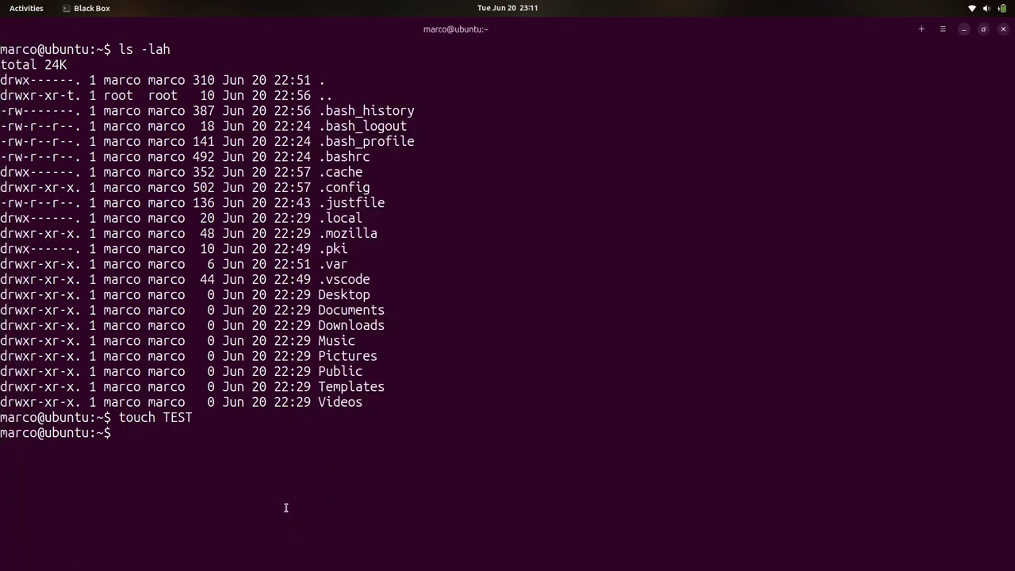
key(alt+Tab)
Show the remote window options, then open a new Chrome tab
click(305, 529)
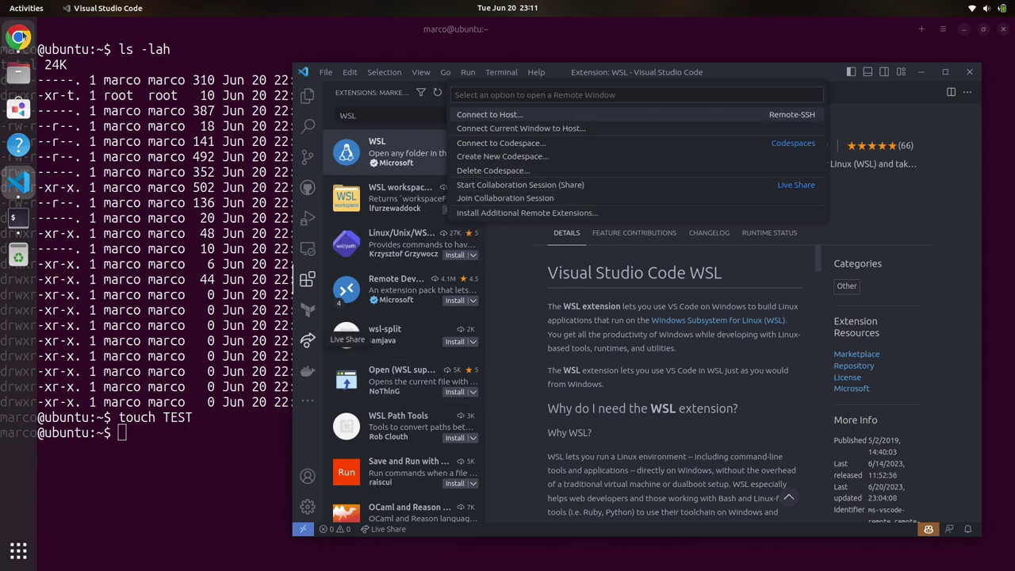
click(18, 37)
key(ctrl+t)
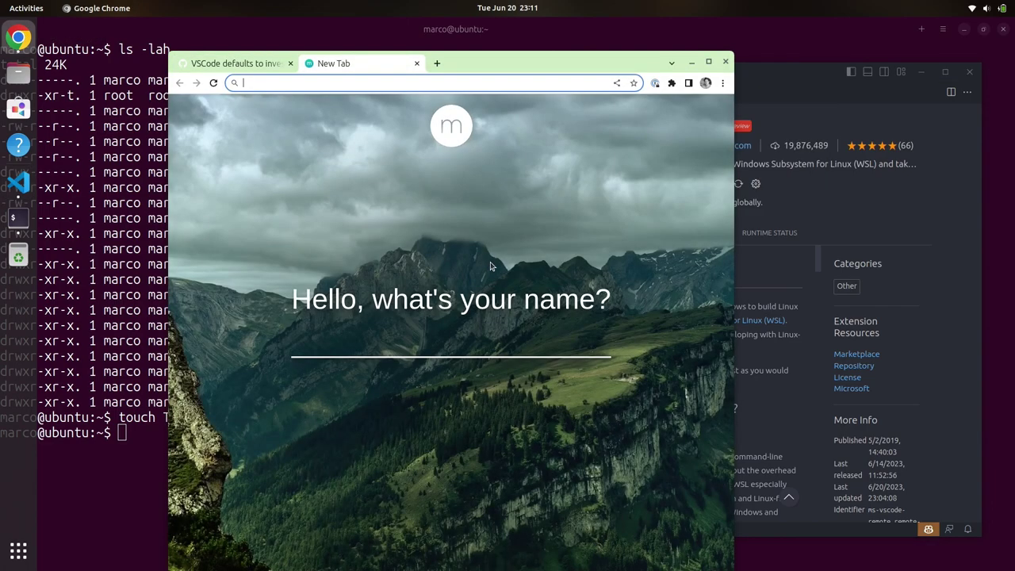
Search the web for the developer's name plus 'visual studio toolbox'
text(own)
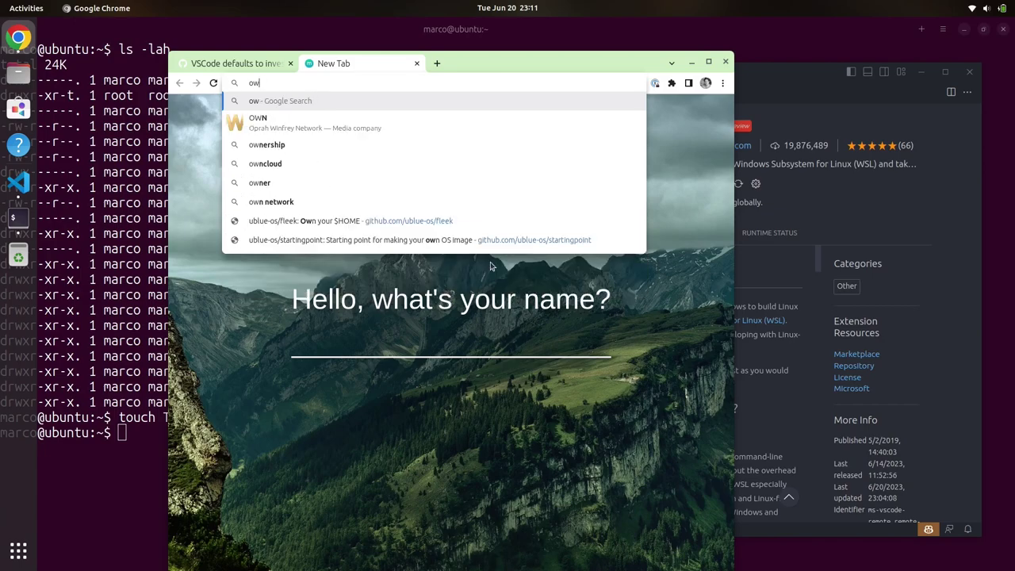
key(BackSpace)
text(en taylor di)
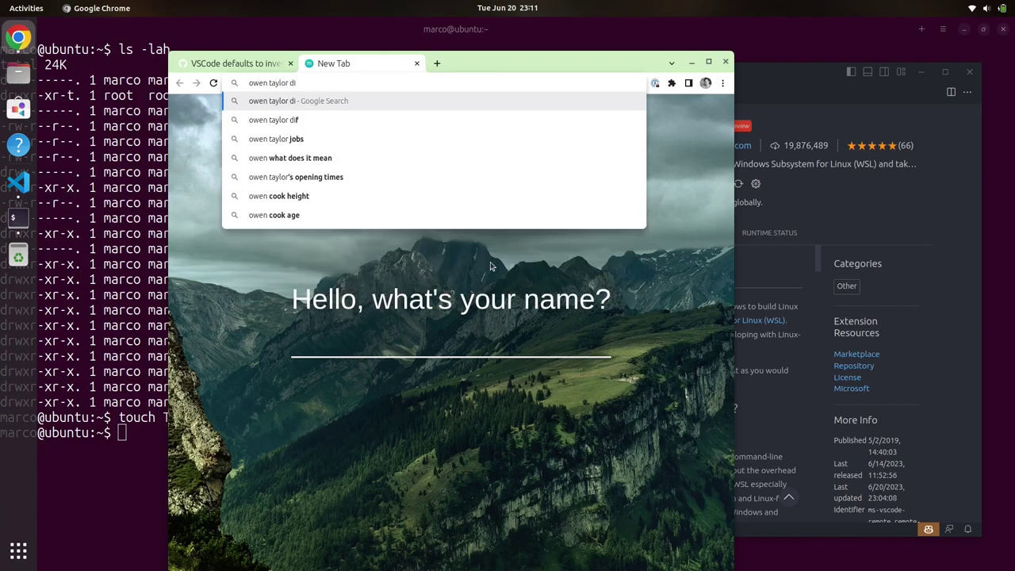
key(BackSpace)
key(BackSpace)
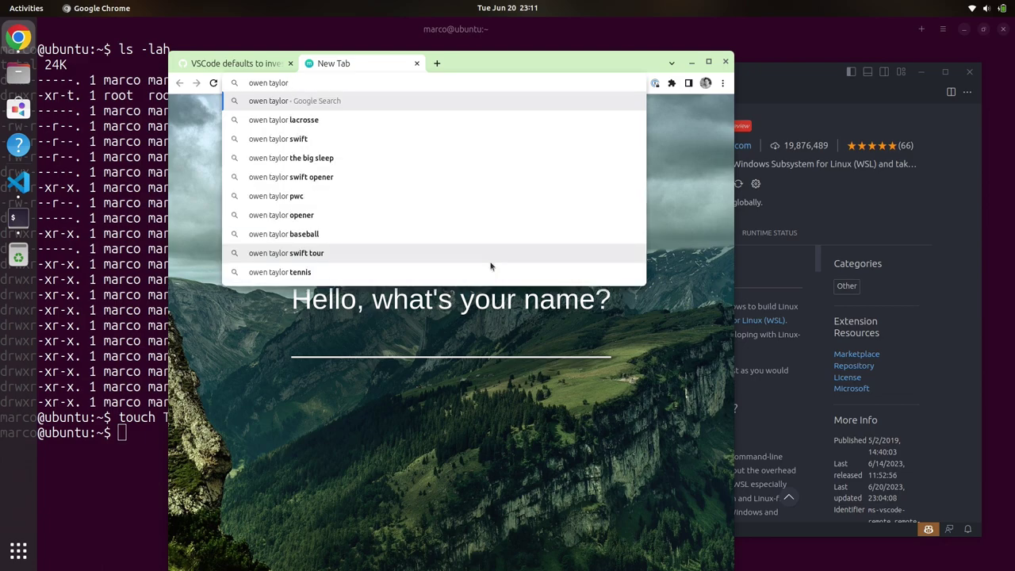
text(visu)
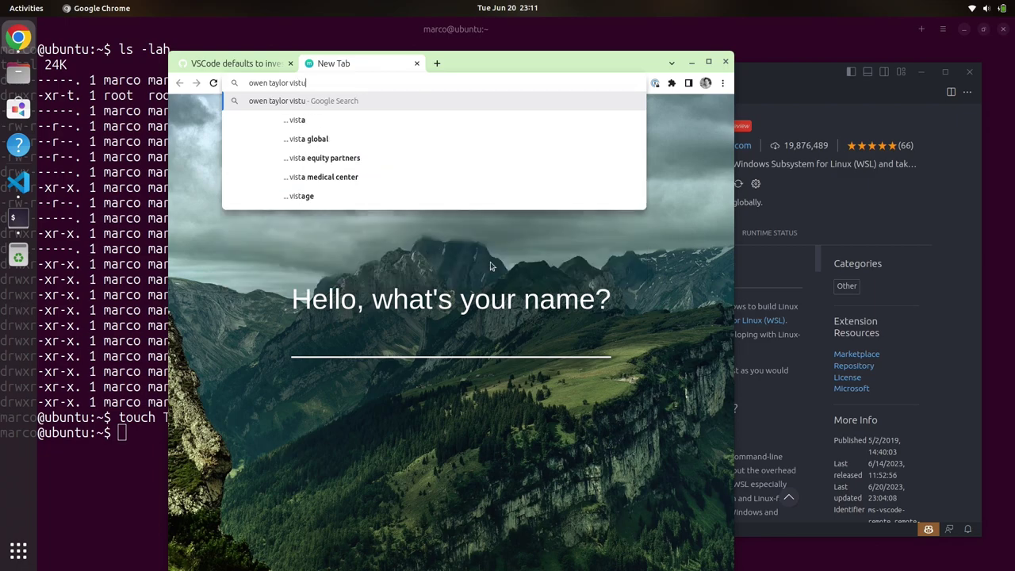
text(al stu)
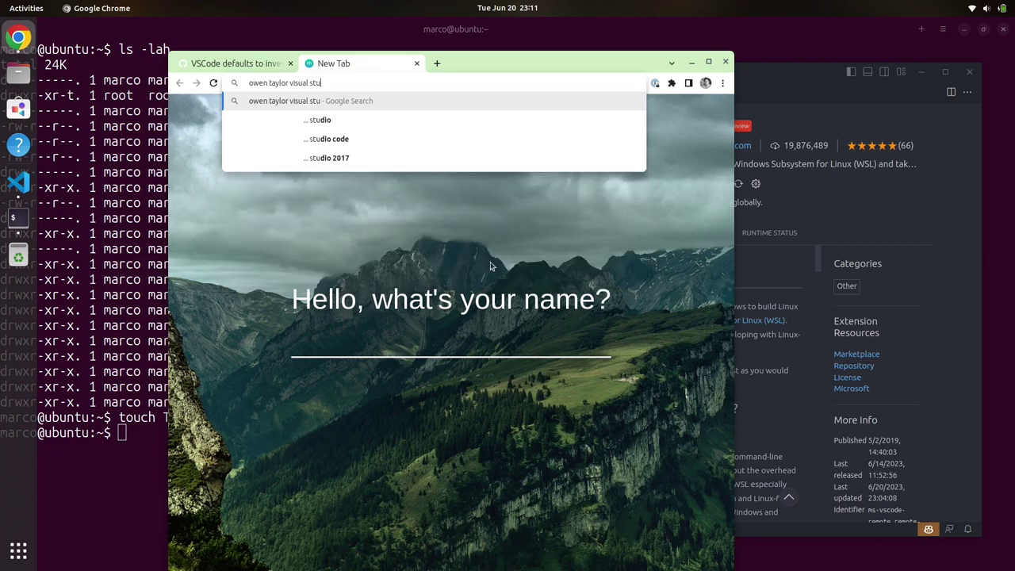
text(dio toolbox)
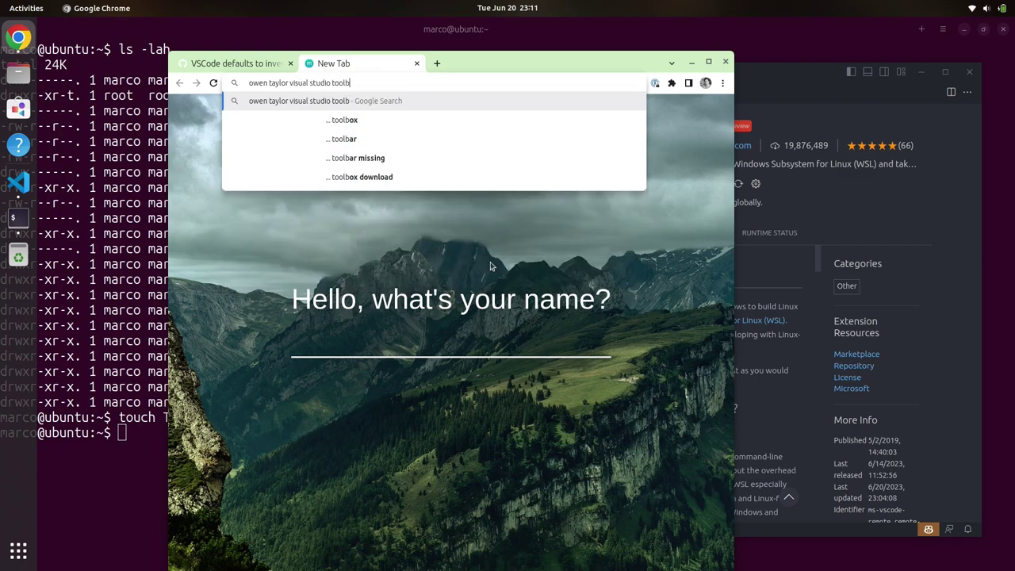
key(Return)
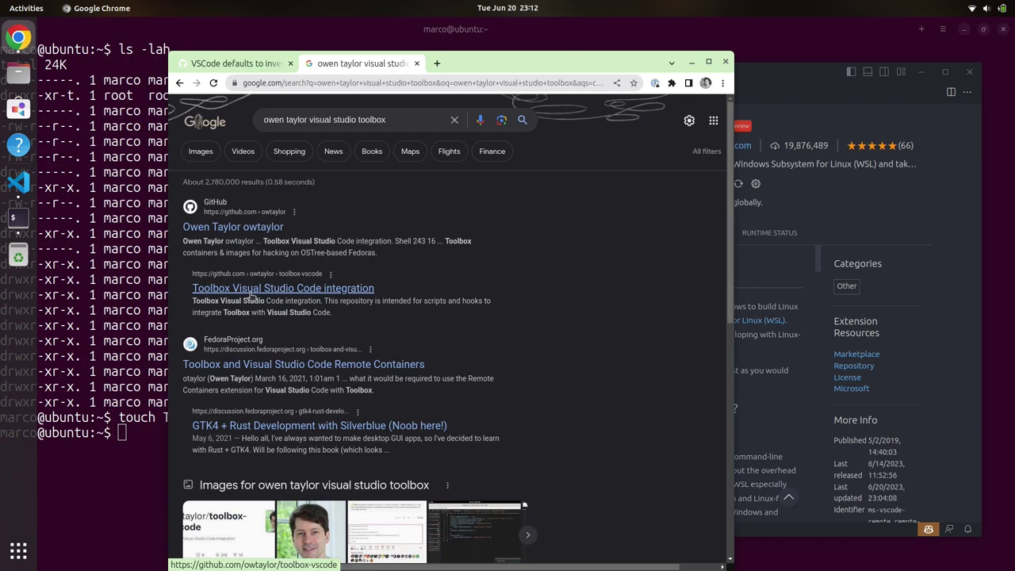
Open the toolbox-vscode repository and read down through its README
click(251, 291)
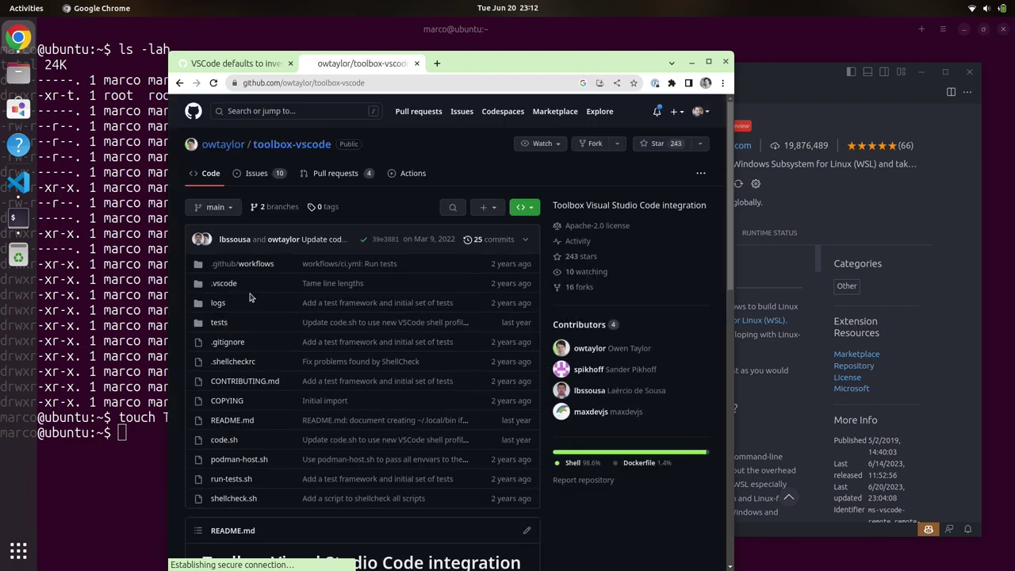
scroll(350, 317, down, 8)
scroll(350, 317, up, 5)
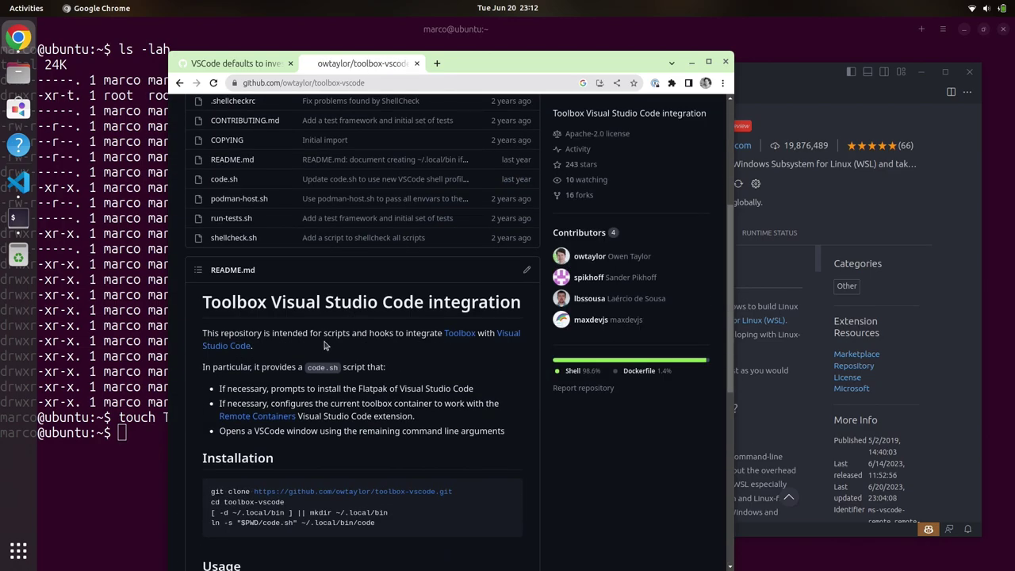
triple_click(324, 345)
click(323, 345)
scroll(324, 344, down, 2)
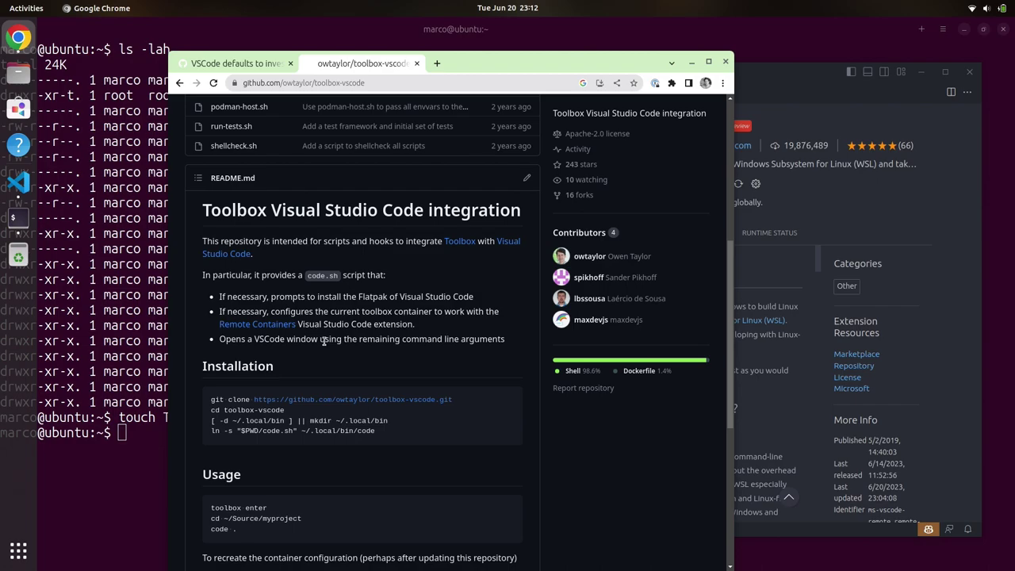
scroll(323, 340, down, 1)
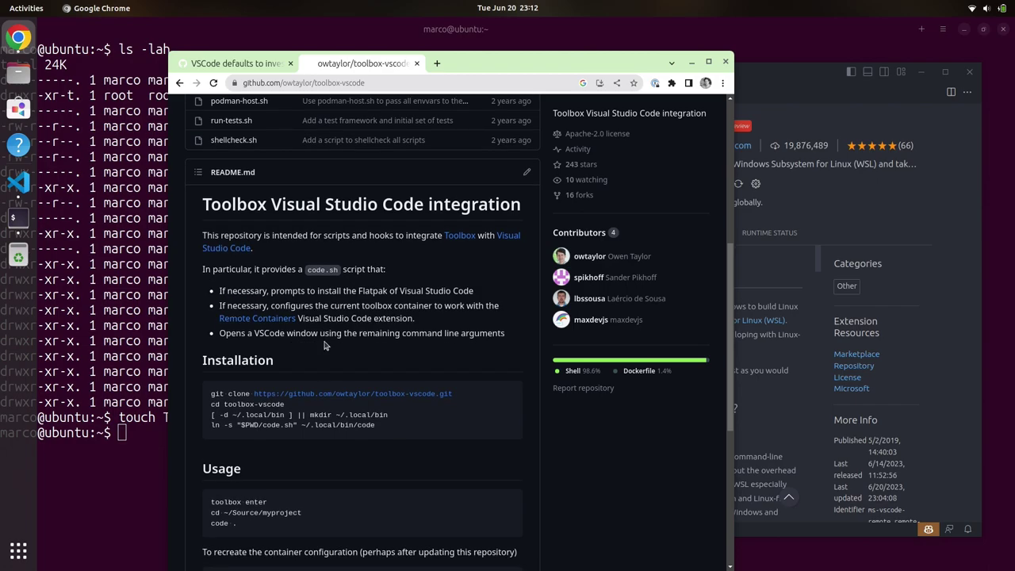
scroll(323, 345, down, 2)
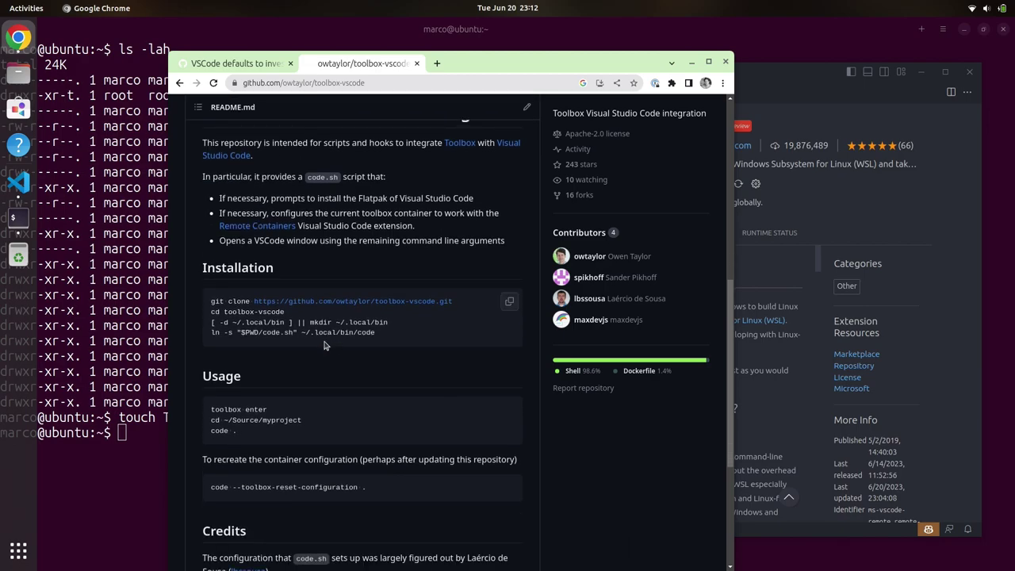
scroll(323, 345, down, 3)
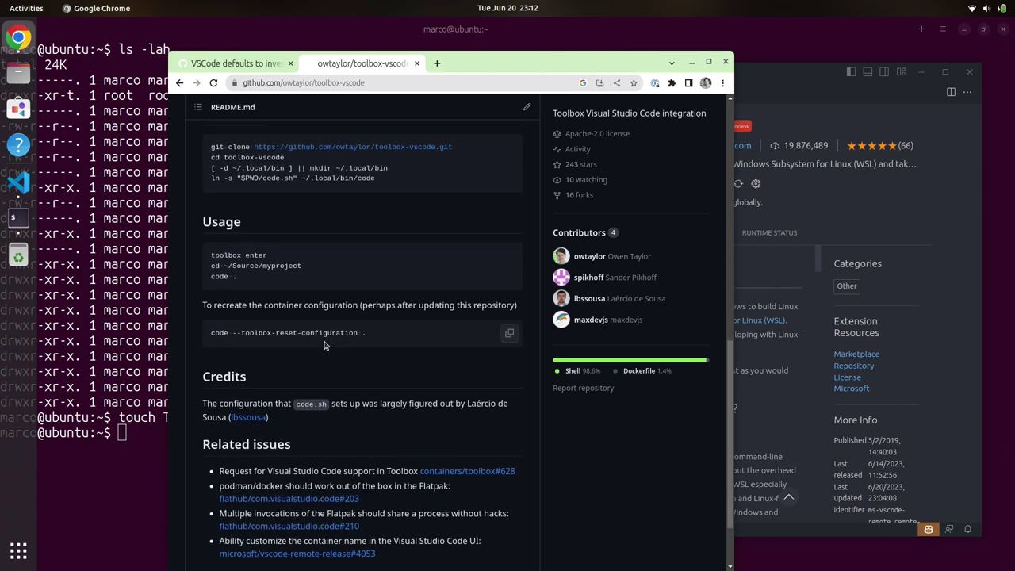
scroll(324, 344, down, 2)
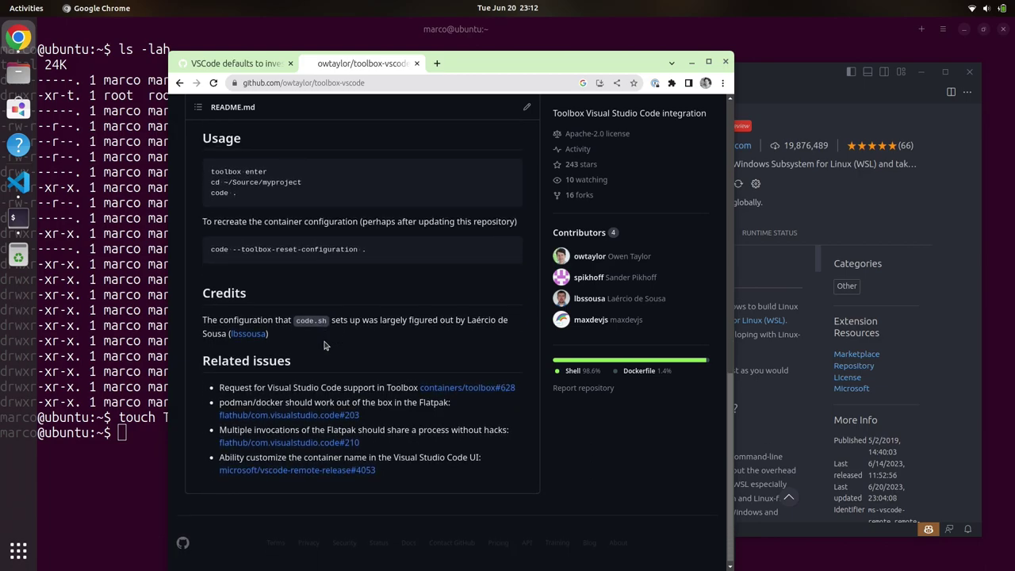
Go back to the issue #285 tab in Chrome
click(854, 224)
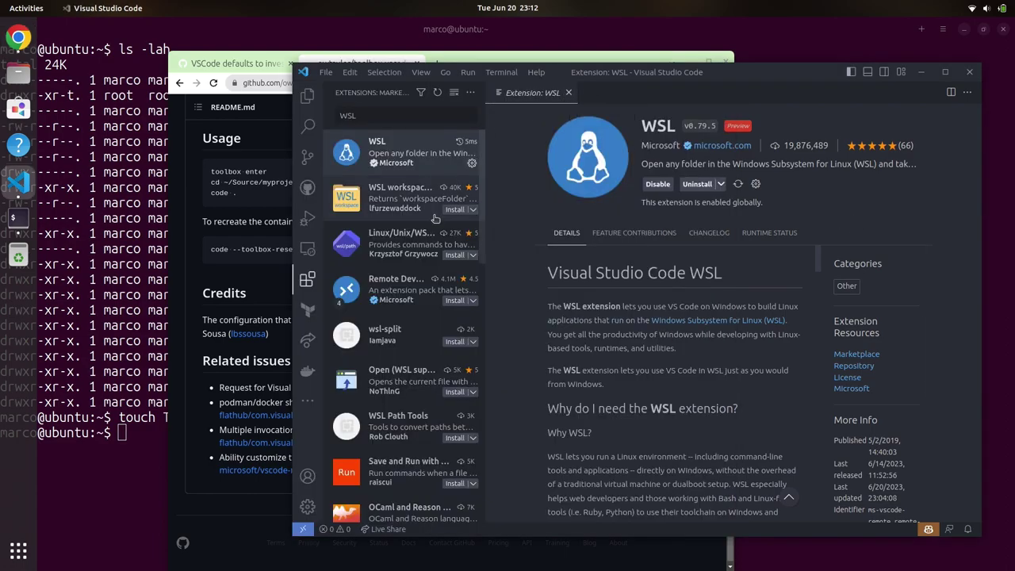
click(222, 248)
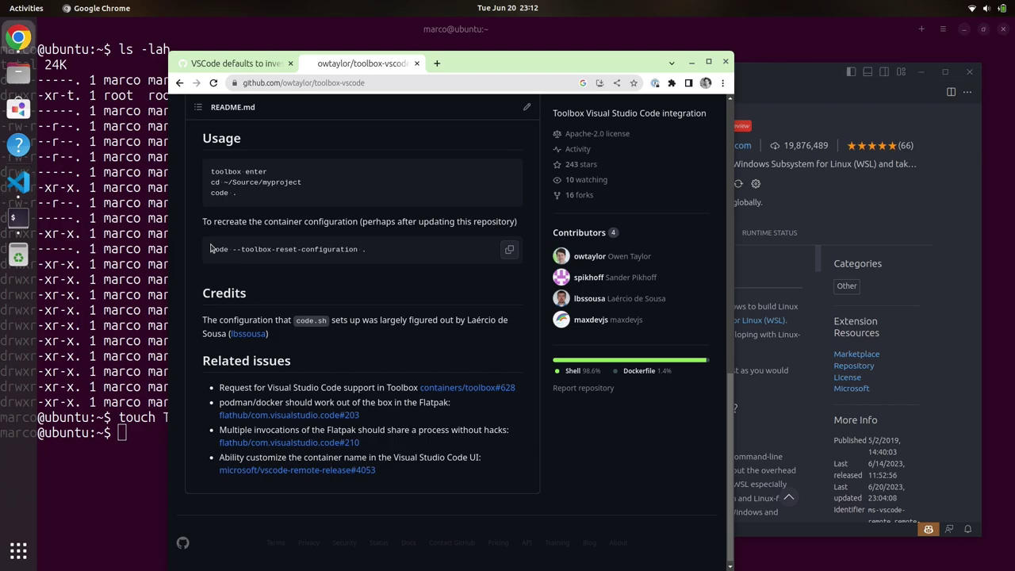
scroll(210, 248, up, 15)
click(236, 63)
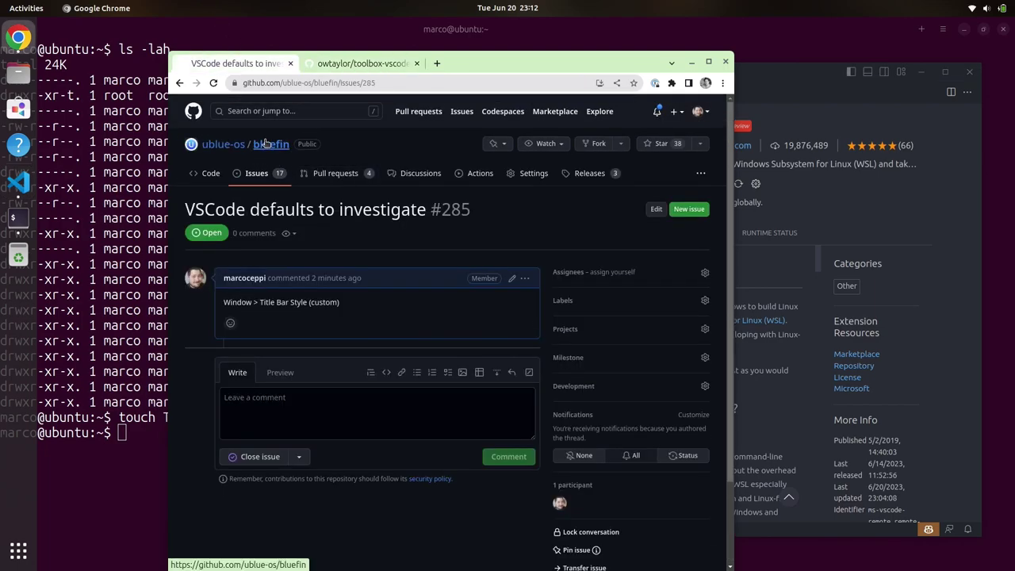
Open the ublue-os organization's Discussions page in a new tab via the bluefin repo
middle_click(266, 143)
key(ctrl+Tab)
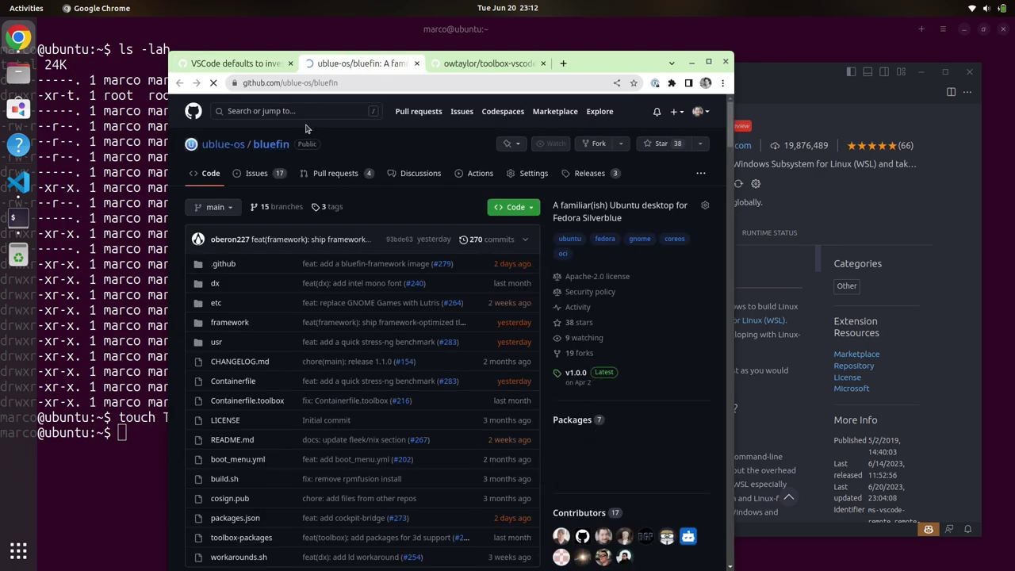
click(222, 147)
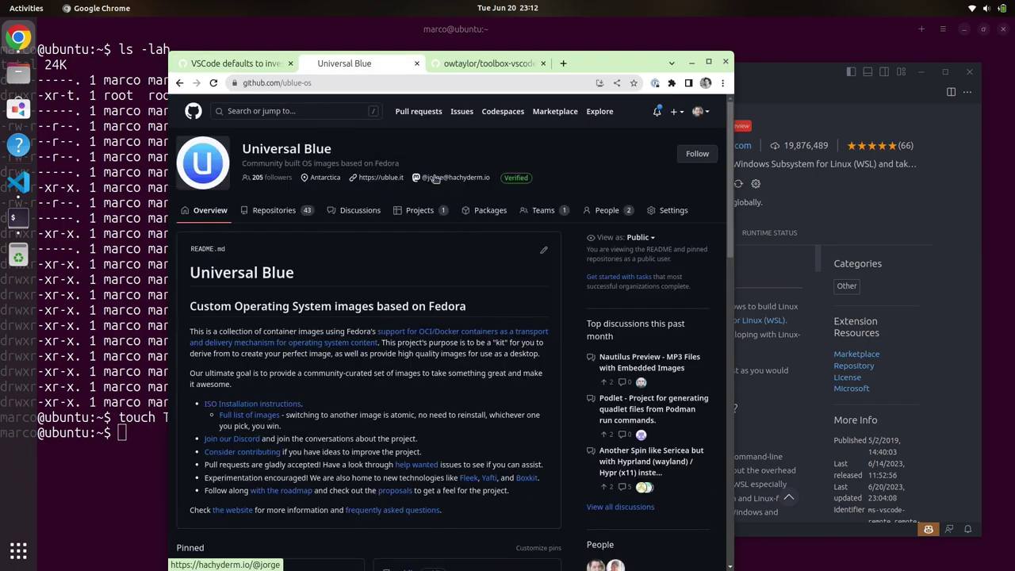
click(362, 211)
Zoom the page to 110% and maximize the Chrome window
key(ctrl+plus)
drag(734, 238, 860, 250)
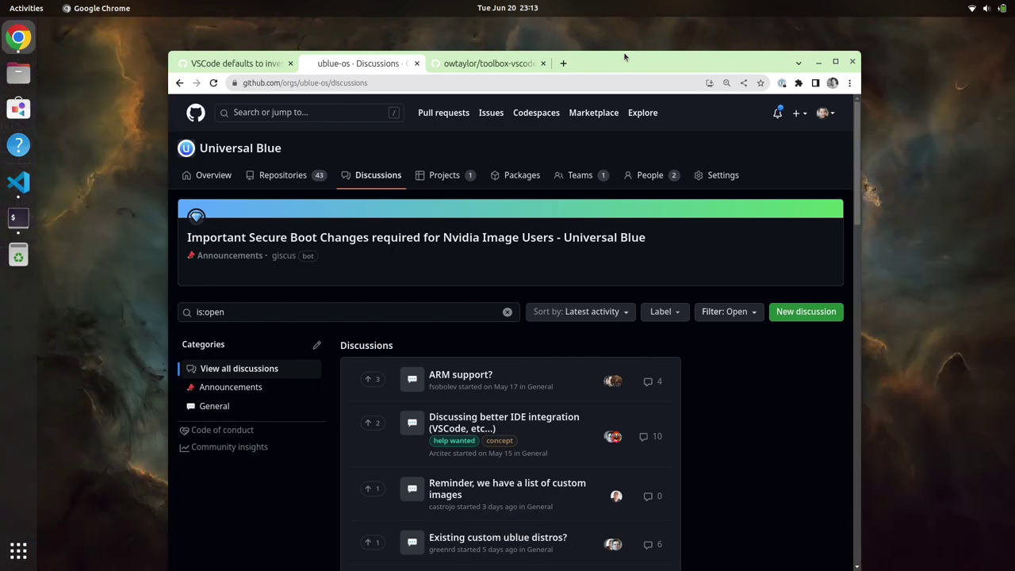
double_click(623, 61)
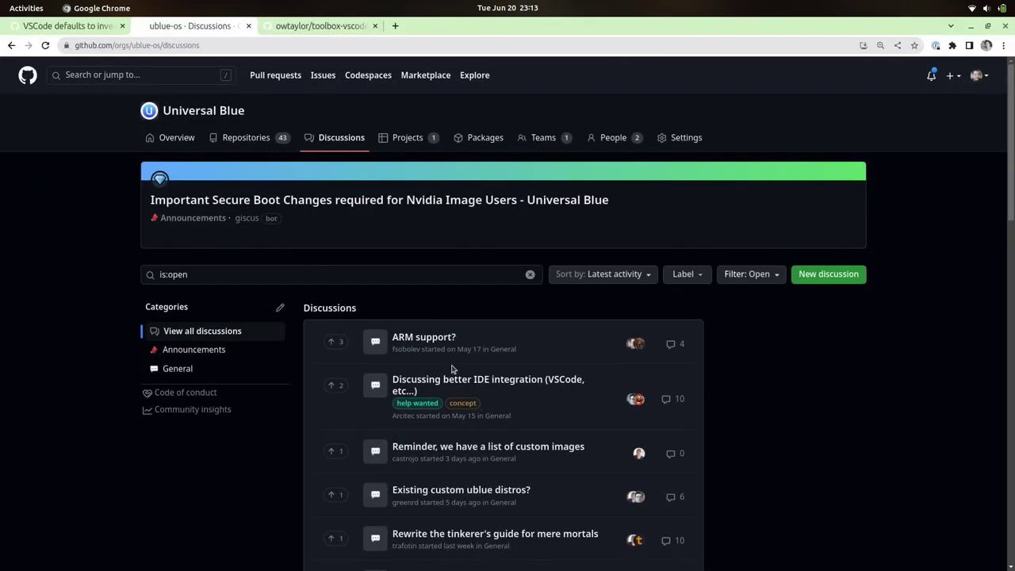
Open discussion #155 'Discussing better IDE integration (VSCode, etc...)' and read every comment
click(456, 381)
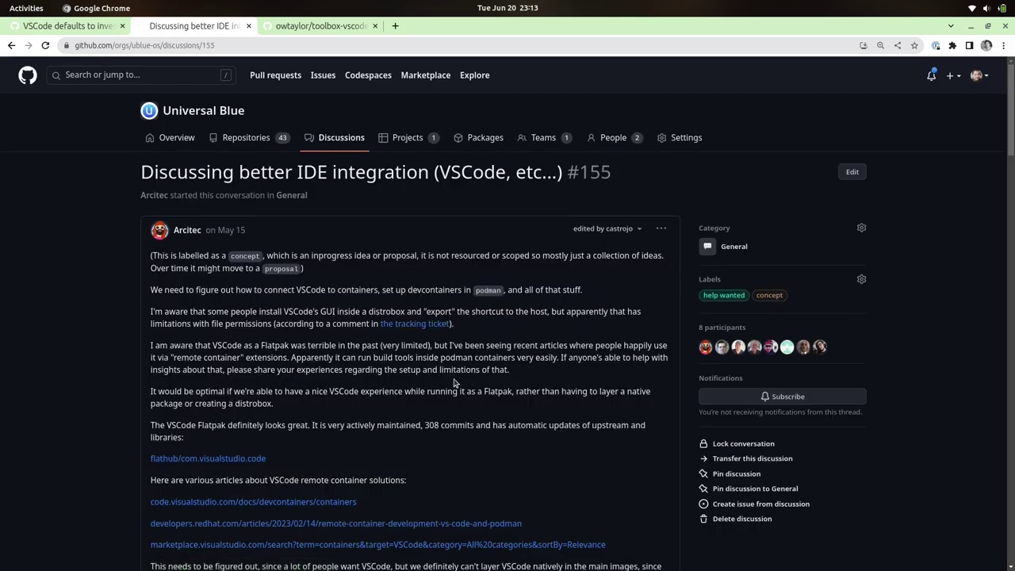
scroll(367, 333, down, 3)
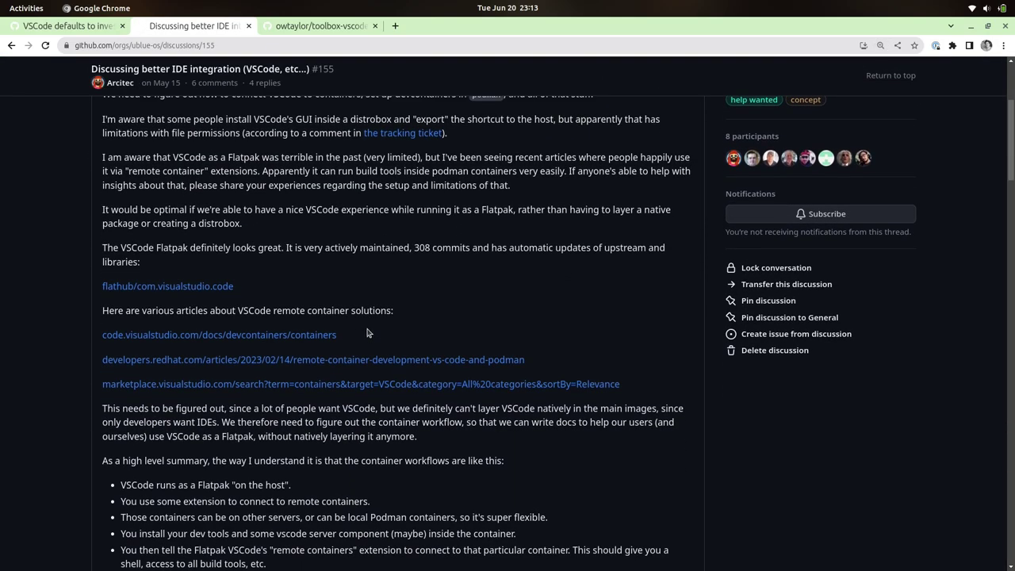
scroll(367, 333, down, 3)
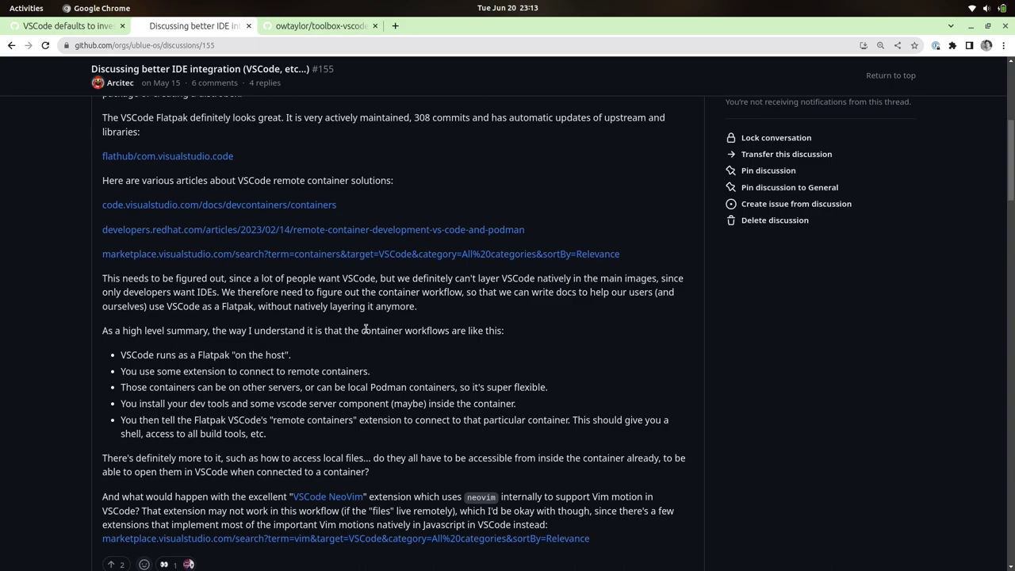
scroll(361, 279, down, 5)
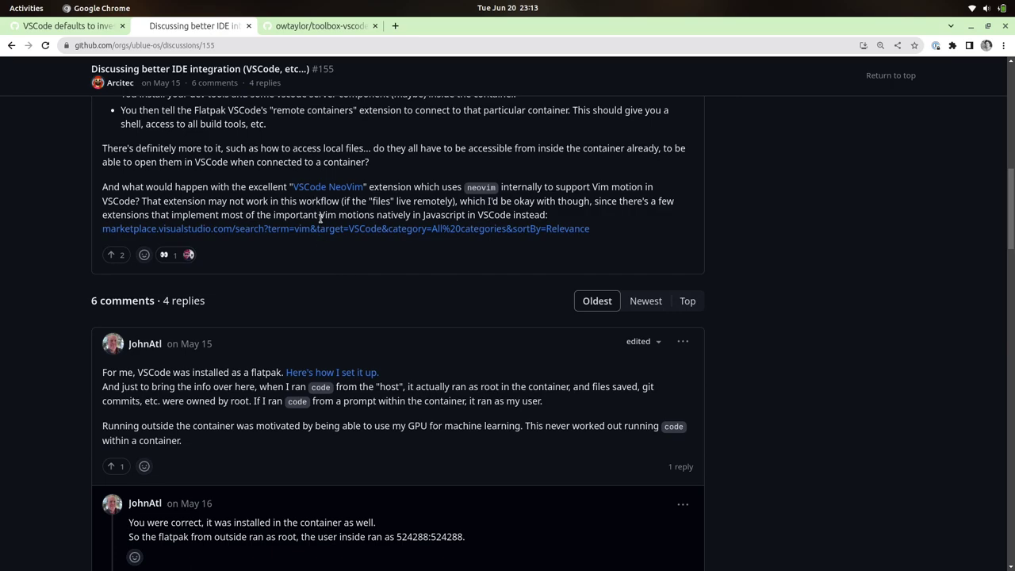
key(ctrl+alt+Right)
key(ctrl+alt+Left)
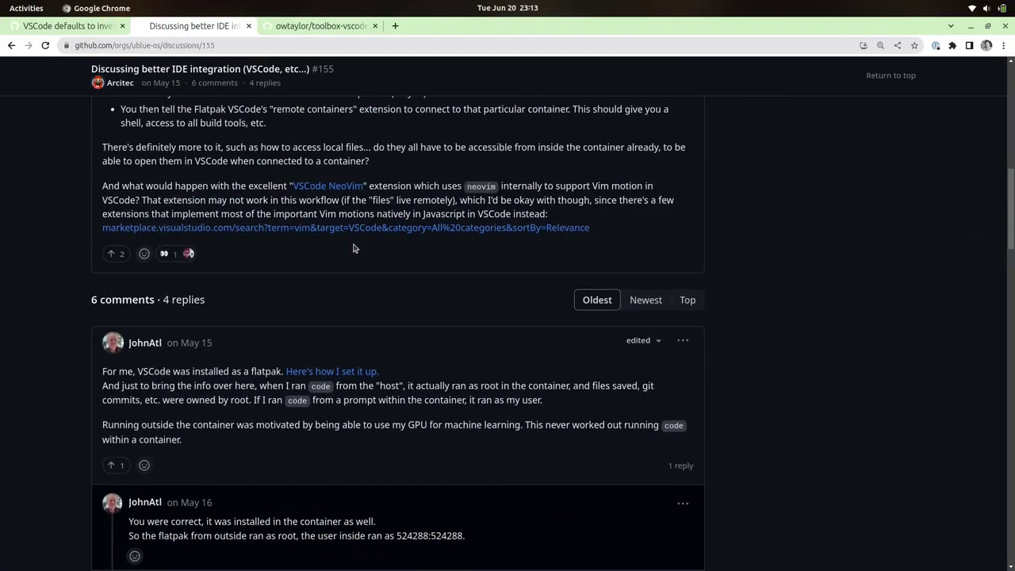
scroll(354, 246, down, 4)
scroll(354, 246, up, 3)
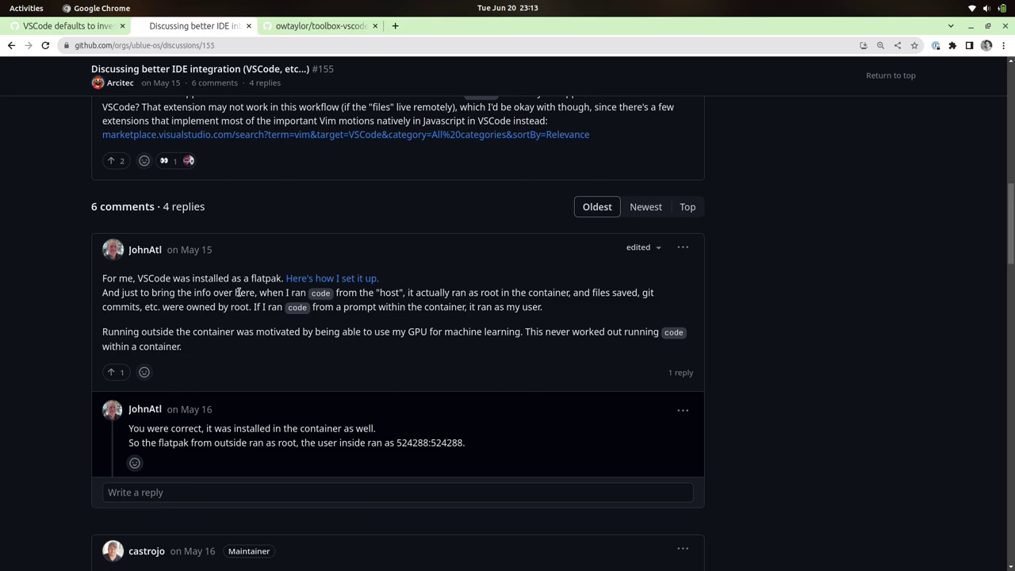
scroll(242, 328, down, 4)
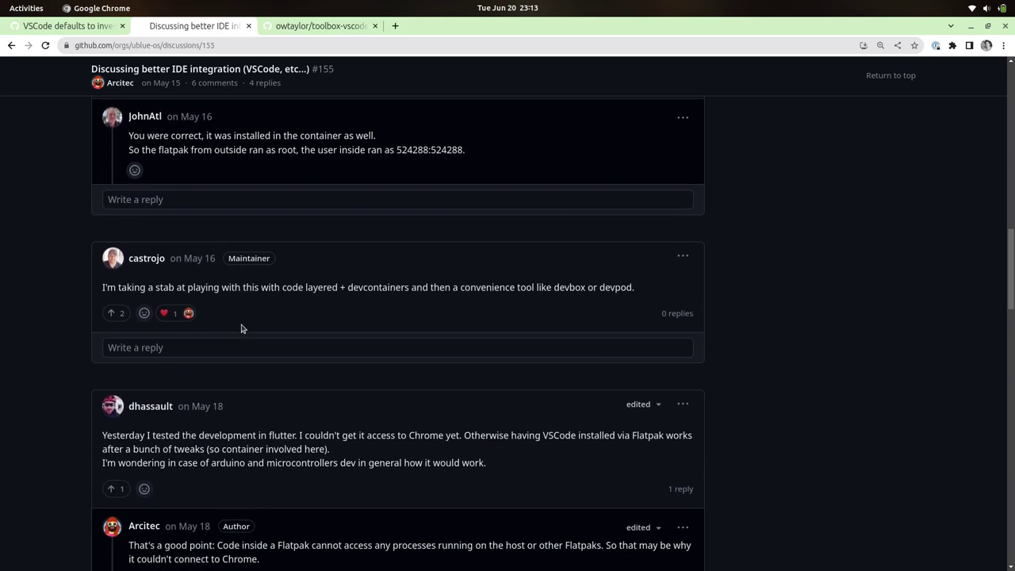
scroll(243, 329, down, 1)
scroll(243, 328, down, 1)
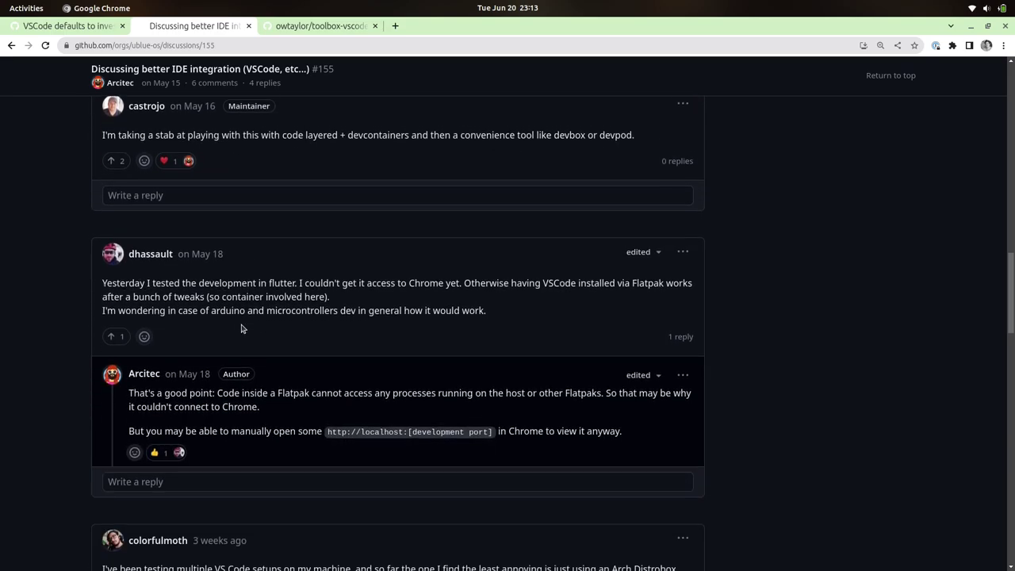
scroll(243, 329, down, 3)
scroll(241, 325, down, 1)
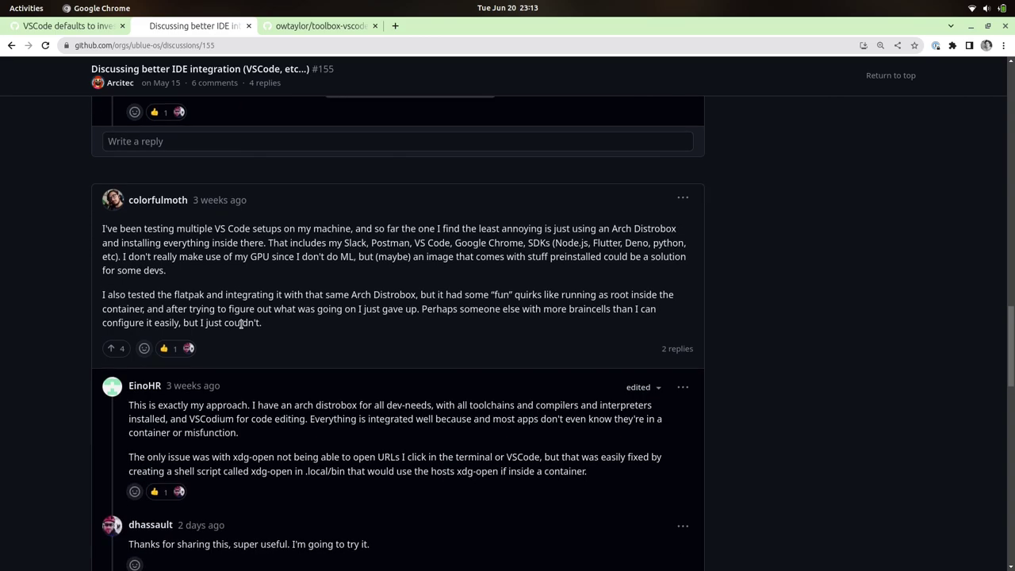
scroll(241, 325, down, 3)
scroll(242, 325, down, 2)
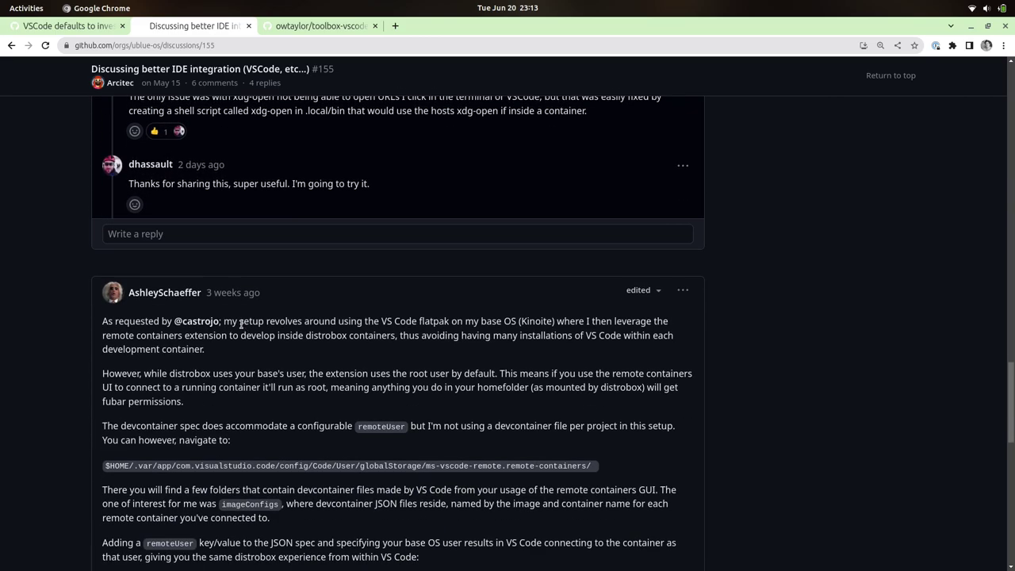
scroll(241, 324, down, 1)
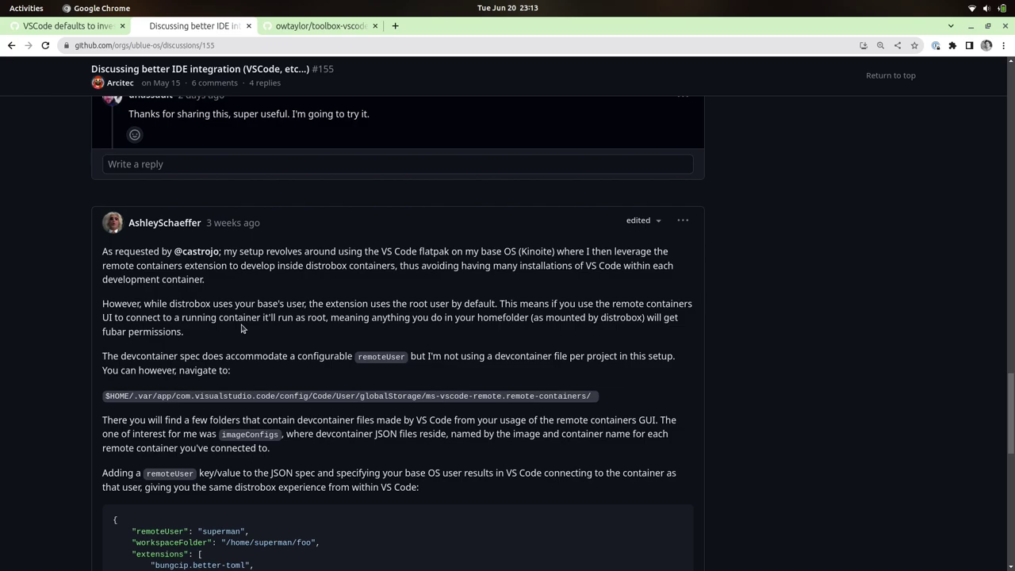
scroll(242, 329, down, 1)
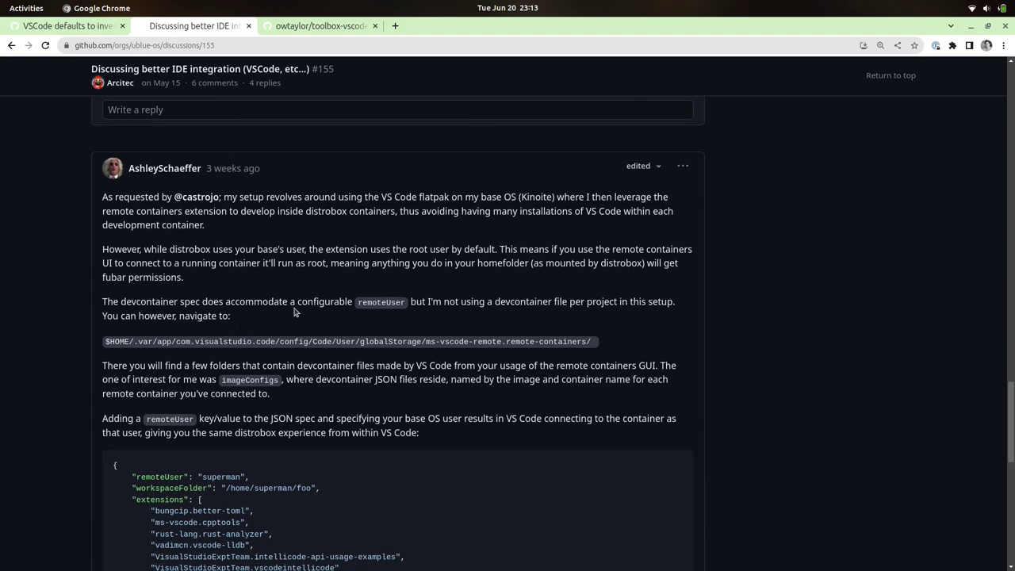
scroll(294, 312, down, 3)
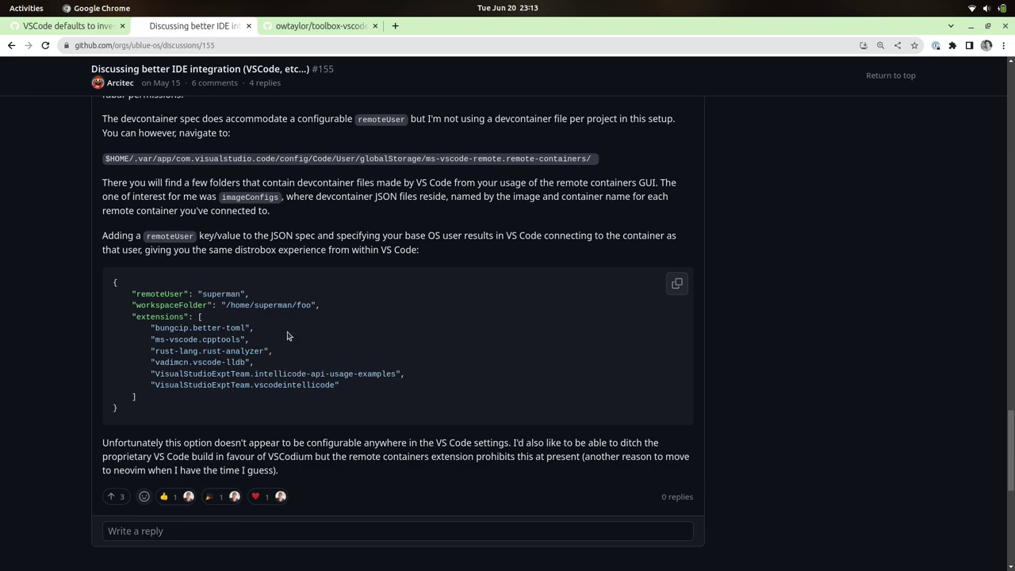
scroll(288, 336, down, 1)
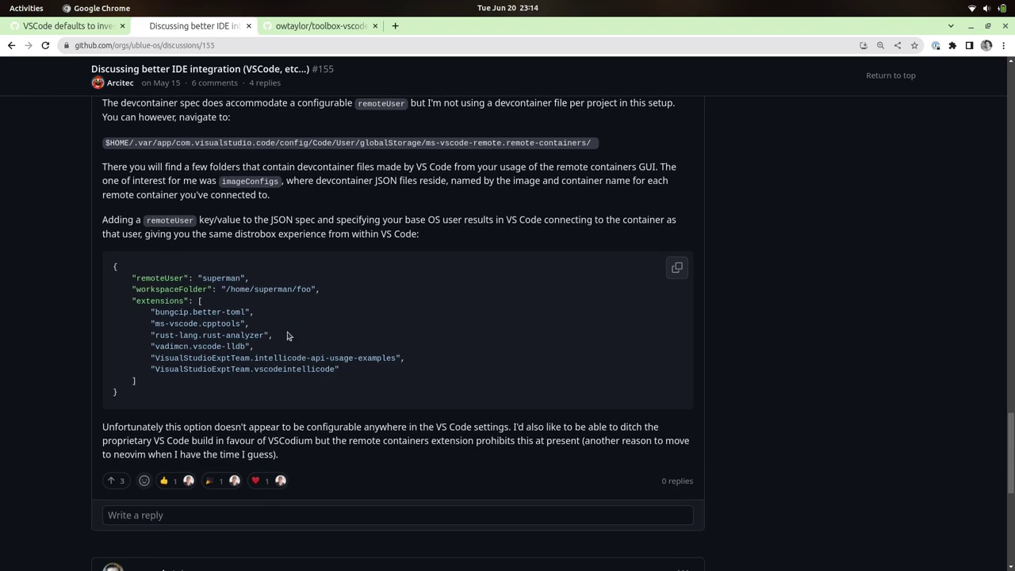
scroll(288, 336, down, 7)
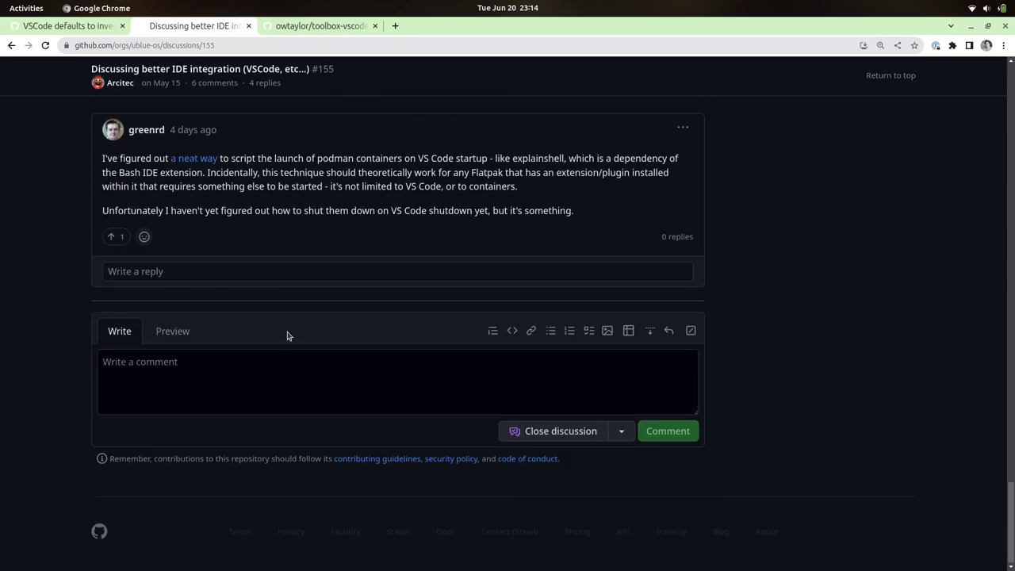
scroll(288, 335, up, 2)
scroll(287, 334, up, 3)
scroll(288, 335, down, 1)
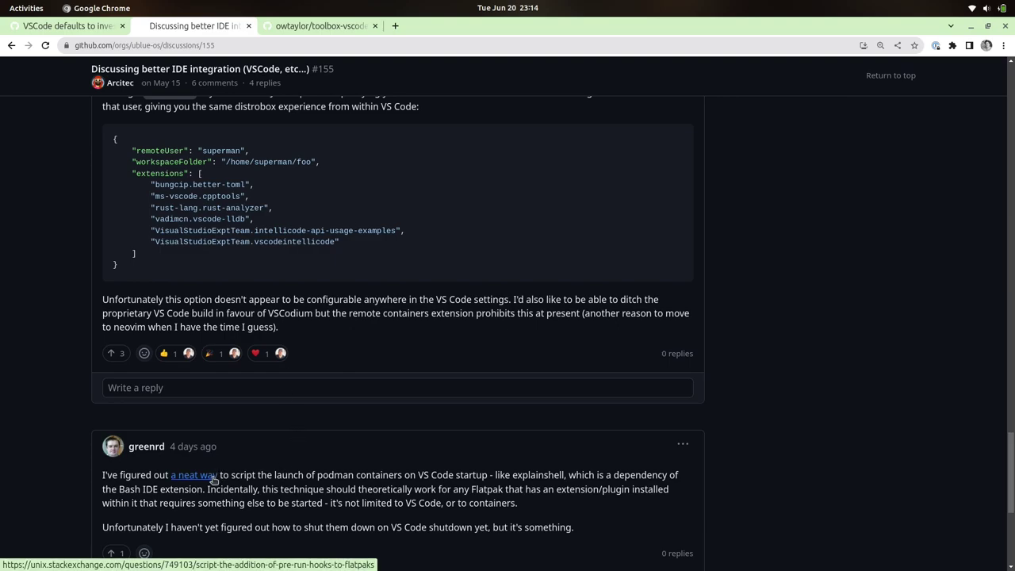
scroll(212, 478, down, 5)
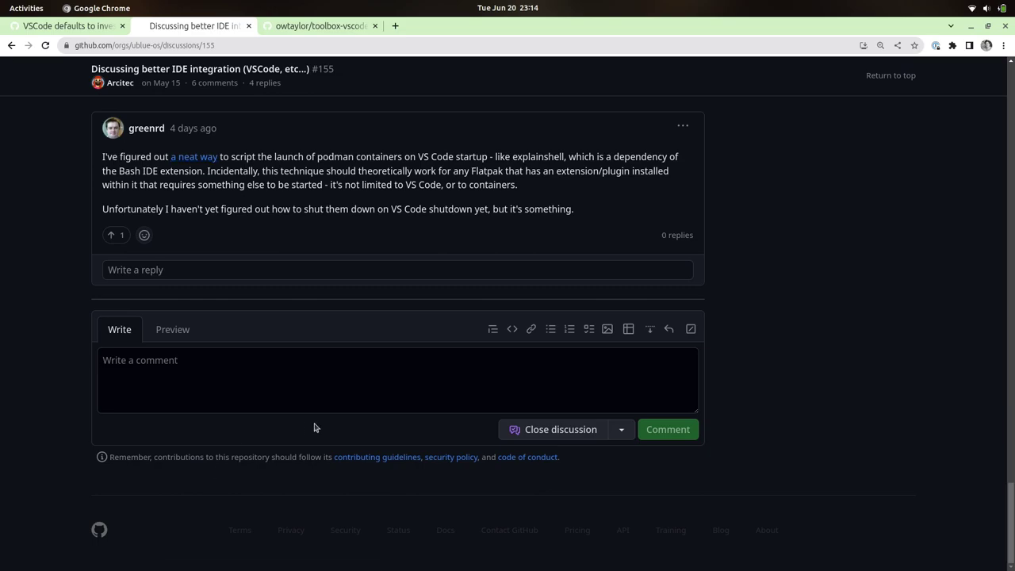
In VS Code, replace the WSL extension search with 'remote containers'
key(alt+Tab)
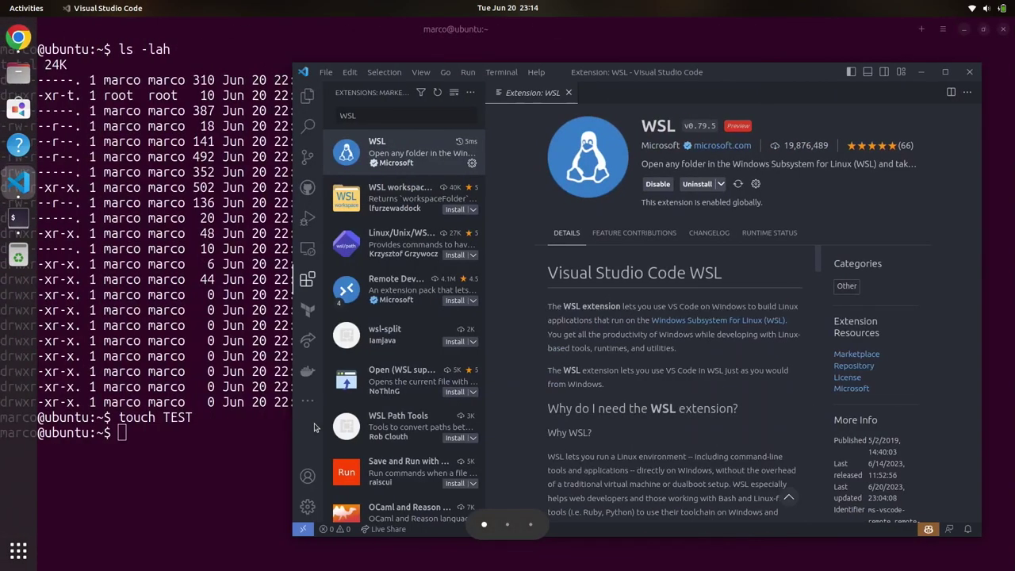
click(374, 116)
key(ctrl+a)
text(remote containers)
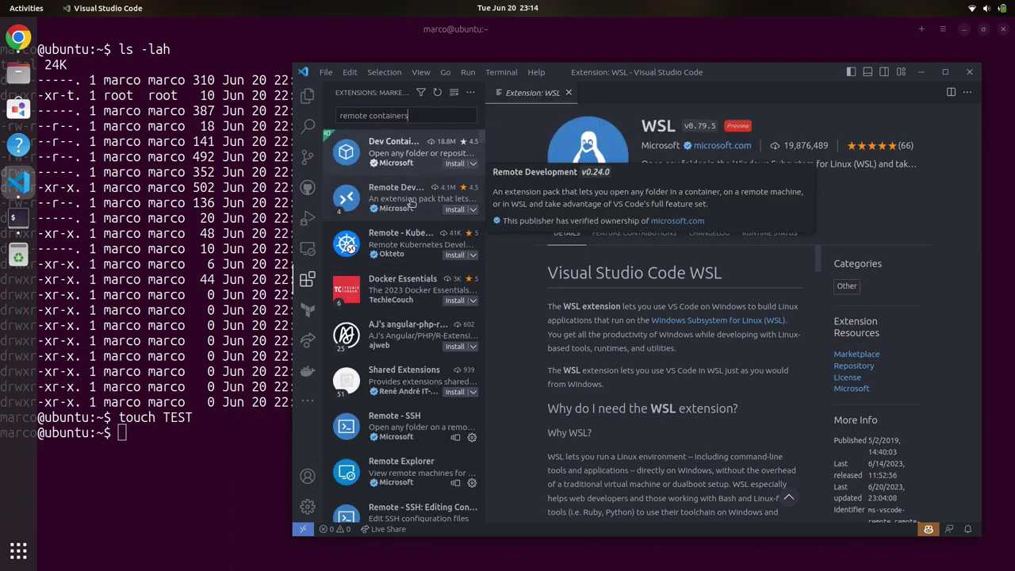
Widen the VS Code window and the extension results sidebar
drag(295, 200, 141, 199)
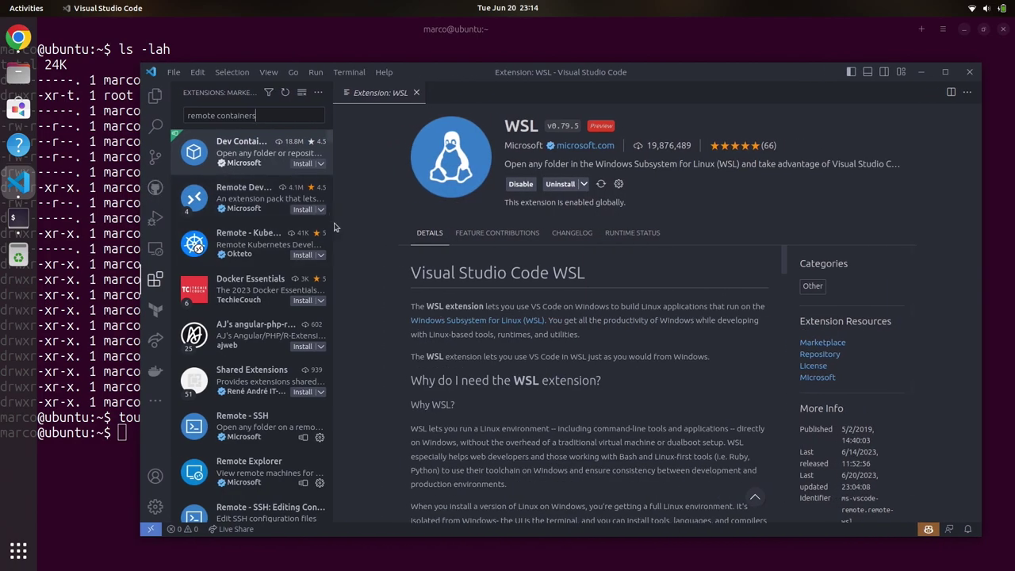
drag(333, 230, 453, 240)
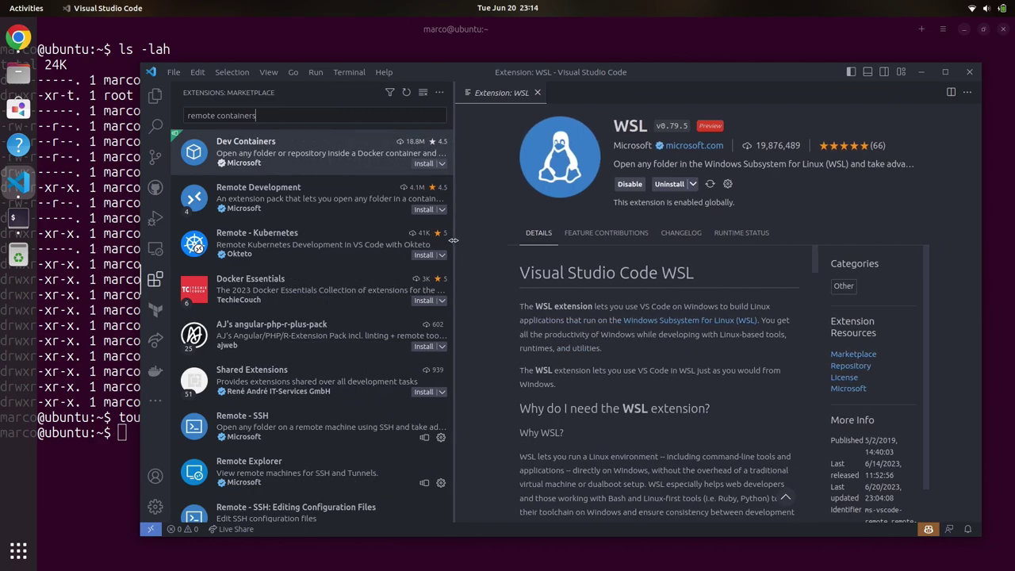
mouse_move(291, 158)
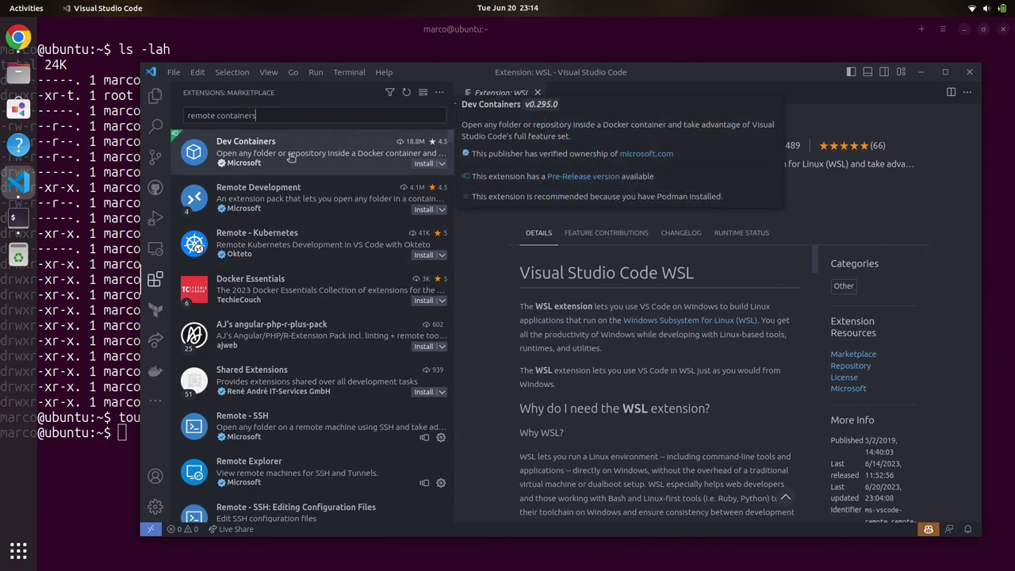
Review the Remote Development v0.24.0 pack page and its four bundled extensions, including WSL
click(288, 207)
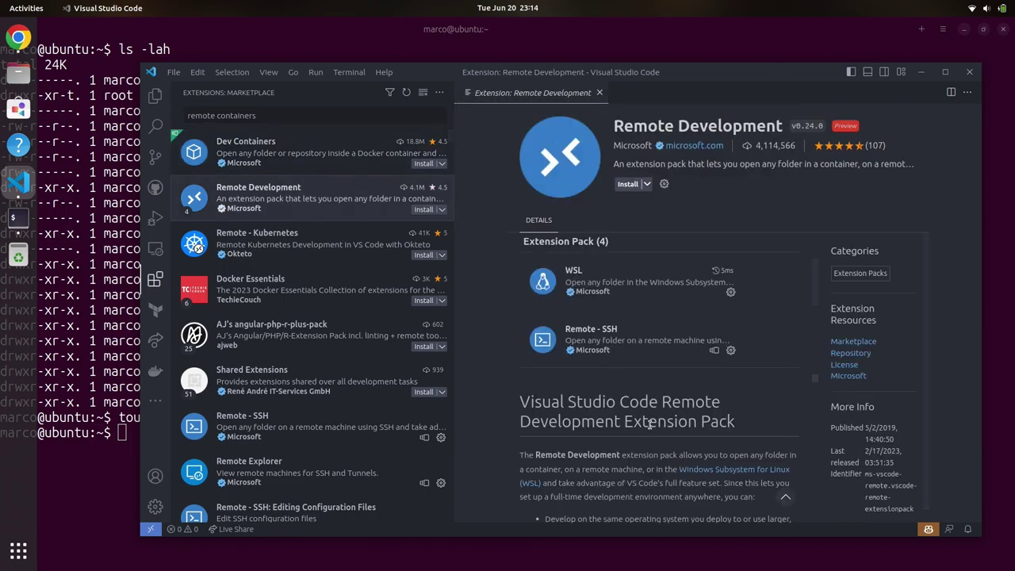
scroll(647, 397, down, 1)
scroll(642, 365, up, 1)
scroll(639, 345, down, 2)
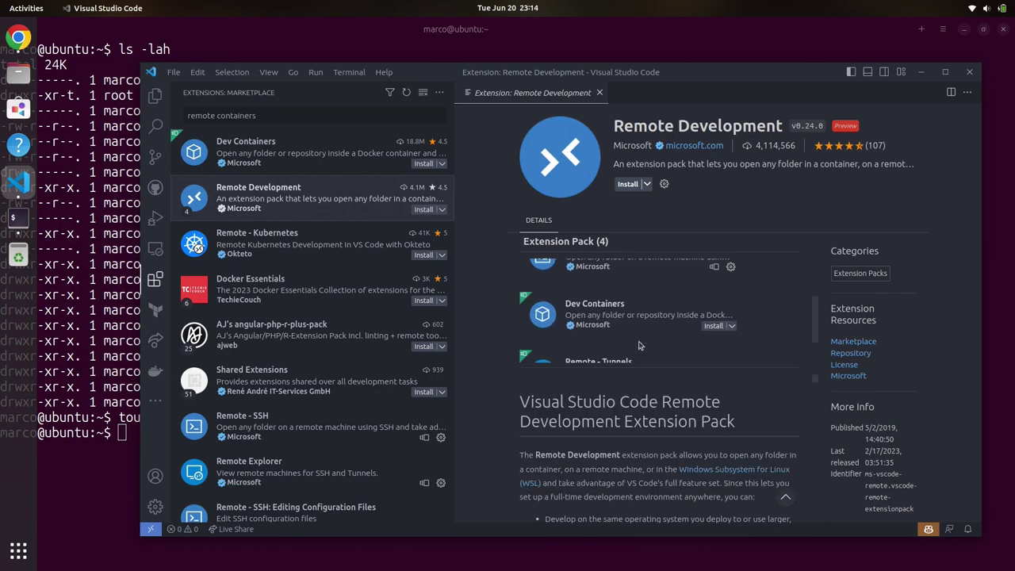
scroll(639, 345, down, 1)
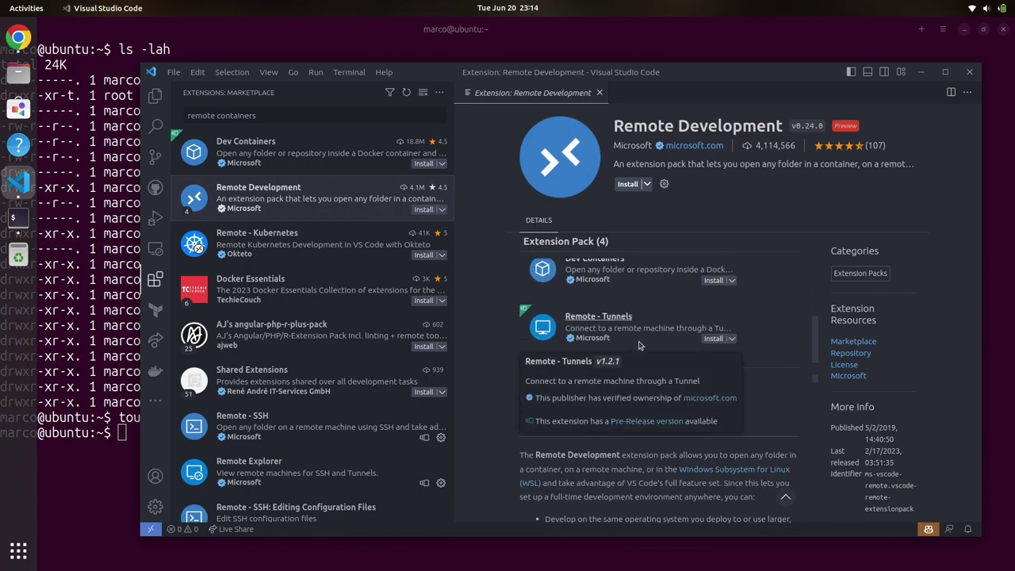
scroll(636, 344, up, 1)
scroll(634, 341, up, 2)
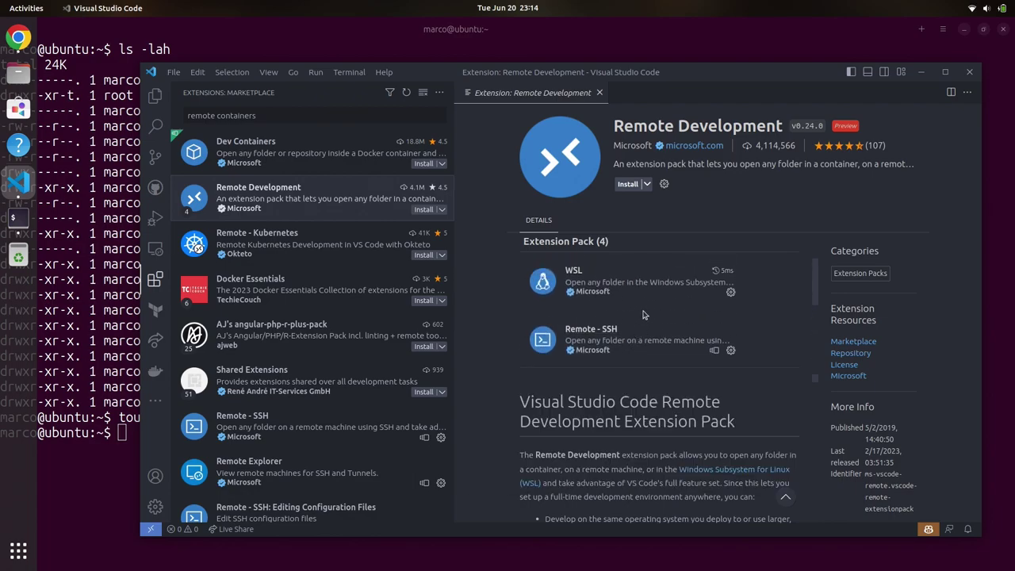
mouse_move(641, 284)
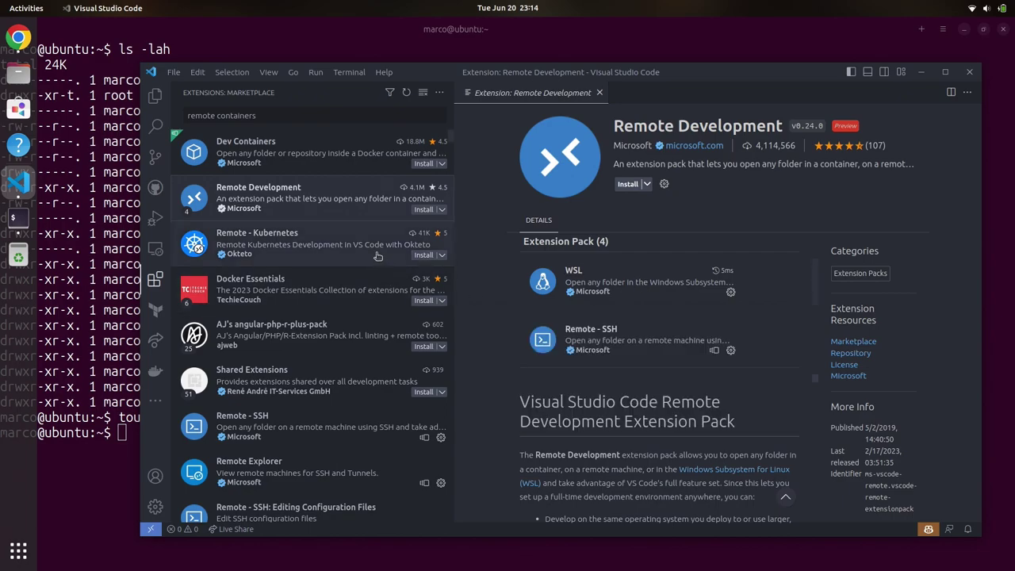
scroll(370, 265, down, 1)
scroll(368, 264, down, 2)
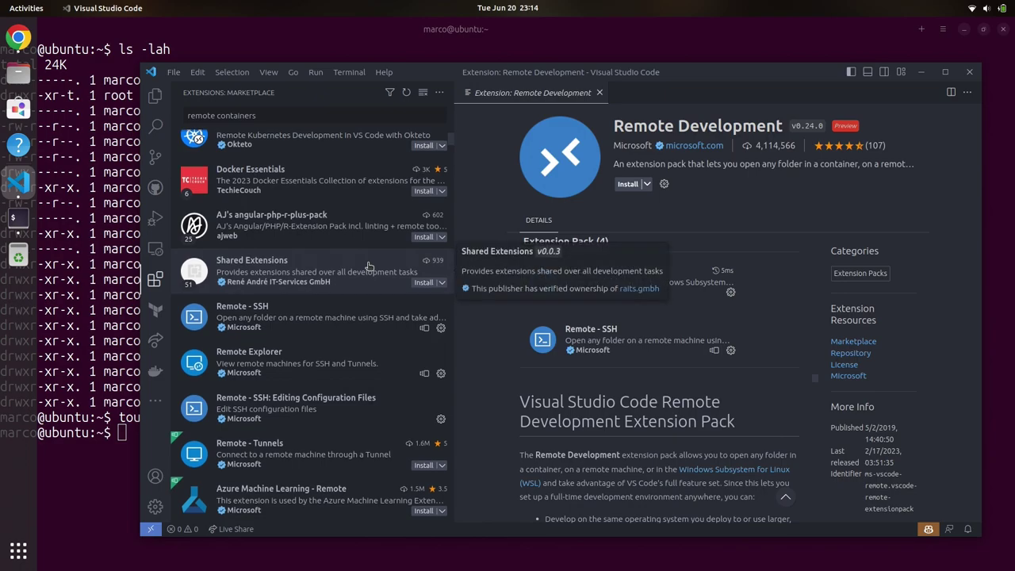
scroll(368, 265, down, 2)
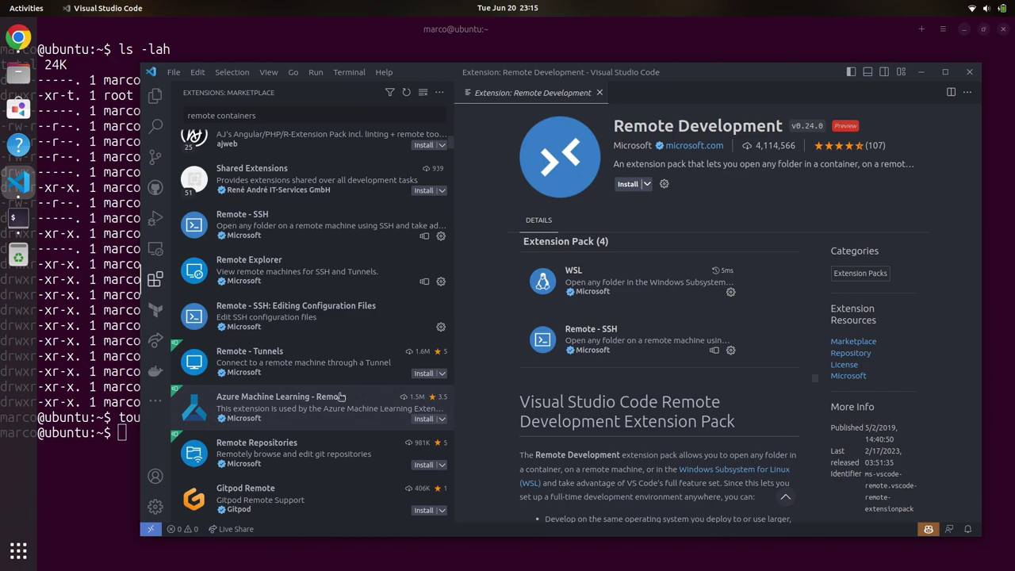
mouse_move(336, 381)
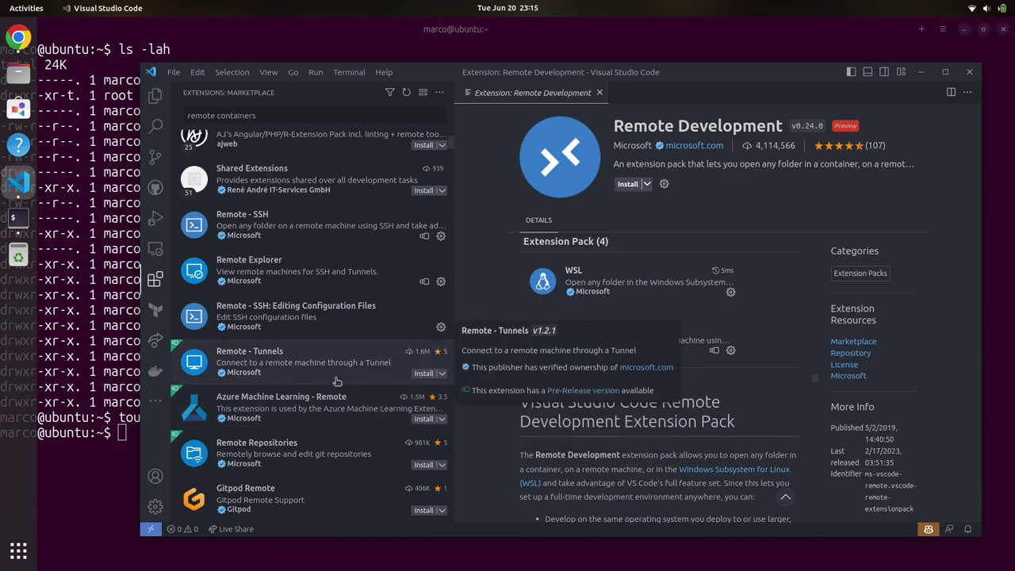
scroll(336, 381, up, 1)
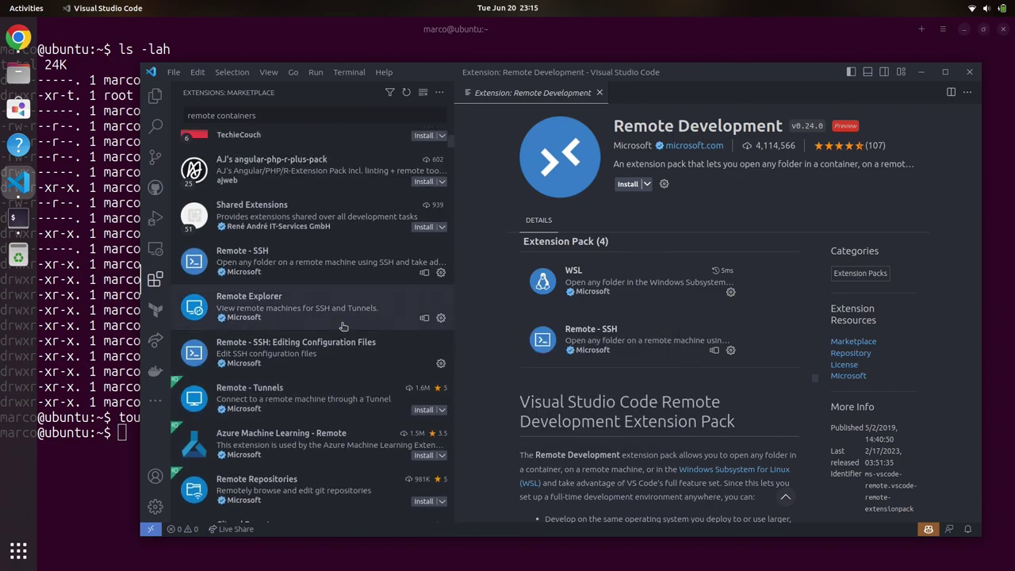
mouse_move(355, 278)
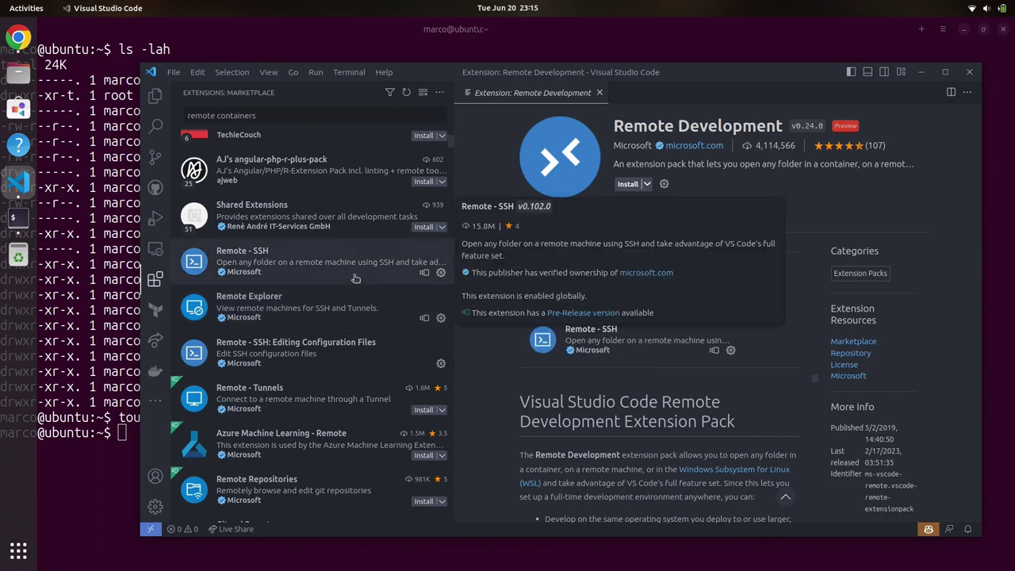
scroll(355, 278, up, 1)
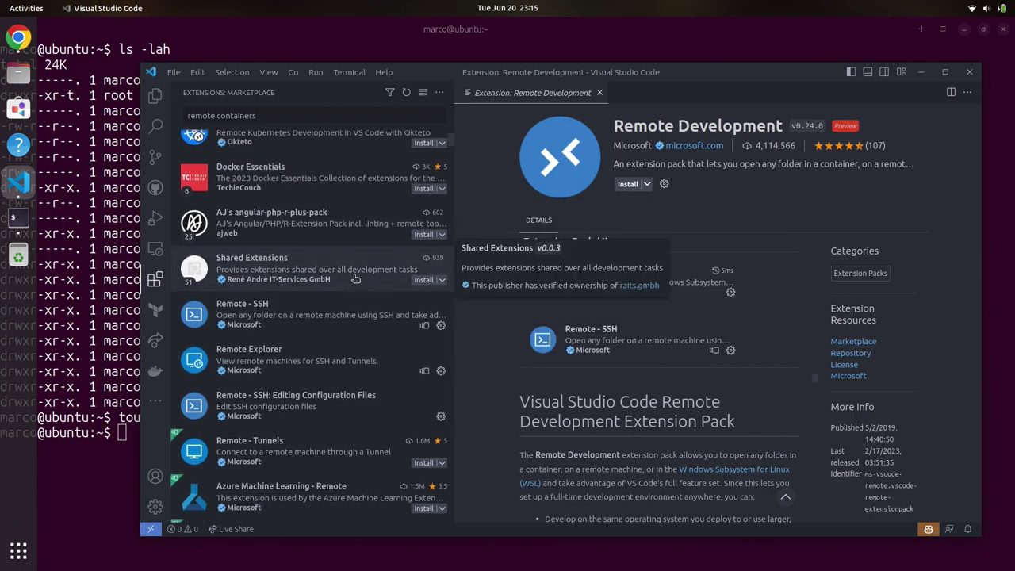
scroll(355, 278, up, 2)
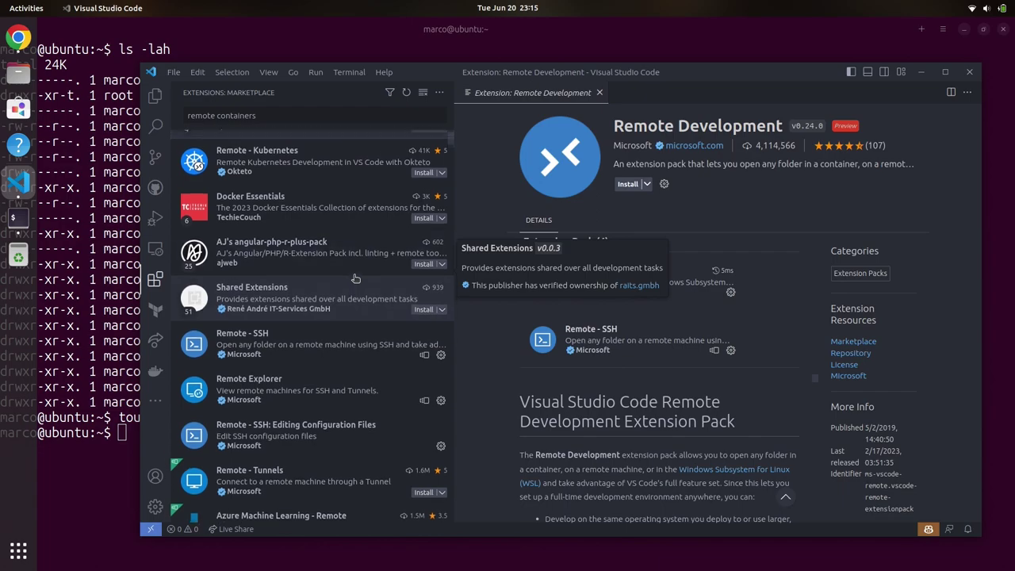
scroll(355, 277, up, 1)
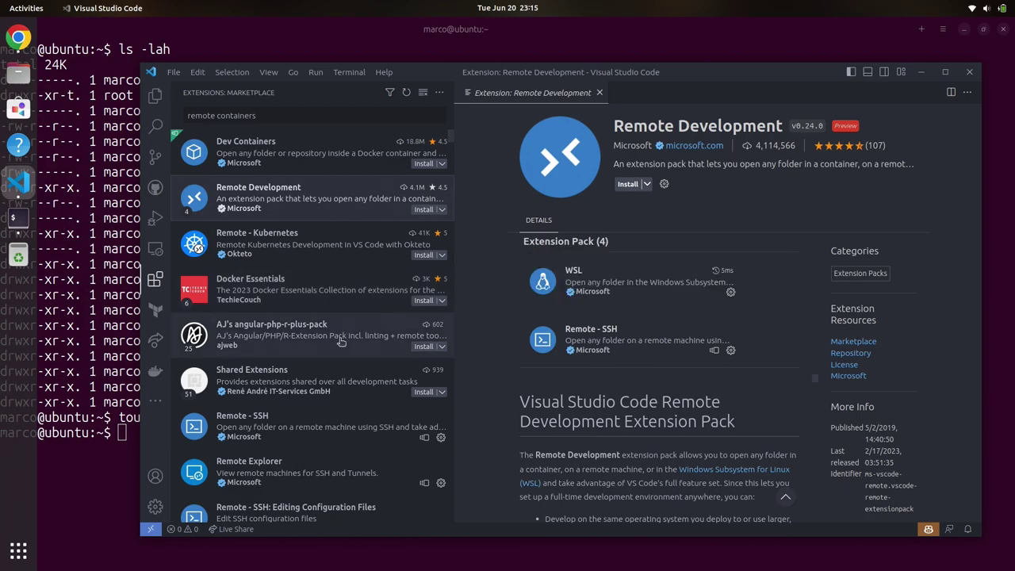
scroll(344, 321, down, 8)
scroll(334, 365, down, 8)
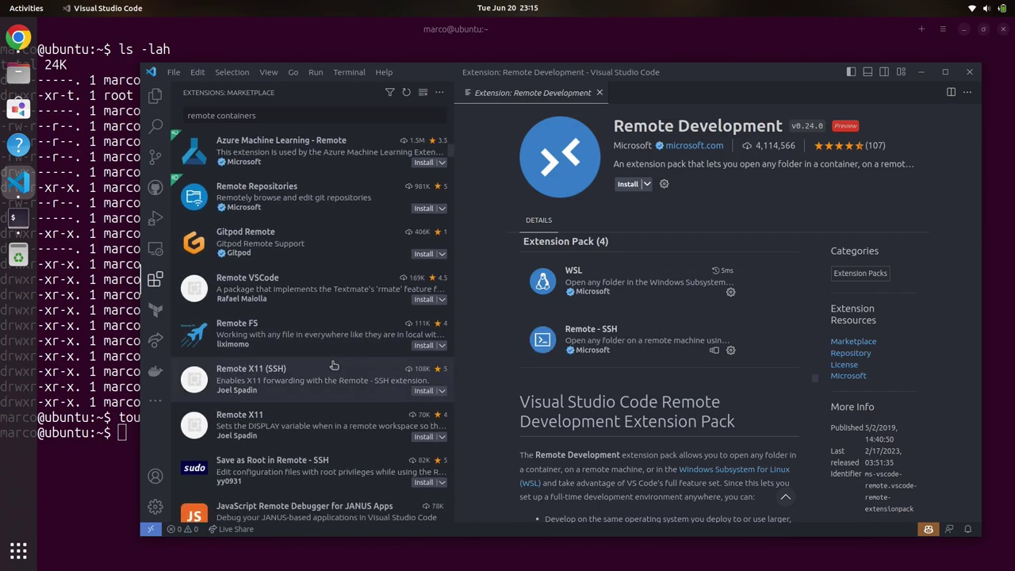
scroll(334, 365, down, 4)
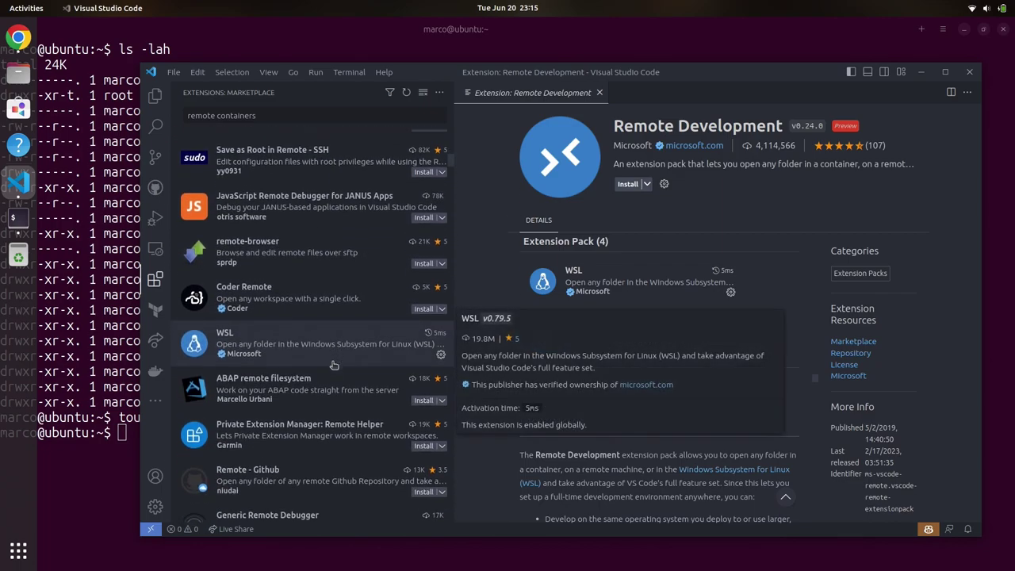
scroll(334, 365, up, 20)
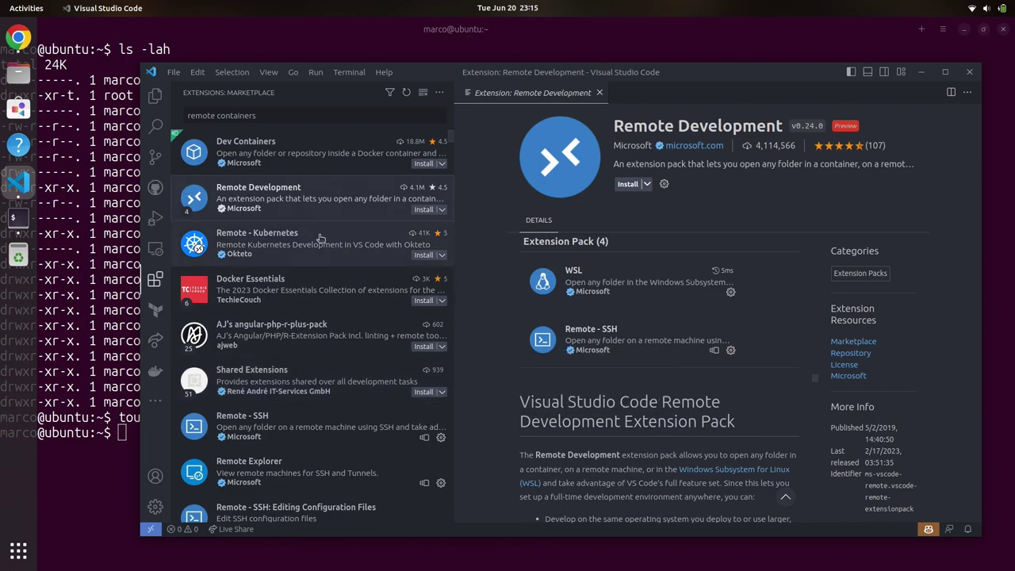
Install Dev Containers v0.295.0 and open the status bar's remote window menu
click(269, 149)
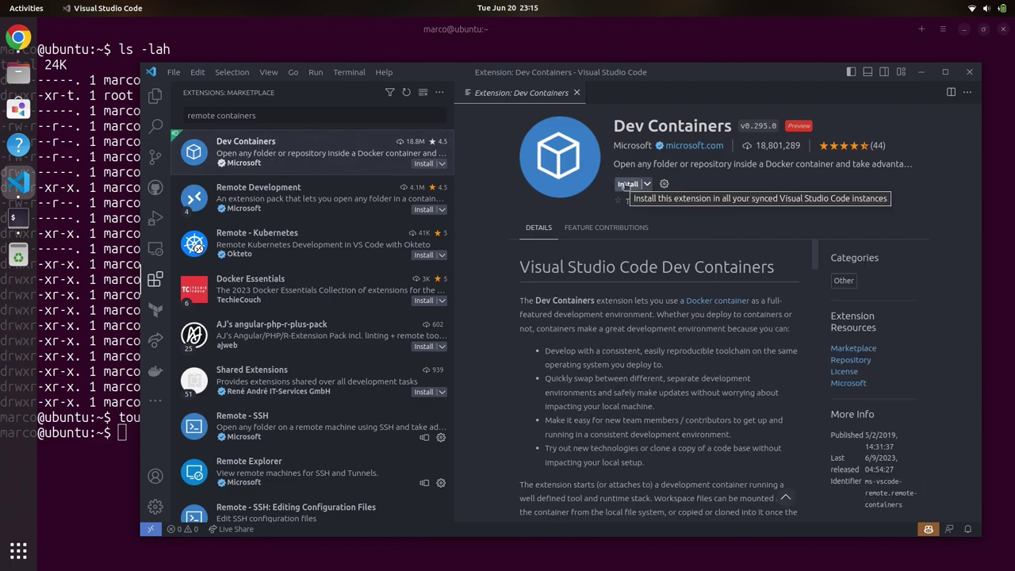
click(626, 184)
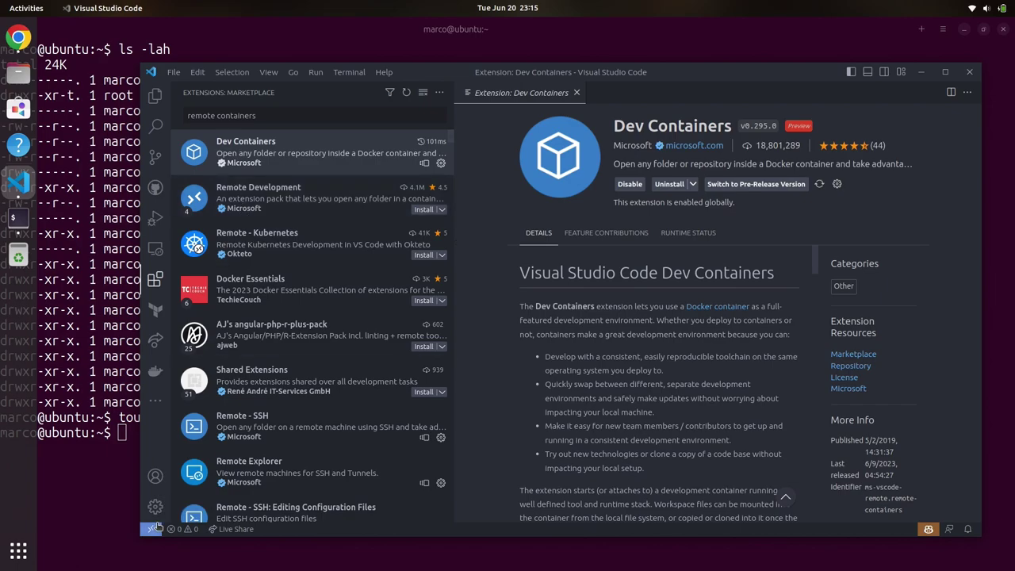
click(152, 528)
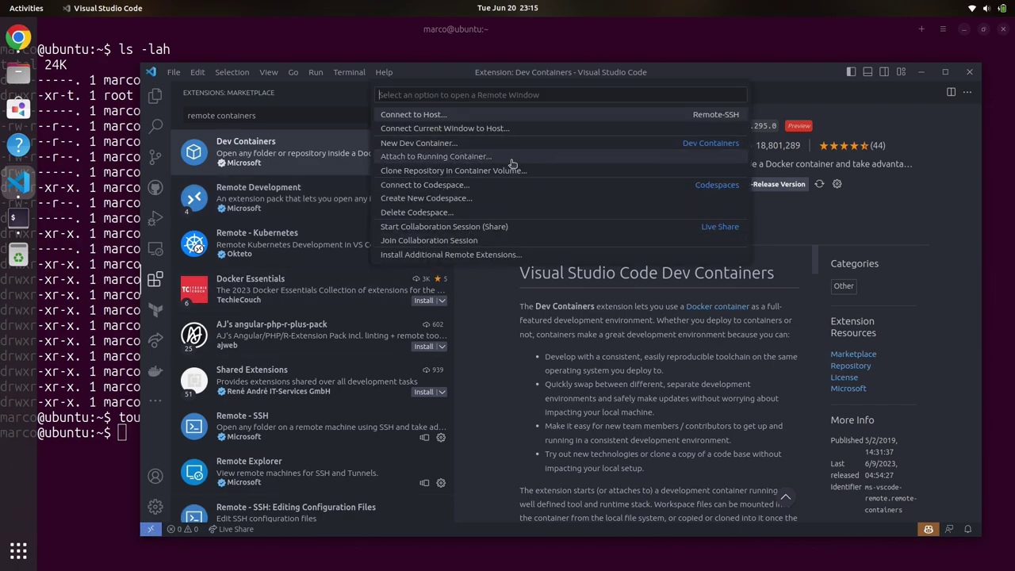
Attach a new window to the running ubuntu-toolbox container, accepting the security warning
click(511, 159)
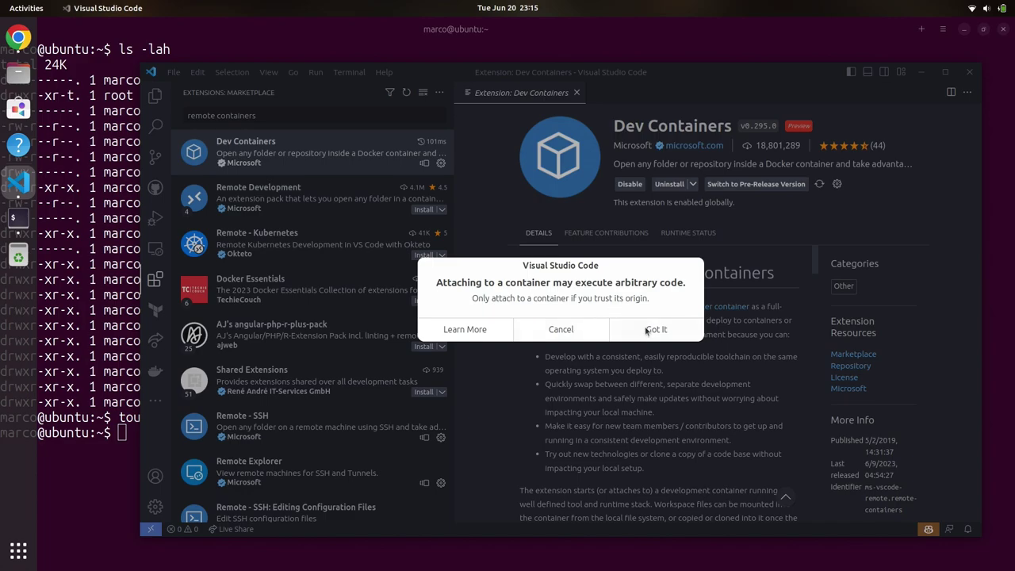
click(646, 329)
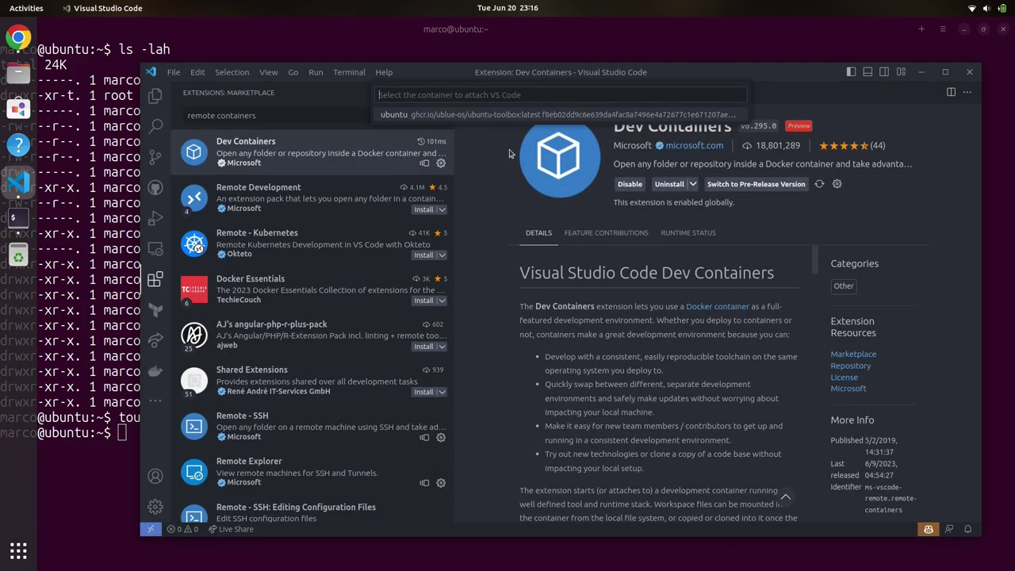
click(476, 115)
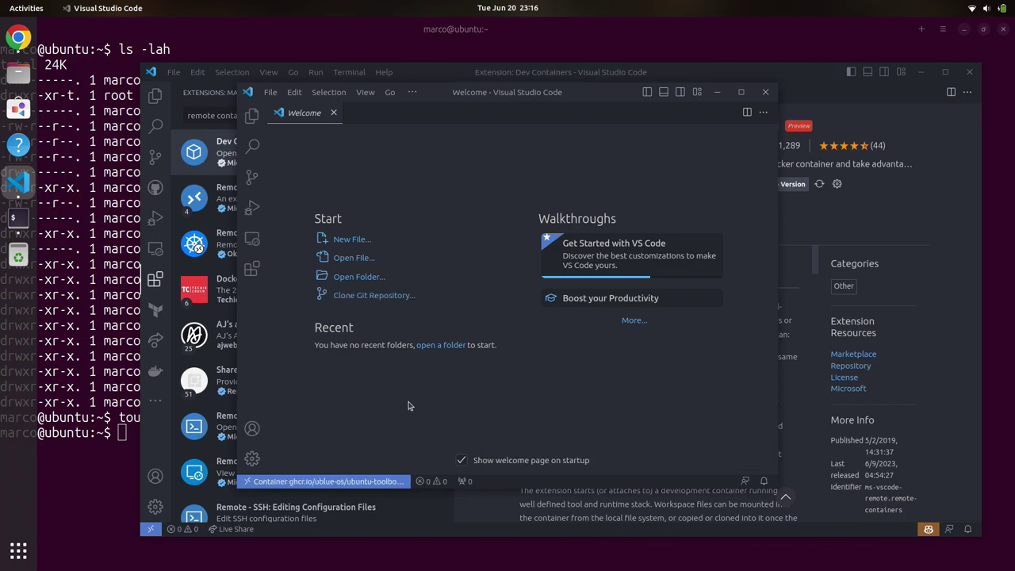
Close the original editor window, maximize the container window, and drag up the integrated terminal panel
click(968, 71)
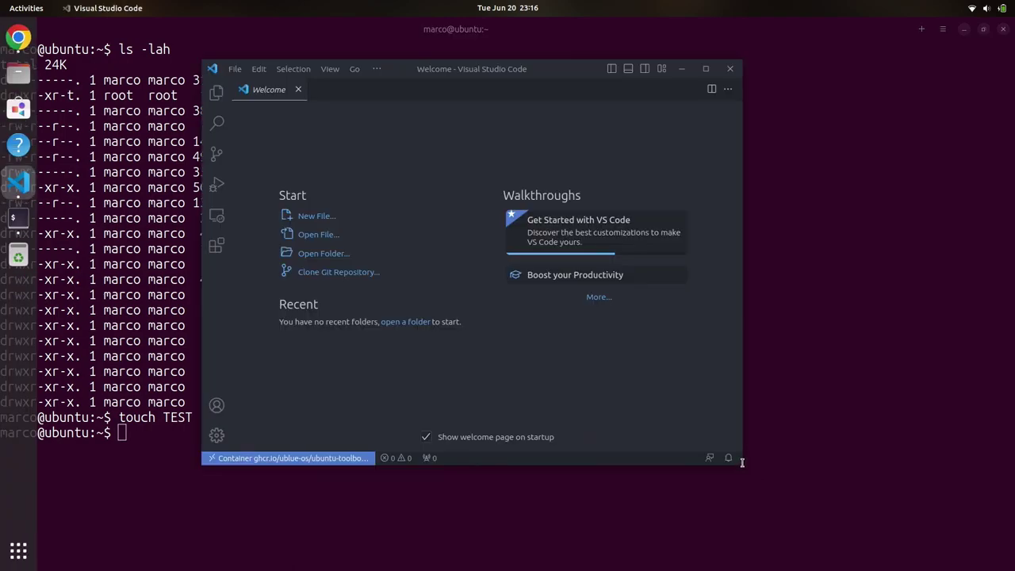
drag(741, 462, 838, 492)
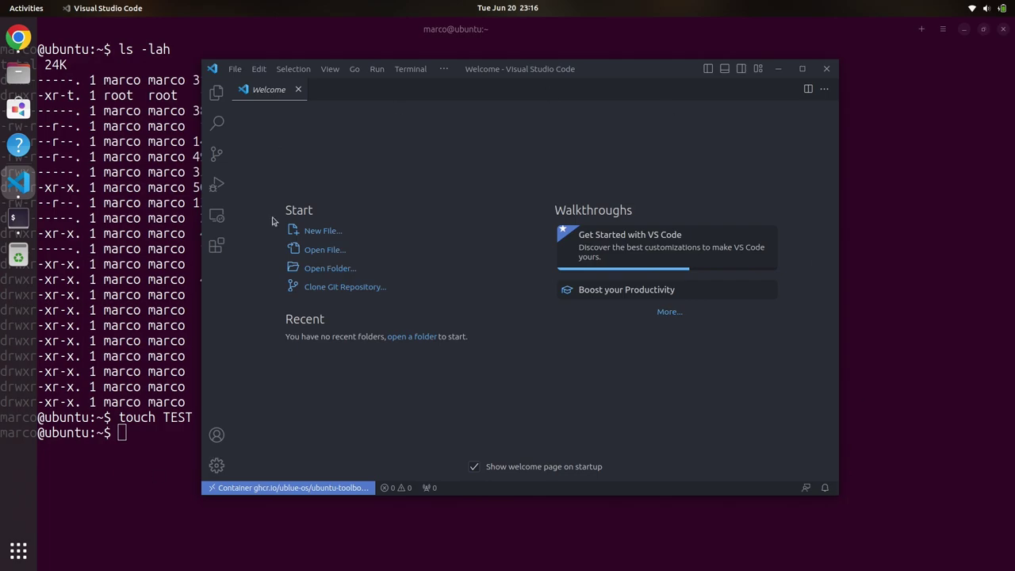
drag(552, 70, 494, 74)
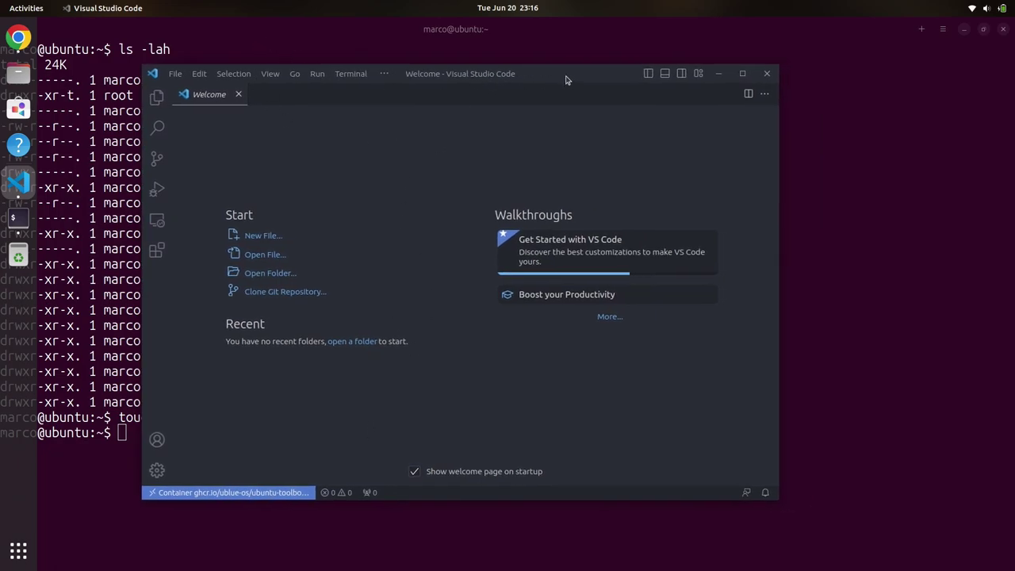
double_click(563, 75)
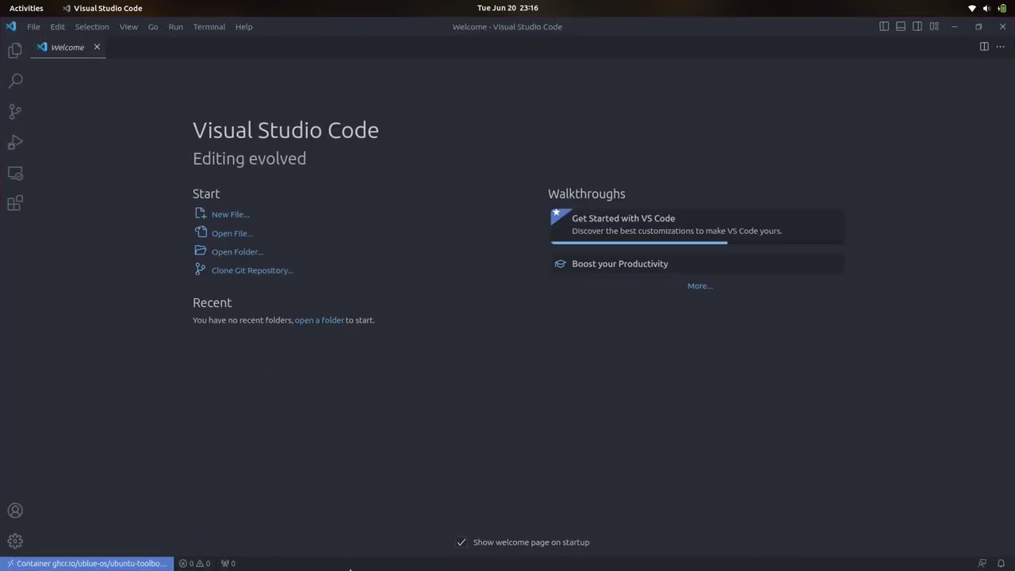
drag(347, 552, 512, 245)
In the terminal, change into the user's home folder under /home and list it with ls -la
click(282, 442)
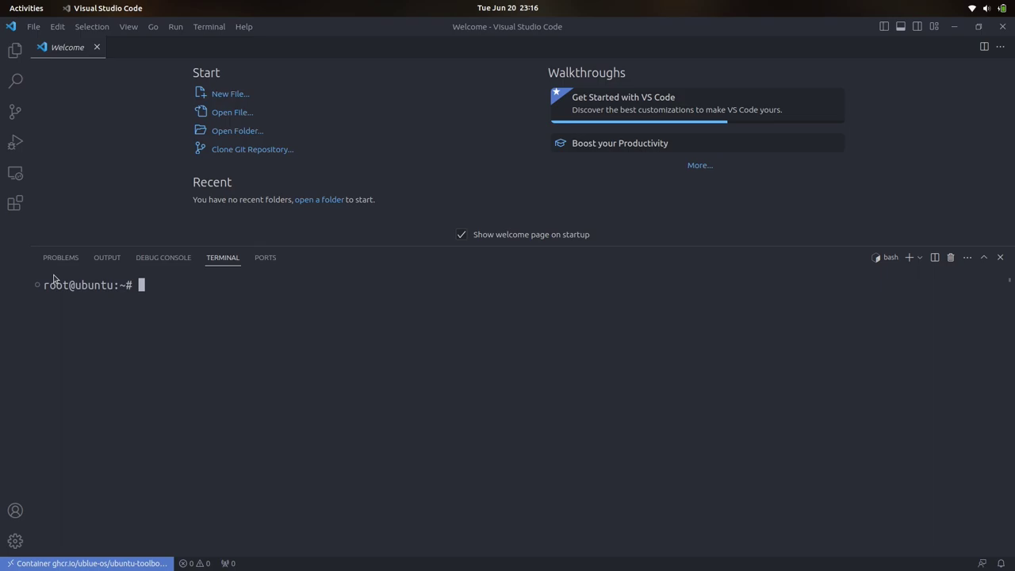
text(wh)
key(BackSpace)
key(BackSpace)
text(cd /home/u)
key(BackSpace)
text(ma)
key(Tab)
key(Return)
text(ls -la)
key(Return)
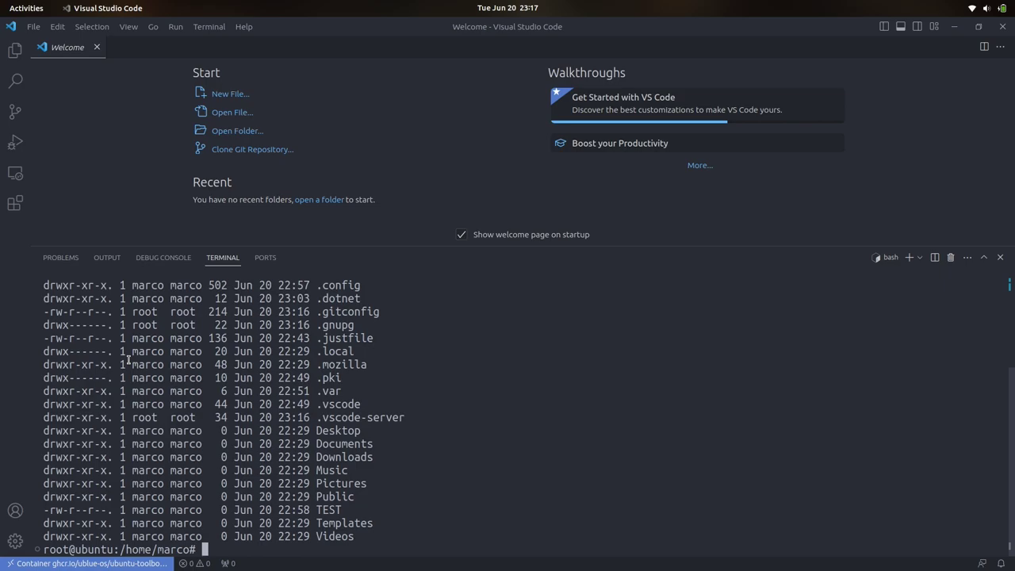
scroll(297, 465, up, 3)
scroll(297, 464, down, 3)
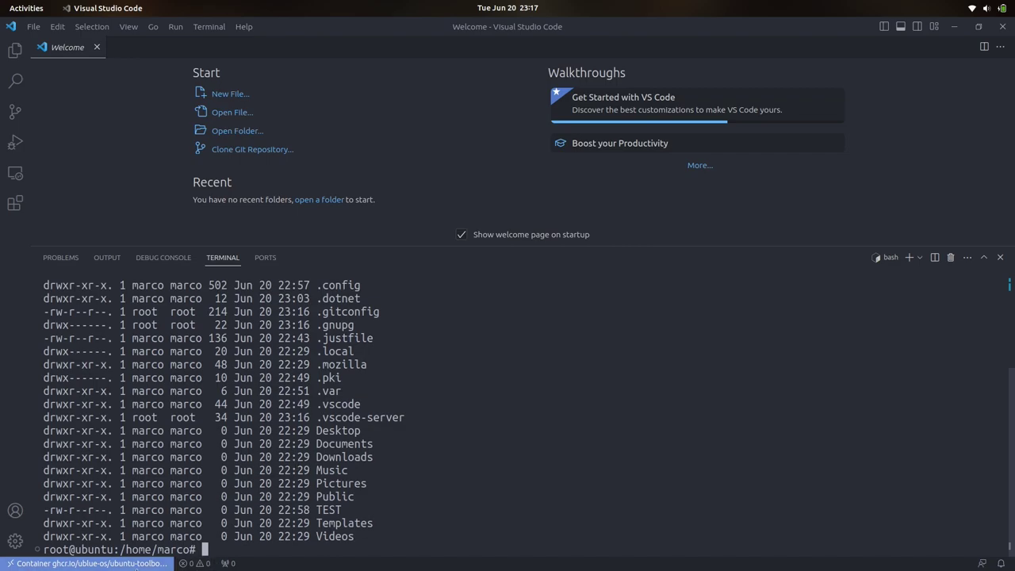
Switch the shell to the regular user with sudo su -, clear the screen, and bring Black Box forward
click(115, 564)
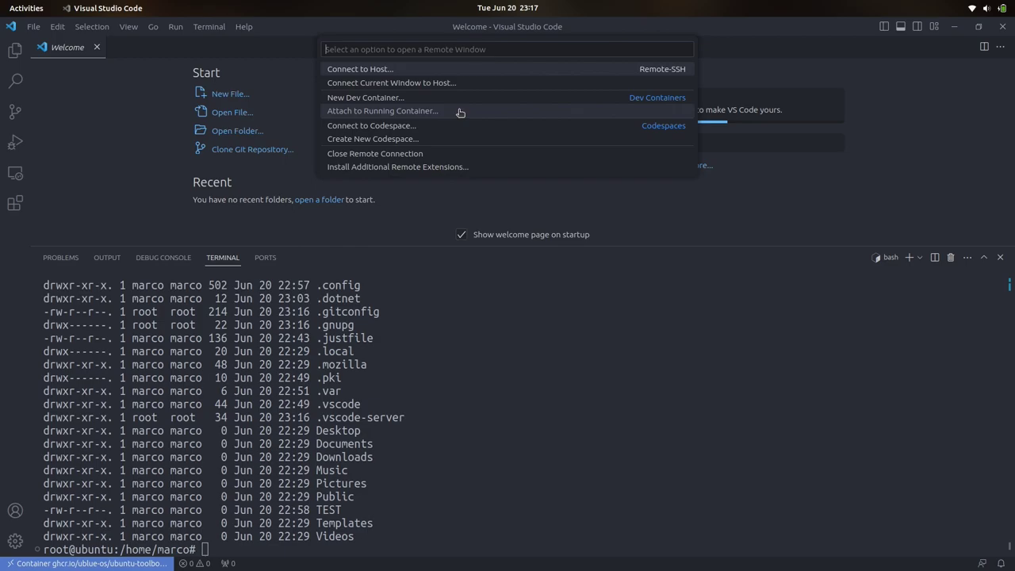
click(430, 310)
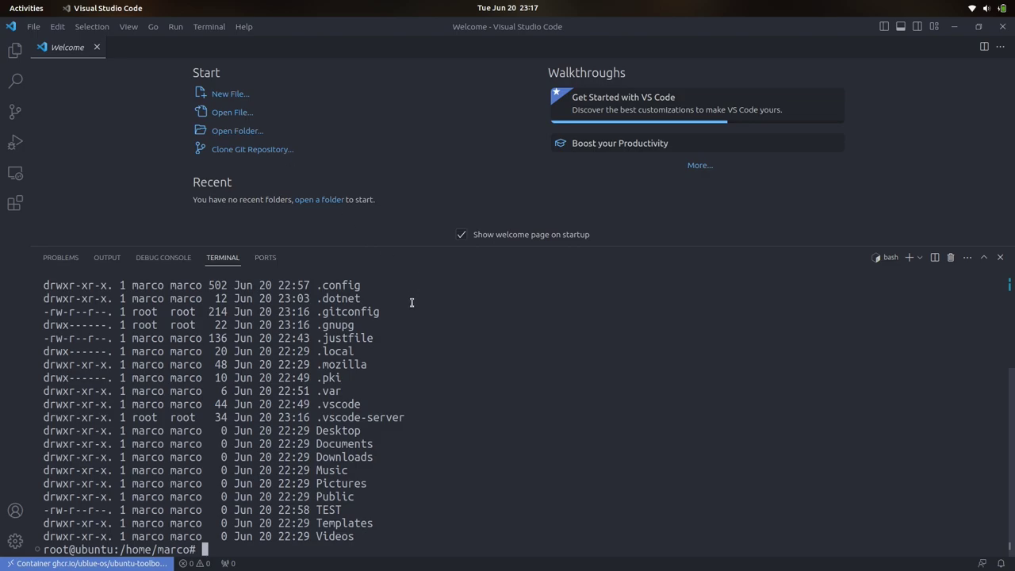
text(sudo su - marco)
key(Return)
text(clear)
key(Return)
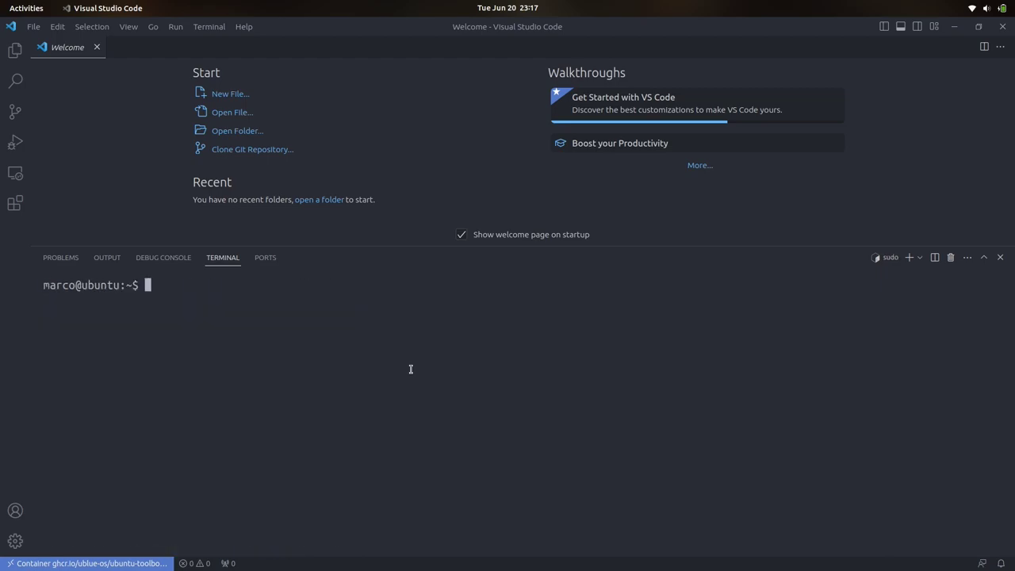
key(alt+Tab)
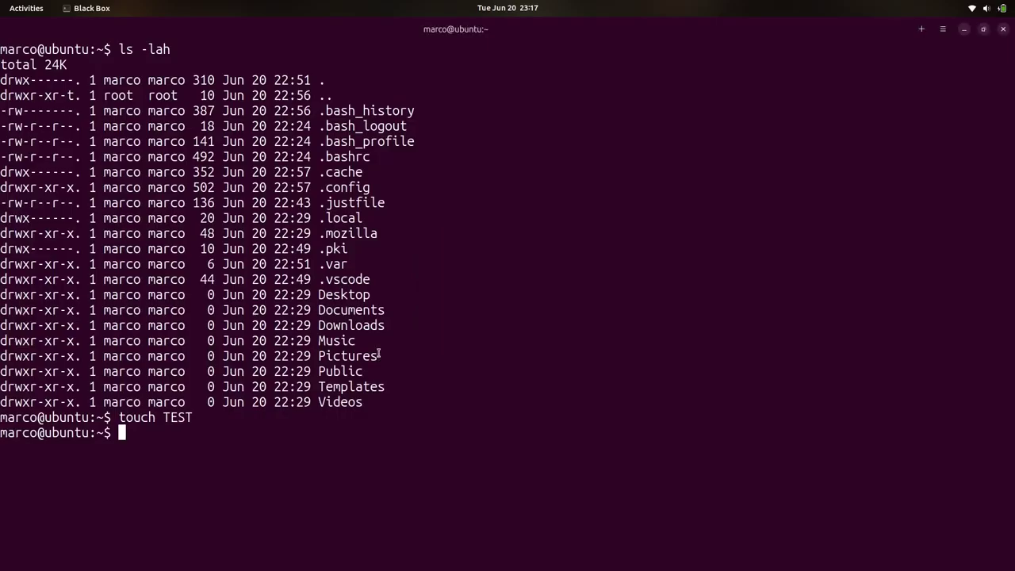
In a new Chrome tab, load starship.rs and open the Get Started guide
key(alt+Tab)
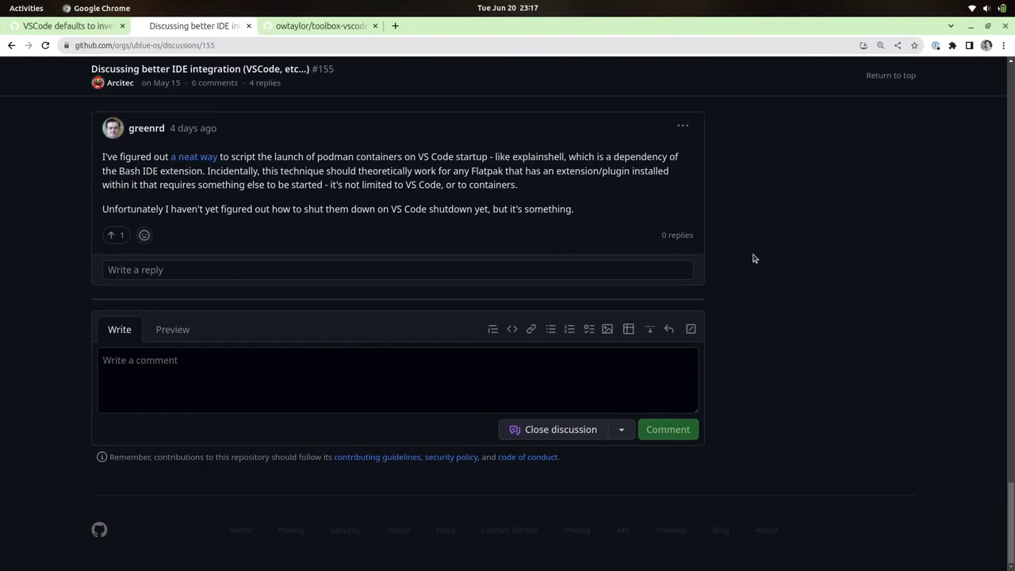
key(ctrl+t)
text(star)
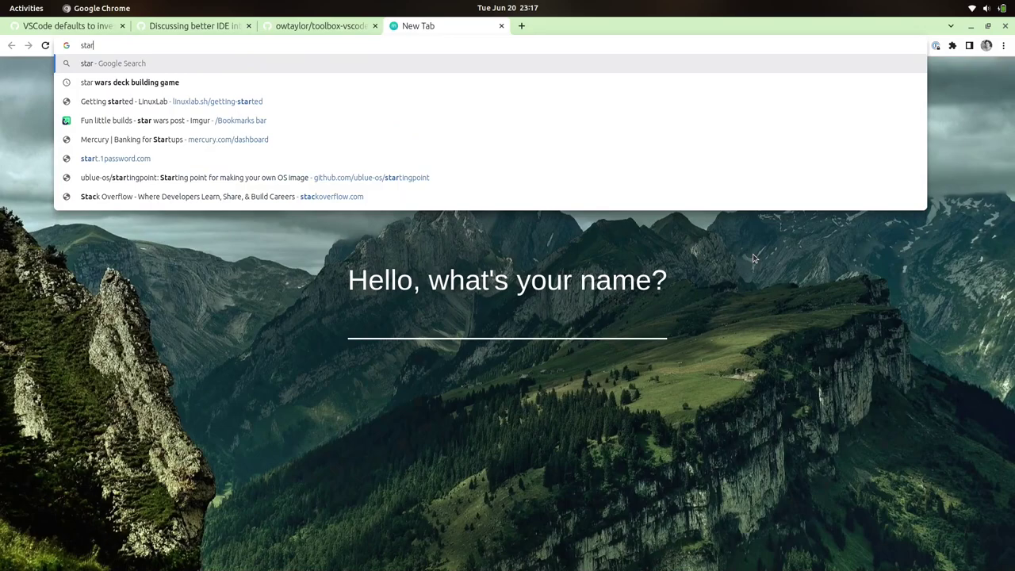
text(ship.rs)
key(Return)
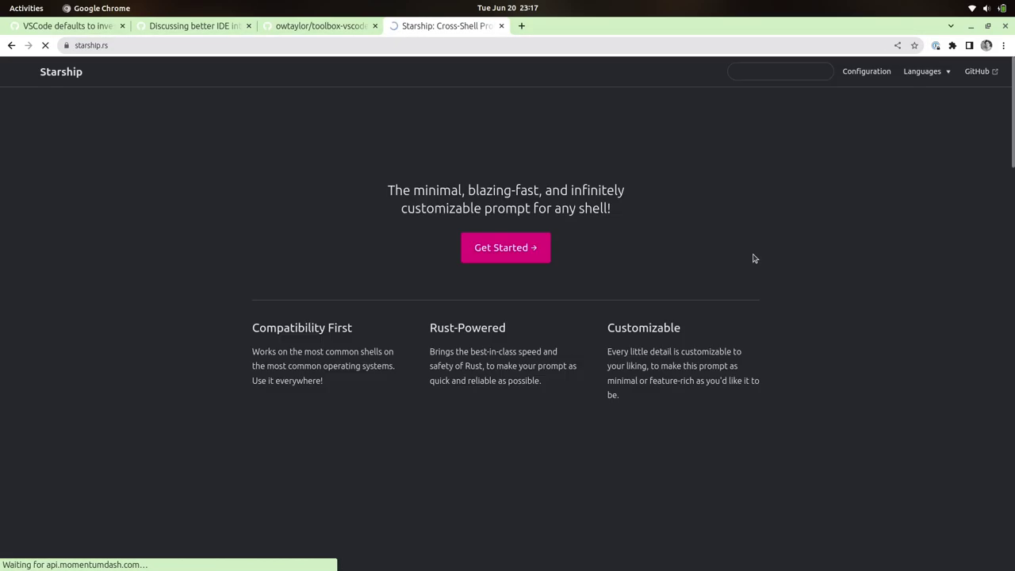
click(537, 314)
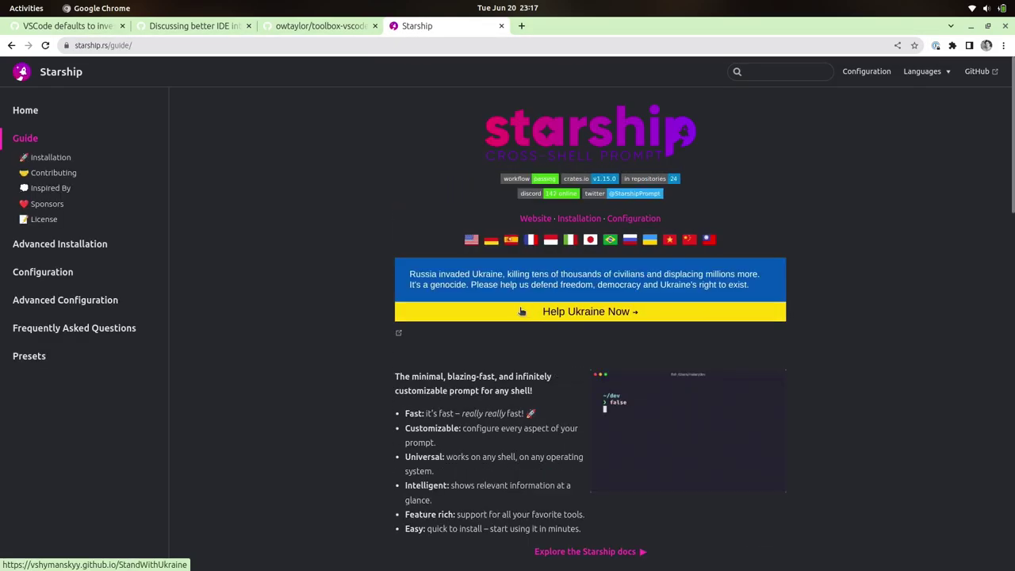
scroll(507, 308, down, 1)
scroll(507, 308, down, 6)
scroll(507, 308, up, 8)
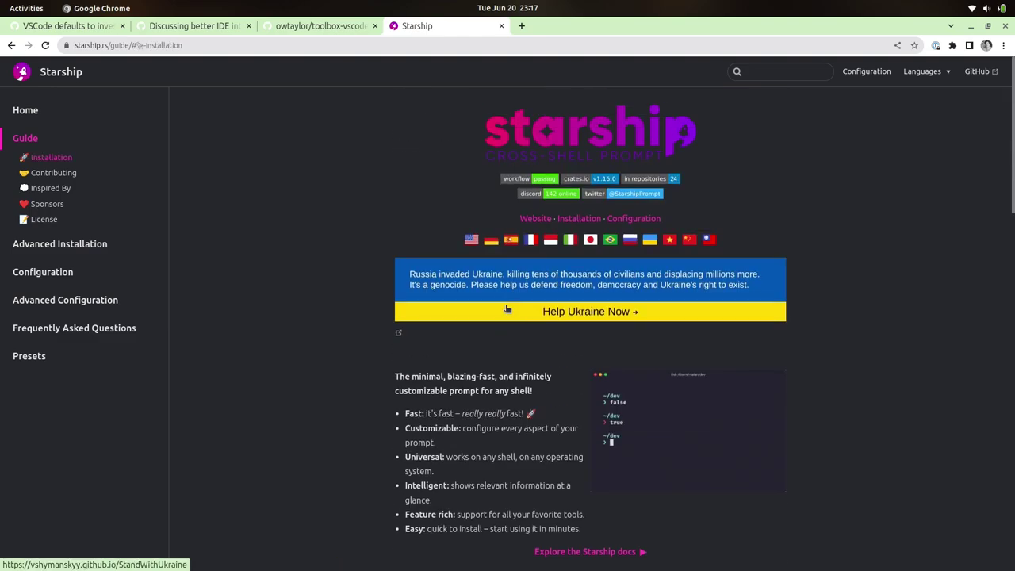
Run just in the Black Box terminal, which reports command not found
key(super+Page_Up)
text(just)
key(Return)
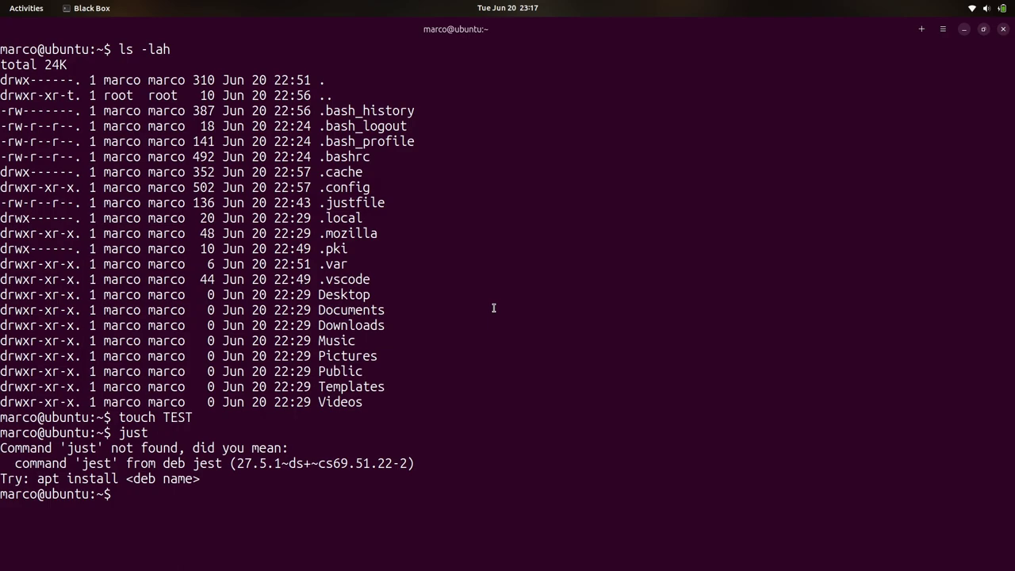
In a new host terminal, run just and just -l, then close it and return to Chrome
key(ctrl+alt+t)
text(just)
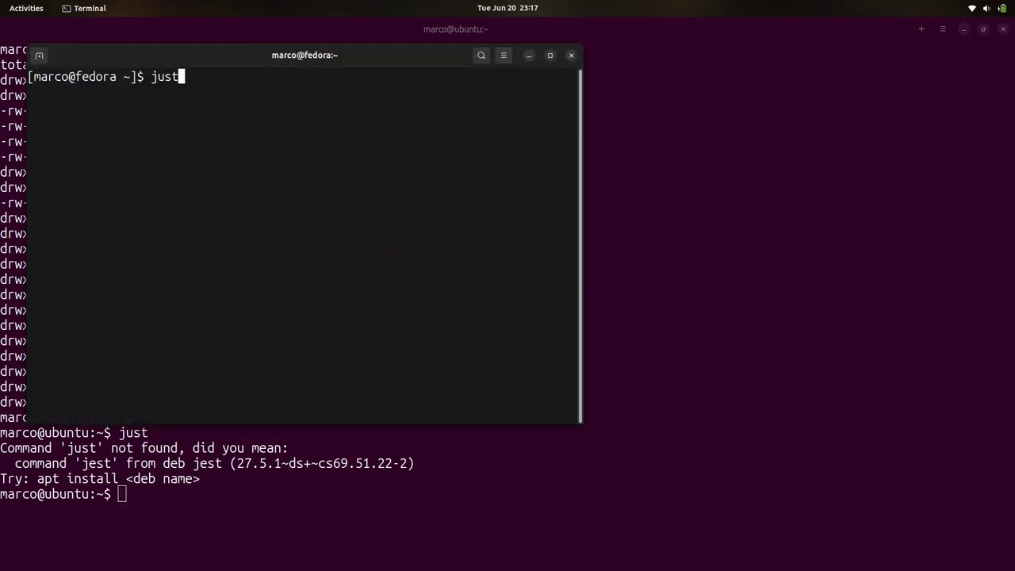
key(Return)
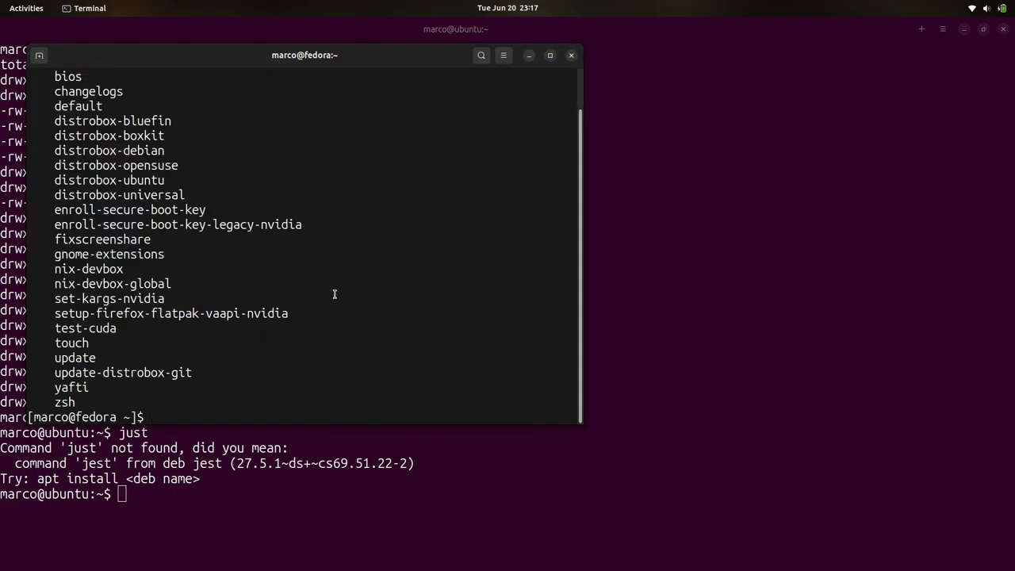
text(just -l)
key(Return)
scroll(296, 302, up, 2)
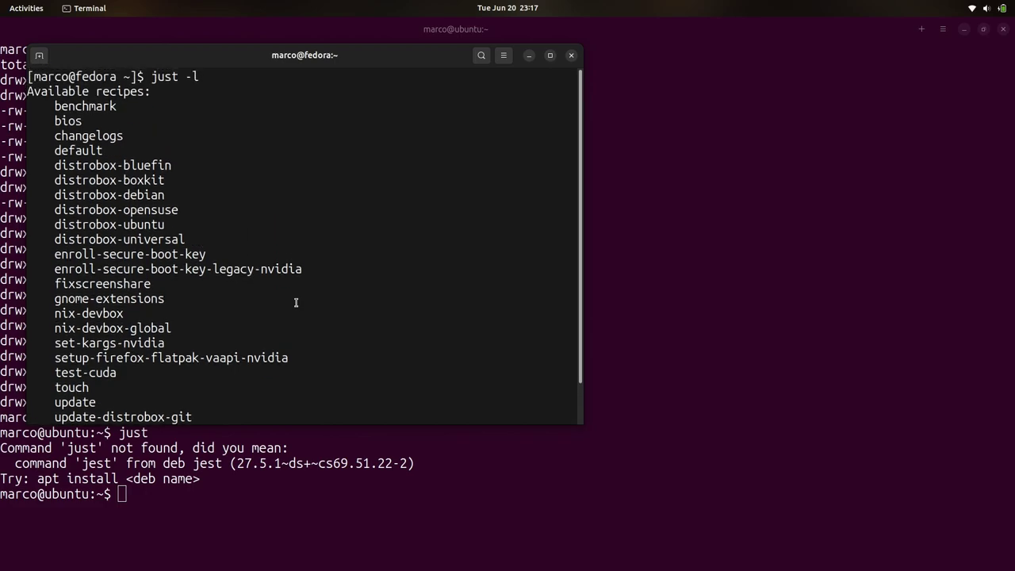
scroll(296, 302, down, 2)
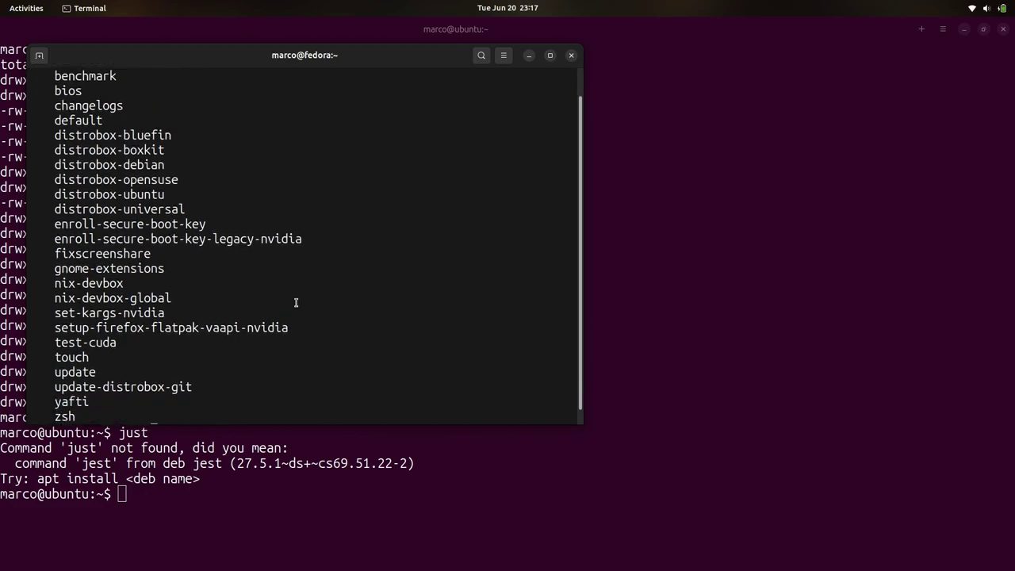
key(ctrl+c)
key(ctrl+d)
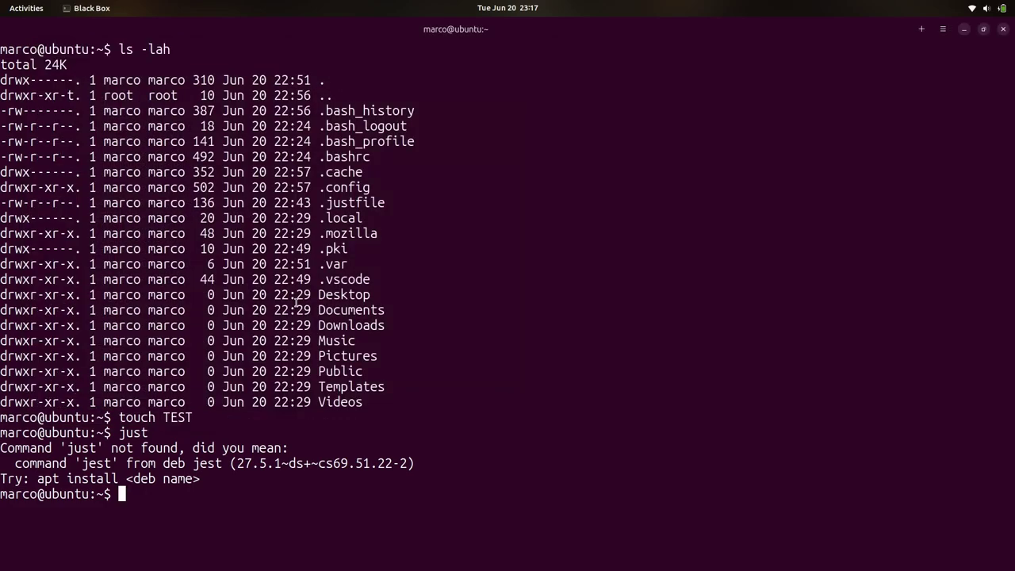
key(alt+Tab)
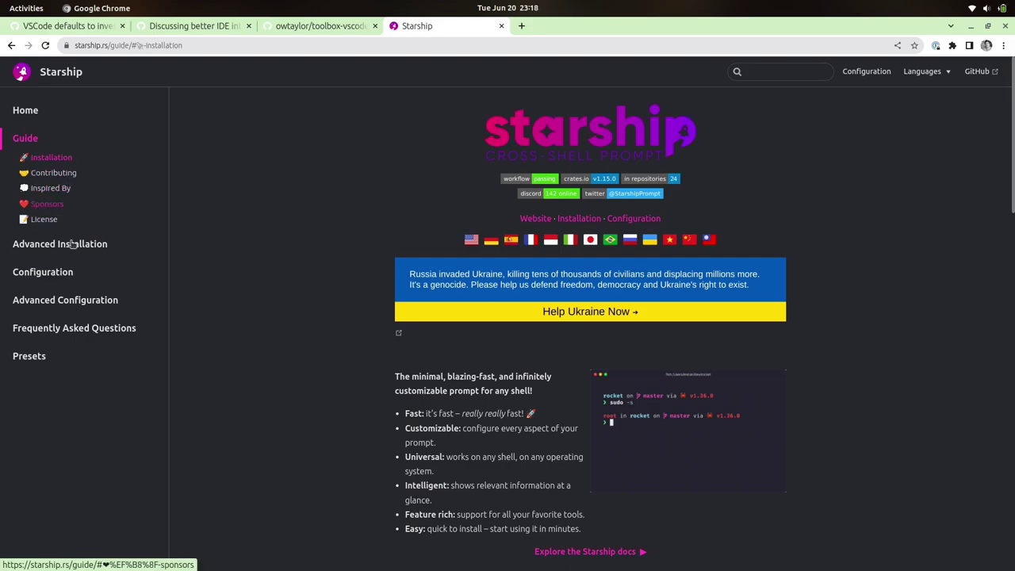
Expand the Linux instructions under Installation Step 1 and select the full curl install command
scroll(356, 428, down, 5)
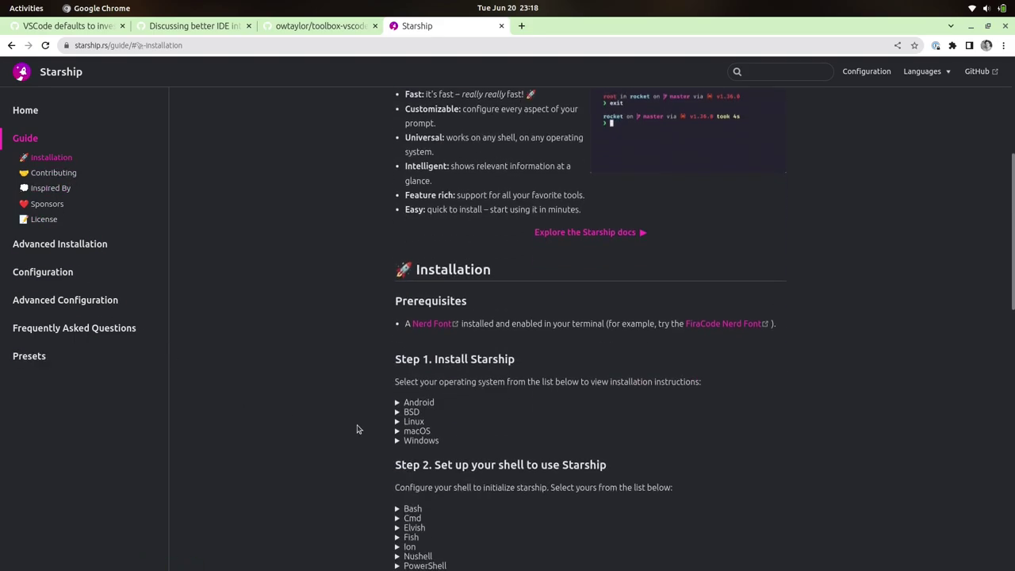
scroll(356, 426, up, 5)
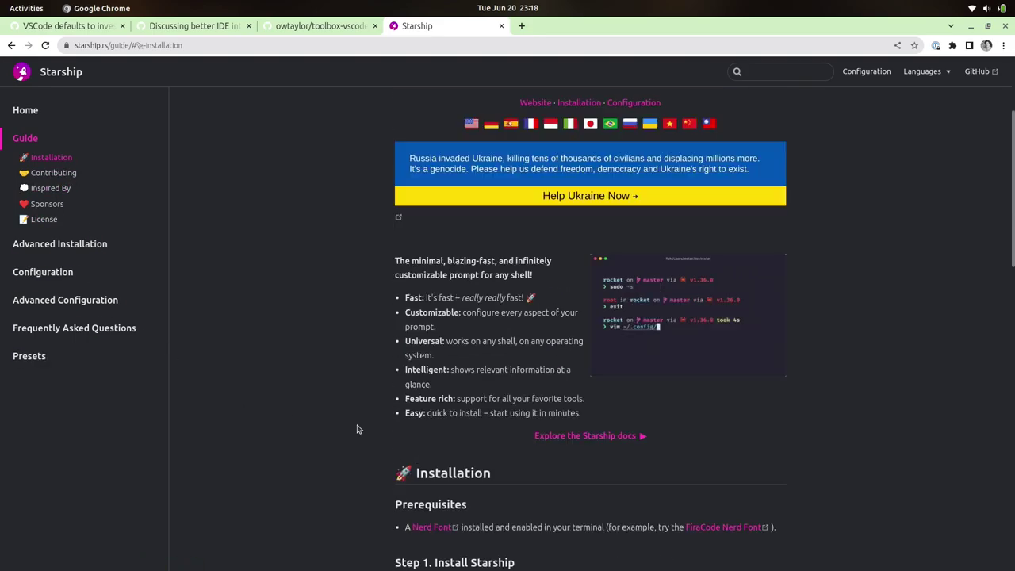
scroll(473, 195, down, 7)
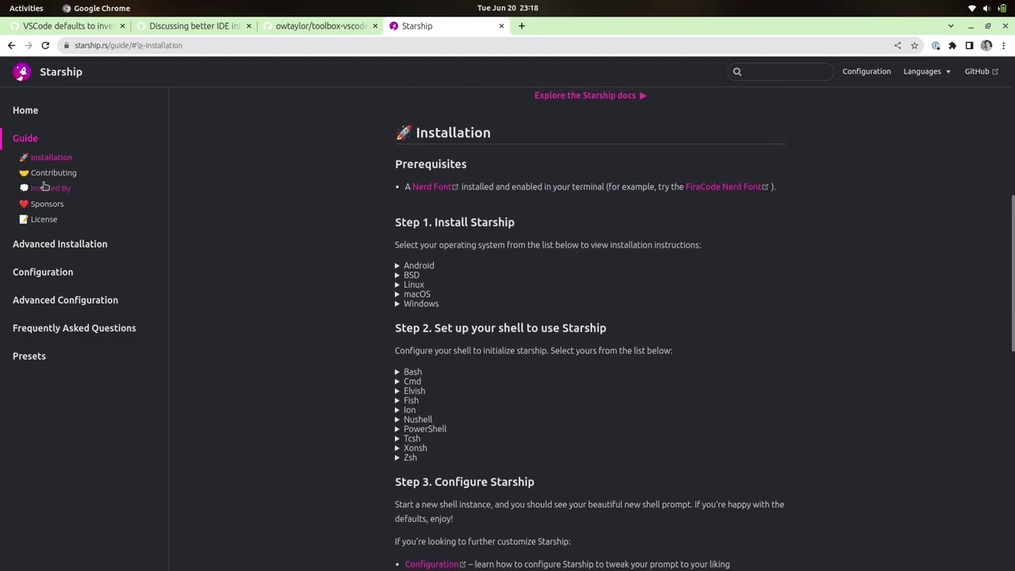
scroll(47, 155, down, 1)
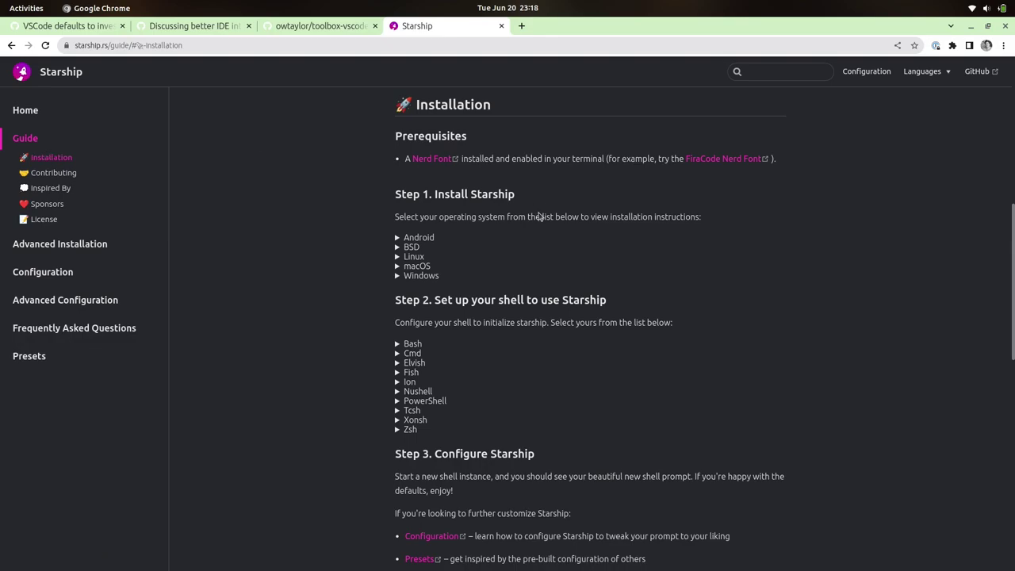
scroll(538, 213, down, 1)
scroll(537, 213, down, 1)
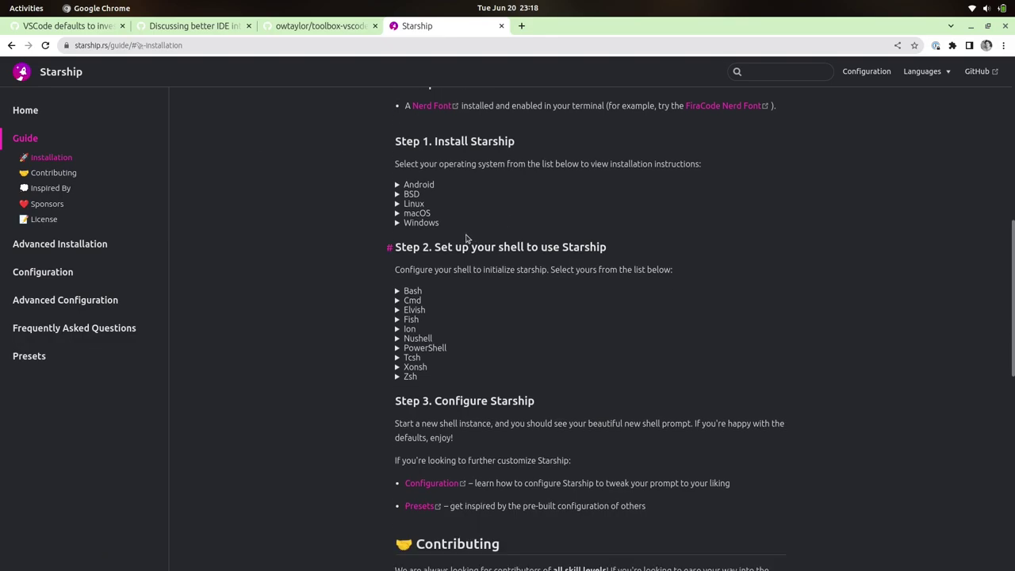
click(414, 203)
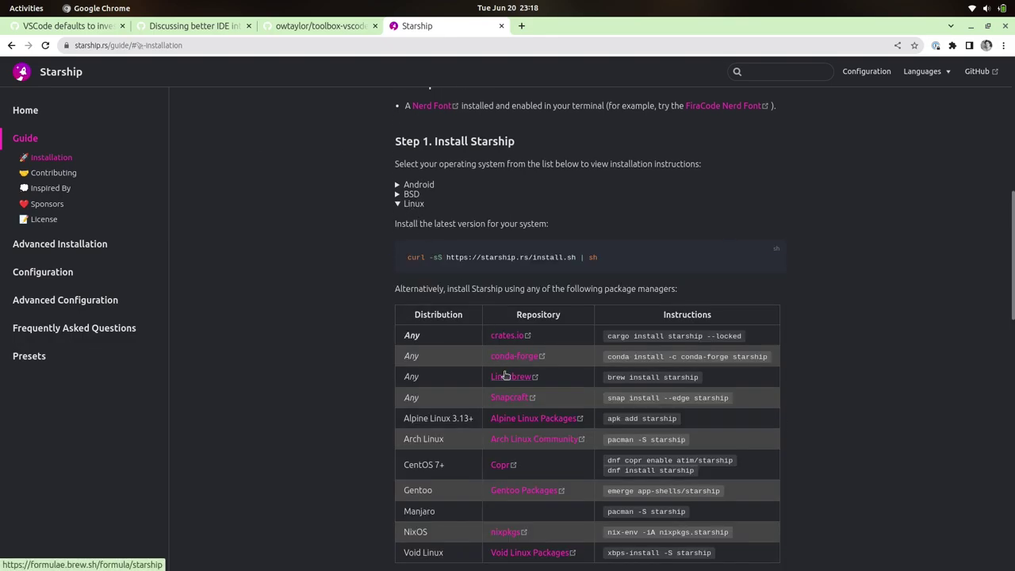
scroll(511, 372, down, 4)
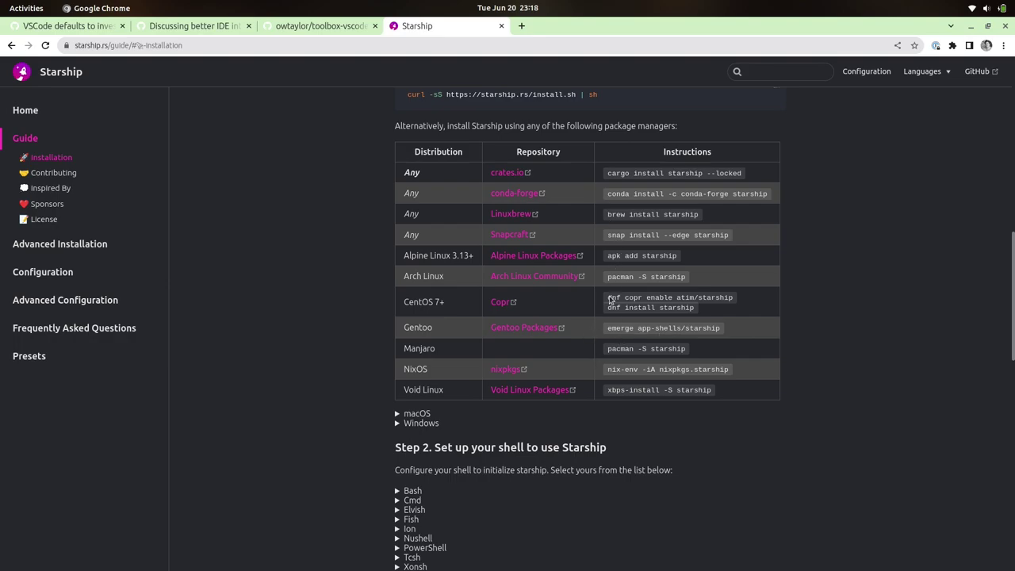
scroll(604, 337, down, 3)
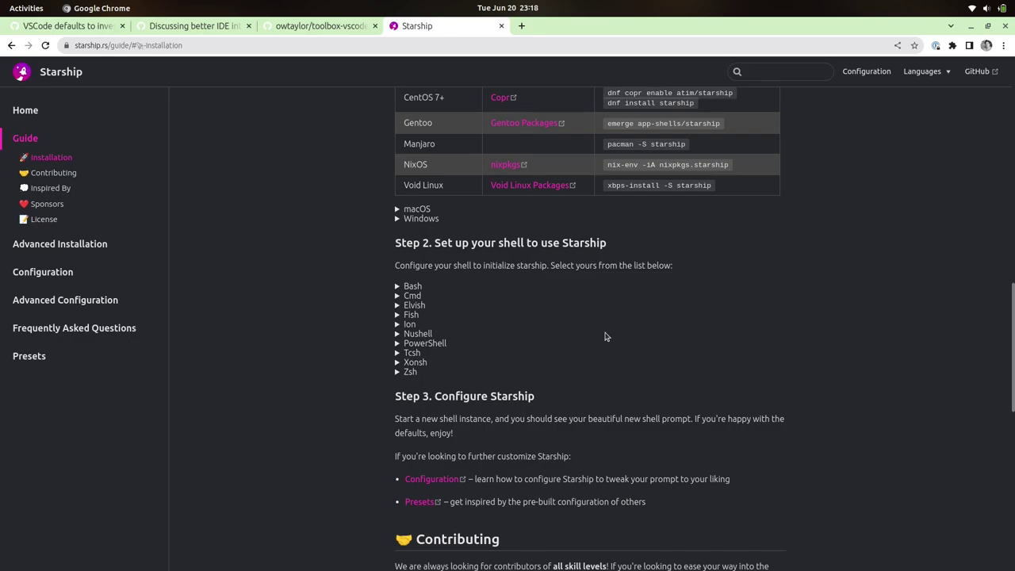
scroll(604, 337, up, 4)
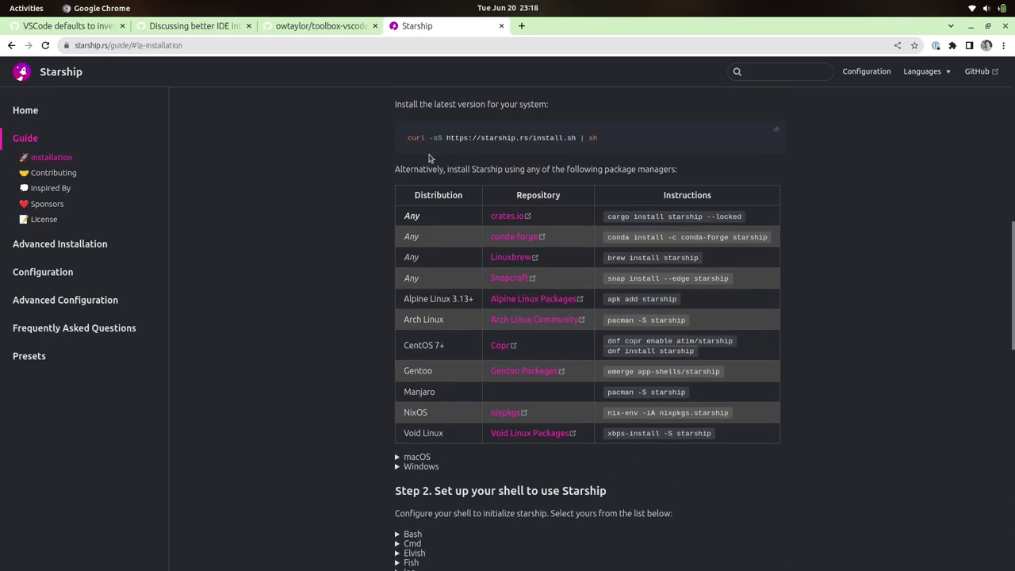
triple_click(606, 142)
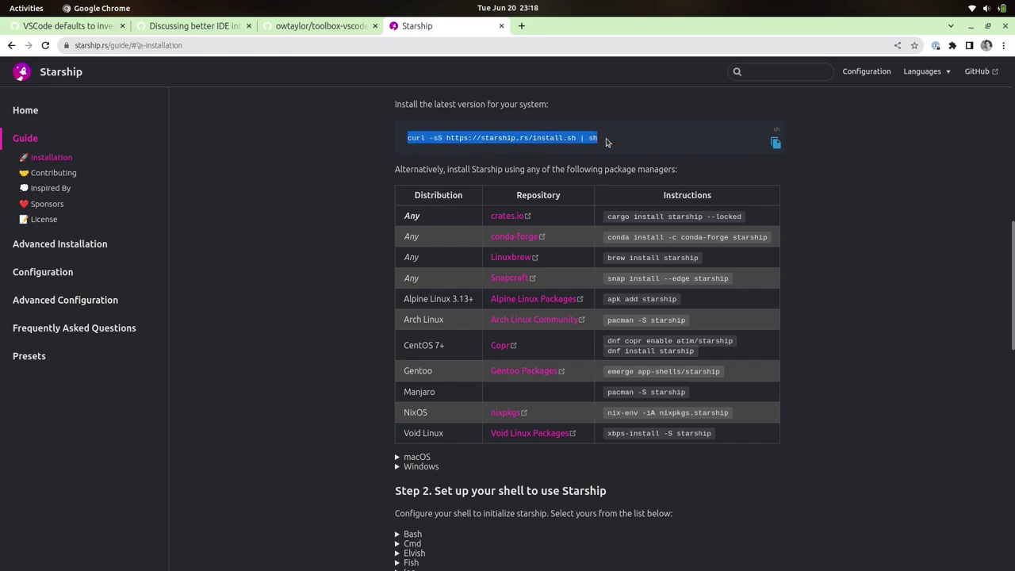
key(alt+Tab)
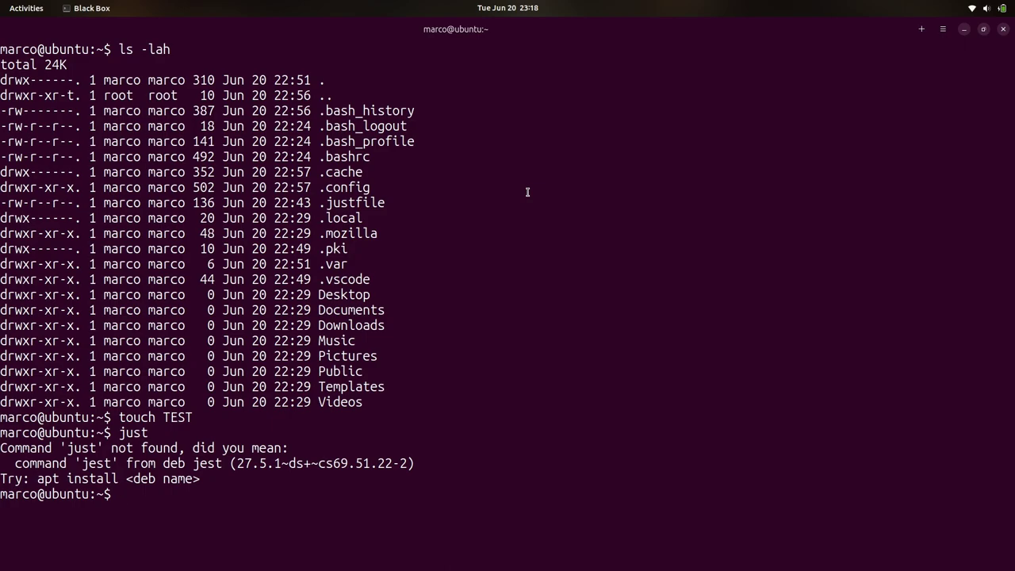
Paste and run the curl Starship installer in Black Box, answering n to the /usr/local/bin prompt
key(ctrl+shift+v)
key(Return)
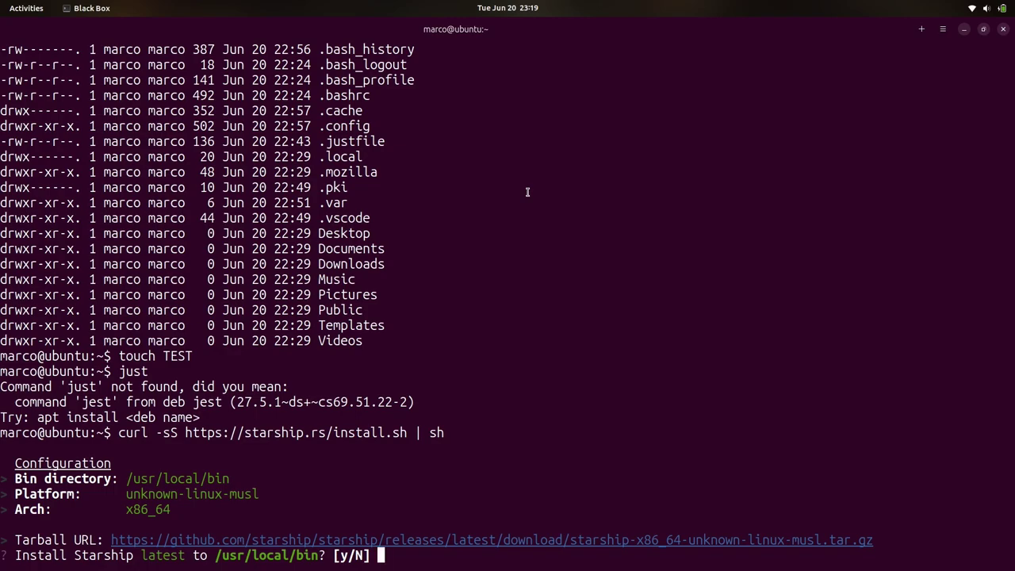
text(n)
key(Return)
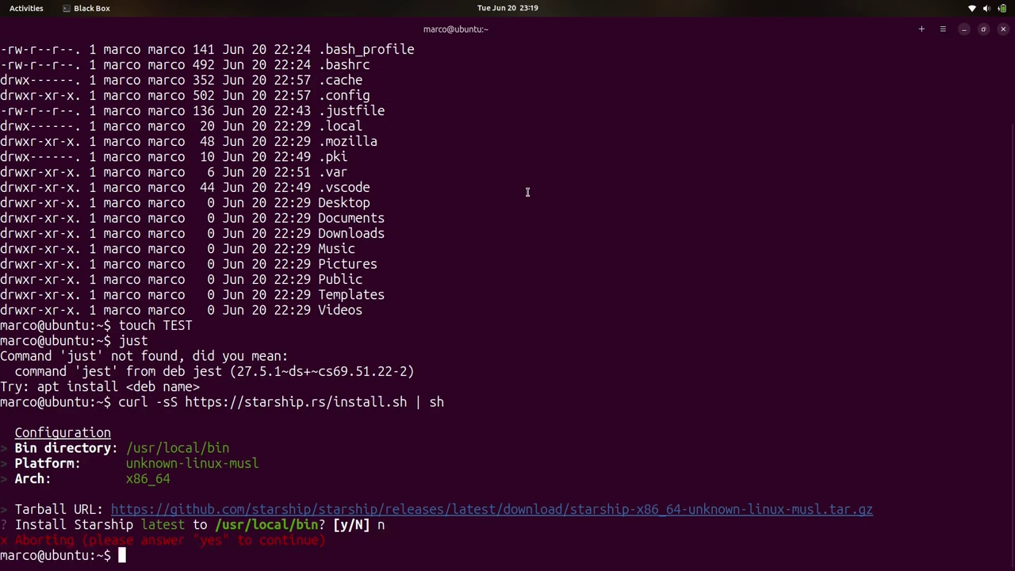
key(ctrl+alt+t)
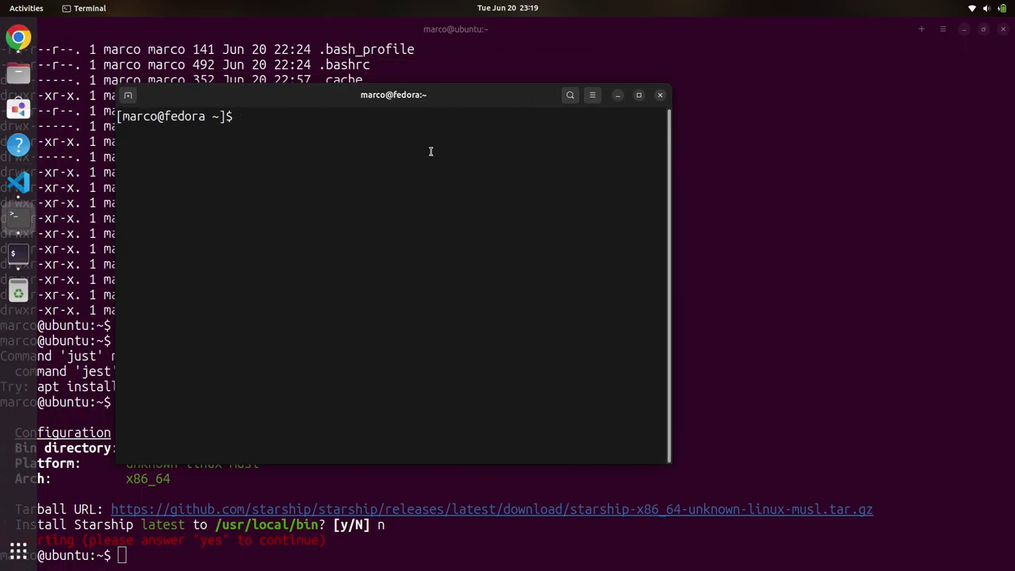
Print PATH with echo $PATH, then run the pasted Starship installer and answer n to abort
text(echo $PATH)
key(Return)
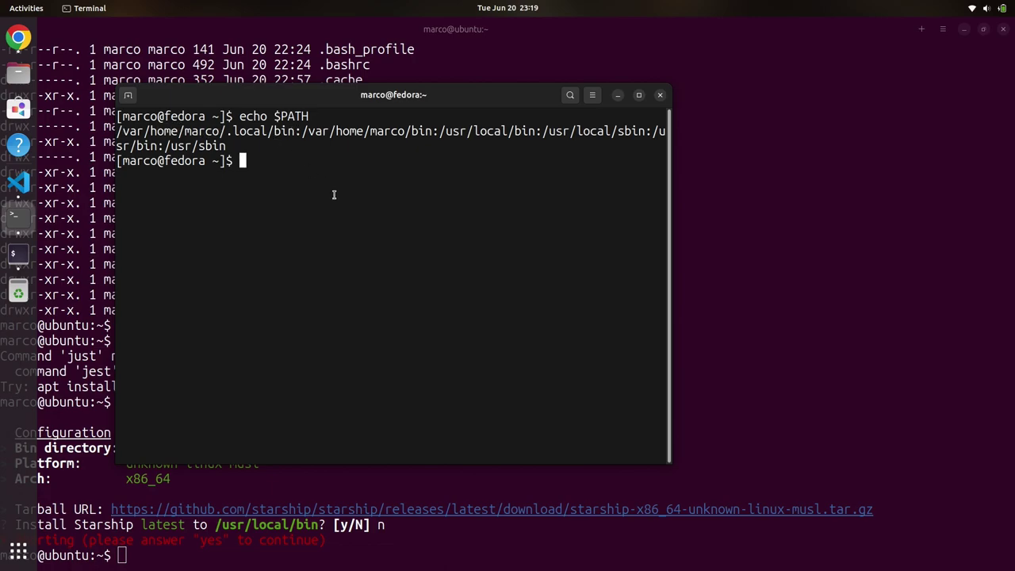
key(ctrl+shift+v)
key(Return)
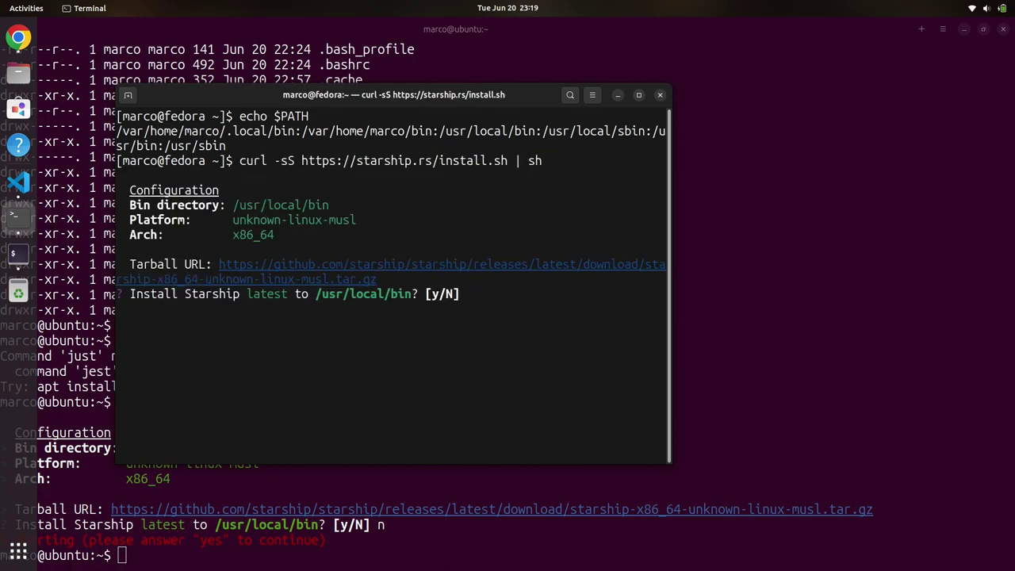
text(/var/home)
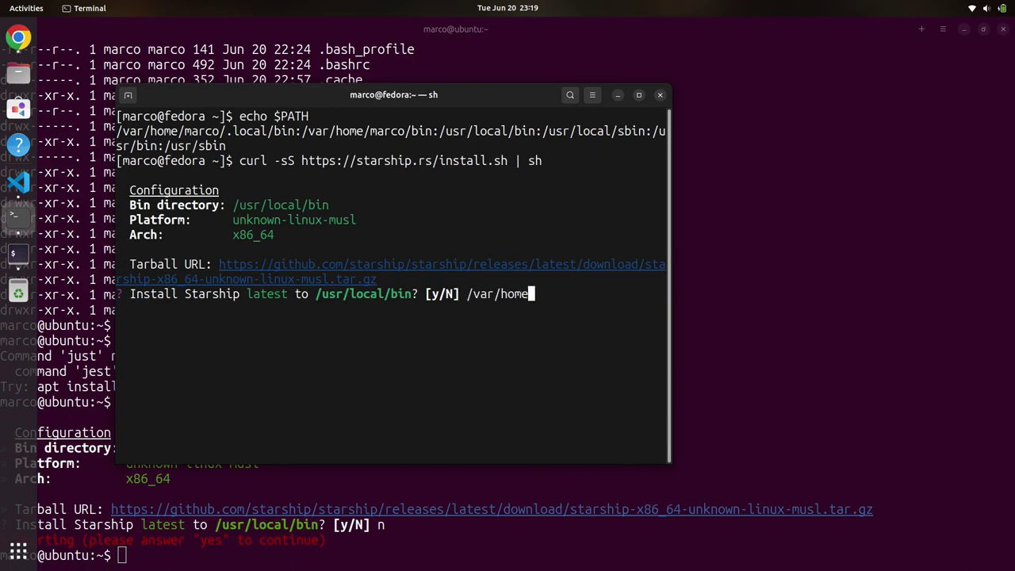
key(BackSpace)
key(BackSpace)
key(BackSpace)
key(BackSpace)
key(BackSpace)
key(BackSpace)
key(BackSpace)
key(BackSpace)
key(BackSpace)
text(n)
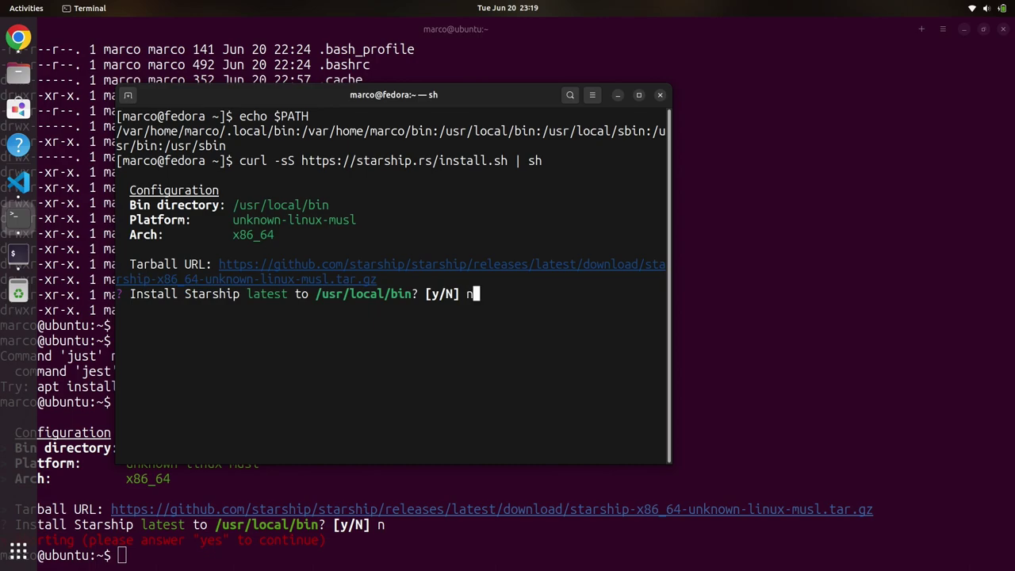
key(Return)
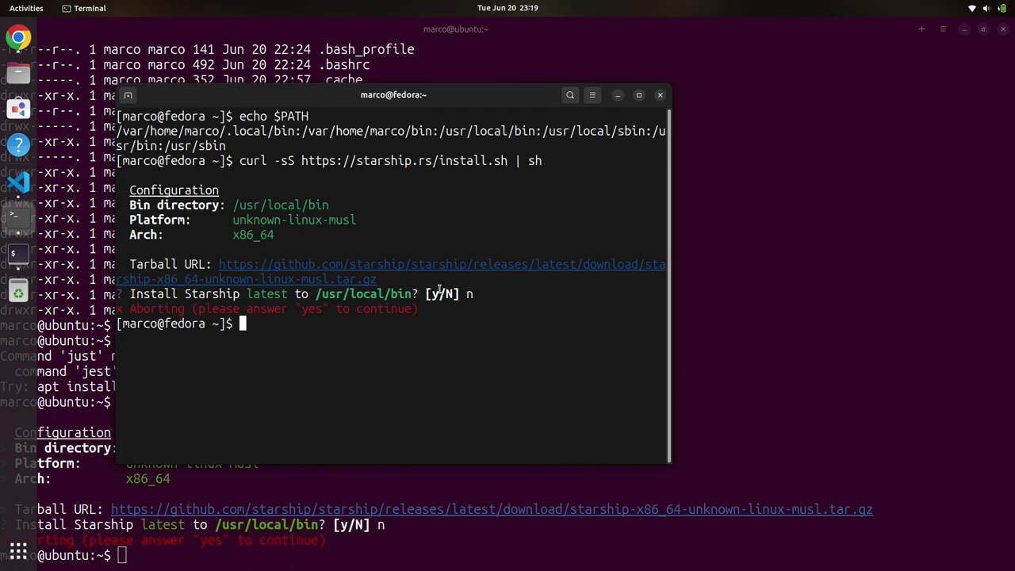
Show the termux --bin-dir install command on Starship's Advanced Installation page in Chrome
key(alt+Tab)
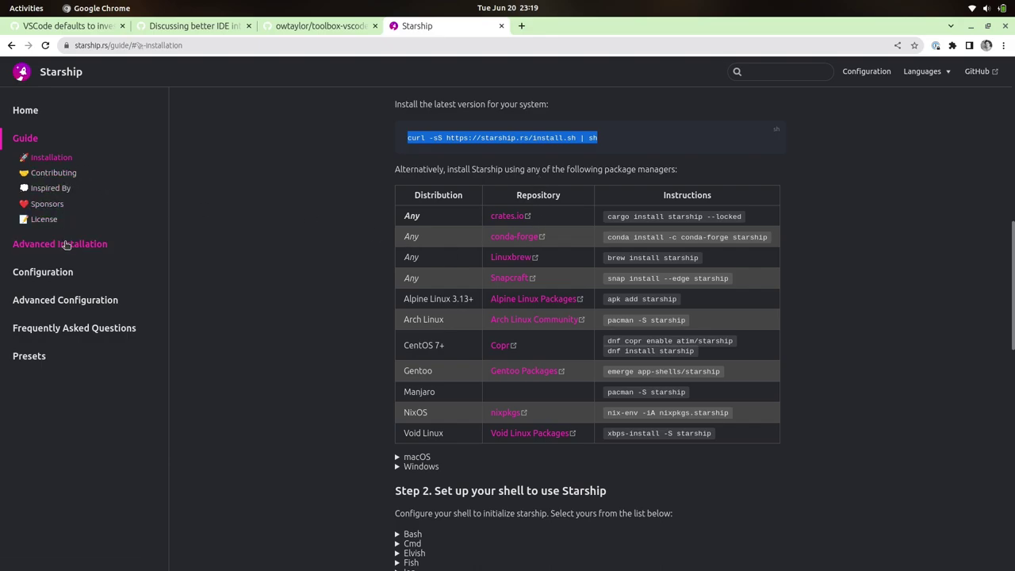
click(67, 245)
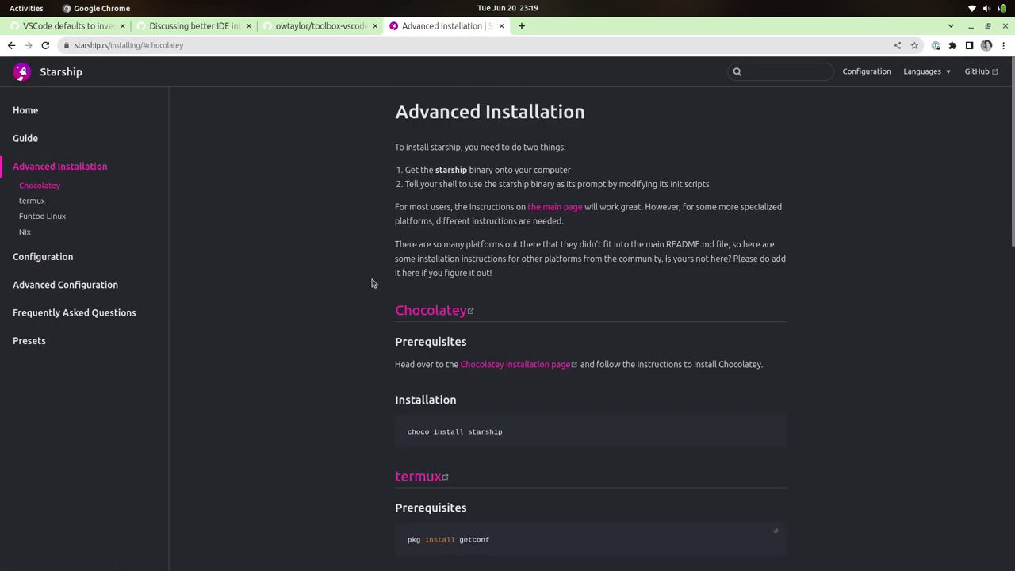
scroll(371, 283, down, 5)
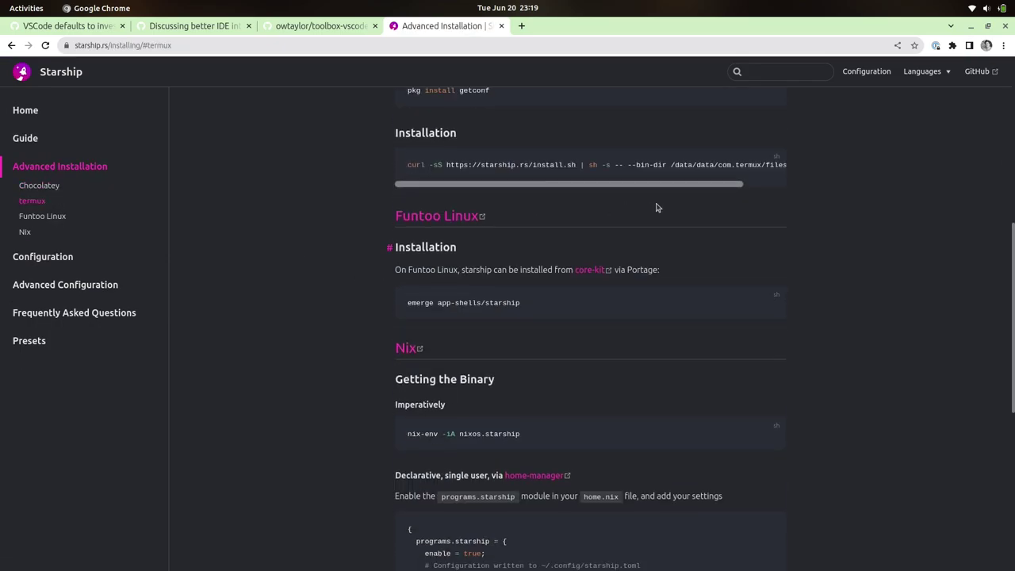
drag(658, 184, 731, 168)
Place the termux Starship install command at a clean prompt in the Fedora terminal
key(alt+Tab)
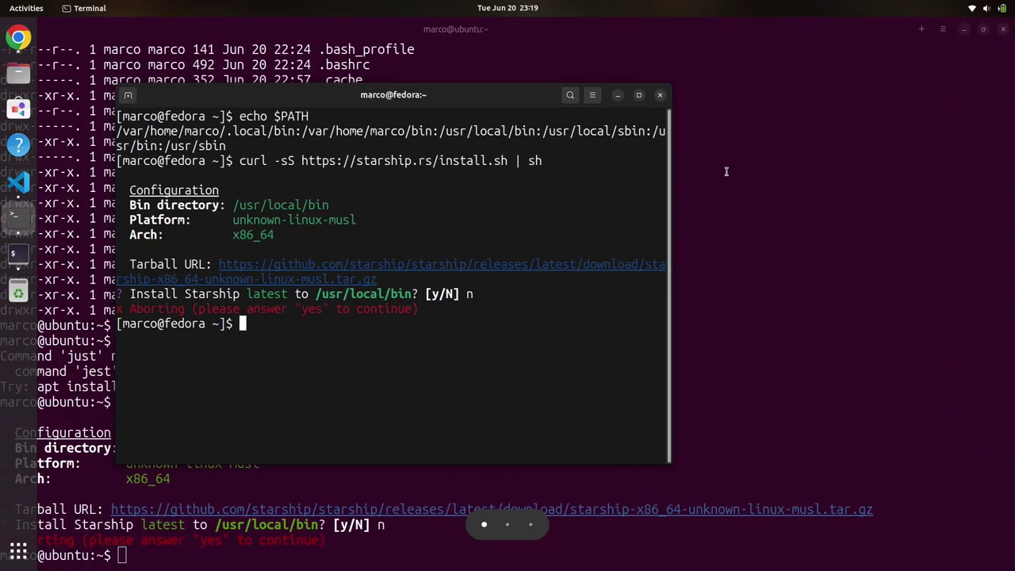
text(curl -sS https://starship.rs/install.sh | sh -s -- --bin-dir /data/data/com.termux/files/usr/bin)
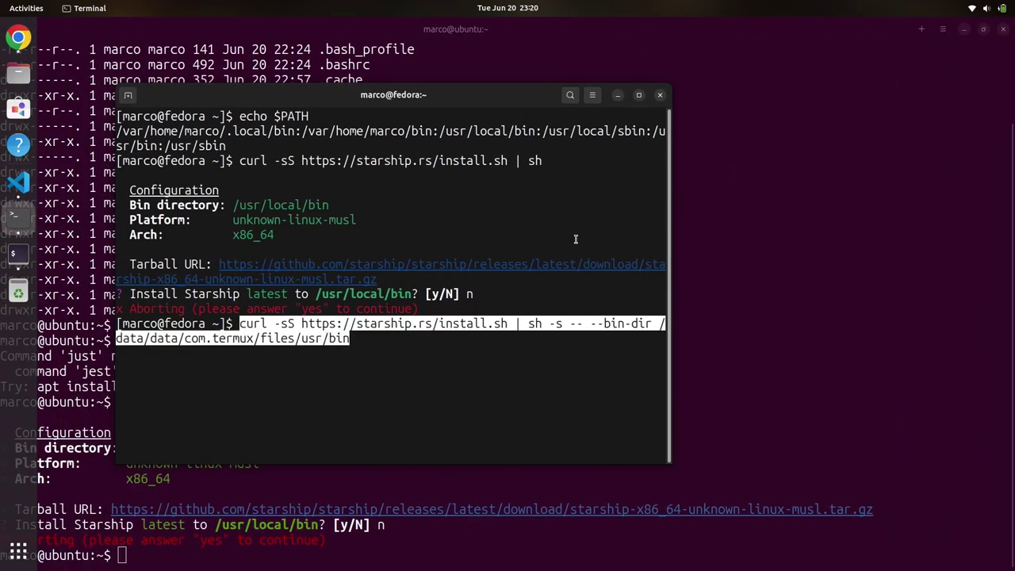
key(ctrl+c)
key(ctrl+c)
key(Up)
key(BackSpace)
key(ctrl+u)
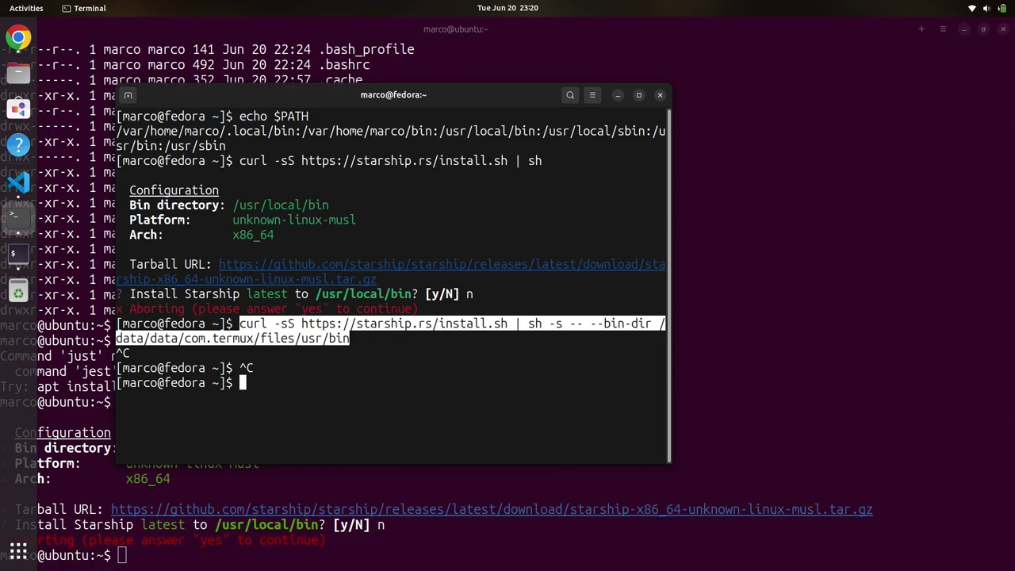
drag(356, 338, 239, 324)
middle_click(240, 323)
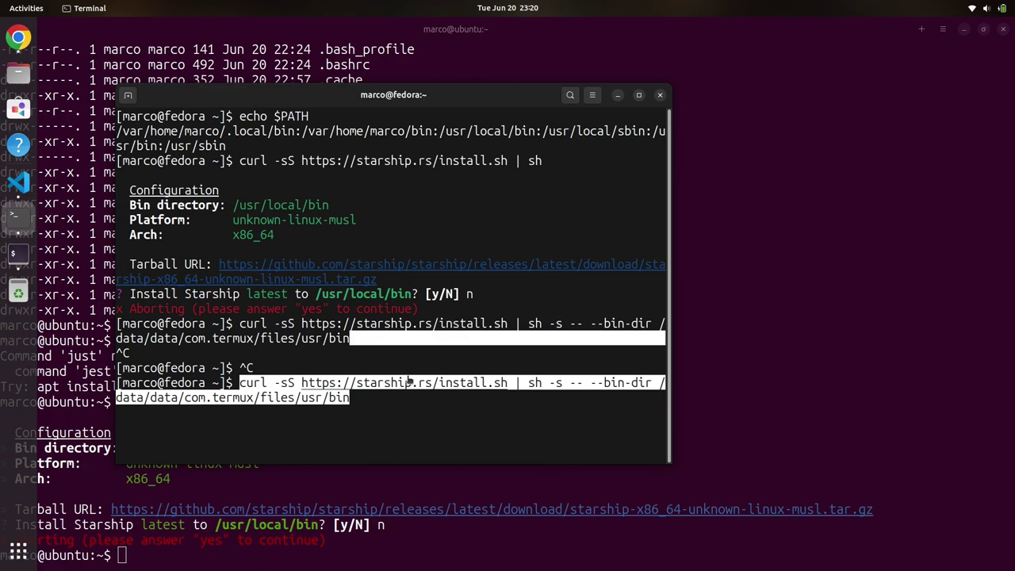
Change --bin-dir to /var/home/<user>/.local/bin, run the installer, answer y, and review the 'not a directory' error
key(Left)
key(Right)
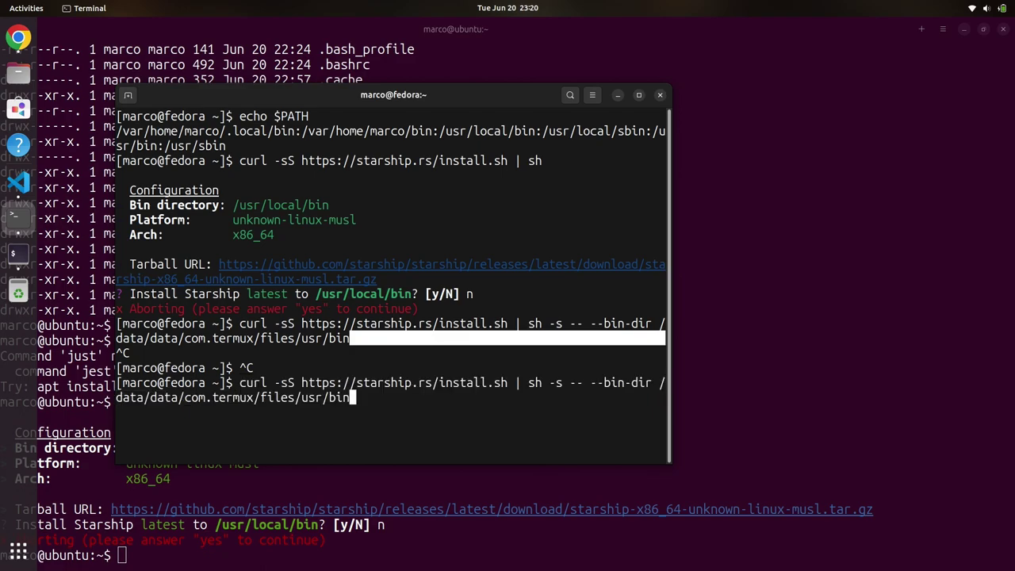
key(BackSpace)
key(BackSpace)
key(BackSpace)
key(BackSpace)
key(BackSpace)
key(BackSpace)
key(BackSpace)
key(BackSpace)
key(BackSpace)
key(BackSpace)
key(BackSpace)
key(BackSpace)
key(BackSpace)
key(BackSpace)
key(BackSpace)
key(BackSpace)
key(BackSpace)
key(BackSpace)
key(BackSpace)
key(BackSpace)
key(BackSpace)
key(BackSpace)
key(BackSpace)
key(BackSpace)
key(BackSpace)
key(BackSpace)
key(BackSpace)
key(BackSpace)
key(BackSpace)
key(BackSpace)
key(BackSpace)
key(BackSpace)
key(BackSpace)
key(BackSpace)
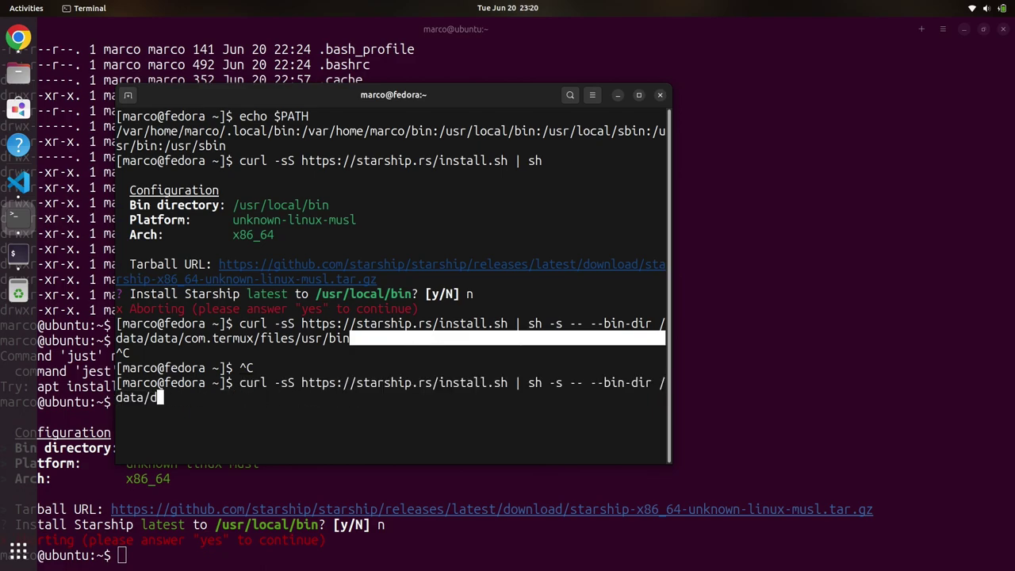
text(var/home/mar)
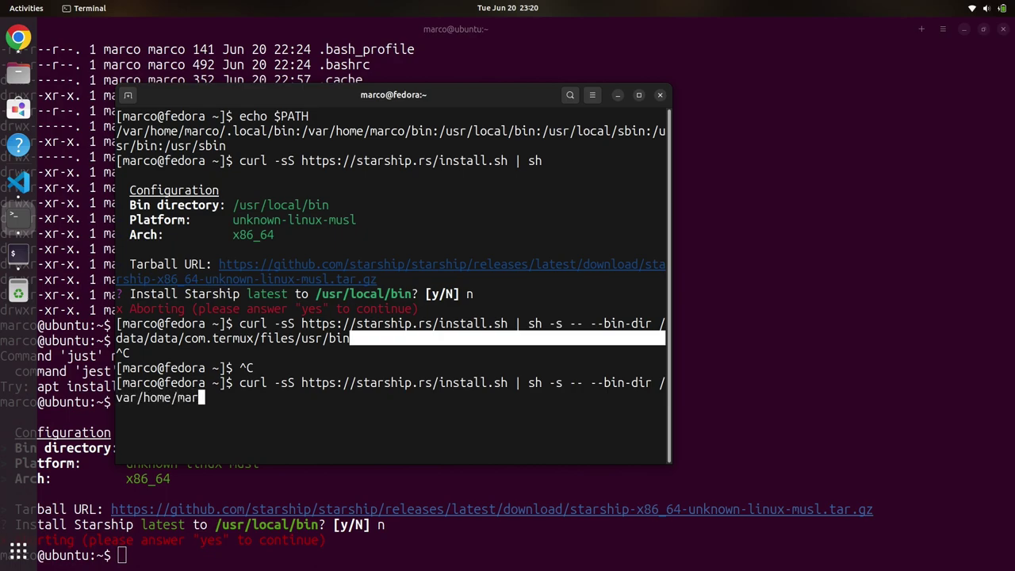
text(co/.local/bin)
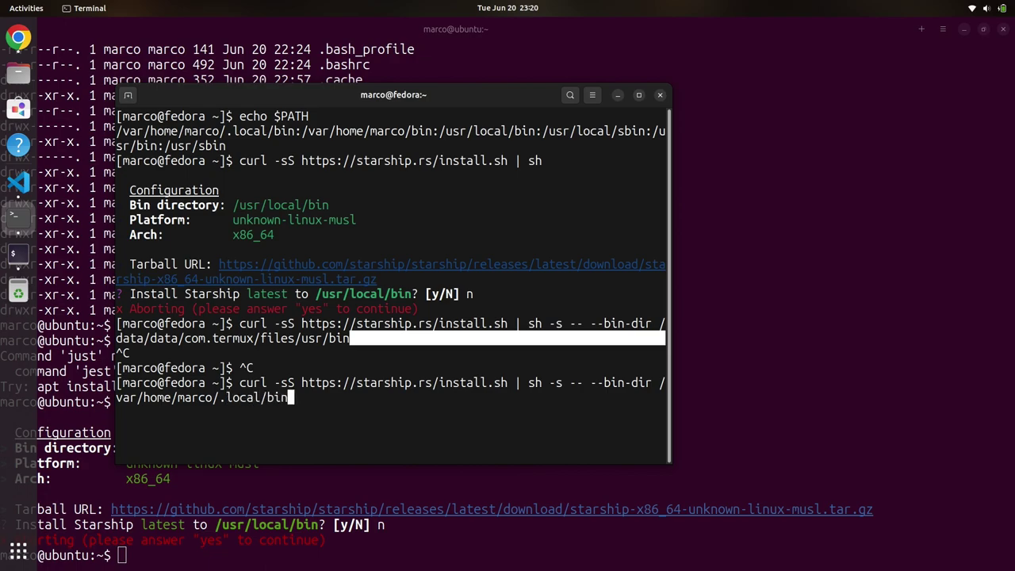
key(Return)
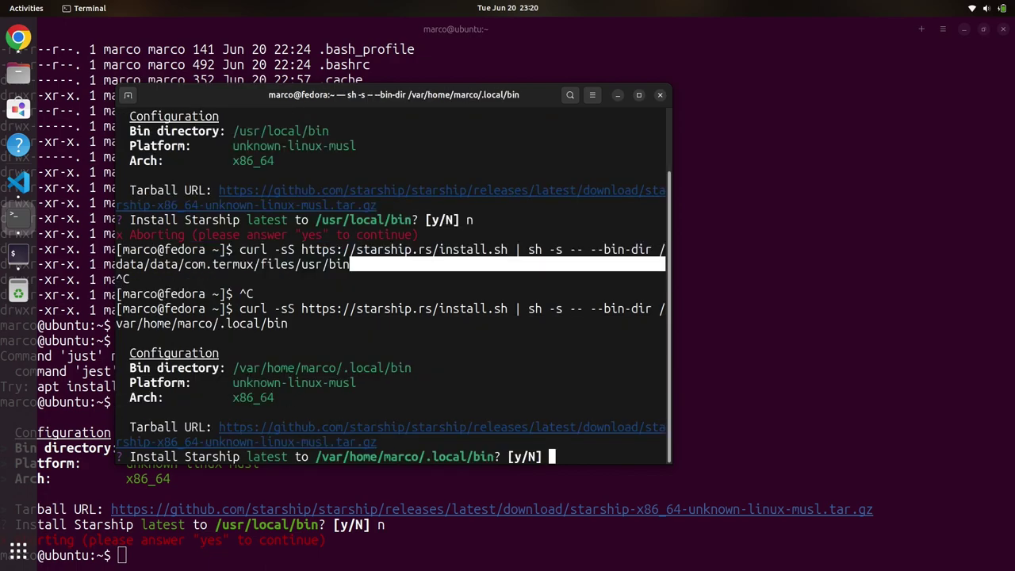
text(y)
key(Return)
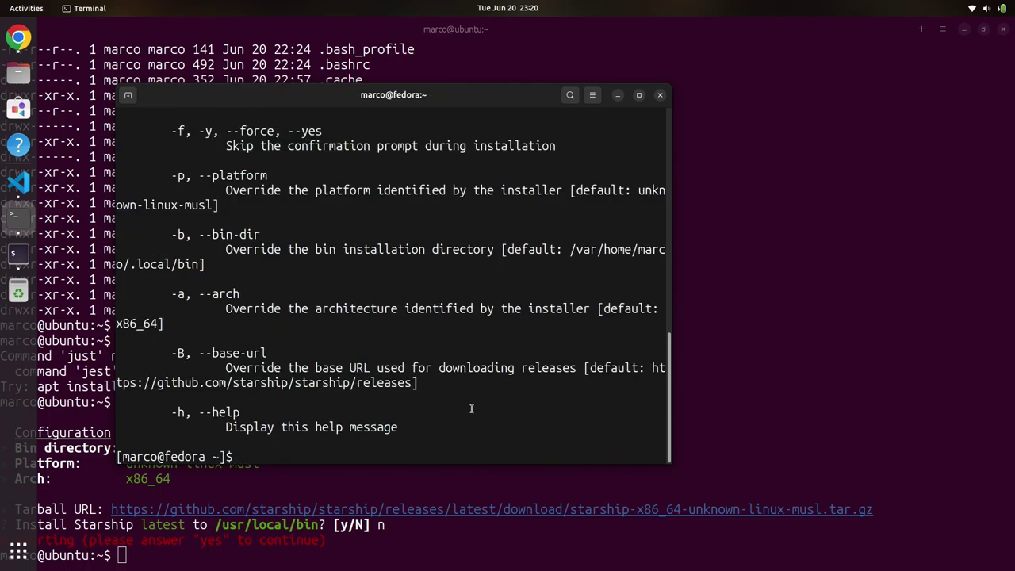
scroll(471, 409, up, 9)
scroll(471, 410, down, 1)
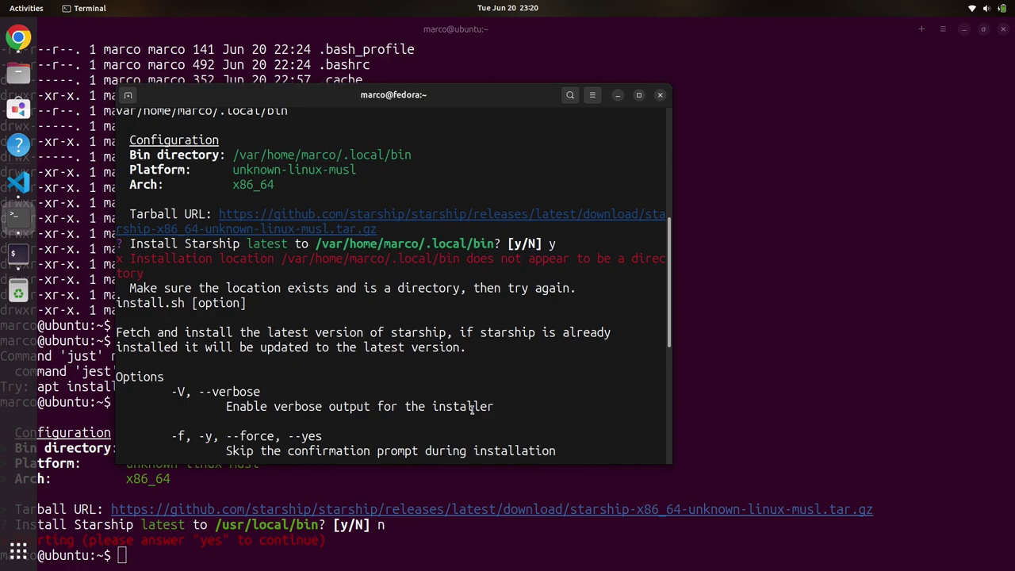
scroll(471, 409, down, 1)
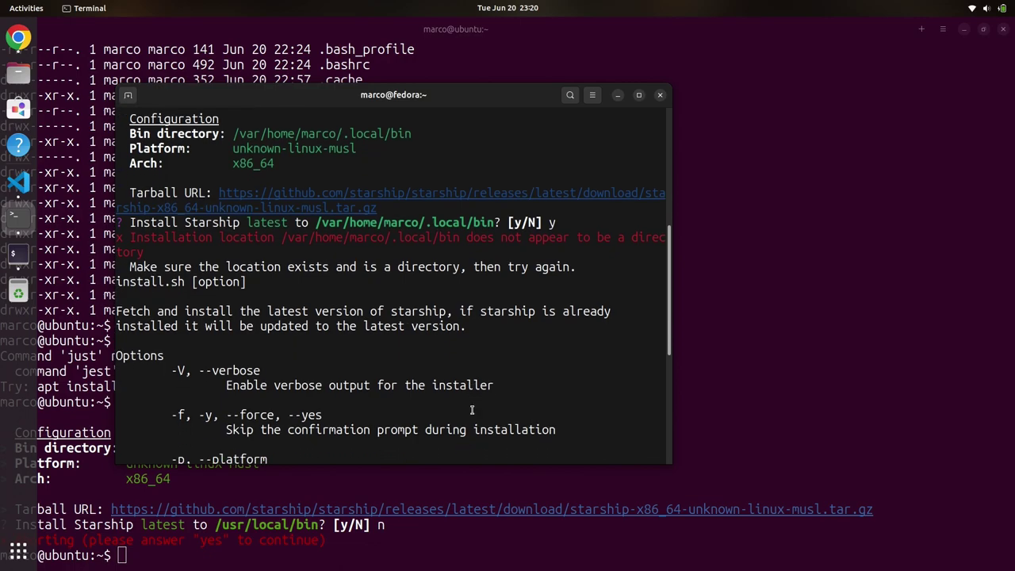
scroll(472, 410, down, 1)
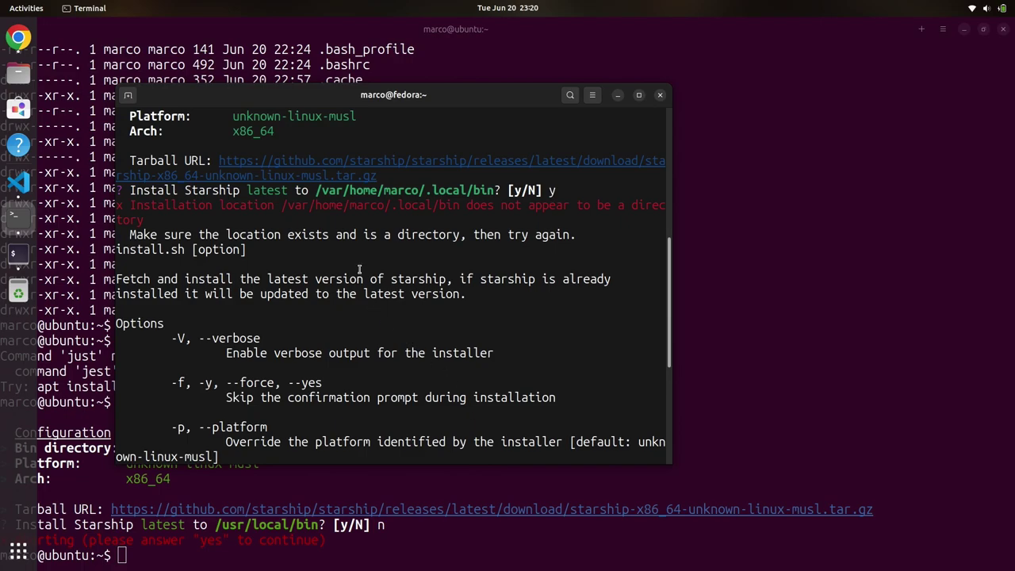
Inspect the home folder and .local, then create the missing bin folder with mkdir bin
text(ls -lah)
key(Return)
text(cd .local/)
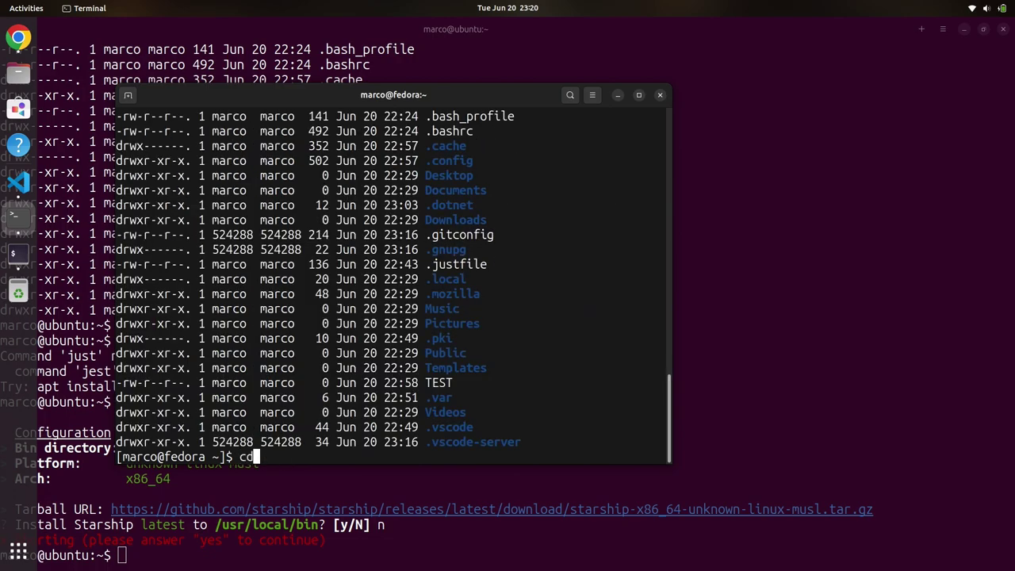
key(Return)
text(ls -lah)
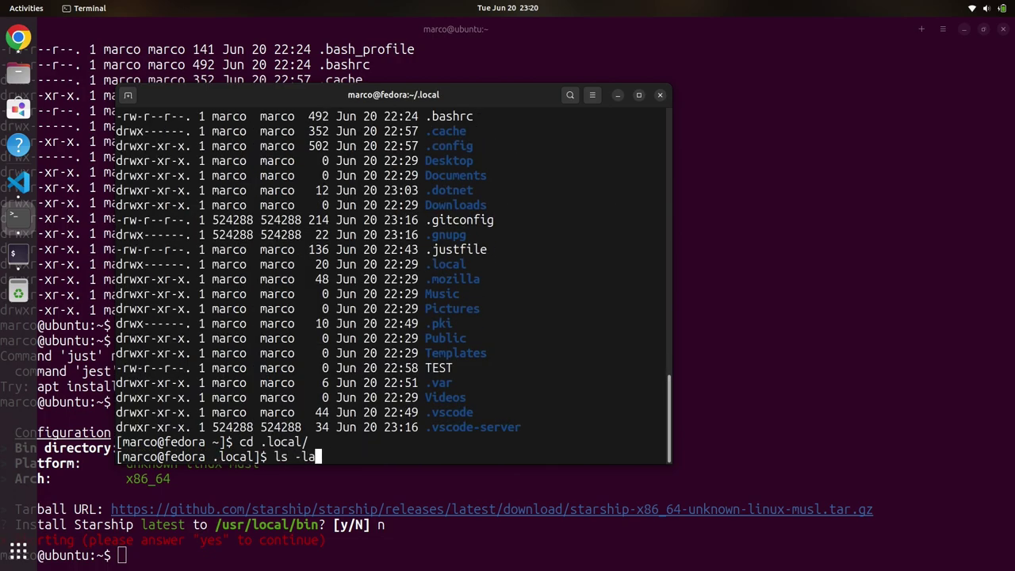
key(Return)
text(mkdir bin)
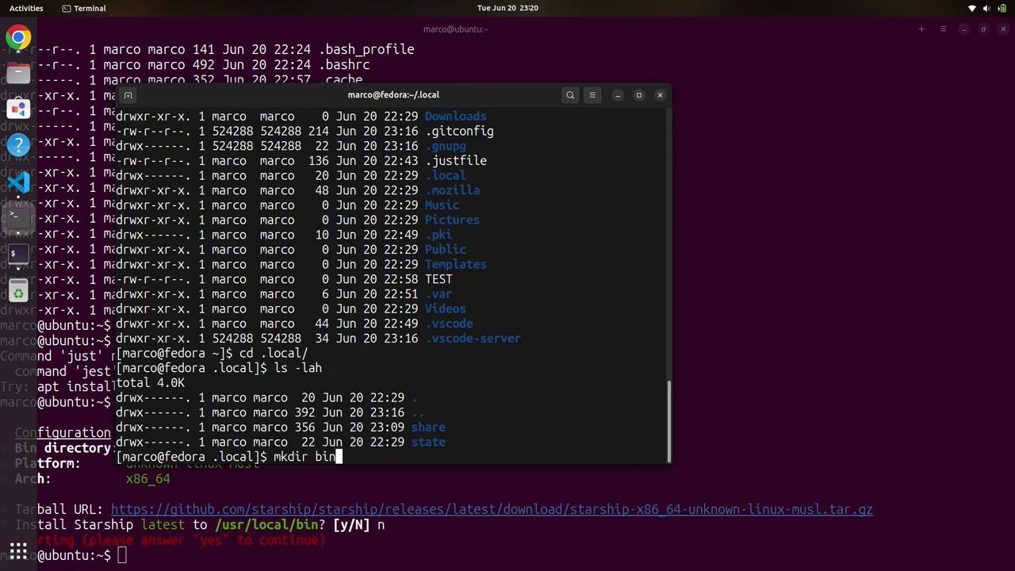
key(Return)
Rerun the Starship install command from history and confirm y to install into .local/bin
key(Up)
key(Up)
key(Up)
key(Up)
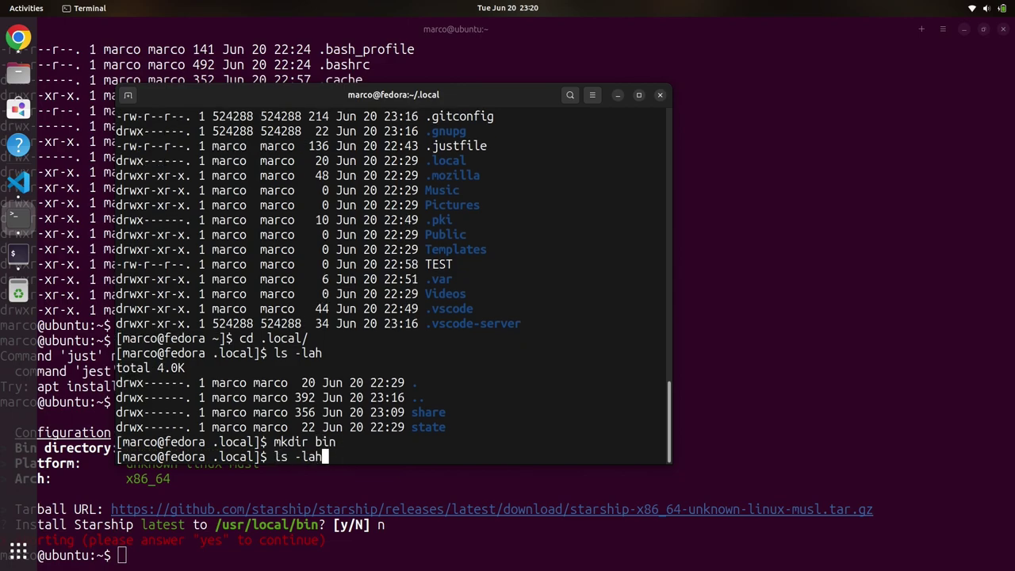
key(Up)
key(Return)
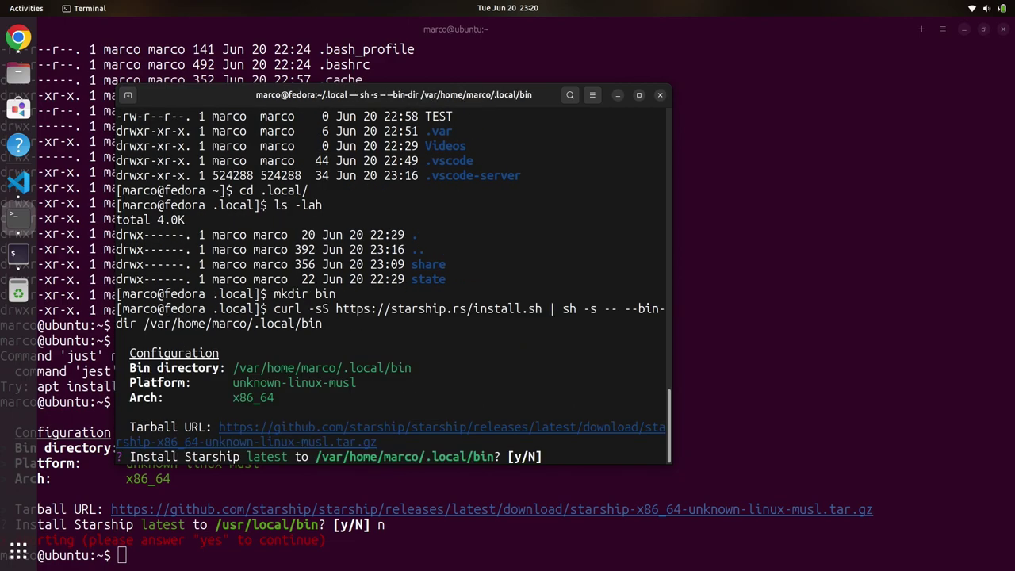
text(y)
key(Return)
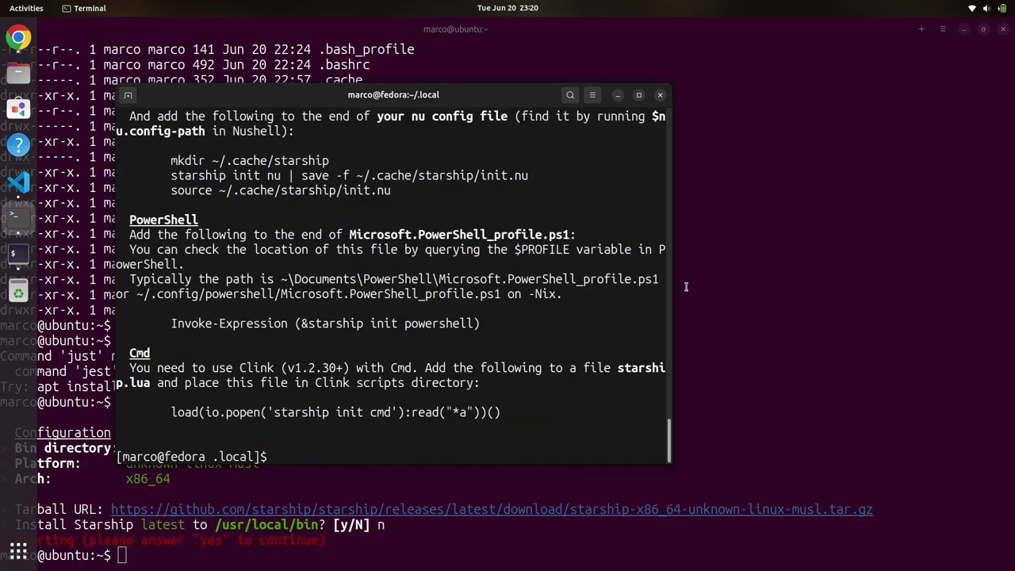
Widen the terminal and select the bash setup line eval "$(starship init bash)"
drag(670, 291, 813, 325)
scroll(502, 375, up, 8)
scroll(502, 375, up, 5)
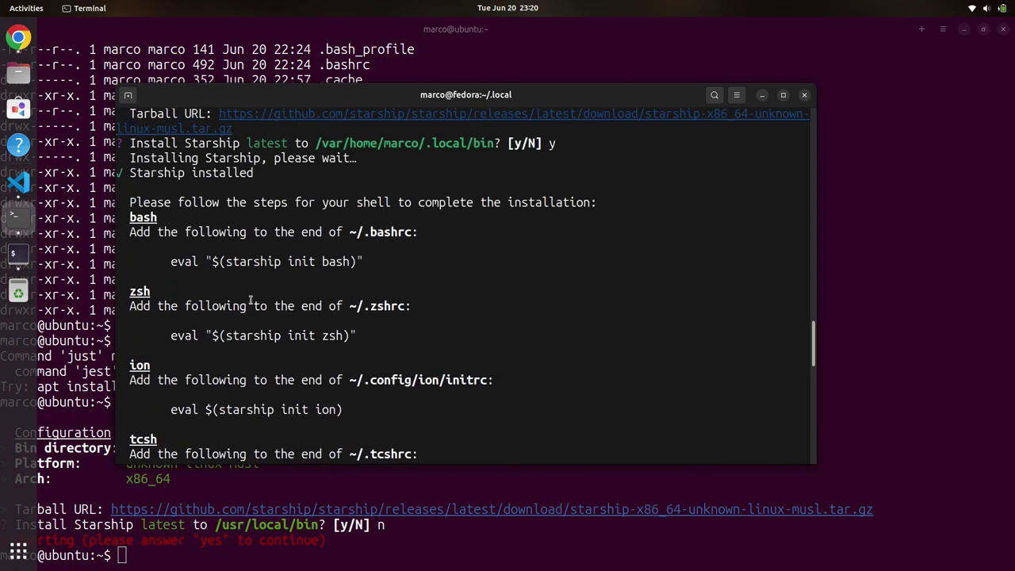
drag(171, 262, 368, 267)
Append eval "$(starship init bash)" to the end of ~/.bashrc in nano and save it
text(nano )
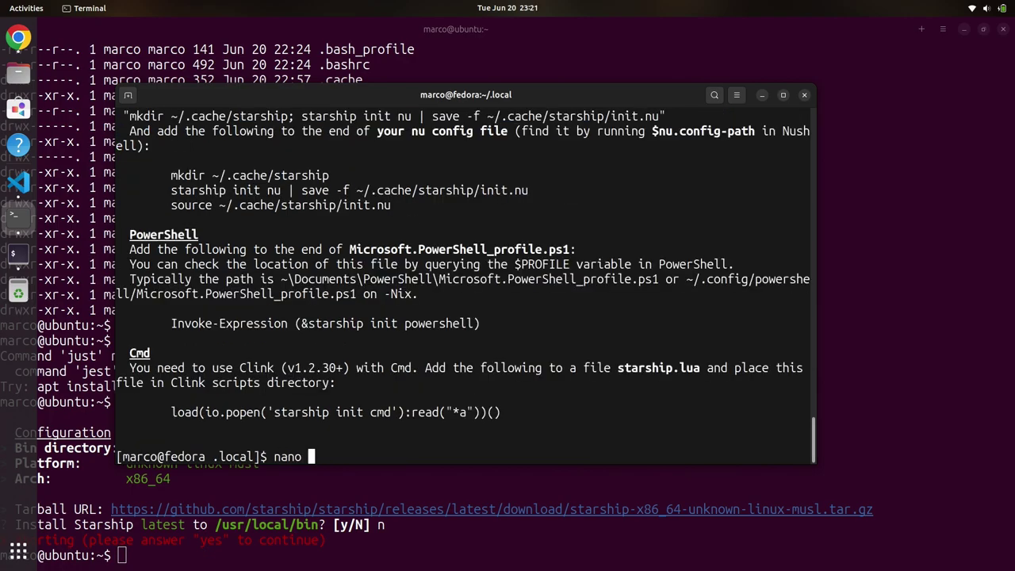
text(~/.bashrc)
key(Return)
key(Down)
key(Down)
key(Down)
key(Down)
key(Down)
key(Down)
key(Down)
key(Down)
key(Down)
key(Down)
key(Down)
key(Down)
key(Down)
key(Down)
key(Down)
key(Down)
key(Down)
key(Down)
key(Down)
key(Down)
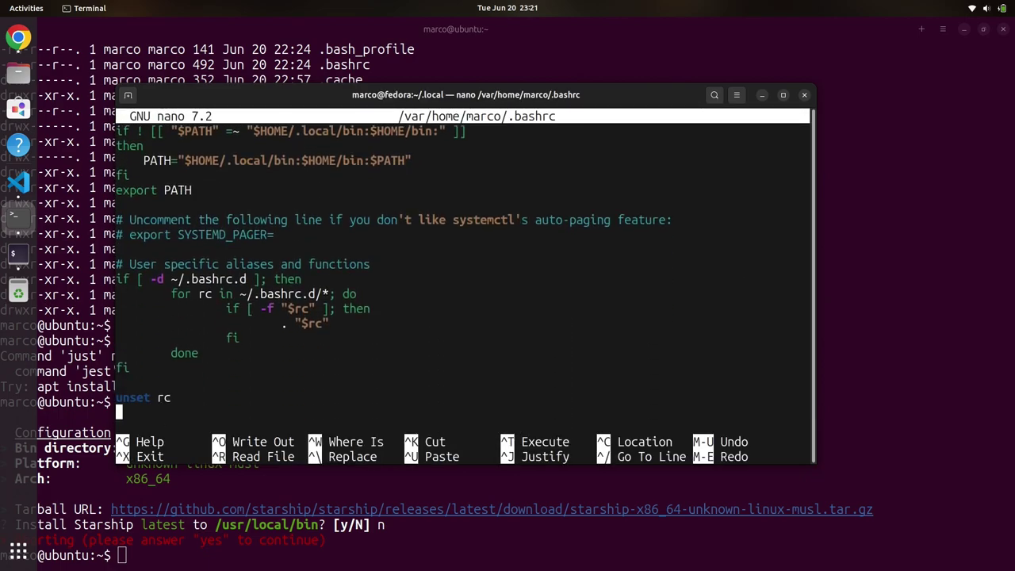
text(eval "$(starship init bash)")
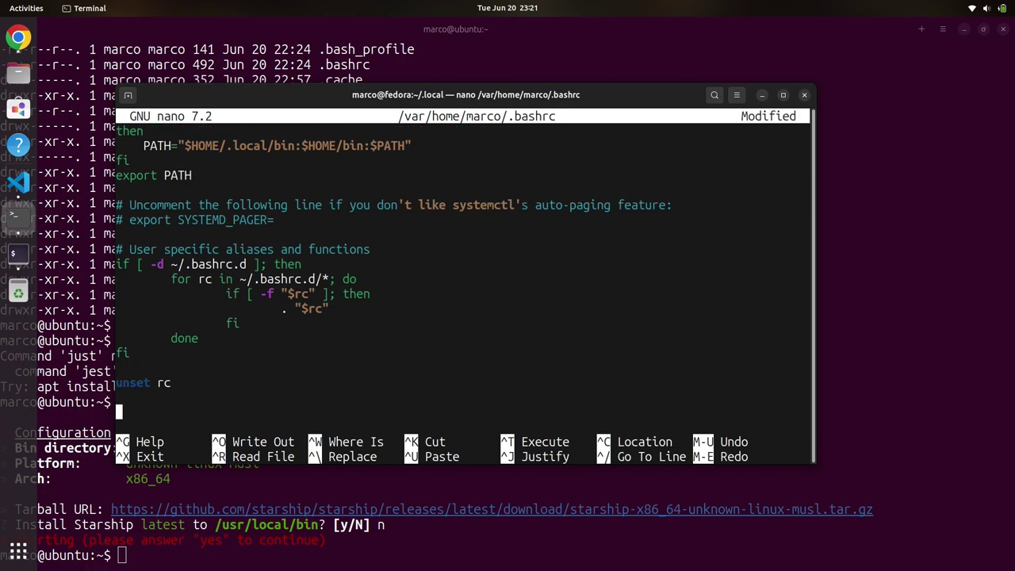
key(ctrl+o)
key(Return)
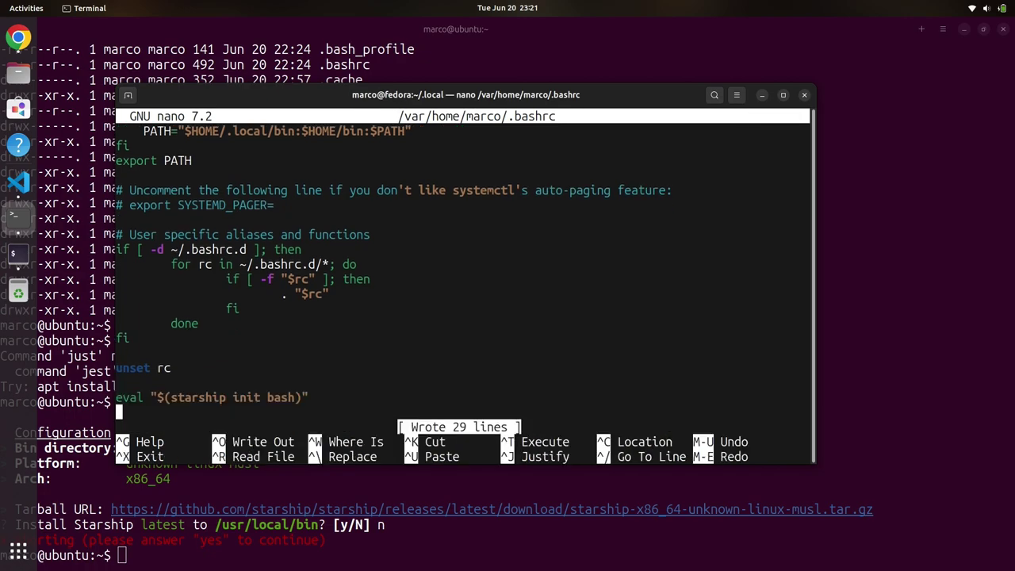
key(ctrl+x)
Return to the home folder with cd ~ and log out of the terminal sessions
text(cd ~)
key(Return)
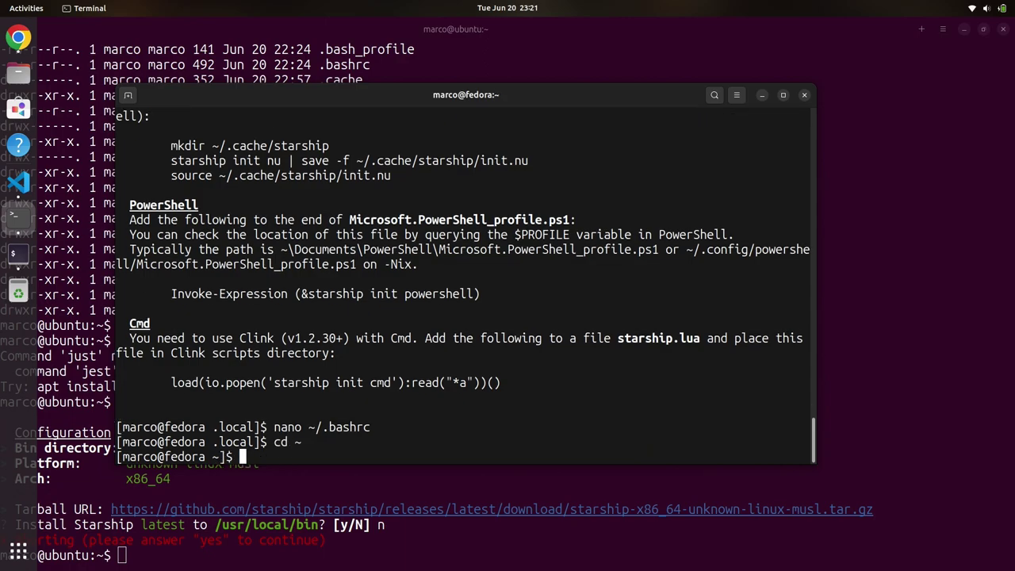
key(ctrl+d)
key(ctrl+c)
key(ctrl+d)
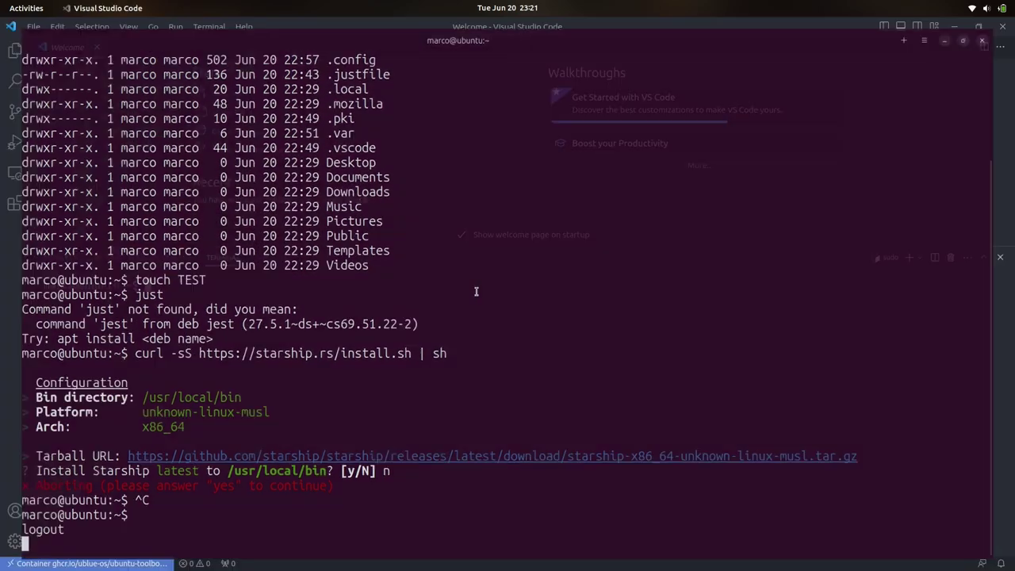
Close the logged-out terminal and exit the Black Box session with Ctrl+D
key(ctrl+alt+t)
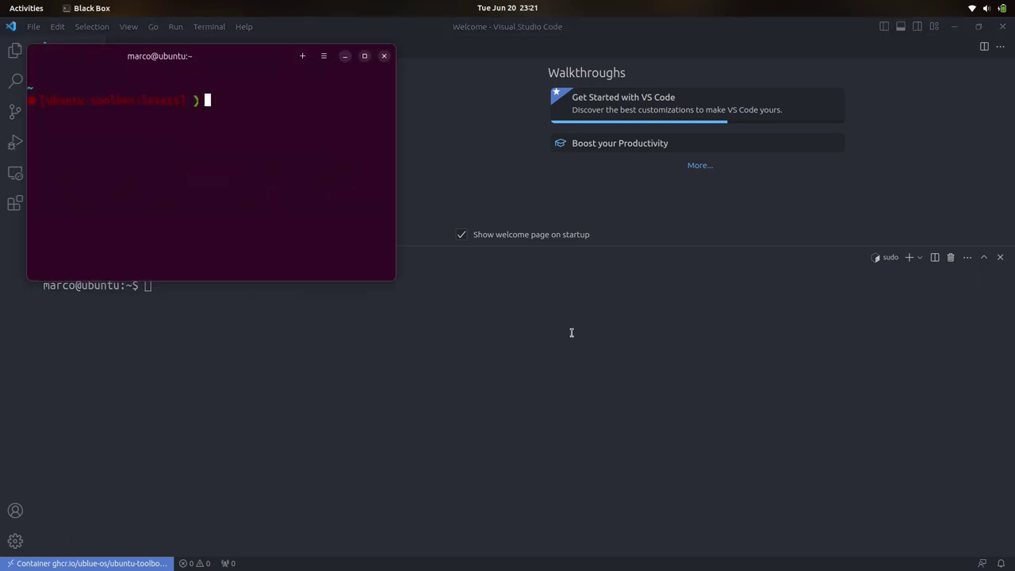
drag(269, 59, 438, 133)
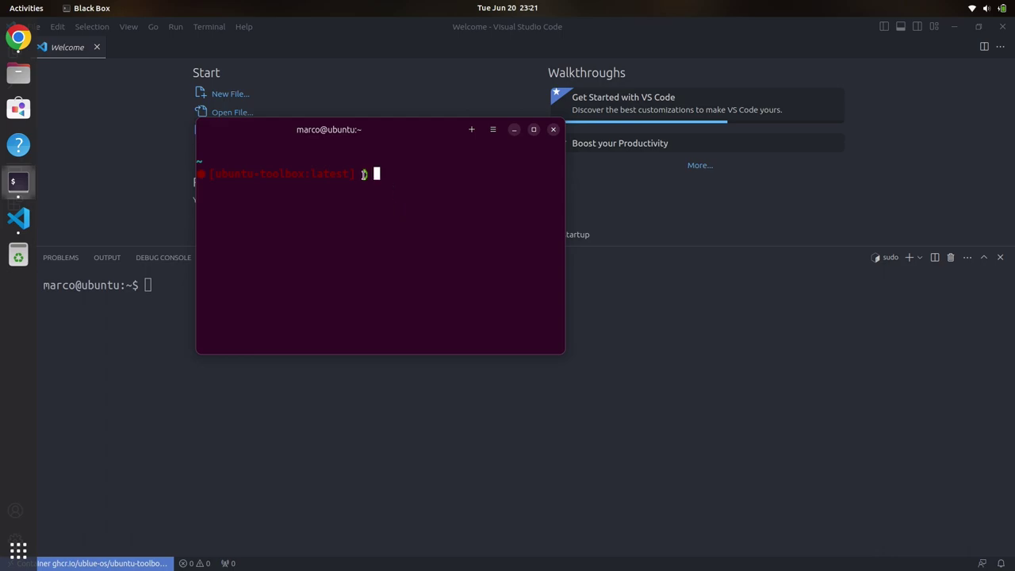
key(ctrl+c)
text(dd)
key(alt+Tab)
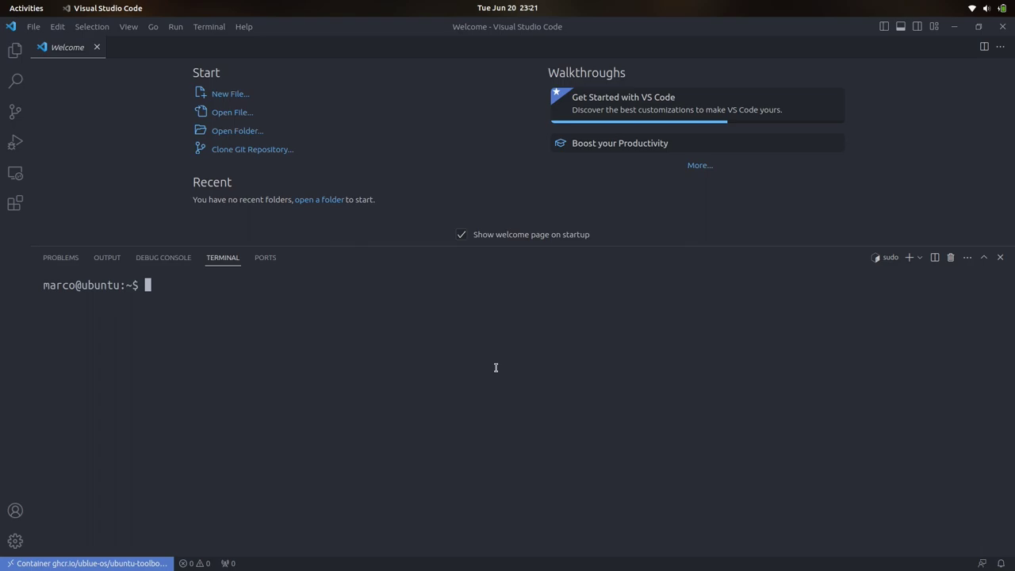
key(ctrl+shift+p)
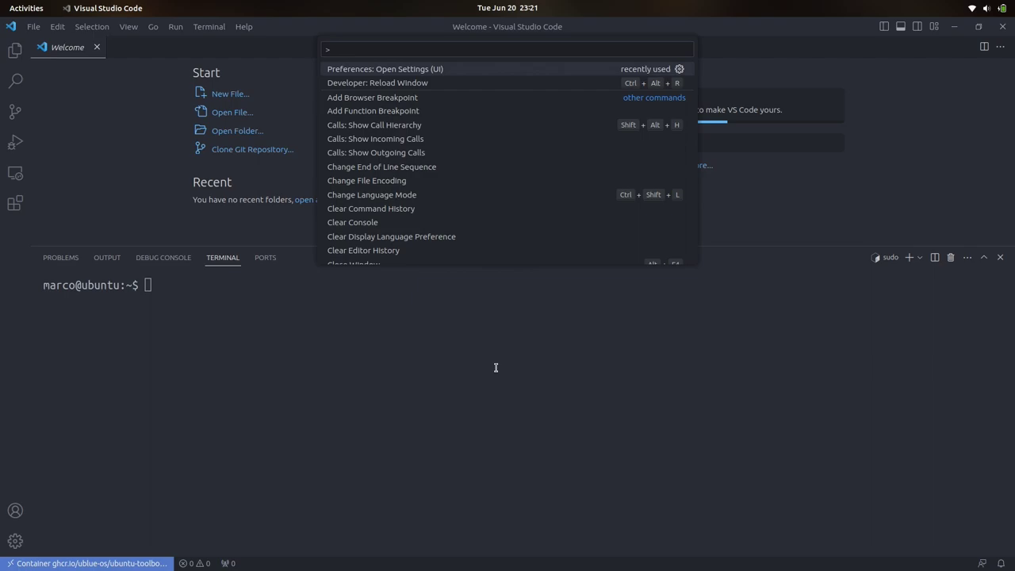
Open a fresh Fedora terminal with the Starship prompt and clear its screen
key(ctrl+alt+t)
text(just)
key(BackSpace)
key(BackSpace)
key(BackSpace)
key(BackSpace)
key(ctrl+shift+v)
key(ctrl+c)
key(ctrl+l)
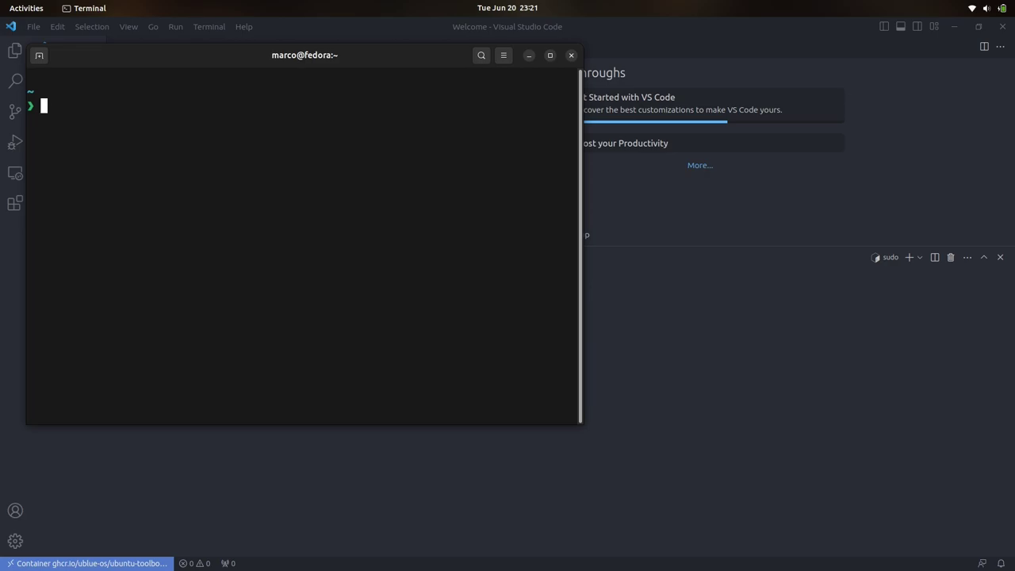
Open a new Black Box window and bring up its Preferences
key(ctrl+alt+t)
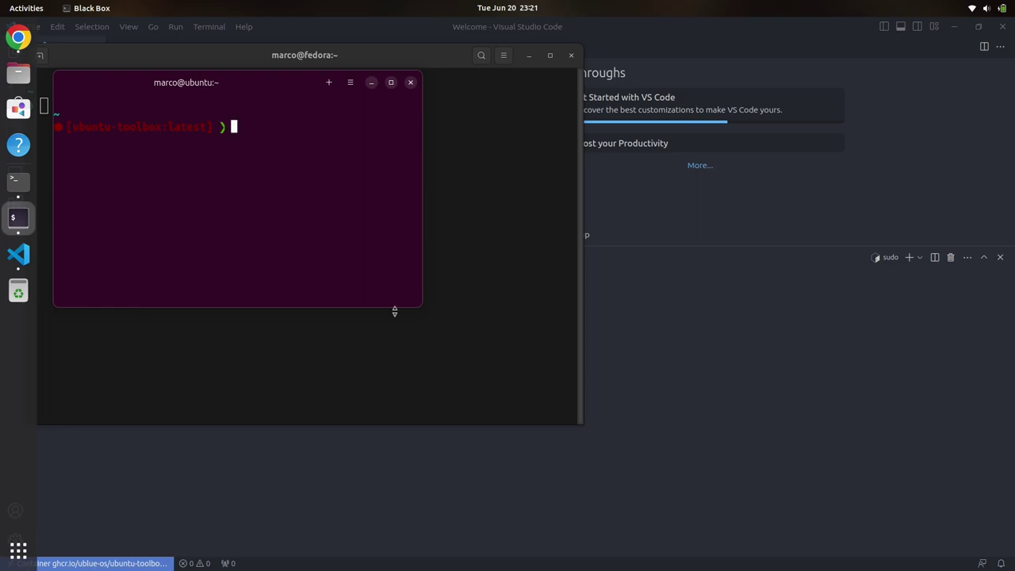
drag(184, 88, 322, 145)
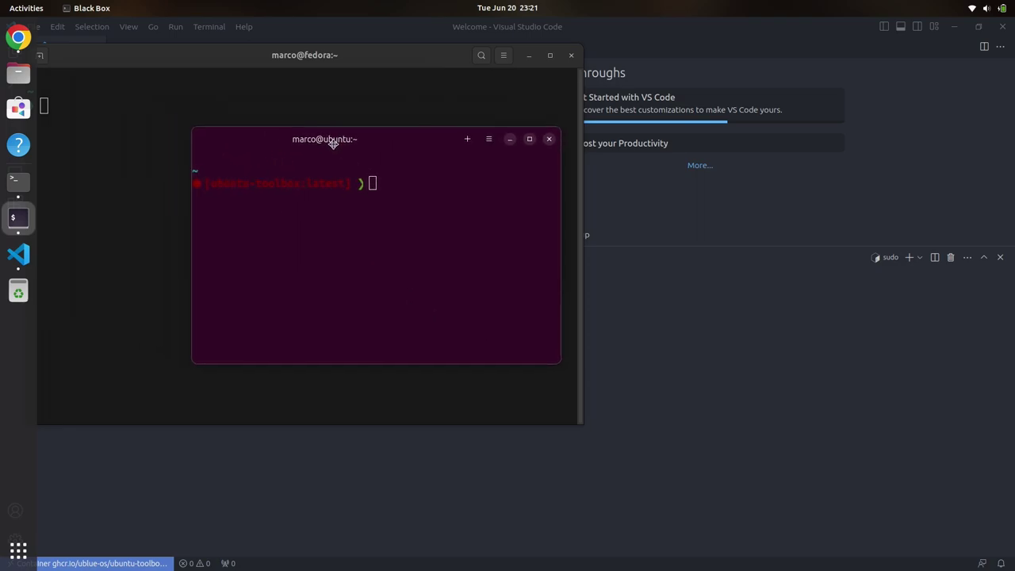
click(487, 139)
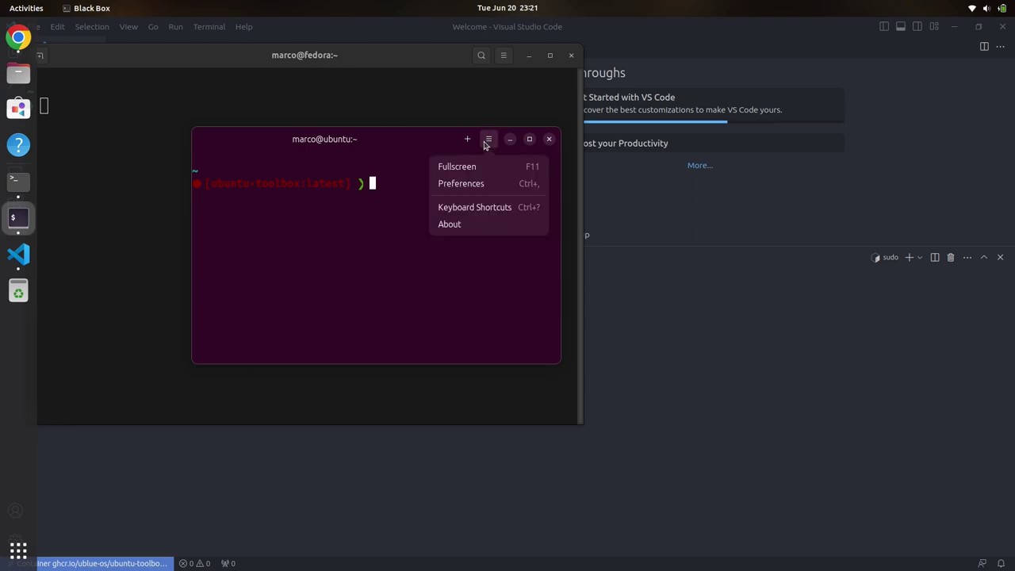
click(460, 183)
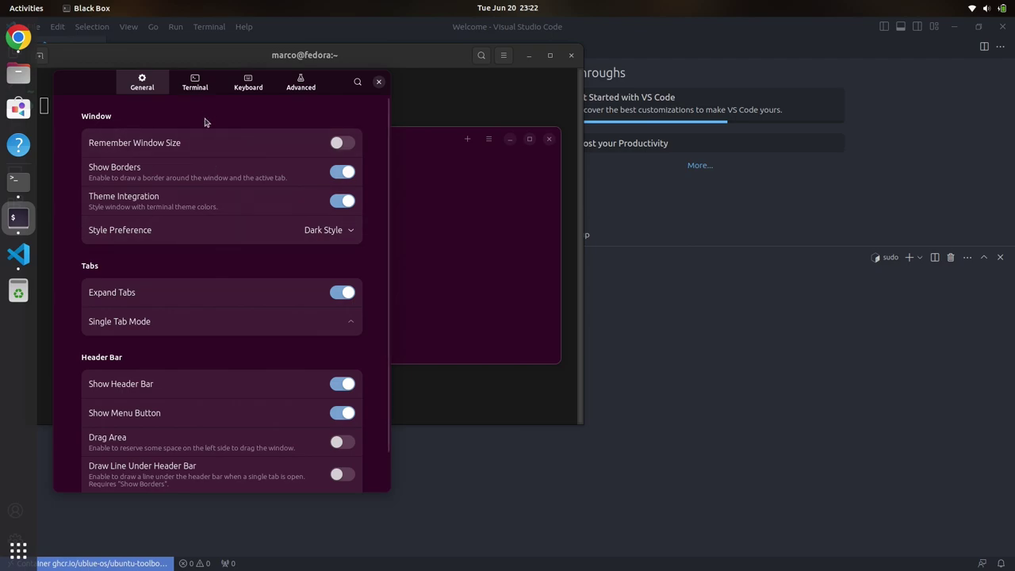
scroll(204, 122, down, 1)
scroll(204, 121, up, 1)
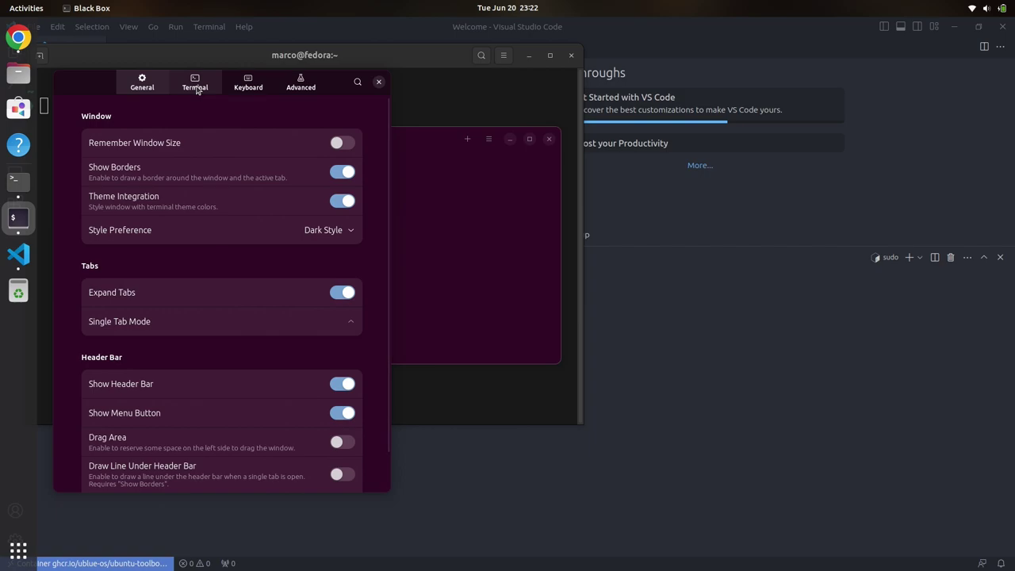
Set the Black Box terminal padding to 10, then run ls in the home folder
click(197, 89)
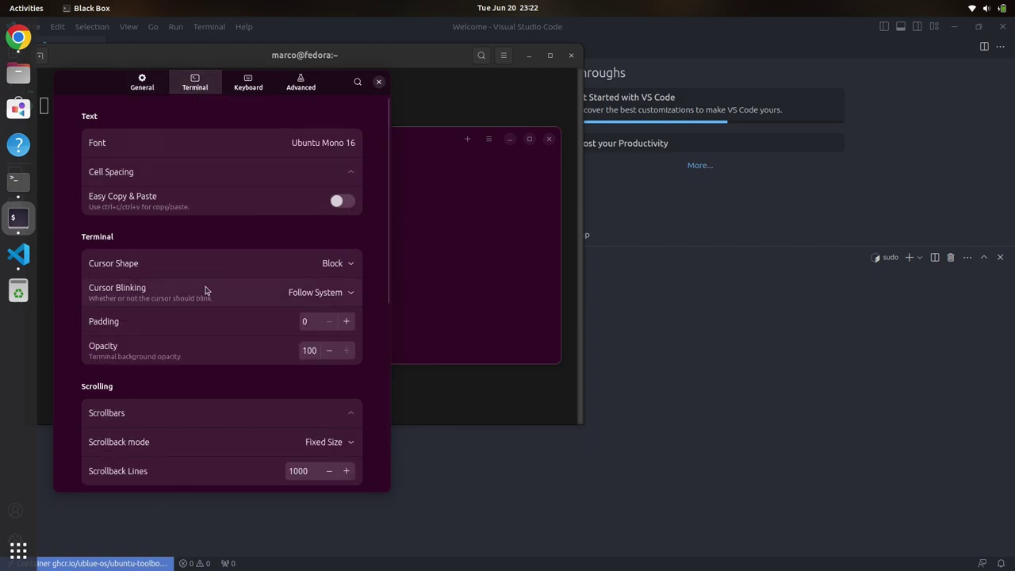
scroll(204, 342, down, 1)
scroll(204, 342, down, 1)
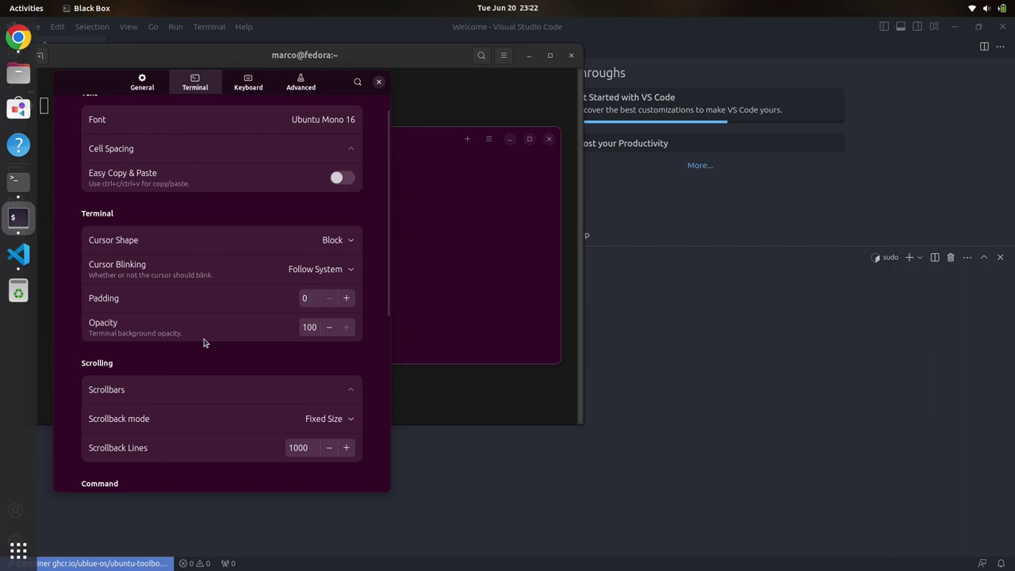
click(347, 299)
scroll(375, 260, down, 3)
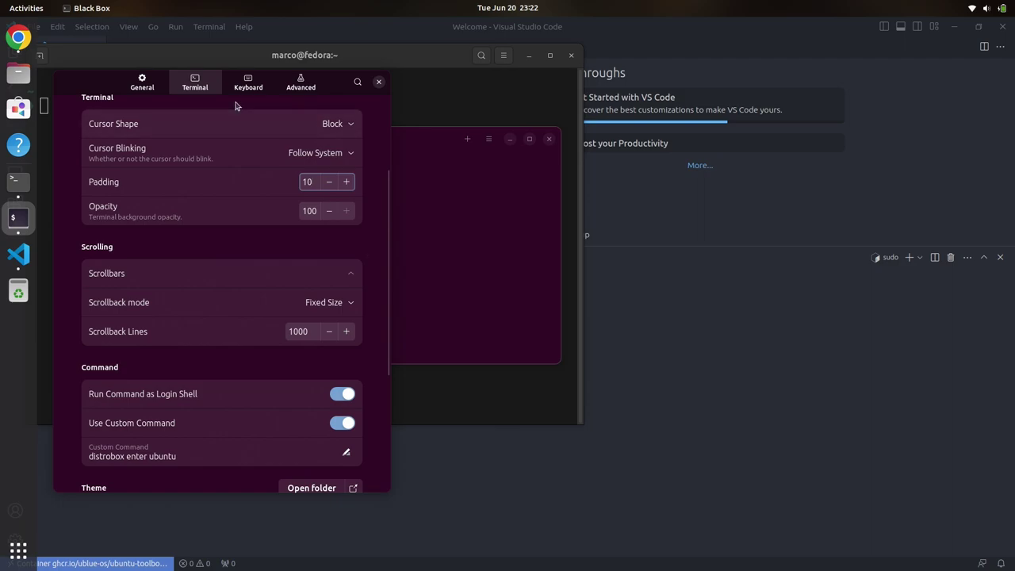
click(381, 81)
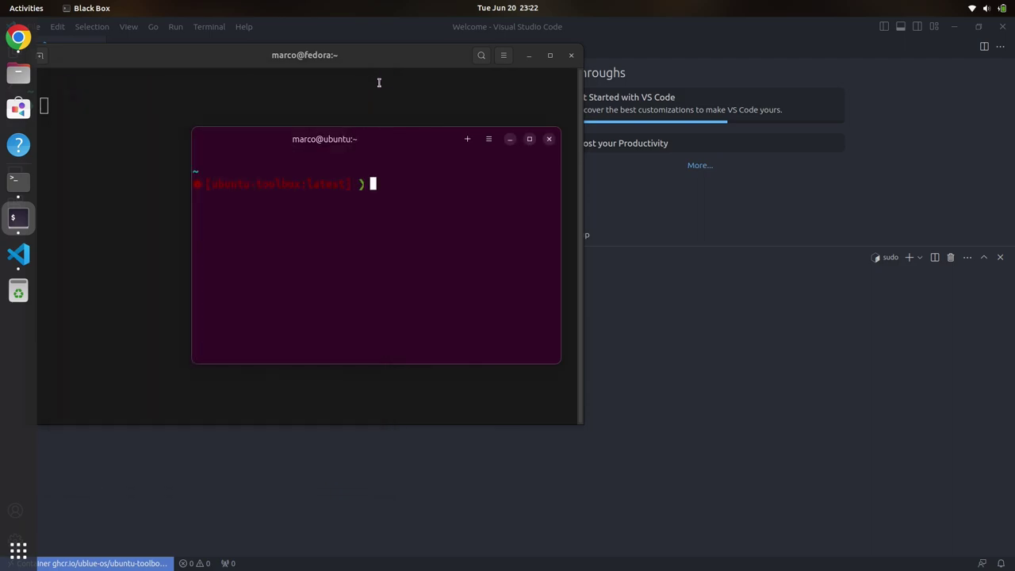
text(ls)
key(Return)
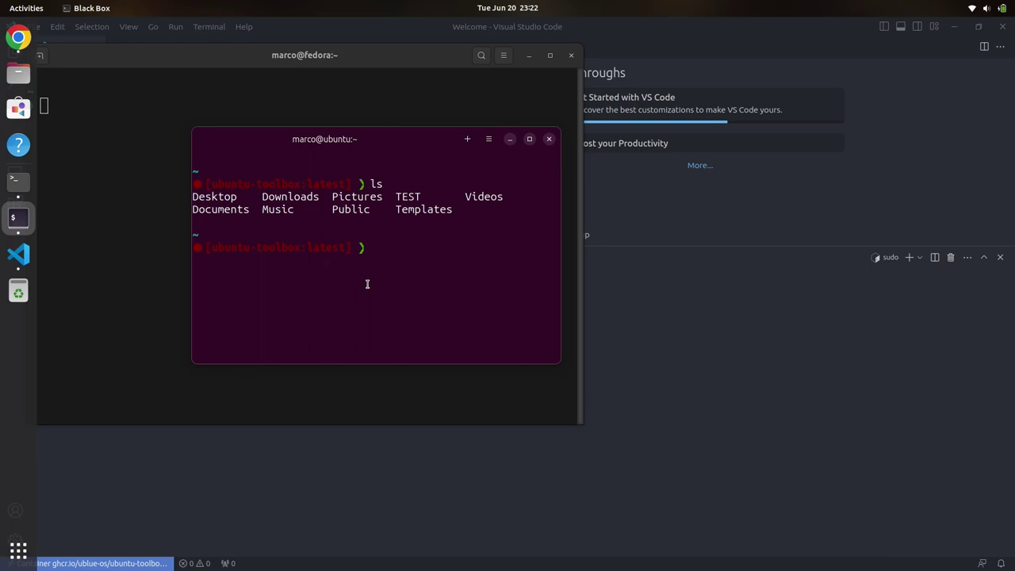
Set the Black Box terminal padding to 20 in Preferences
click(489, 140)
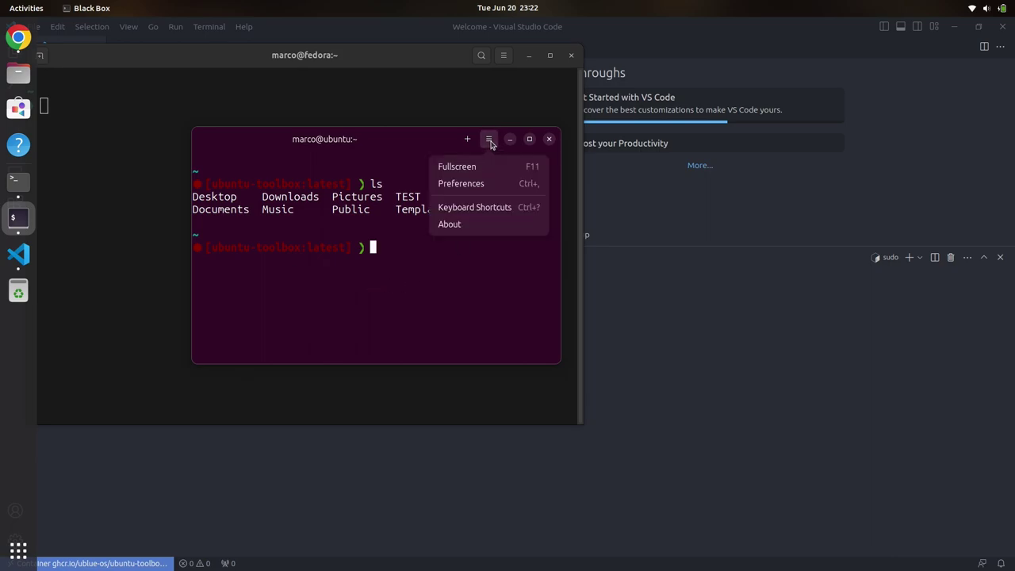
click(476, 187)
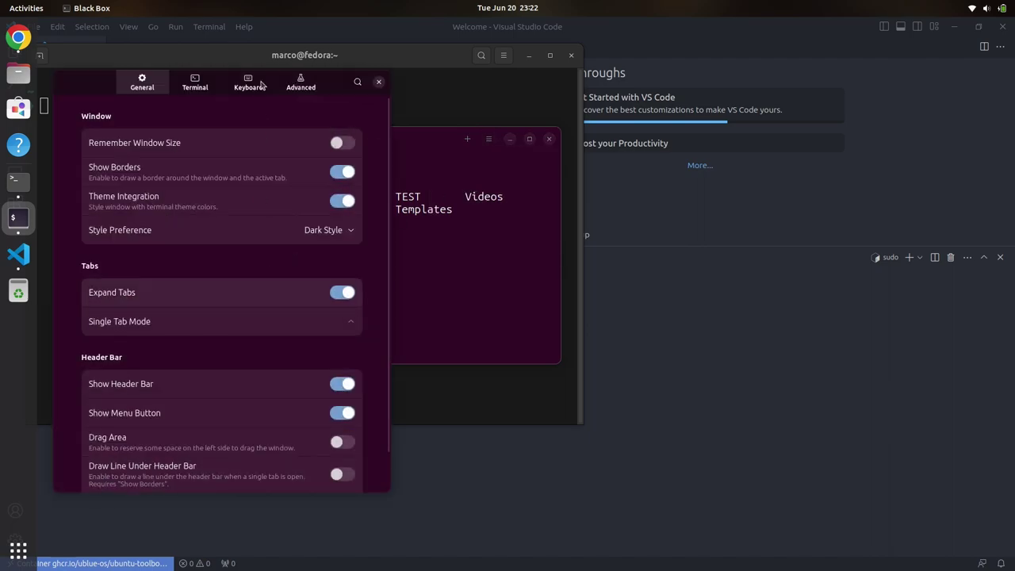
click(196, 82)
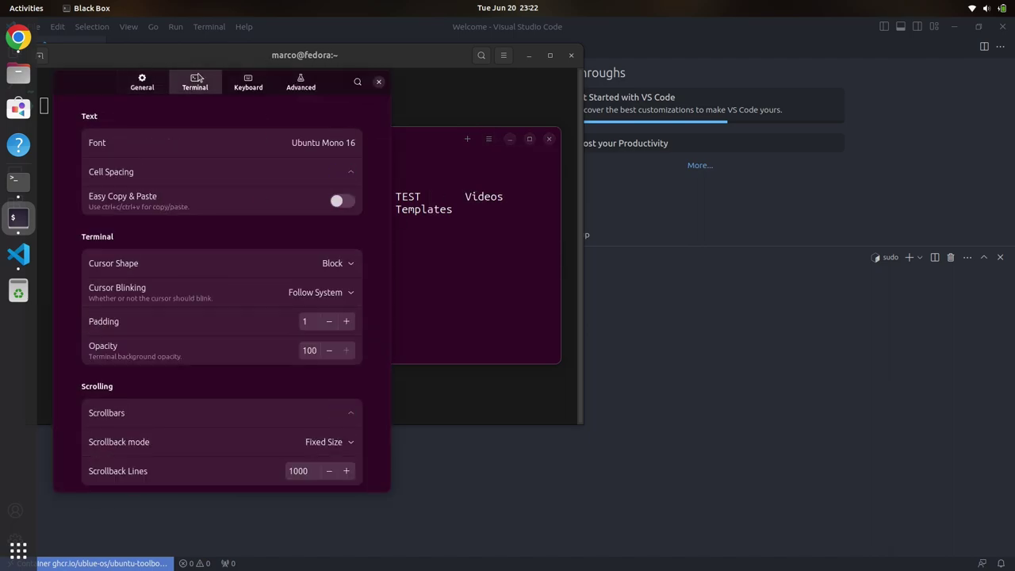
double_click(305, 323)
text(20)
click(379, 82)
Clear the terminal screen and exit the toolbox shell
text(clear)
key(Return)
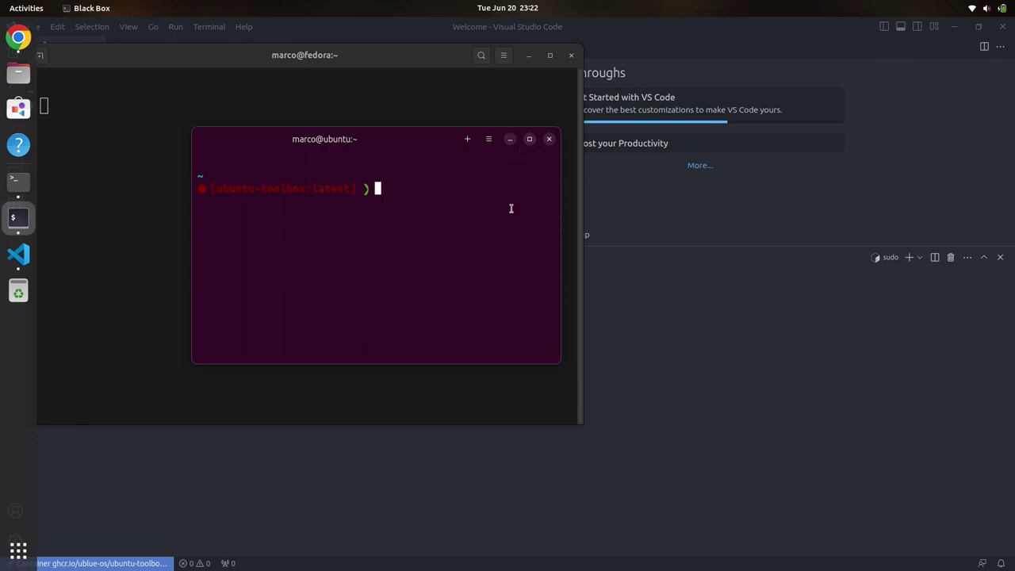
key(ctrl+d)
Bring VS Code forward and open 'Dev Containers: Settings' from the Command Palette search 'Dev'
click(641, 198)
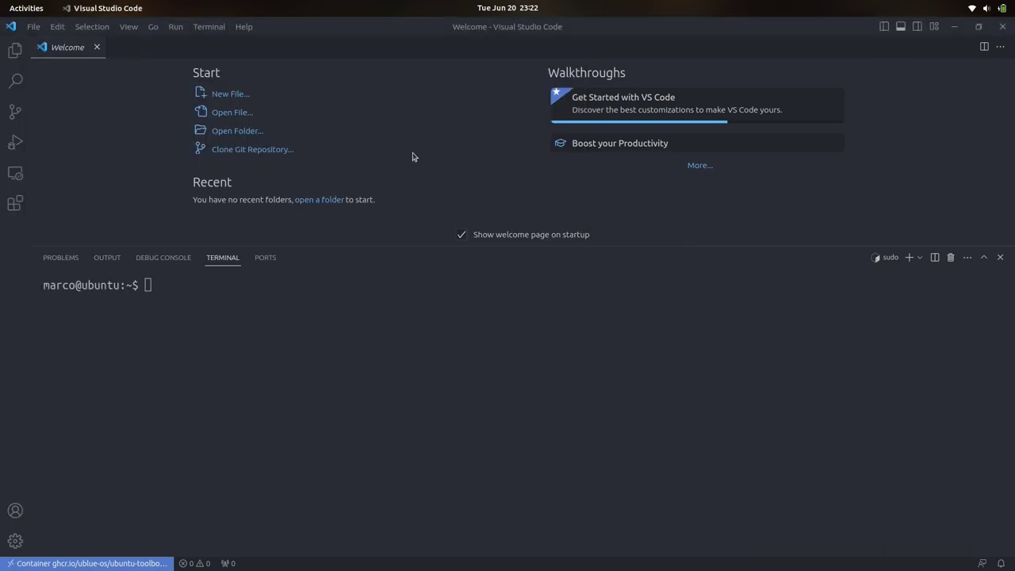
key(ctrl+shift+p)
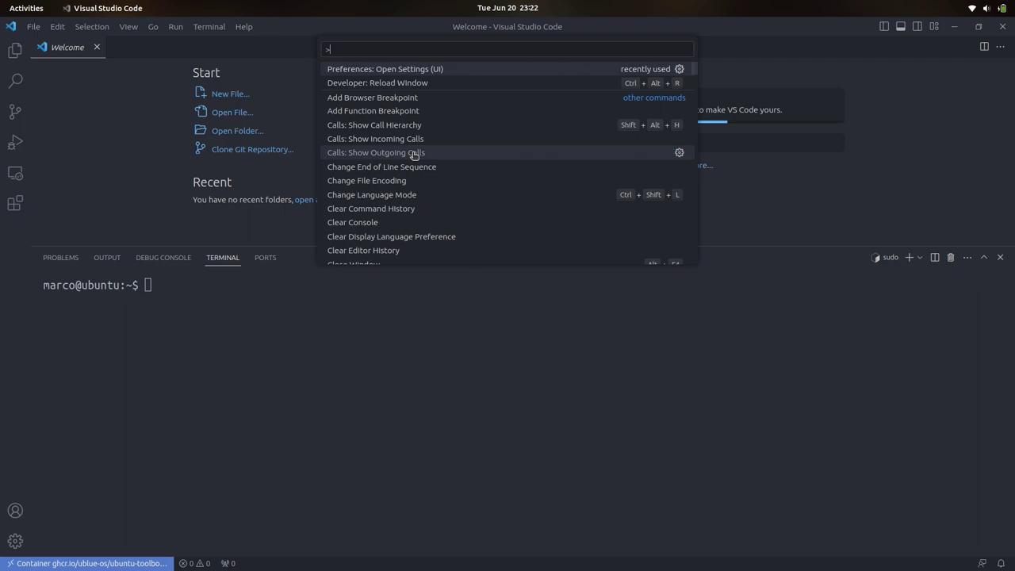
text(Dev)
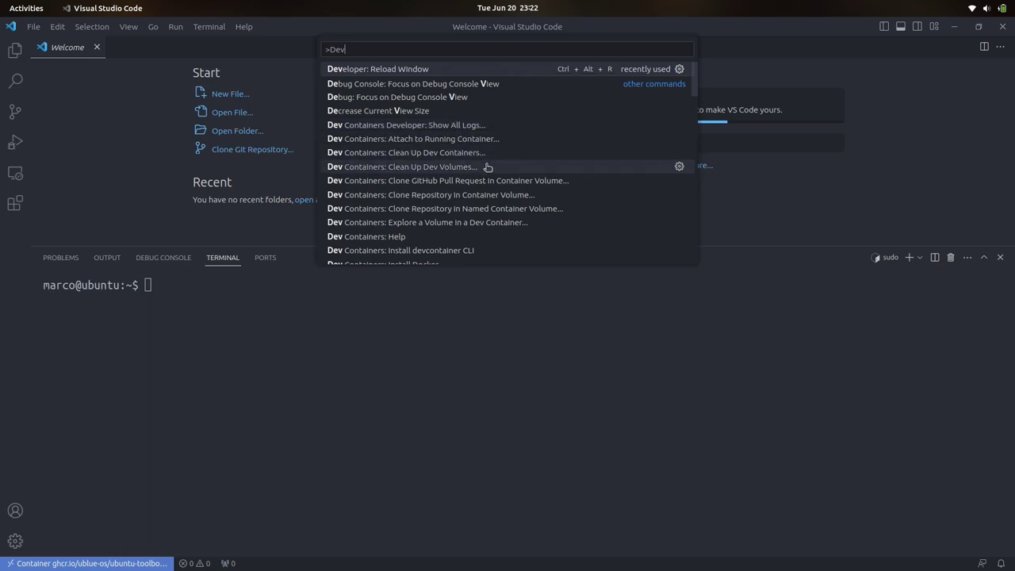
scroll(488, 166, down, 2)
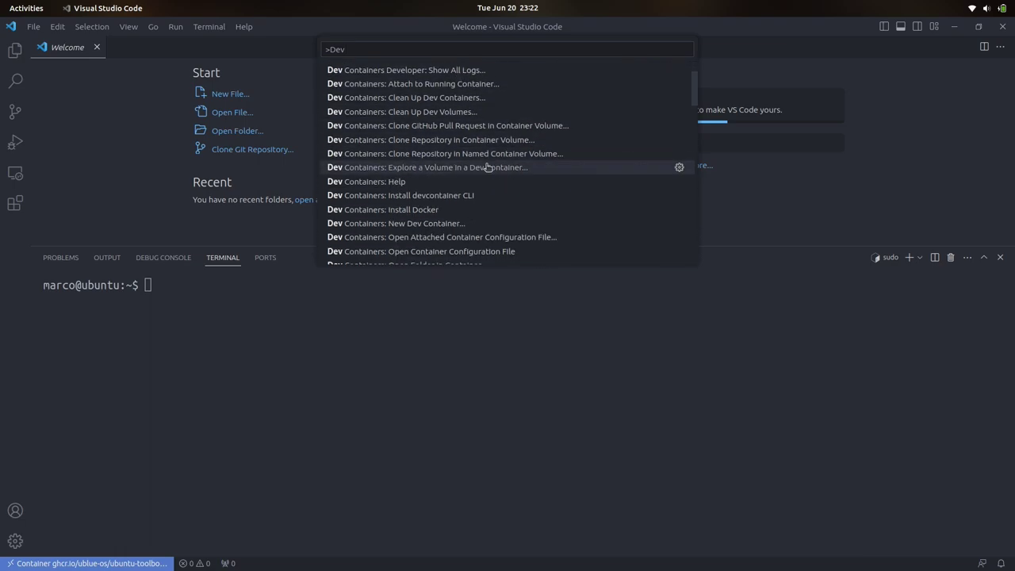
scroll(487, 168, down, 4)
scroll(487, 169, down, 1)
click(422, 226)
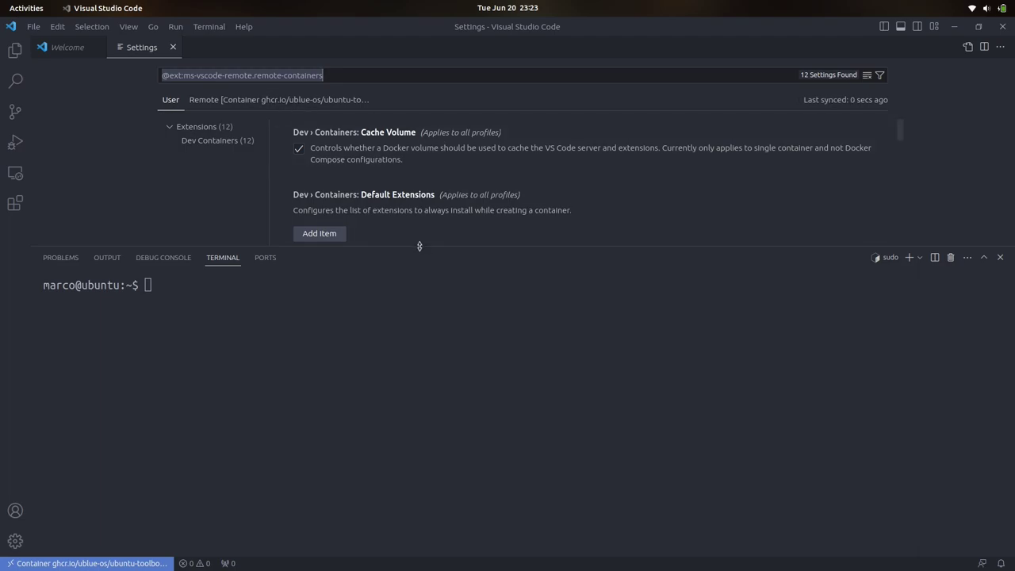
Shrink the terminal panel and scroll through the Dev Containers settings
drag(420, 245, 428, 438)
scroll(578, 343, down, 2)
scroll(579, 343, up, 2)
scroll(579, 343, down, 3)
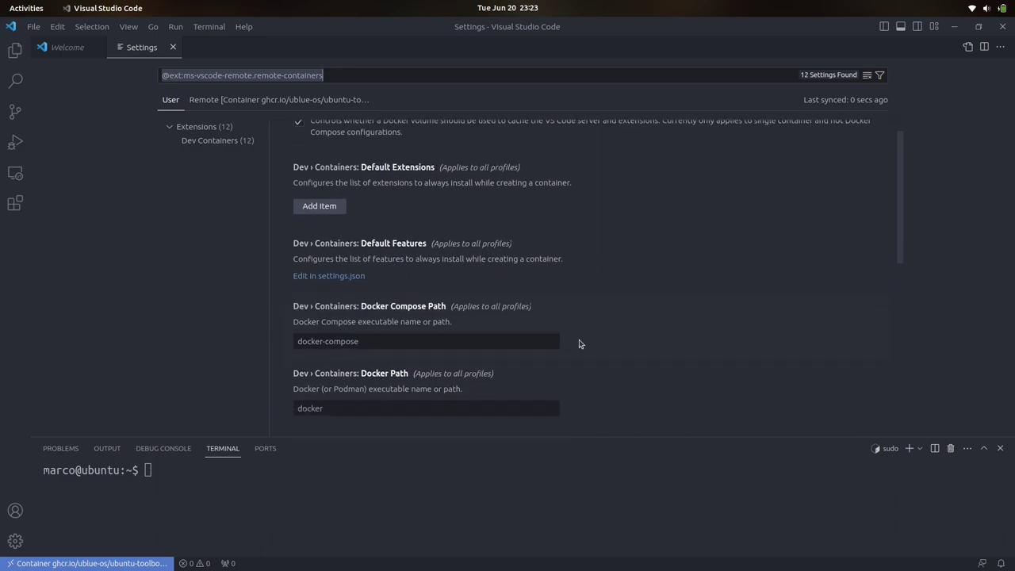
scroll(578, 343, down, 4)
scroll(579, 343, down, 4)
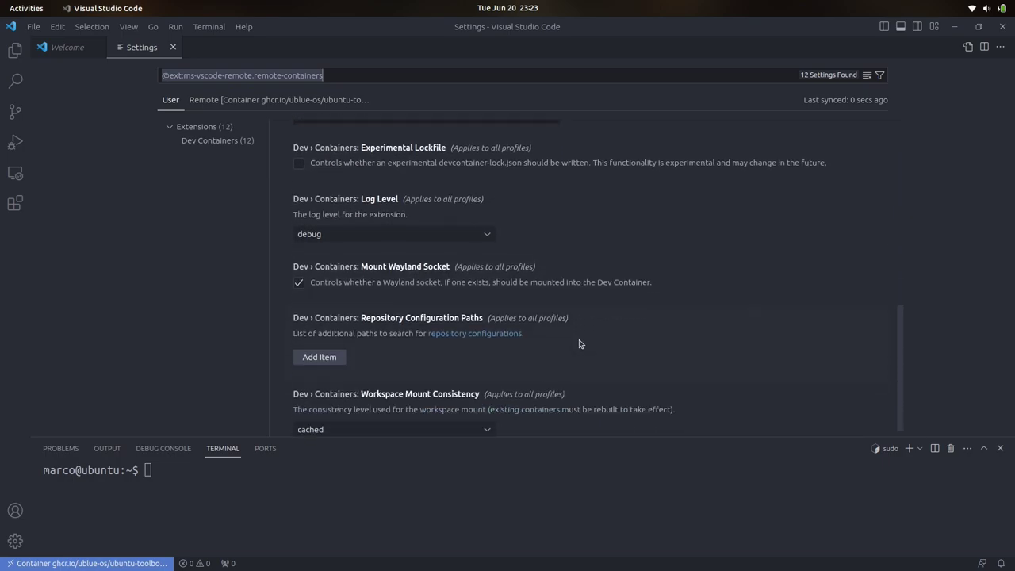
scroll(579, 343, down, 1)
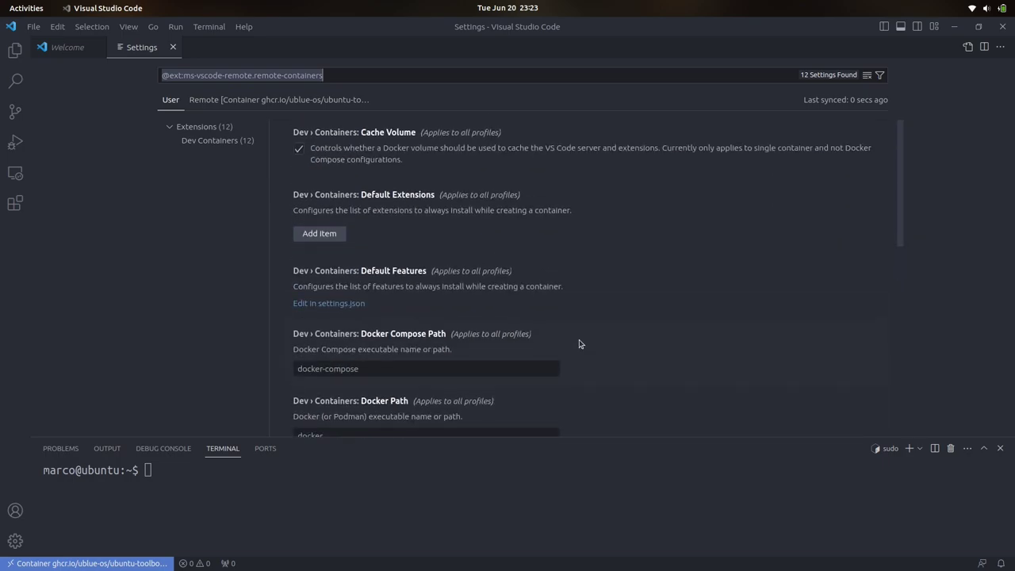
mouse_move(477, 275)
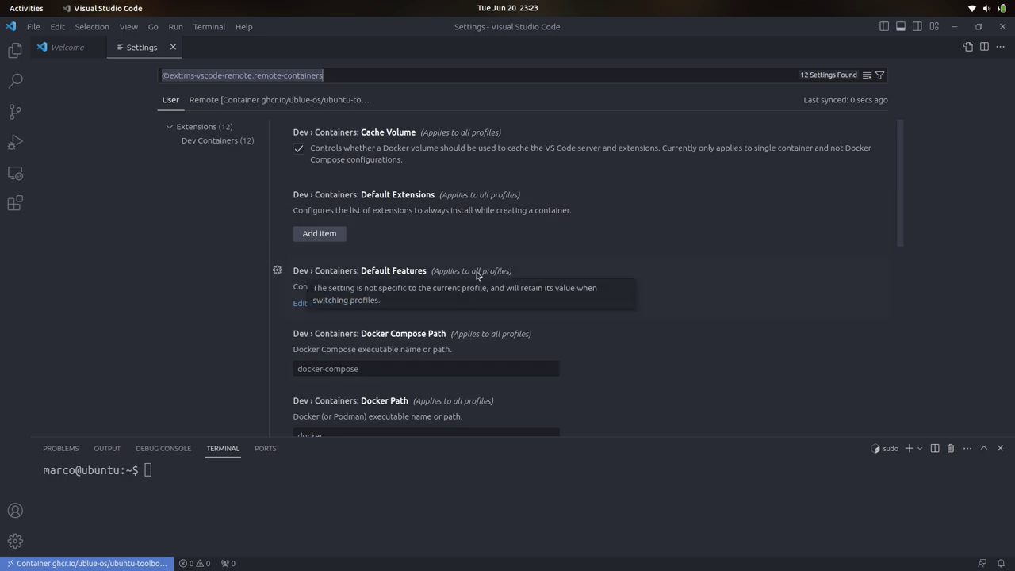
scroll(477, 275, down, 5)
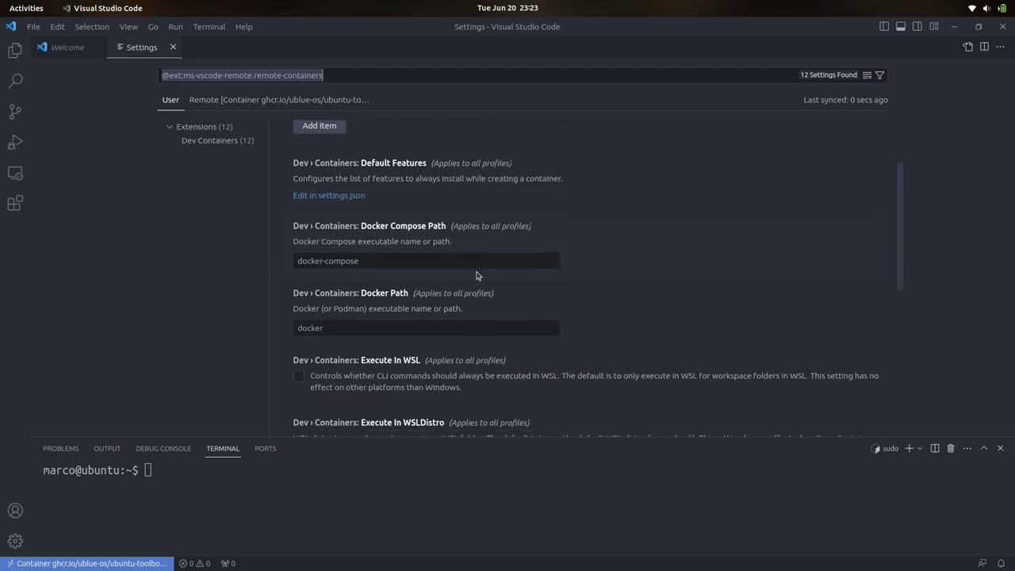
scroll(478, 275, down, 2)
scroll(477, 275, down, 3)
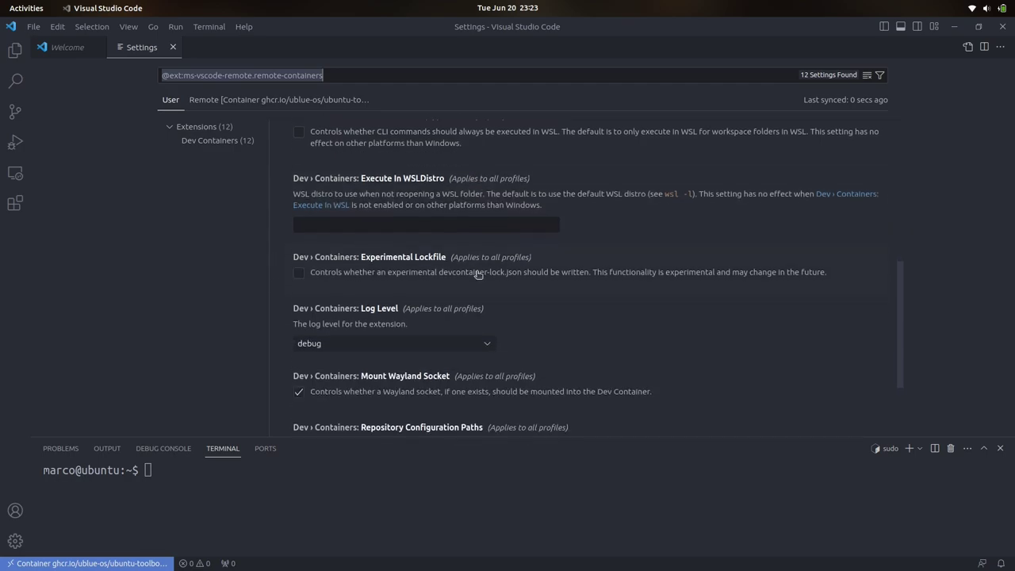
scroll(477, 274, down, 3)
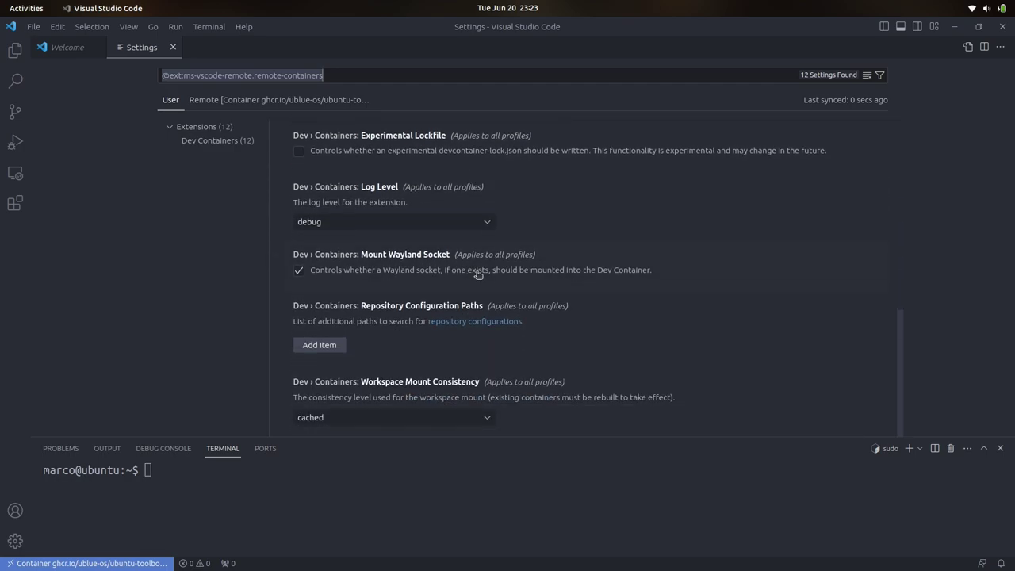
Compare the remote container settings scope with the User settings scope
click(217, 103)
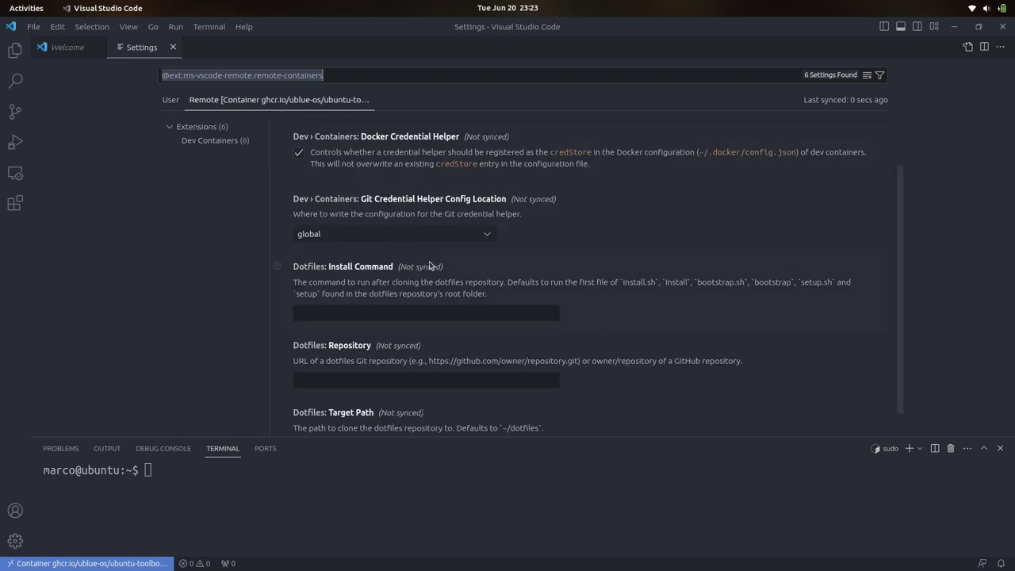
scroll(546, 284, up, 2)
scroll(547, 285, down, 2)
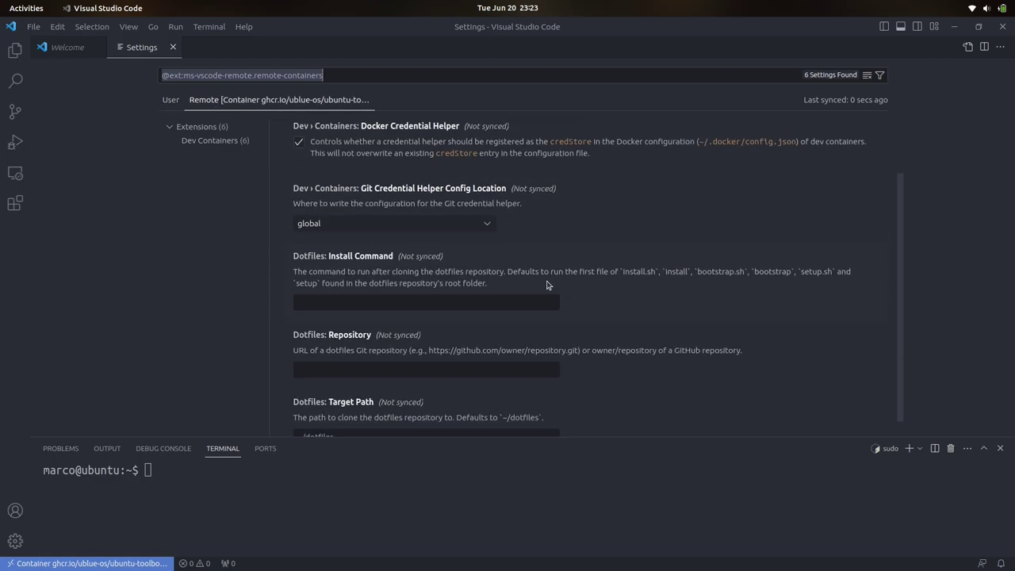
scroll(546, 284, down, 1)
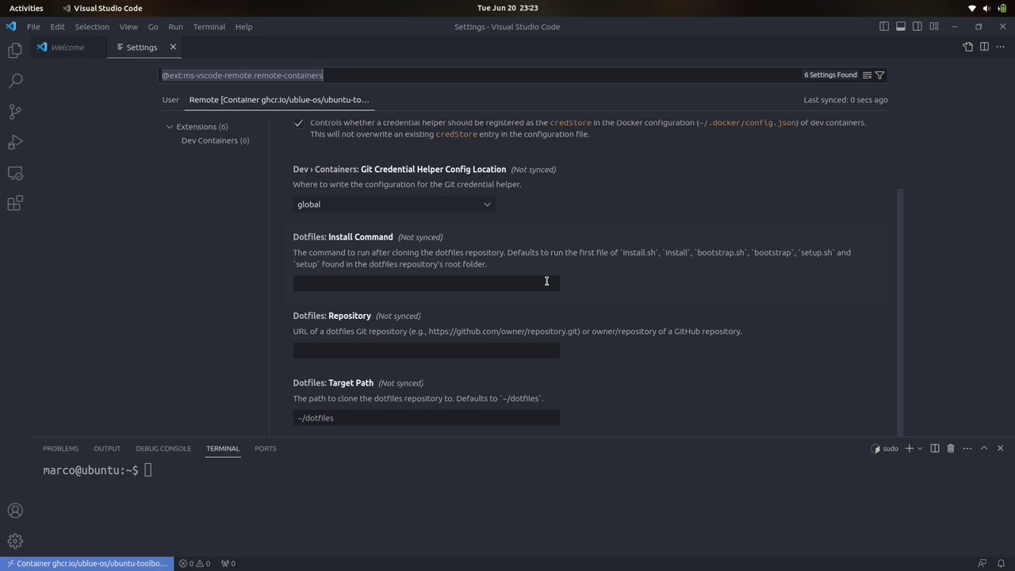
scroll(546, 282, up, 3)
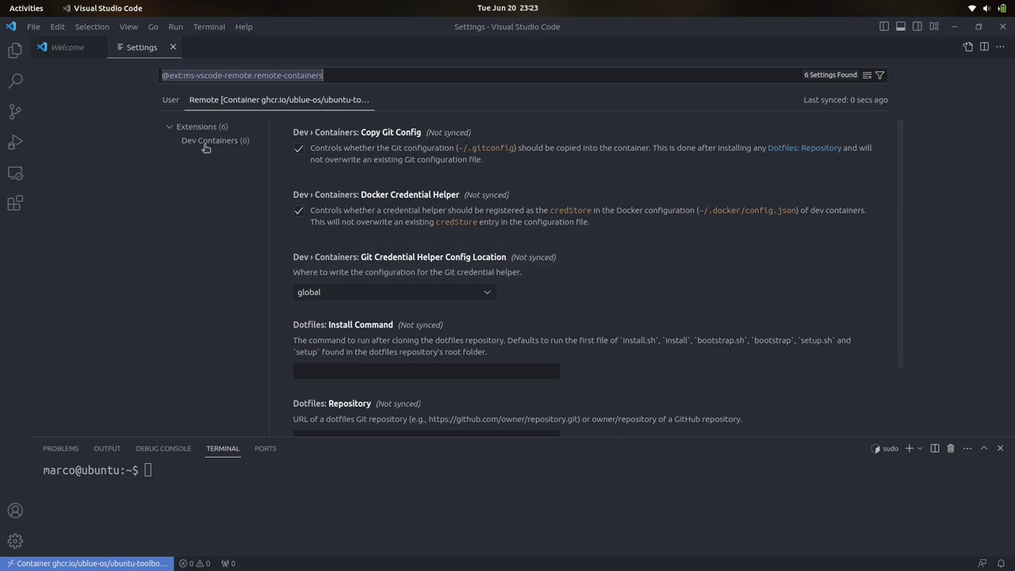
click(172, 102)
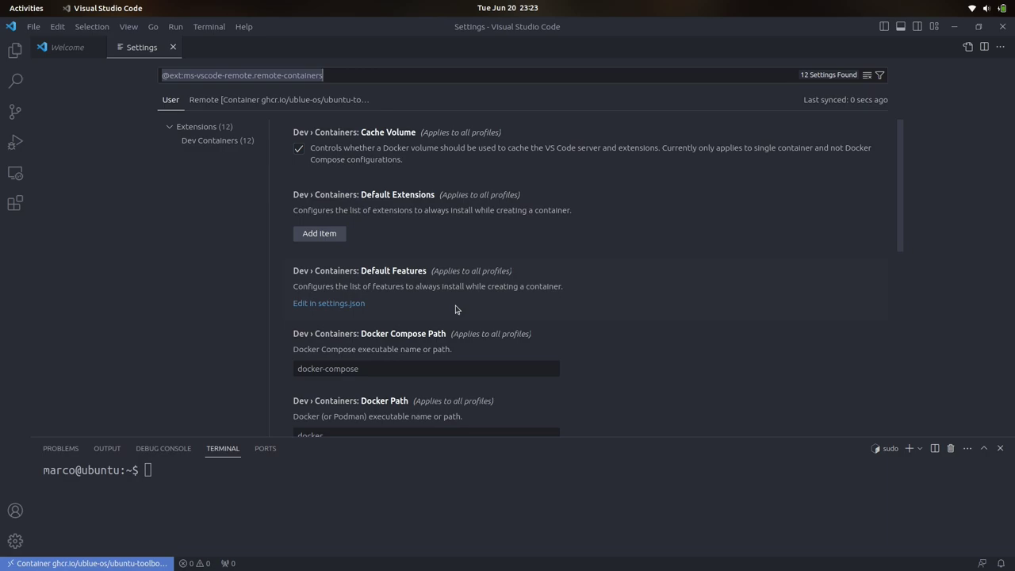
Keep Workspace Mount Consistency at cached, then show the Explorer with no folder open
scroll(456, 309, down, 1)
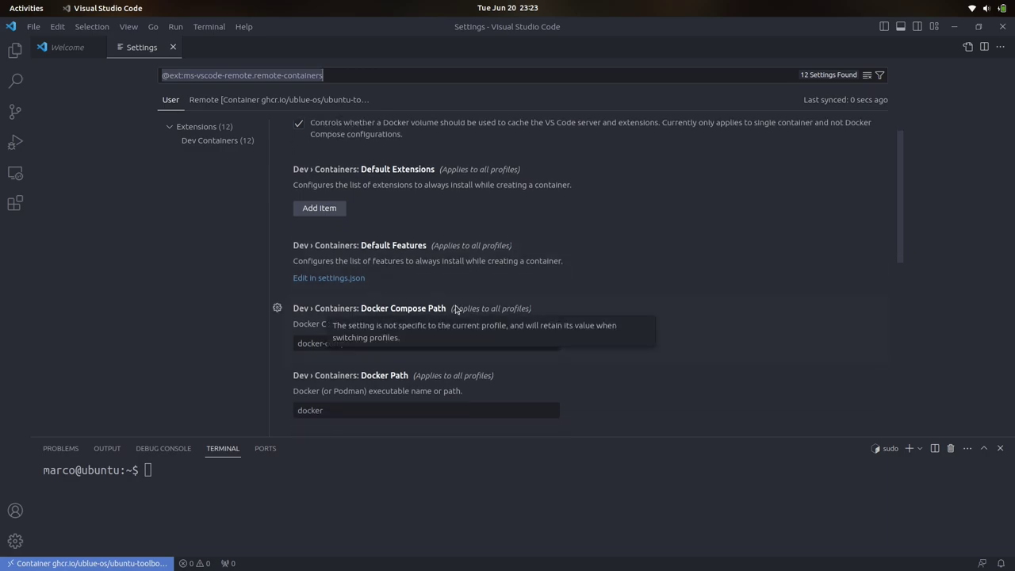
scroll(456, 309, down, 3)
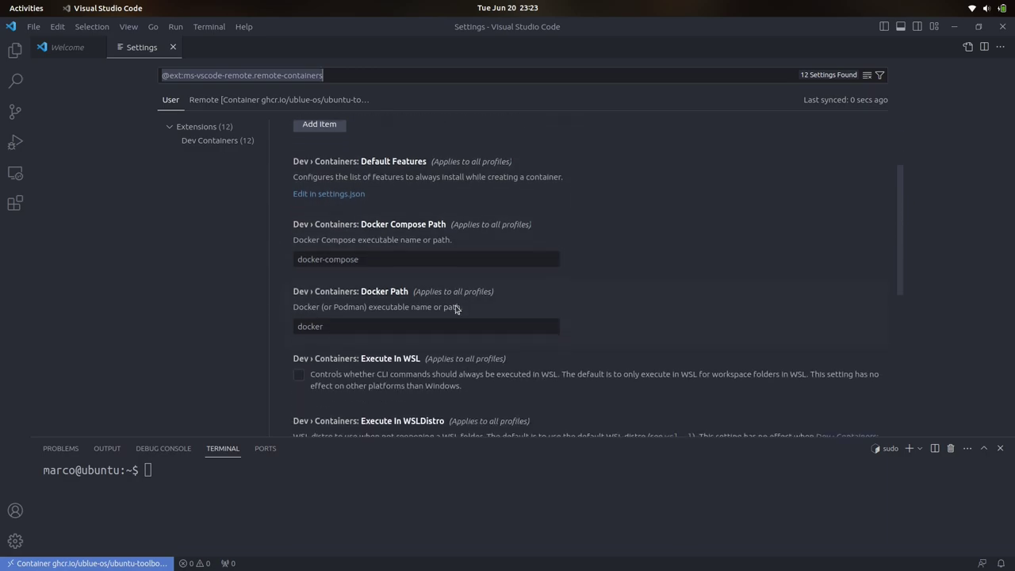
scroll(456, 309, down, 2)
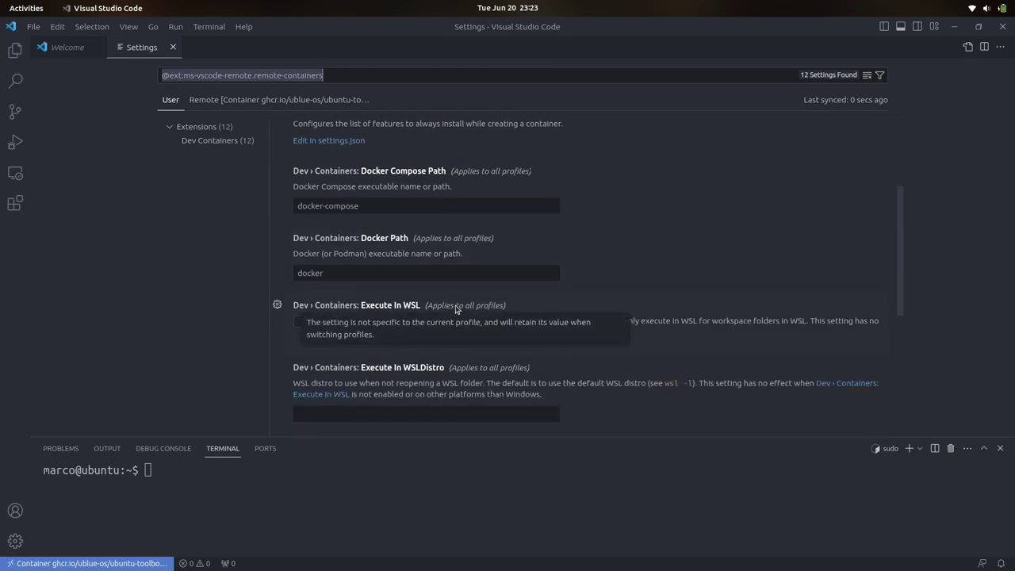
scroll(456, 309, down, 2)
scroll(455, 309, down, 1)
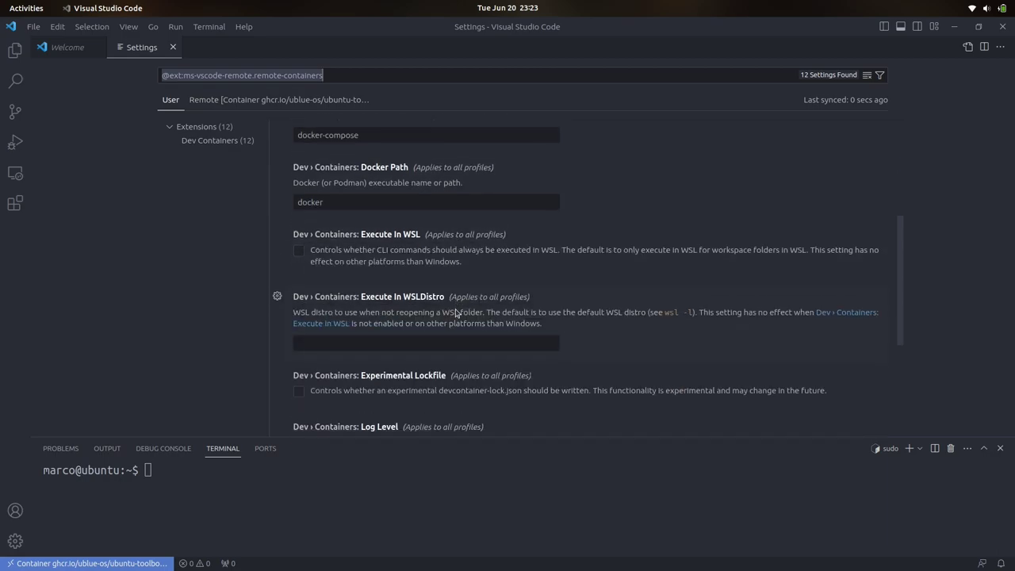
scroll(456, 311, down, 1)
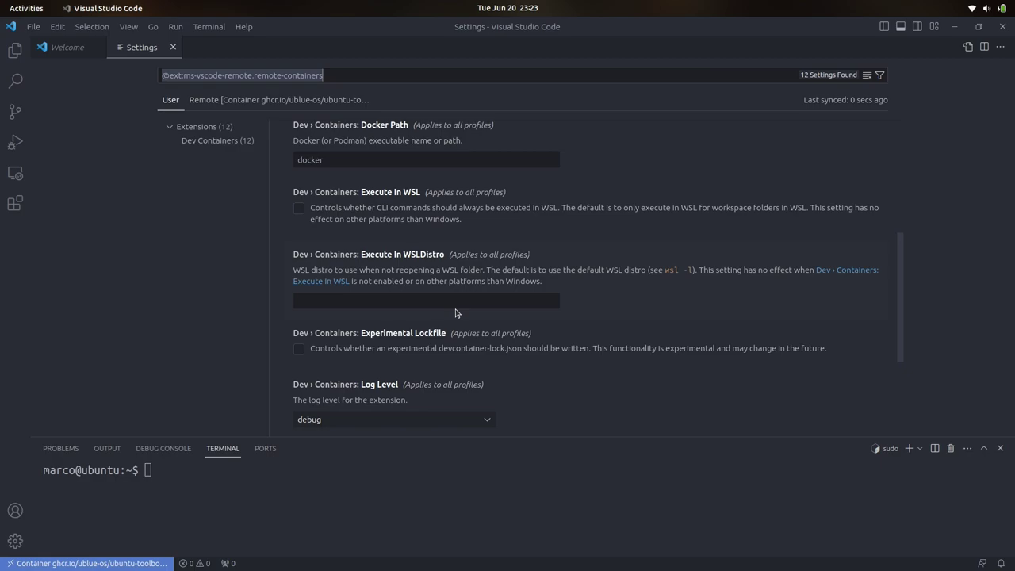
scroll(456, 312, down, 2)
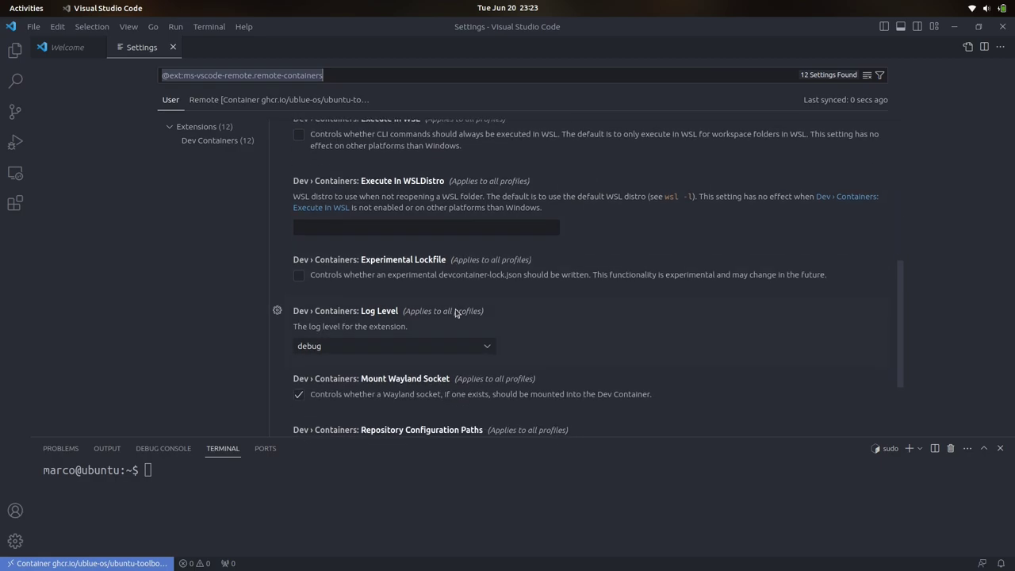
scroll(456, 312, down, 2)
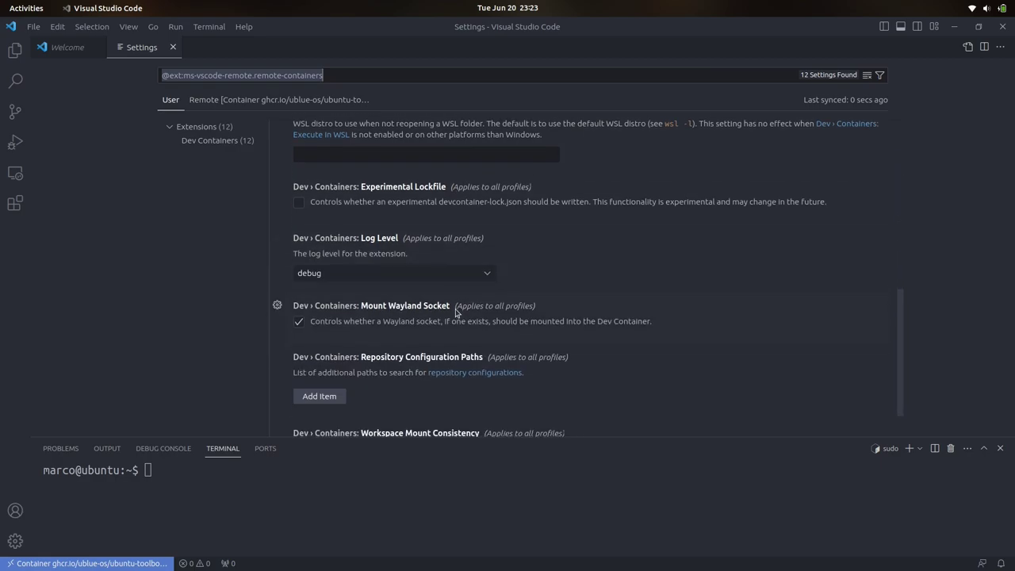
scroll(456, 312, down, 1)
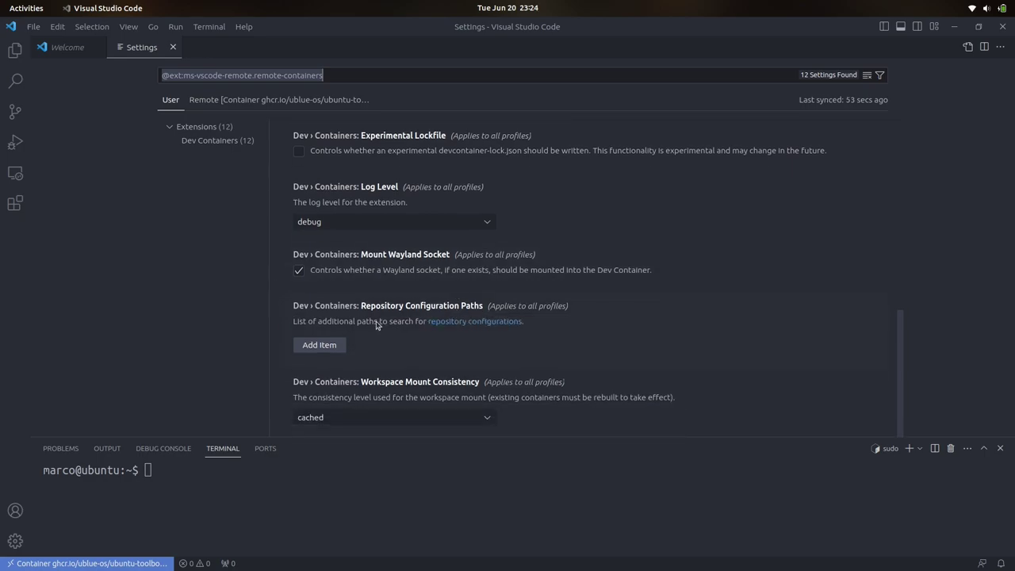
click(377, 412)
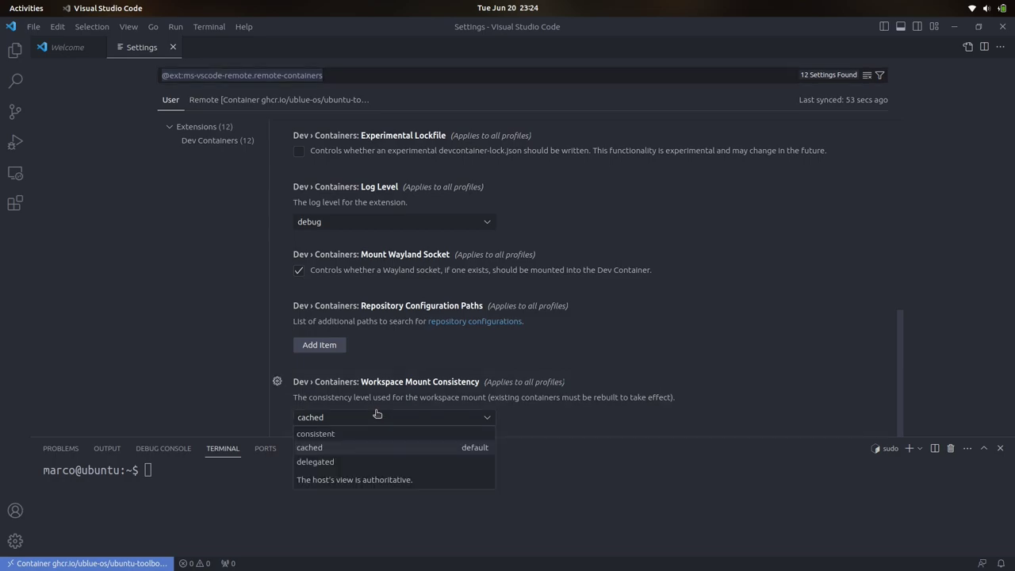
click(363, 401)
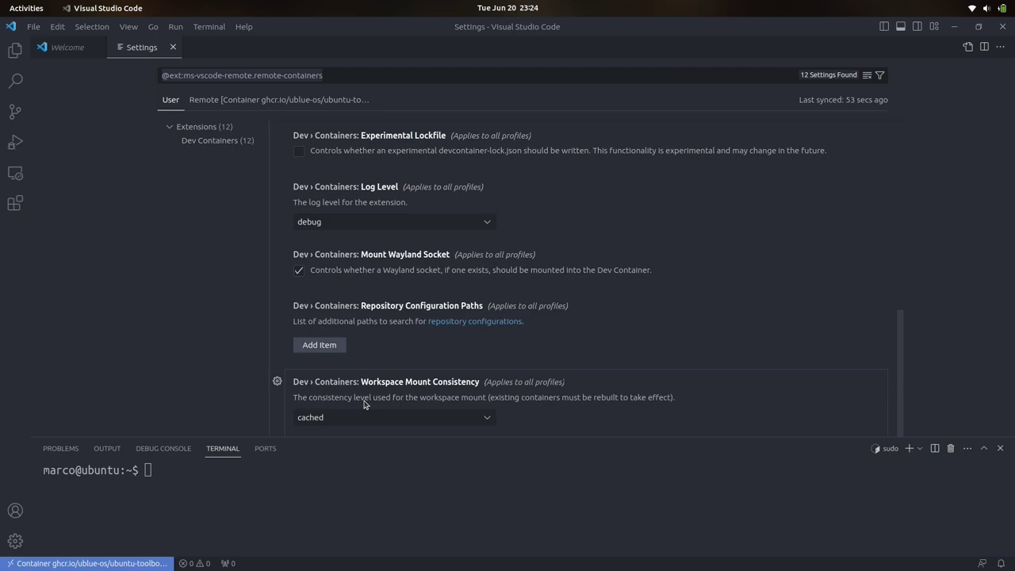
click(256, 484)
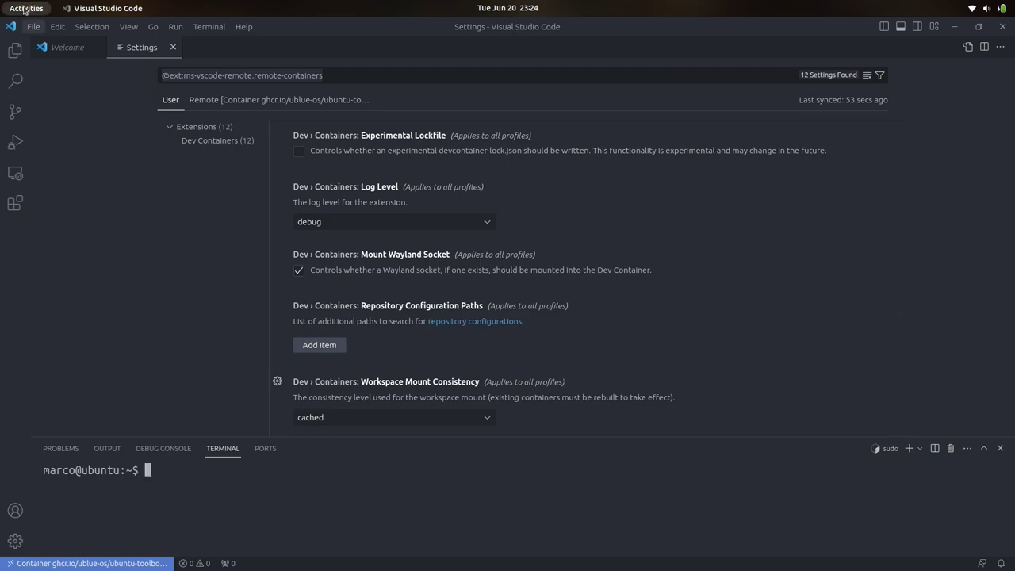
click(15, 50)
Open the folder picker at home, then start and cancel a git clone in the terminal
click(100, 105)
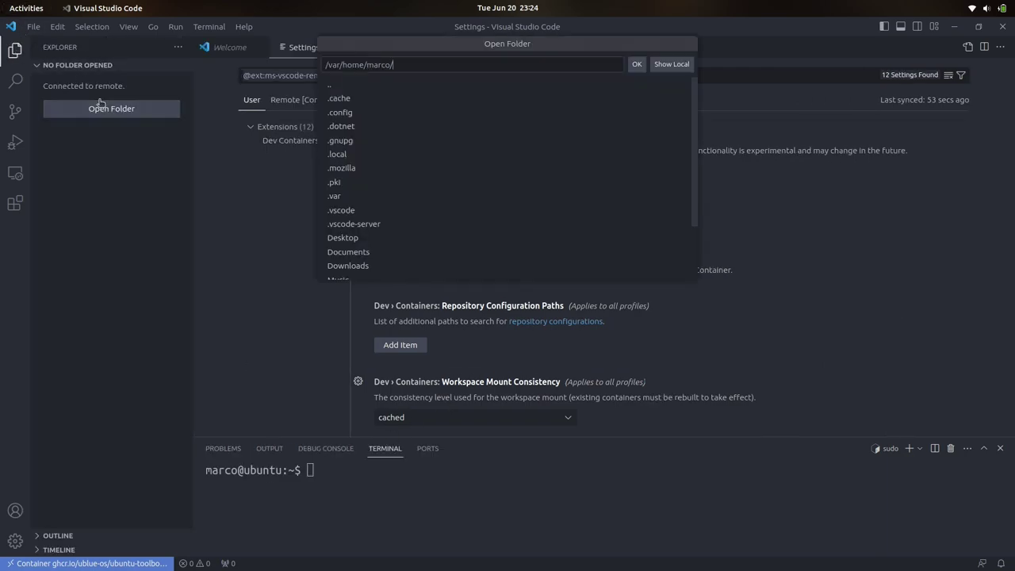
scroll(410, 136, down, 2)
scroll(410, 135, up, 2)
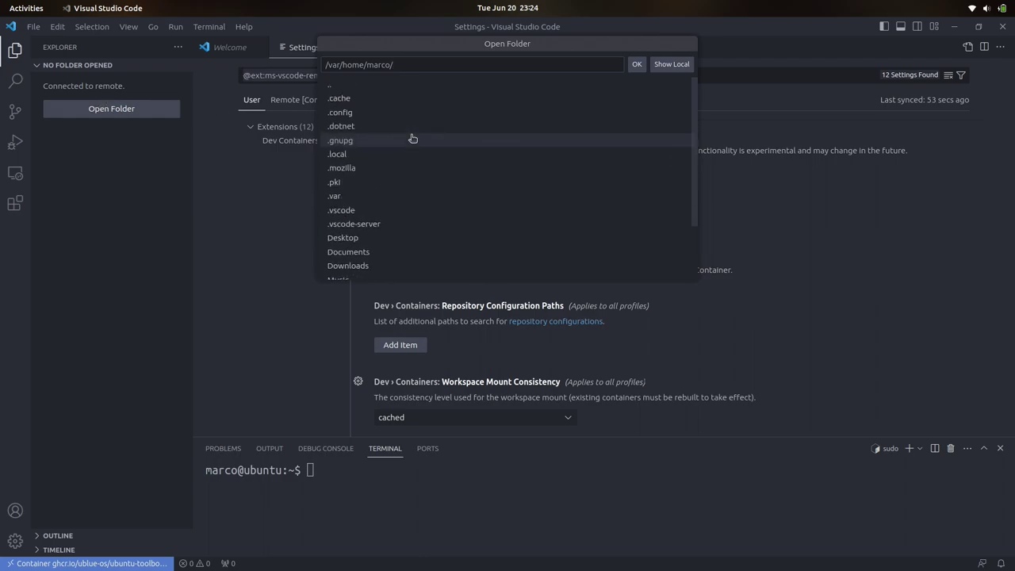
click(331, 472)
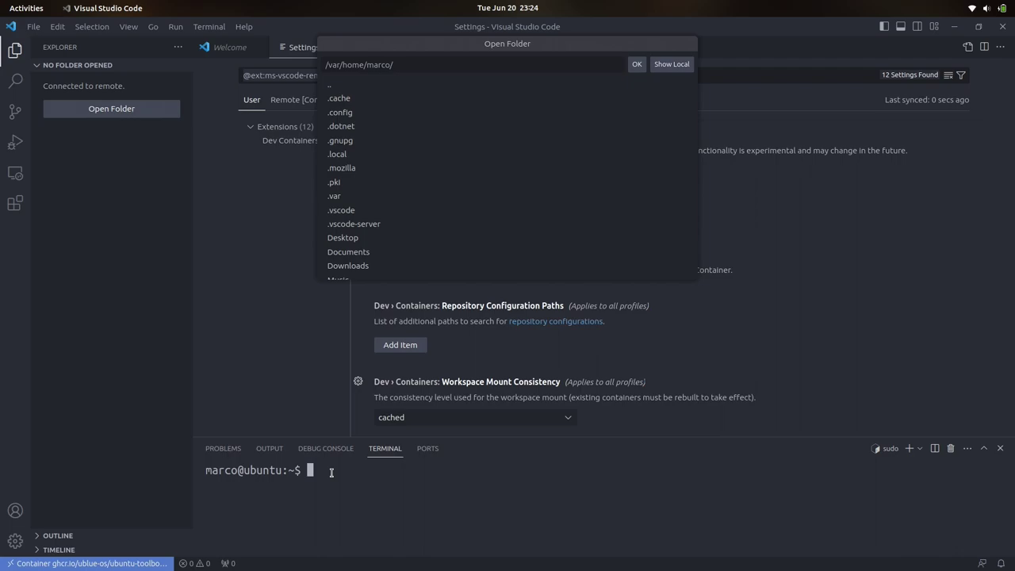
text(git)
key(BackSpace)
key(BackSpace)
key(BackSpace)
text(git clone)
key(ctrl+c)
Create Projects/ublue-os in the terminal, move into it, and cancel another git clone
text(mkd)
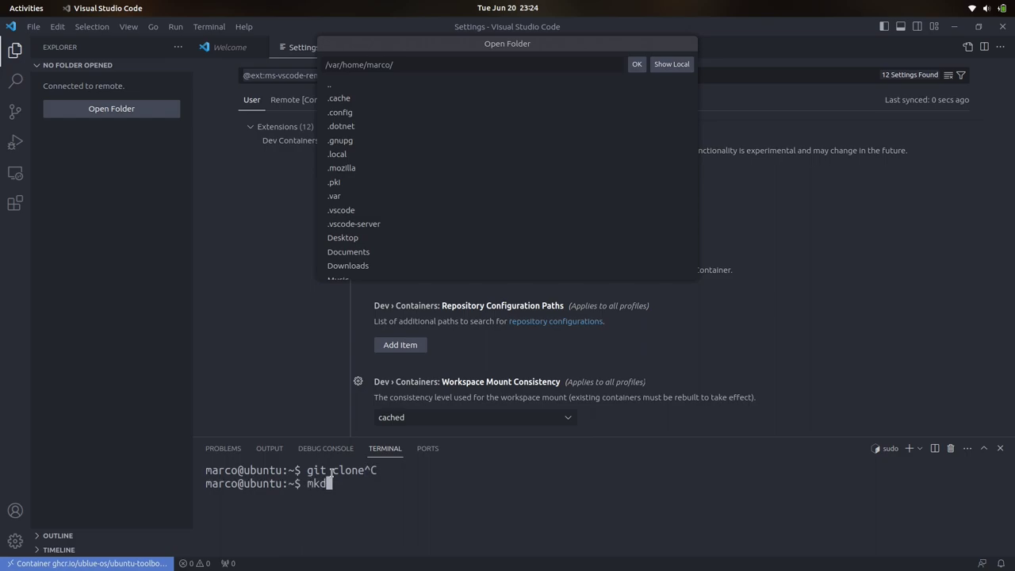
text(ir Projects)
key(Return)
text(cd Projects/)
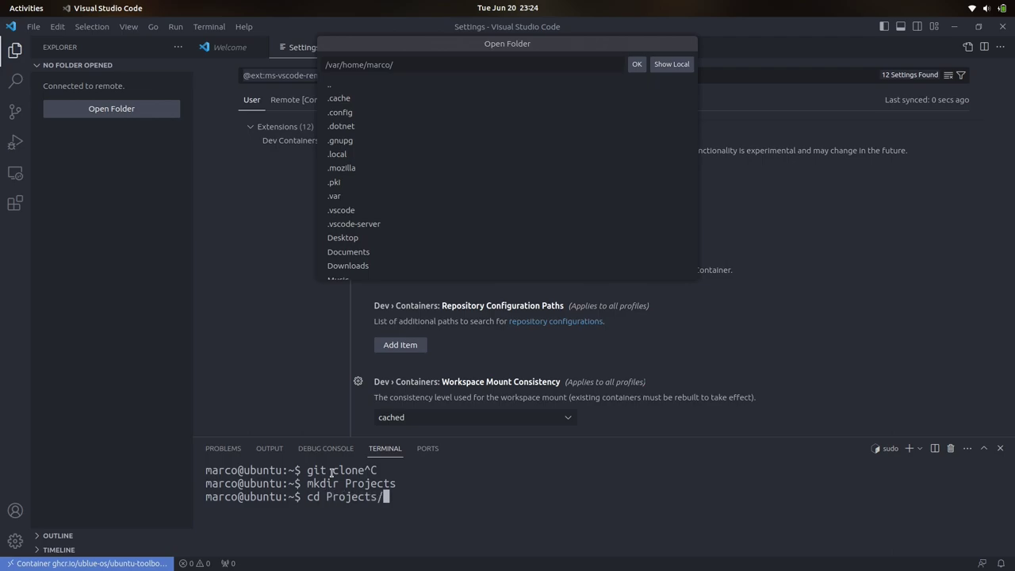
key(Return)
text(mkdir ublue-os)
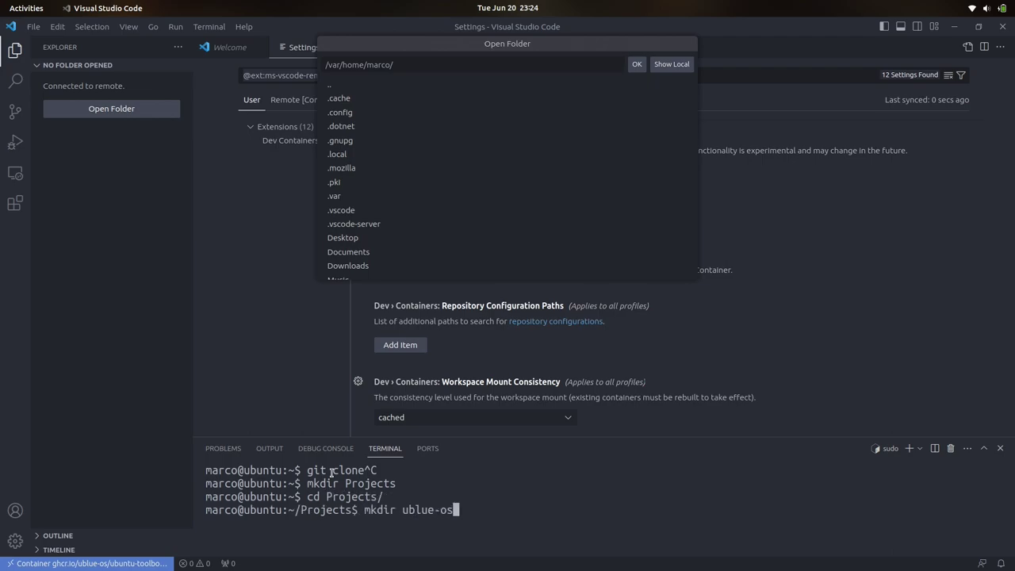
key(Return)
text(cd ublue-os/)
key(Return)
text(git clone git)
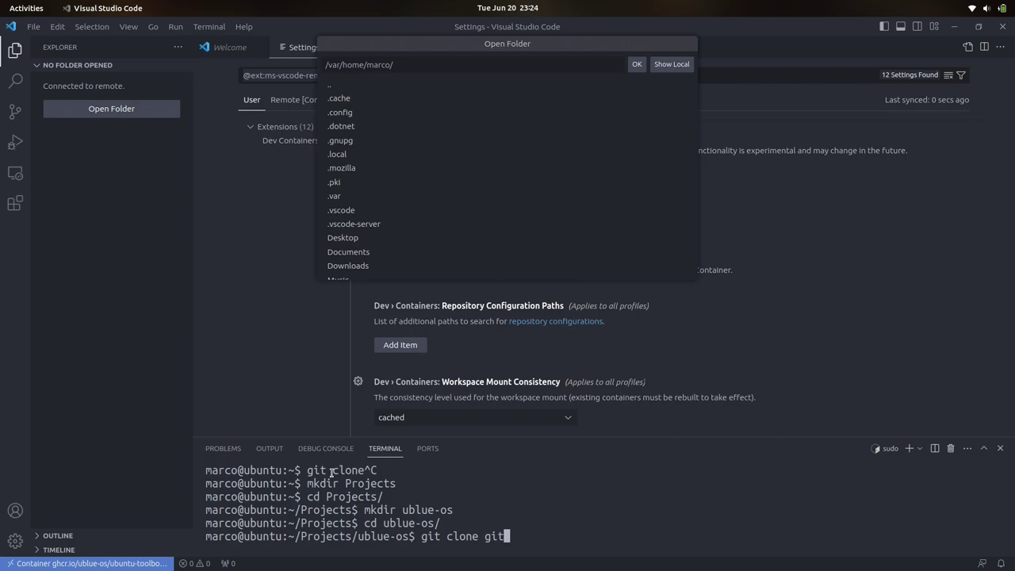
key(ctrl+c)
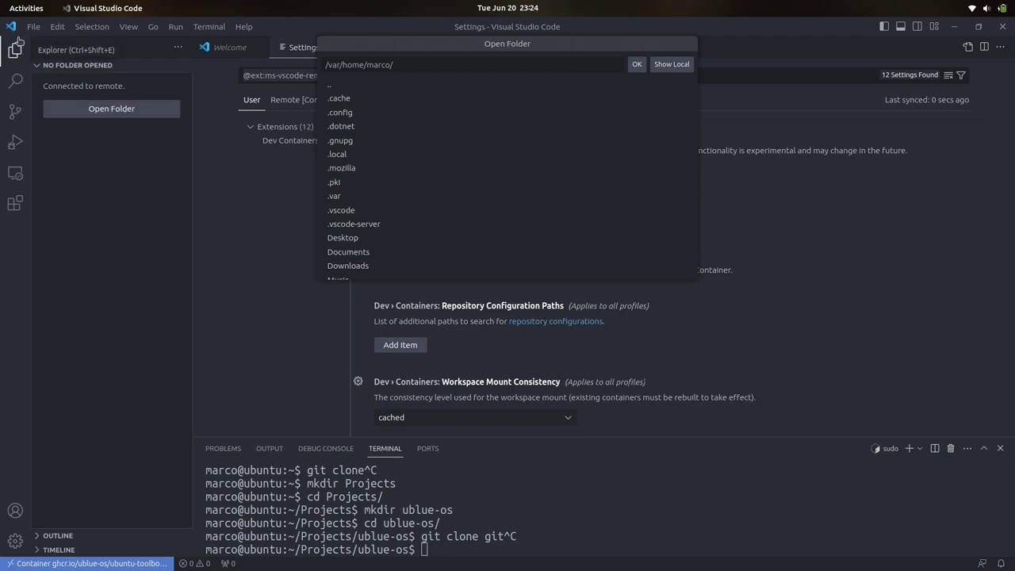
Open the Extensions view and browse the local extensions list for the container
click(15, 205)
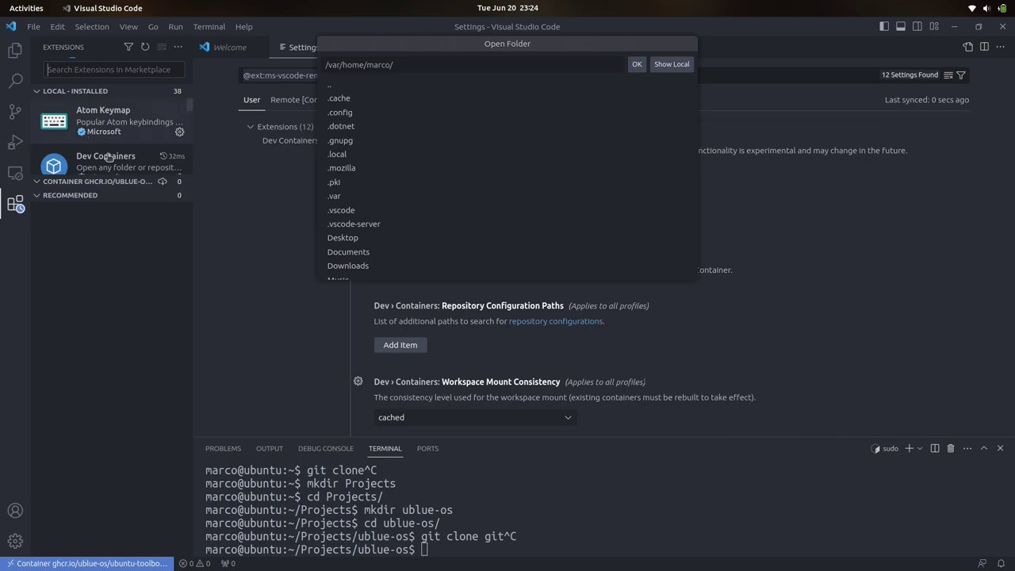
scroll(117, 161, down, 2)
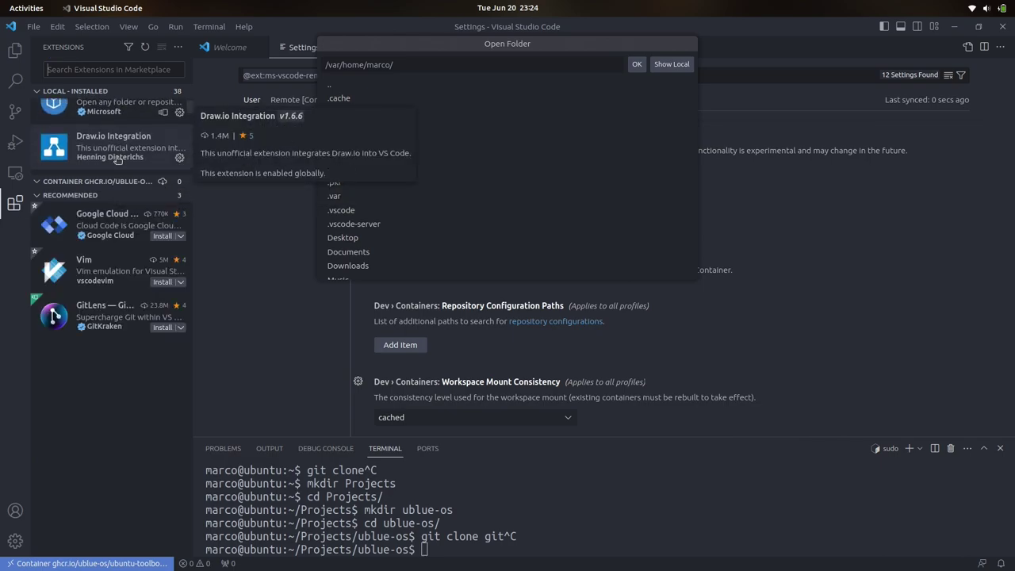
click(115, 182)
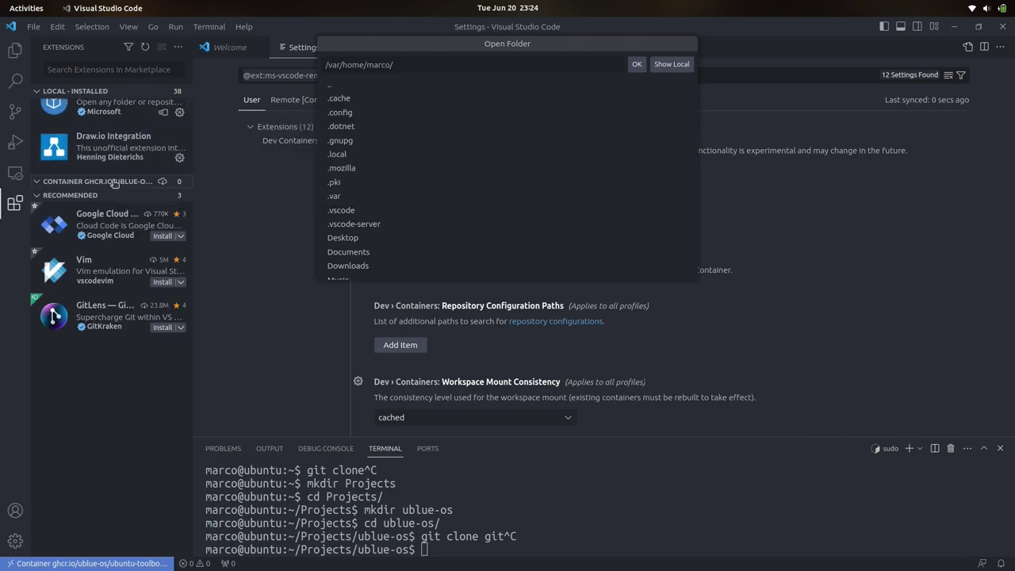
scroll(126, 154, up, 2)
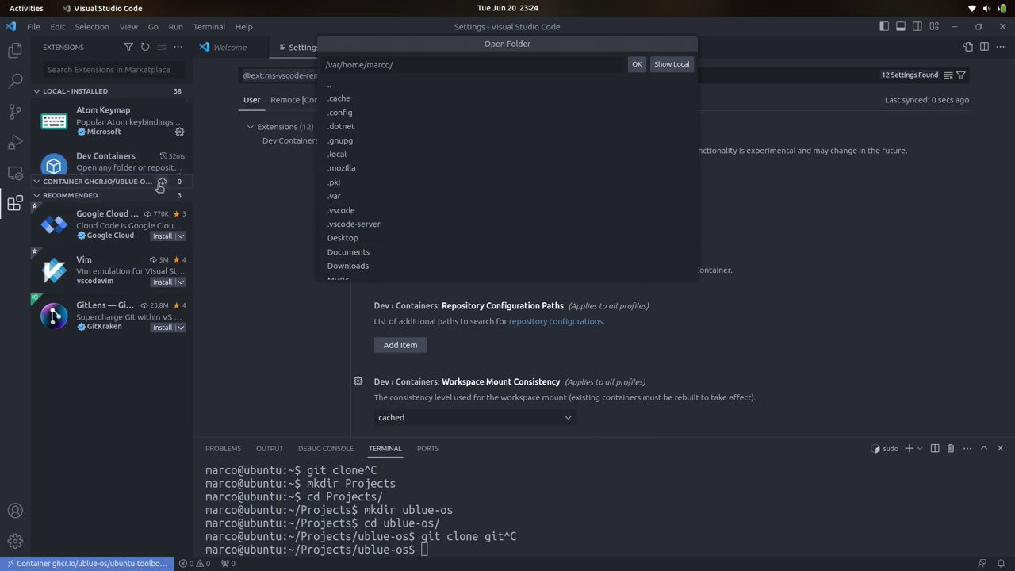
scroll(146, 158, down, 10)
scroll(146, 159, down, 1)
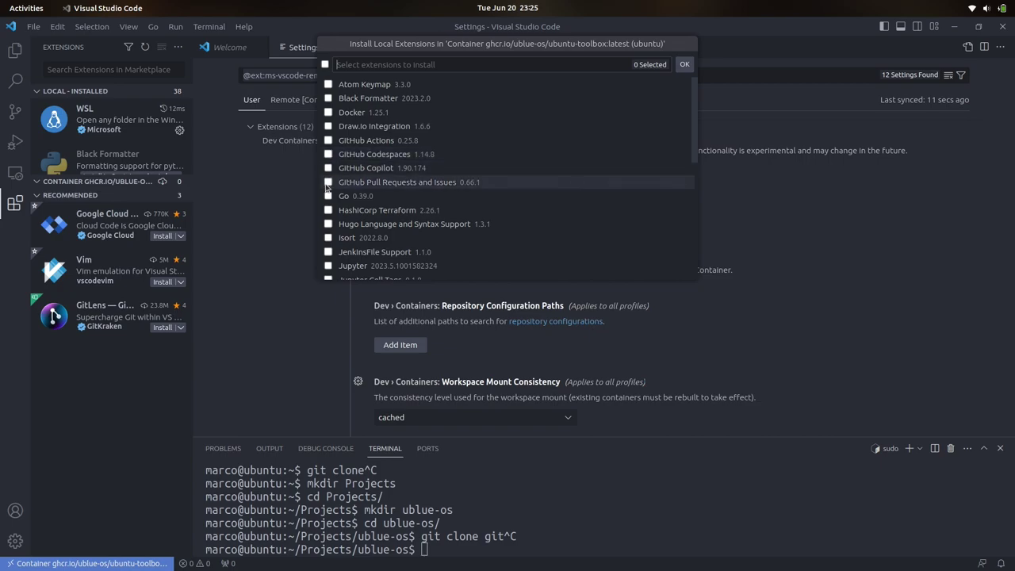
scroll(329, 198, down, 5)
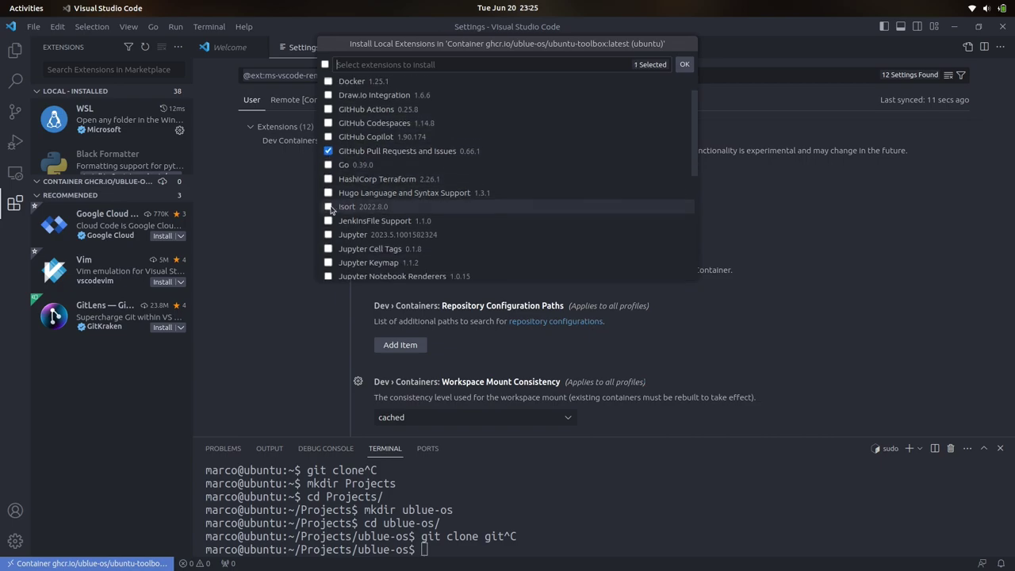
scroll(331, 207, down, 1)
Select Just, Pylance, Python, Red Hat Commons, Ruff and YAML for container installation
click(329, 160)
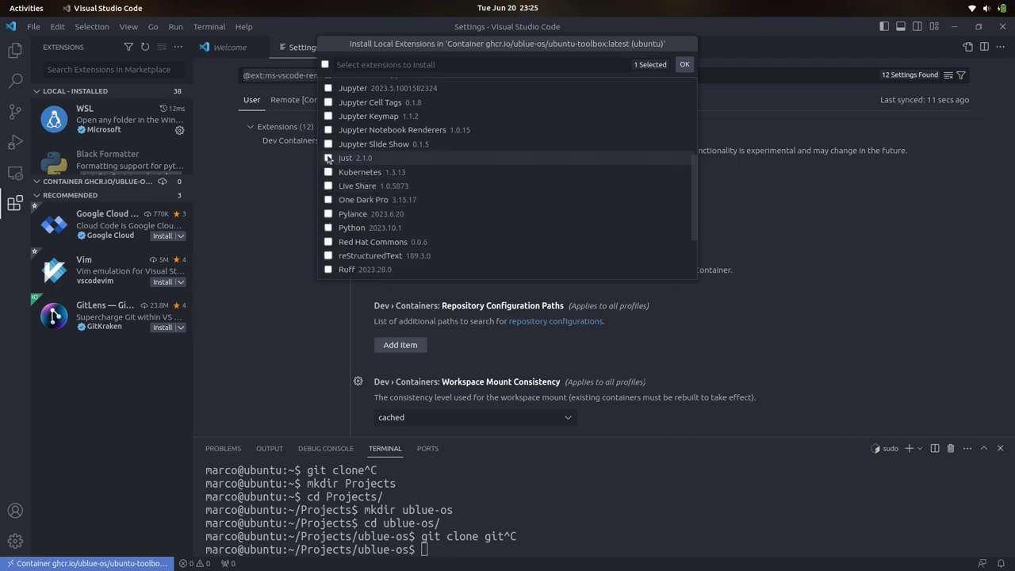
click(328, 214)
click(328, 227)
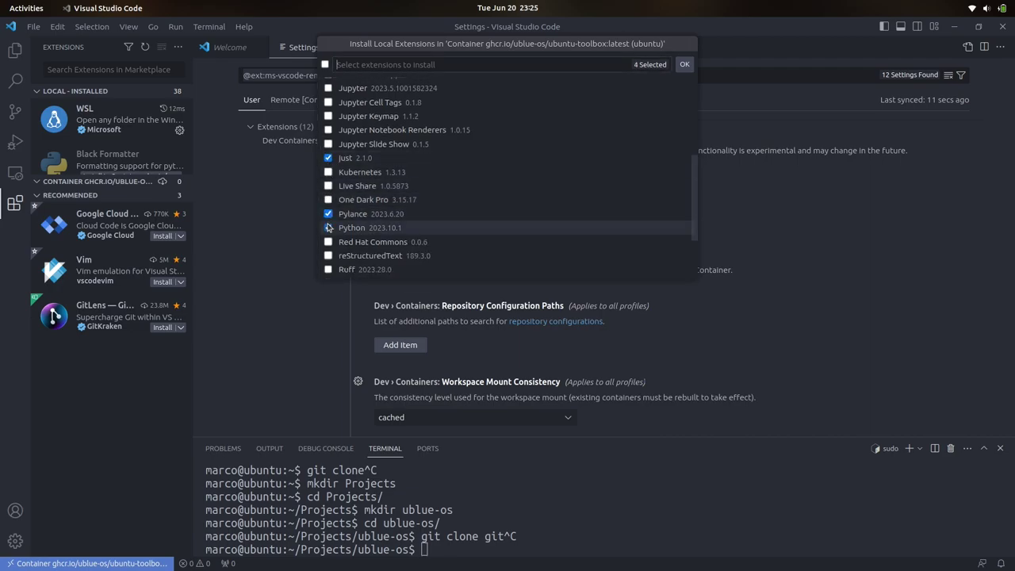
scroll(337, 234, down, 2)
click(329, 189)
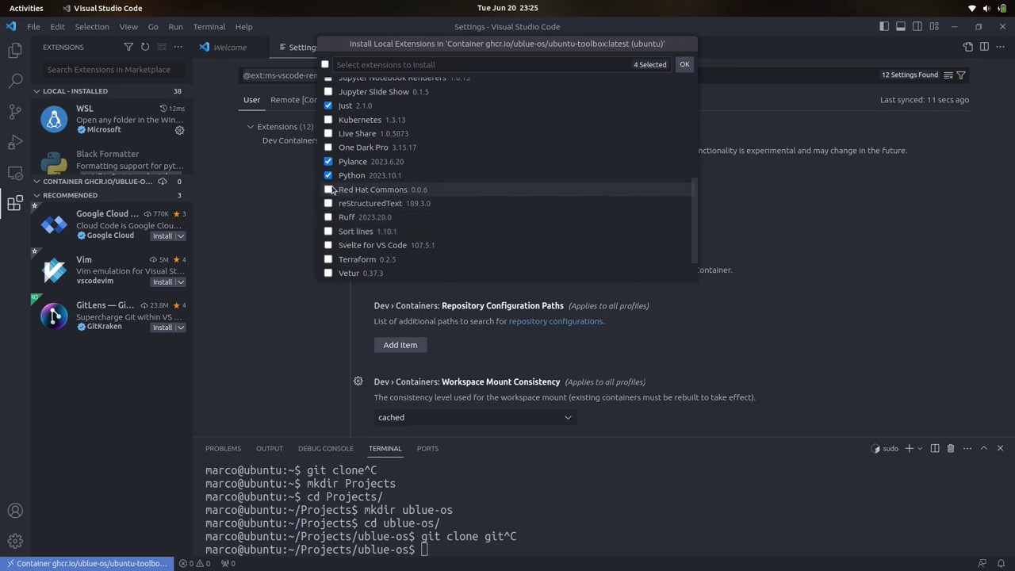
click(328, 218)
scroll(329, 219, down, 1)
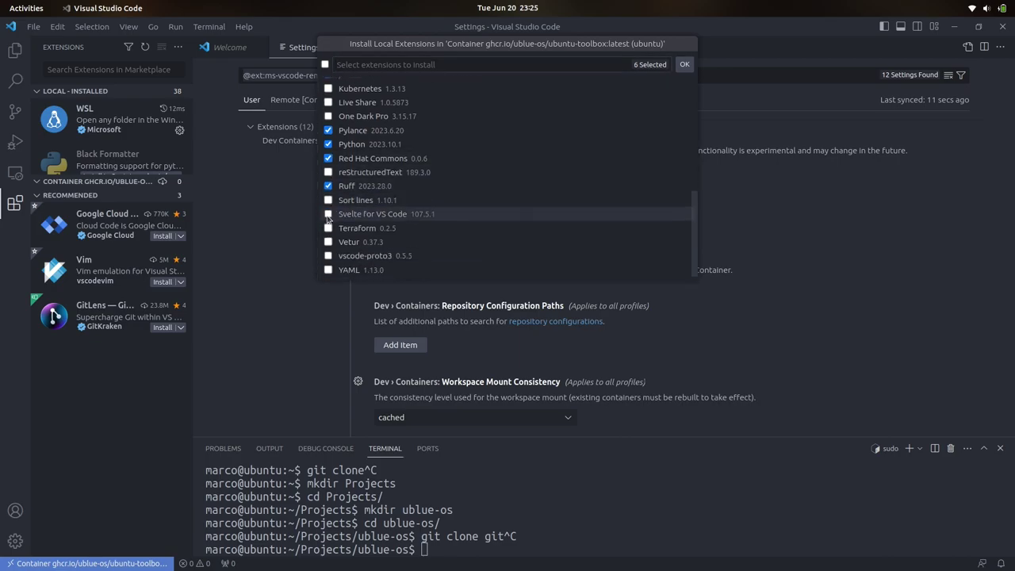
click(328, 270)
Add Svelte, GitHub Actions, Codespaces, Copilot and Atom Keymap, then install into the container
scroll(332, 248, up, 1)
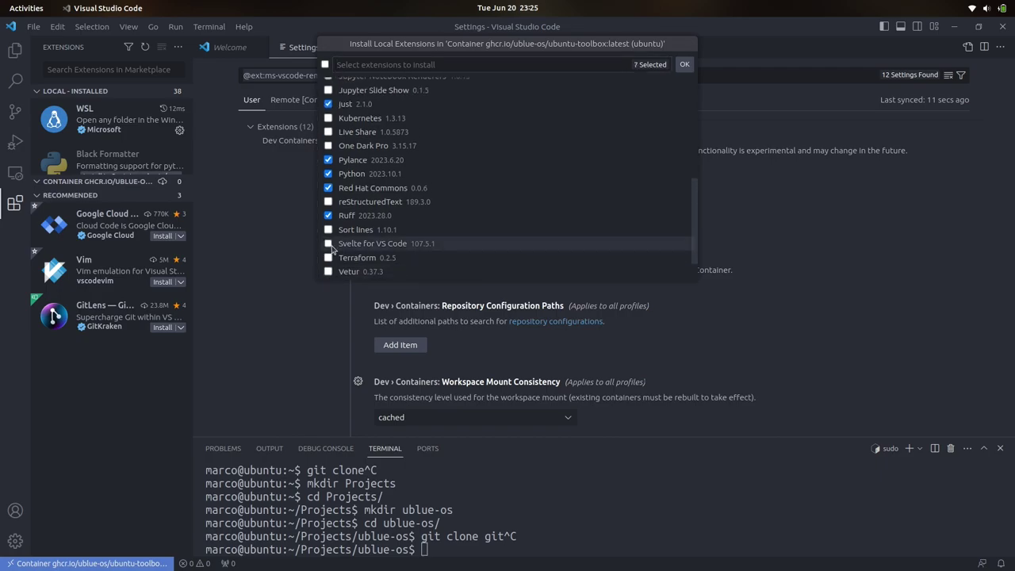
click(332, 246)
scroll(333, 238, up, 5)
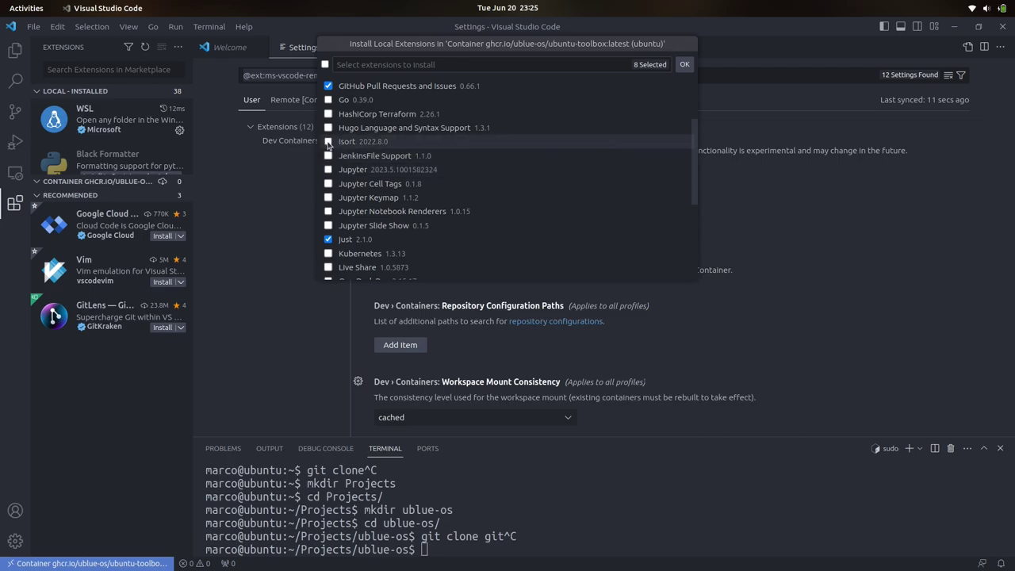
scroll(328, 143, up, 3)
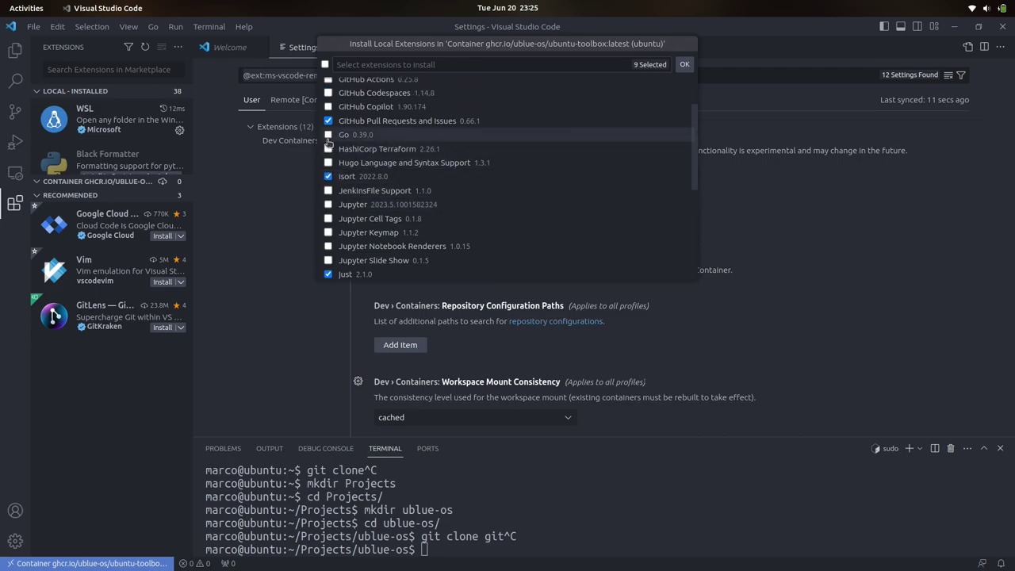
scroll(328, 142, up, 1)
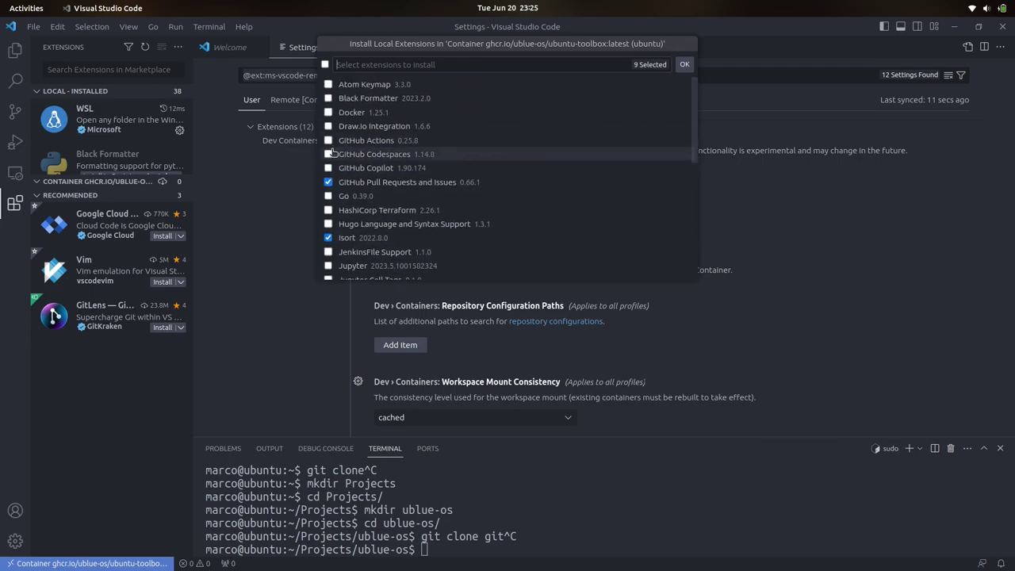
click(328, 140)
click(328, 154)
click(328, 168)
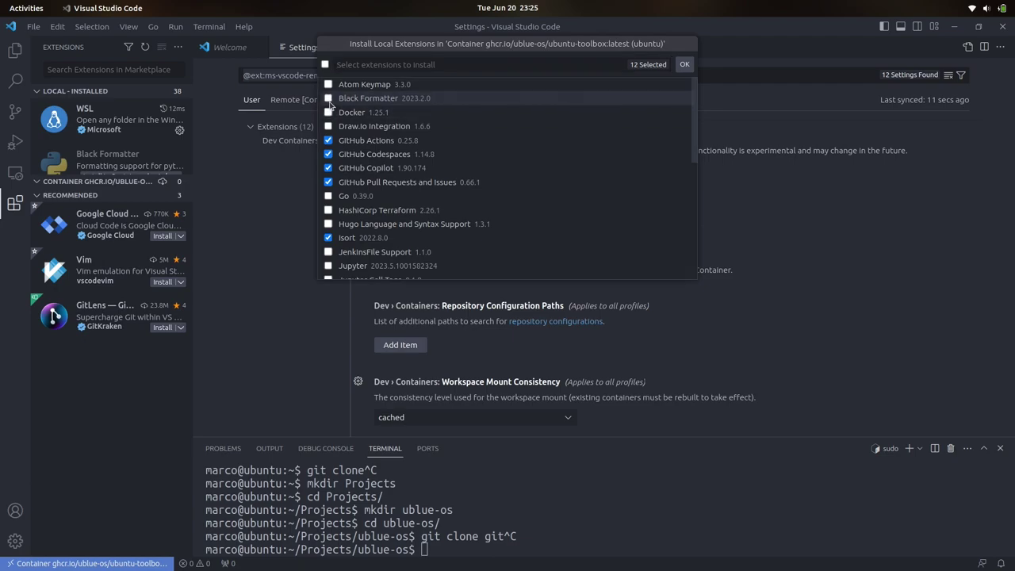
click(328, 84)
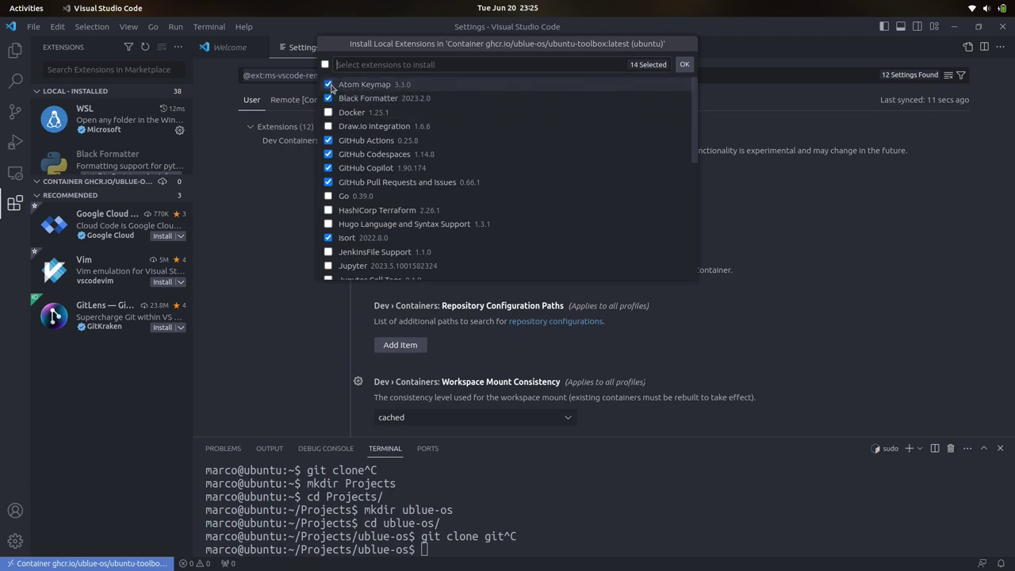
click(684, 64)
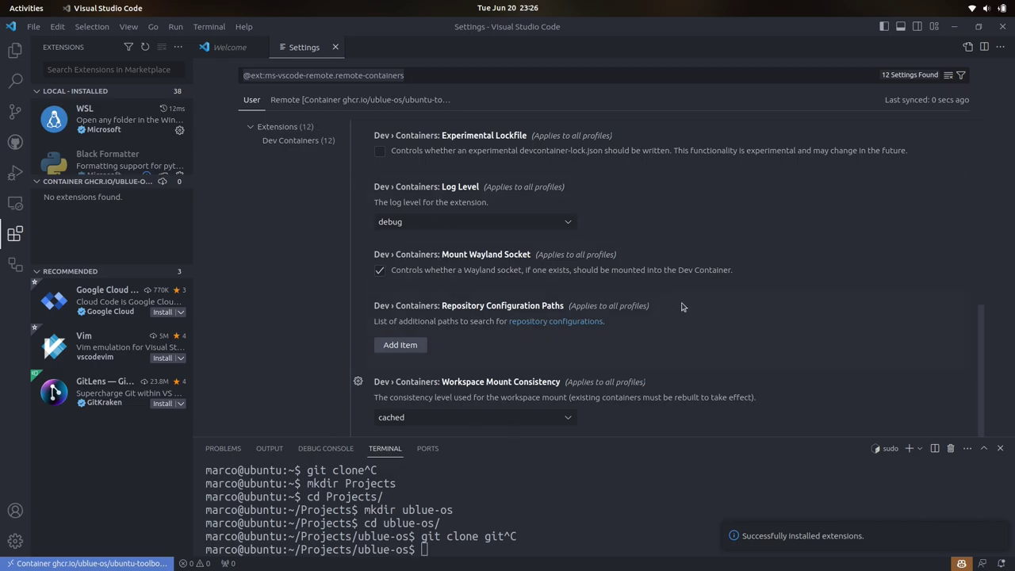
Switch the side bar to Source Control and check the Accounts menu for Settings Sync
click(589, 481)
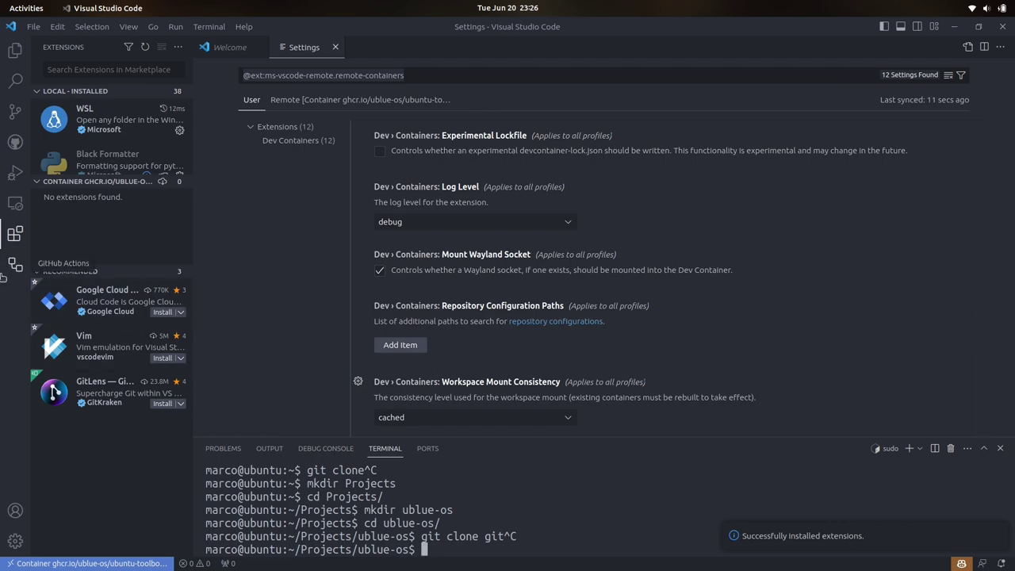
click(15, 142)
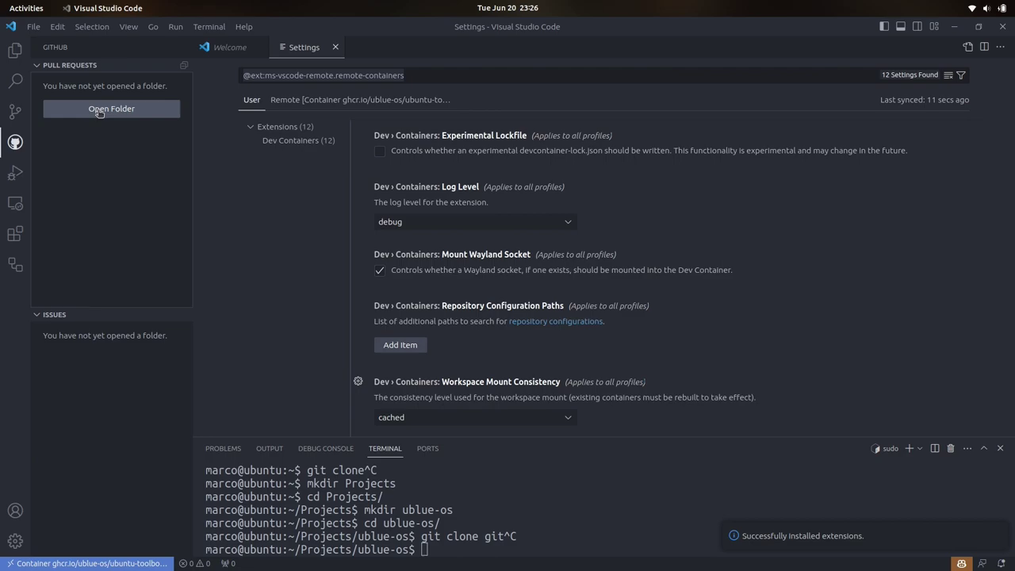
click(15, 113)
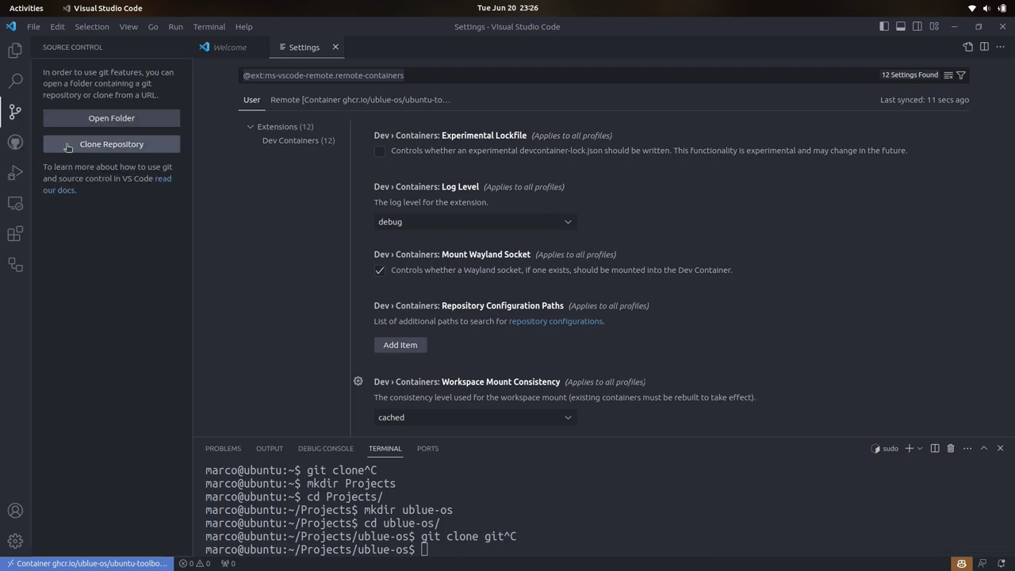
click(15, 514)
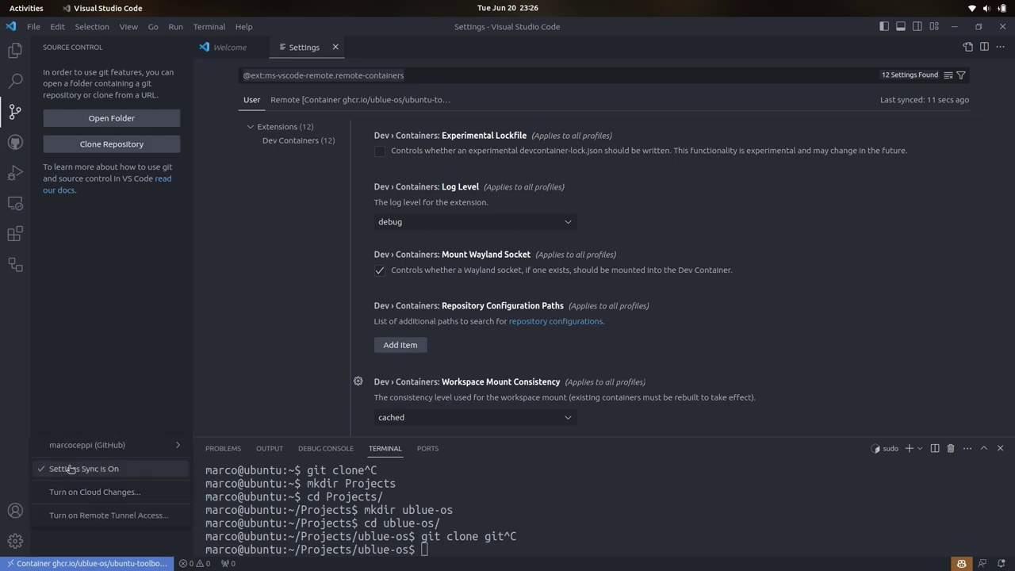
mouse_move(84, 446)
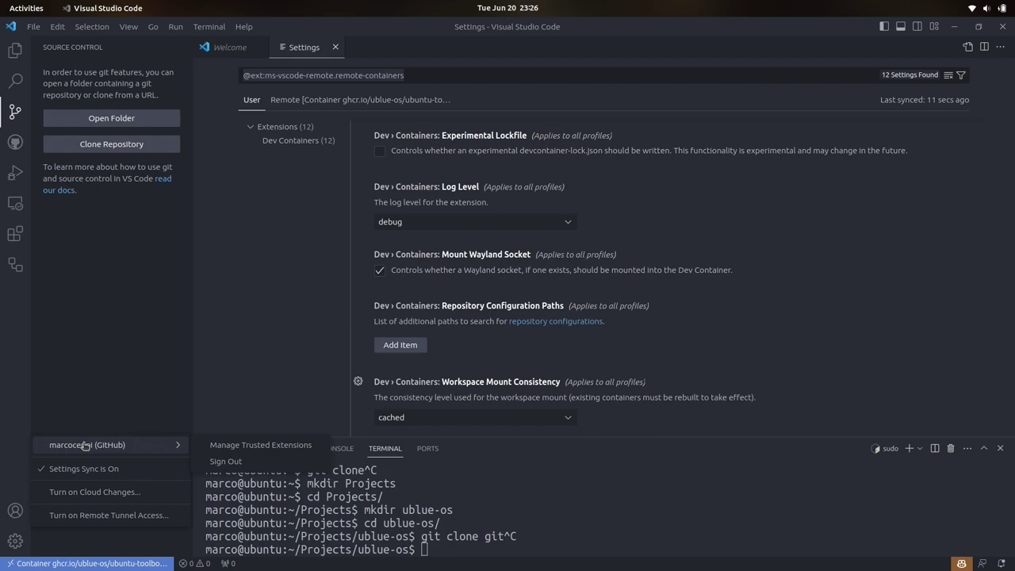
click(88, 363)
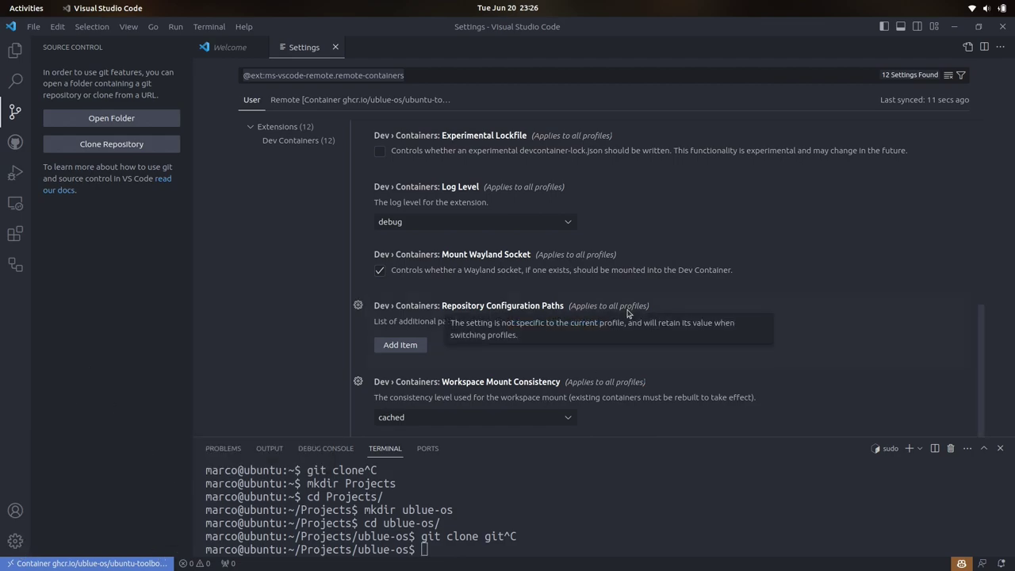
Scroll the Dev Containers settings and add, then cancel, an empty Default Extensions item
scroll(610, 361, up, 4)
scroll(610, 361, down, 4)
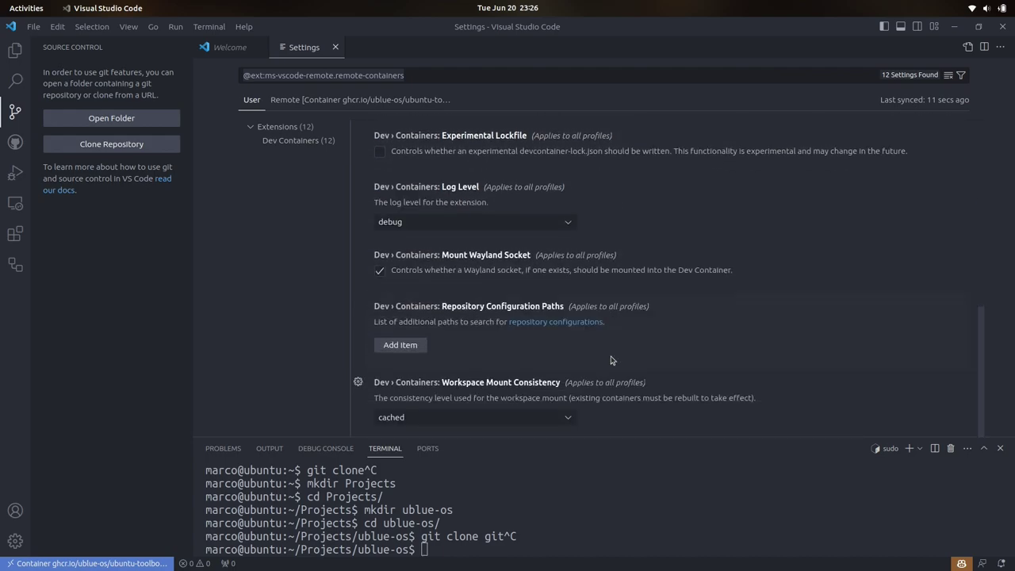
scroll(610, 360, up, 4)
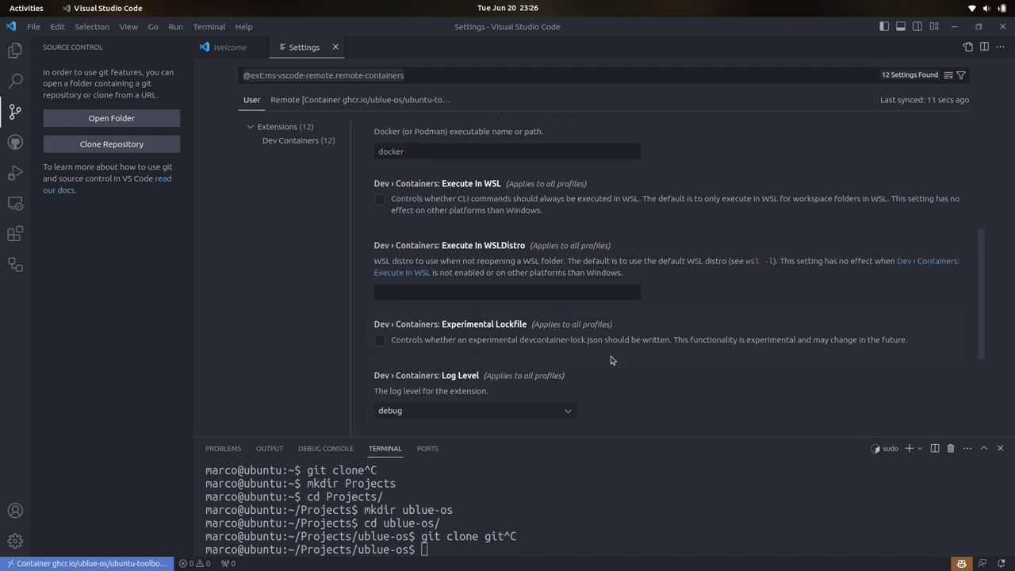
scroll(611, 361, up, 5)
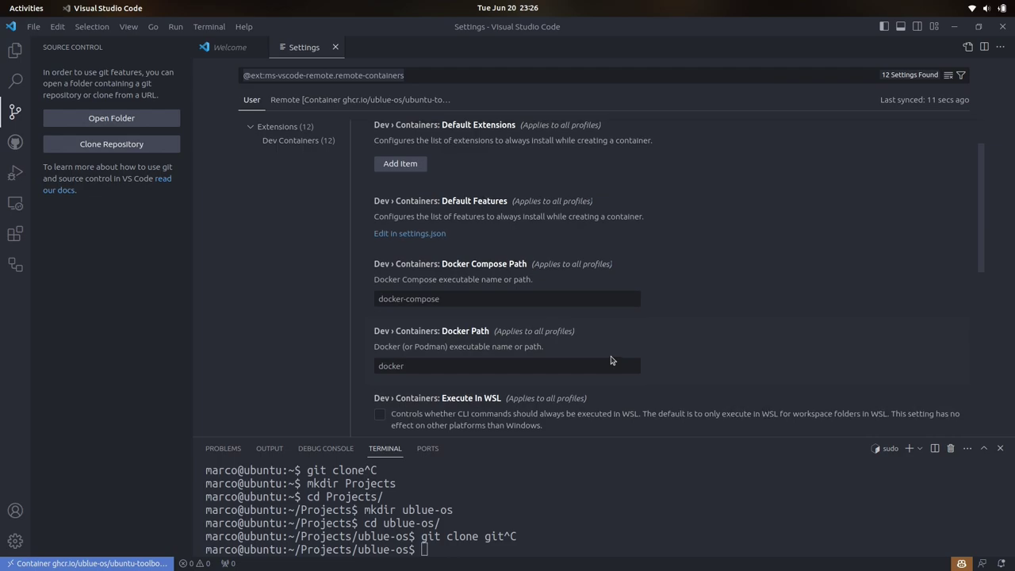
scroll(610, 361, up, 2)
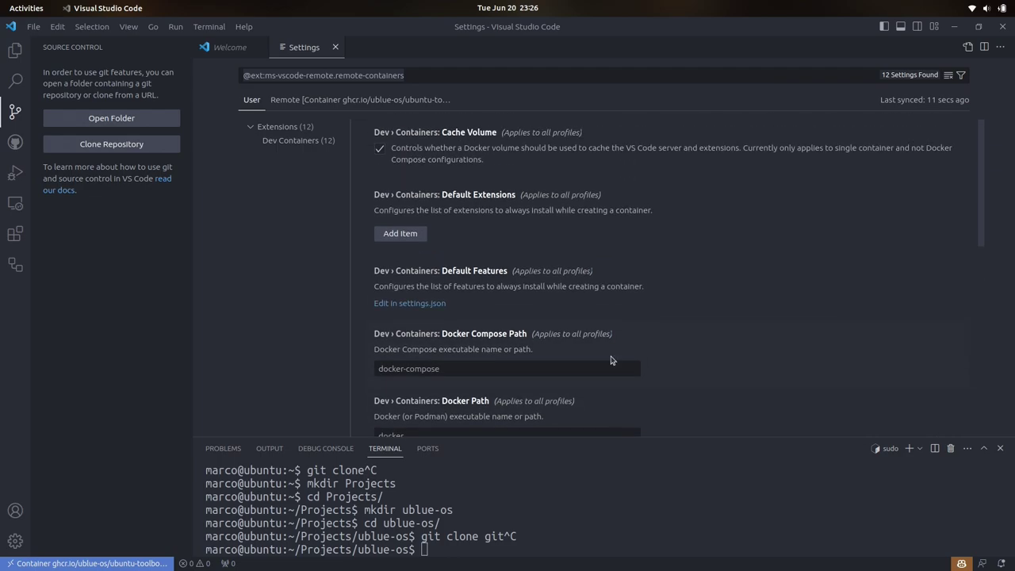
click(412, 236)
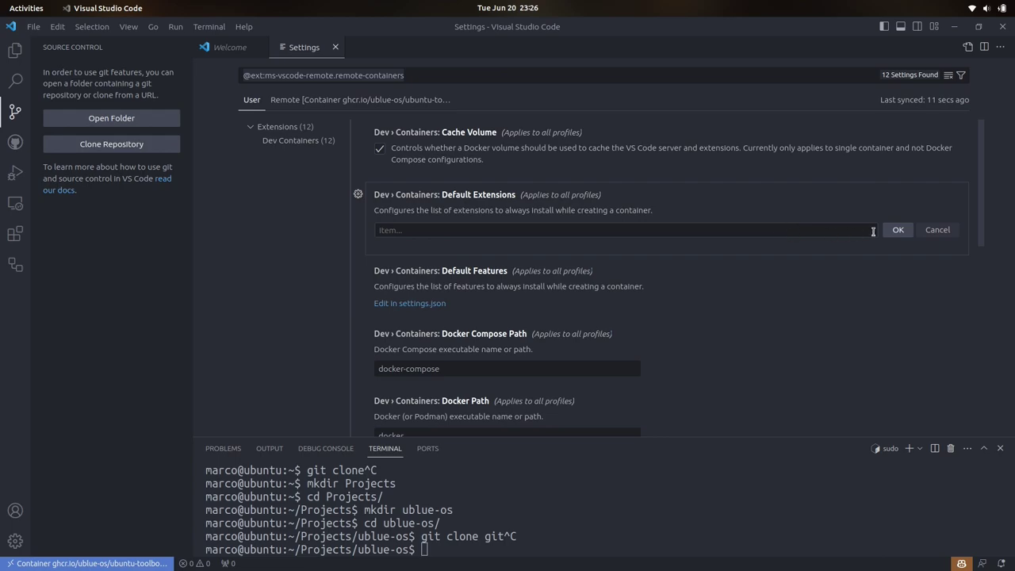
click(940, 232)
scroll(668, 230, down, 3)
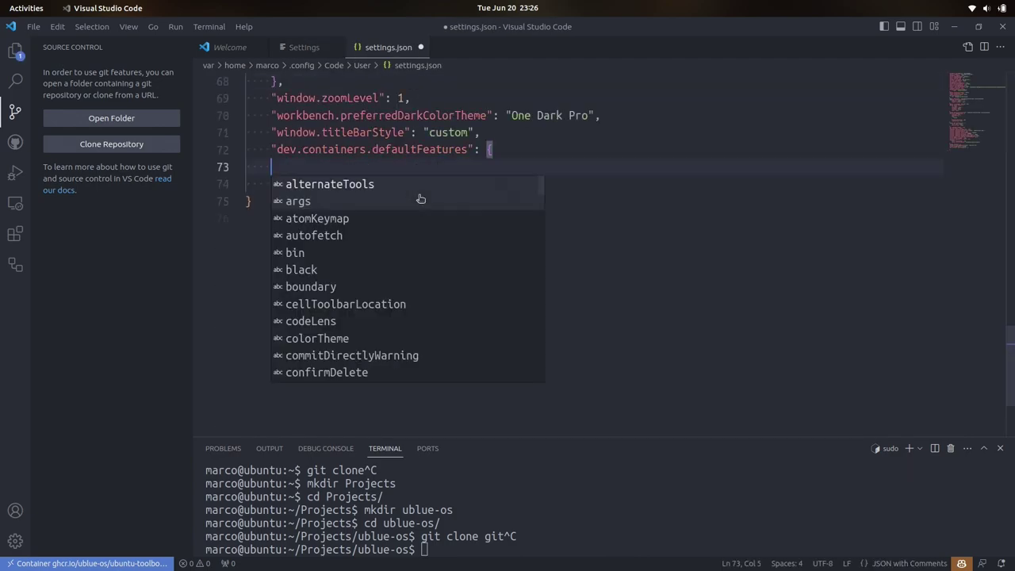
Close settings.json without saving the empty defaultFeatures entry
click(578, 147)
click(575, 163)
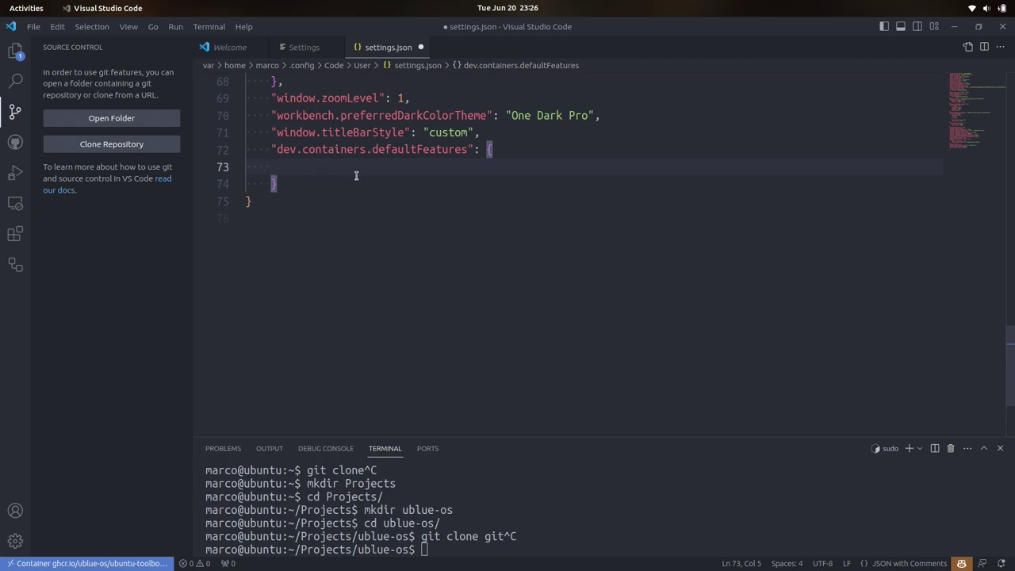
scroll(463, 172, up, 5)
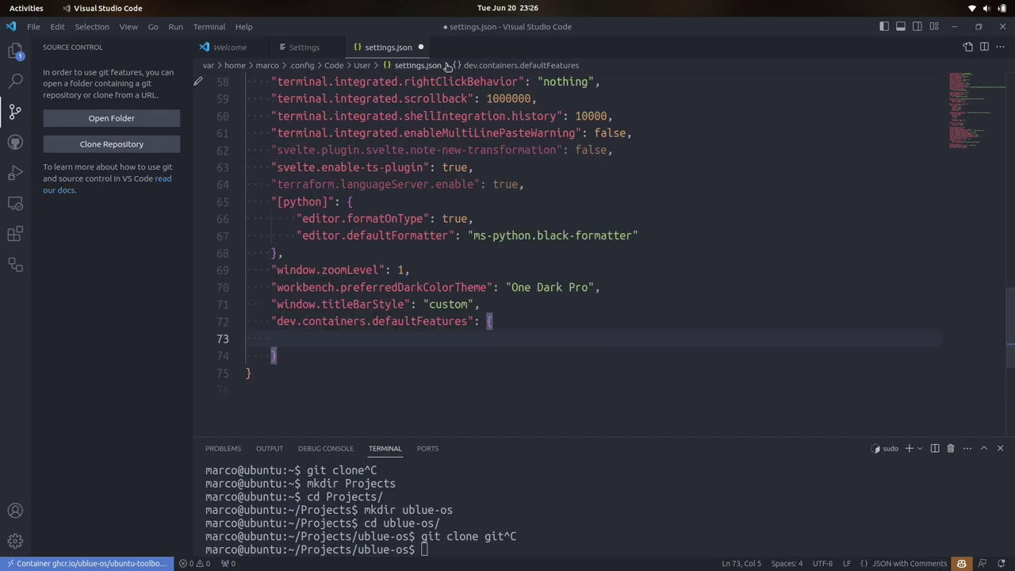
scroll(439, 122, up, 2)
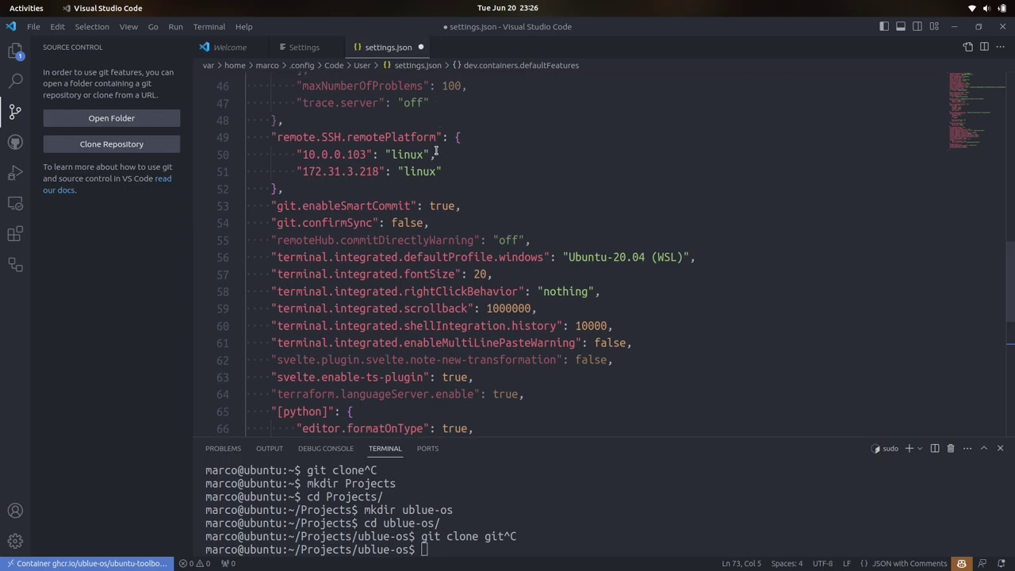
click(421, 48)
click(407, 326)
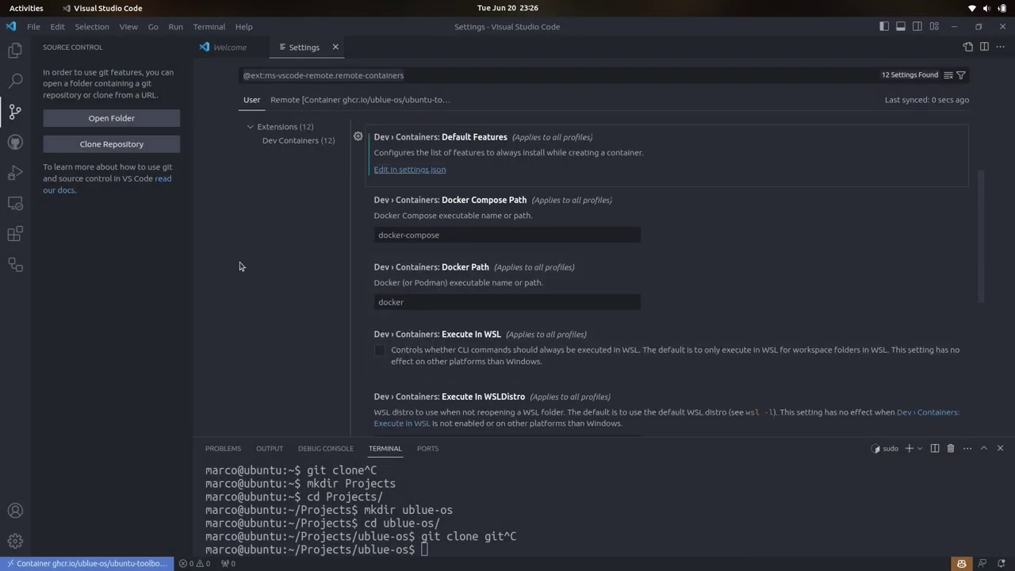
Switch to Chrome's toolbox-vscode tab and read the README's Installation and Usage sections
key(alt+Tab)
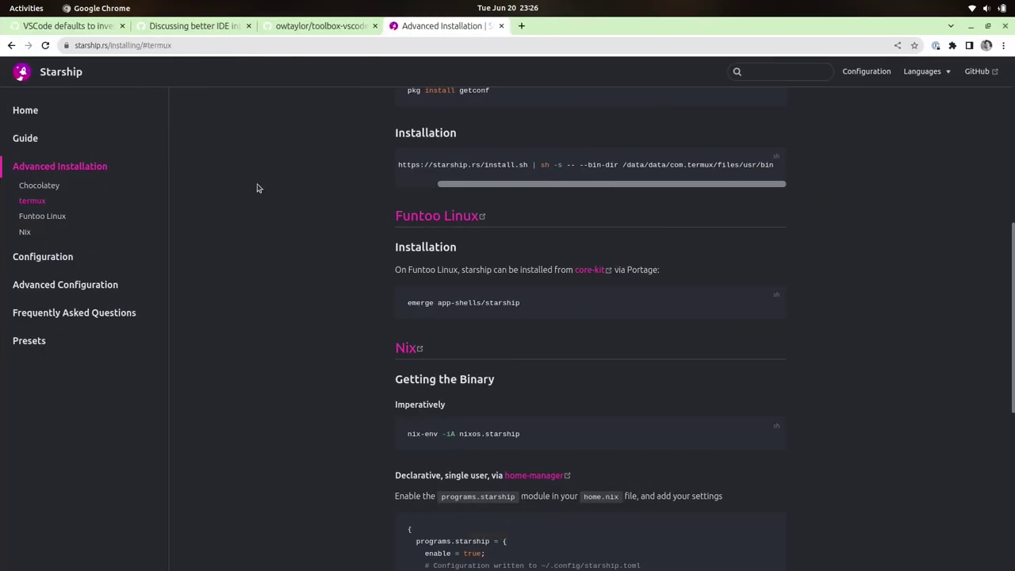
click(293, 32)
scroll(344, 383, down, 15)
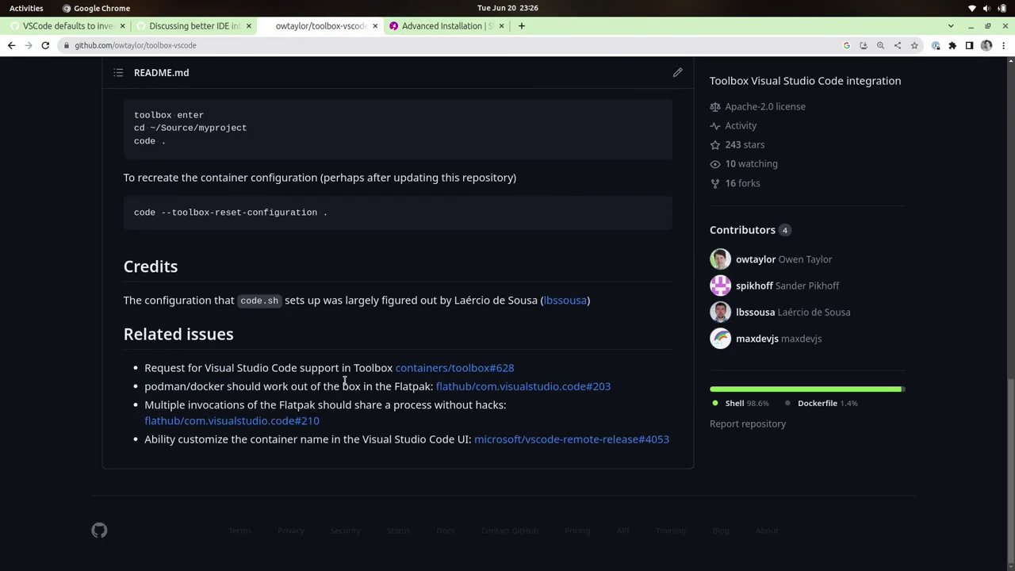
scroll(344, 382, up, 10)
scroll(344, 382, down, 5)
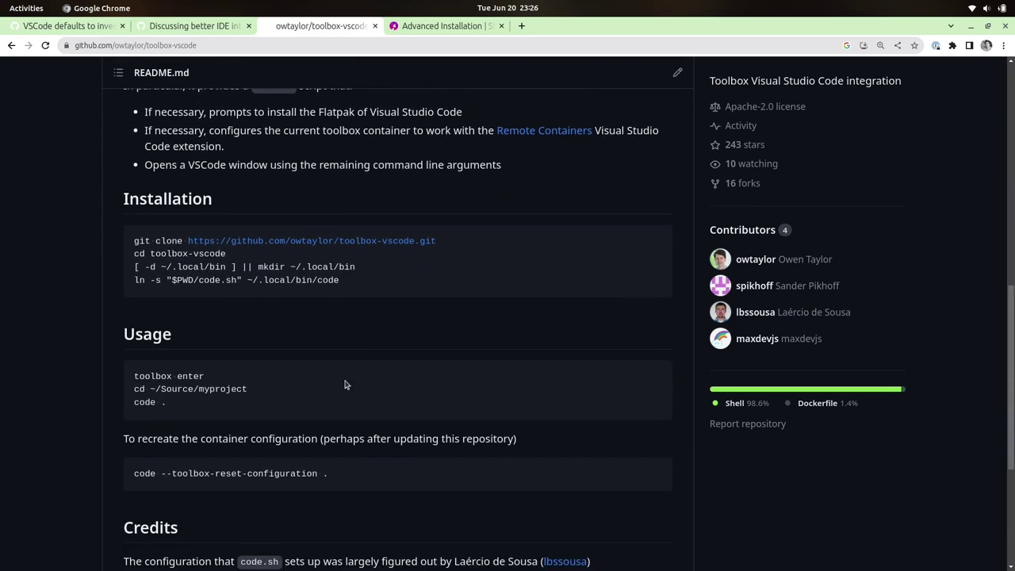
scroll(344, 385, down, 4)
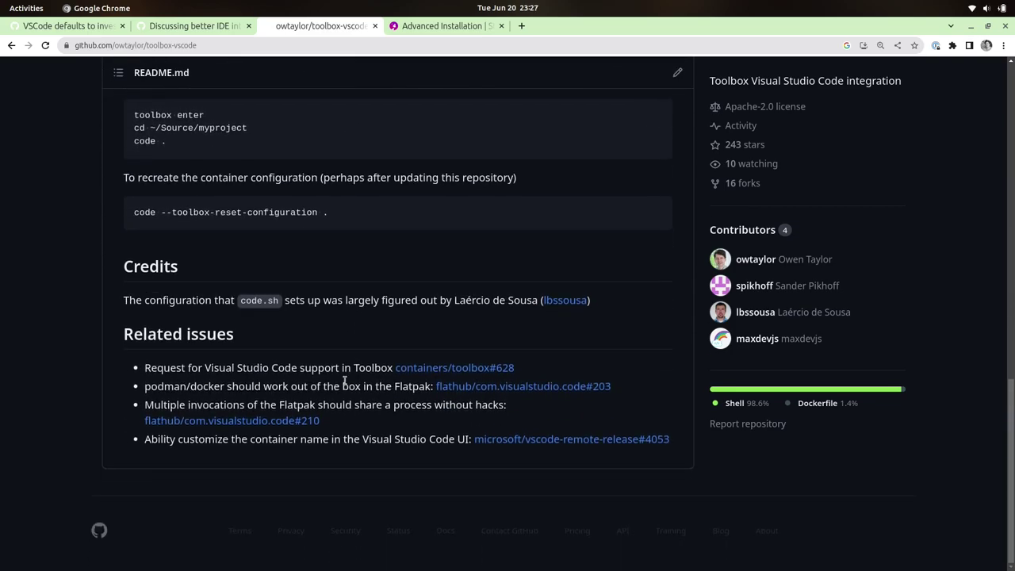
scroll(344, 380, up, 6)
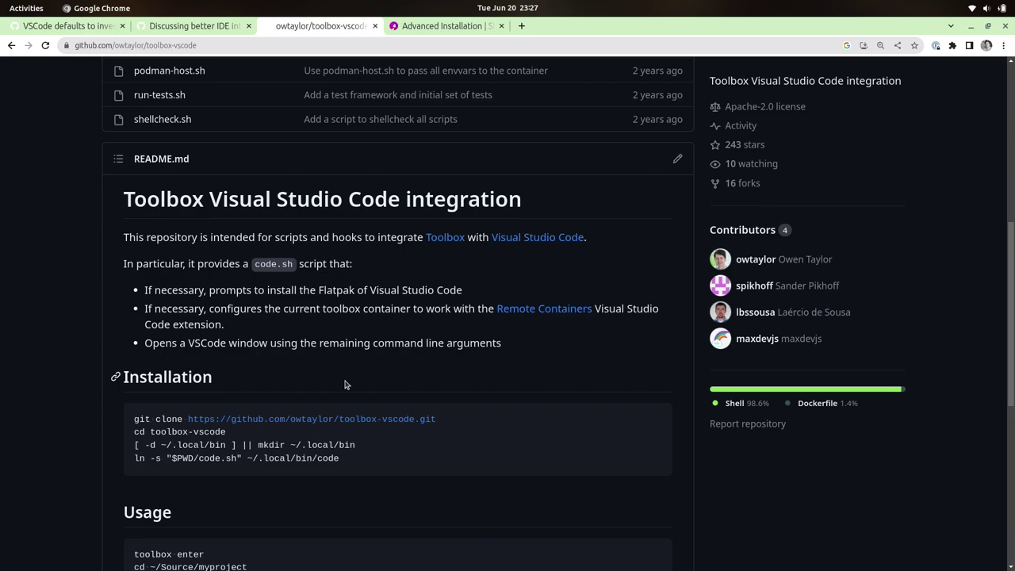
scroll(344, 385, up, 1)
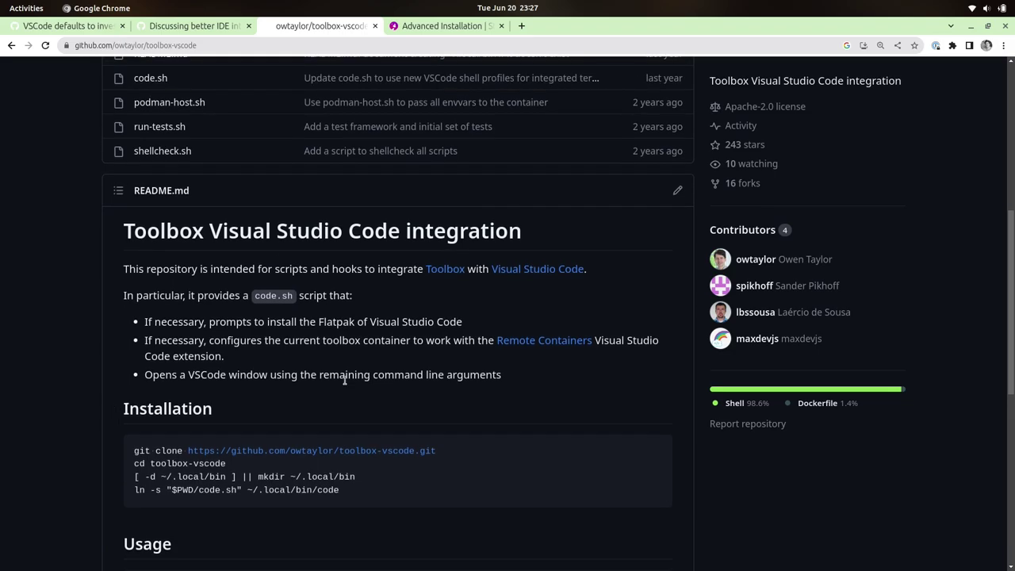
scroll(344, 378, up, 4)
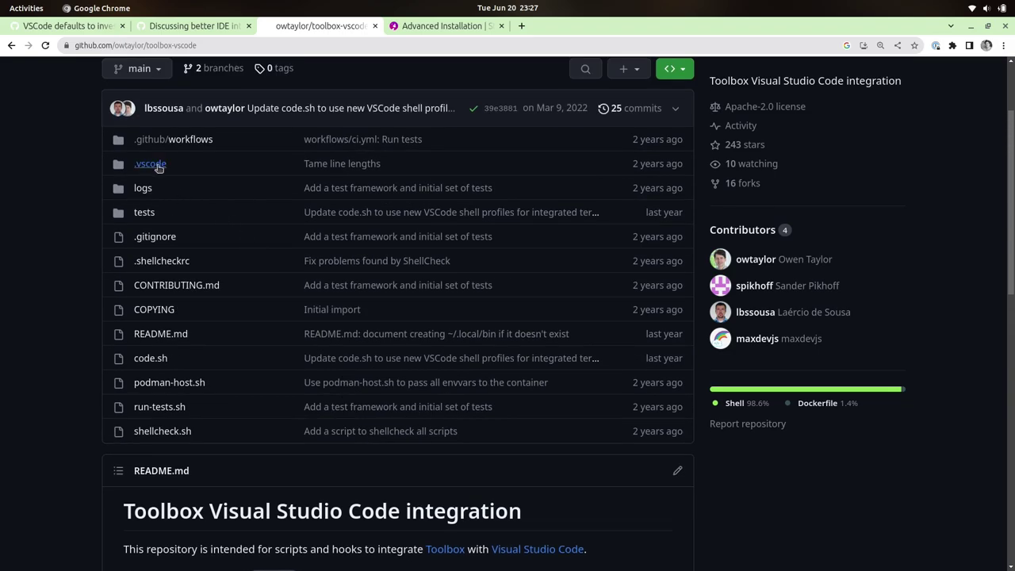
Browse the repository's .vscode folder, viewing settings.json and then extensions.json
click(156, 164)
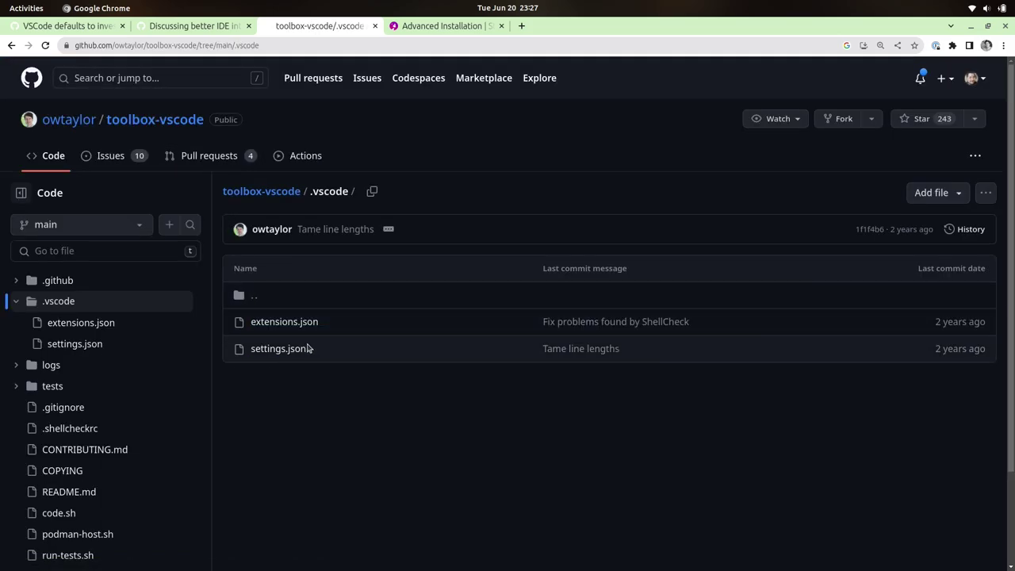
click(295, 350)
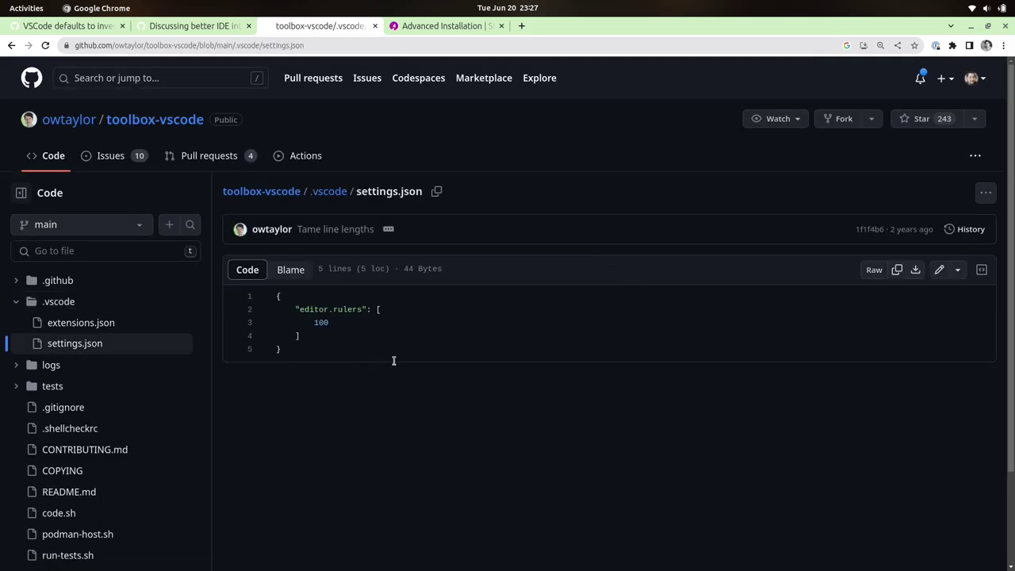
click(57, 322)
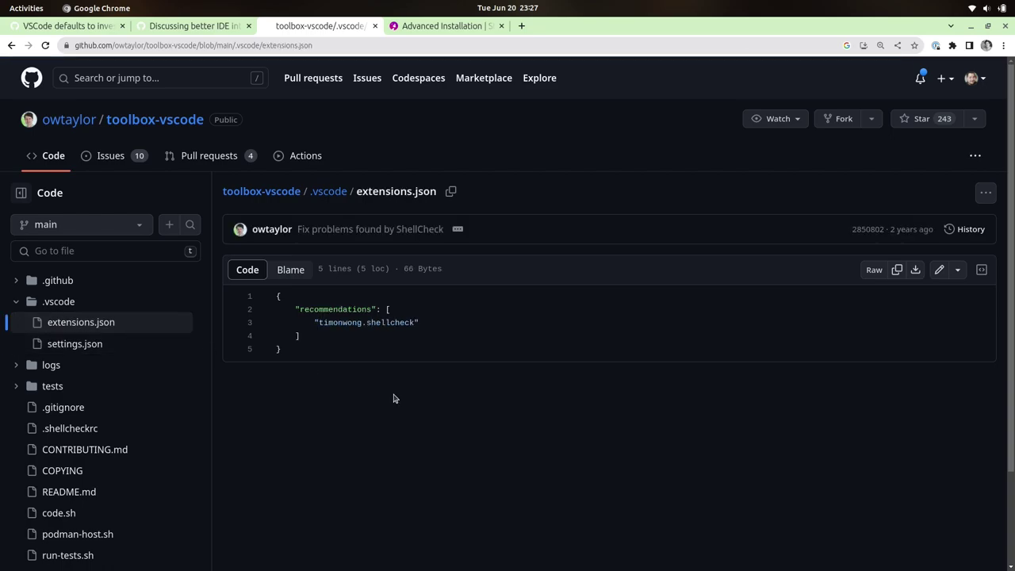
scroll(96, 363, down, 1)
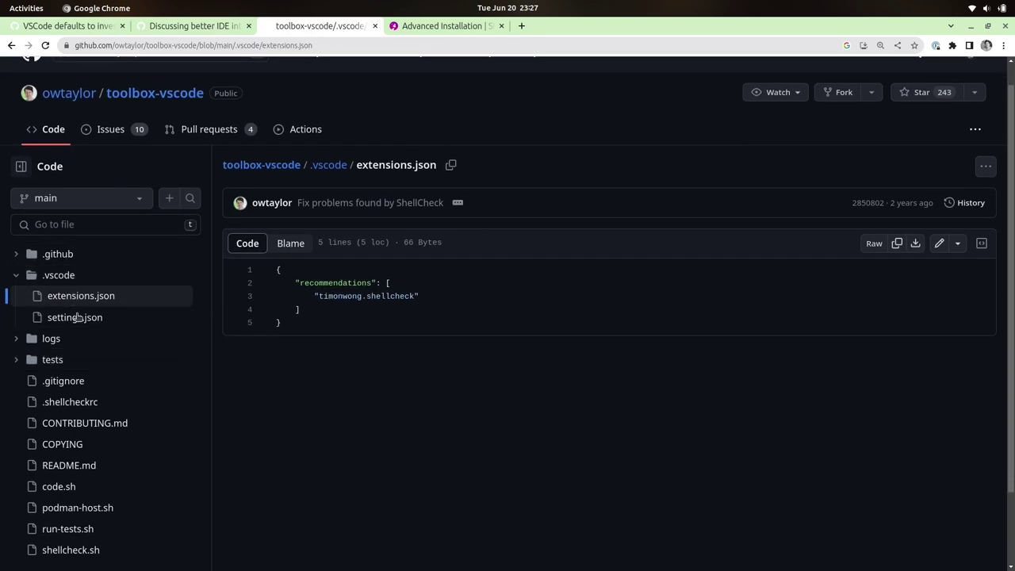
scroll(82, 346, down, 1)
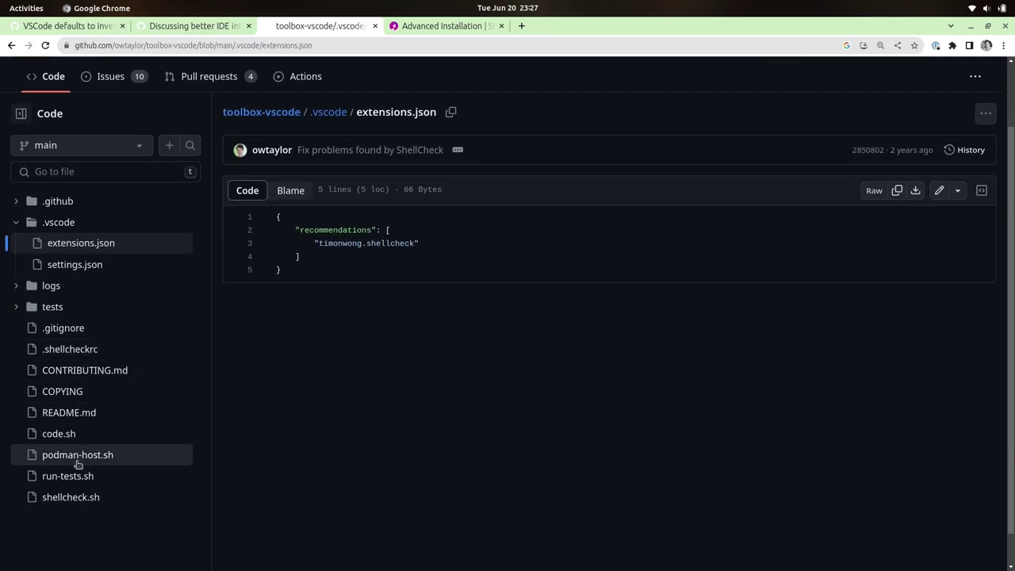
Open the code.sh script on GitHub and read down through it
click(60, 434)
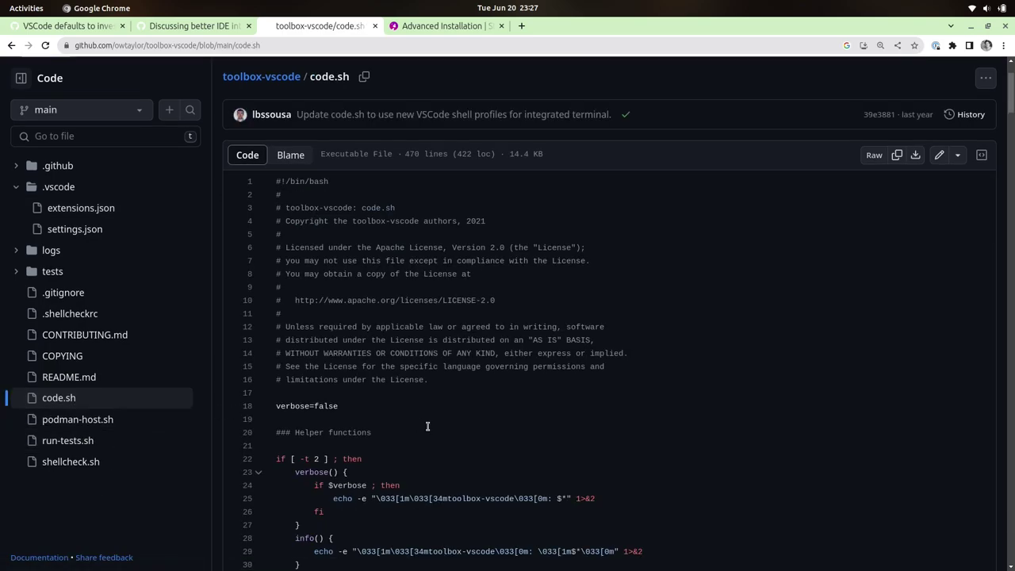
scroll(425, 424, down, 7)
scroll(427, 427, down, 5)
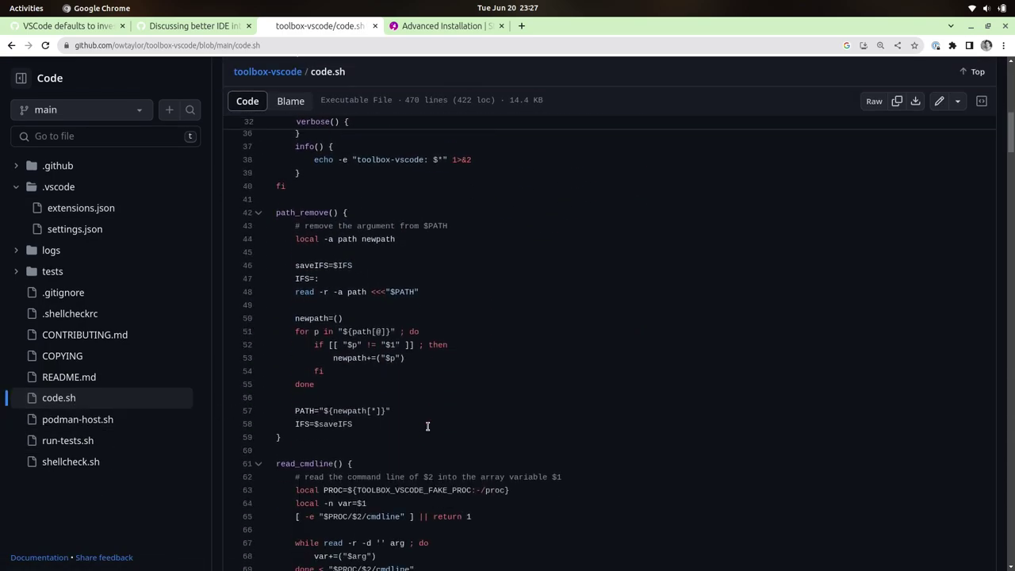
scroll(427, 426, down, 6)
scroll(427, 427, down, 11)
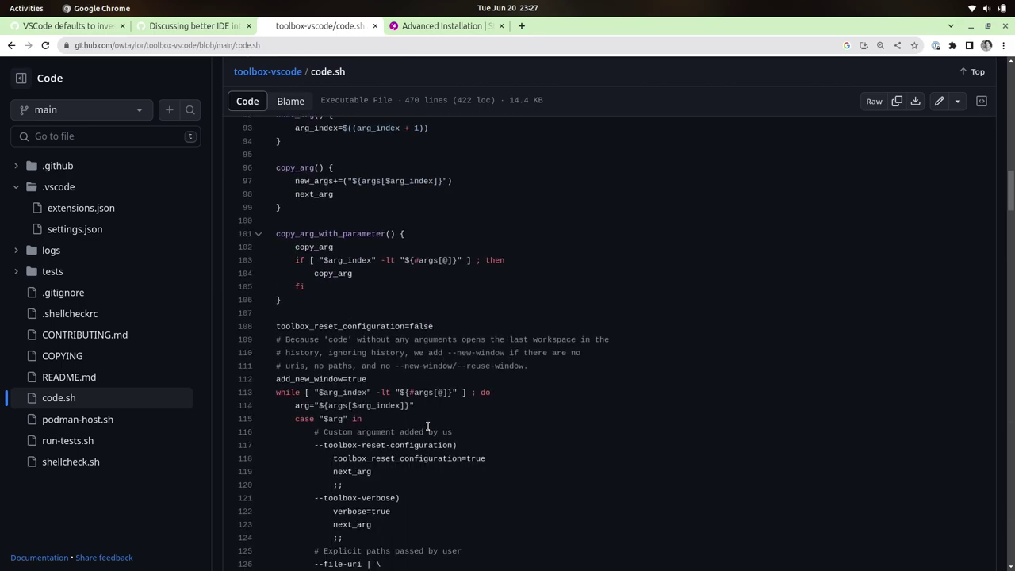
scroll(428, 426, down, 3)
scroll(428, 426, down, 10)
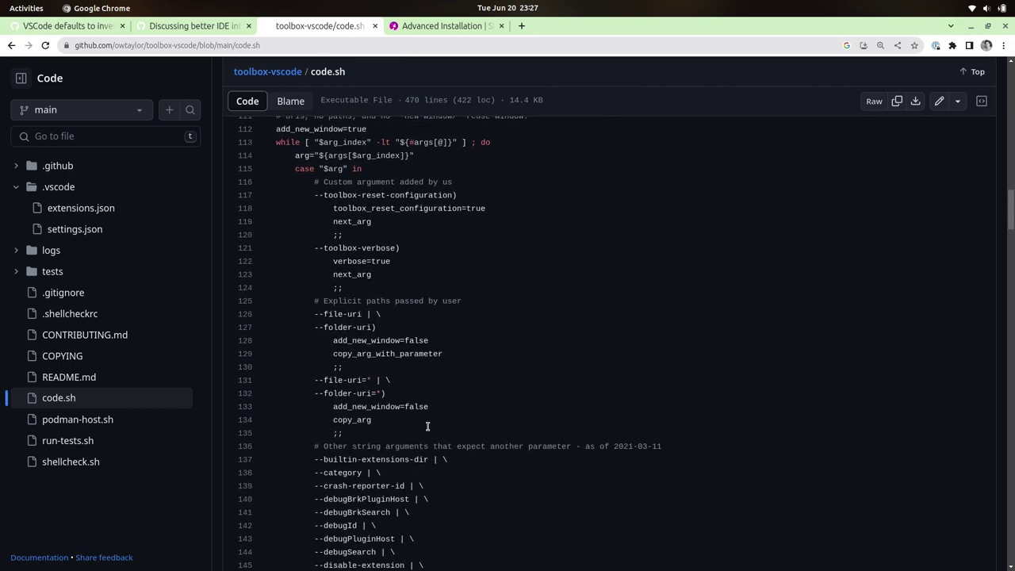
scroll(428, 427, up, 10)
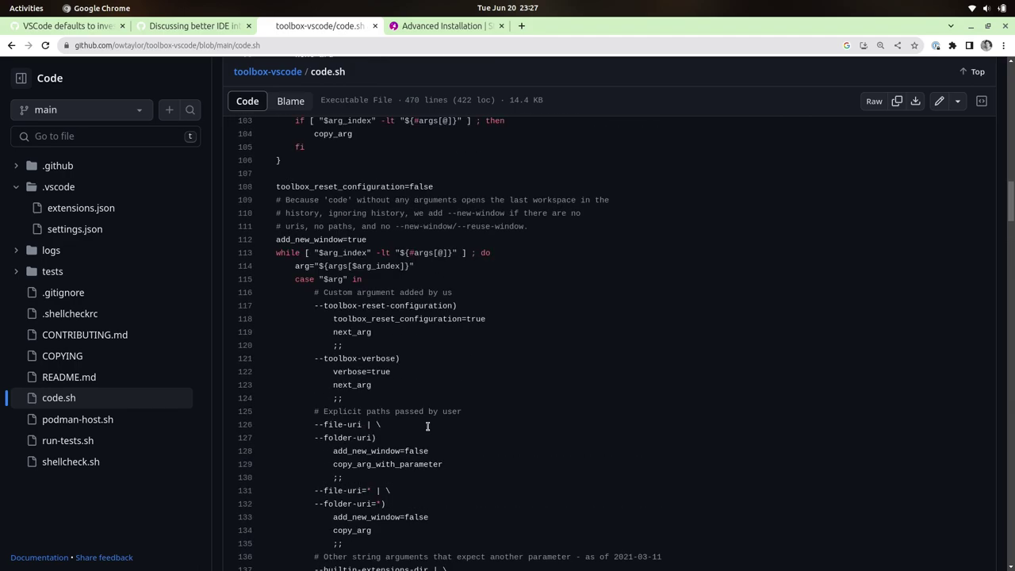
scroll(427, 426, down, 4)
scroll(427, 426, down, 20)
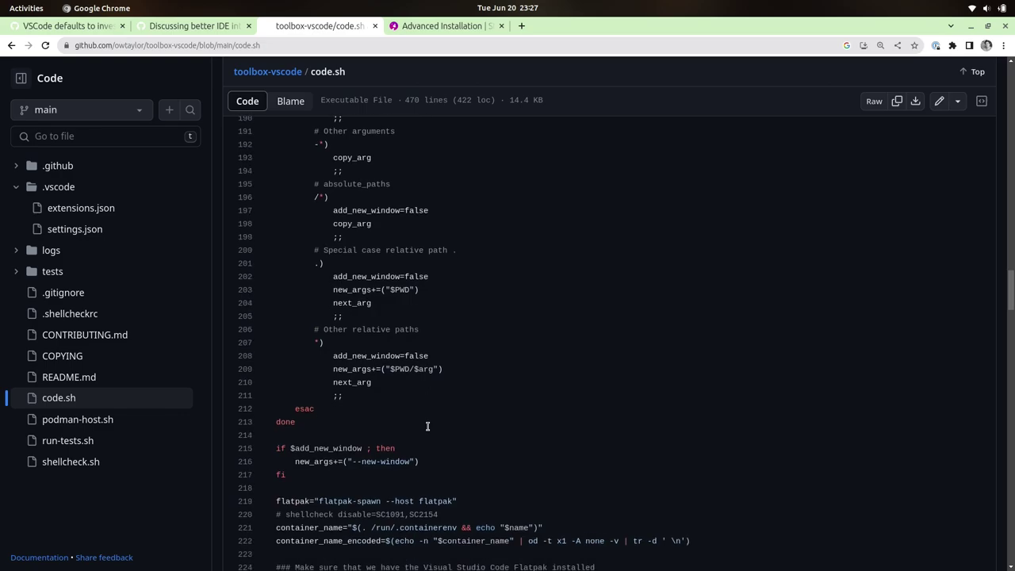
scroll(427, 426, down, 4)
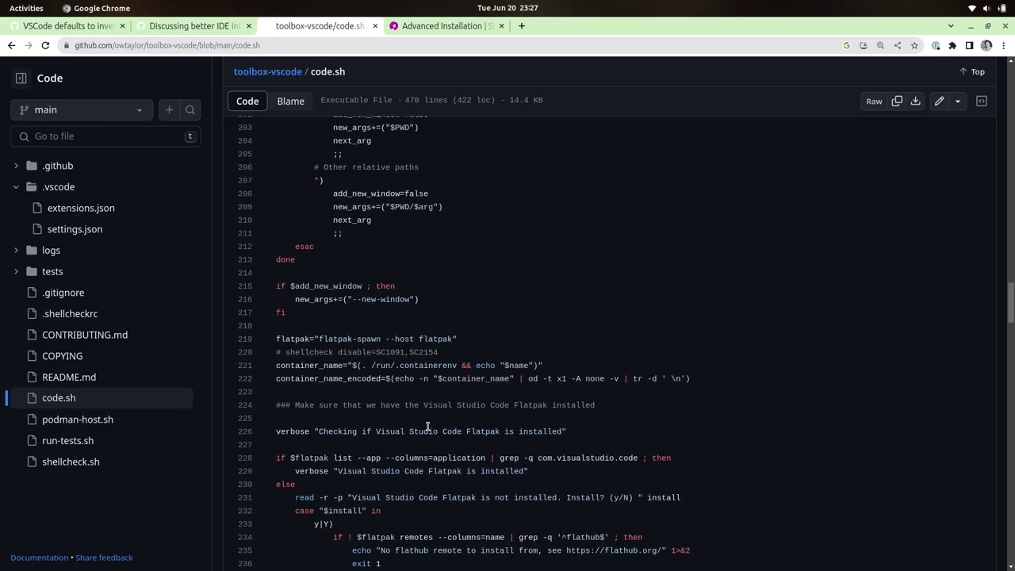
scroll(428, 426, down, 7)
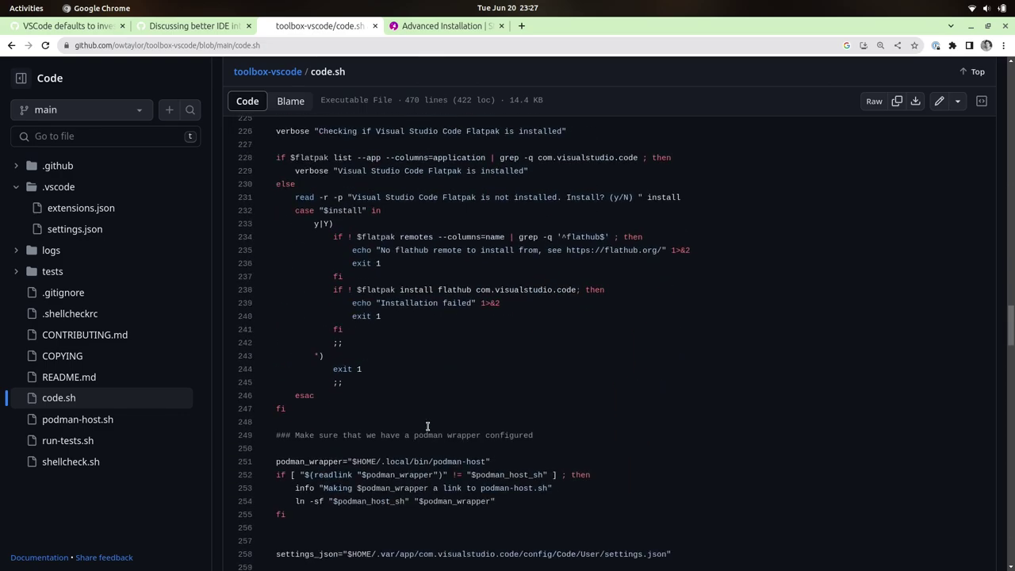
scroll(427, 426, up, 2)
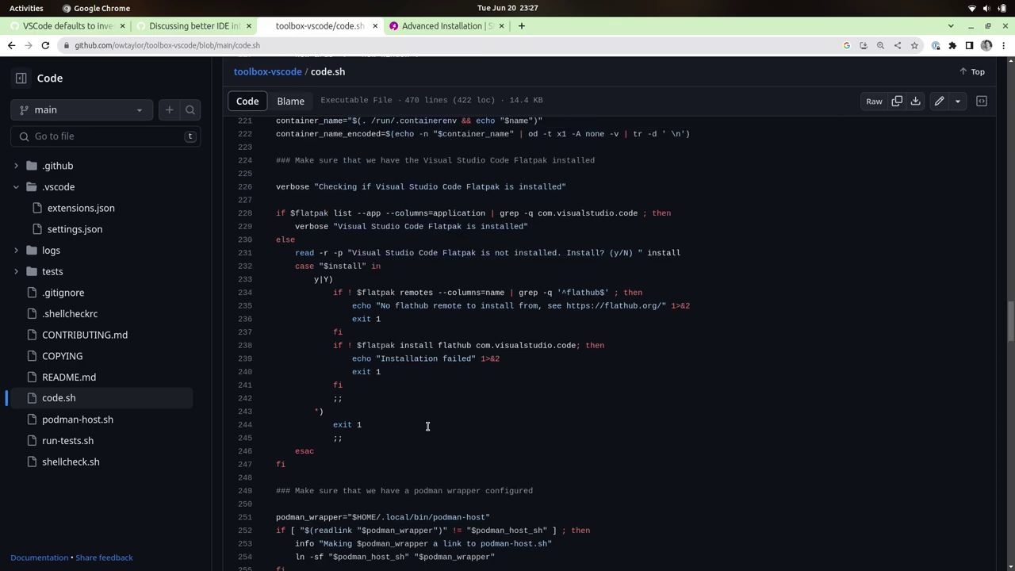
scroll(427, 426, down, 5)
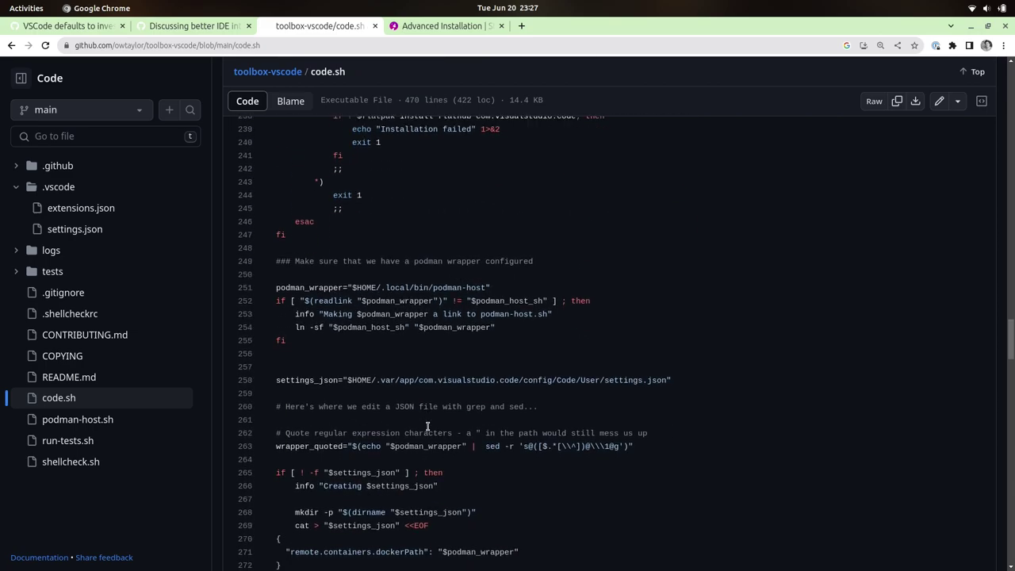
scroll(427, 427, down, 6)
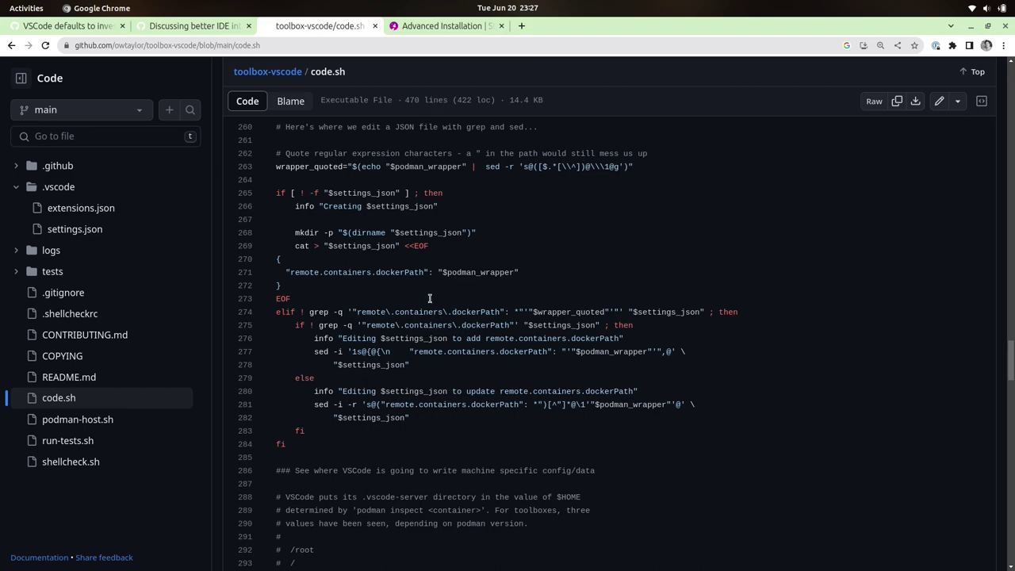
Reach the container config block, highlighting remoteUser and the issue link on line 360
scroll(430, 363, up, 2)
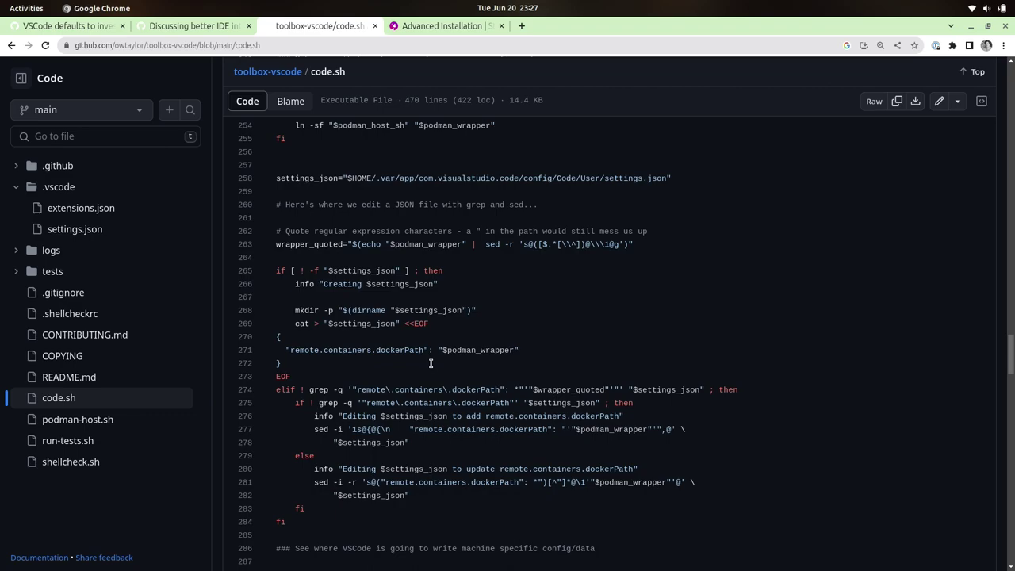
scroll(430, 363, down, 1)
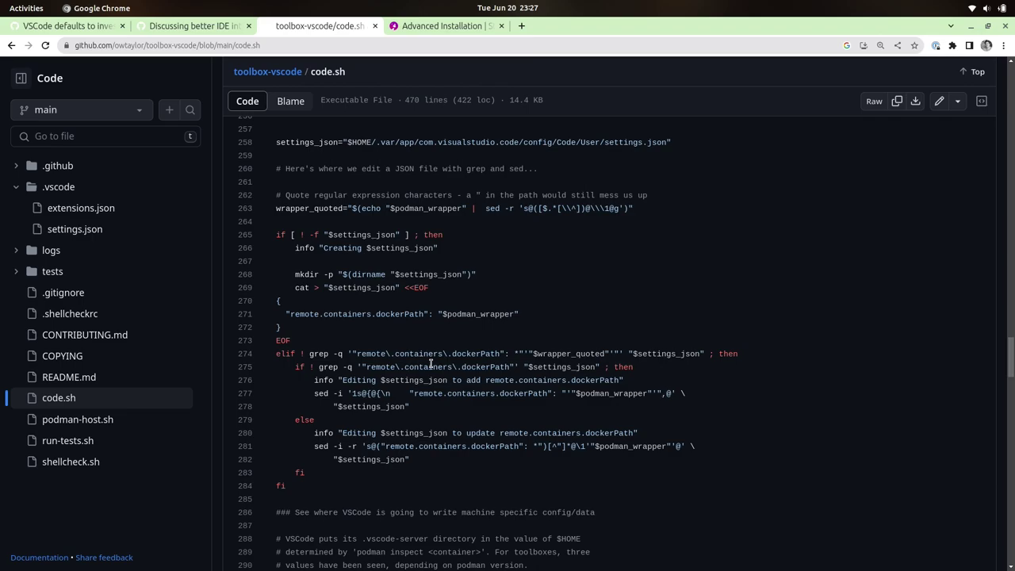
scroll(430, 363, down, 8)
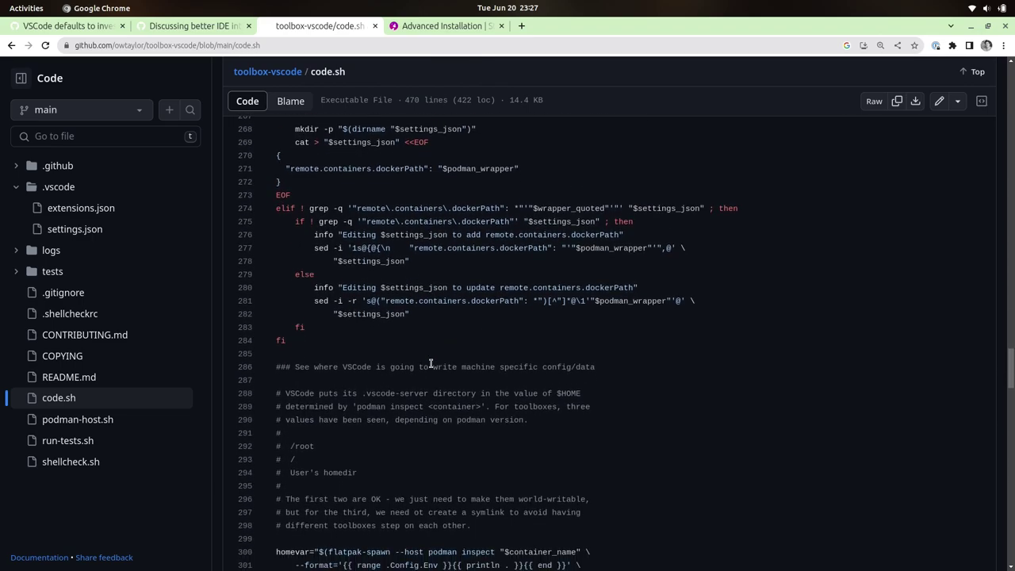
scroll(430, 363, down, 7)
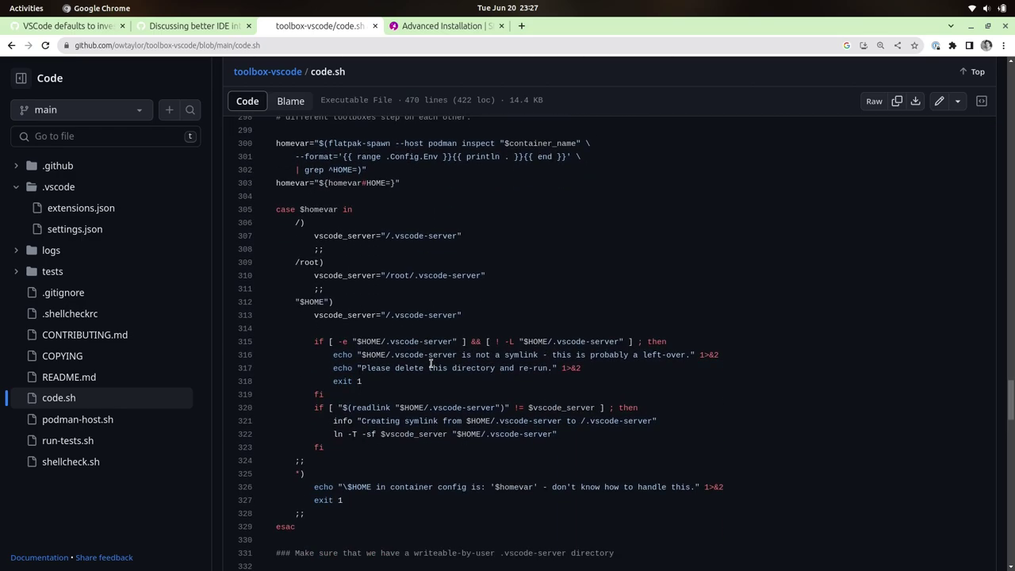
scroll(431, 363, down, 7)
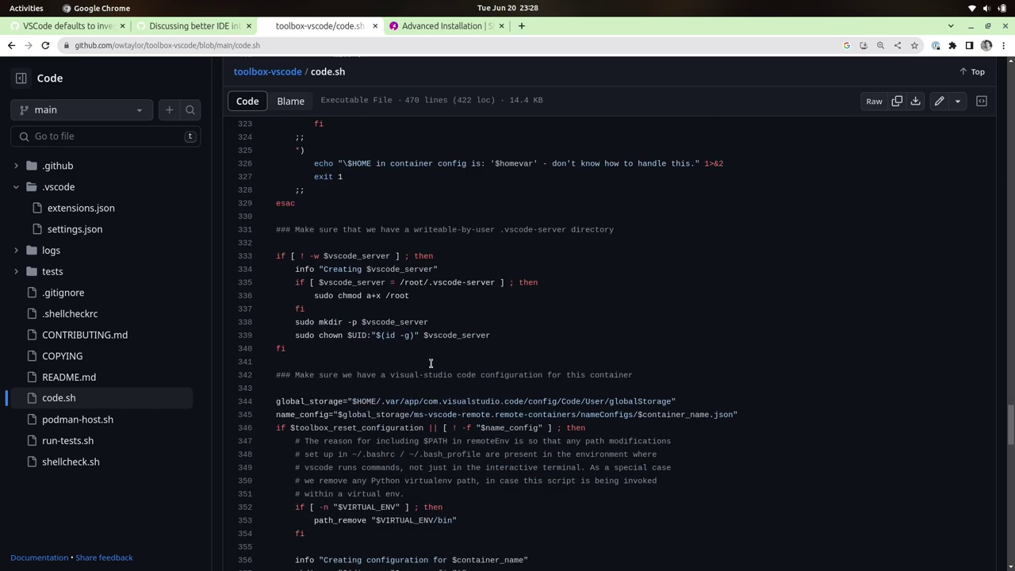
scroll(430, 363, down, 5)
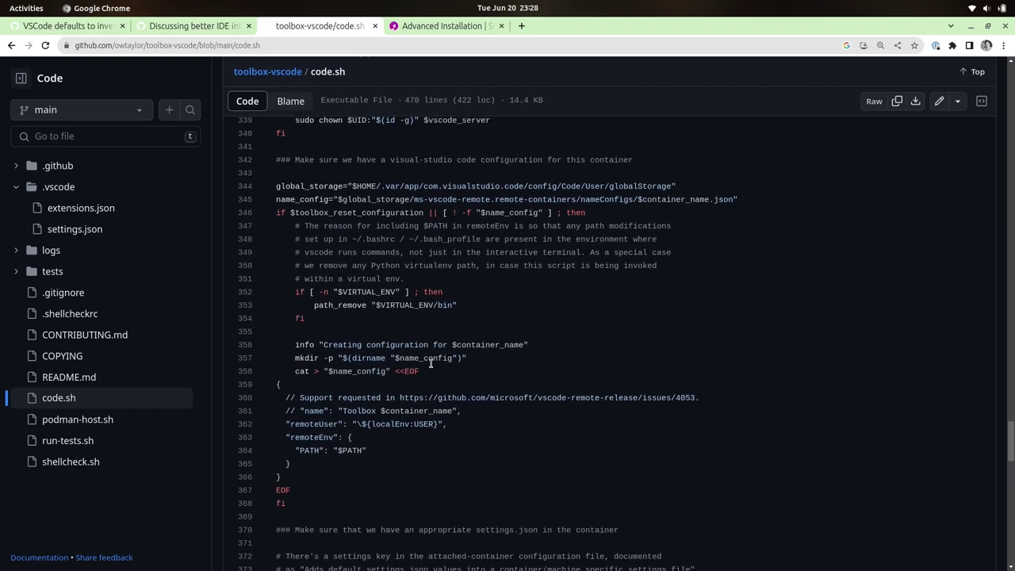
scroll(430, 363, down, 2)
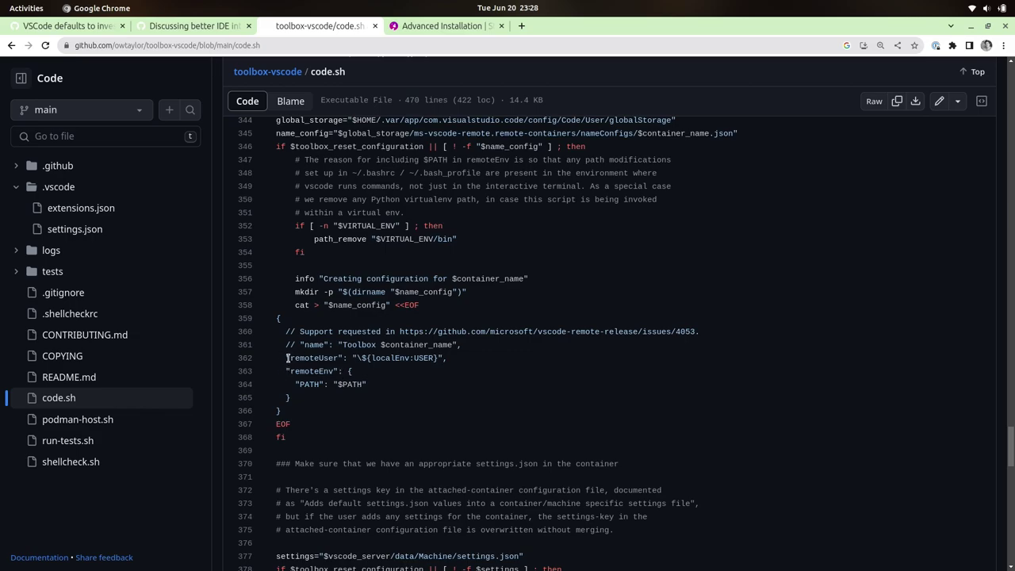
double_click(289, 358)
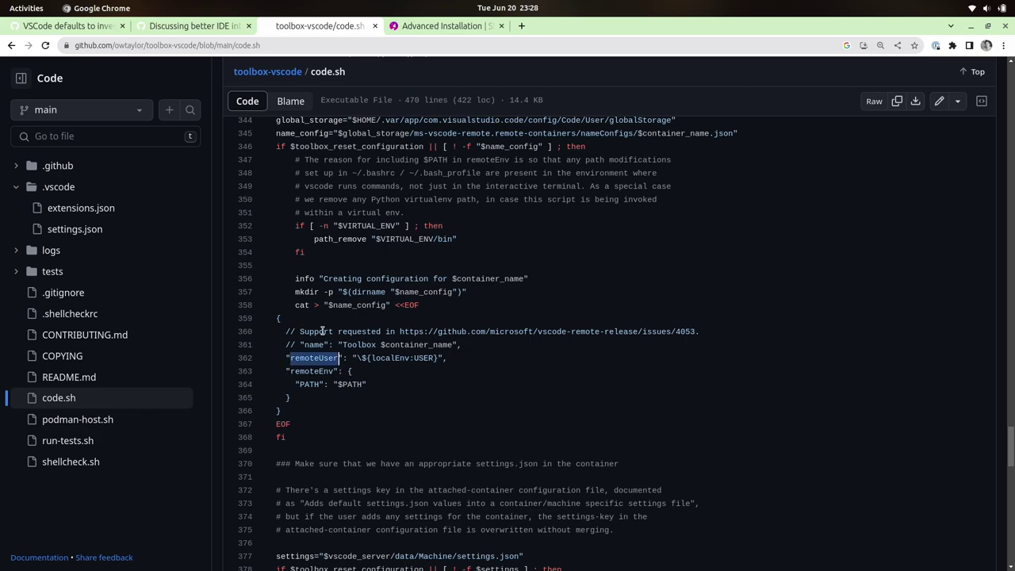
drag(399, 331, 696, 331)
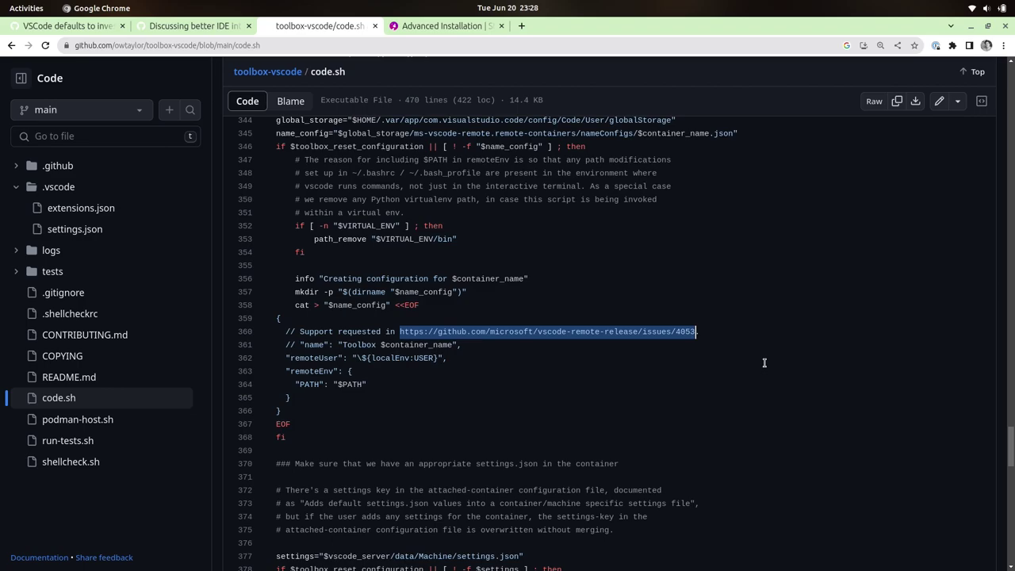
Copy the line 360 issue link and open issue #4053 in a new tab
key(ctrl+c)
key(ctrl+t)
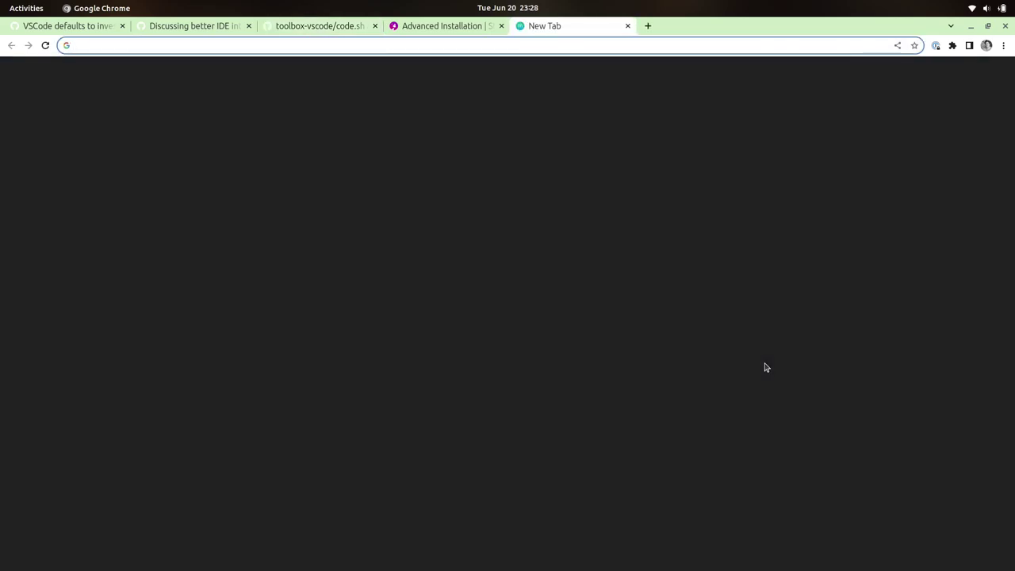
key(ctrl+v)
key(Return)
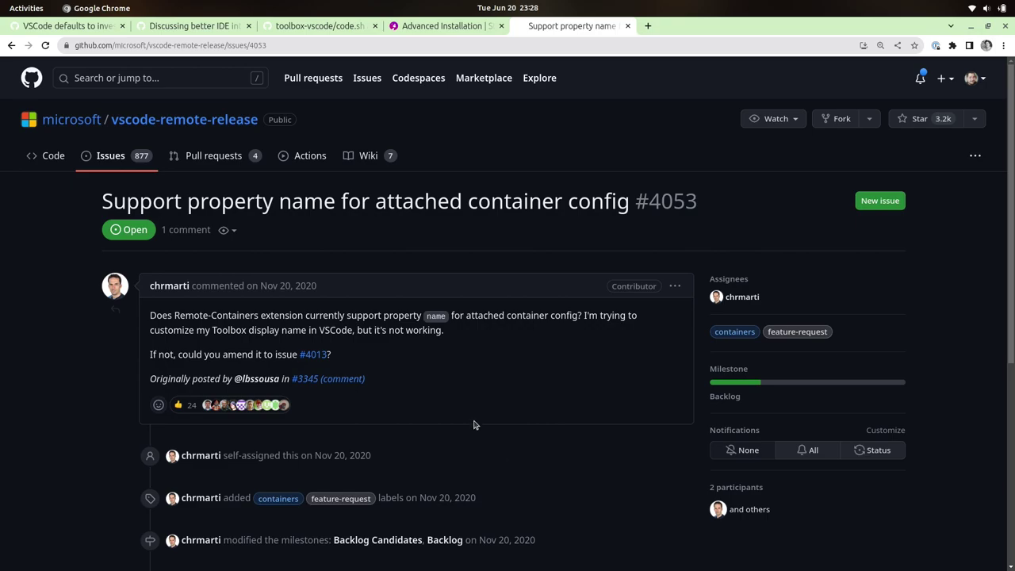
Read issue #4053, close its tab, and return to the VS Code settings
scroll(456, 337, down, 1)
scroll(456, 337, down, 3)
scroll(457, 337, up, 4)
key(ctrl+w)
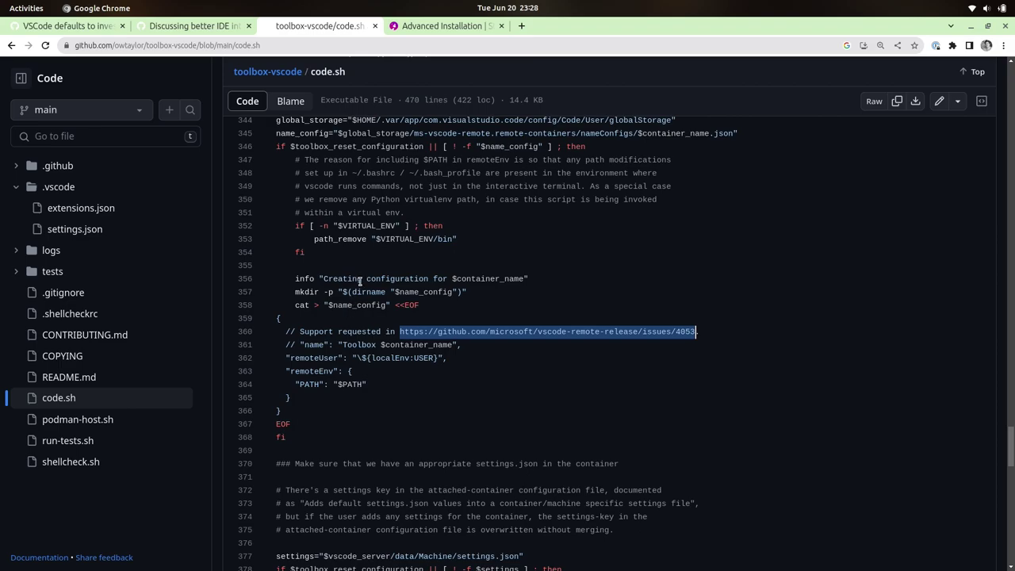
scroll(360, 281, down, 2)
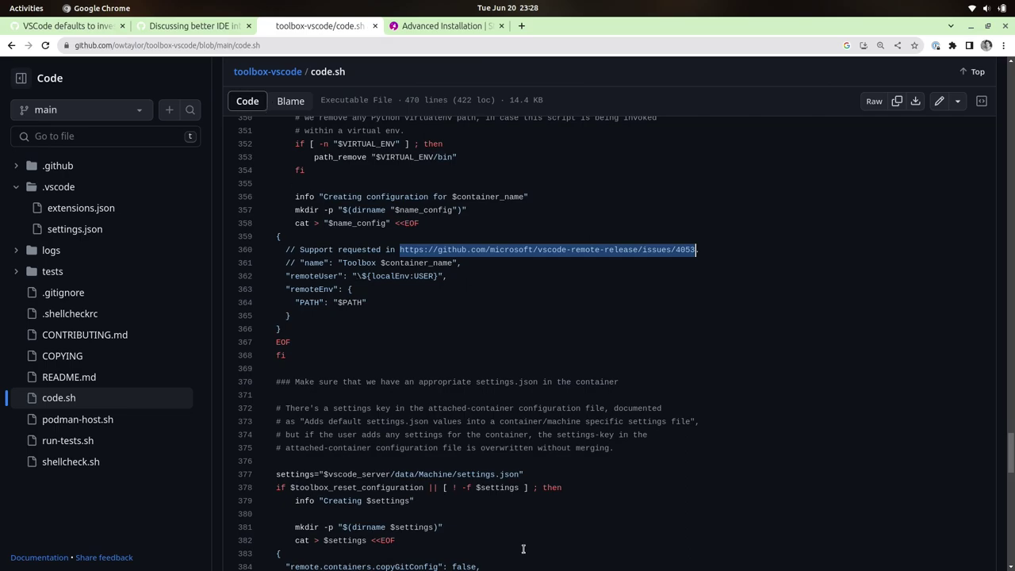
key(alt+Tab)
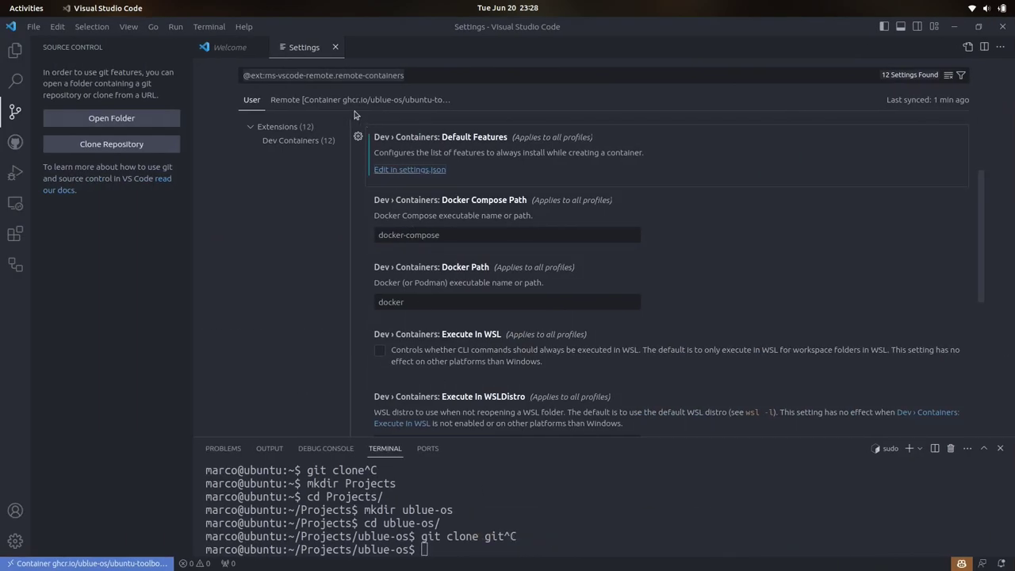
On the Remote [Container] tab, set Dotfiles: Install Command to su with the user's account name
click(354, 108)
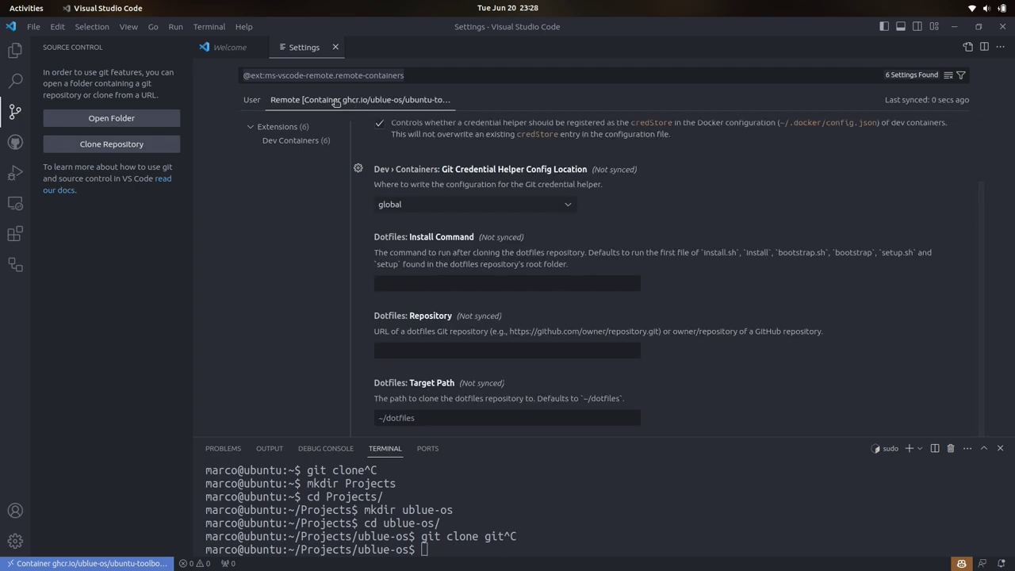
scroll(505, 252, up, 2)
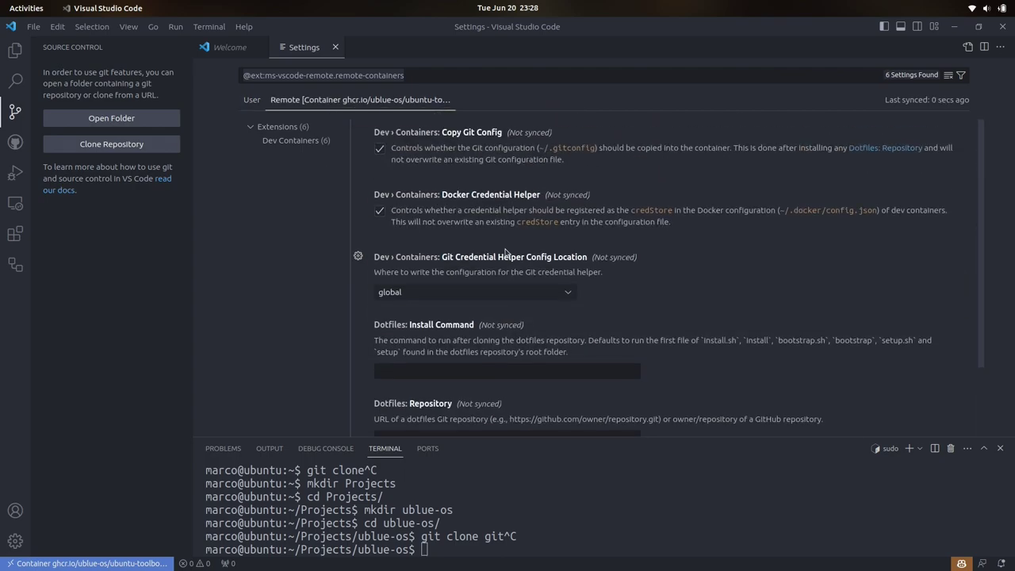
scroll(505, 252, down, 2)
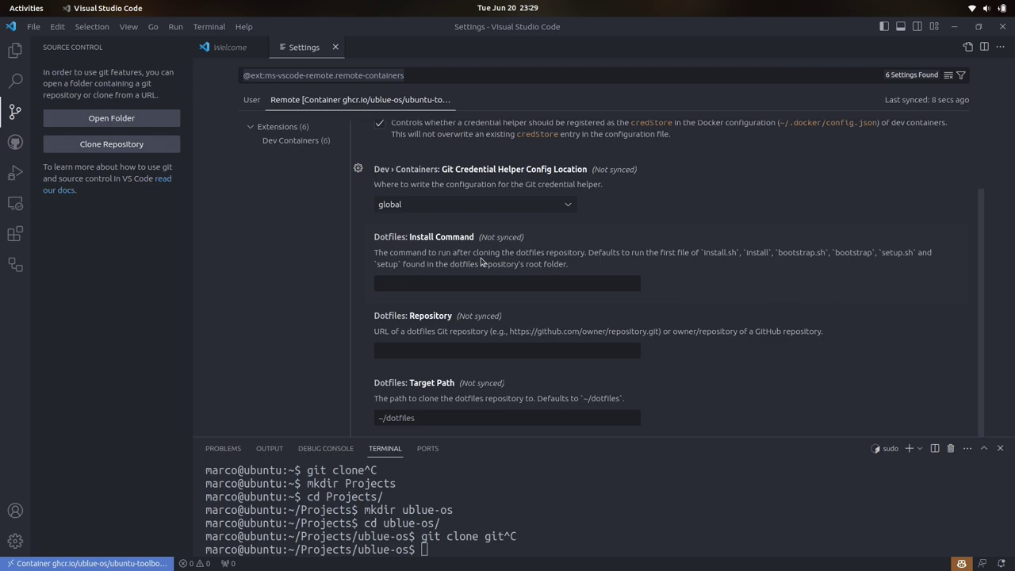
scroll(481, 261, up, 2)
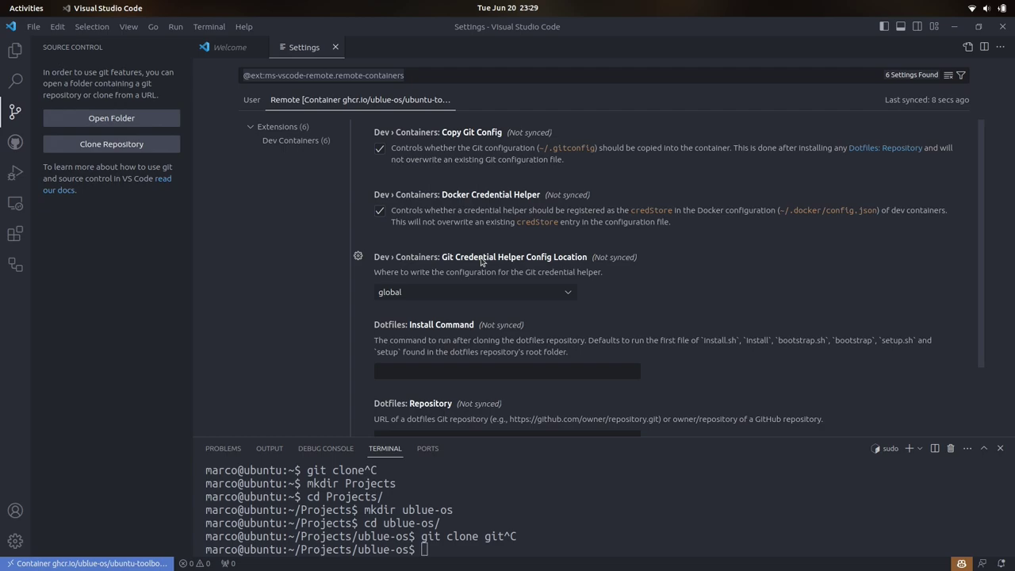
click(456, 369)
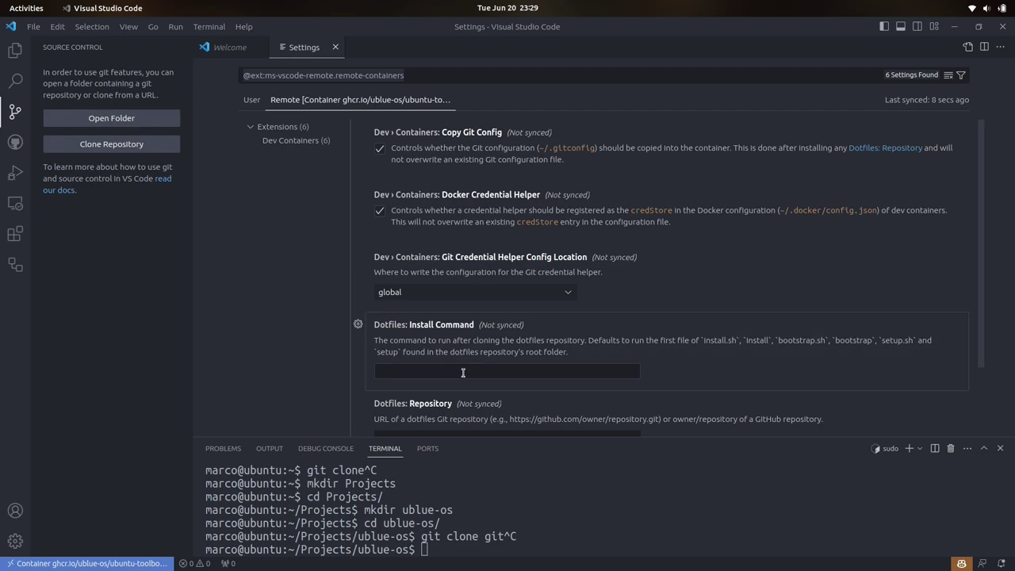
text(su marco)
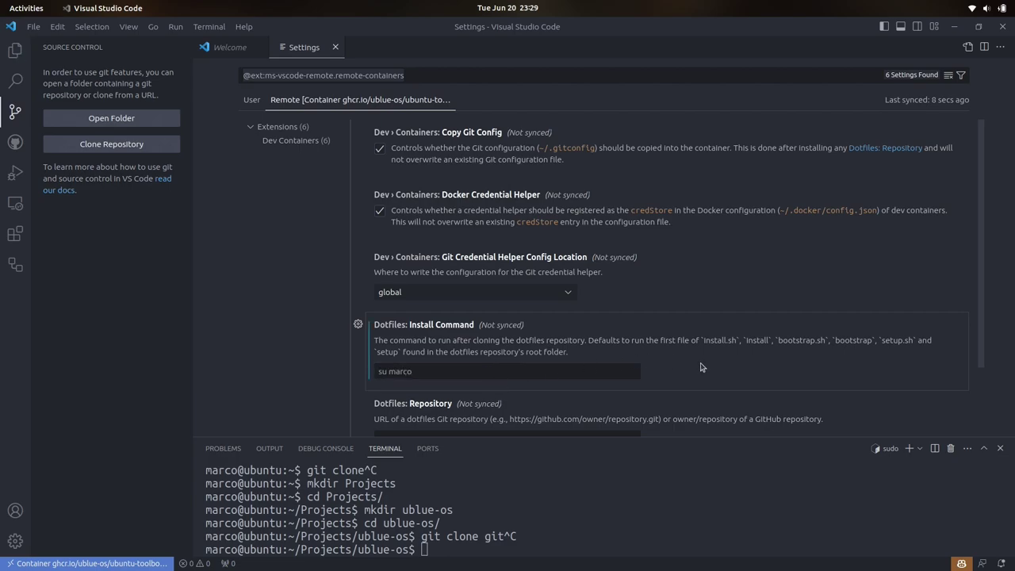
Close the Settings and Welcome tabs, quit VS Code, and relaunch it via Activities search 'cod'
click(336, 48)
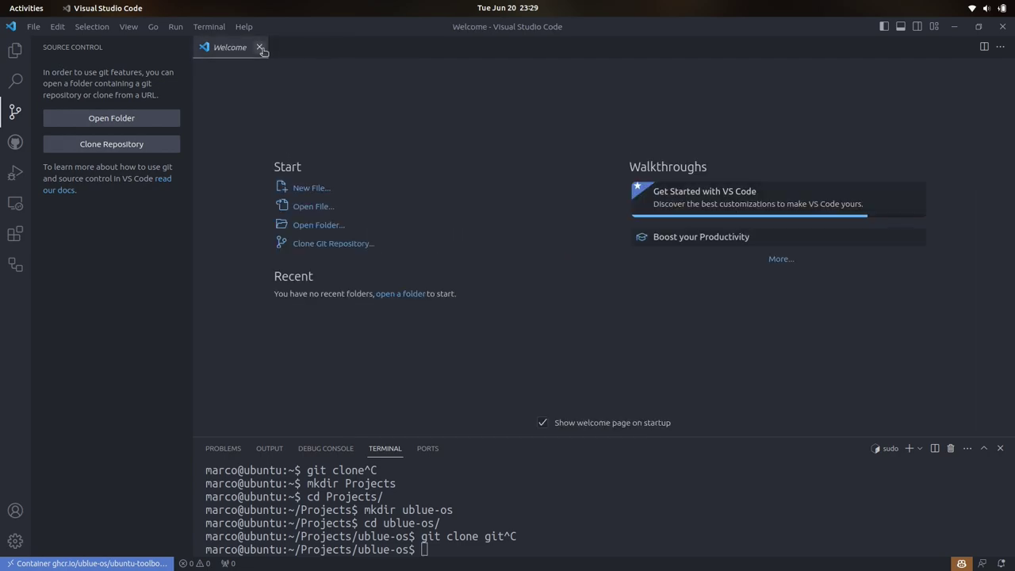
click(260, 48)
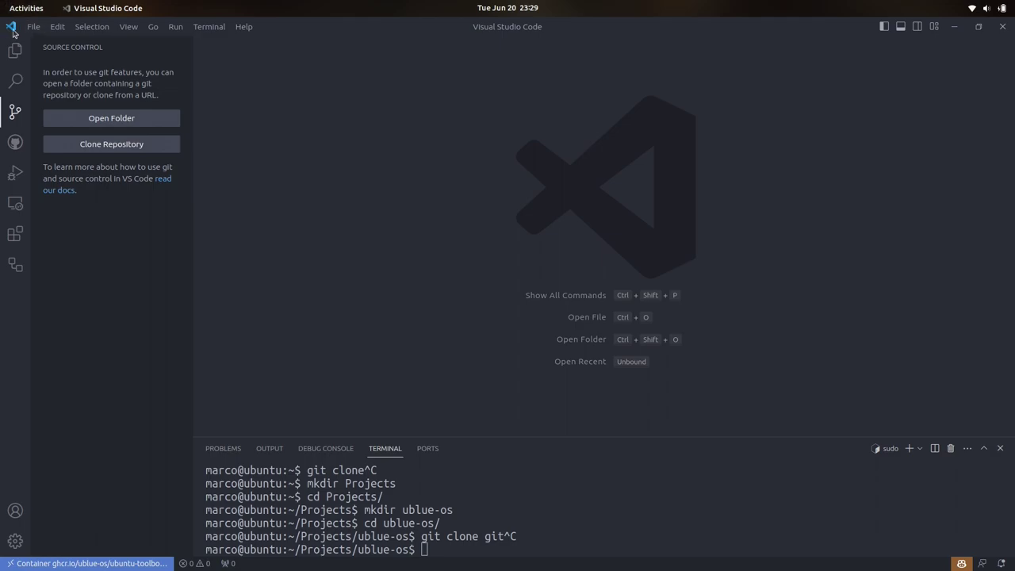
click(77, 6)
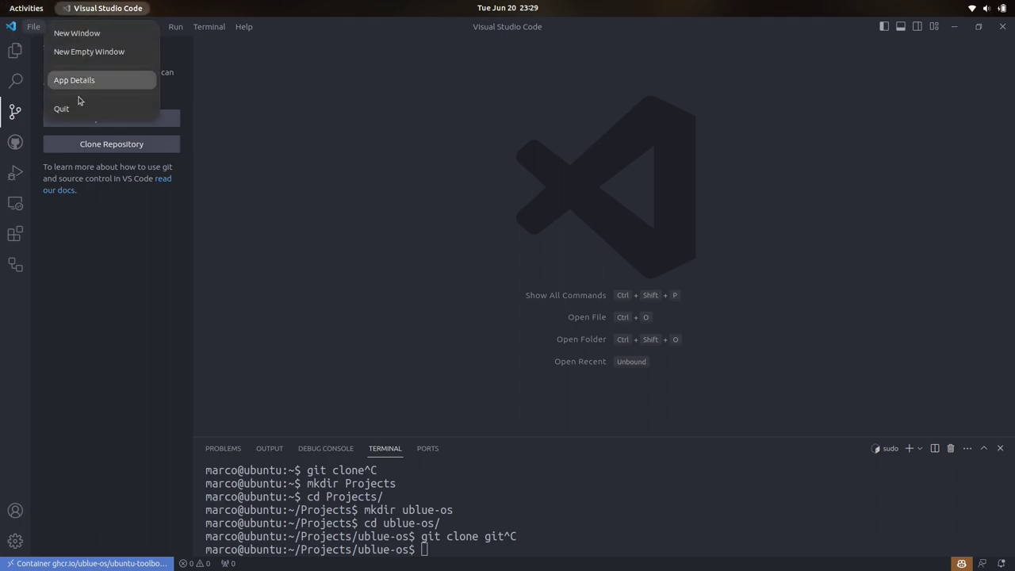
click(78, 107)
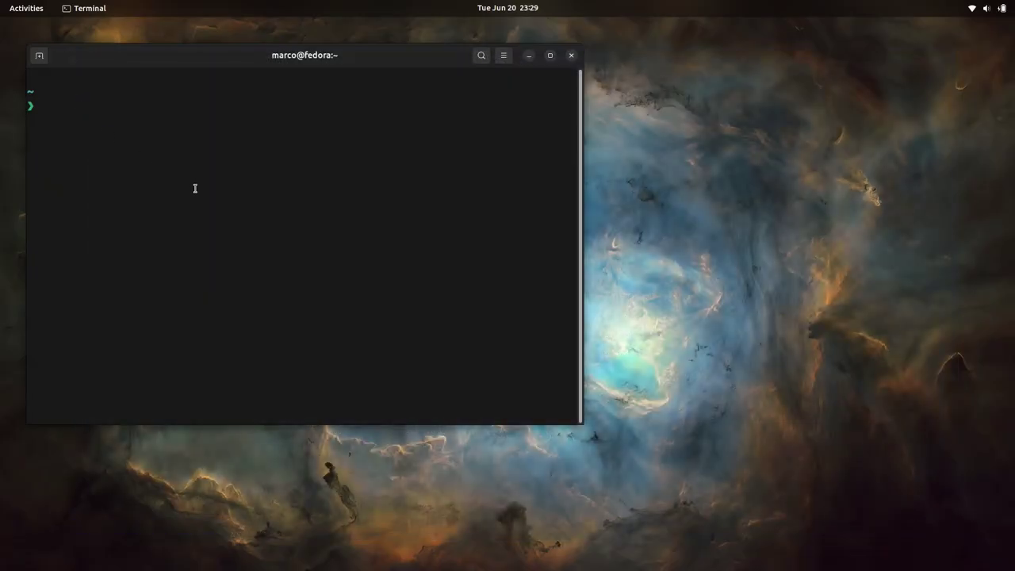
key(super)
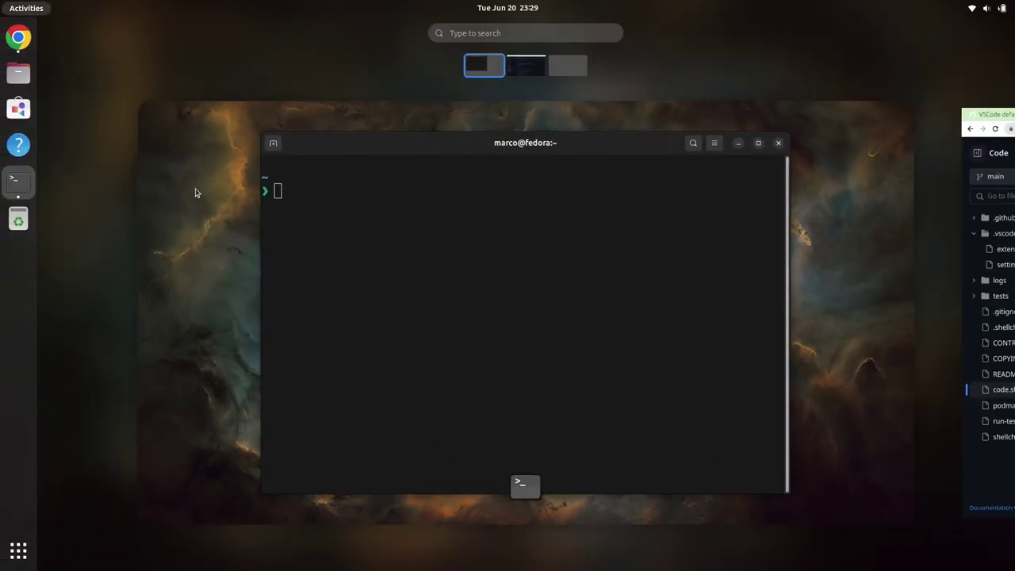
text(cod)
key(super)
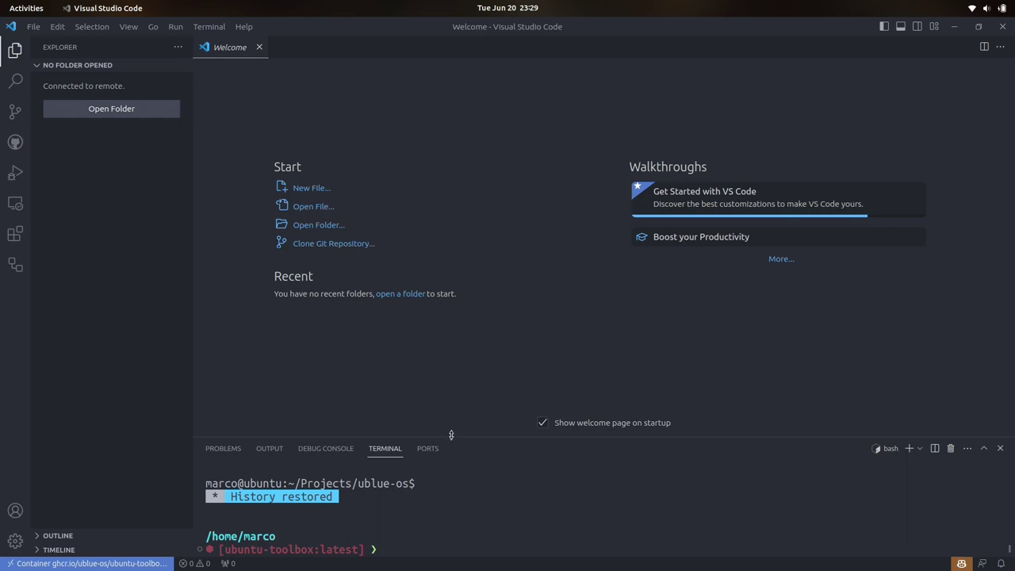
Enlarge the terminal panel and run whoami, which reports root
drag(449, 433, 453, 355)
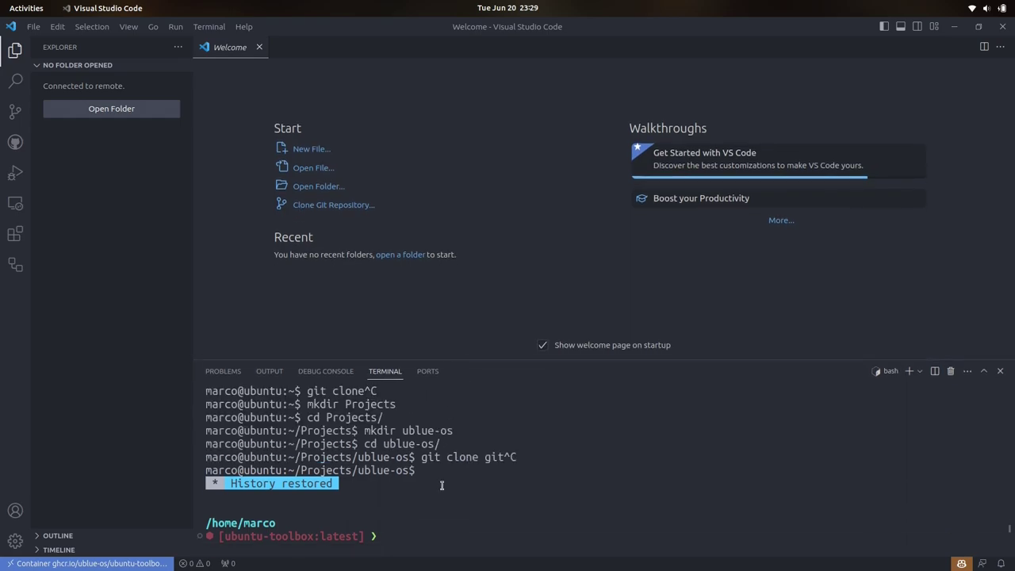
text(whoami)
key(Return)
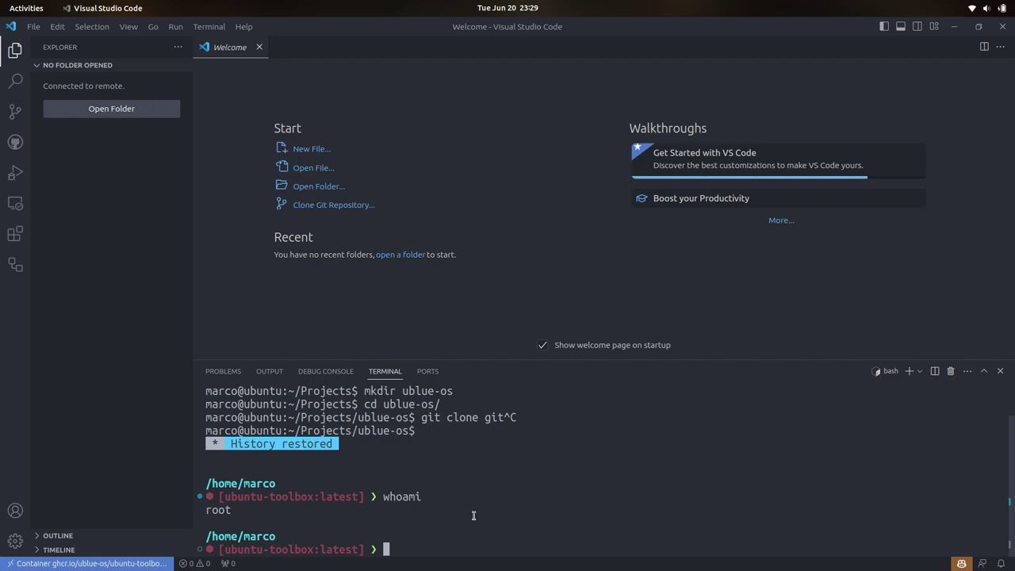
Clear the terminal and bring up the Command Palette
text(clear)
key(Return)
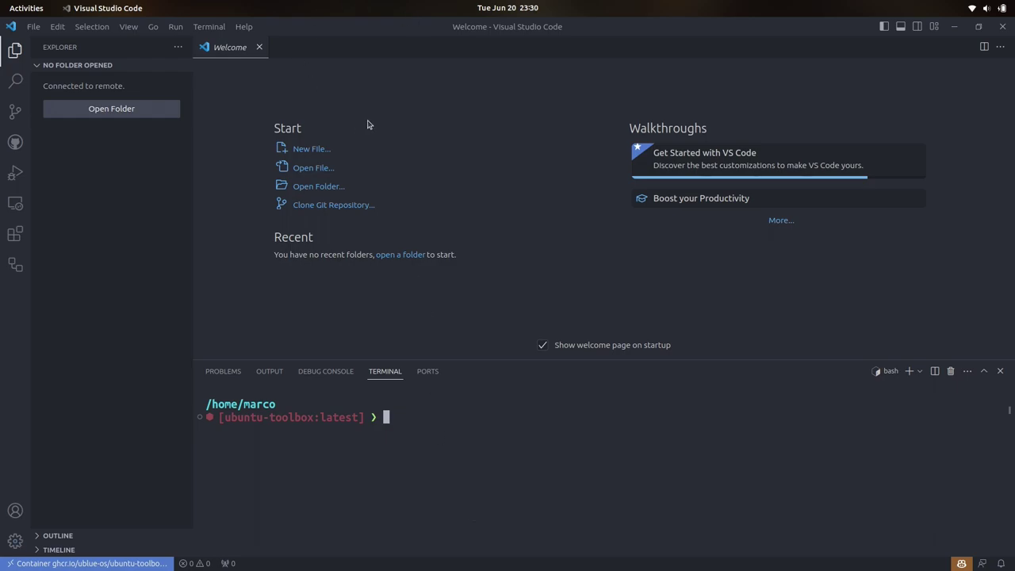
key(ctrl+shift+p)
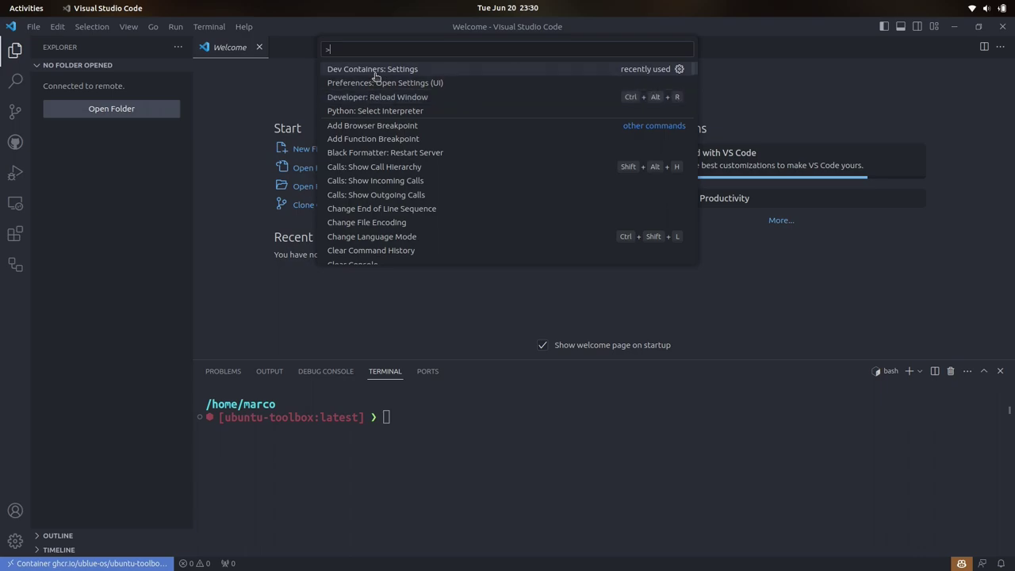
Open Dev Containers: Settings and show the Remote [Container] tab
click(375, 71)
scroll(498, 233, down, 10)
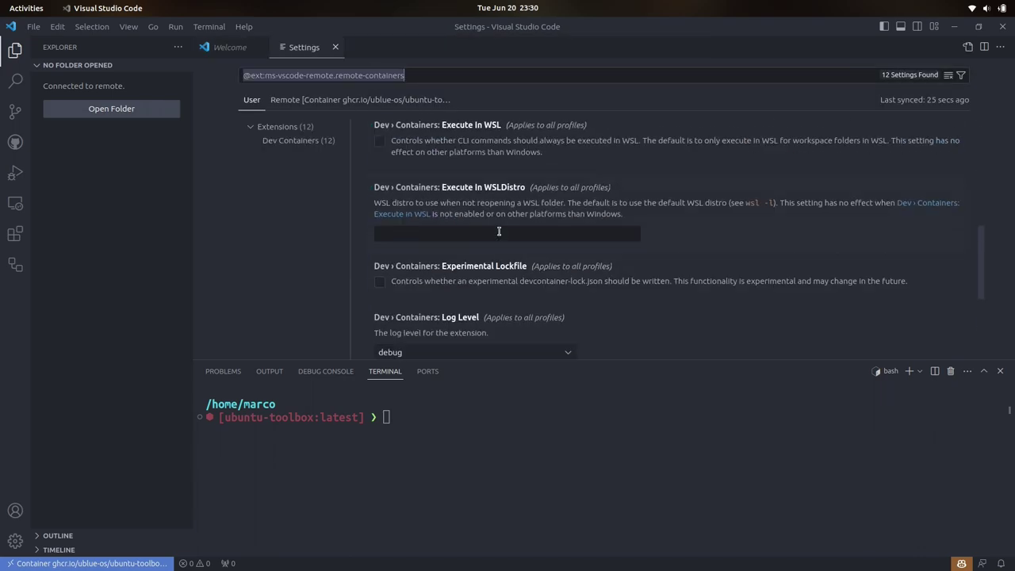
scroll(500, 233, up, 5)
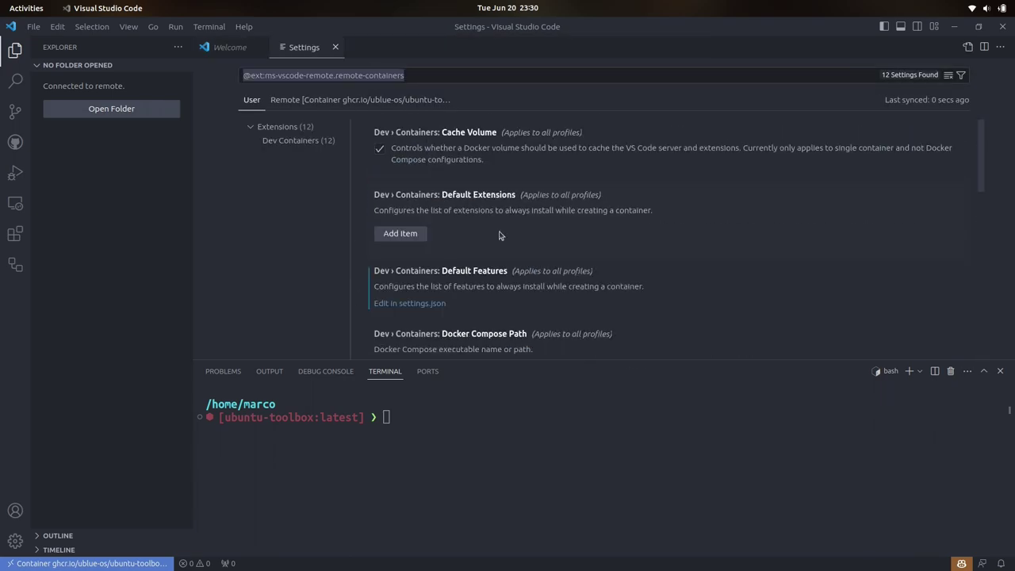
click(359, 101)
scroll(525, 268, down, 3)
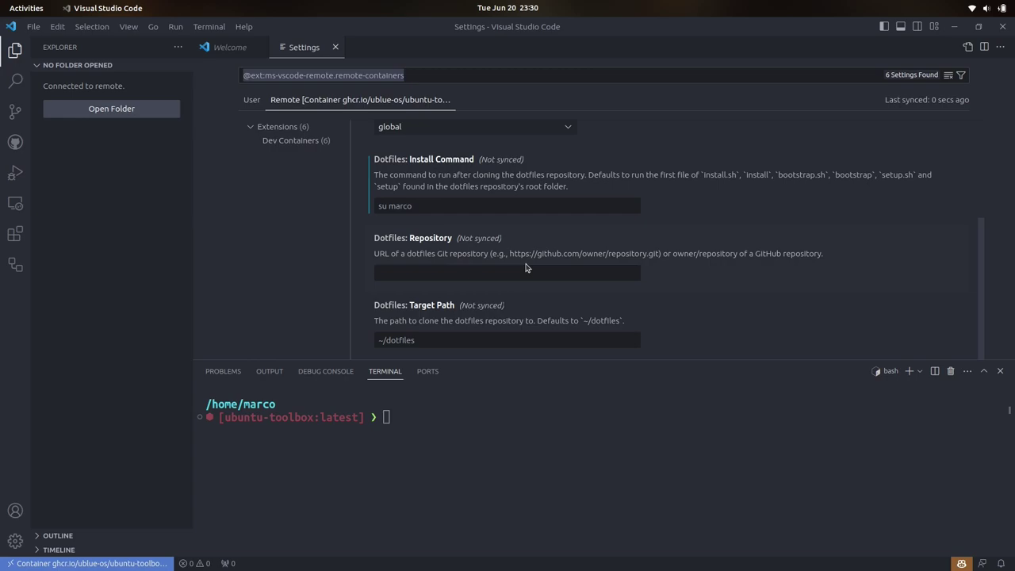
scroll(525, 268, up, 1)
scroll(526, 268, up, 1)
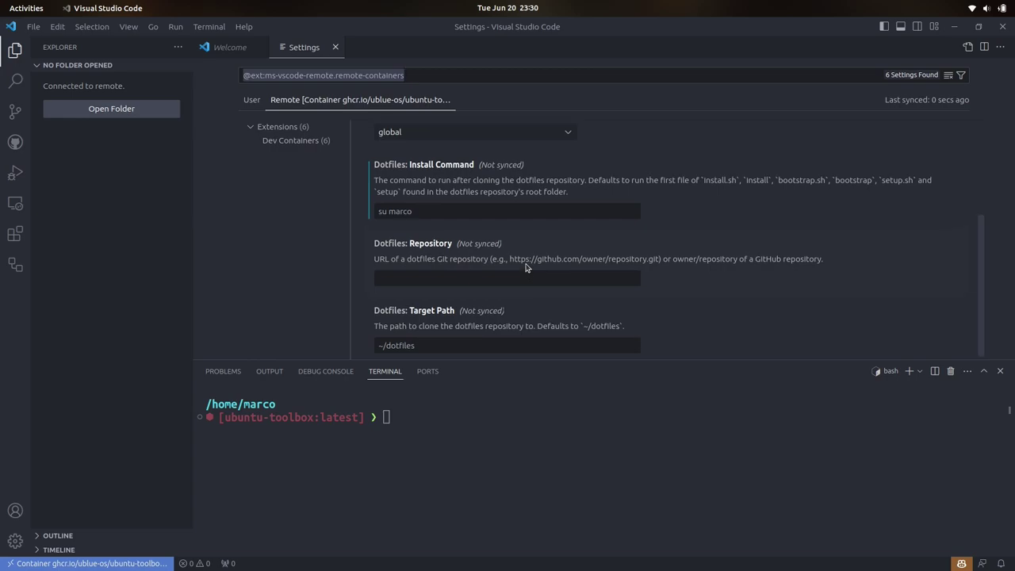
scroll(526, 268, down, 1)
scroll(525, 268, up, 1)
scroll(526, 268, up, 3)
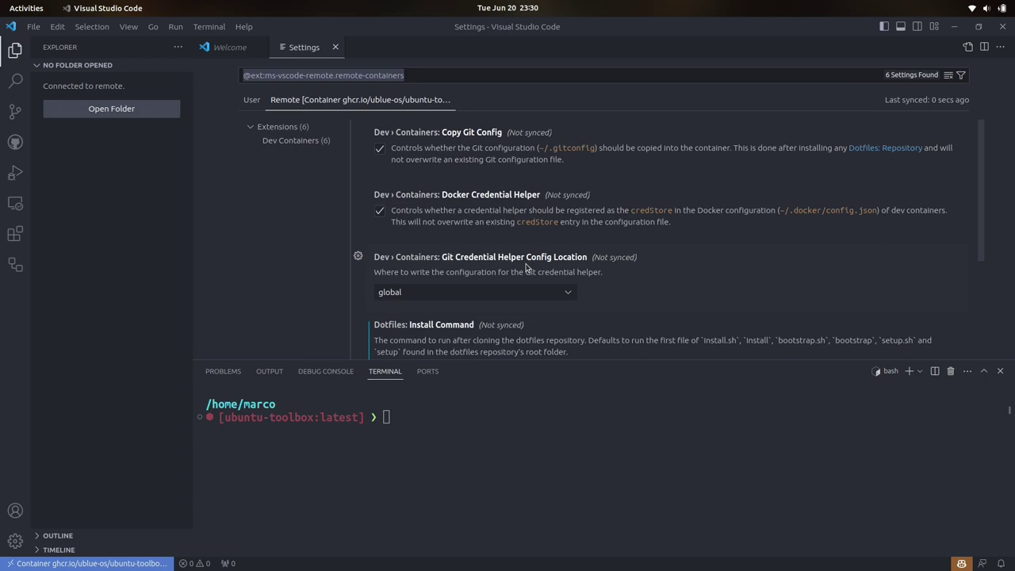
Open and dismiss the system quick settings panel, then scroll to Dotfiles: Install Command
click(463, 430)
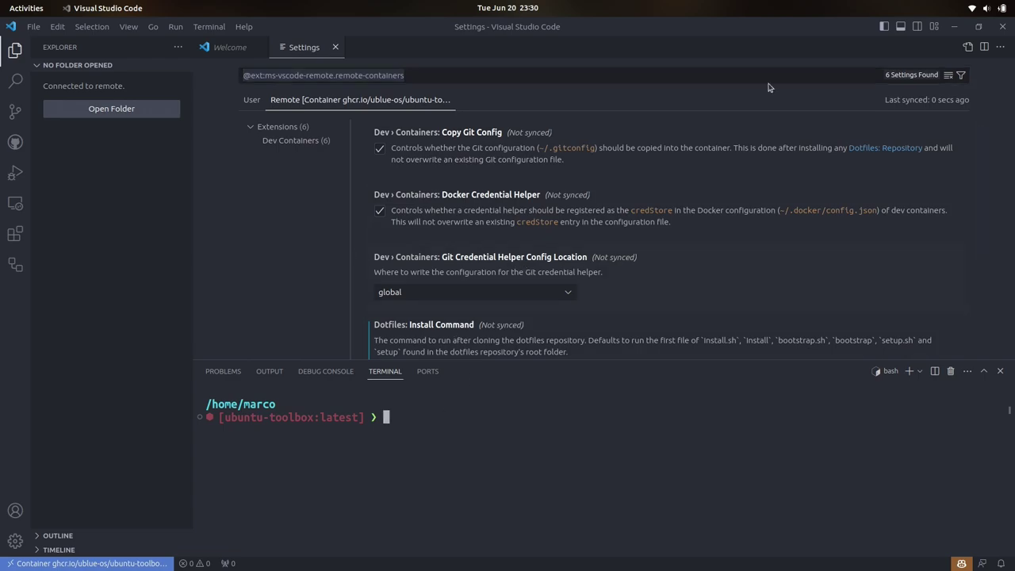
click(985, 9)
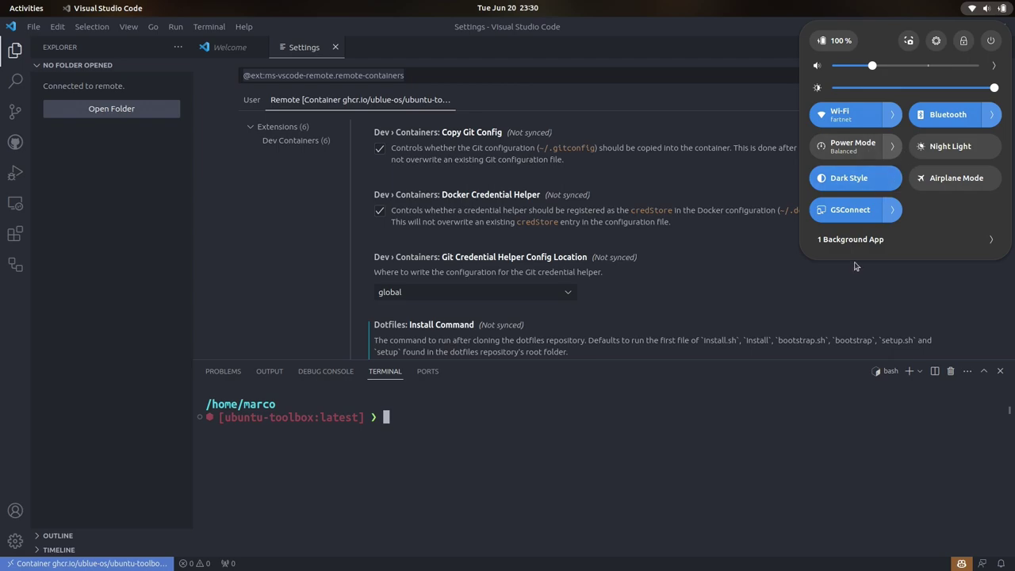
click(727, 293)
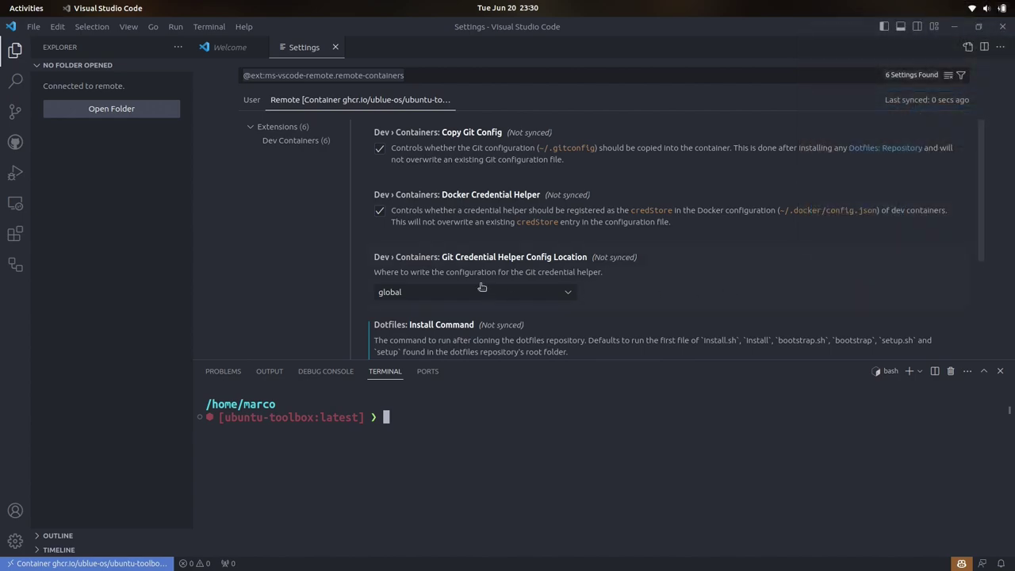
scroll(471, 228, down, 4)
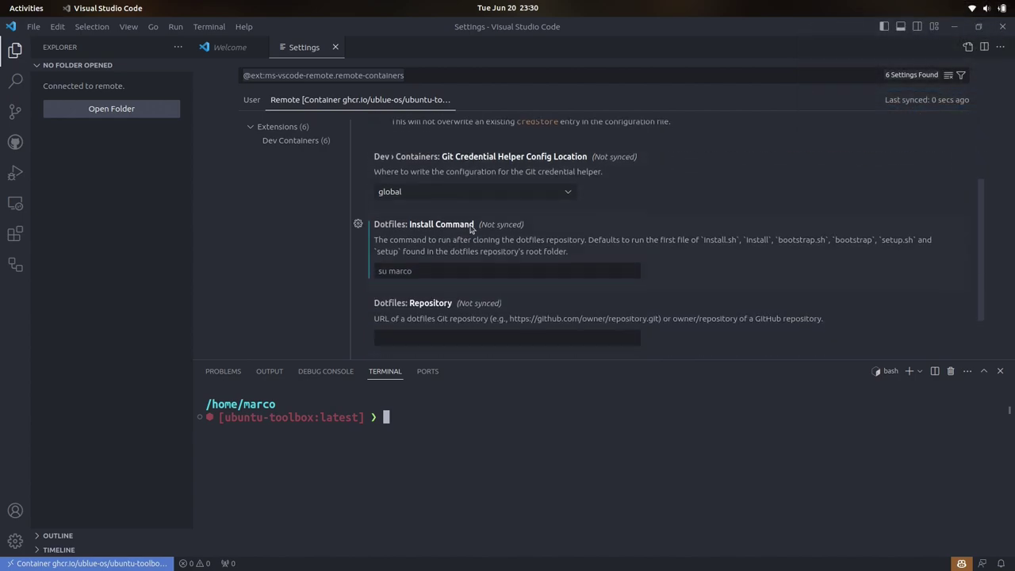
scroll(471, 228, up, 4)
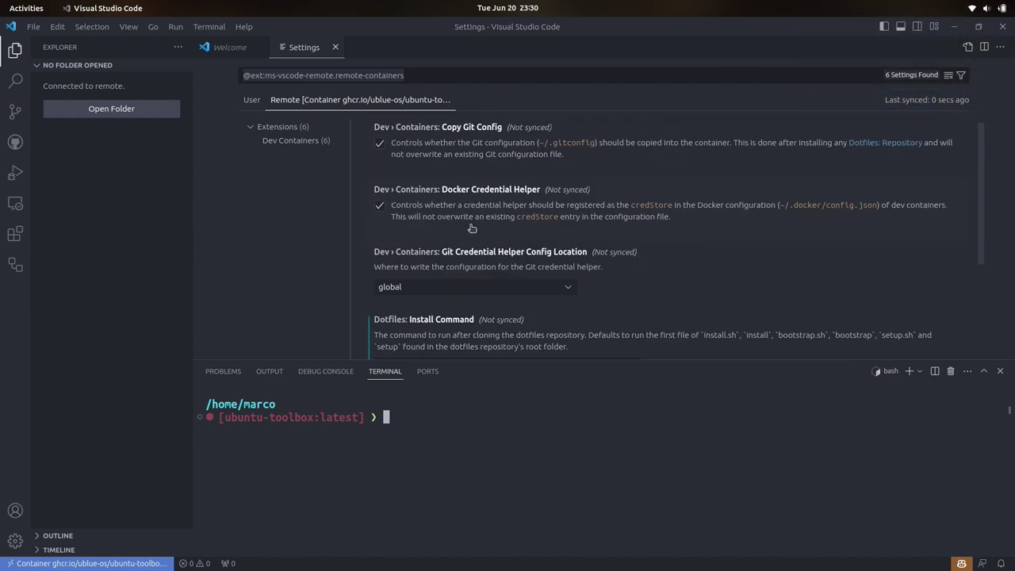
scroll(471, 228, down, 4)
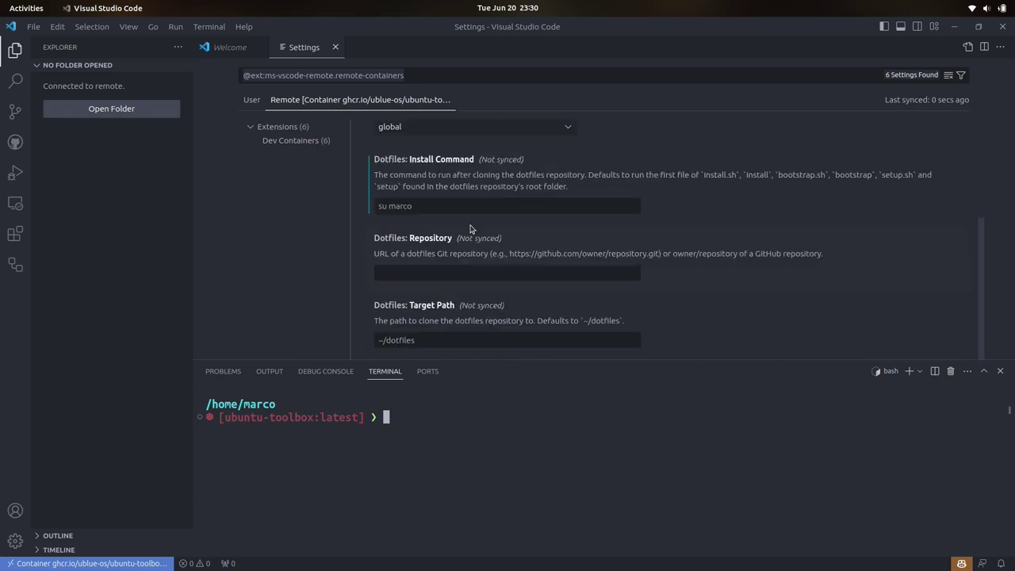
scroll(471, 228, up, 3)
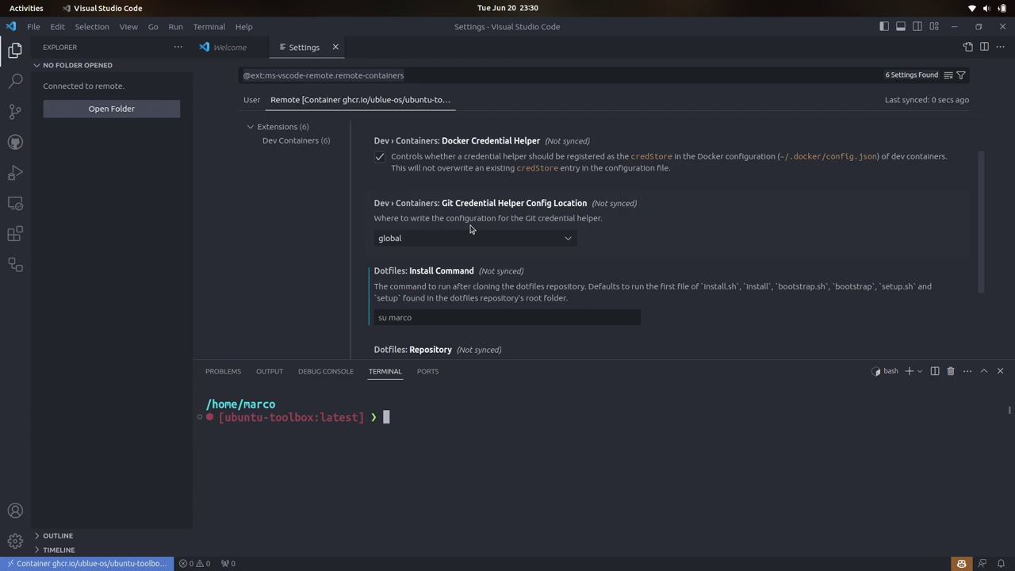
scroll(469, 228, down, 3)
scroll(469, 228, down, 1)
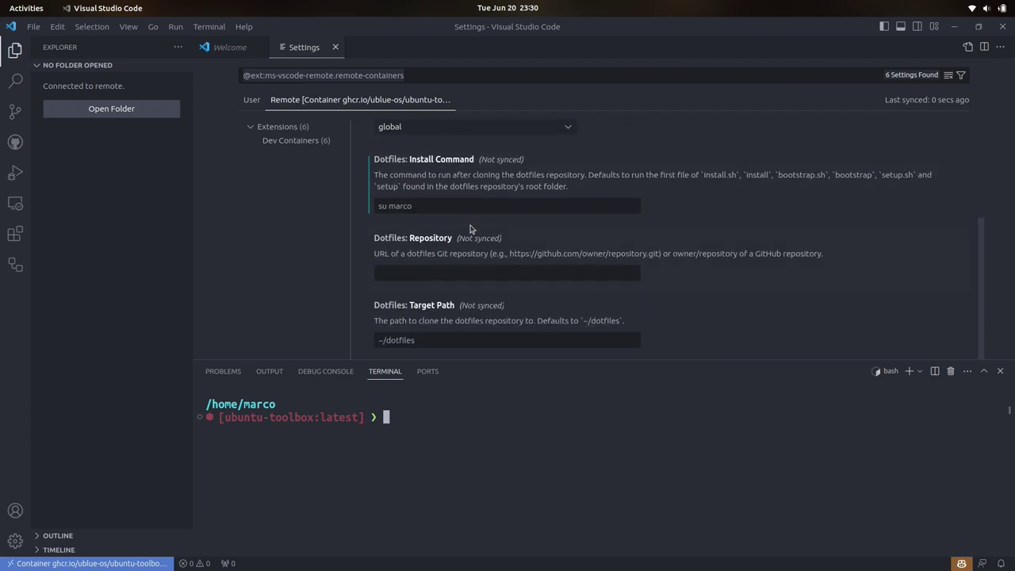
Delete the su command from Dotfiles: Install Command, leaving the field empty
click(442, 206)
key(ctrl+a)
key(BackSpace)
click(497, 226)
scroll(587, 234, up, 2)
scroll(587, 234, down, 2)
scroll(587, 233, up, 3)
scroll(588, 234, up, 1)
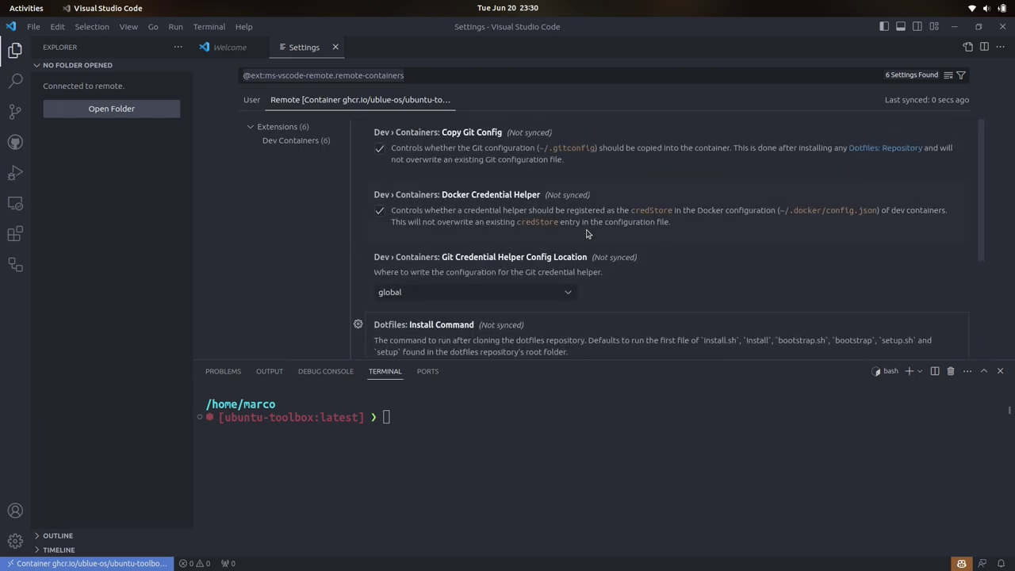
In the container terminal, run cd ~ and pwd, then touch HEY to create an empty file
click(523, 431)
text(cd ~)
key(Return)
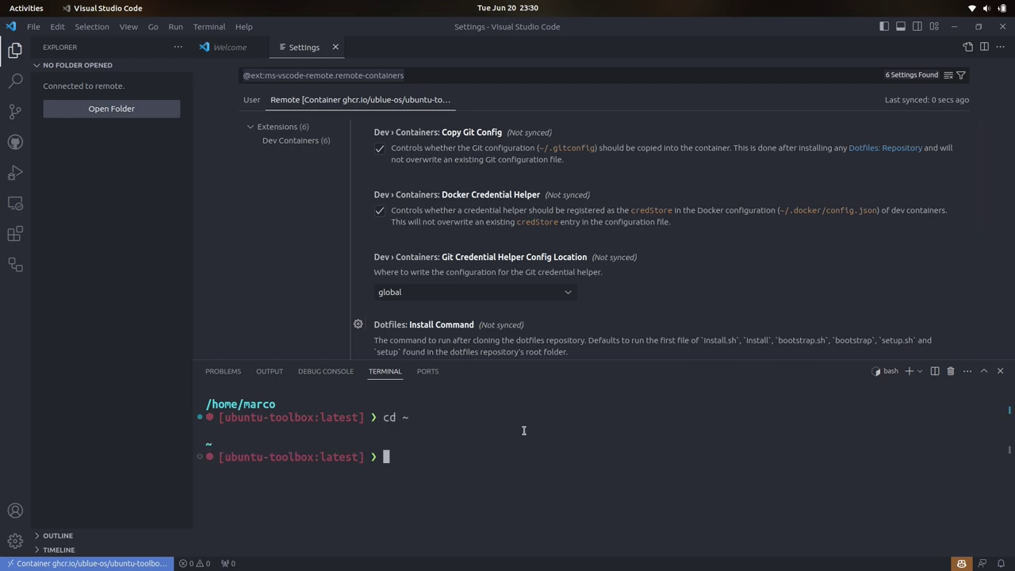
text(pwd)
key(Return)
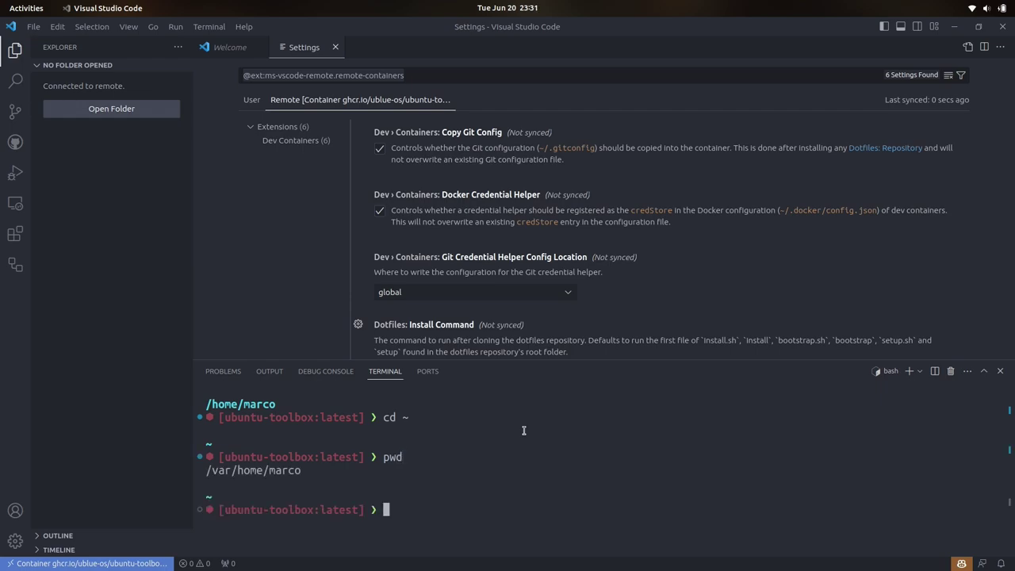
text(touch HEY)
key(Return)
List the home folder with ls -l, then ls -la in a new host terminal to inspect HEY
text(ls -l)
key(Return)
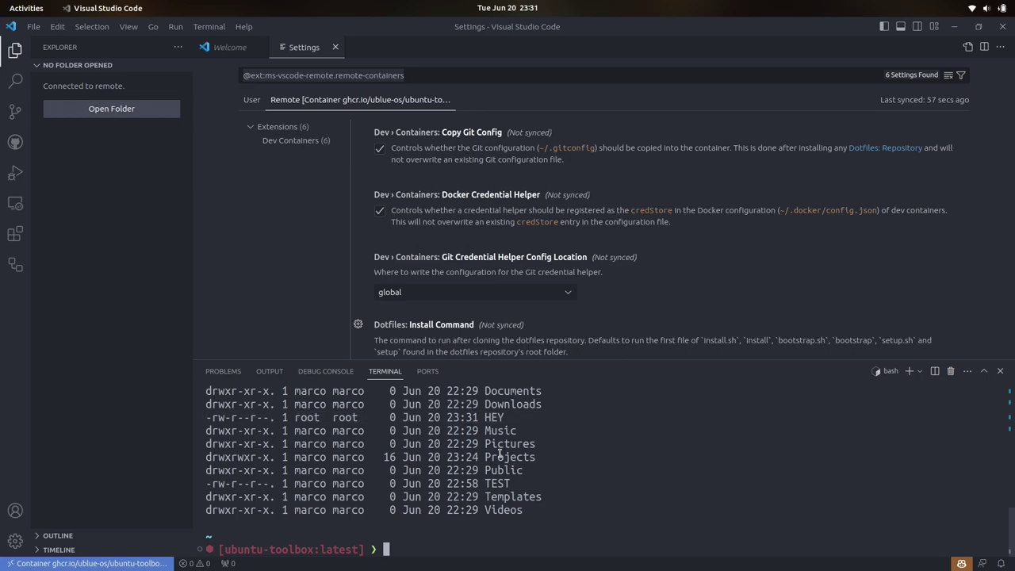
key(ctrl+alt+t)
text(ls -lah)
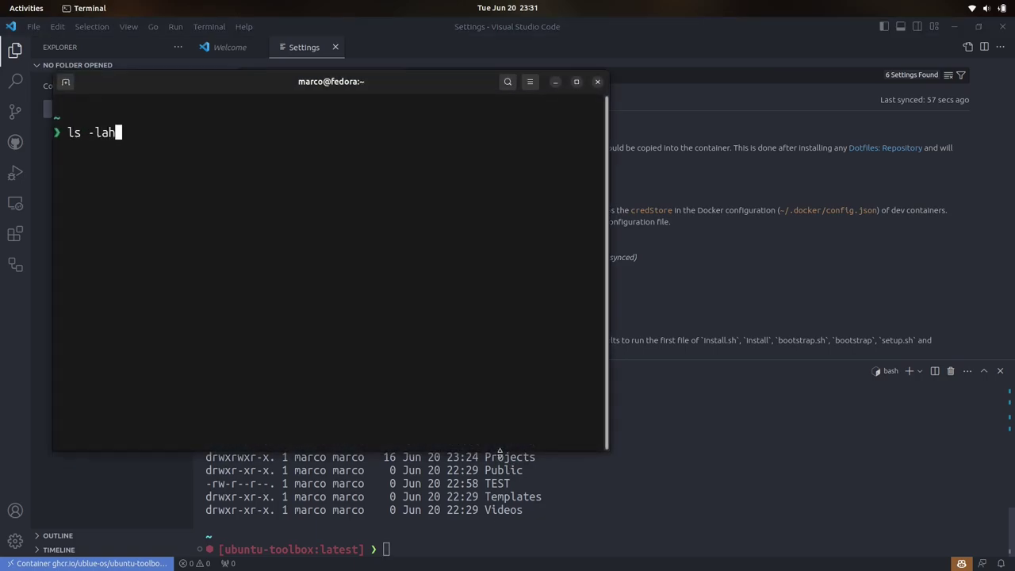
key(Return)
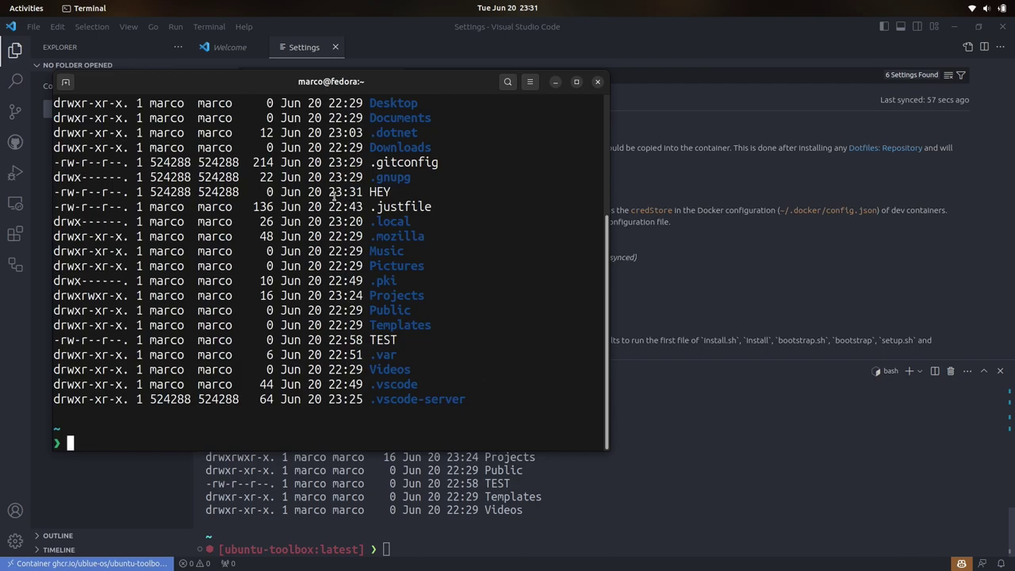
double_click(314, 191)
triple_click(193, 190)
click(168, 193)
Switch the container shell to the user's account with su, confirm via whoami, and touch HEY2
click(614, 494)
text(su)
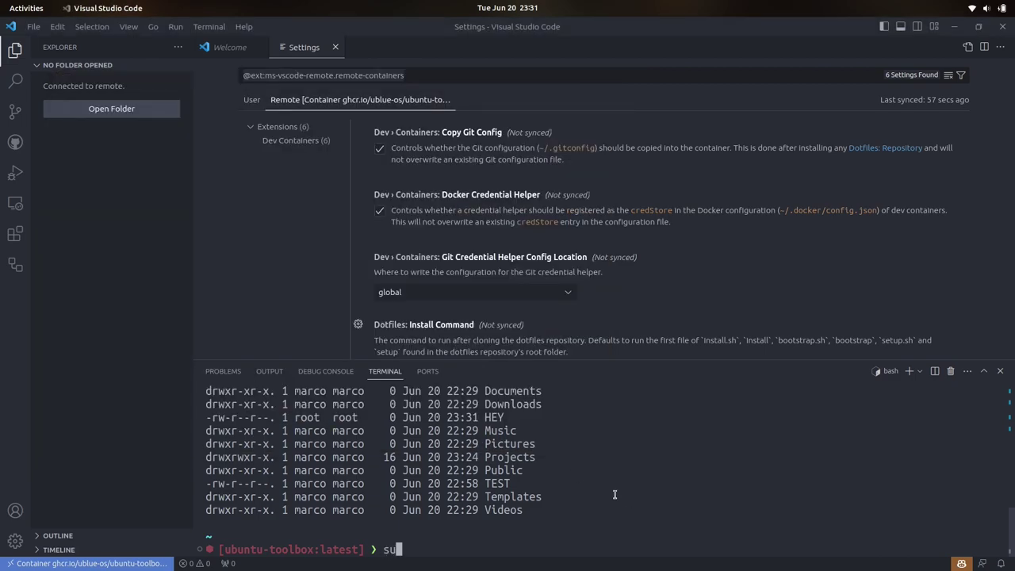
text( marco)
key(Return)
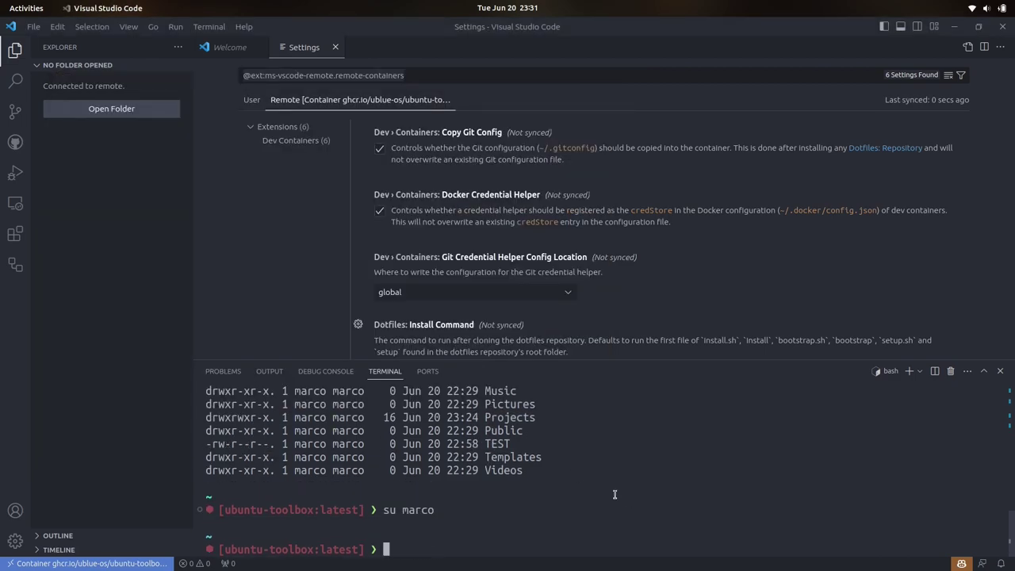
text(whoami)
key(Return)
text(touch HEY2)
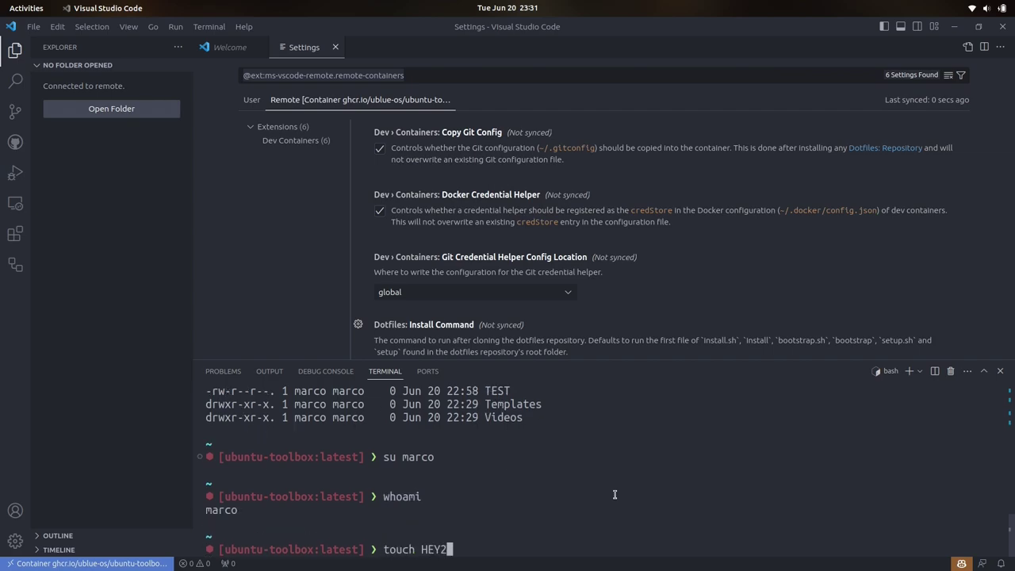
key(Return)
Run ls -la in the host terminal and highlight the HEY2 row to check its owner
key(alt+Tab)
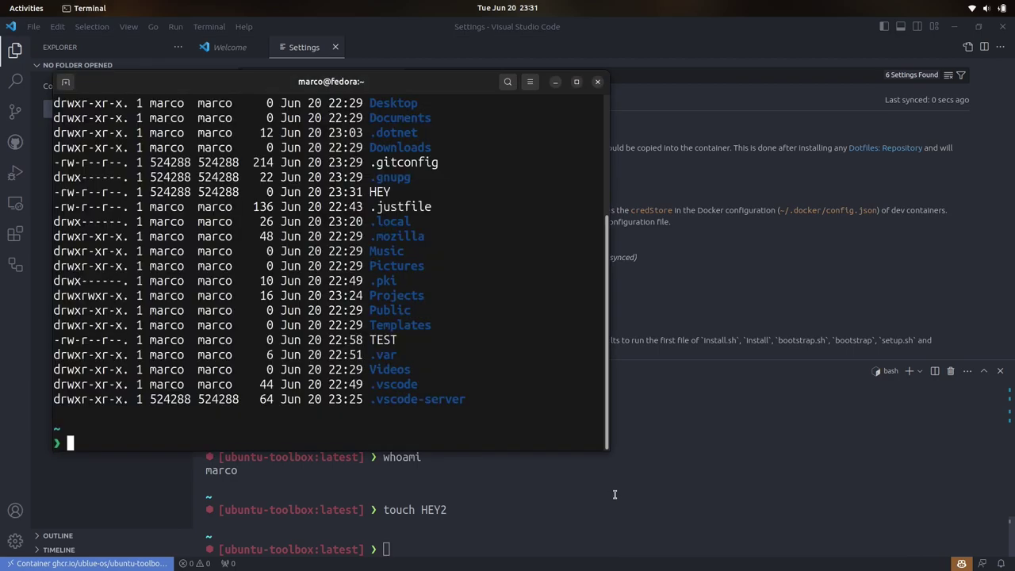
text(ls -la)
key(Return)
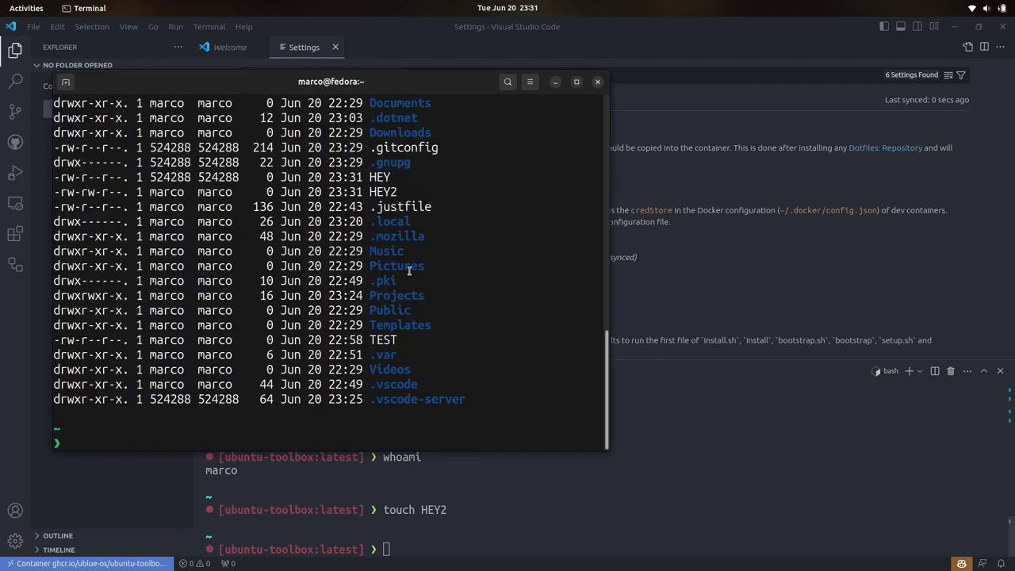
triple_click(370, 192)
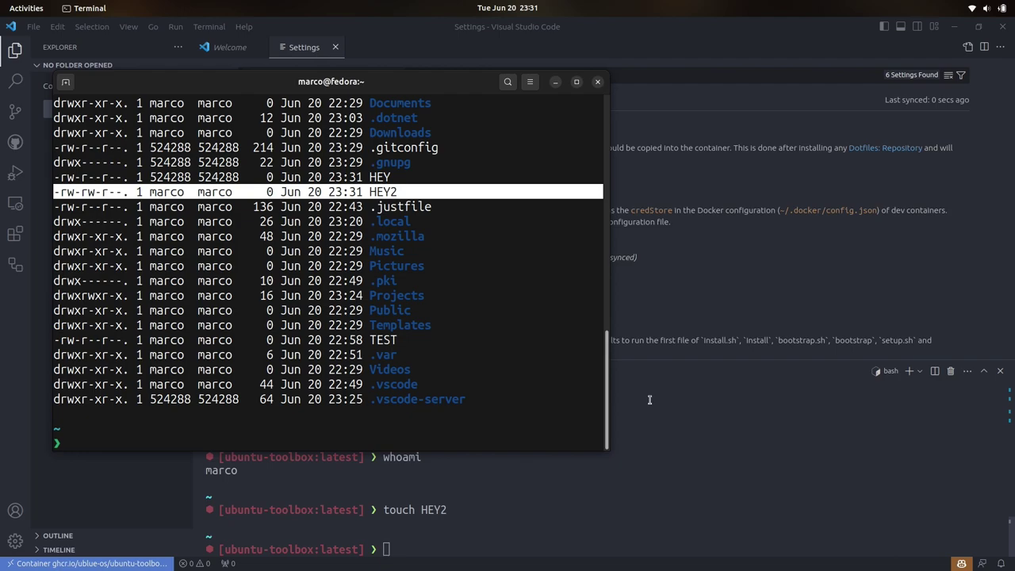
click(468, 267)
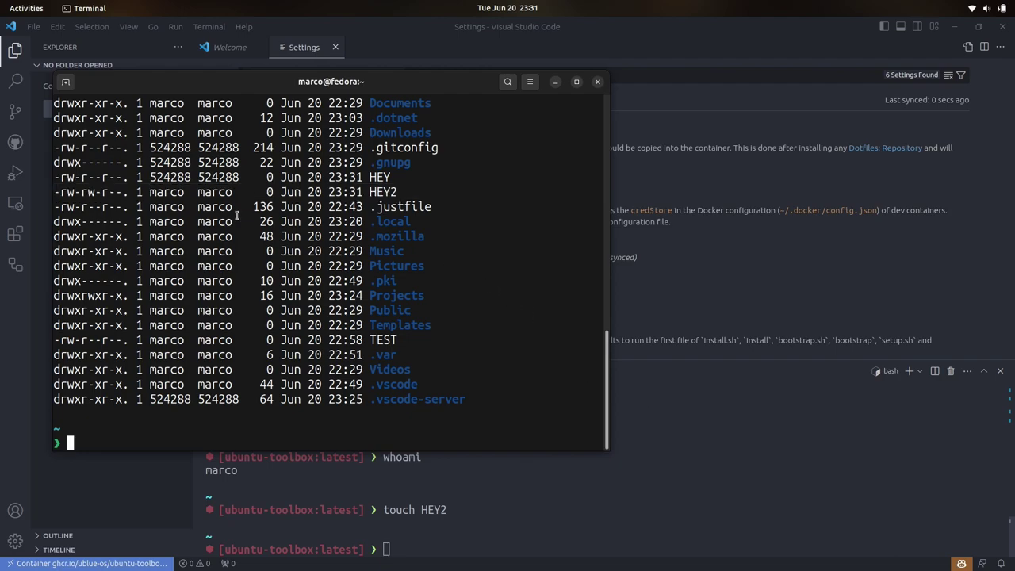
triple_click(170, 194)
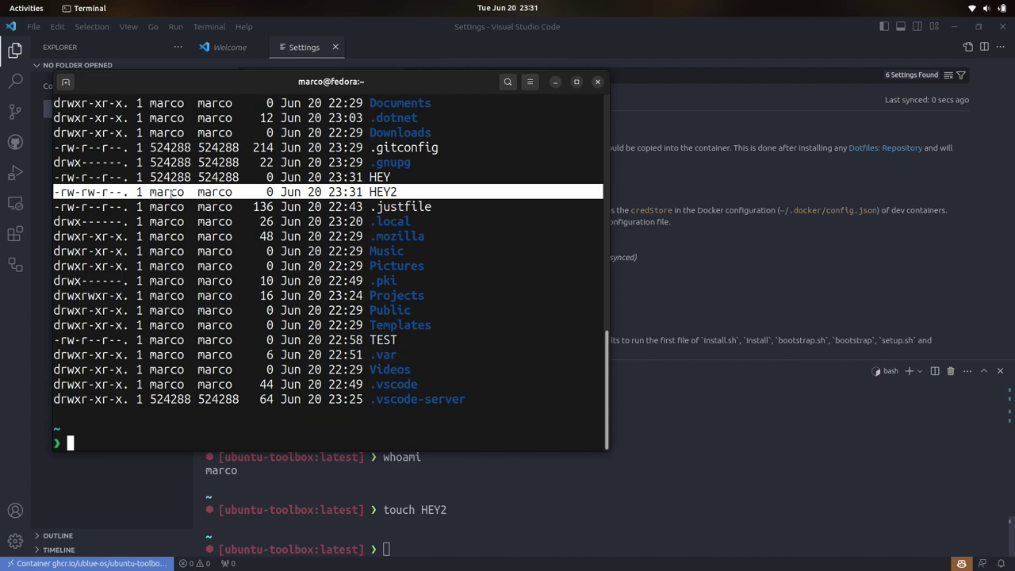
click(170, 194)
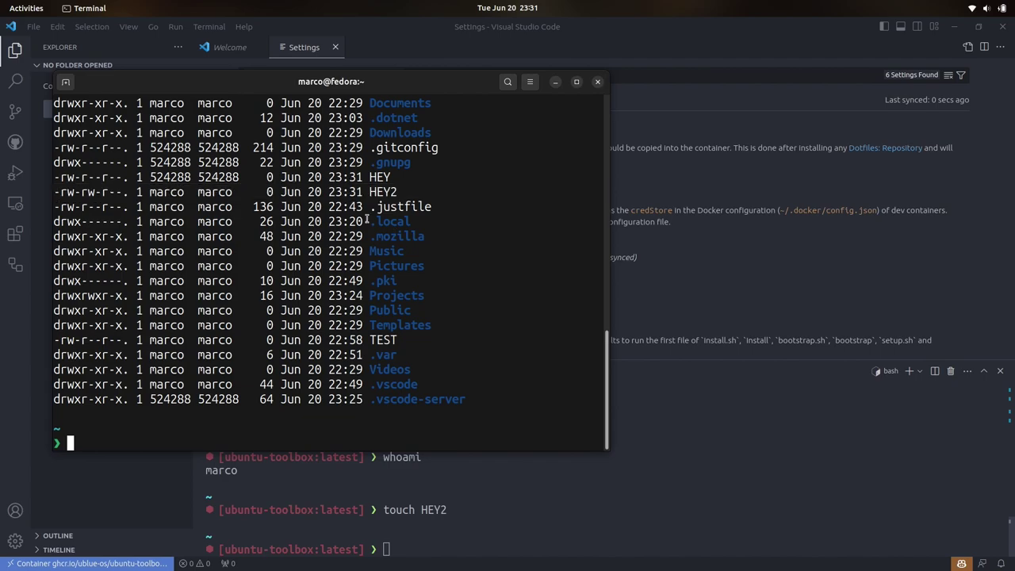
drag(412, 180, 56, 147)
scroll(163, 198, up, 5)
scroll(163, 198, up, 1)
scroll(182, 210, down, 5)
click(201, 225)
Close the host GNOME Terminal with Ctrl+C and Ctrl+D, then scroll the Remote settings
key(ctrl+c)
key(ctrl+d)
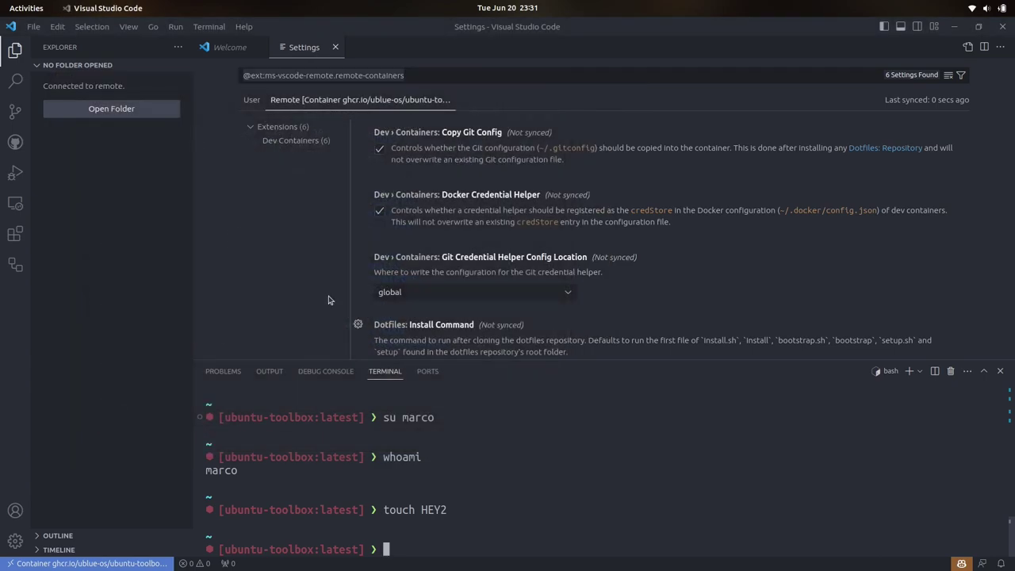
scroll(468, 295, down, 3)
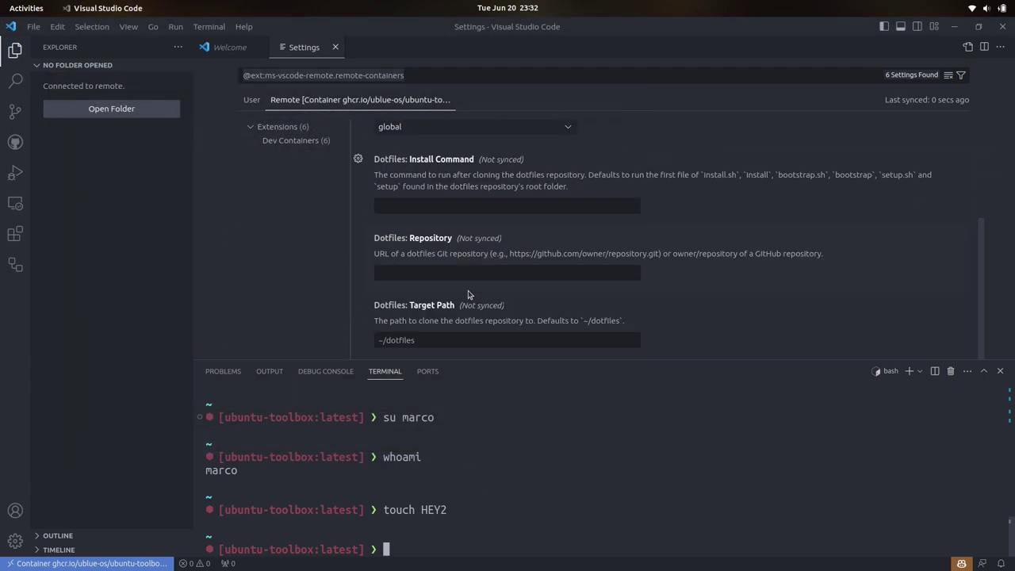
scroll(467, 295, up, 3)
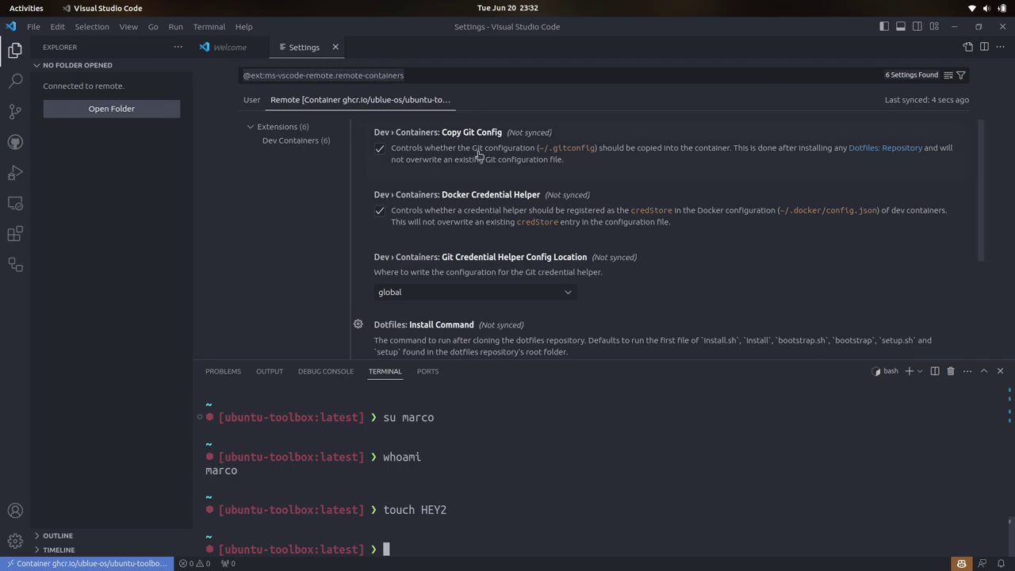
Switch to the User tab and scroll through its 12 Dev Containers settings
click(254, 102)
scroll(476, 214, down, 8)
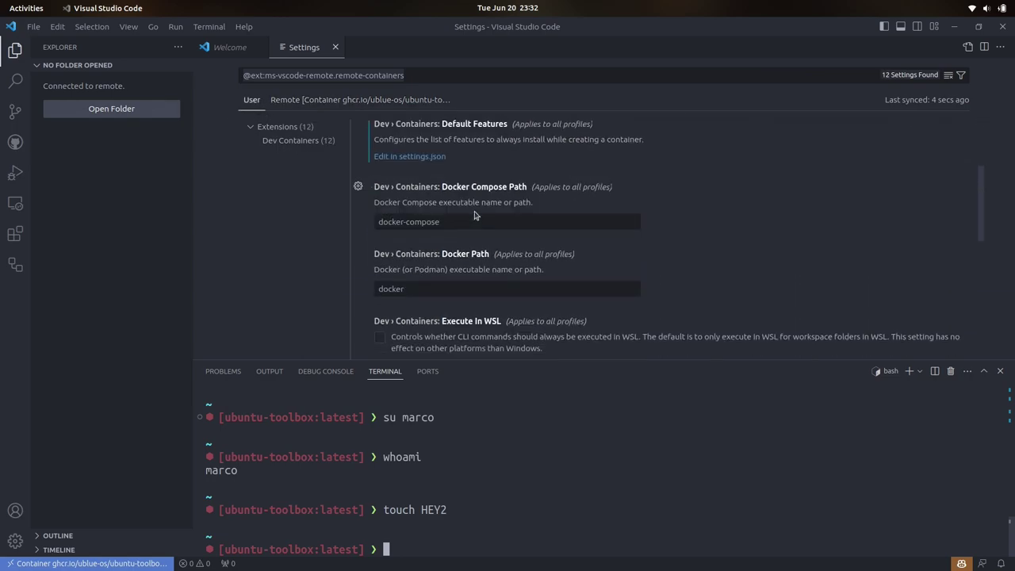
scroll(476, 214, down, 2)
scroll(476, 214, up, 5)
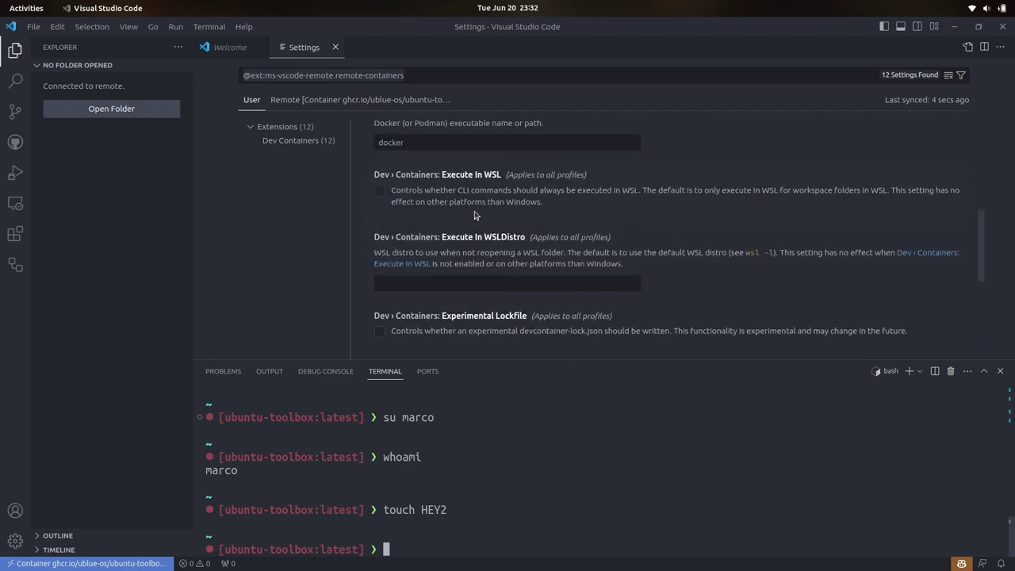
scroll(476, 214, down, 3)
scroll(476, 214, down, 2)
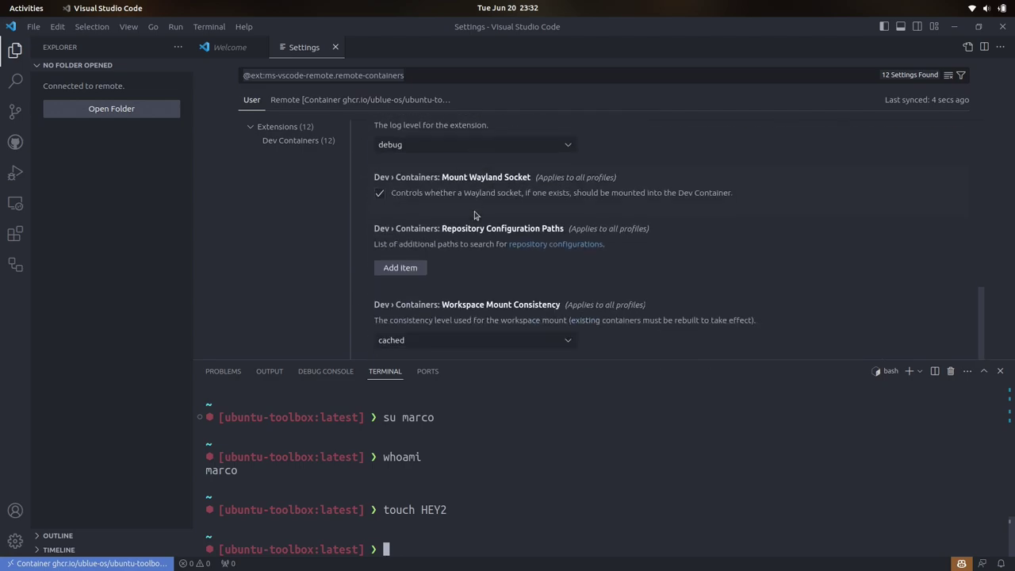
scroll(475, 214, up, 6)
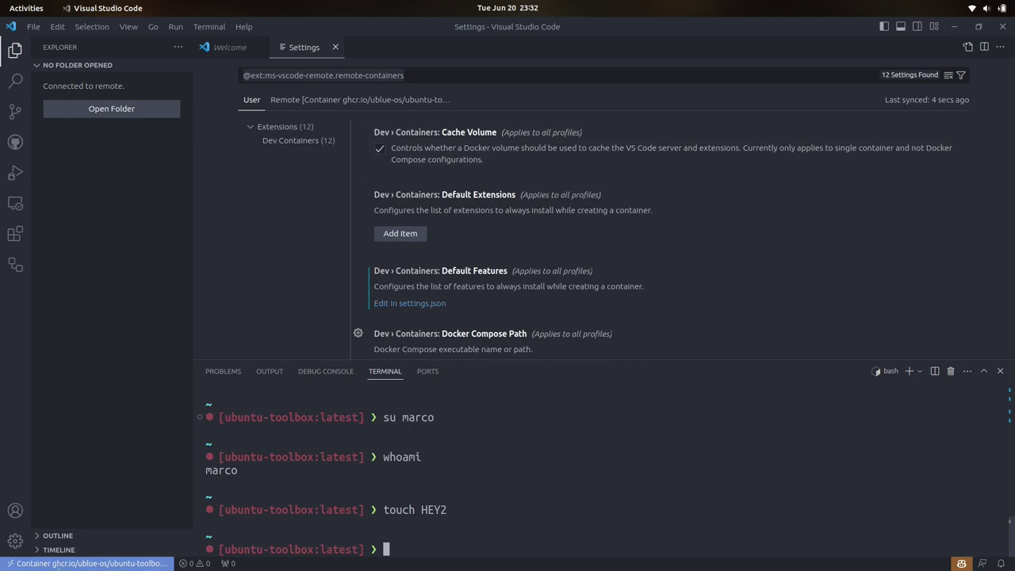
In Chrome's code.sh, select the global storage path after $HOME on line 344
key(F12)
key(F12)
key(alt+Tab)
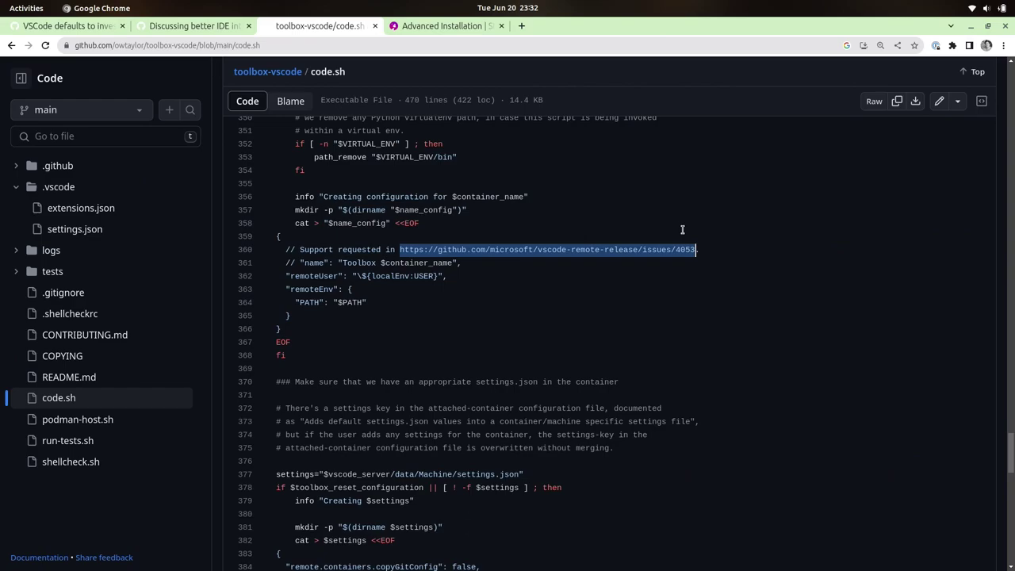
scroll(554, 328, up, 5)
scroll(556, 330, down, 4)
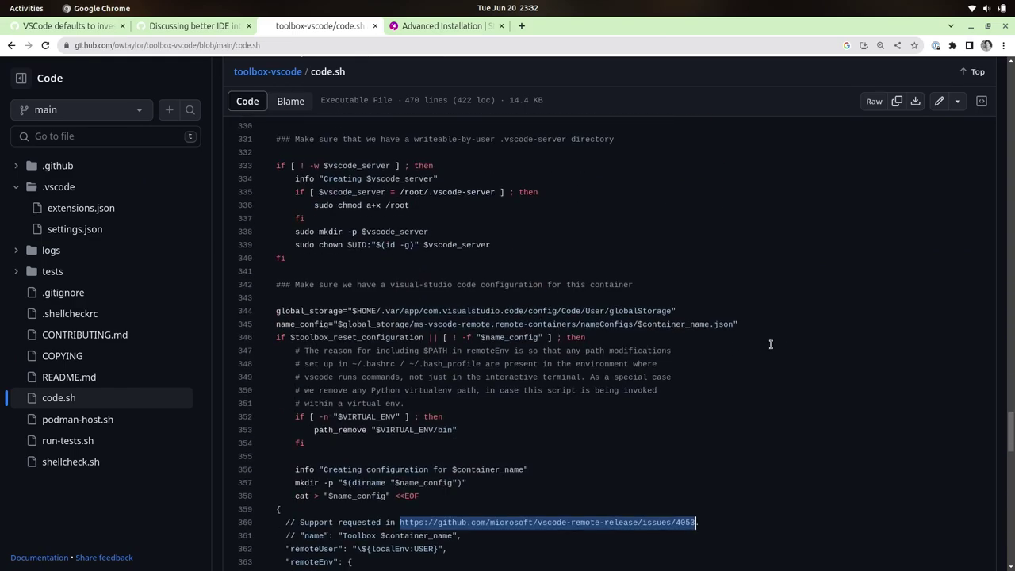
drag(672, 311, 375, 311)
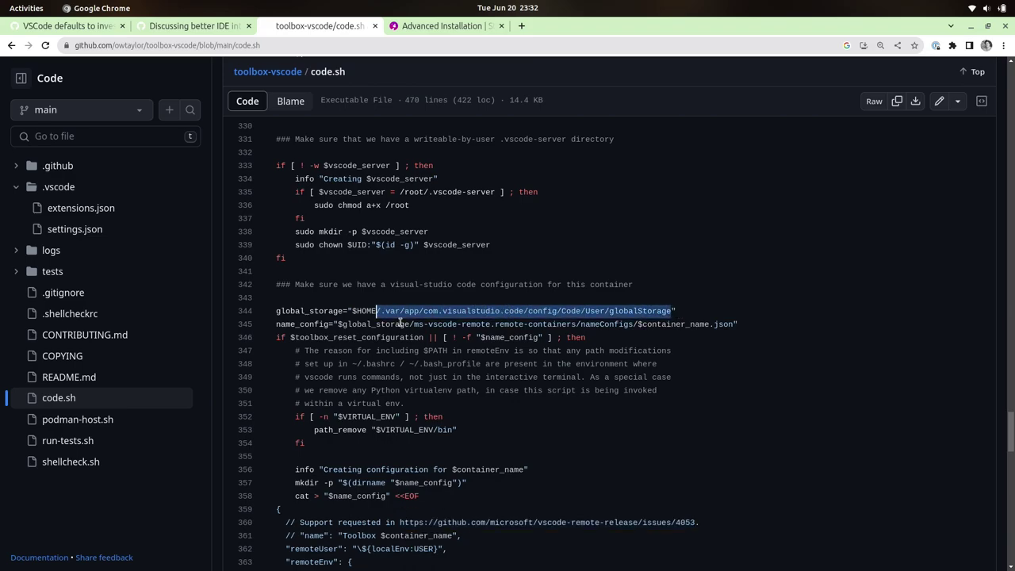
Select the settings.json path on line 258, then return to the VS Code workspace
scroll(401, 322, up, 10)
scroll(400, 322, up, 4)
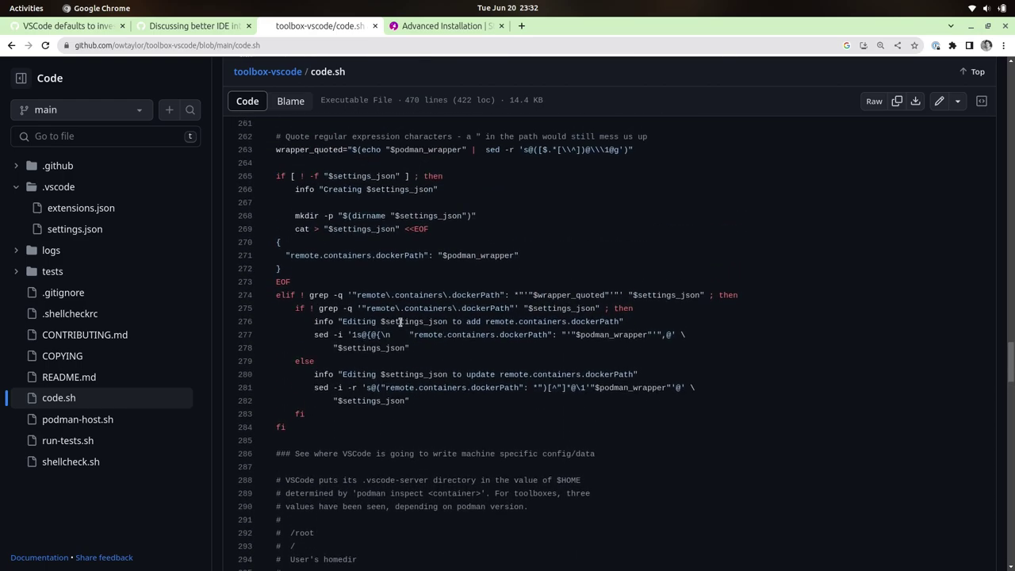
scroll(400, 322, up, 2)
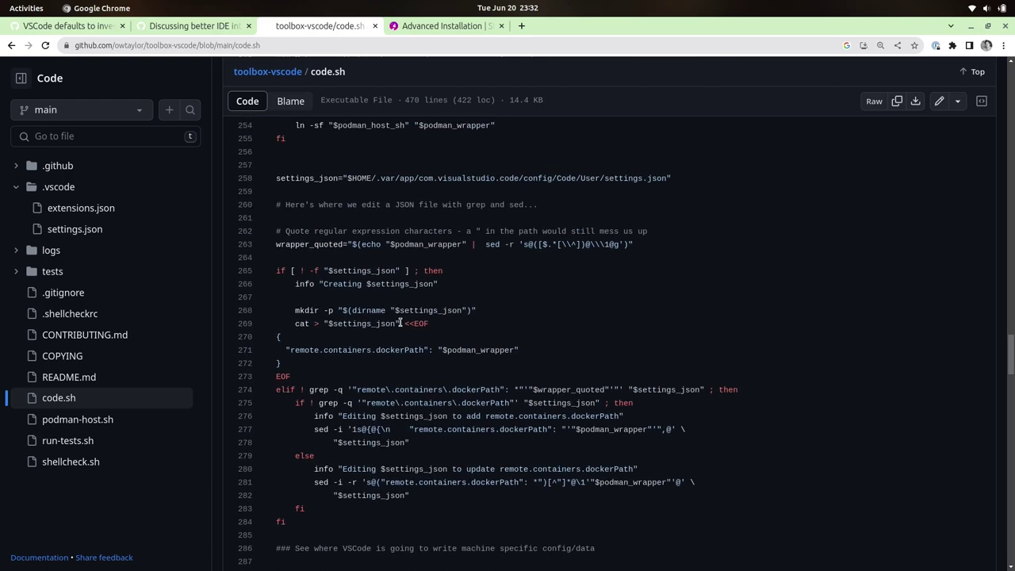
scroll(401, 322, up, 1)
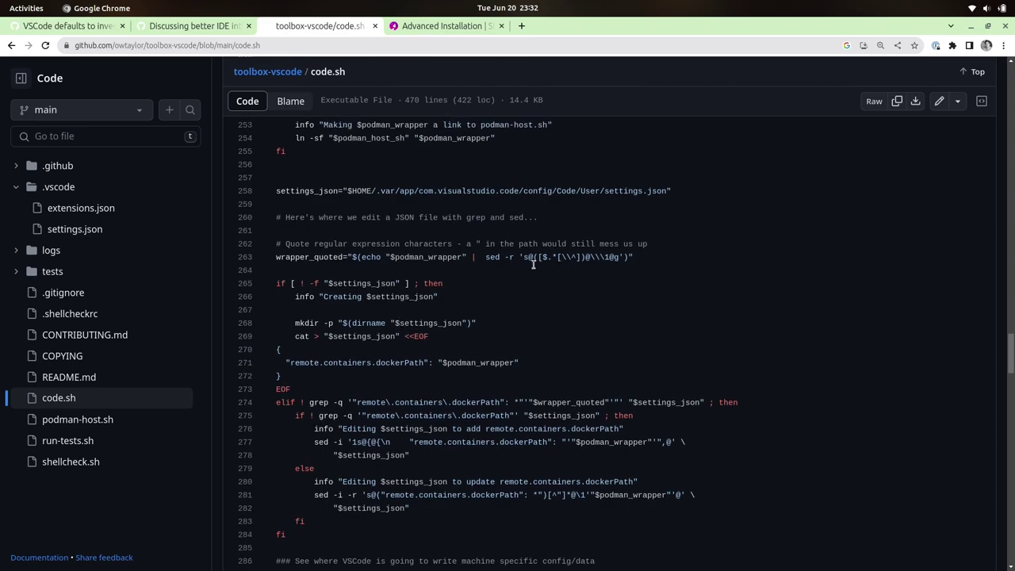
drag(669, 191, 370, 191)
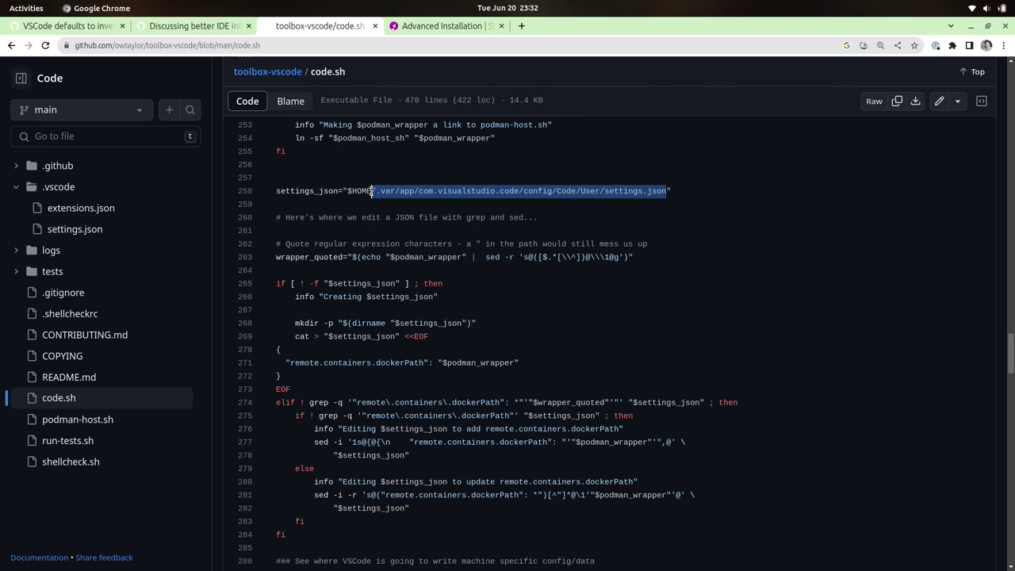
scroll(547, 314, up, 5)
click(547, 314)
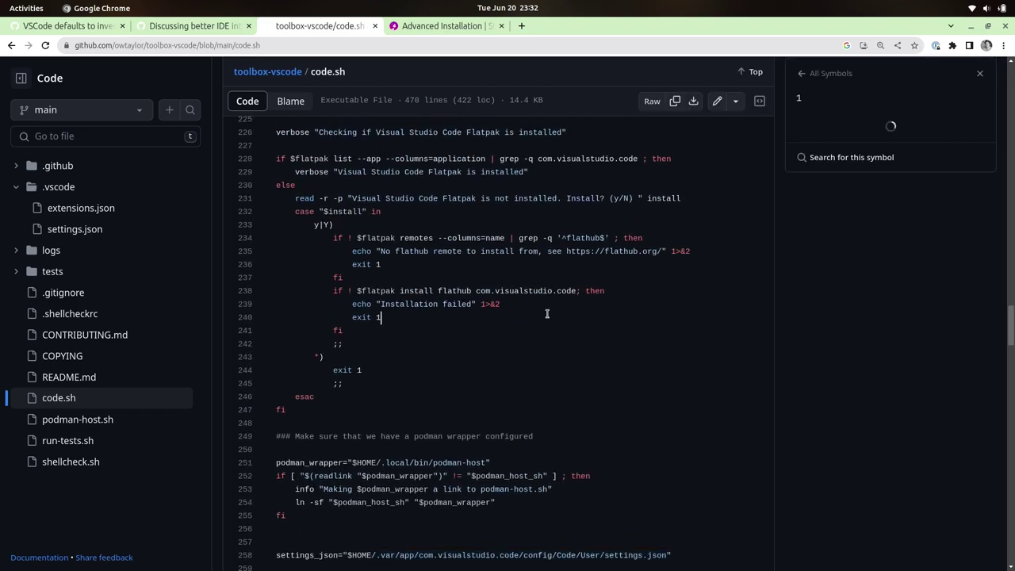
key(ctrl+alt+Left)
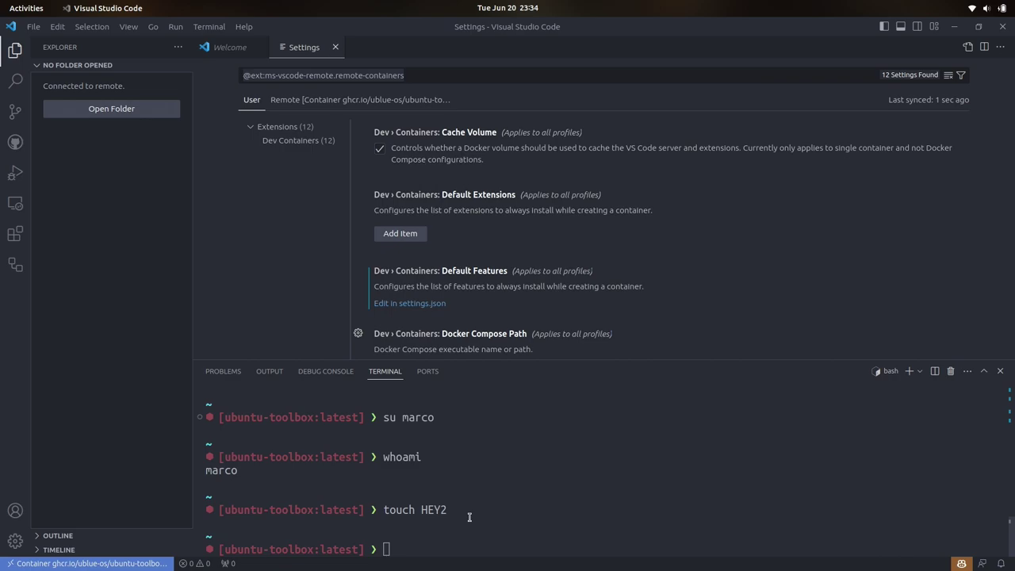
mouse_move(3, 198)
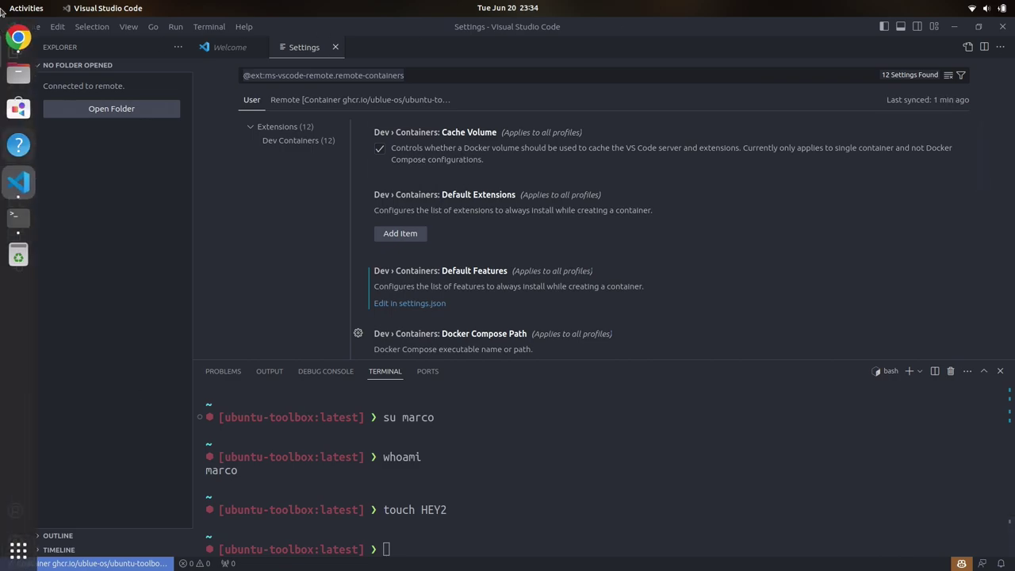
In a new Chrome tab, open the starship.toml gist and select its entire 121-line configuration
click(18, 36)
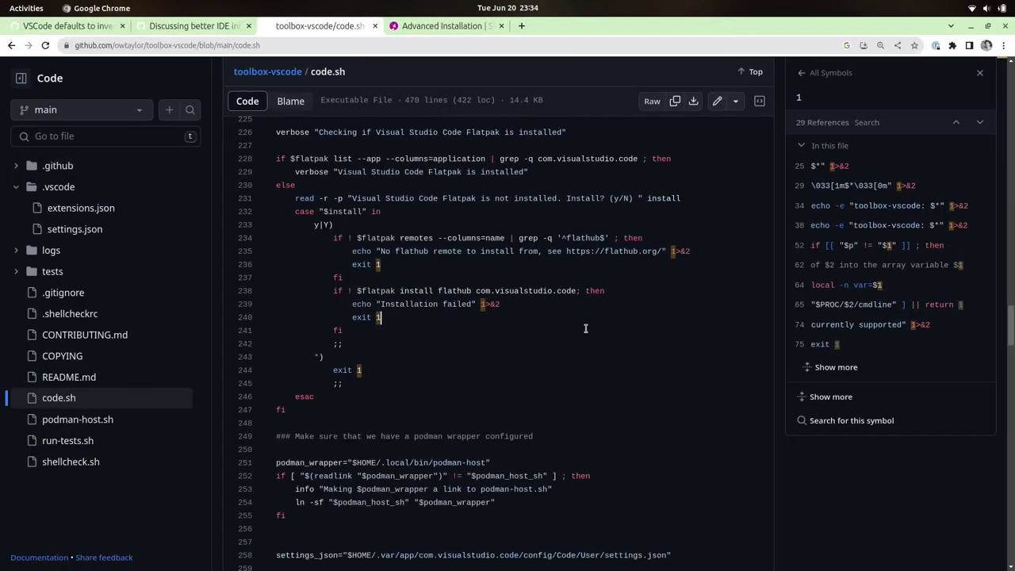
key(ctrl+t)
text(gist)
key(Return)
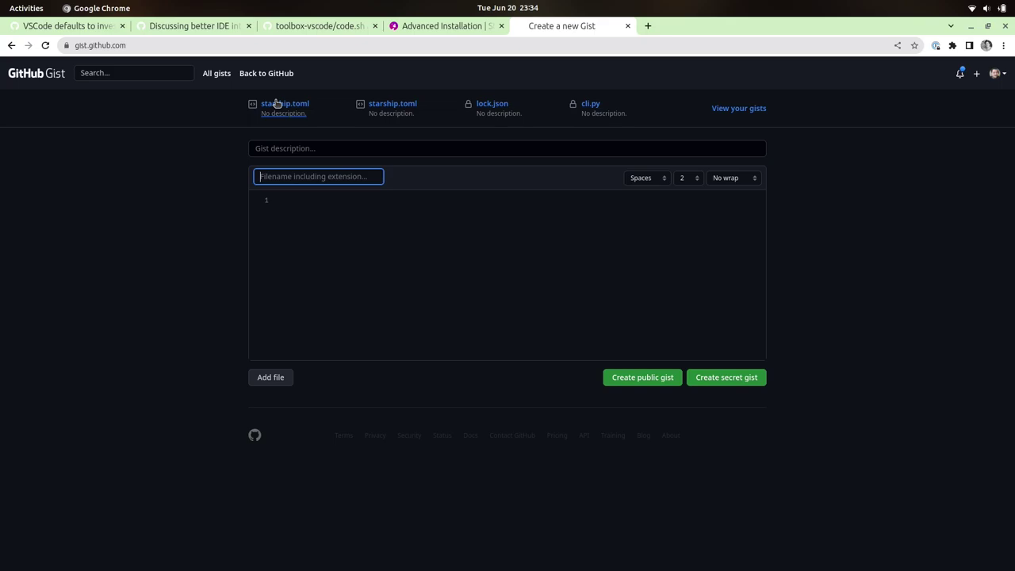
drag(279, 199, 446, 363)
key(alt+Tab)
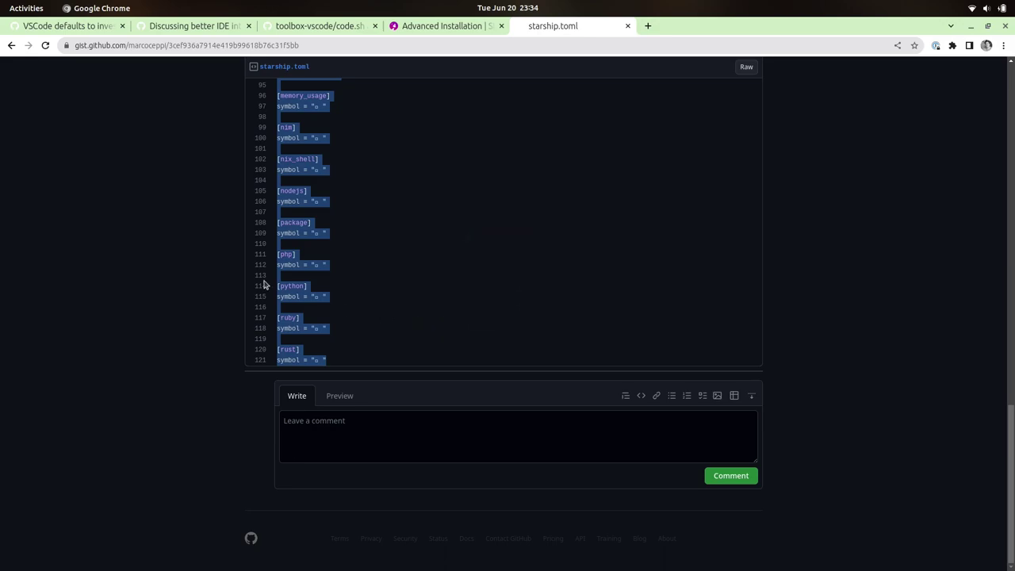
In a host terminal, paste the copied configuration into ~/.config/sharship.toml with nano and save it
mouse_move(2, 73)
click(18, 216)
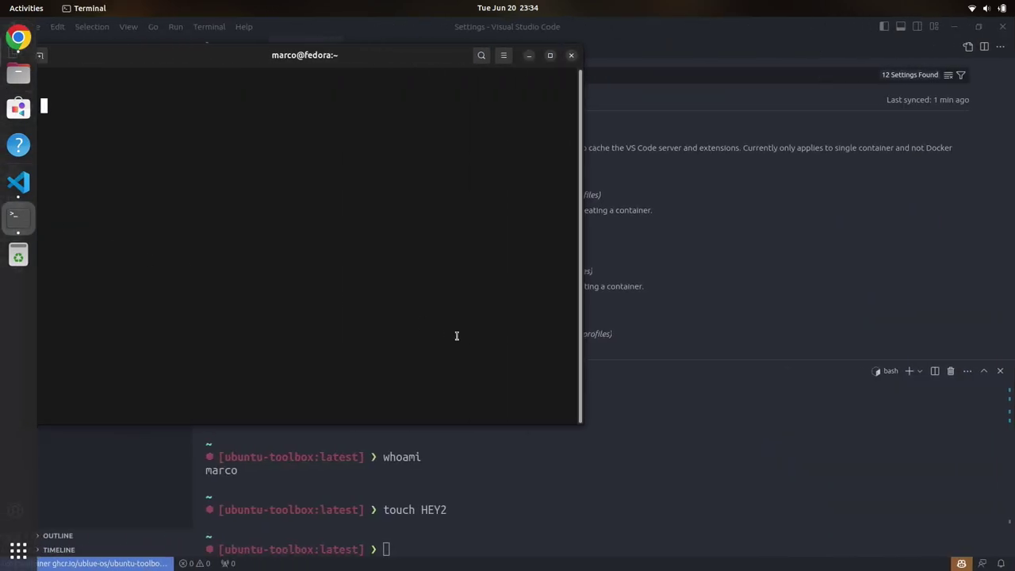
text(nano)
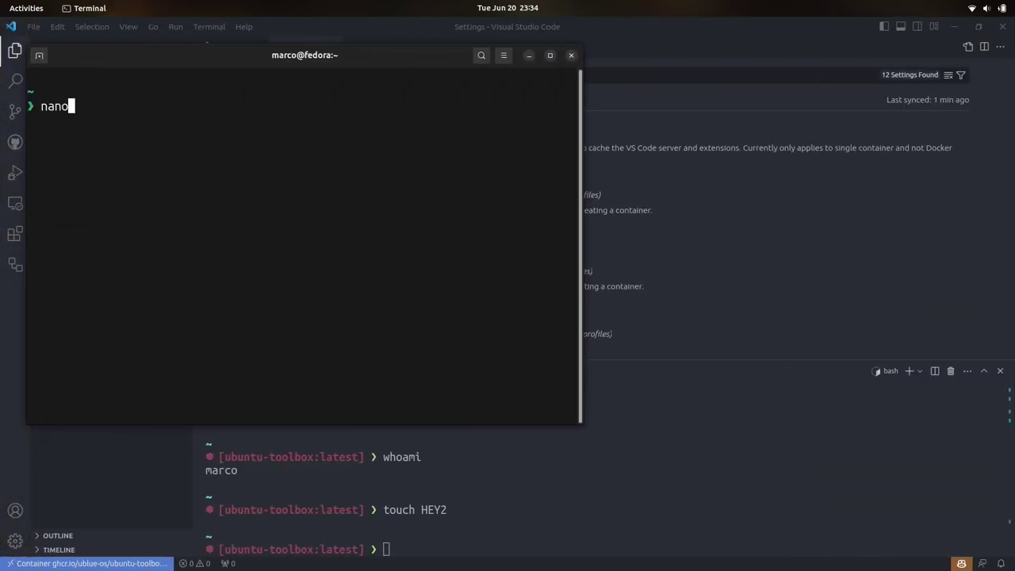
text( ~/.config/sh)
text(arsh)
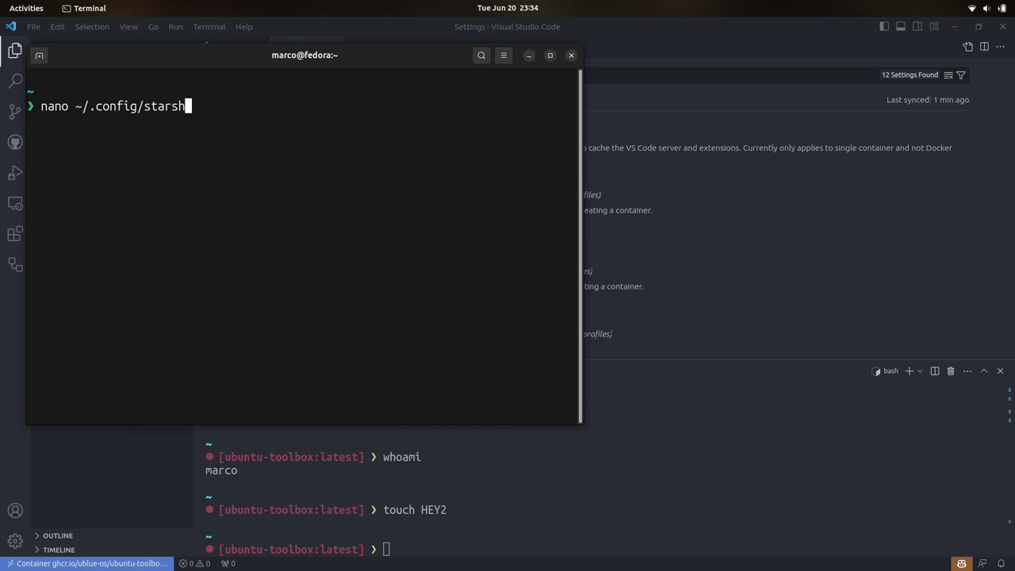
text(ip.toml)
key(Return)
key(ctrl+shift+v)
key(ctrl+o)
key(Return)
Exit nano, check the new prompt style, and return to VS Code's container terminal
key(ctrl+x)
key(Return)
key(Return)
key(Return)
key(Return)
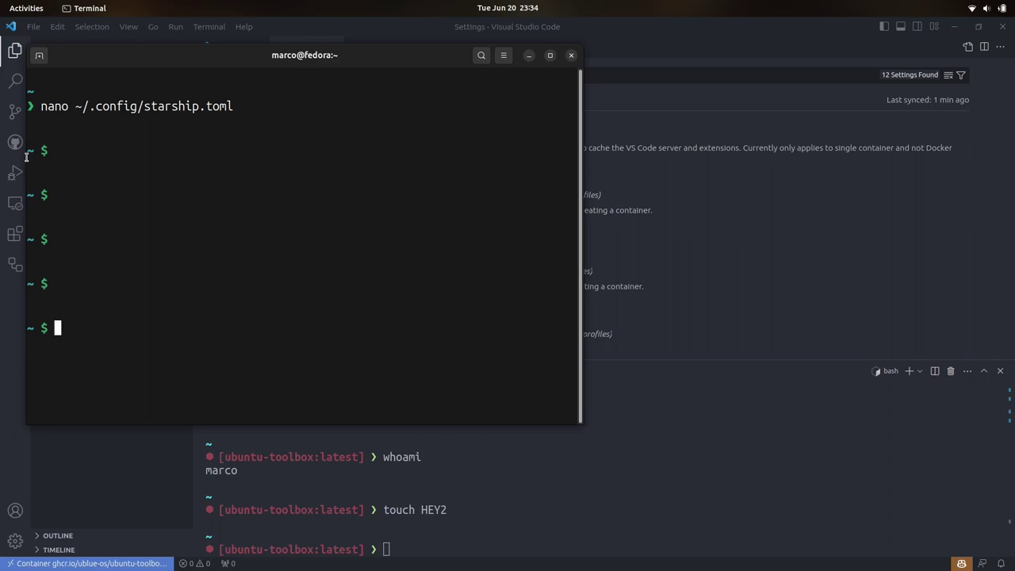
drag(55, 152, 25, 150)
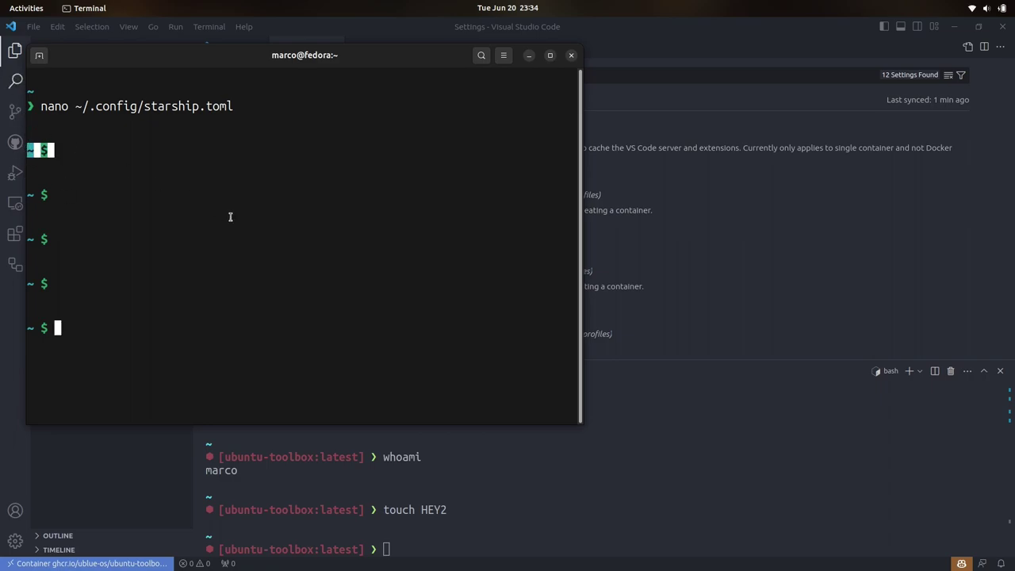
click(671, 527)
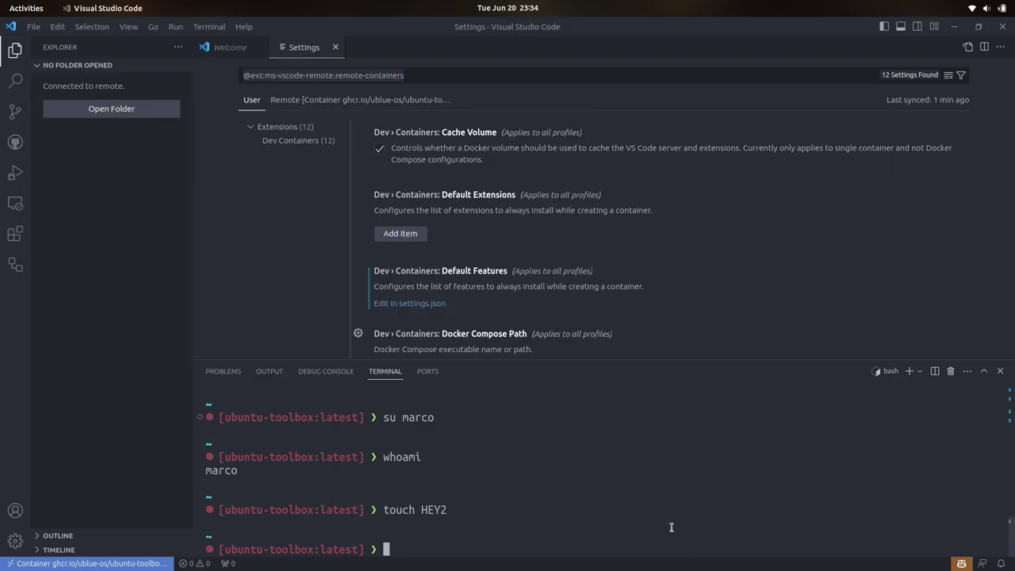
Move the container terminal into the Projects/ublue-os folder
key(Return)
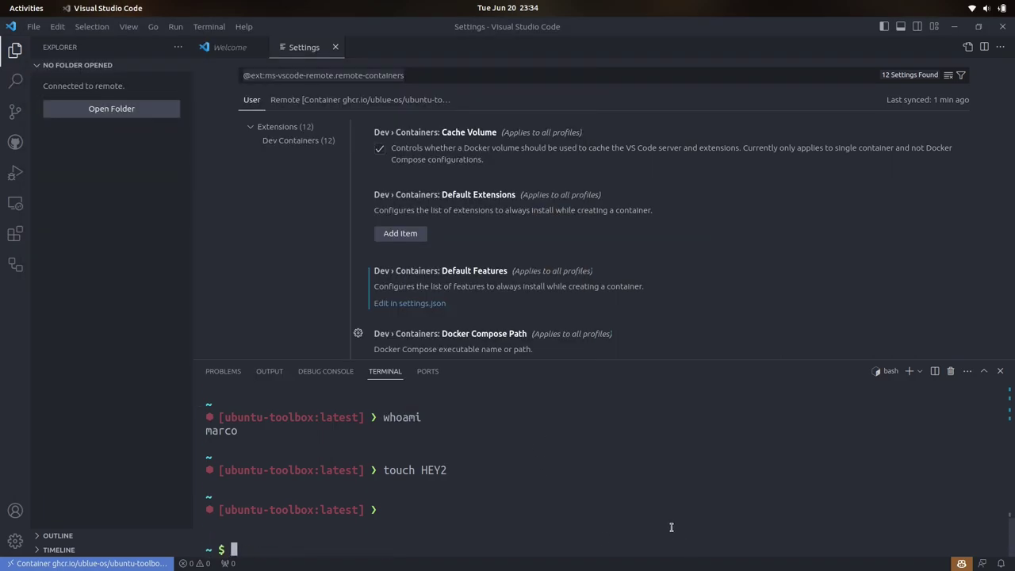
text(cd pr)
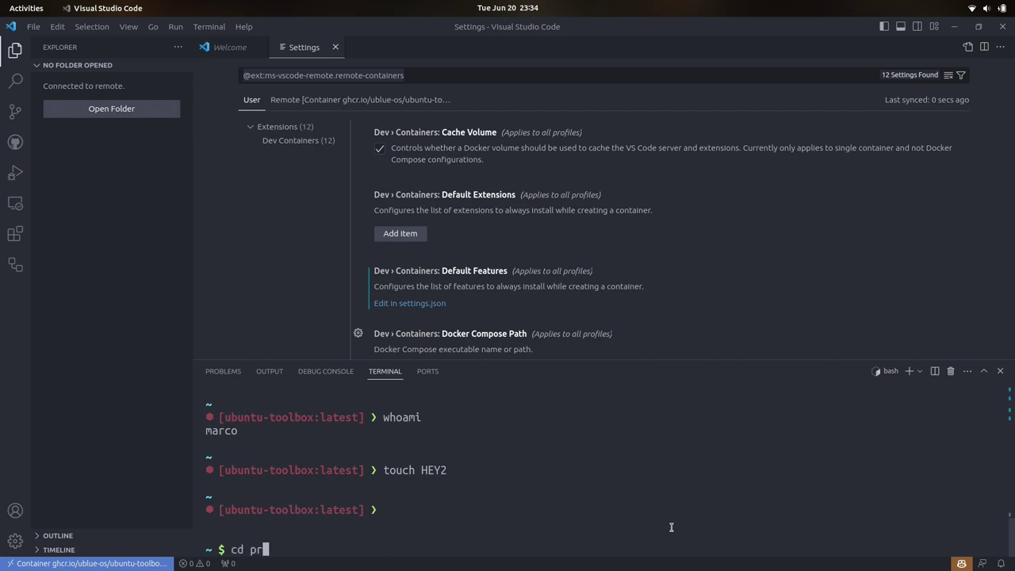
key(BackSpace)
key(BackSpace)
text(Pr)
key(Tab)
key(Return)
text(cd us)
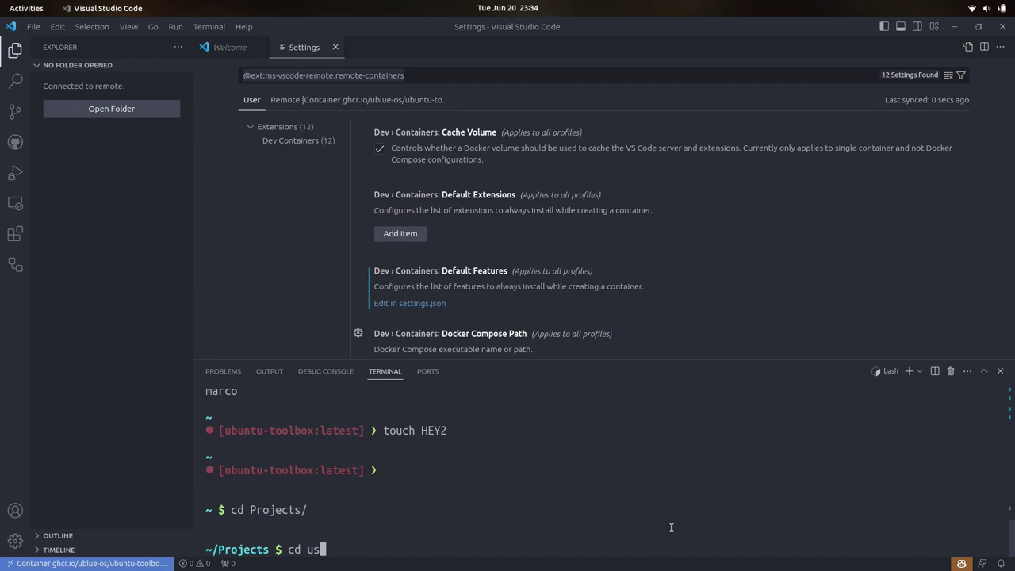
key(BackSpace)
text(b)
key(Tab)
key(Return)
text(git )
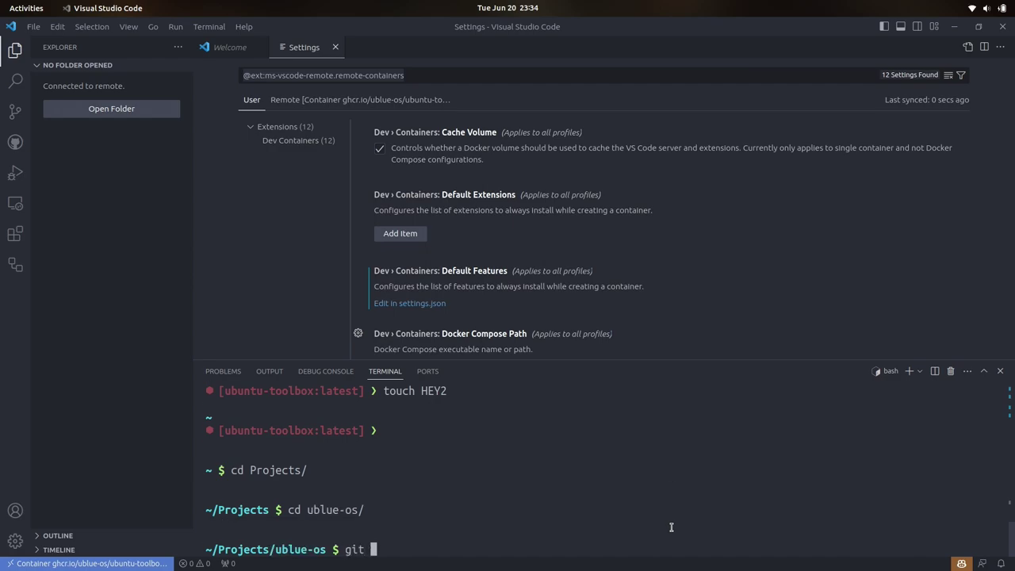
text(clone git@github.)
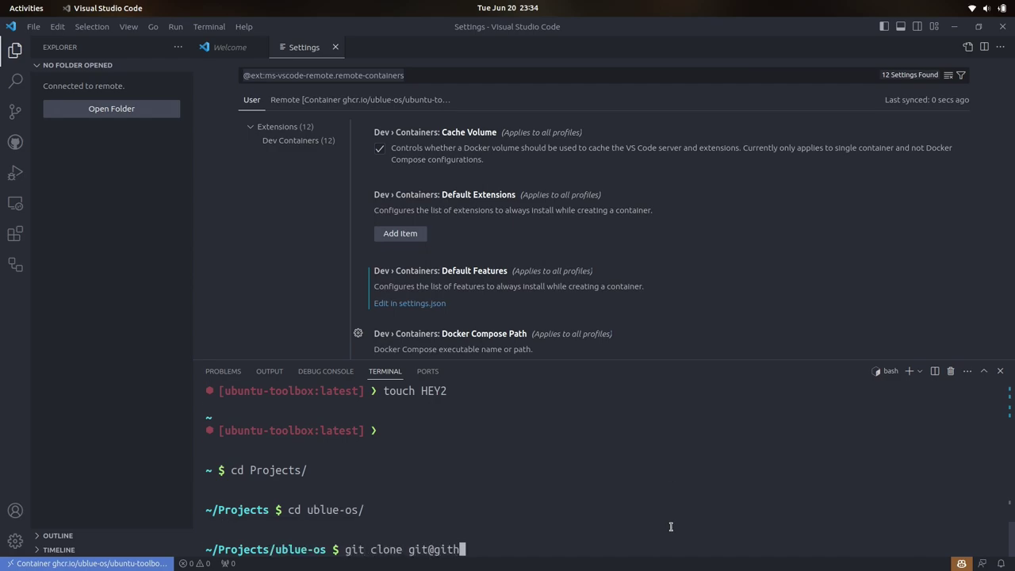
key(BackSpace)
key(BackSpace)
key(BackSpace)
key(BackSpace)
key(BackSpace)
key(BackSpace)
key(BackSpace)
key(BackSpace)
key(BackSpace)
key(BackSpace)
key(BackSpace)
text(https://github.com/)
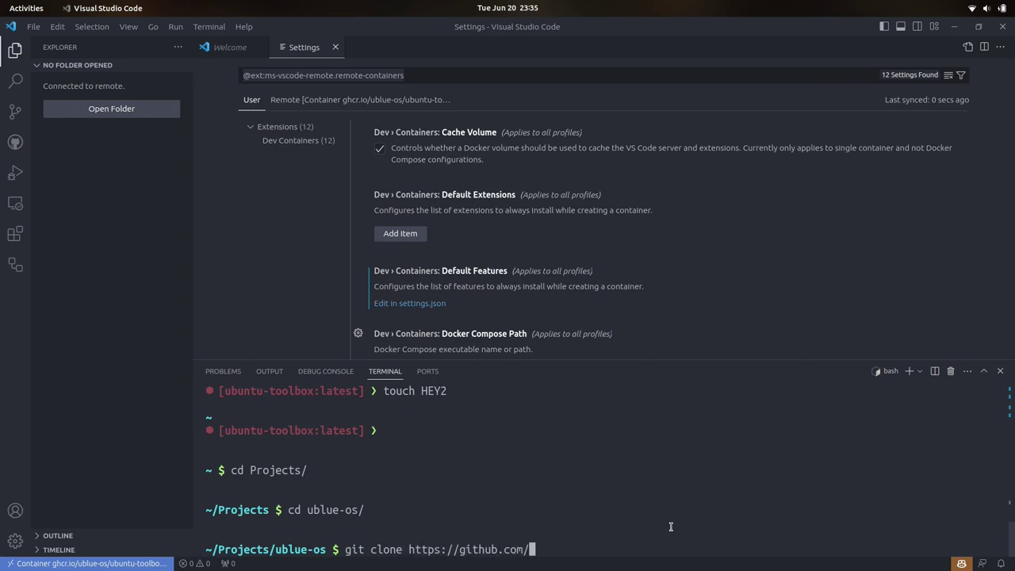
text(ublue-os/yafti.git)
key(Return)
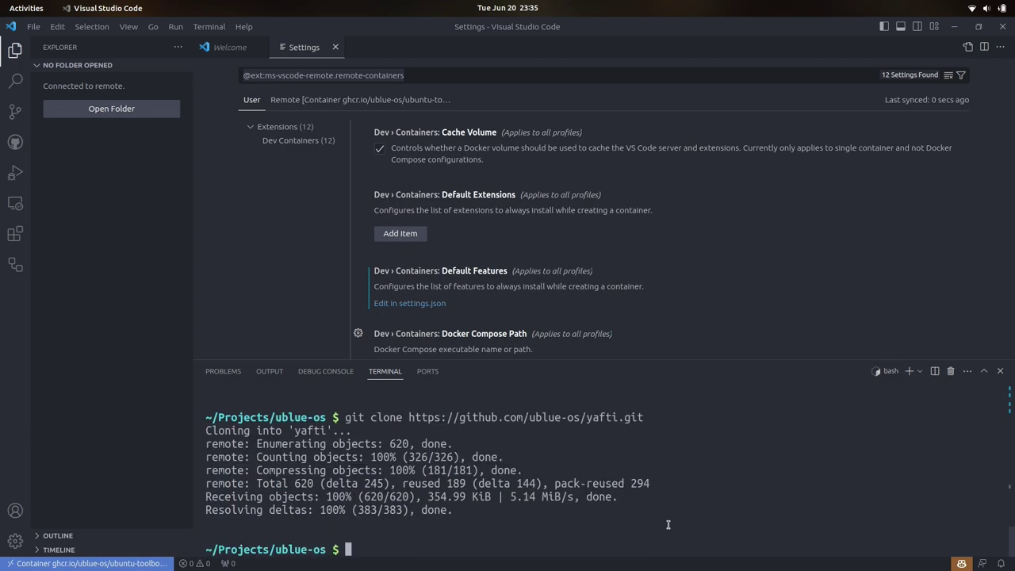
text(cd yafti/)
key(Return)
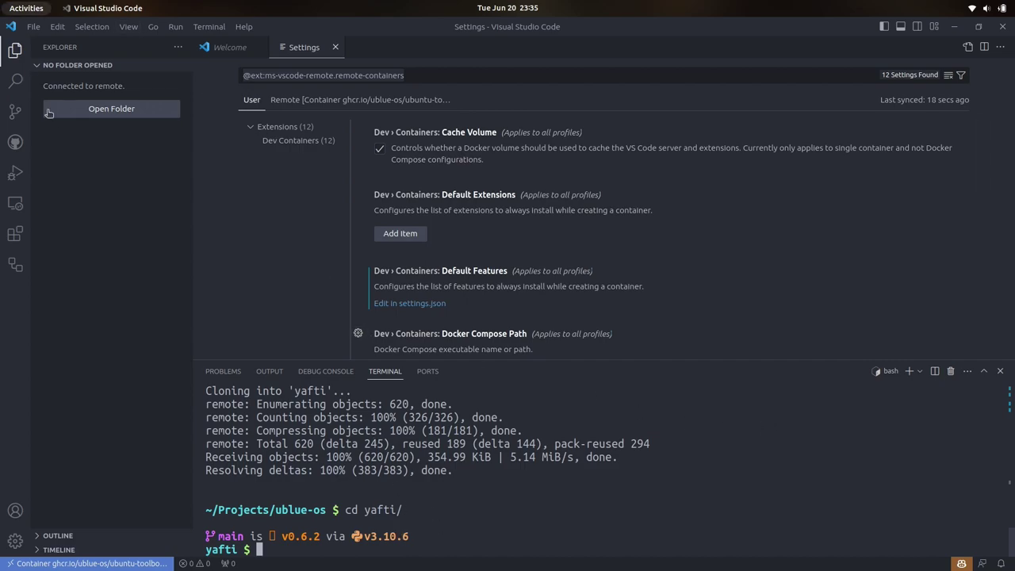
Open ~/Projects/ublue-os/yafti as the container's folder, then bring Chrome with the gist forward
click(88, 109)
scroll(369, 245, down, 2)
click(373, 230)
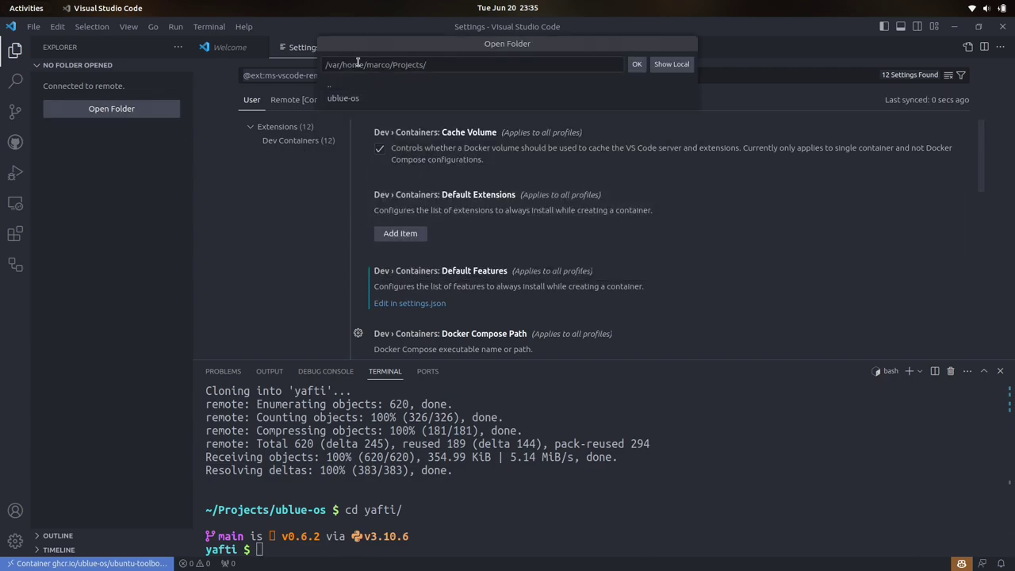
click(359, 99)
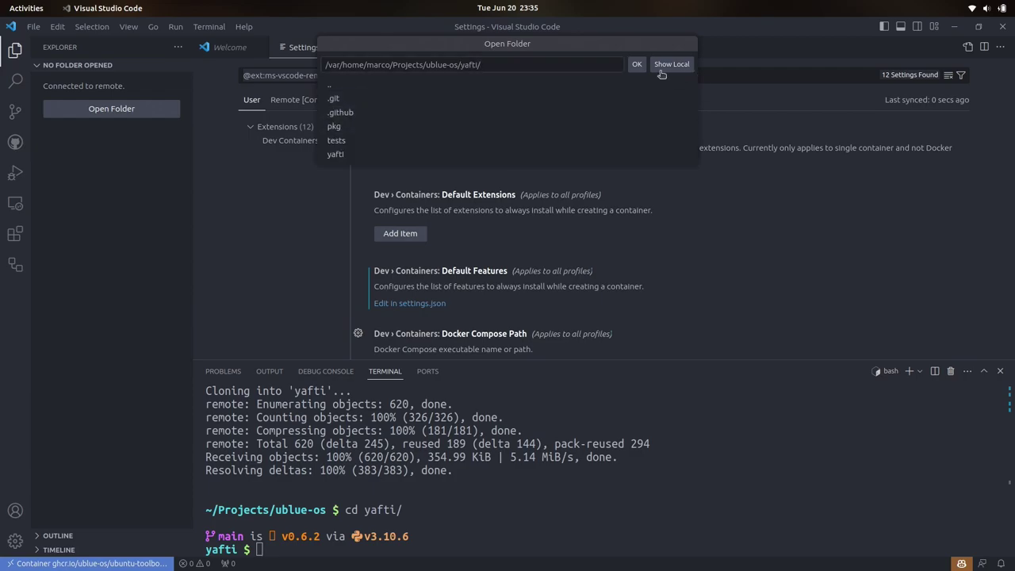
click(636, 65)
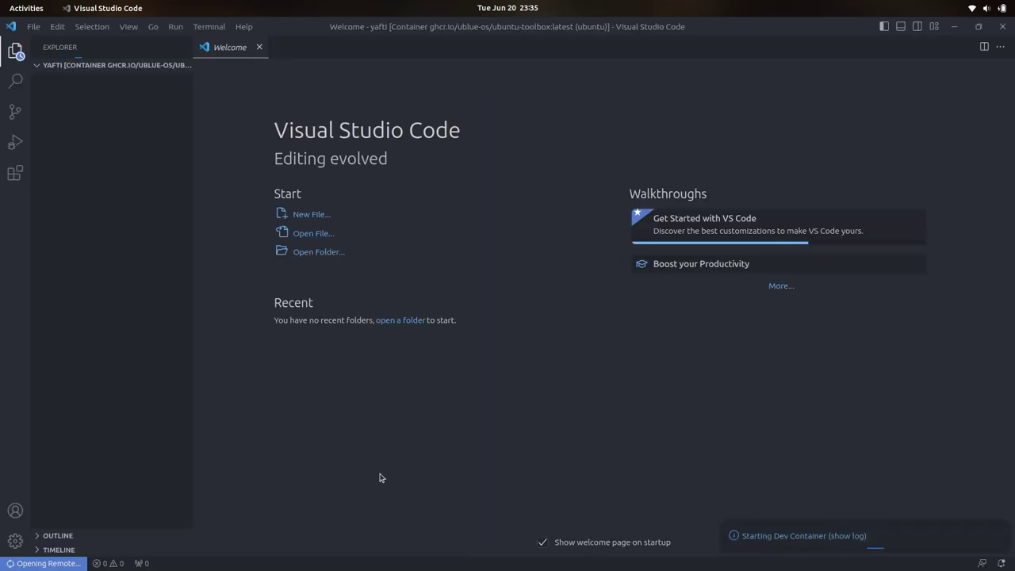
click(16, 38)
scroll(339, 165, up, 15)
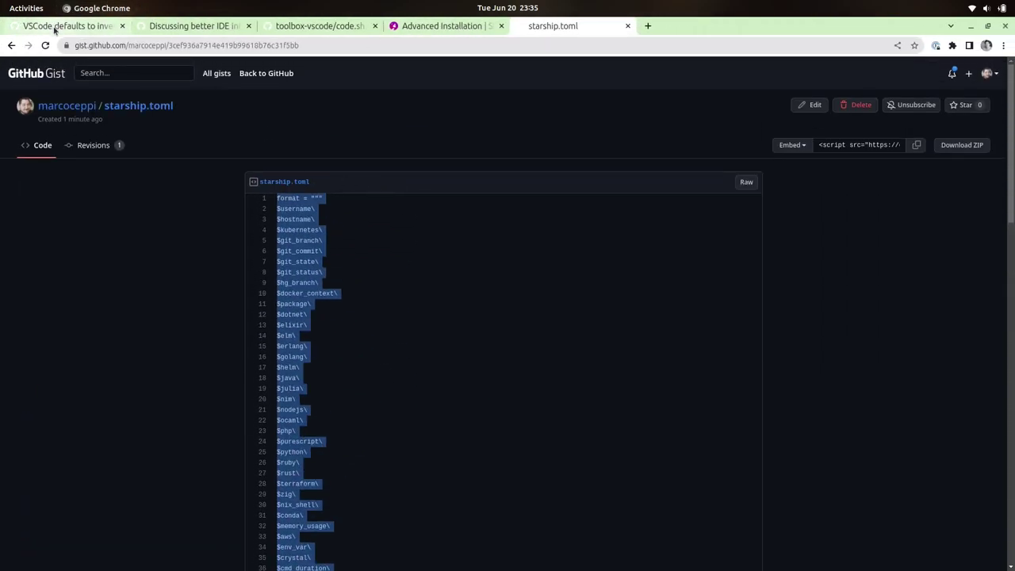
Open pull request #286, which adds fish, from the repository's pull requests list
click(54, 29)
middle_click(262, 145)
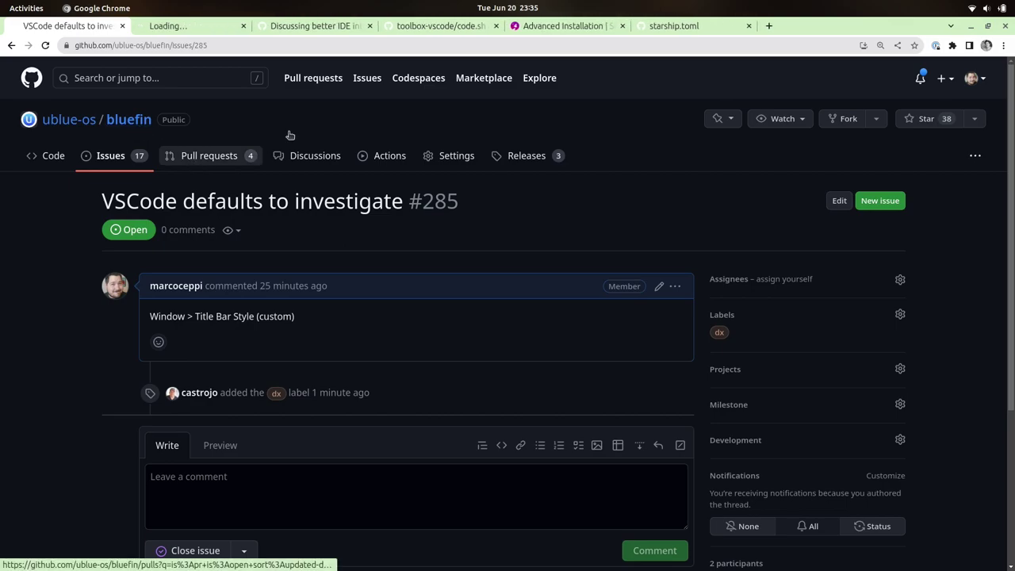
click(194, 25)
click(195, 295)
Inspect the 'fish' addition to packages.json in Files changed with expanded context, then start the review
click(485, 270)
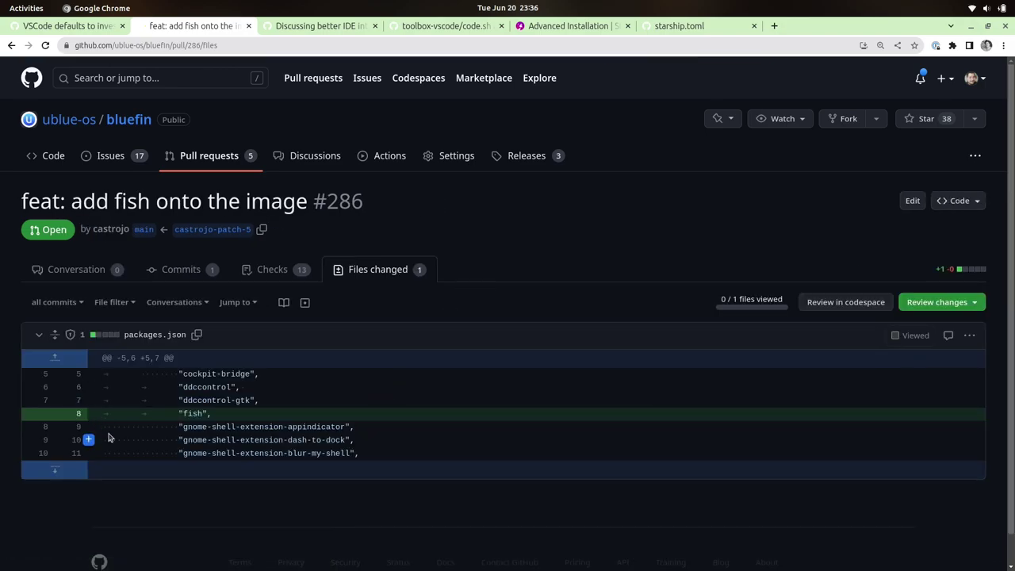
double_click(191, 413)
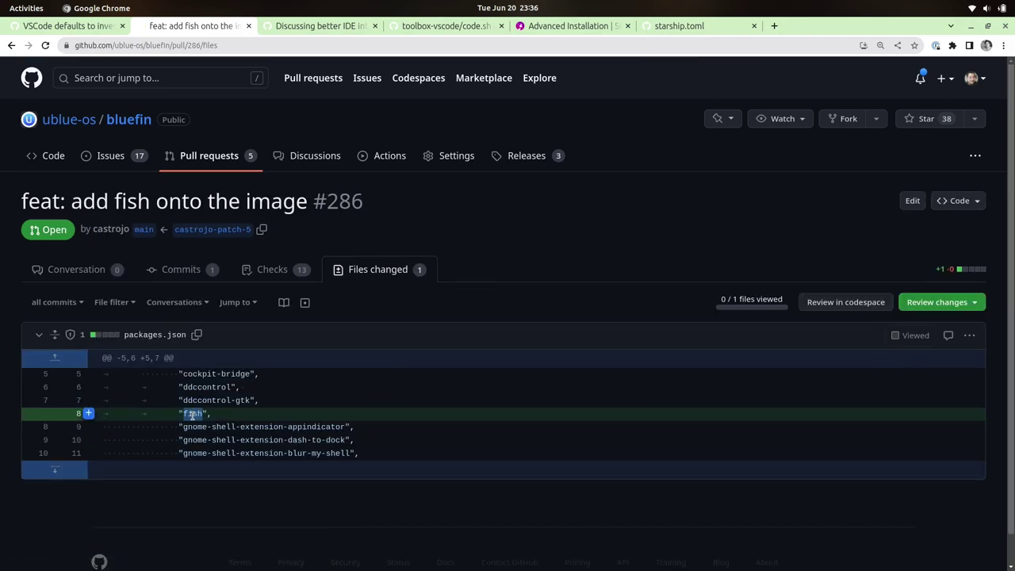
click(43, 357)
click(49, 523)
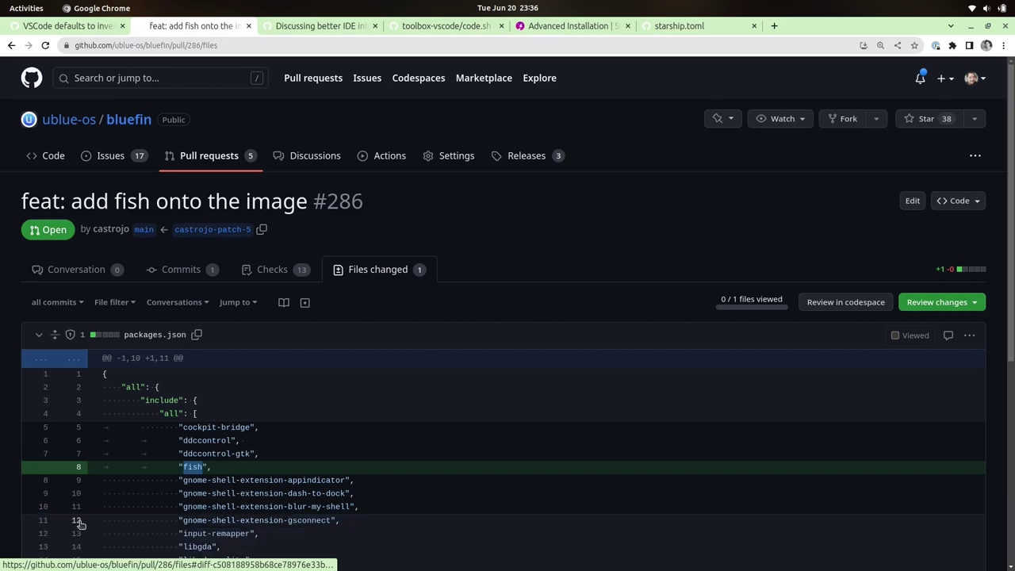
scroll(60, 527, down, 3)
click(937, 175)
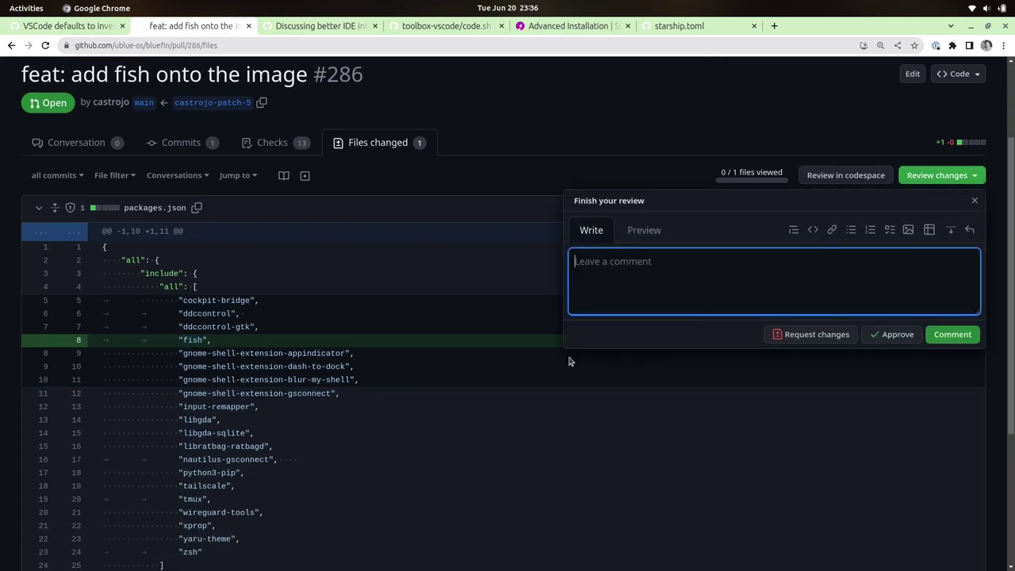
Approve pull request #286 and look through its conversation
click(909, 335)
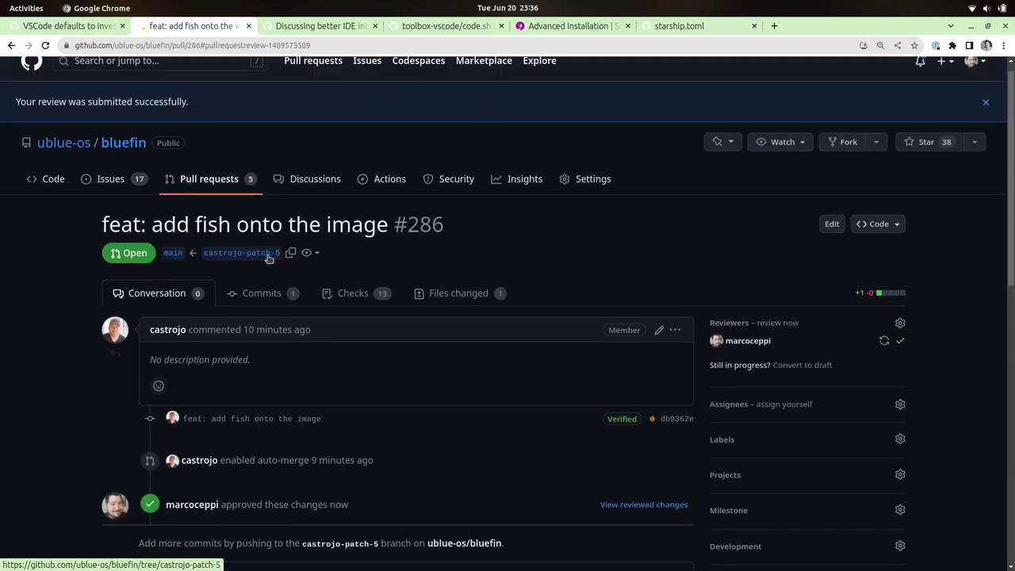
scroll(446, 308, down, 6)
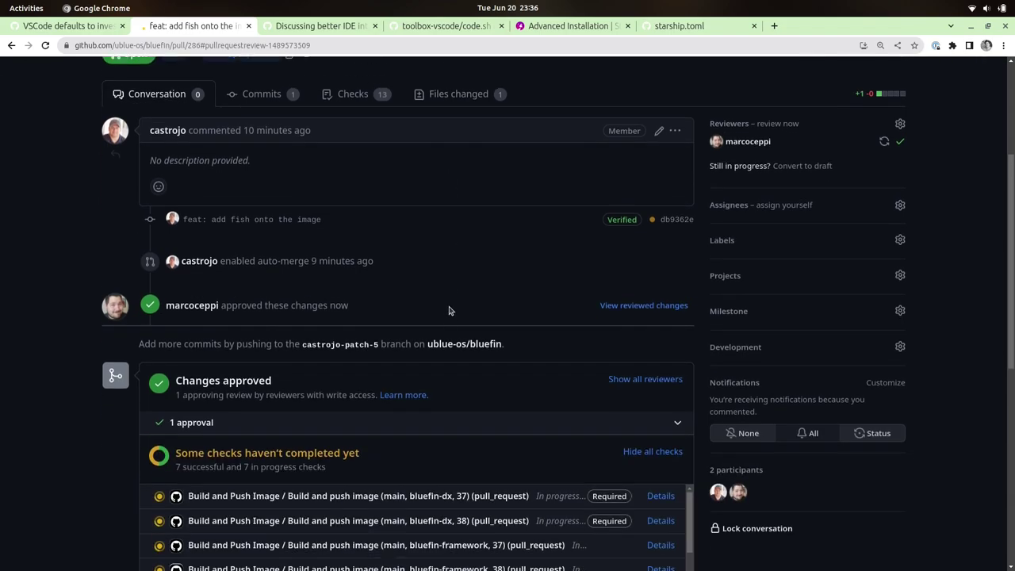
scroll(420, 300, down, 1)
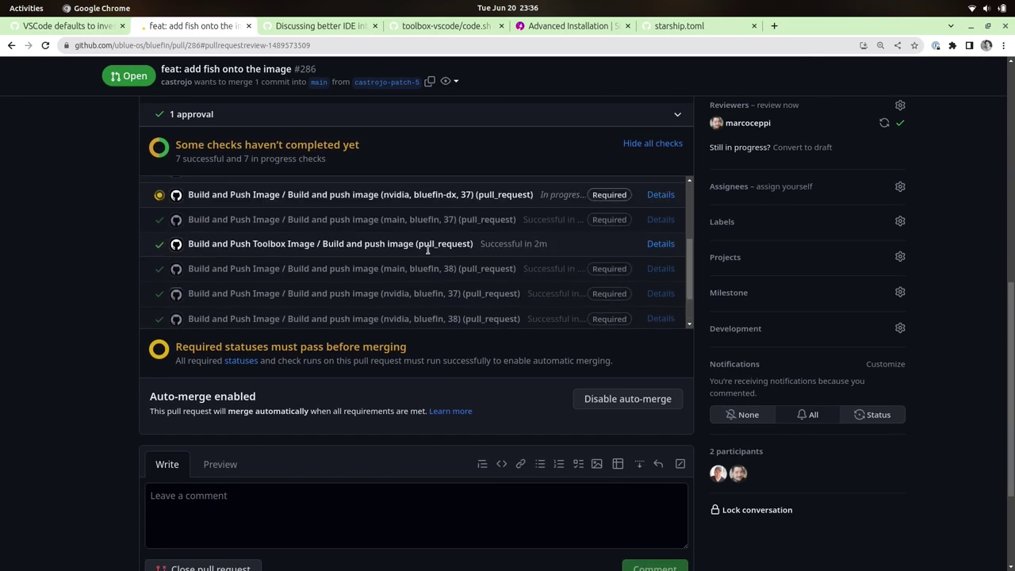
scroll(70, 218, up, 8)
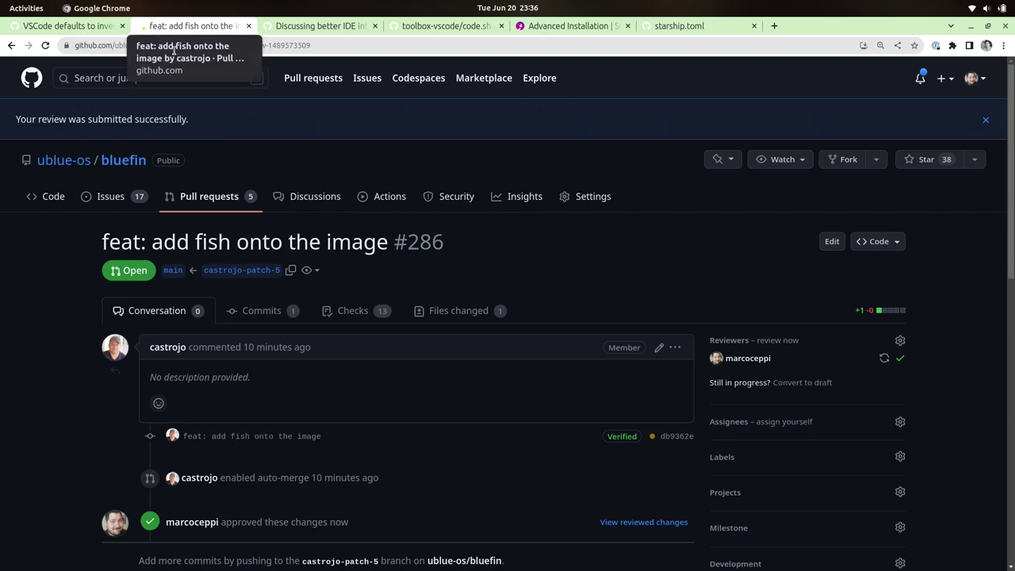
scroll(121, 330, down, 3)
scroll(122, 329, down, 4)
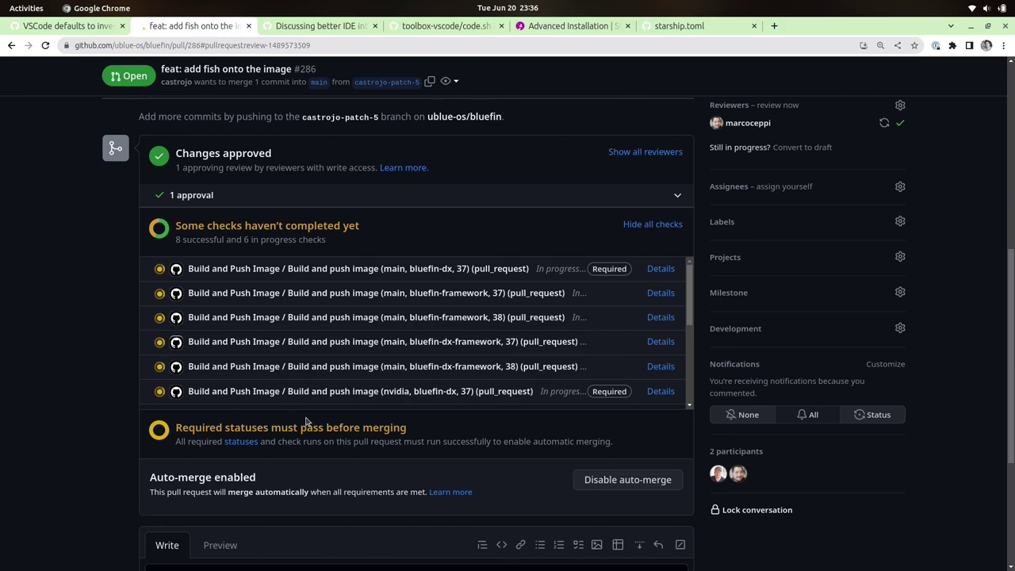
Open the ublue-os/bluefin repository's code page in its own tab
scroll(376, 319, up, 5)
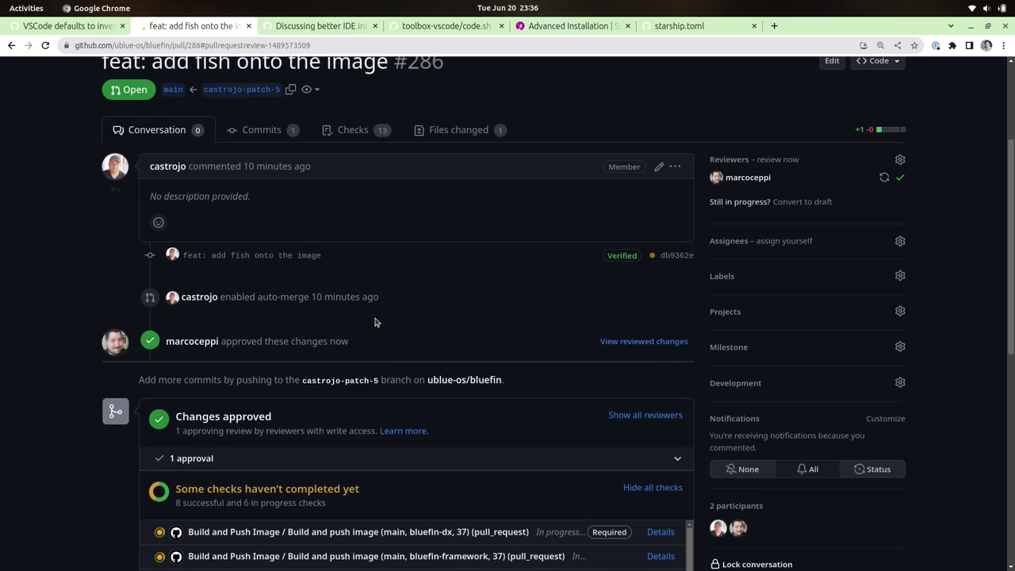
middle_click(123, 97)
click(333, 26)
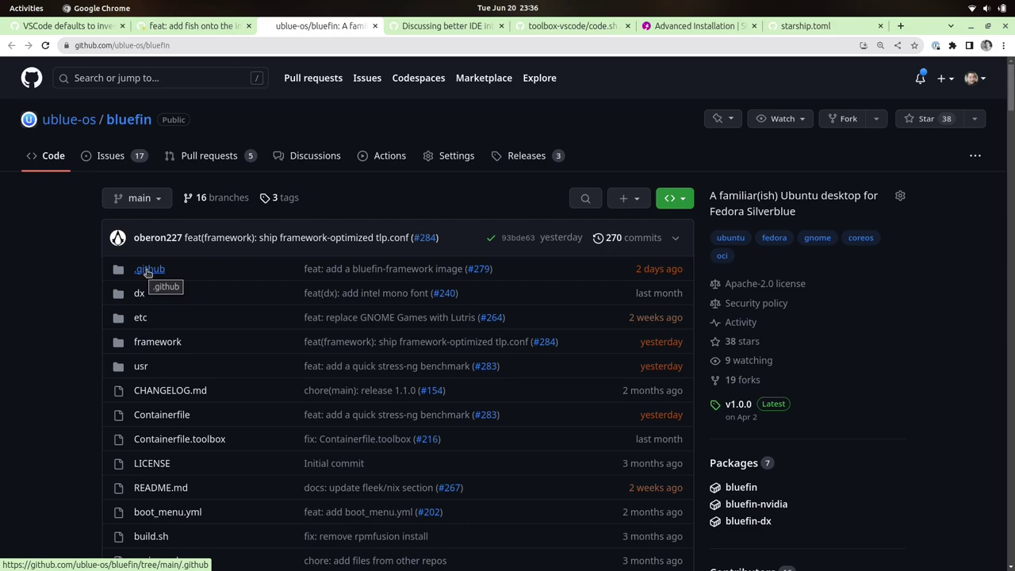
click(157, 270)
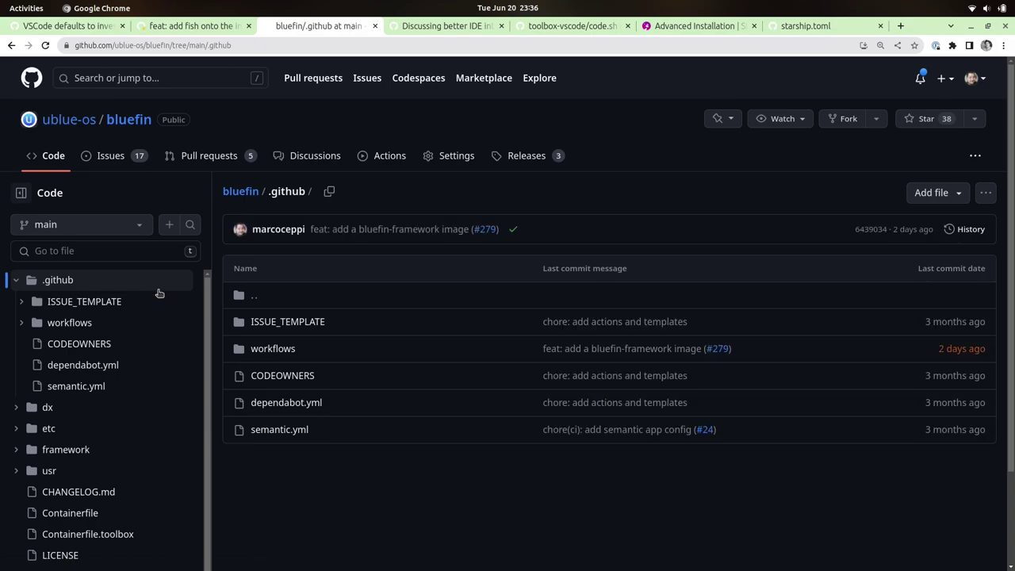
click(295, 351)
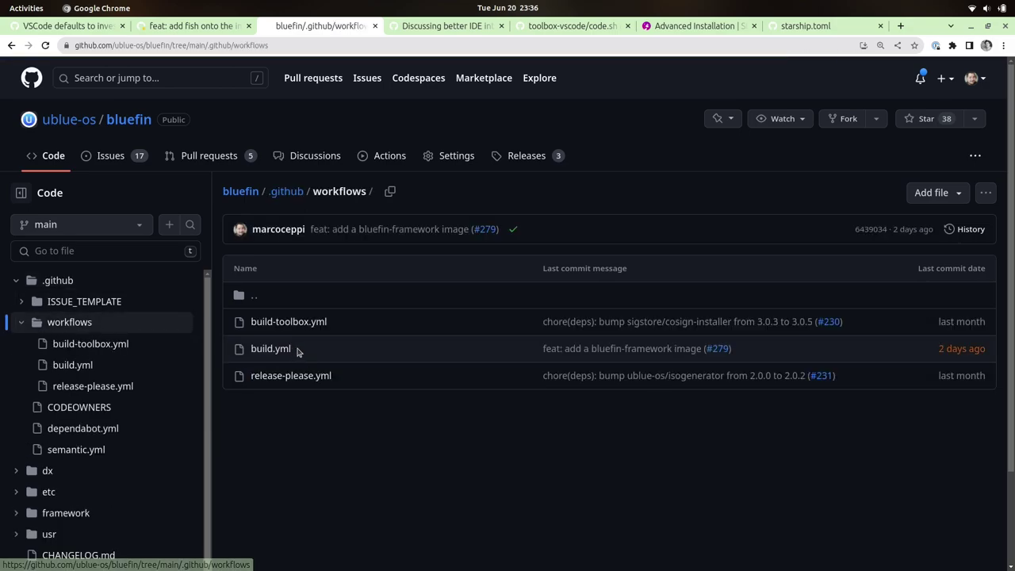
click(276, 348)
scroll(388, 367, down, 3)
scroll(388, 366, down, 3)
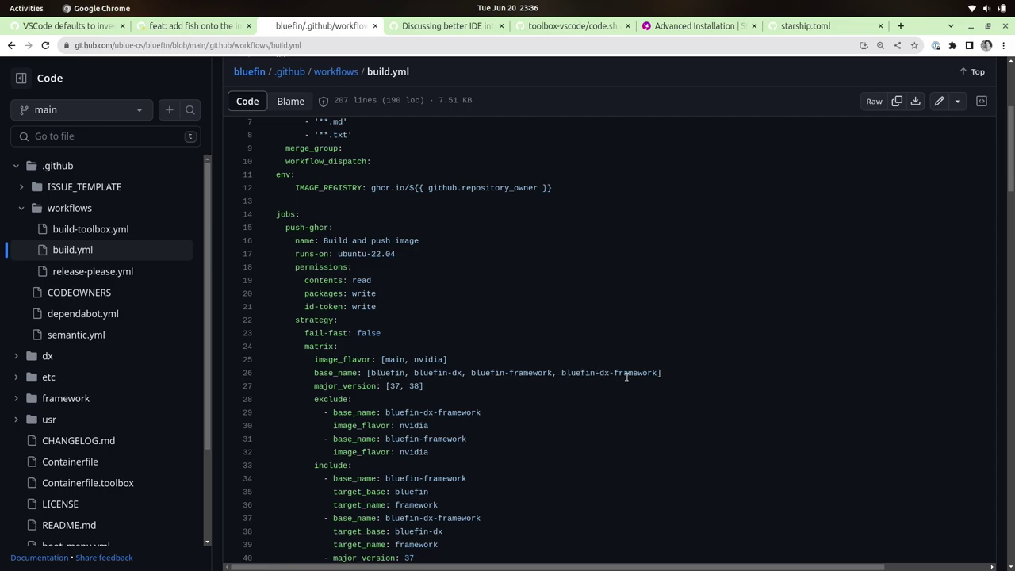
scroll(617, 367, down, 2)
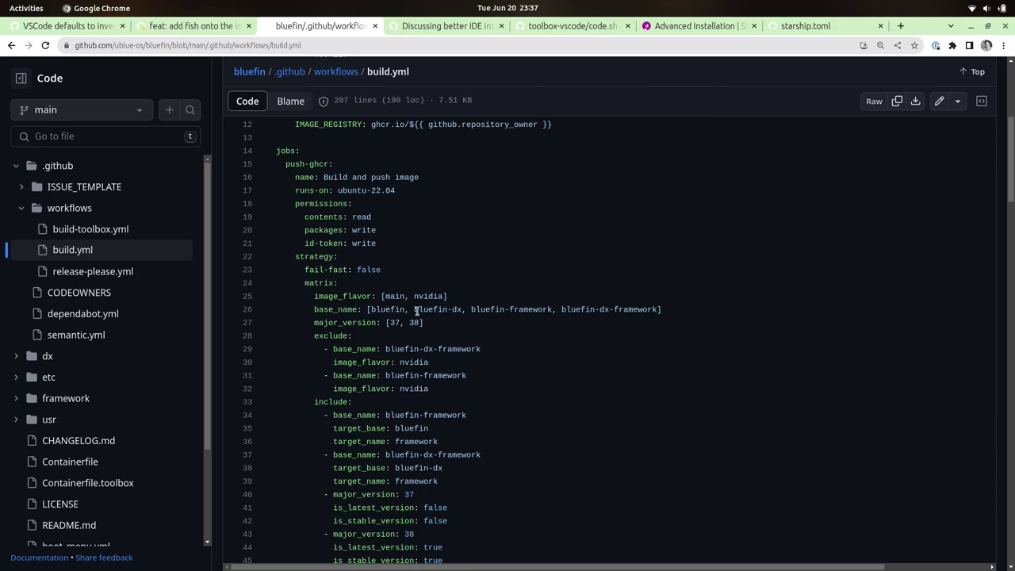
scroll(568, 310, down, 5)
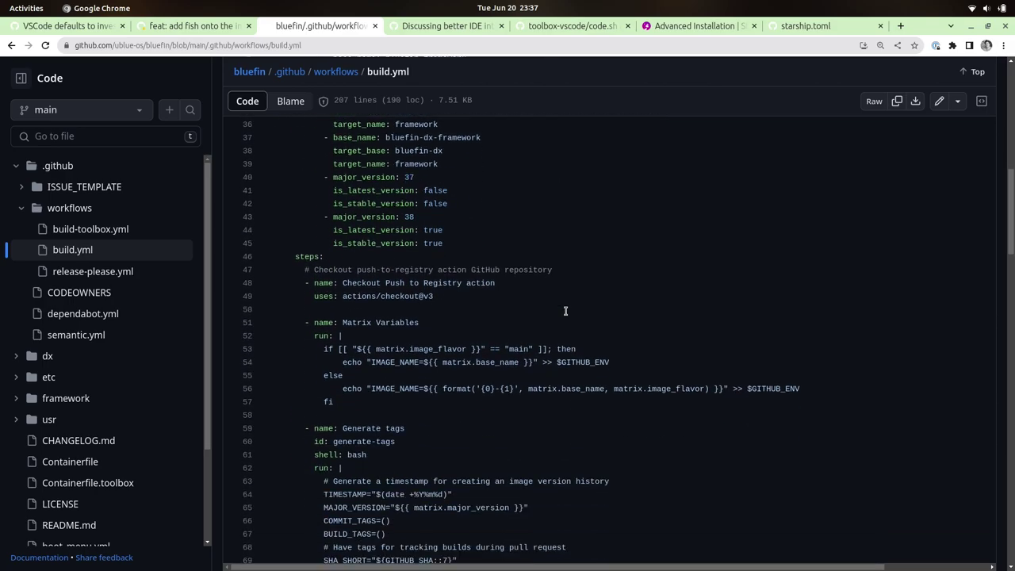
scroll(495, 352, down, 1)
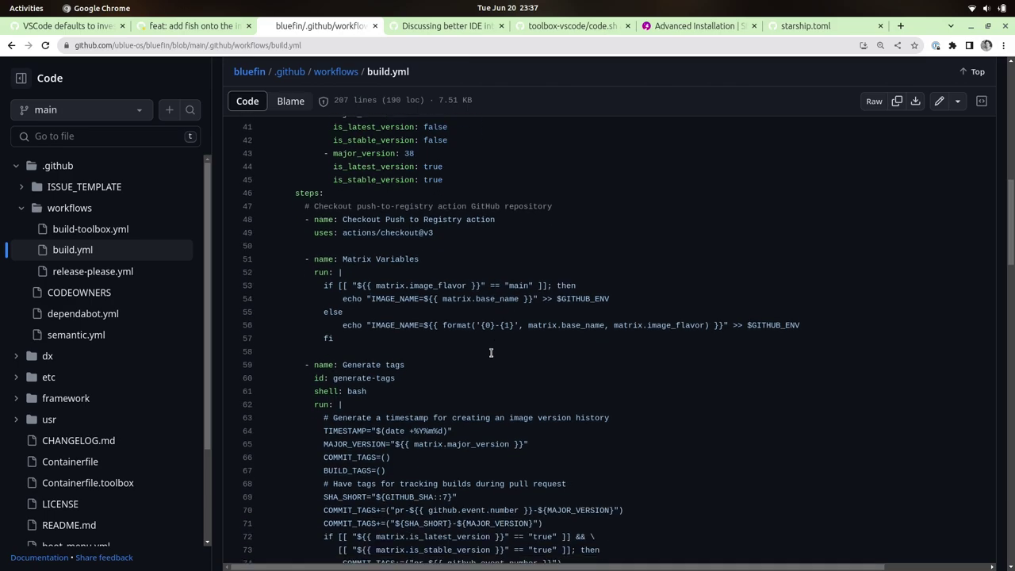
scroll(490, 352, down, 5)
scroll(481, 349, up, 2)
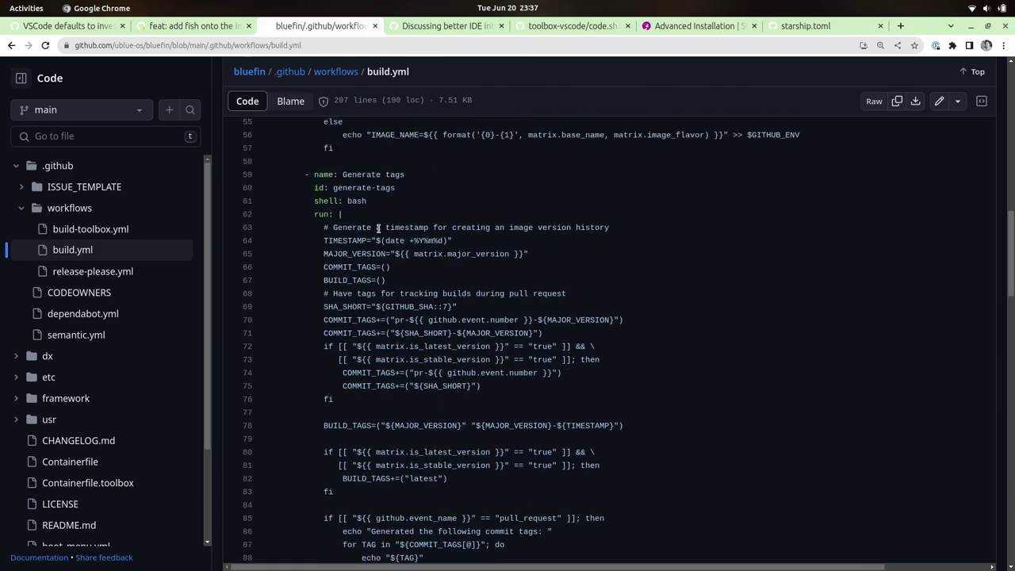
drag(322, 228, 839, 507)
scroll(803, 478, down, 2)
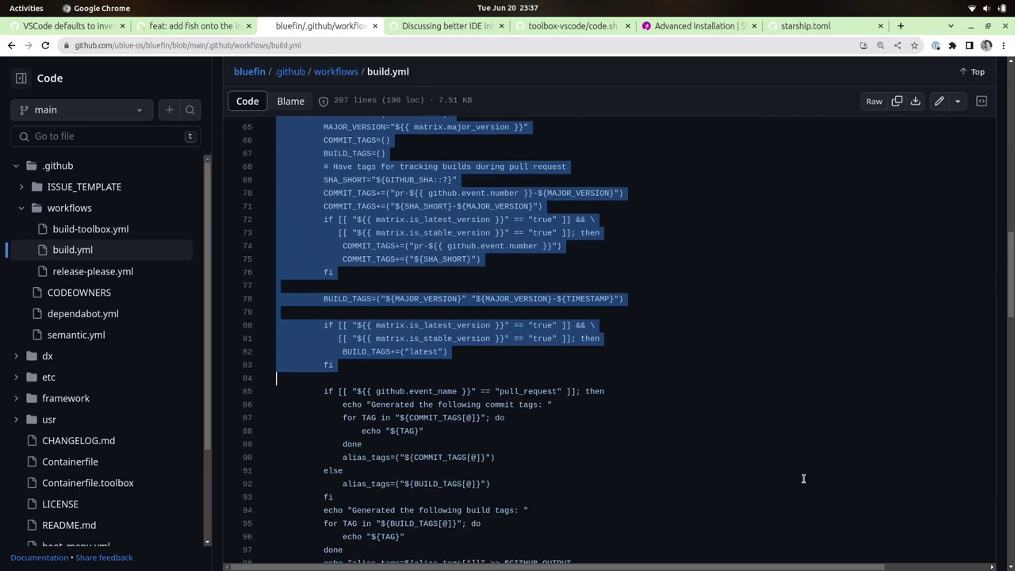
click(761, 444)
scroll(759, 445, down, 4)
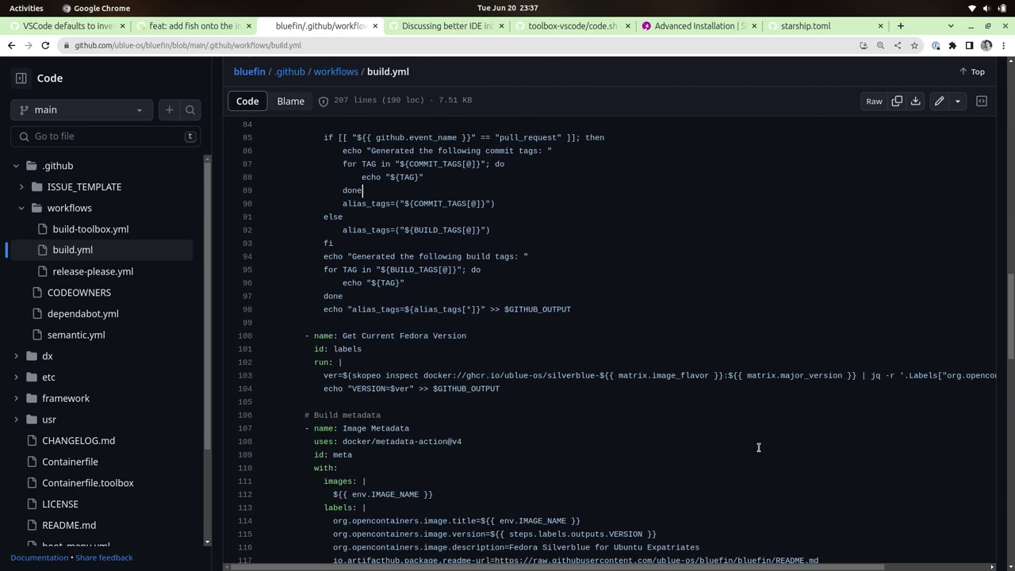
scroll(748, 442, down, 1)
scroll(325, 402, down, 2)
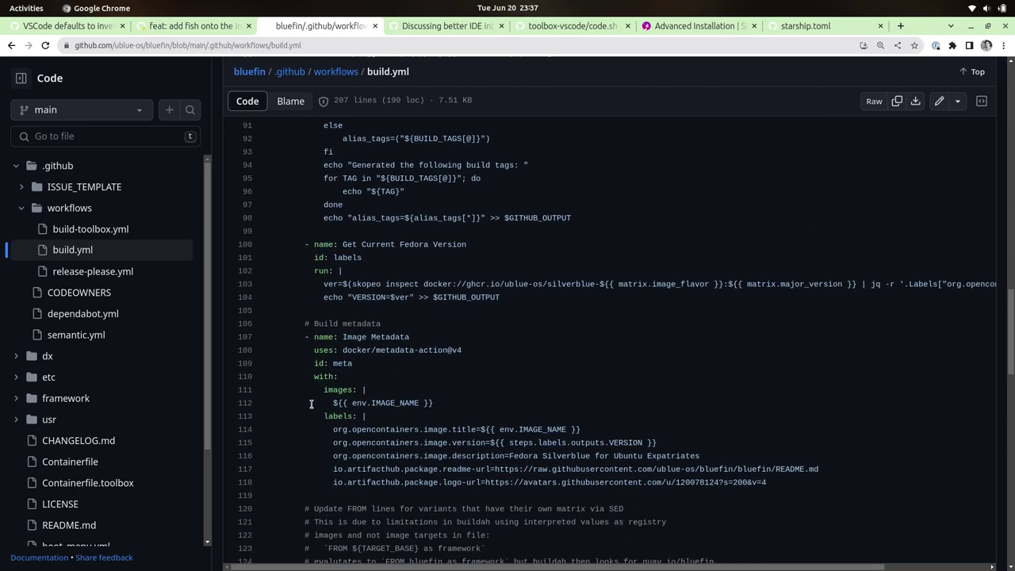
scroll(310, 404, down, 4)
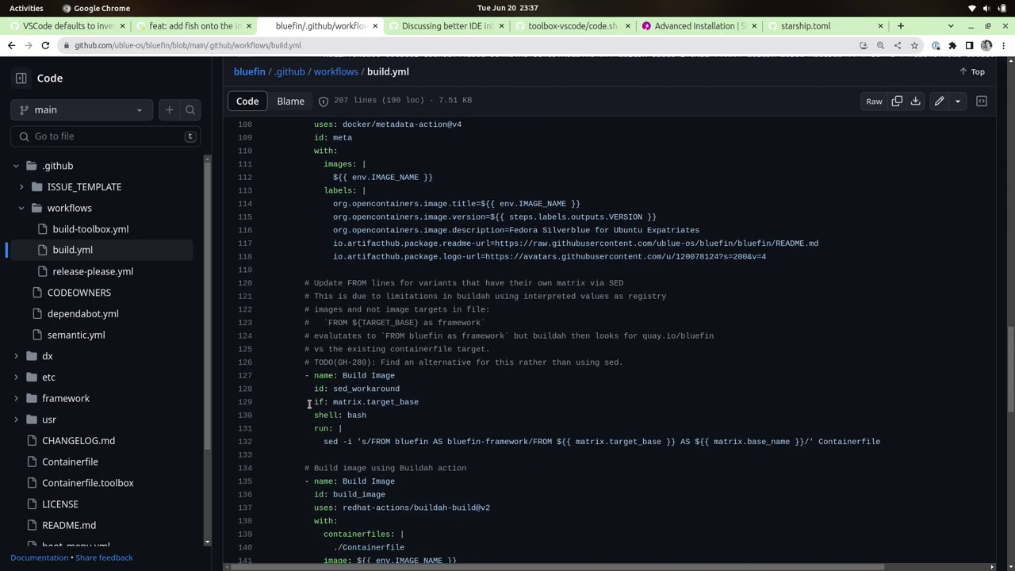
scroll(309, 404, down, 2)
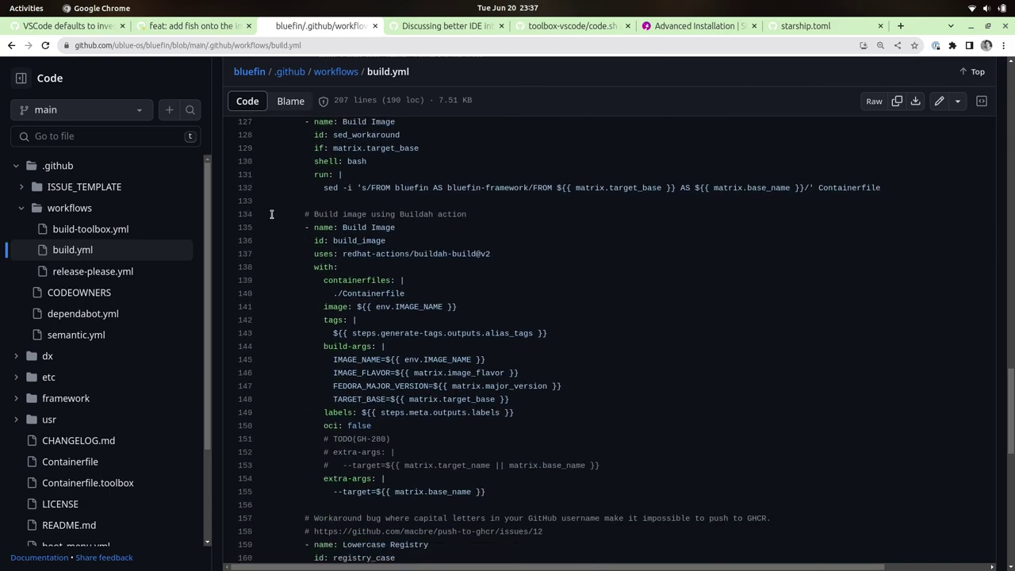
drag(309, 229, 566, 487)
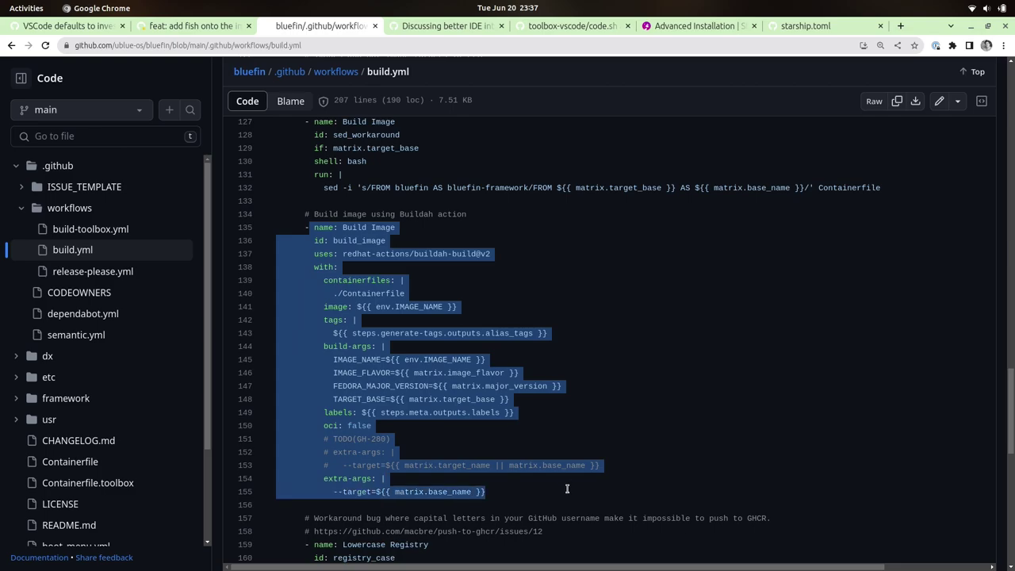
scroll(566, 482, down, 5)
scroll(547, 460, down, 2)
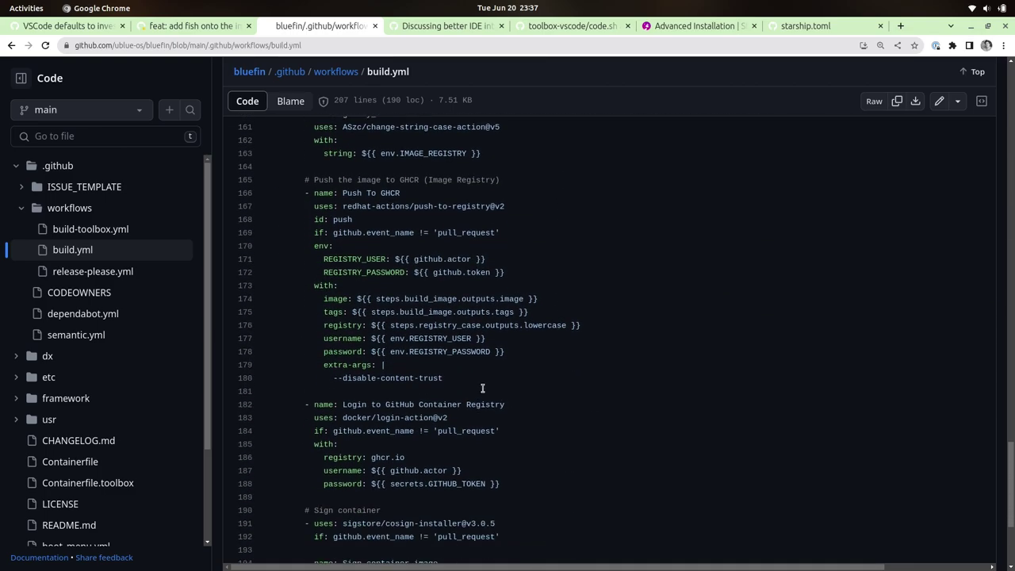
click(325, 285)
Return to PR #286, review its checks list, and open the nvidia bluefin-dx 37 build's details
click(167, 32)
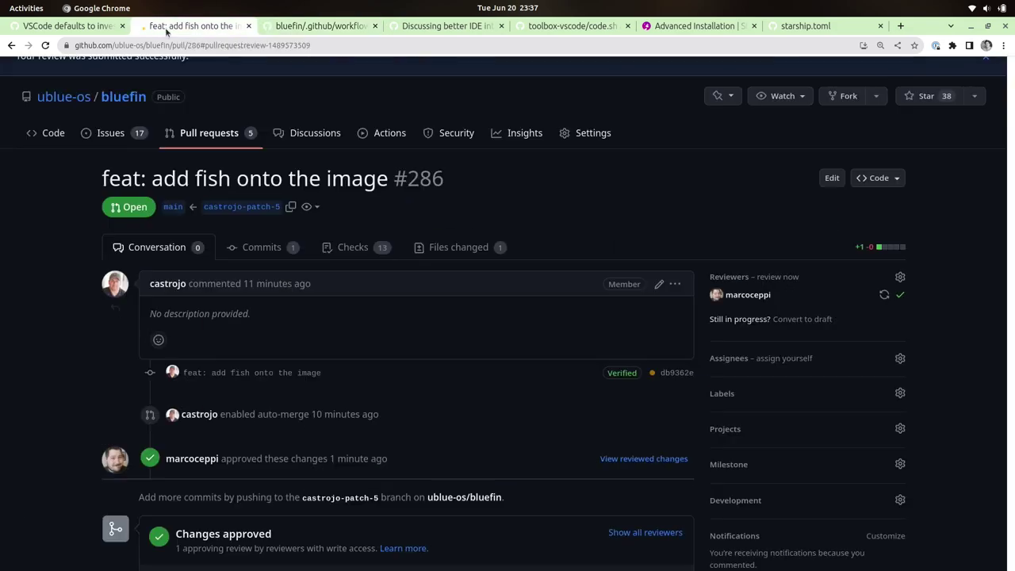
scroll(333, 438, down, 4)
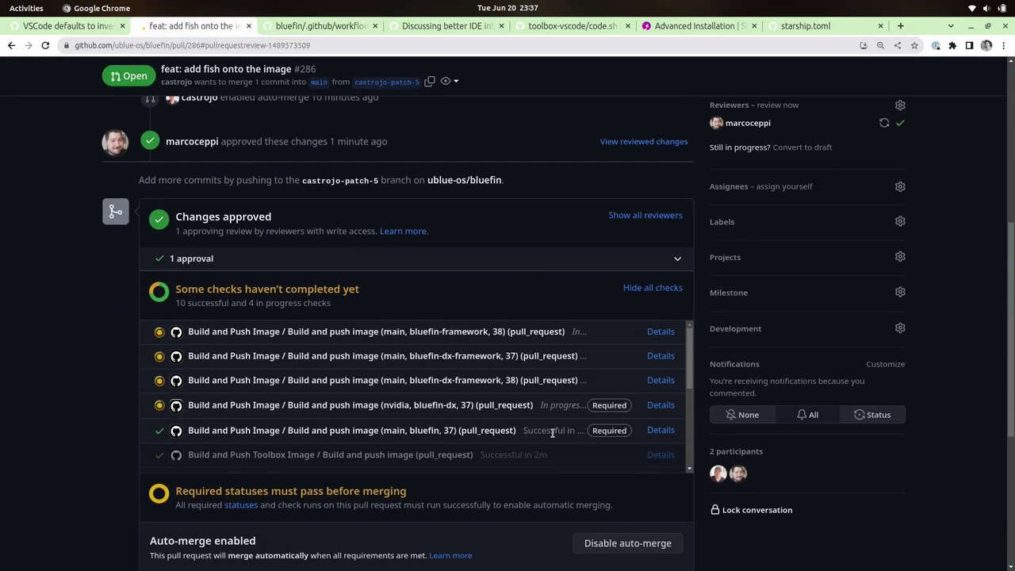
scroll(582, 421, up, 2)
scroll(211, 453, down, 4)
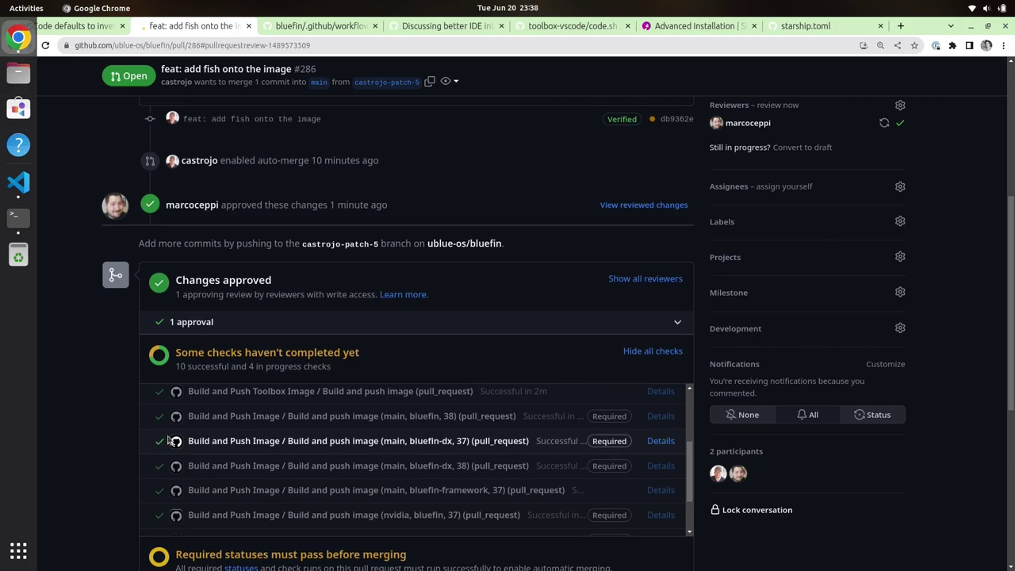
scroll(333, 476, down, 2)
scroll(388, 496, up, 2)
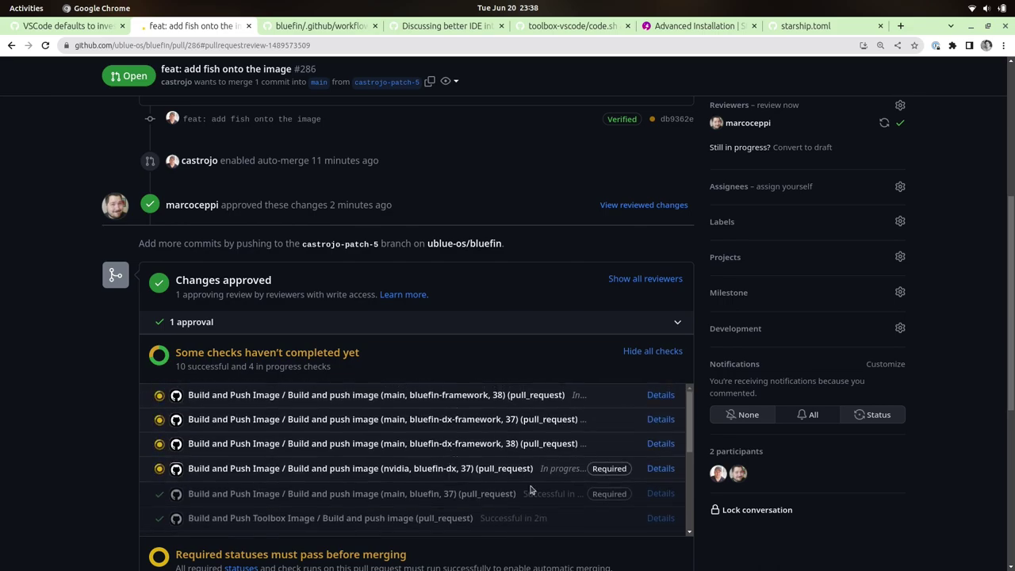
scroll(507, 475, down, 2)
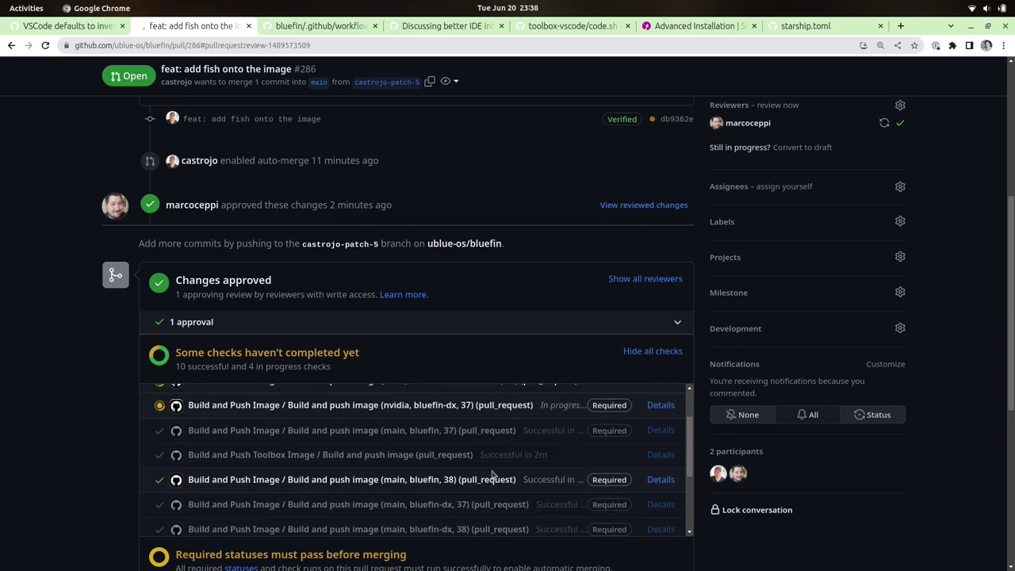
click(660, 405)
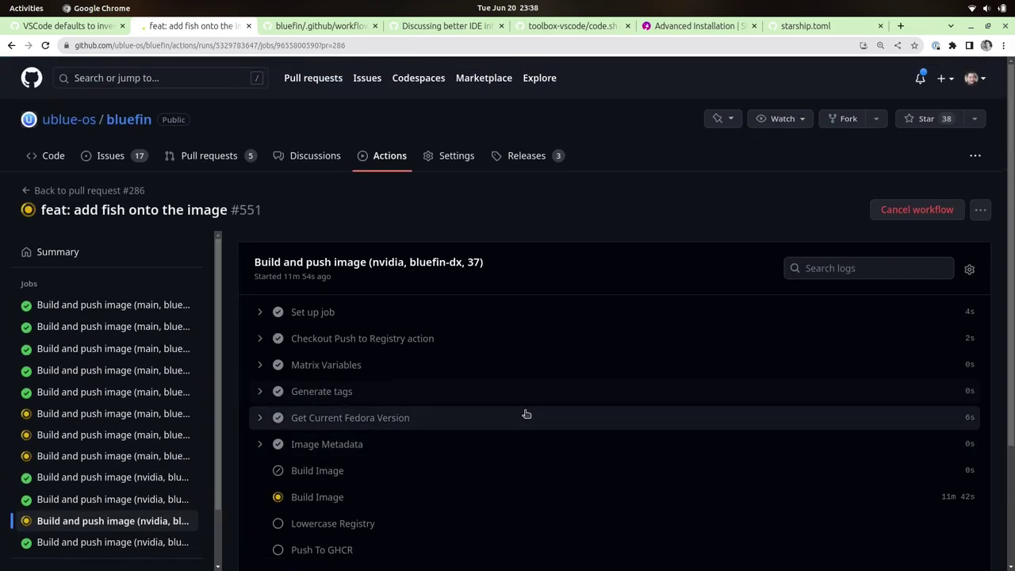
Expand the job's Build Image step and highlight the buildah build command on line 60
scroll(525, 410, down, 3)
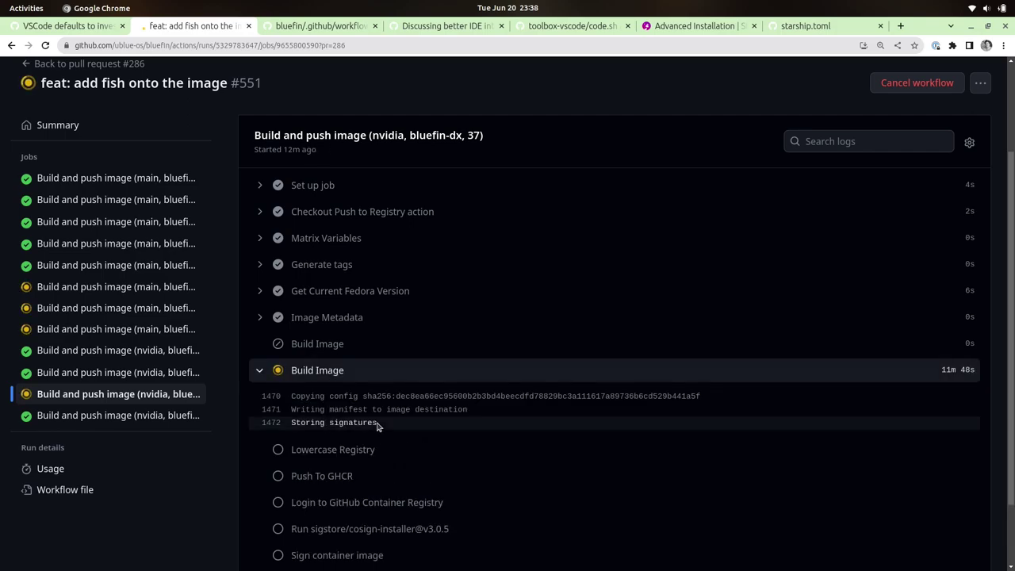
scroll(380, 424, down, 3)
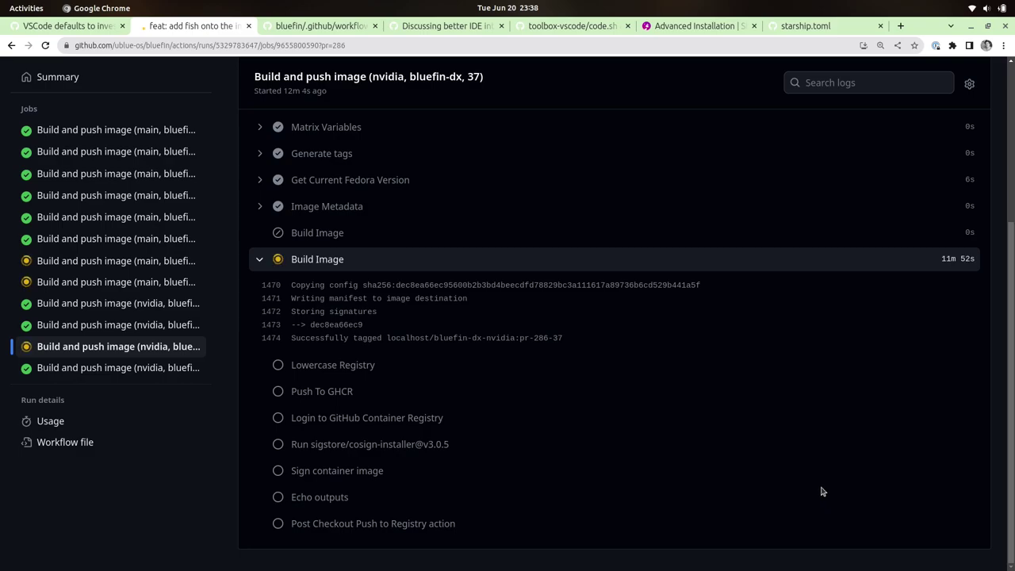
scroll(456, 344, up, 3)
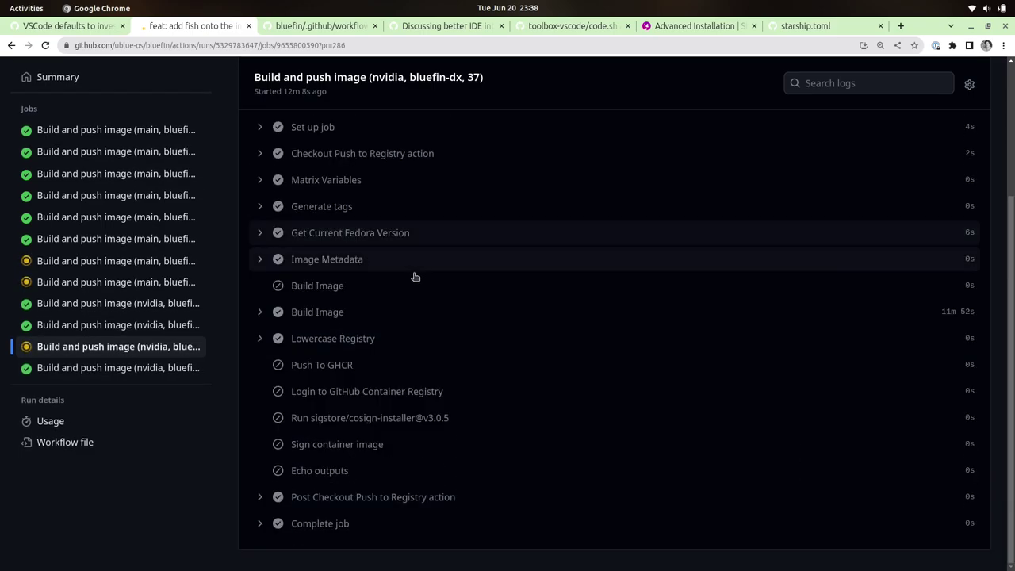
click(349, 319)
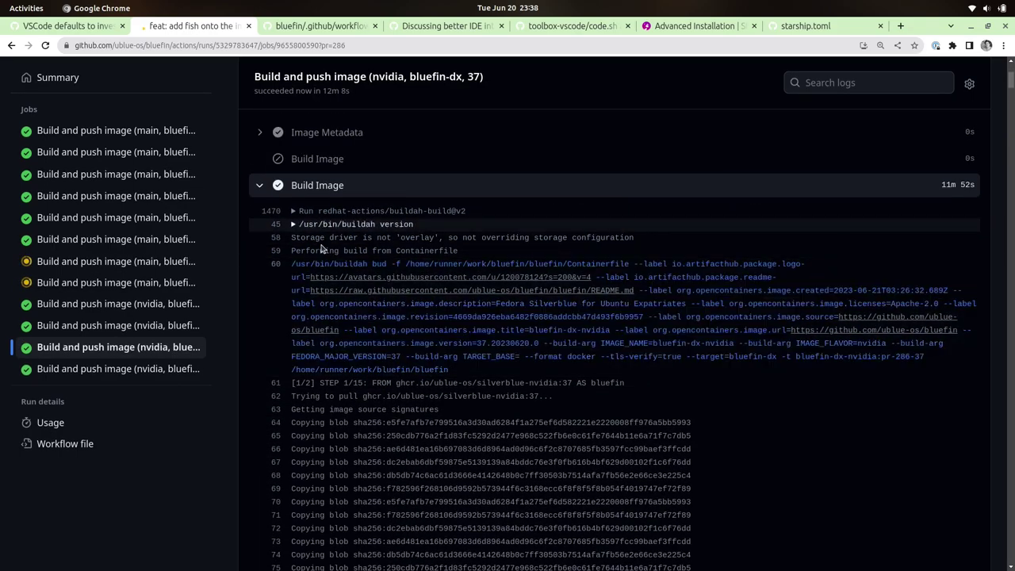
drag(334, 263, 703, 267)
click(635, 262)
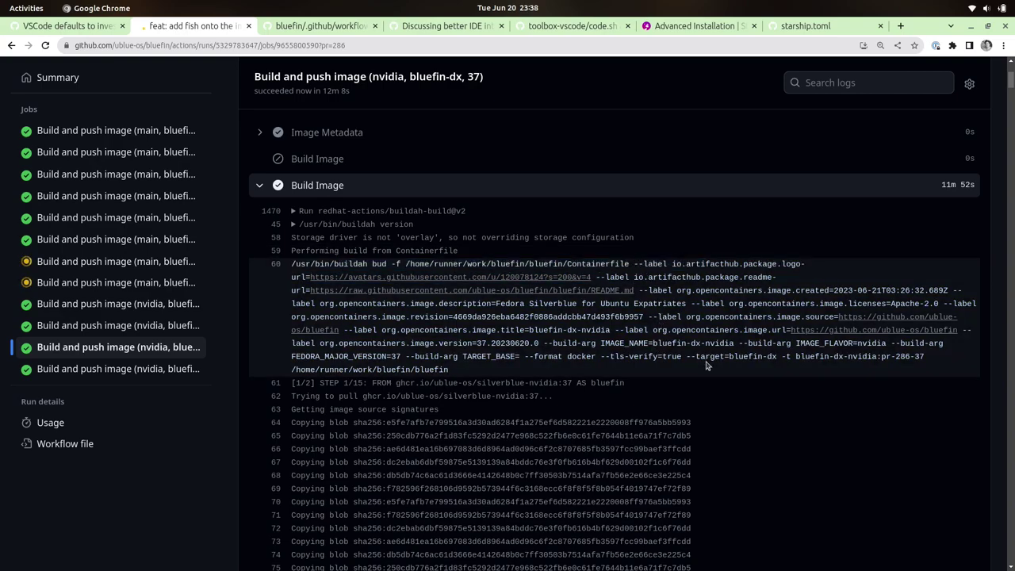
Scroll through the Build Image log output
scroll(705, 362, down, 5)
scroll(706, 364, up, 3)
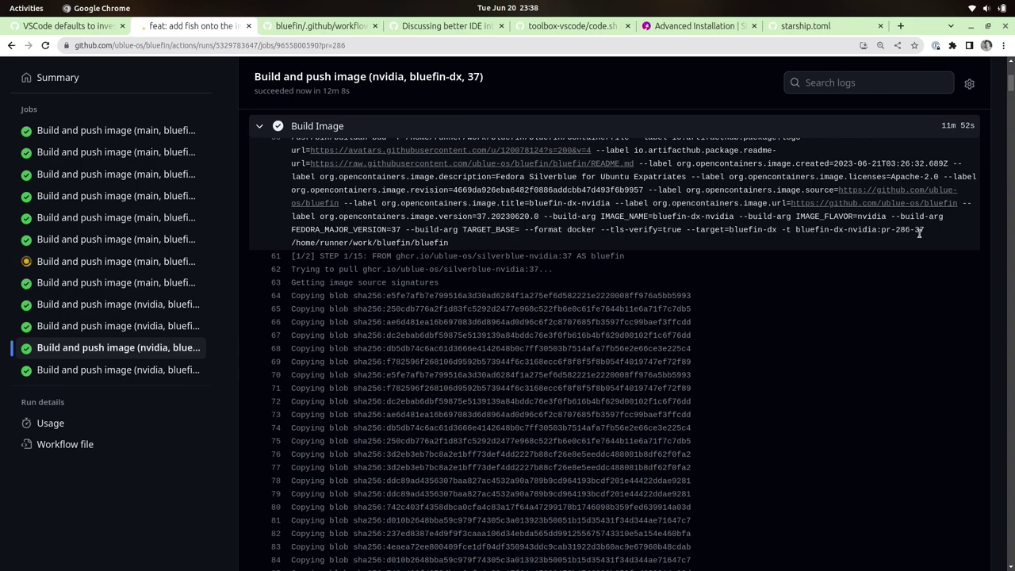
scroll(742, 325, down, 20)
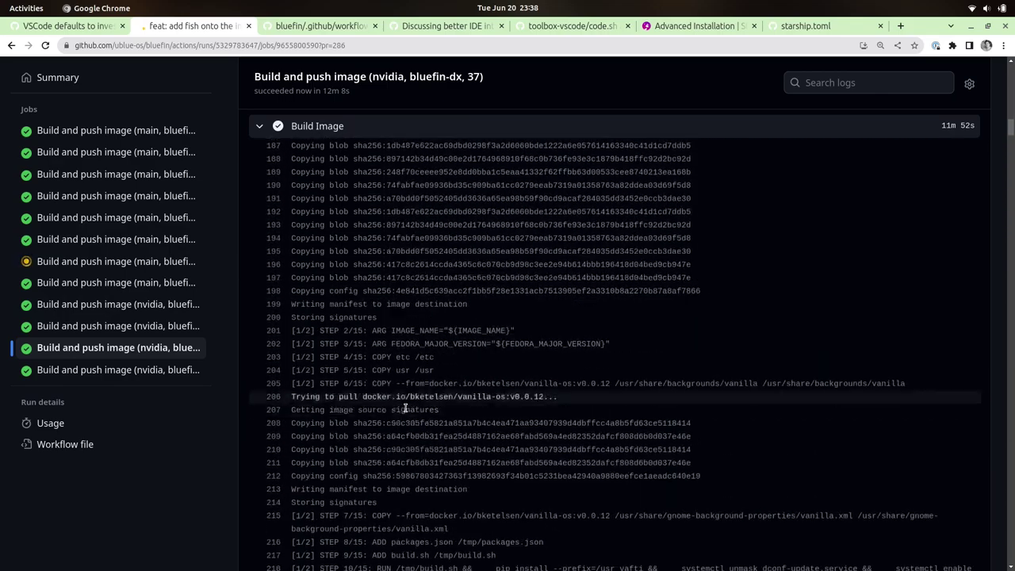
scroll(404, 407, down, 5)
scroll(438, 312, down, 12)
scroll(449, 443, down, 10)
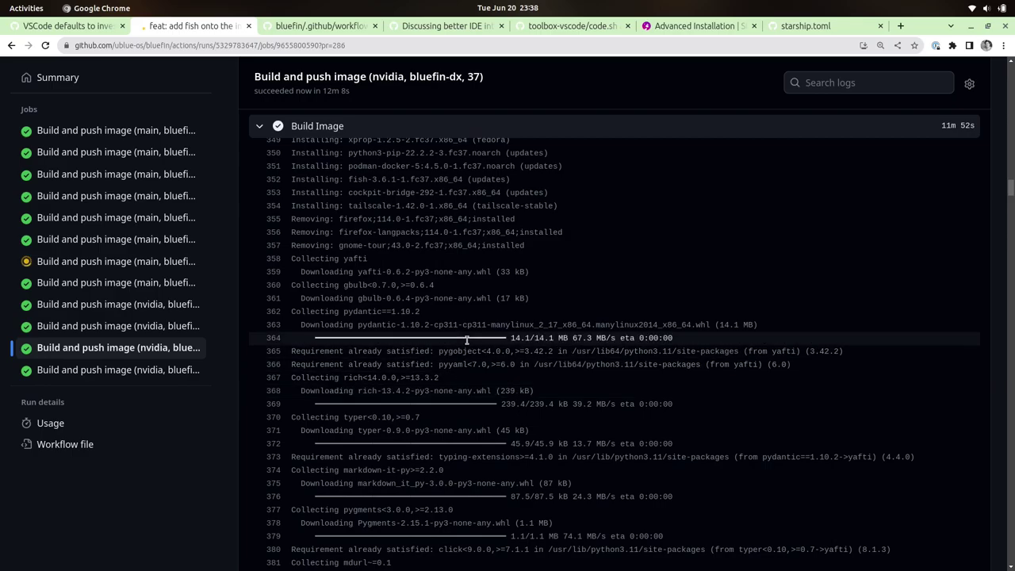
scroll(464, 337, down, 3)
scroll(457, 333, up, 2)
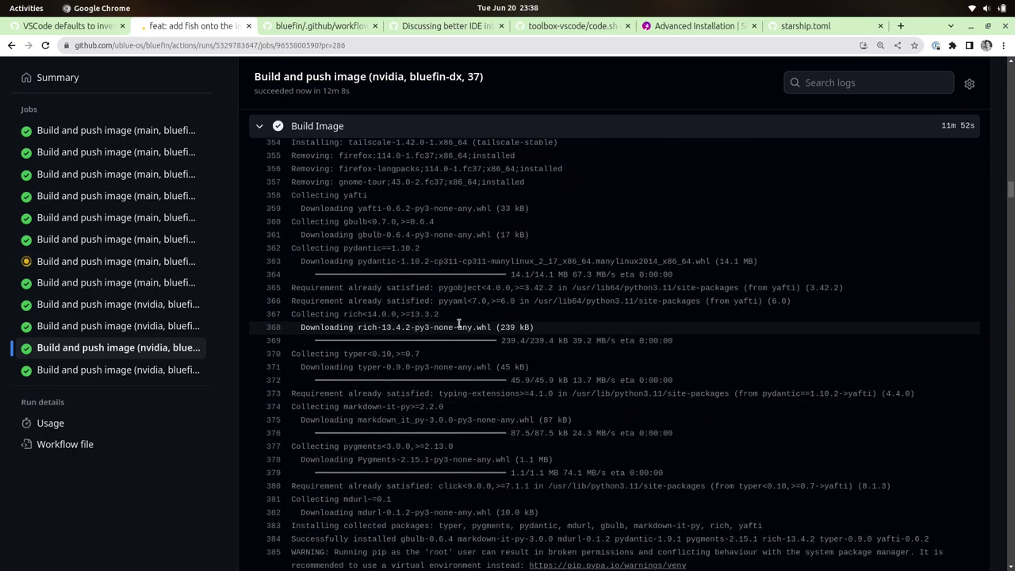
scroll(457, 334, up, 2)
drag(292, 321, 408, 335)
scroll(464, 340, down, 12)
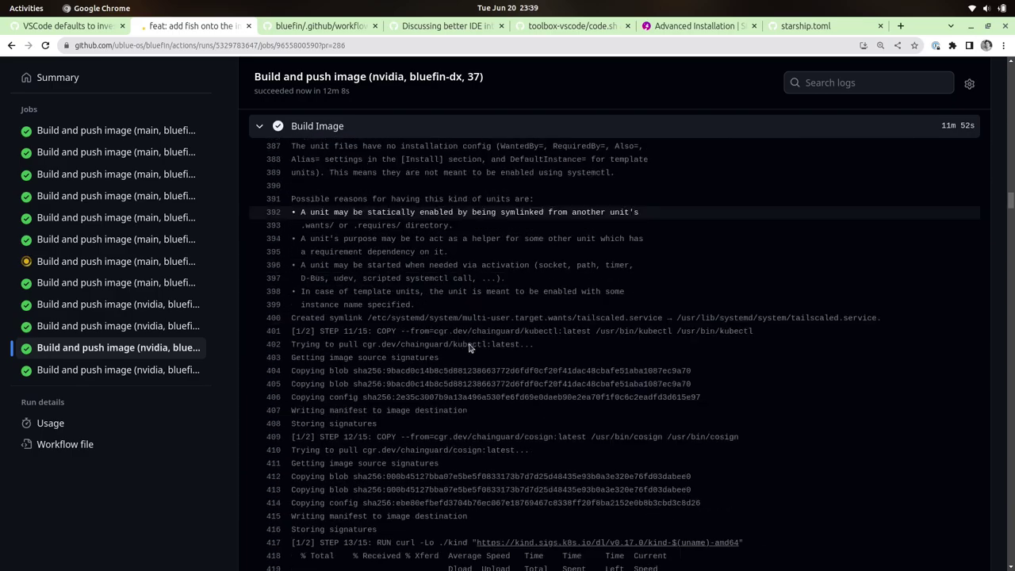
scroll(468, 343, up, 5)
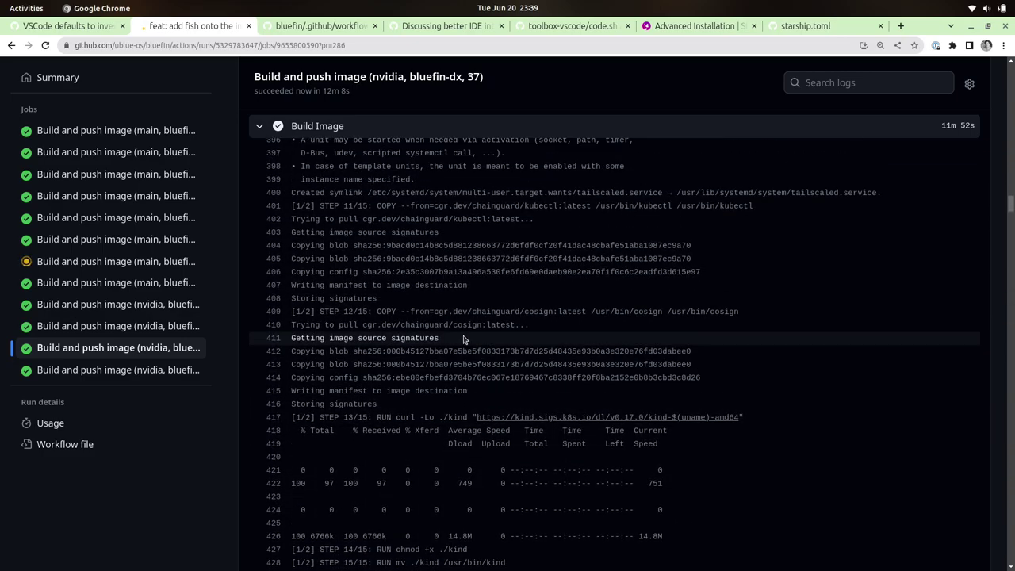
Search the job log for 'fish' to find where it gets installed
key(ctrl+f)
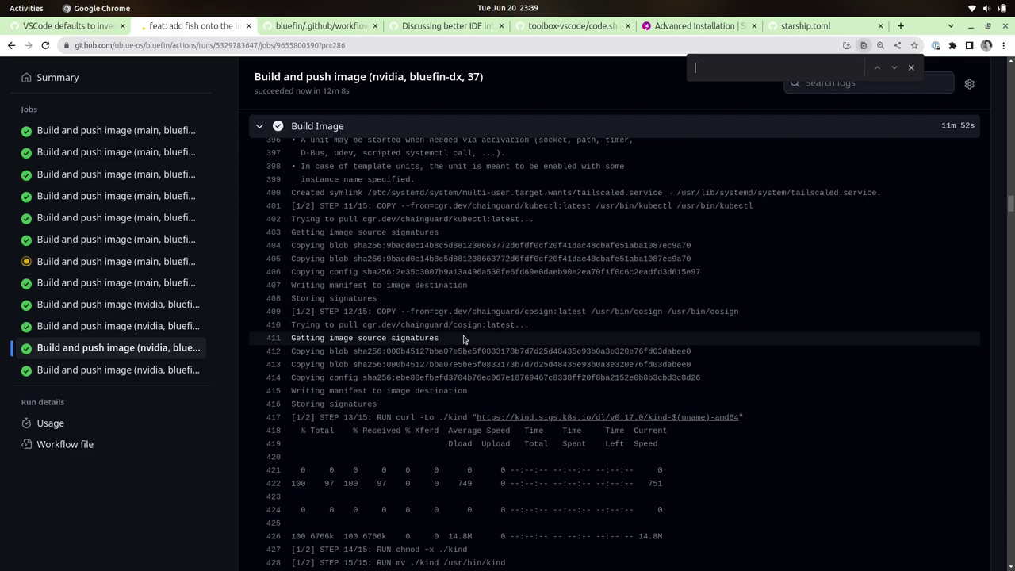
text(fish)
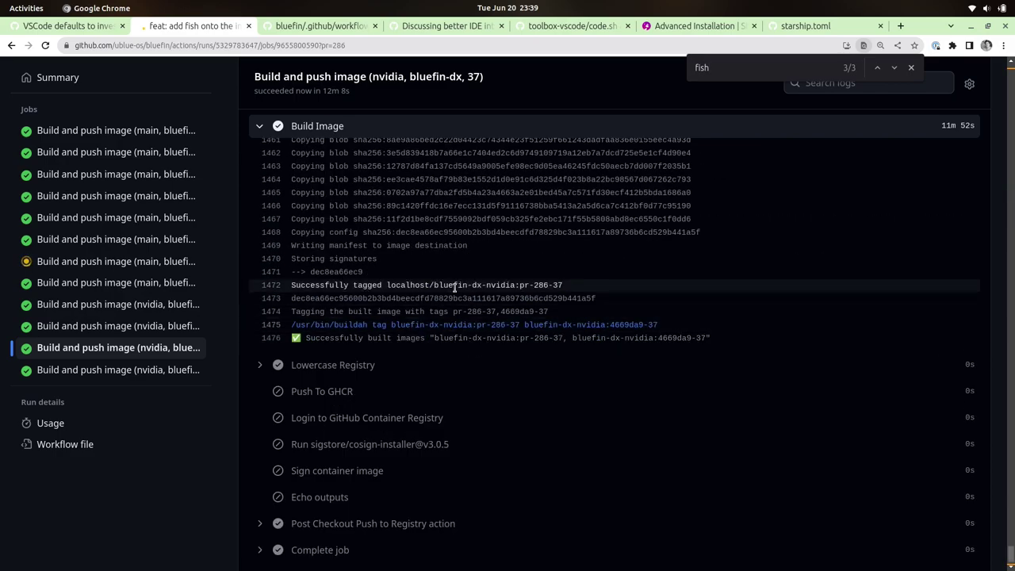
scroll(681, 238, up, 1)
click(834, 87)
click(833, 90)
text(fish)
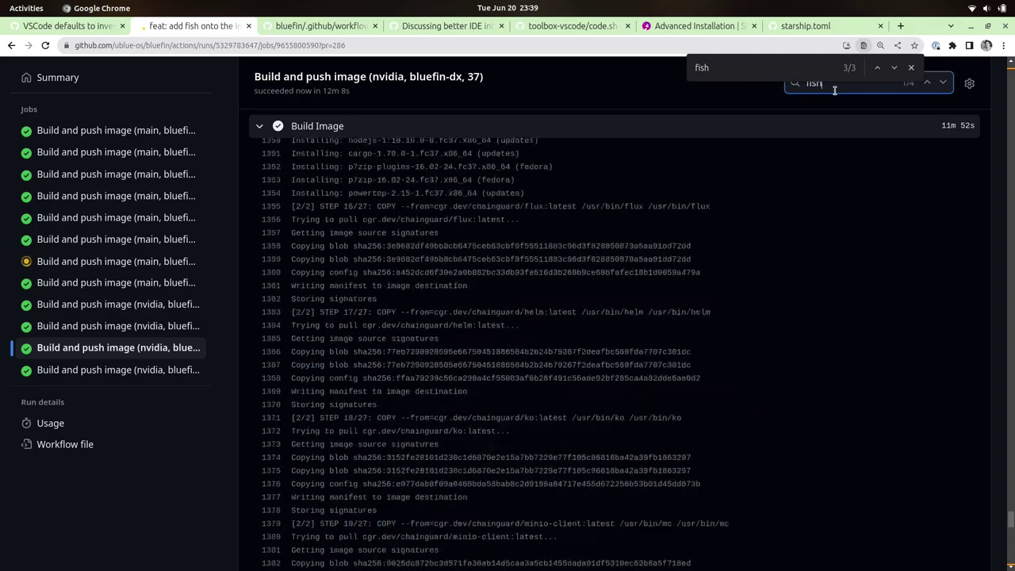
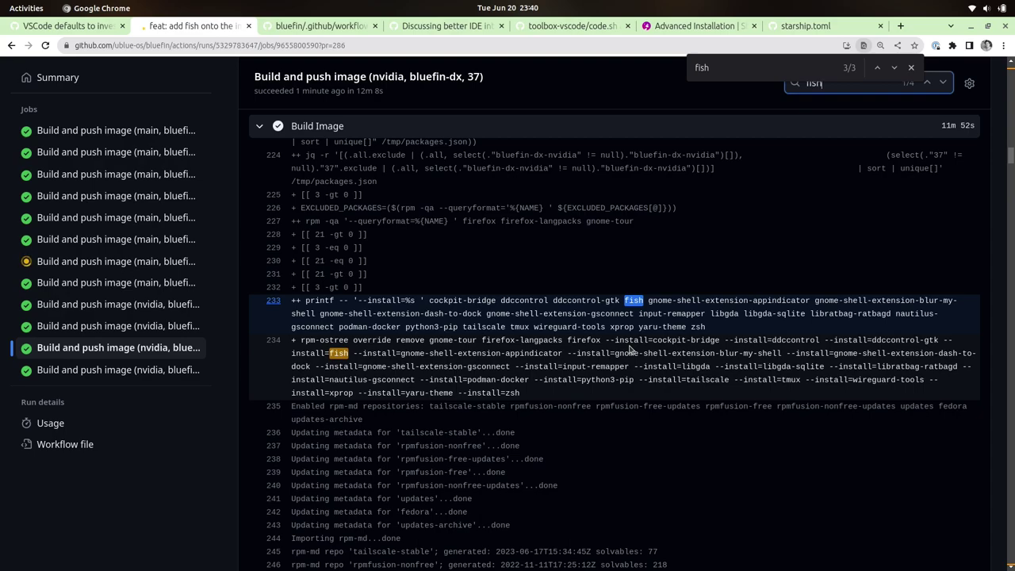
Change the address from the bluefin build log to the ublue-os/nvidia repository page
scroll(555, 340, up, 5)
scroll(190, 283, up, 10)
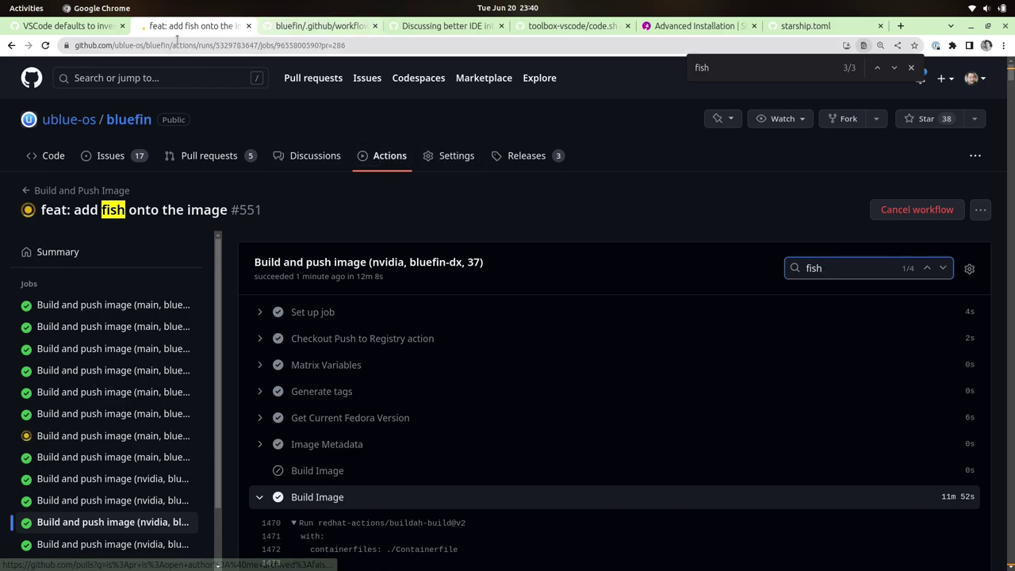
drag(171, 45, 520, 170)
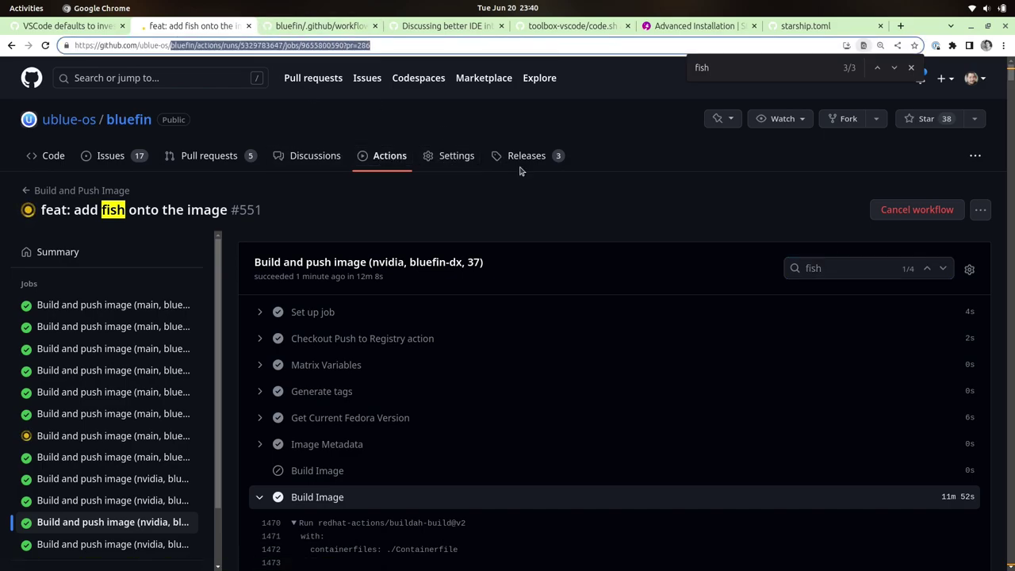
text(nvidia)
key(Return)
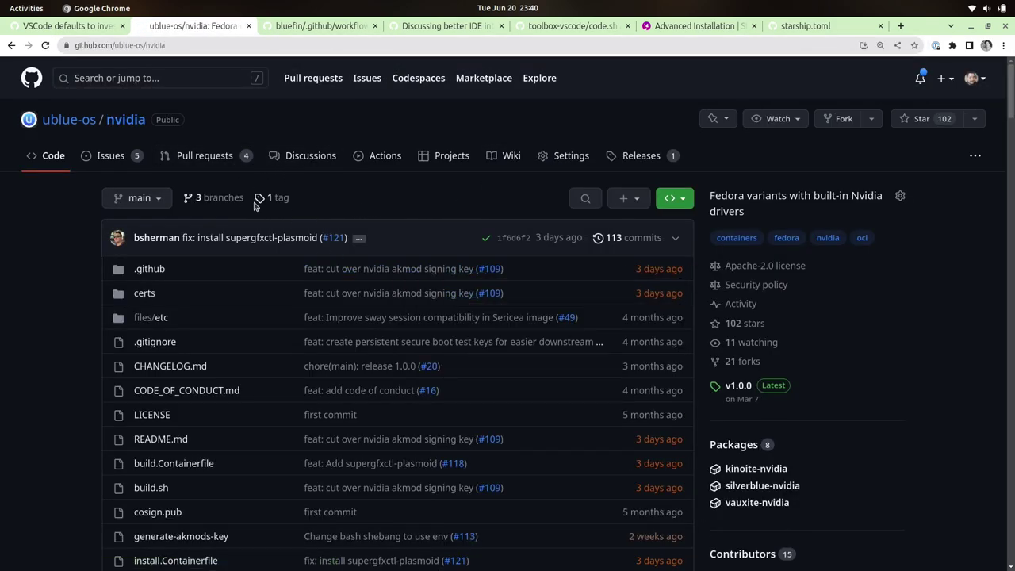
In nvidia's Actions, inspect failed run #456 (Enable driver builds for v535) and its kinoite job log
click(393, 158)
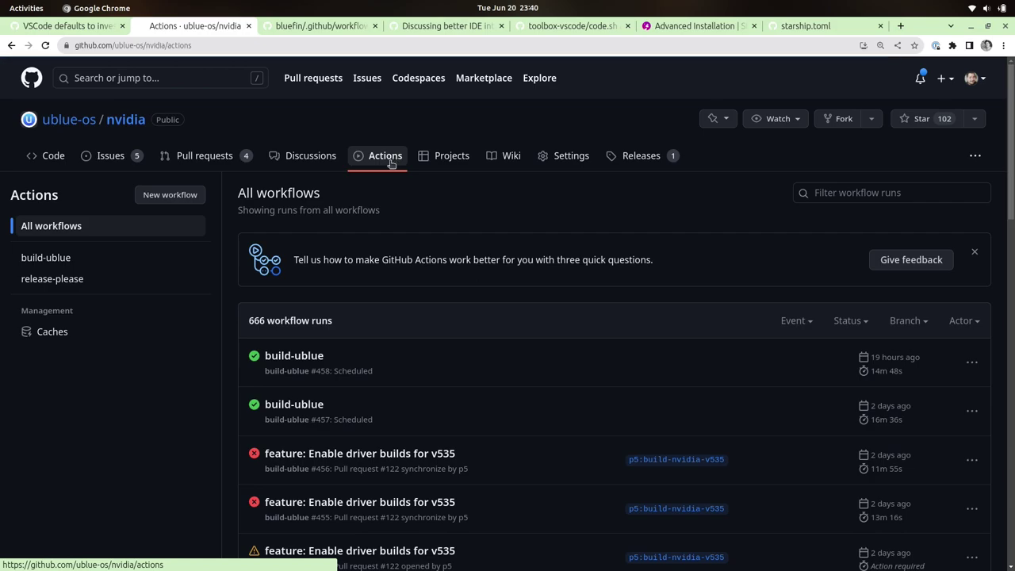
scroll(301, 356, down, 5)
scroll(299, 351, up, 5)
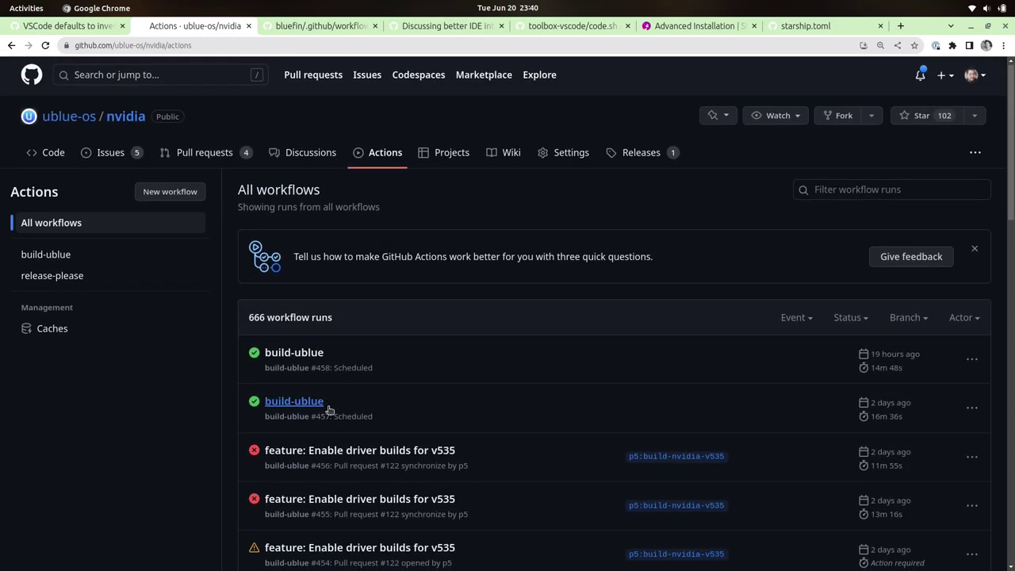
click(336, 451)
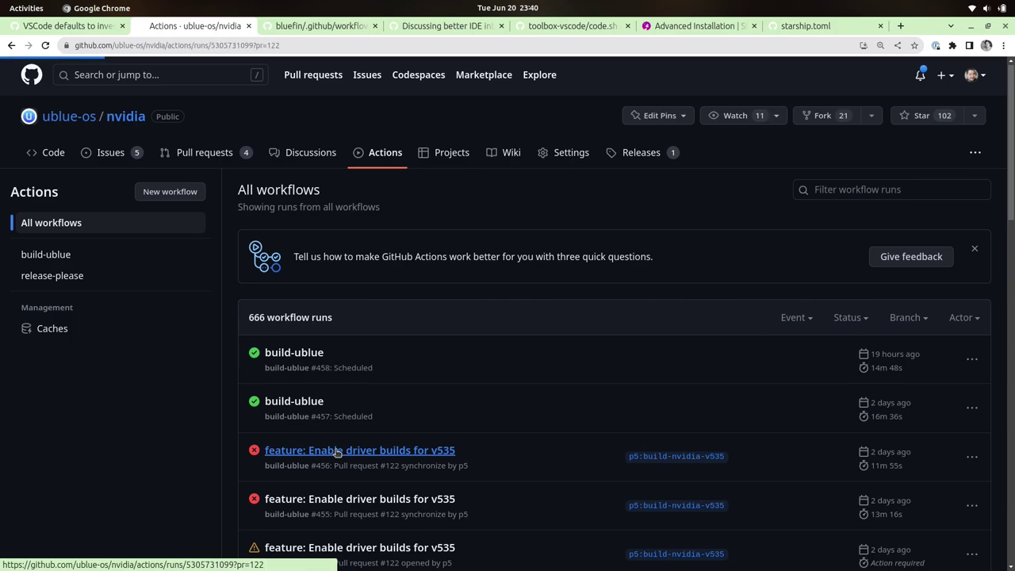
scroll(163, 428, down, 2)
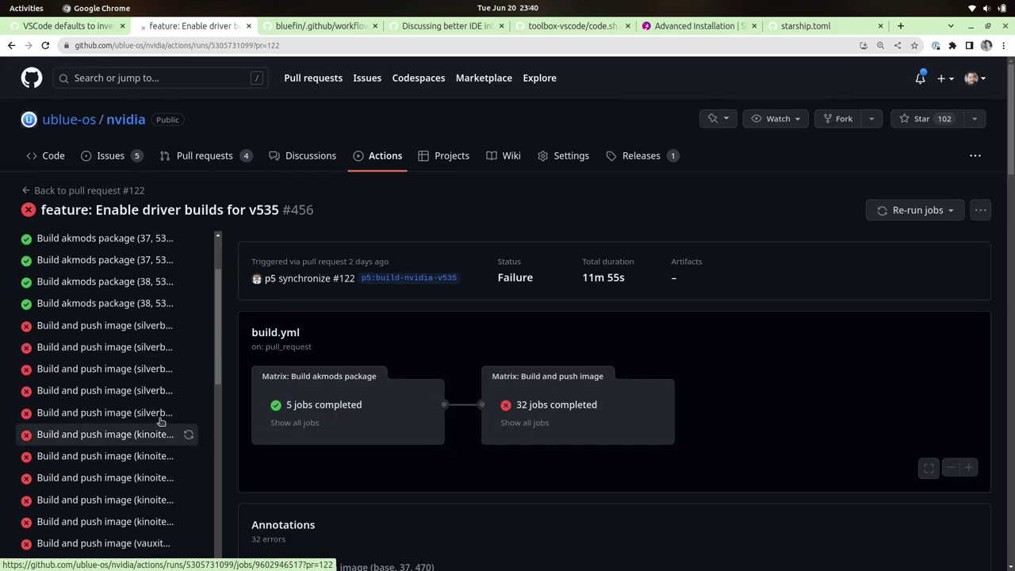
scroll(123, 347, down, 8)
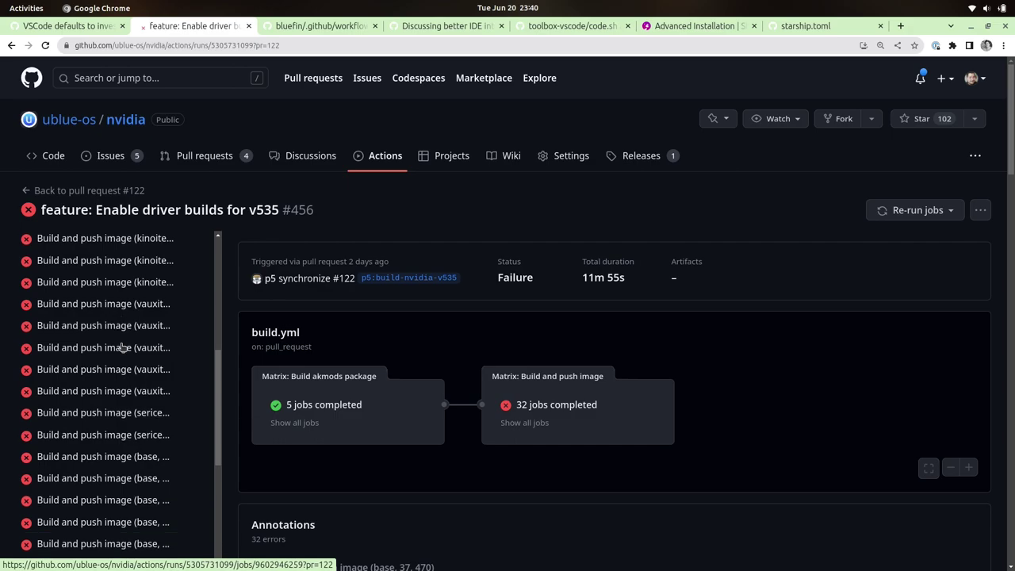
scroll(121, 340, up, 5)
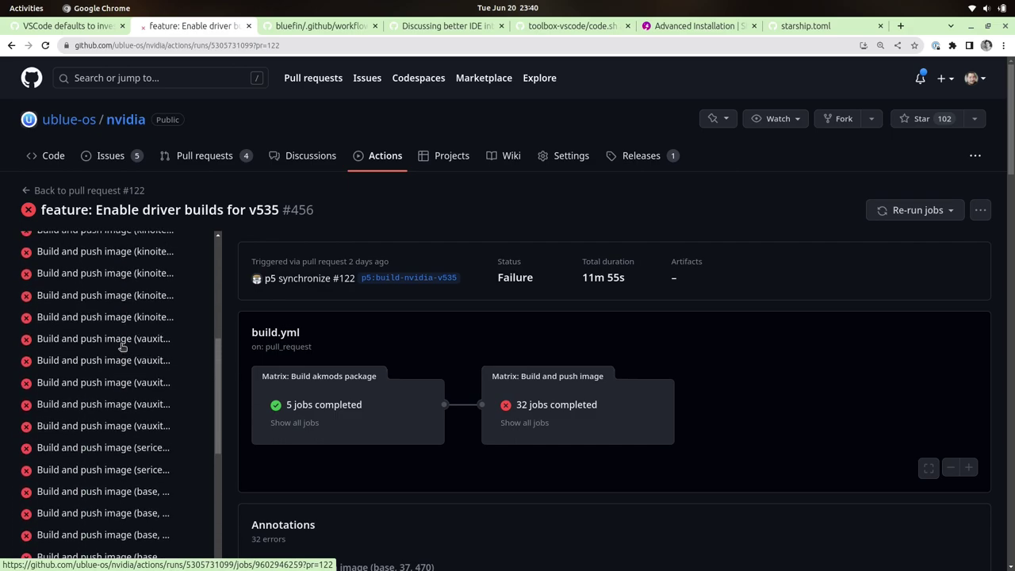
click(103, 305)
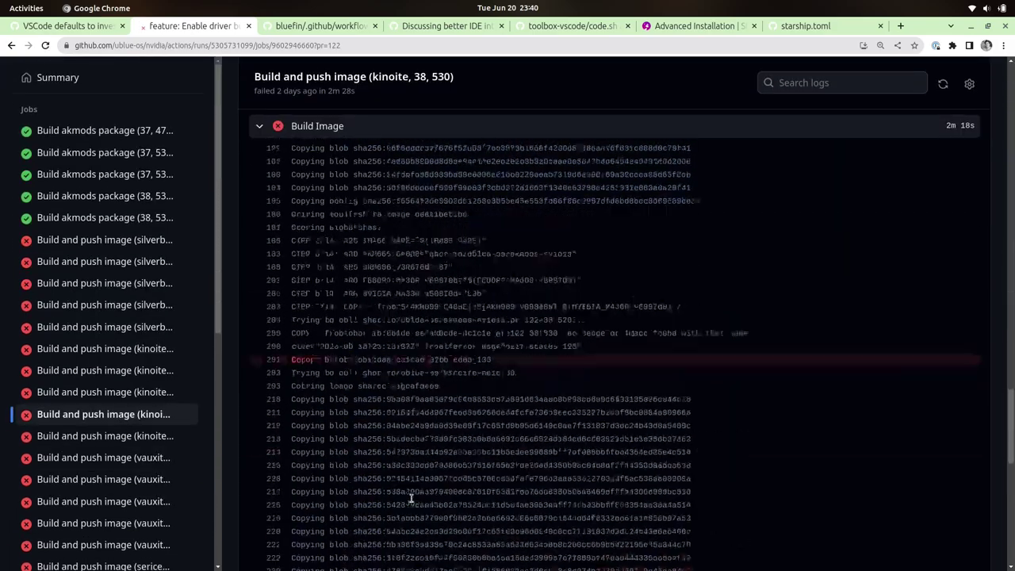
scroll(434, 409, down, 5)
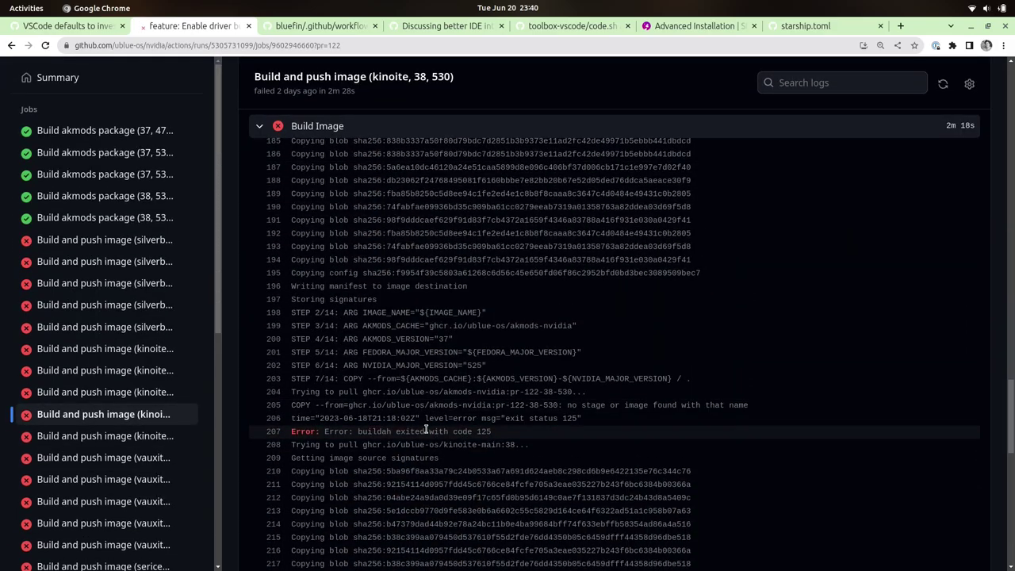
scroll(433, 409, up, 15)
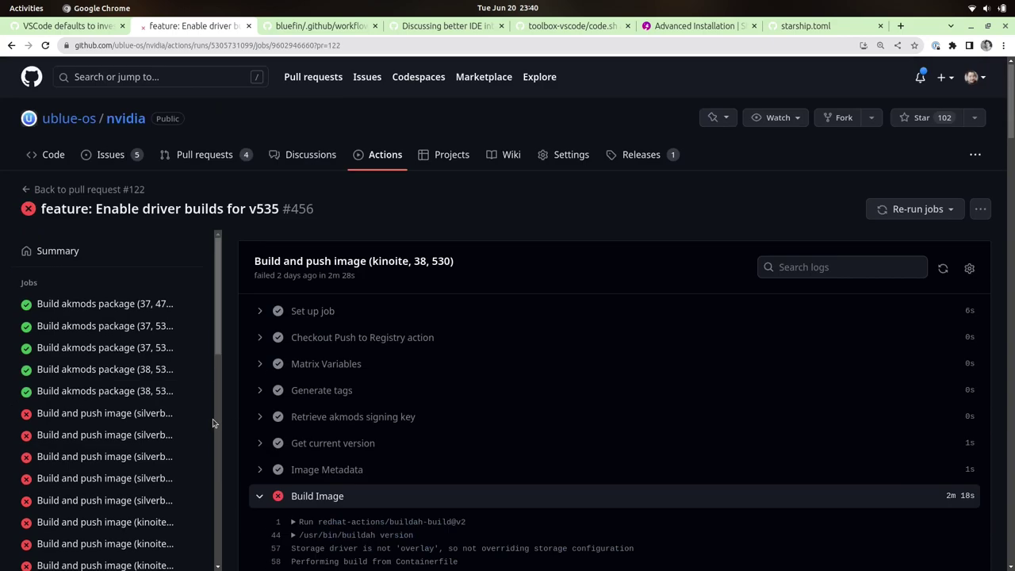
Return to the workflow runs list and open the failed build-ublue run #446
click(381, 156)
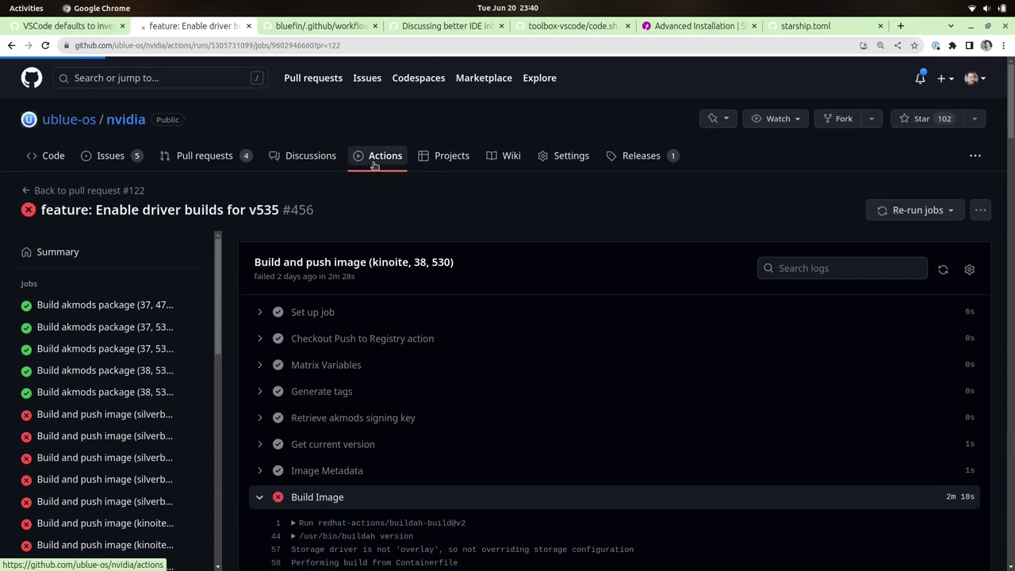
scroll(333, 476, down, 7)
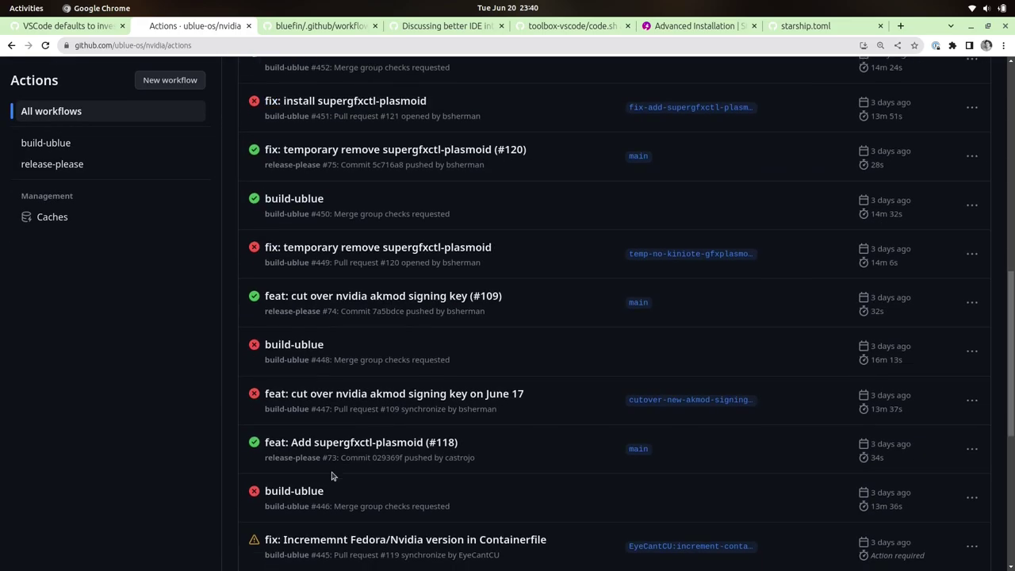
scroll(331, 476, down, 1)
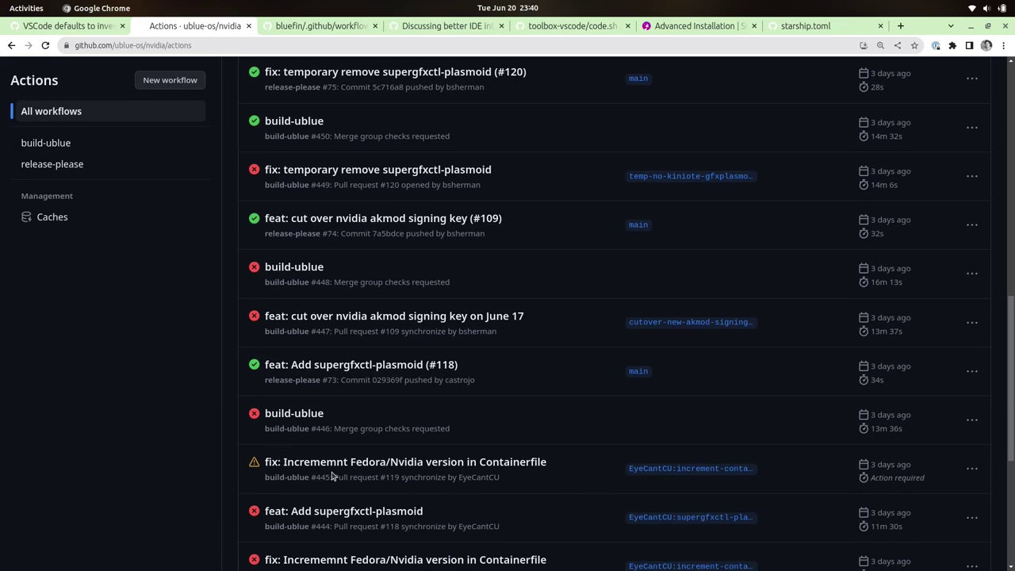
click(305, 415)
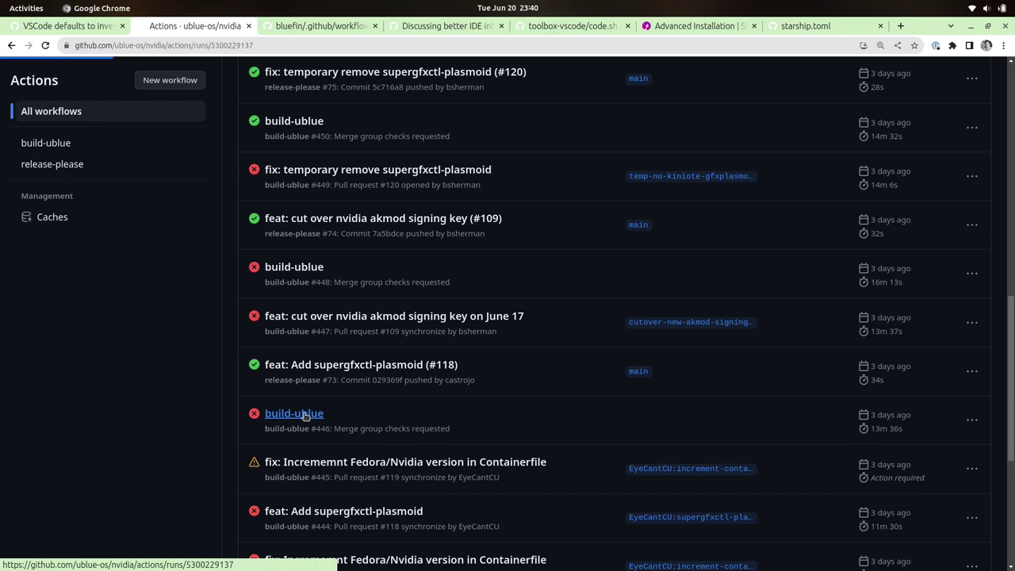
scroll(176, 341, down, 2)
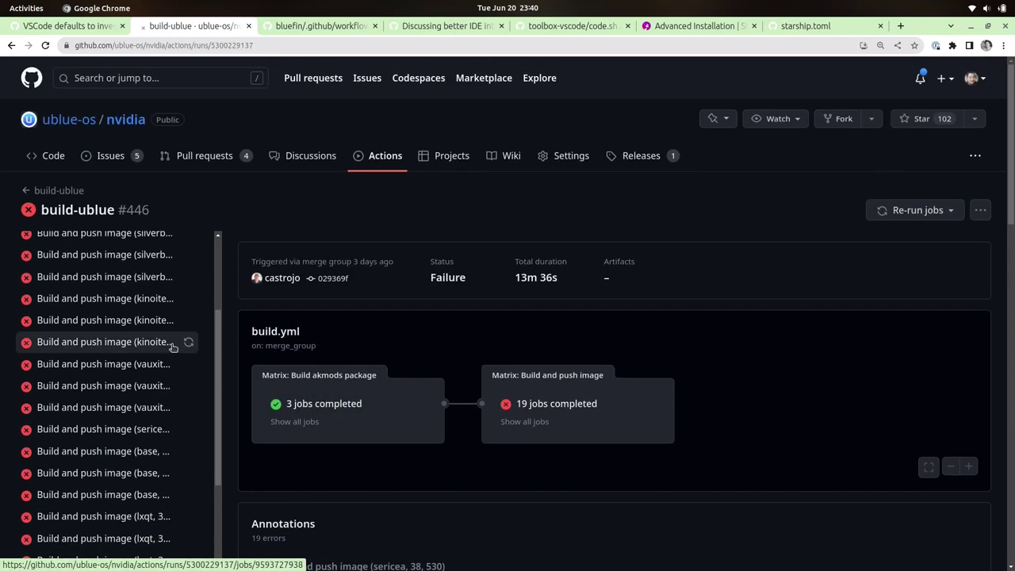
Read the file-conflict error in the vauxite 37 build log, then switch over to VS Code
click(189, 362)
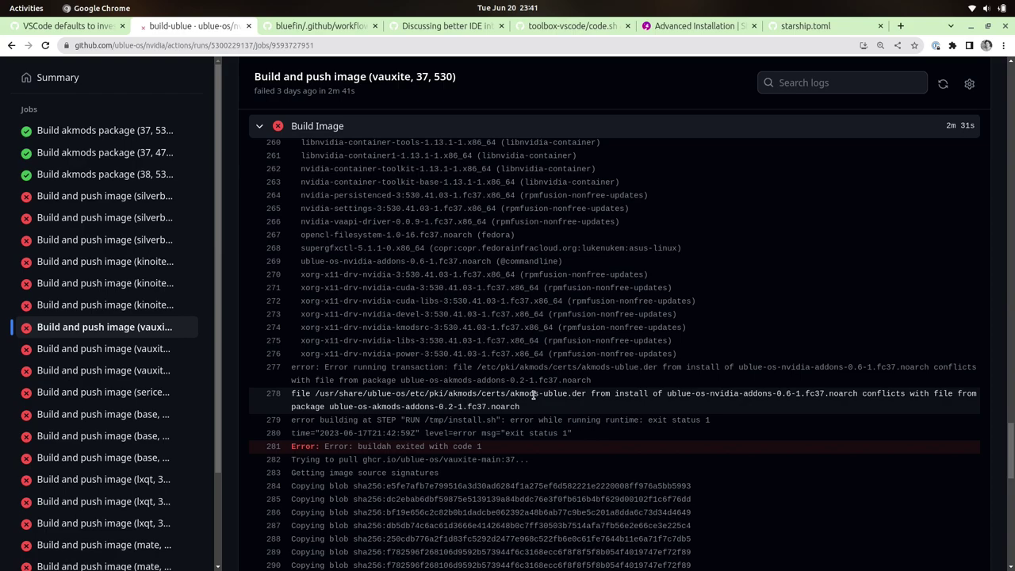
scroll(534, 394, down, 1)
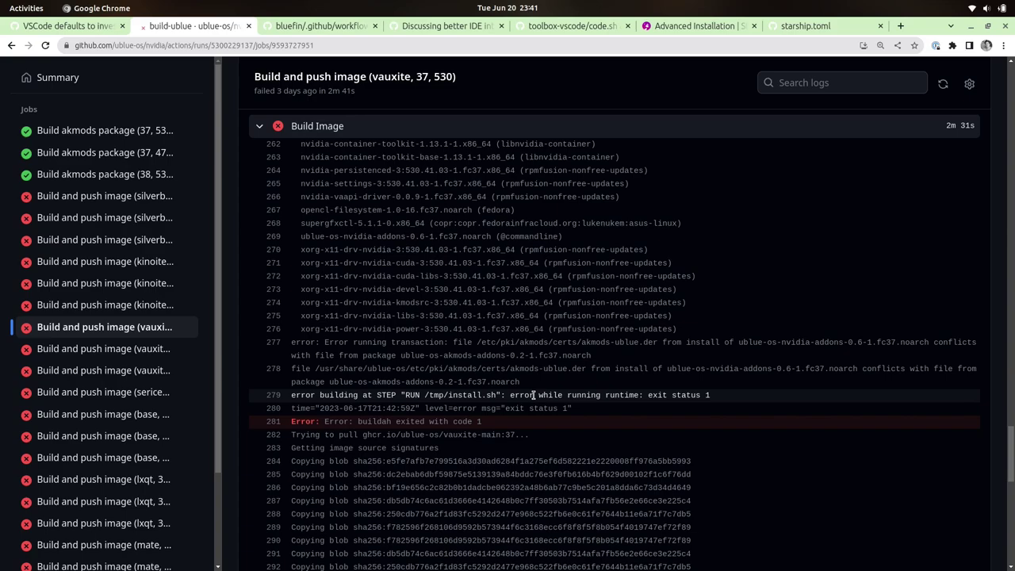
scroll(534, 394, up, 1)
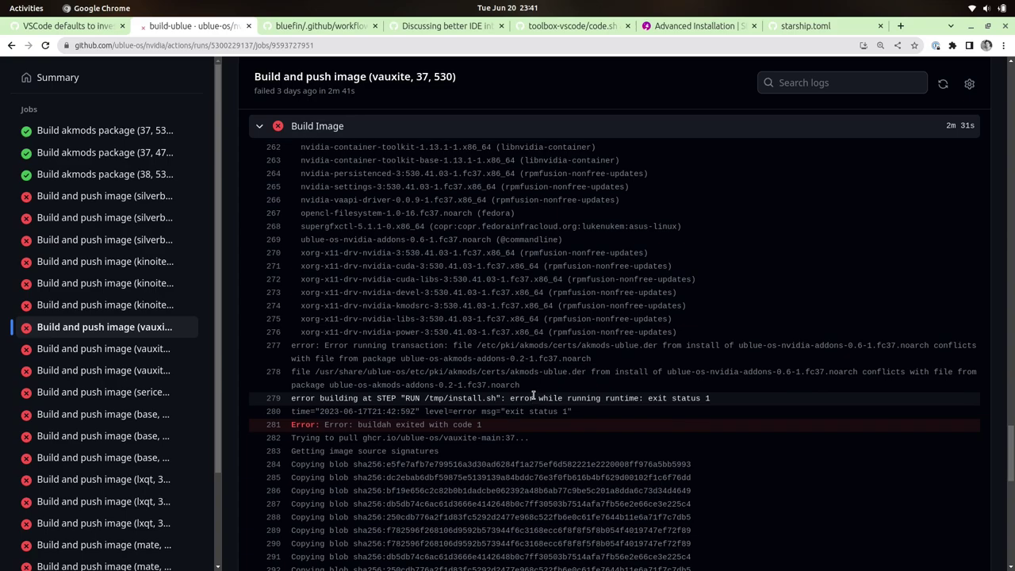
scroll(436, 356, up, 15)
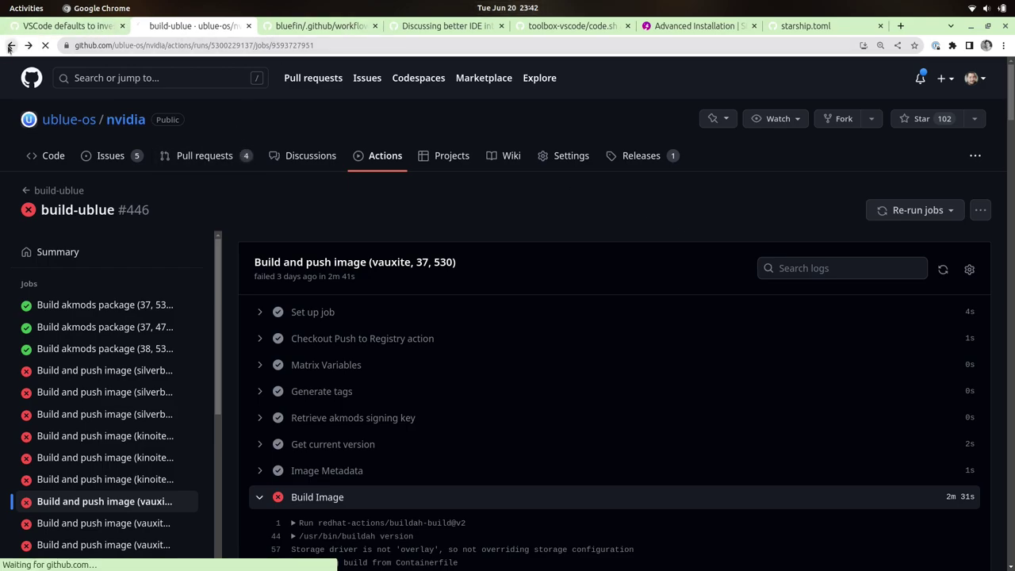
key(ctrl+alt+Left)
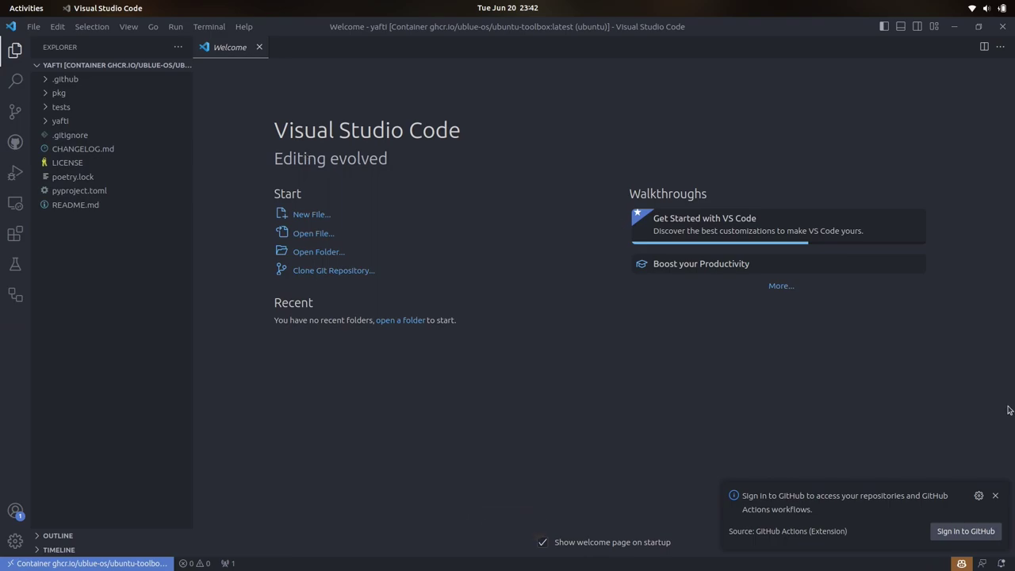
Sign the GitHub Actions extension in, always letting vscode.dev links open via xdg-open
click(959, 528)
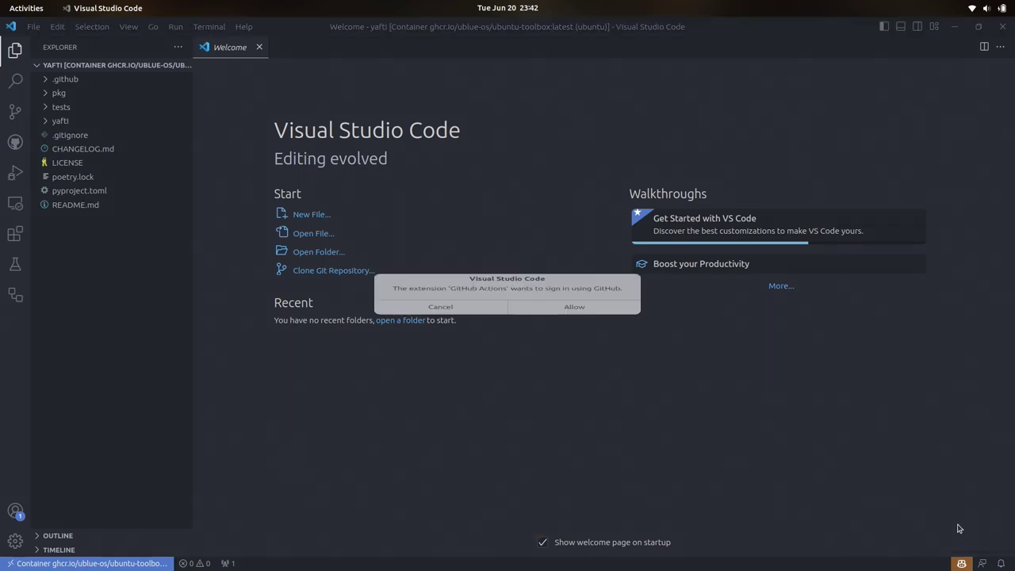
click(549, 315)
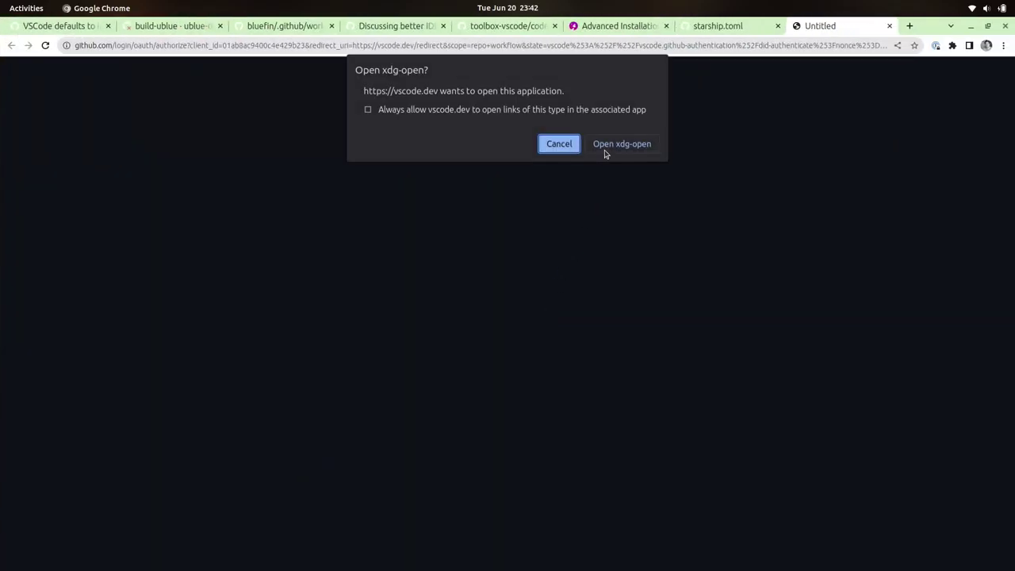
click(610, 111)
click(617, 144)
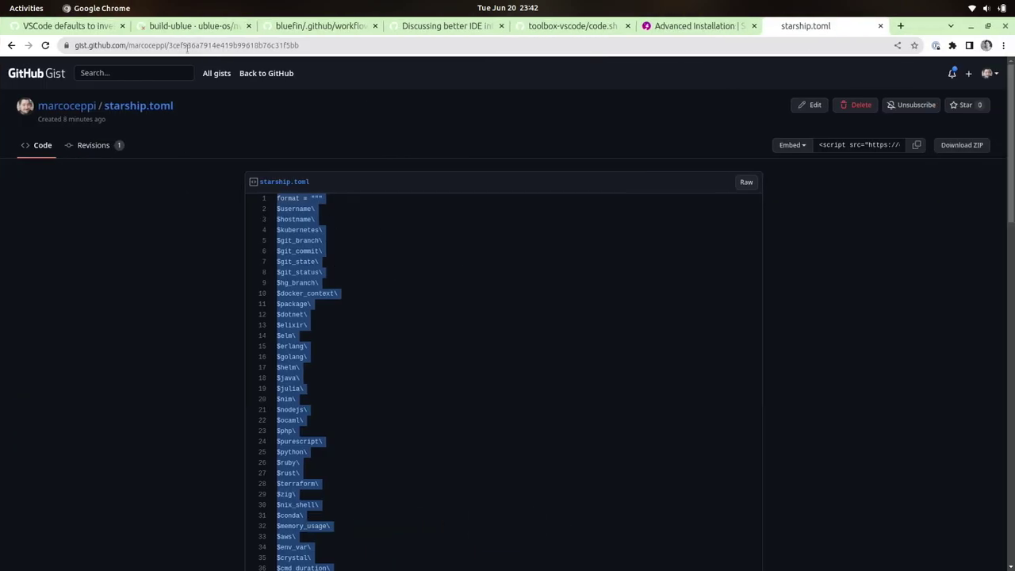
Go back through the browser history to pull request #286's conversation
click(146, 26)
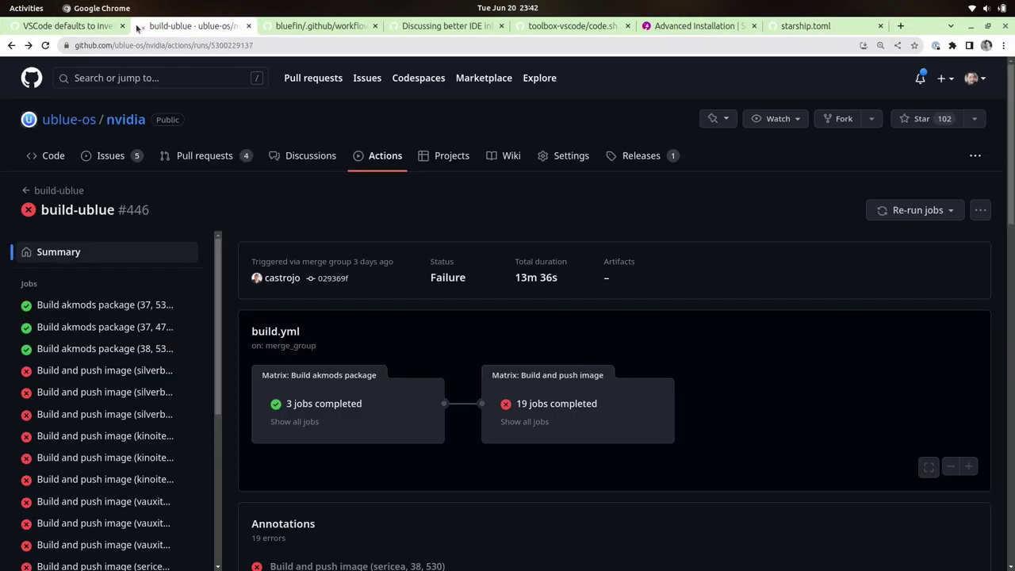
click(12, 45)
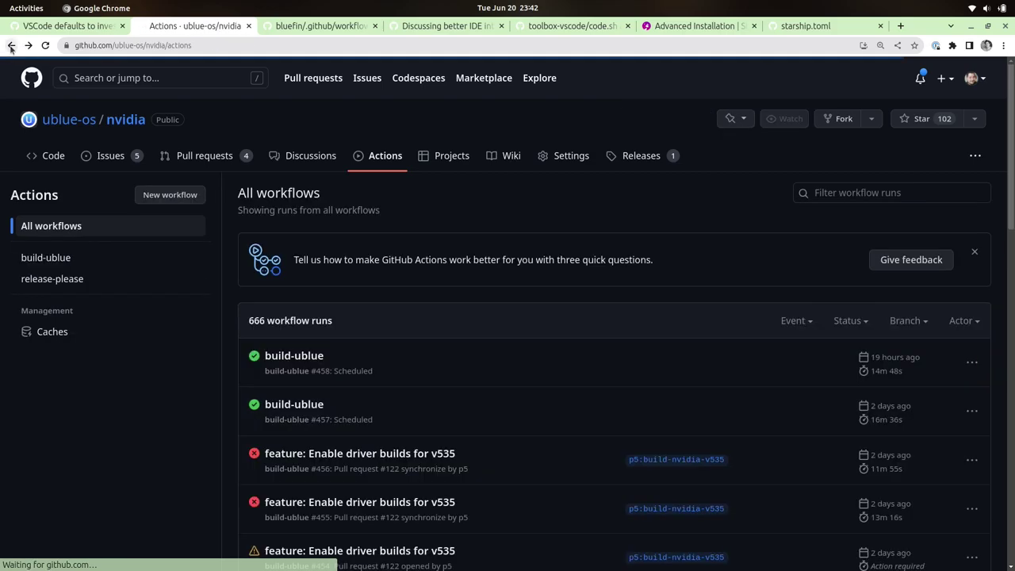
click(12, 45)
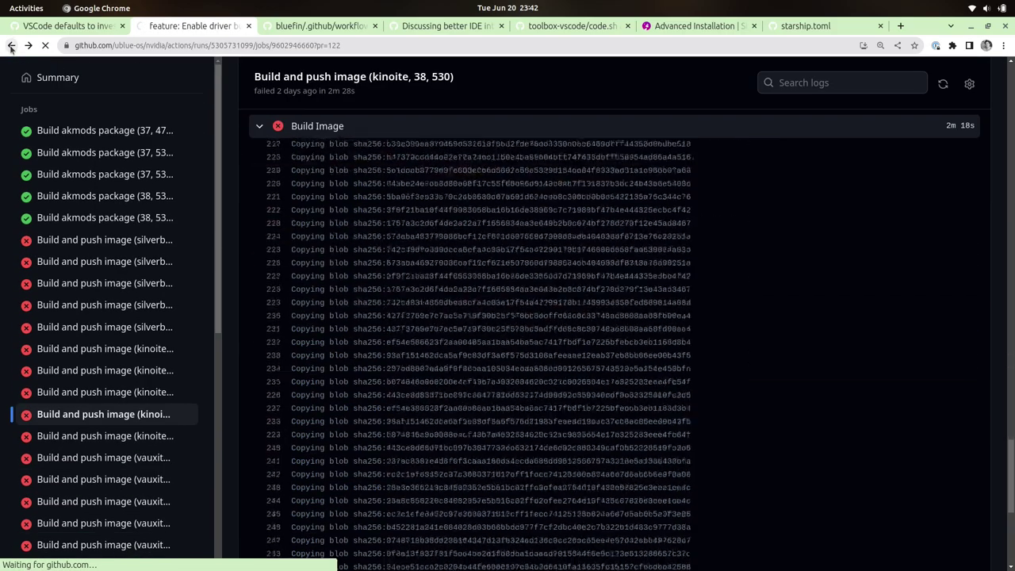
click(11, 45)
click(11, 45)
click(11, 45)
click(11, 45)
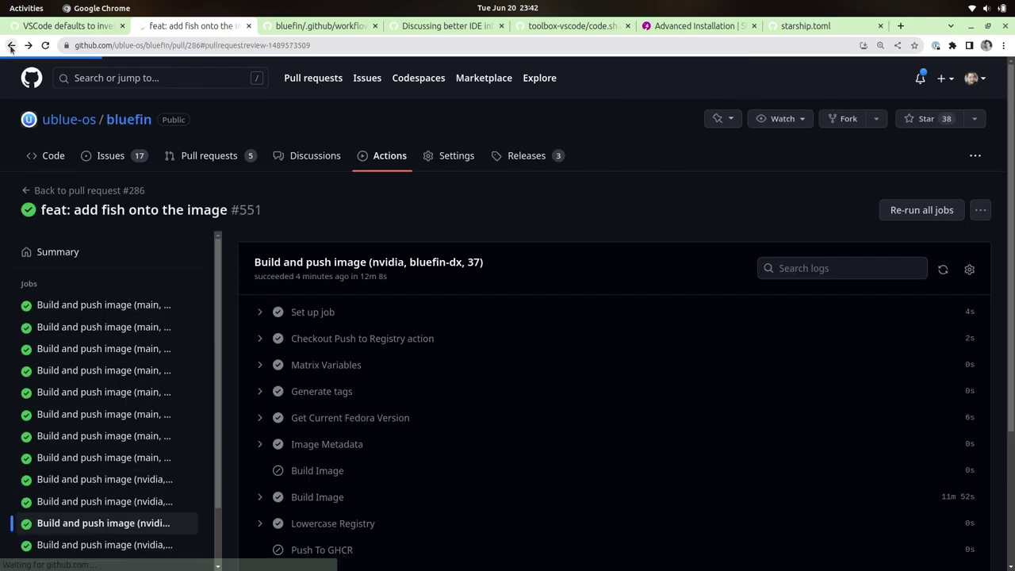
scroll(348, 329, down, 5)
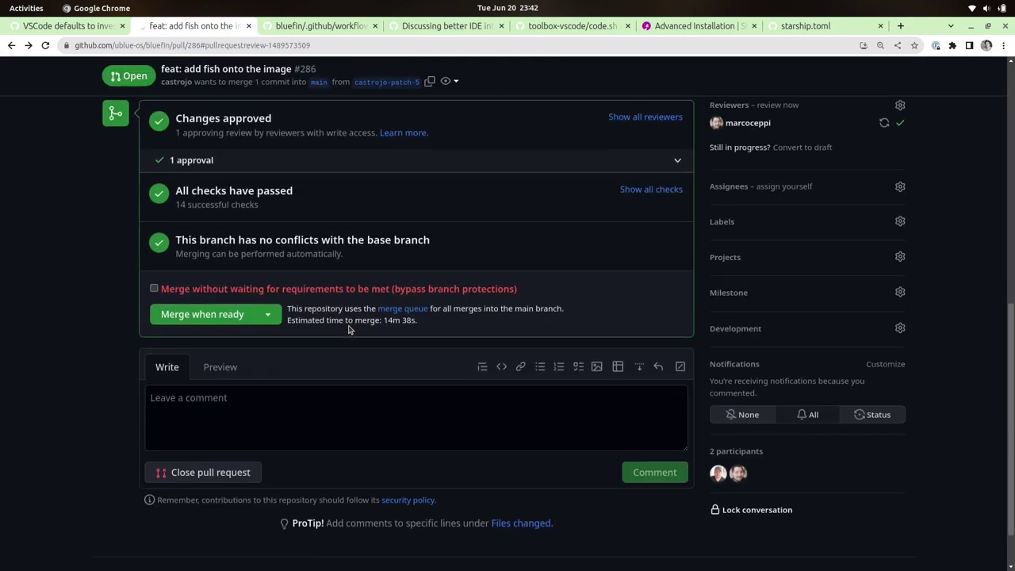
Queue pull request #286 to merge once requirements are met, then scroll to its top
click(237, 315)
click(230, 258)
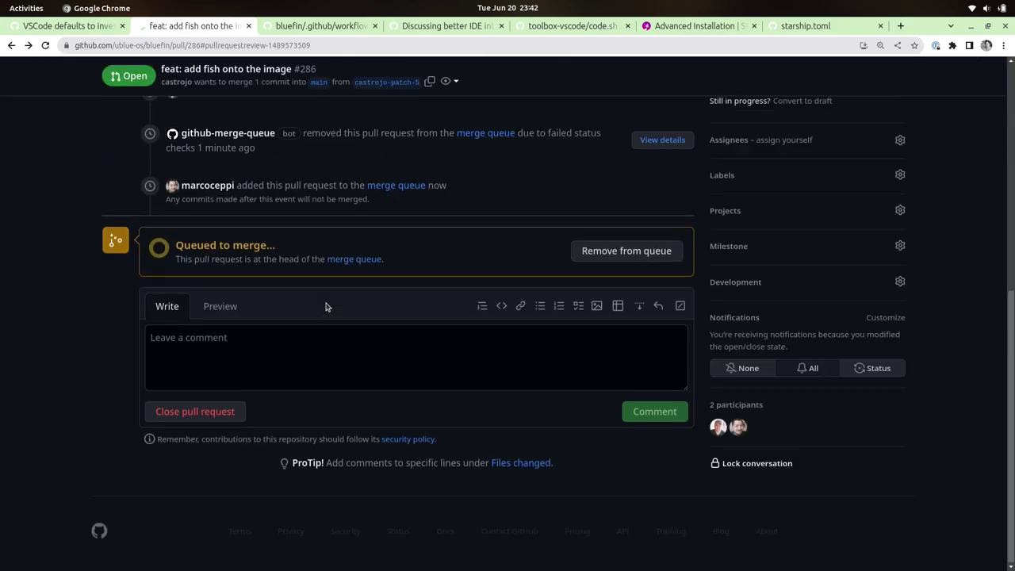
scroll(331, 293, up, 4)
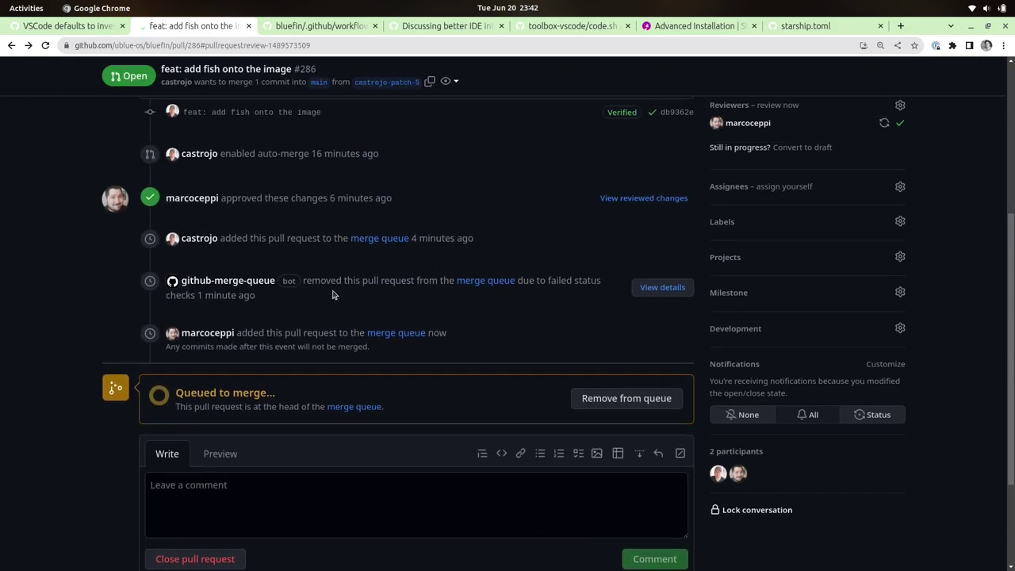
scroll(332, 290, up, 1)
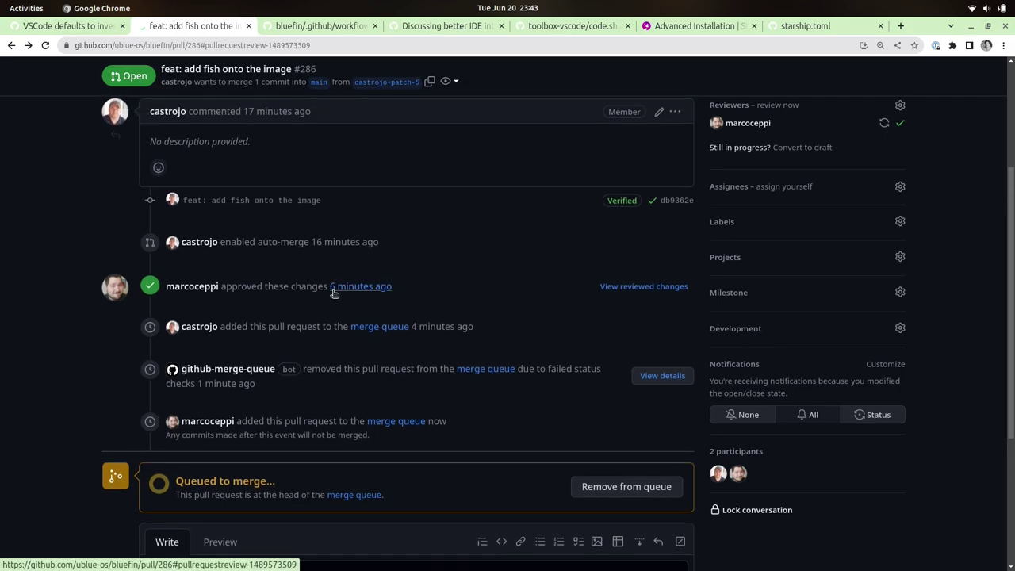
scroll(333, 292, up, 4)
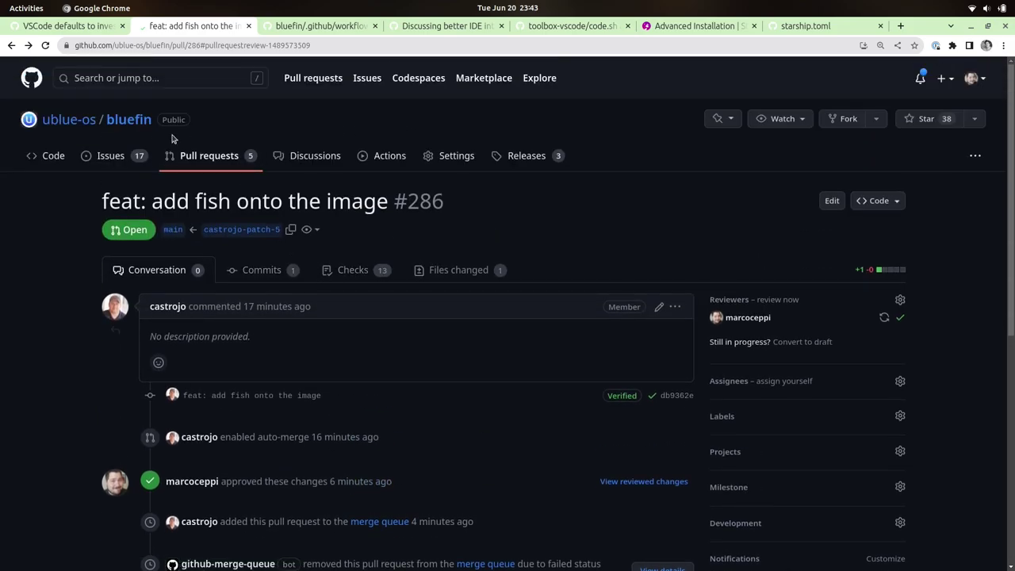
Open the ublue-os organization's repositories, filter by 'fo', and open forge
click(137, 119)
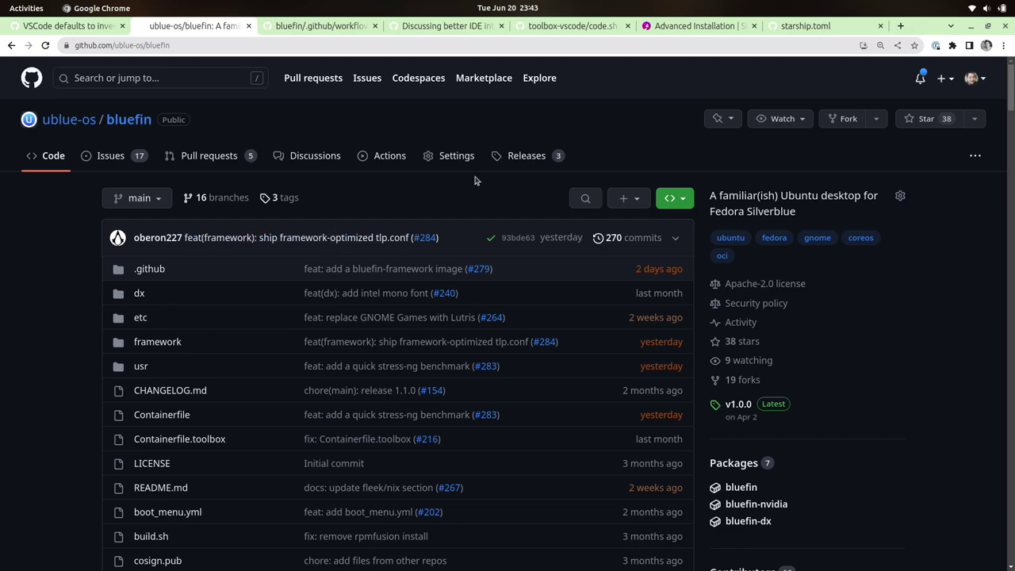
click(83, 120)
click(212, 201)
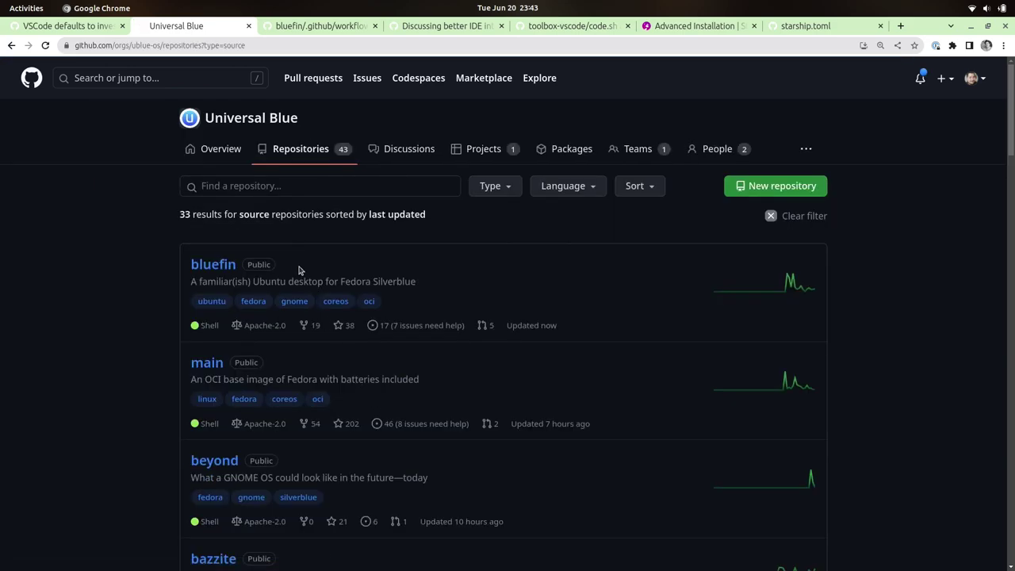
click(273, 189)
text(f)
text(o)
click(218, 264)
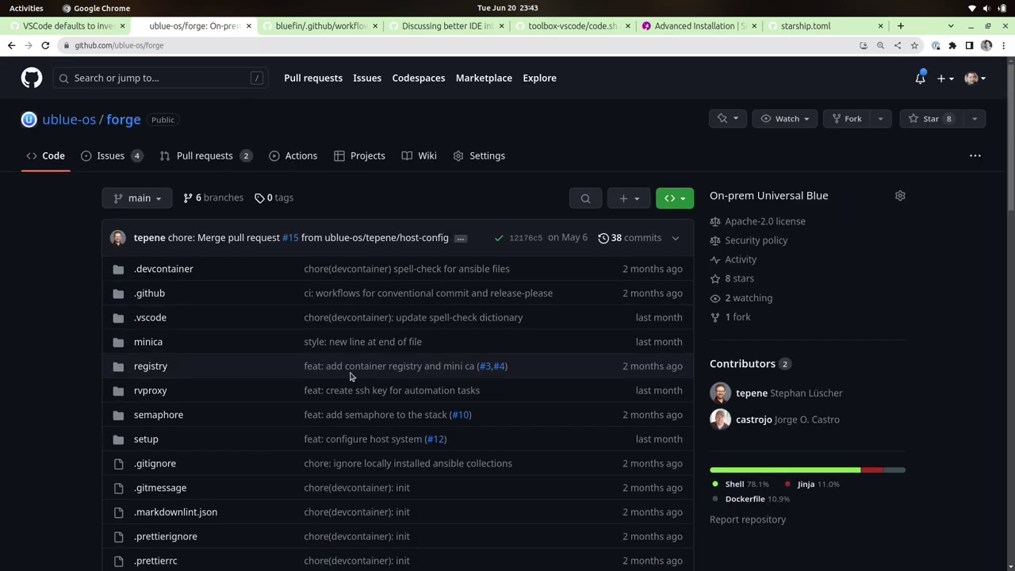
Read through the forge README and its work-in-progress warning, then open a new tab
scroll(350, 376, down, 15)
scroll(351, 378, up, 8)
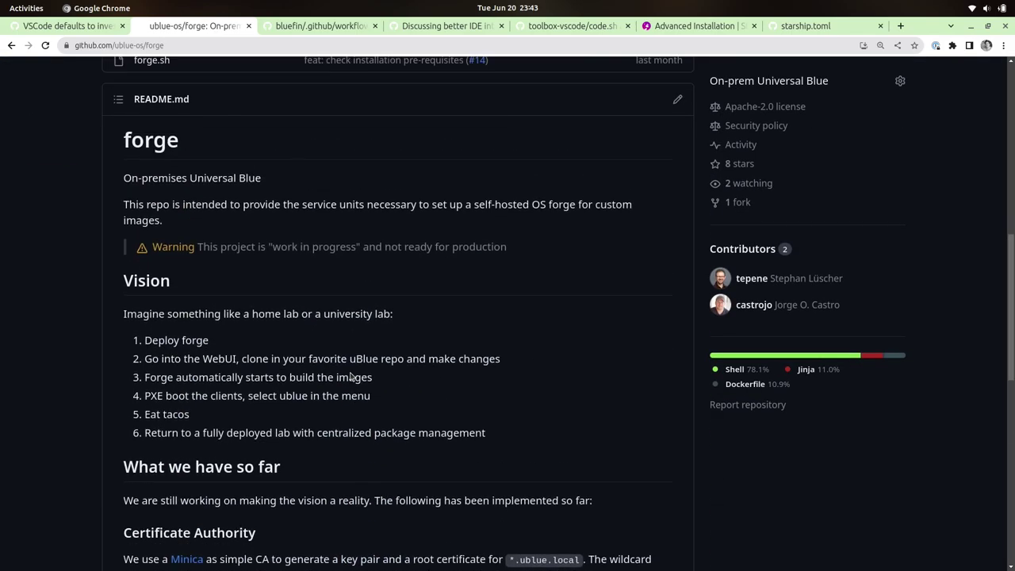
triple_click(295, 251)
click(295, 251)
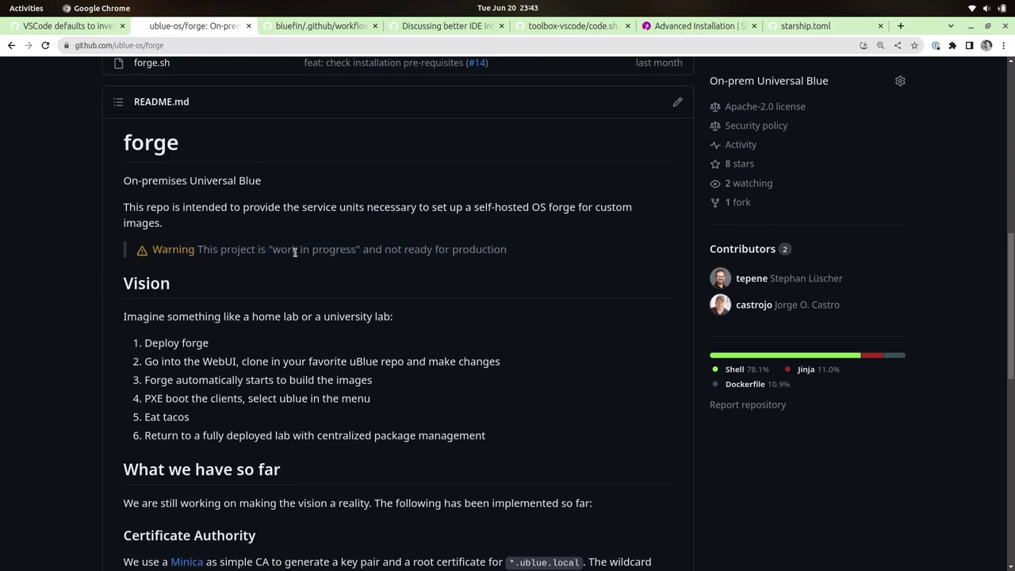
scroll(295, 251, down, 1)
scroll(295, 253, up, 15)
scroll(295, 256, down, 2)
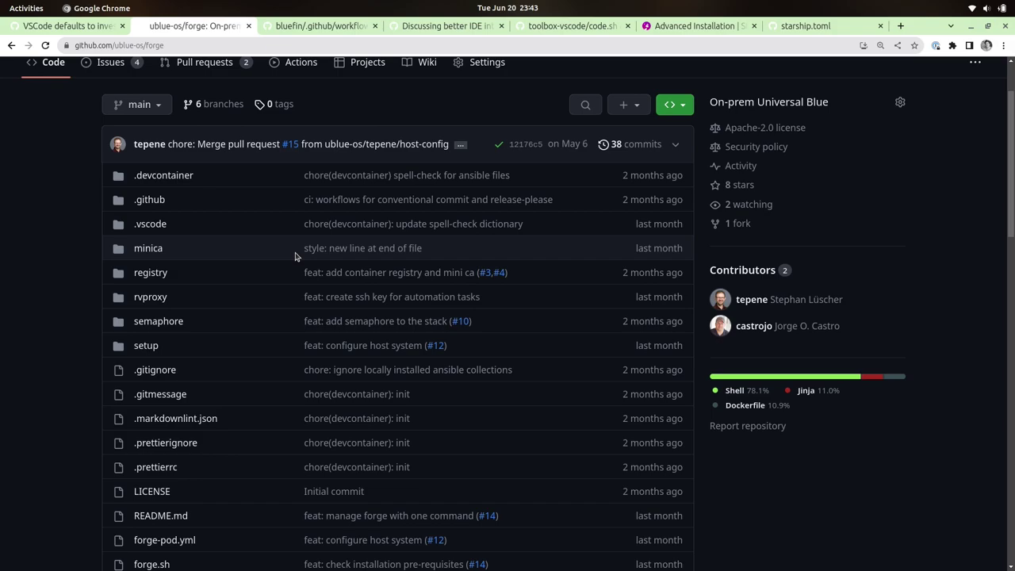
scroll(294, 256, up, 2)
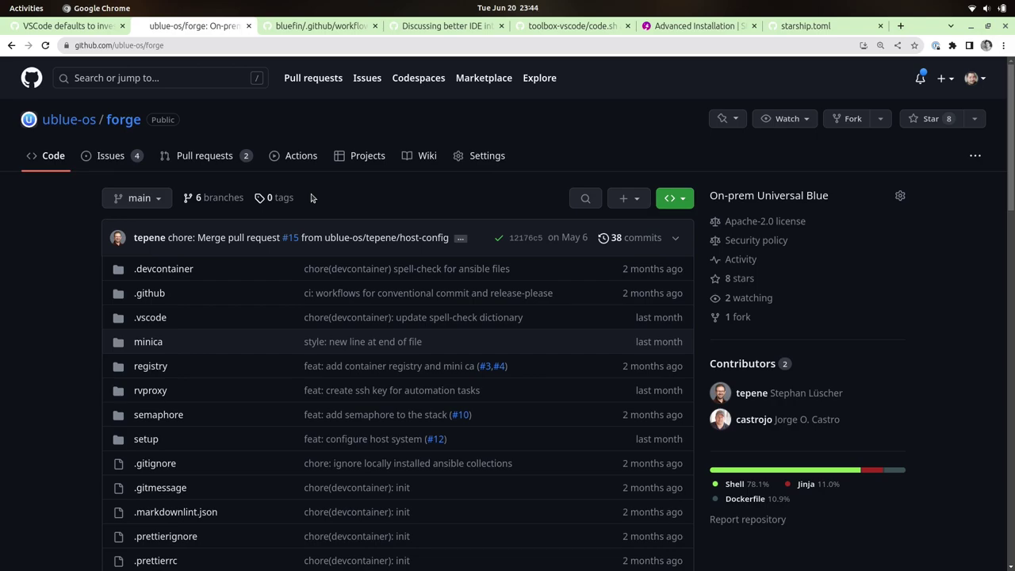
scroll(311, 199, down, 10)
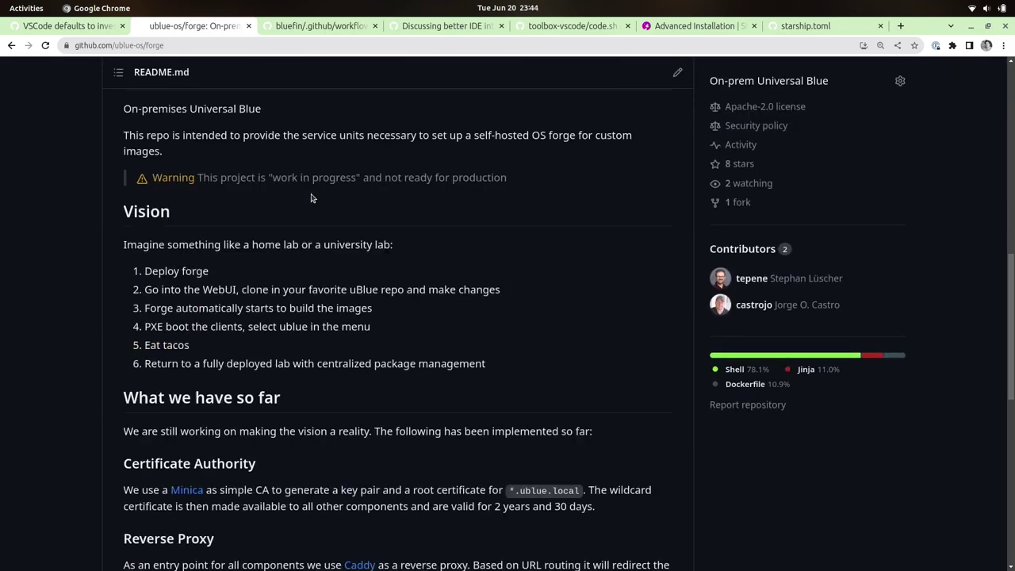
scroll(311, 198, up, 2)
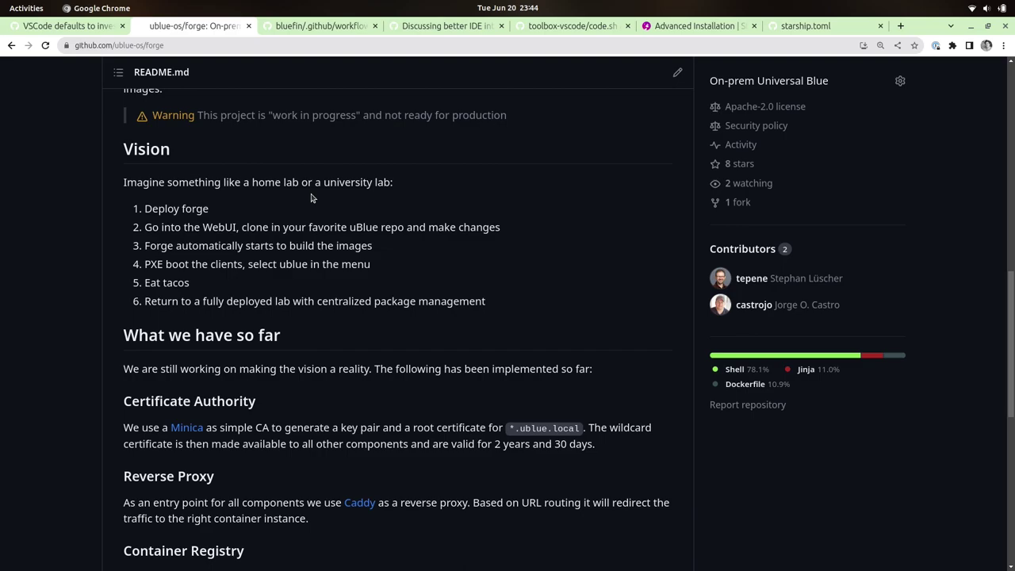
key(ctrl+t)
Go to the Universal Blue website, ublue.it, from the new tab
text(git)
key(End)
key(ctrl+a)
text(ub)
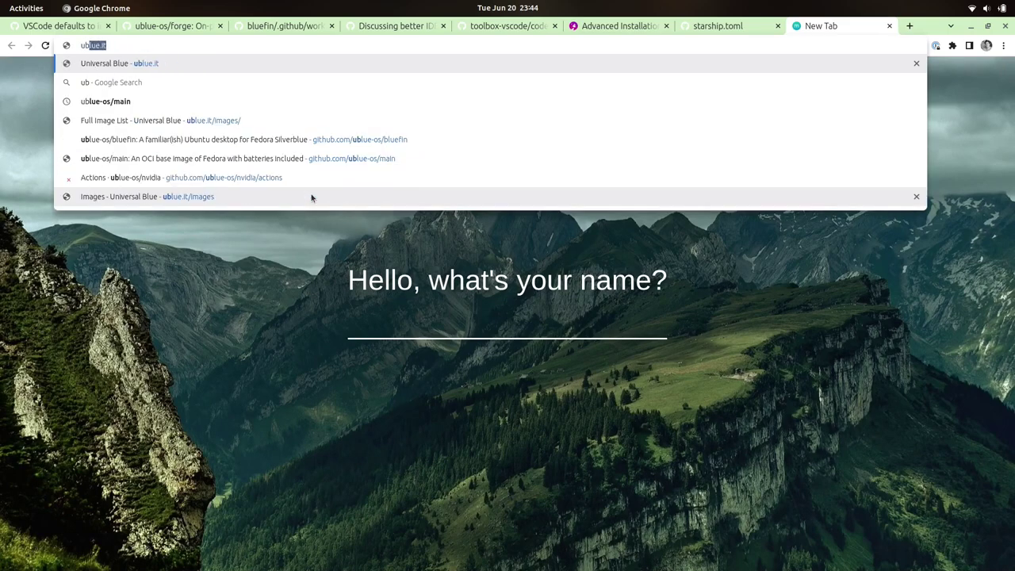
key(Return)
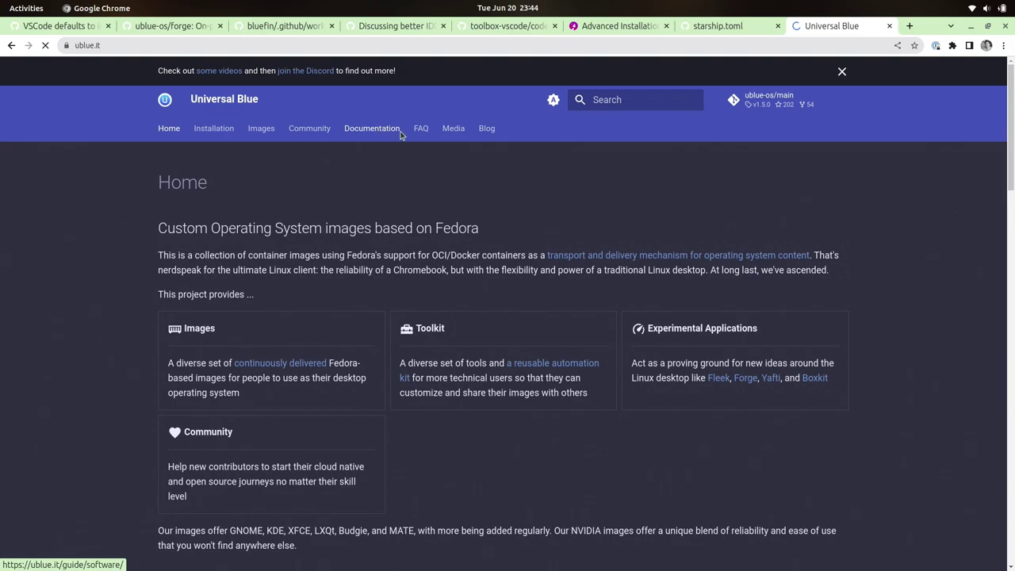
Open Documentation, then the Make Your Own guide, then the full Local Testing page
click(367, 135)
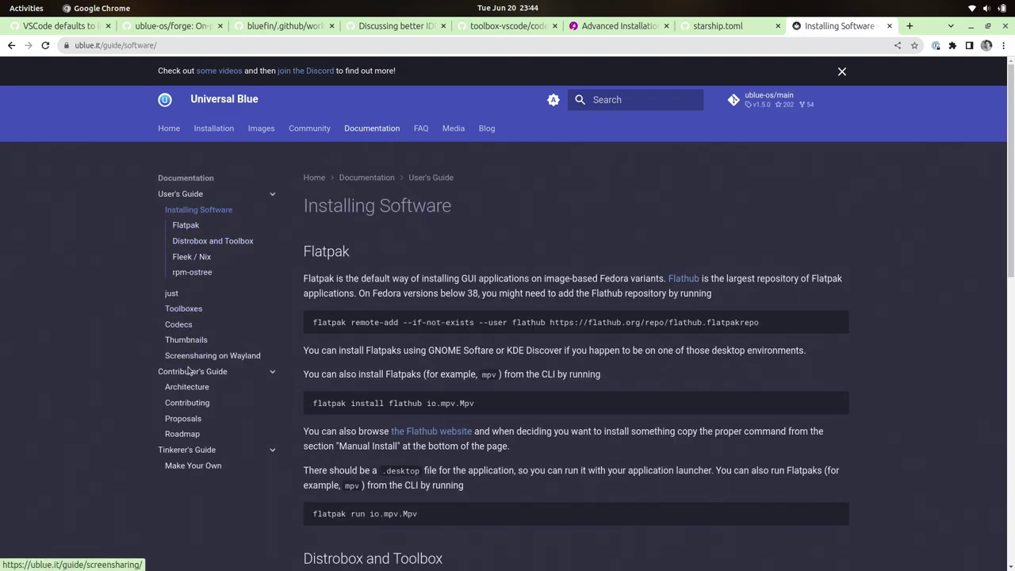
click(181, 467)
scroll(349, 428, down, 2)
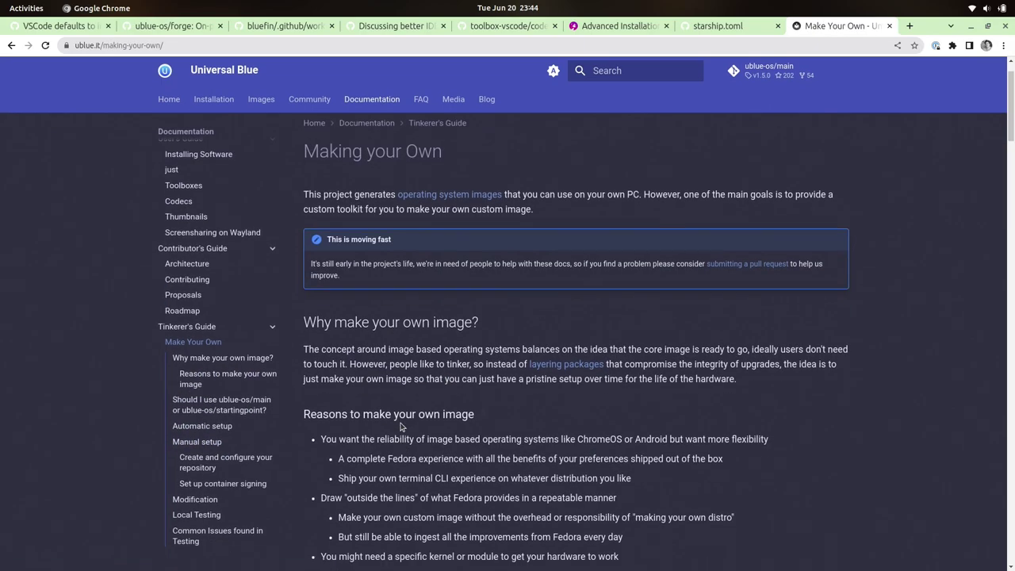
click(198, 515)
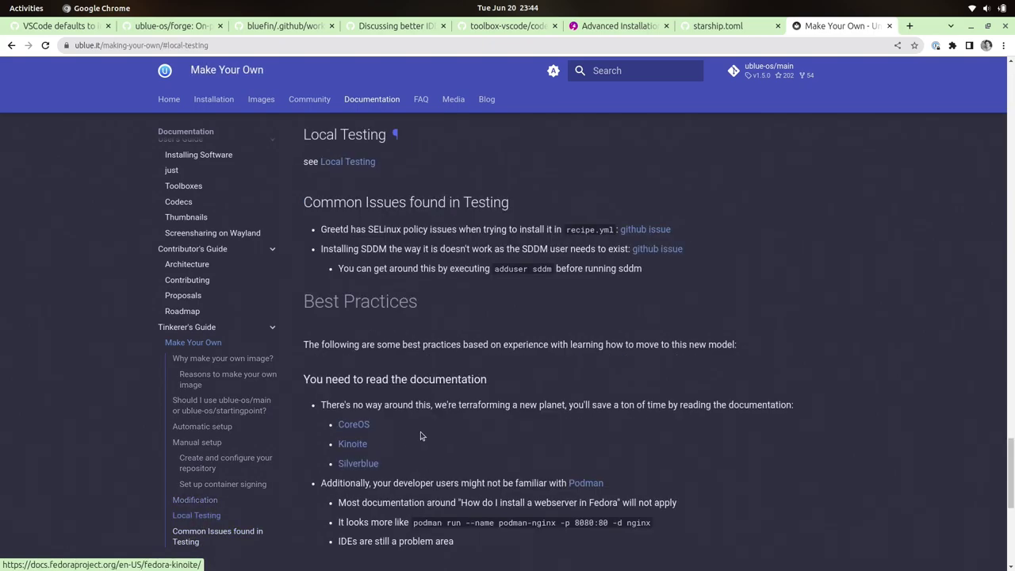
click(347, 162)
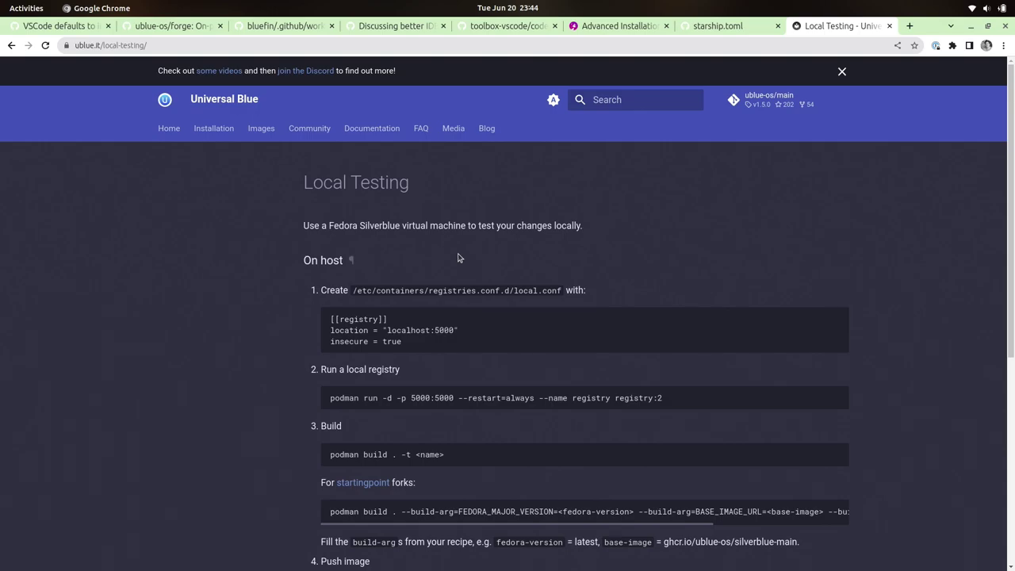
Scroll through the Local Testing host steps down to the In VM section and back
scroll(458, 258, down, 1)
scroll(458, 257, up, 1)
scroll(458, 258, down, 1)
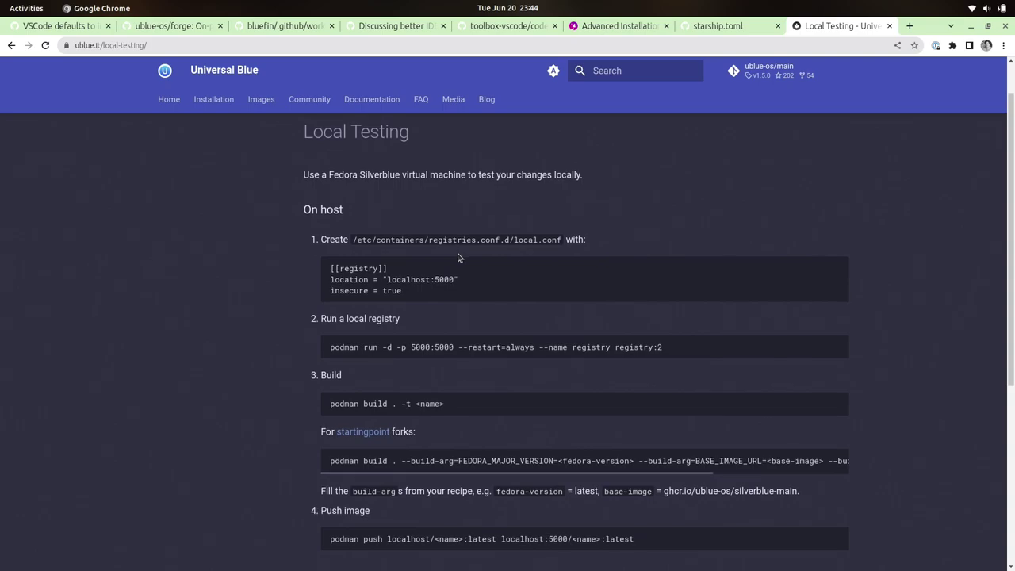
scroll(458, 258, down, 1)
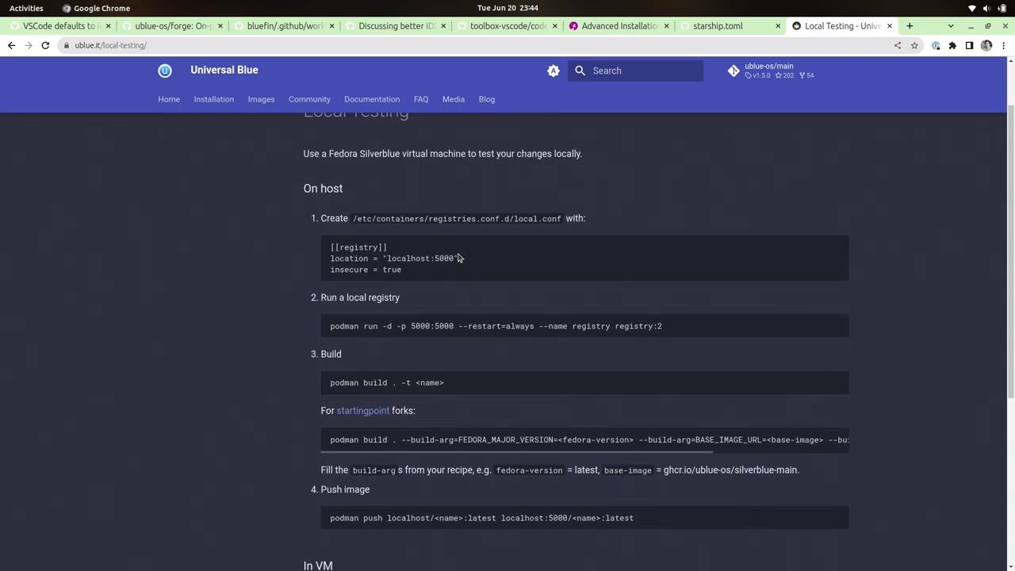
scroll(459, 258, down, 1)
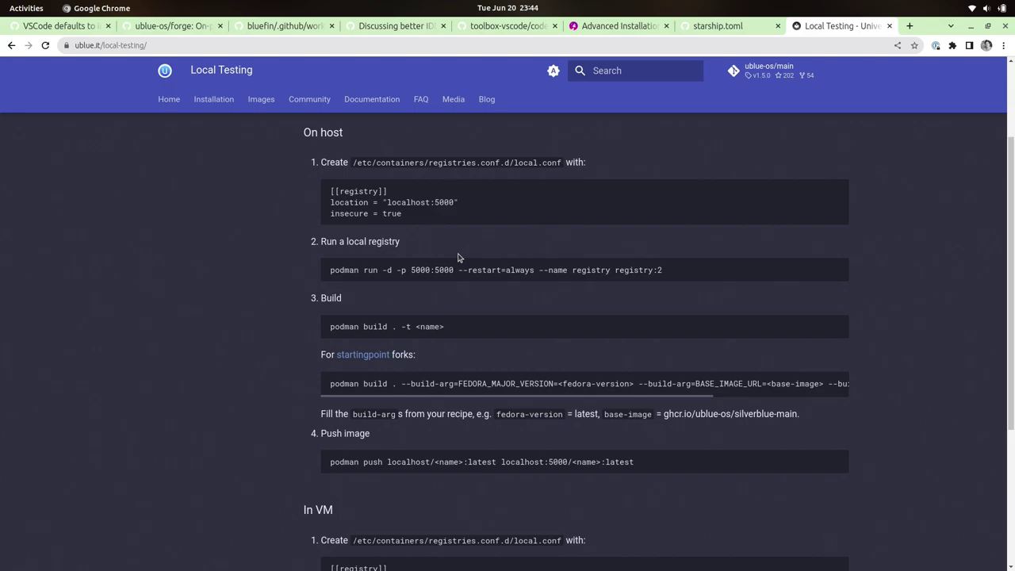
scroll(458, 258, up, 1)
scroll(458, 258, down, 3)
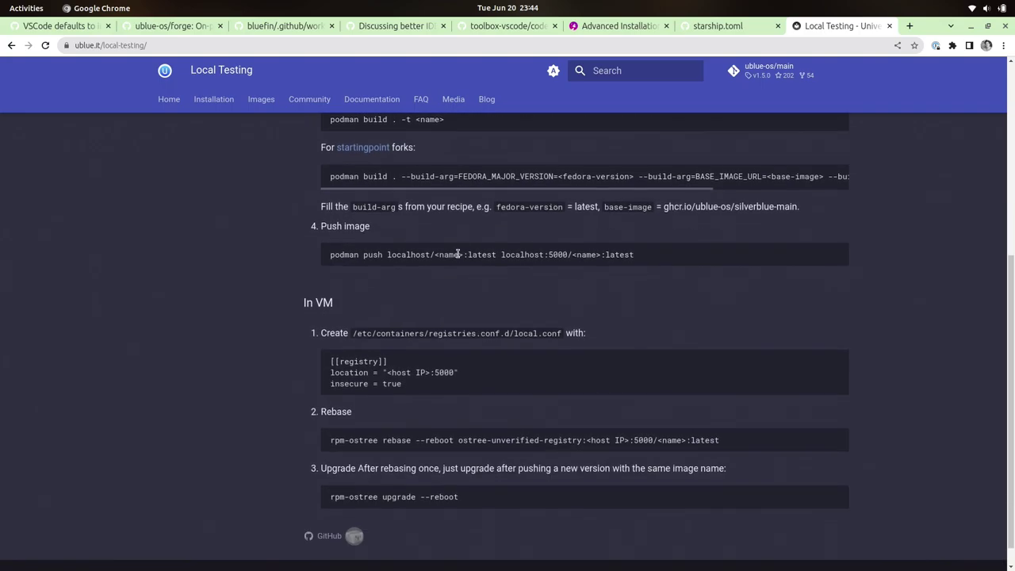
scroll(458, 258, up, 5)
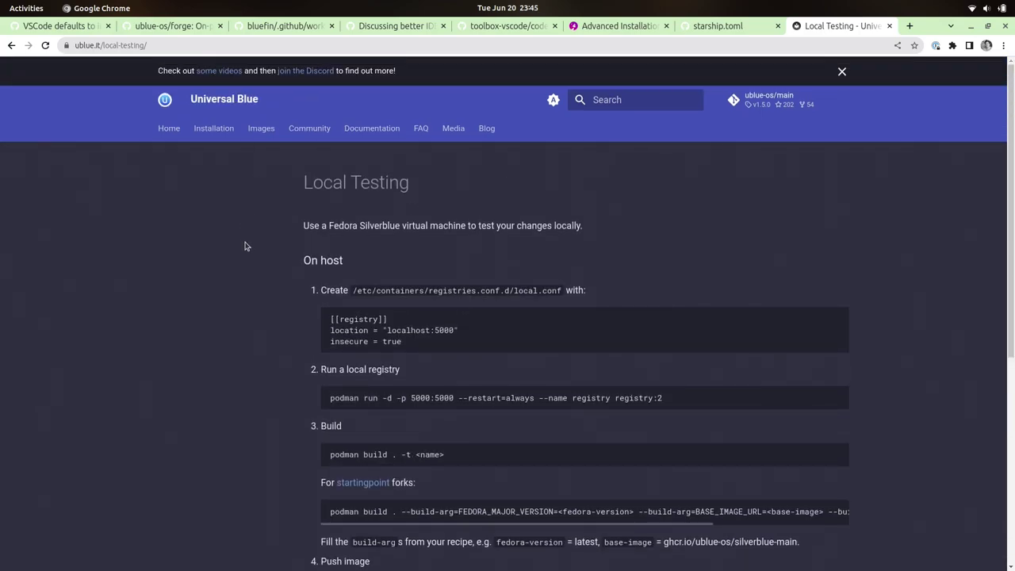
scroll(274, 346, down, 5)
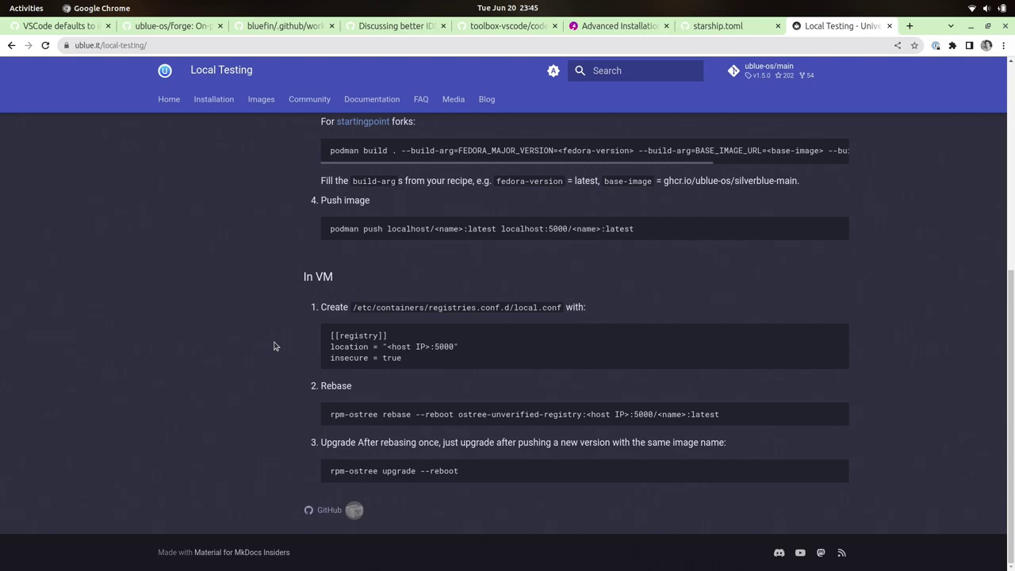
scroll(274, 346, up, 5)
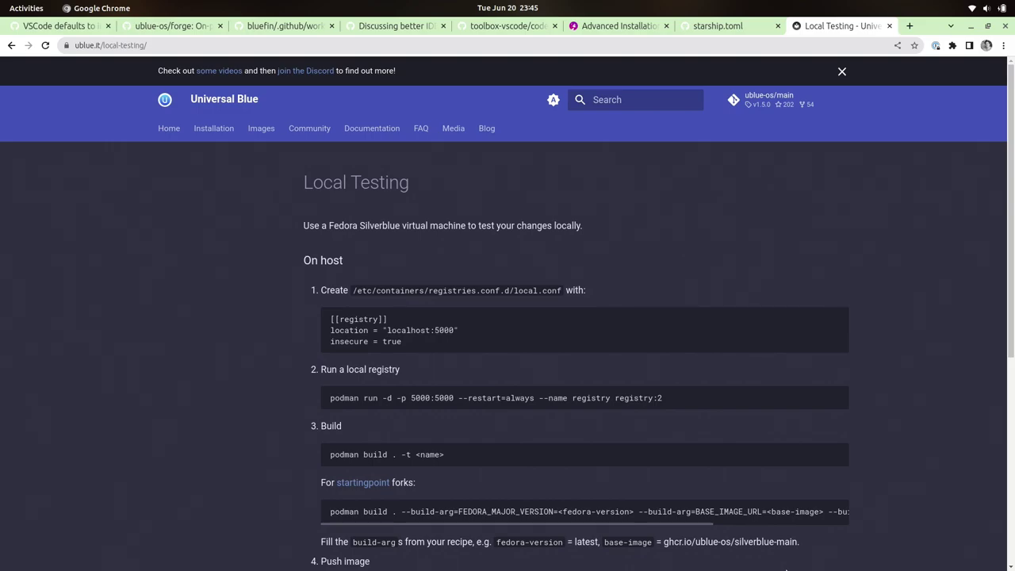
scroll(749, 398, down, 5)
scroll(750, 398, up, 5)
Close the Local Testing tab and step back through history to the bluefin repository page
click(888, 27)
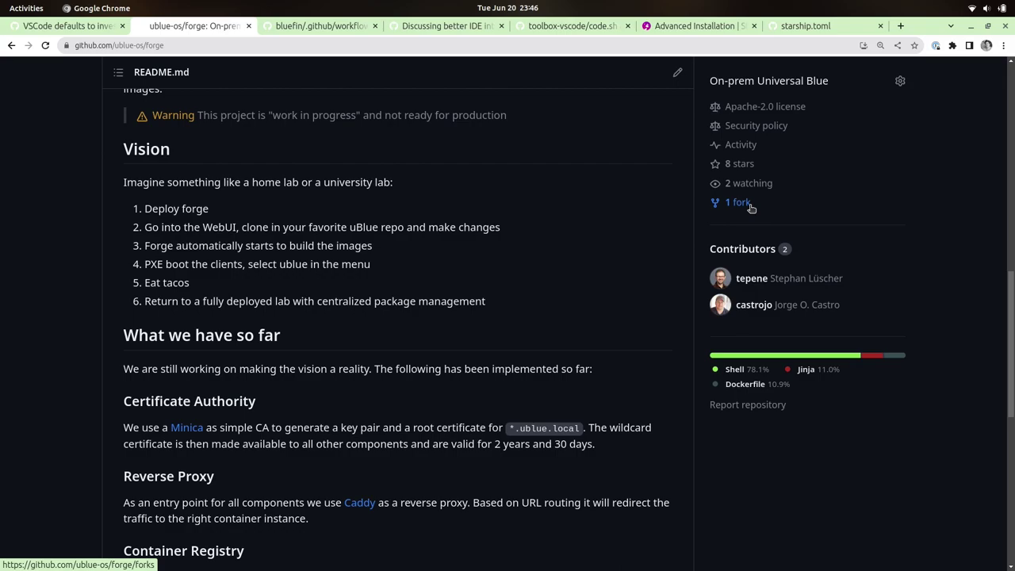
scroll(363, 210, up, 10)
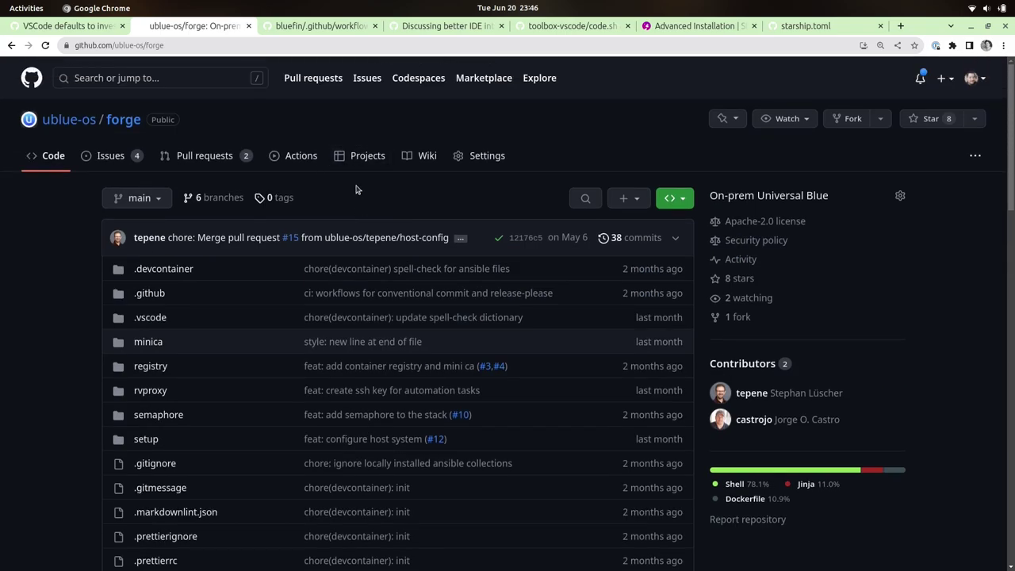
key(ctrl+w)
key(ctrl+shift+t)
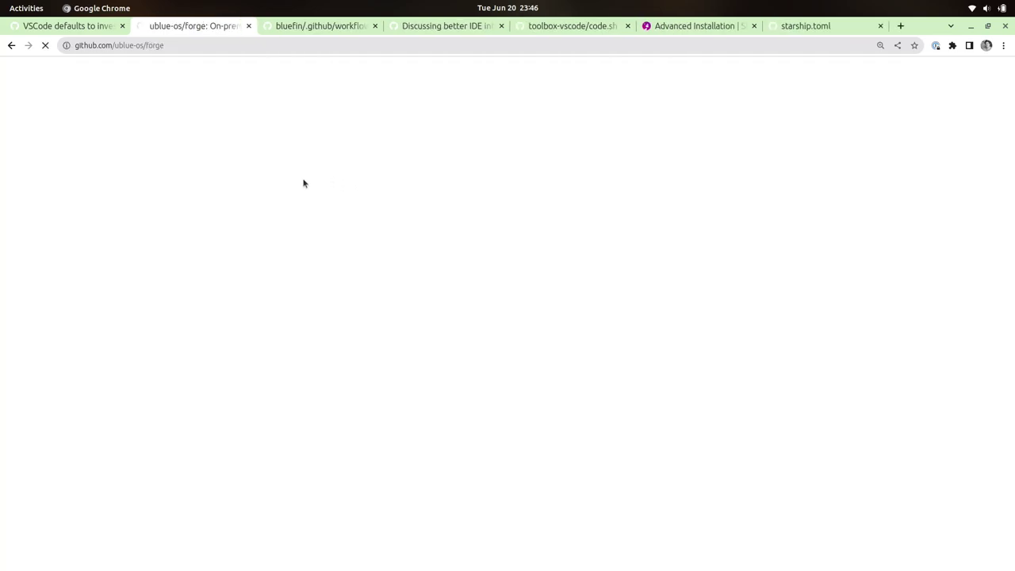
click(11, 45)
click(11, 45)
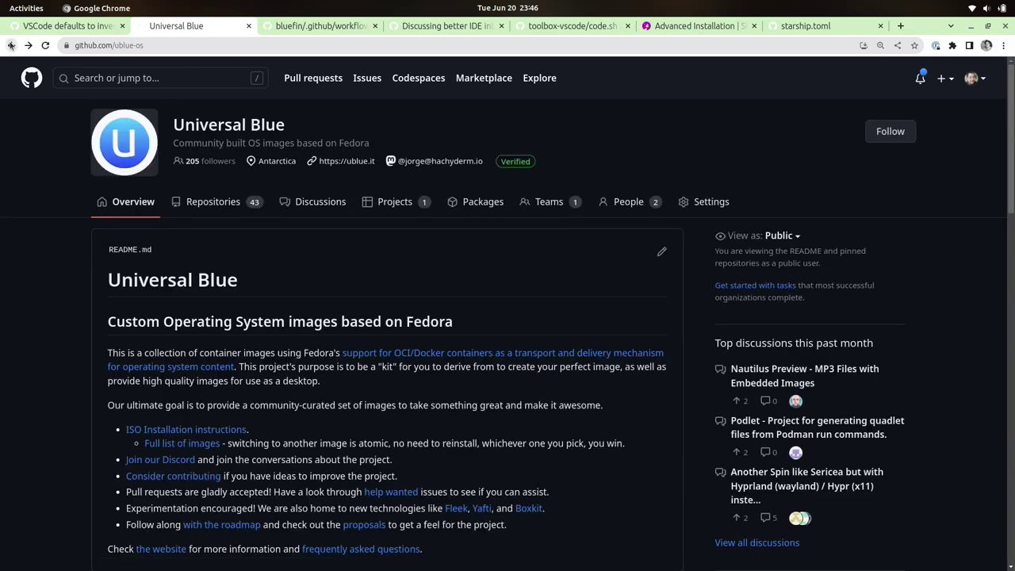
click(11, 45)
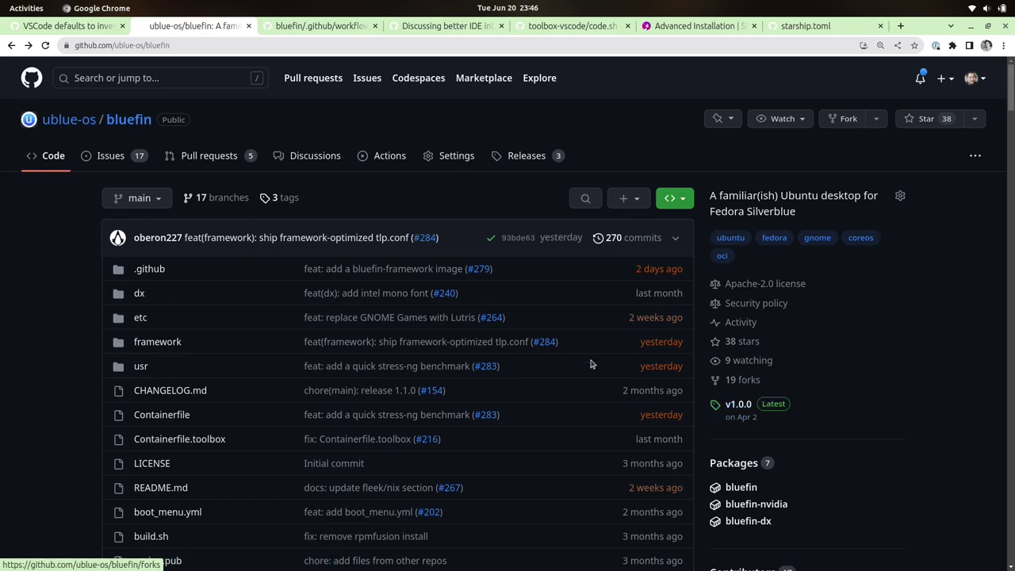
Open pull request #286 from bluefin's pull requests and follow its merge queue link
scroll(581, 356, down, 10)
scroll(226, 128, up, 10)
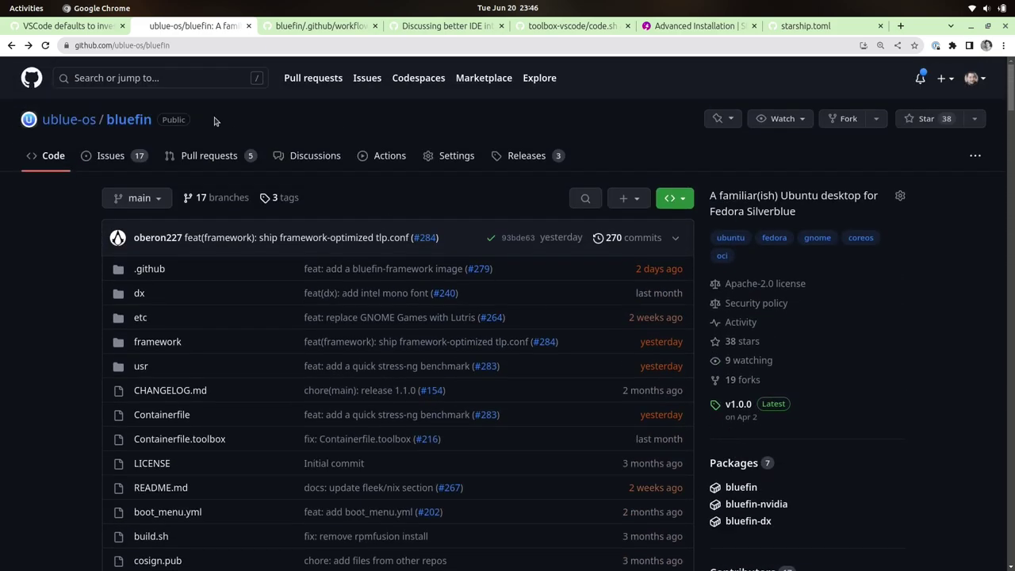
click(208, 156)
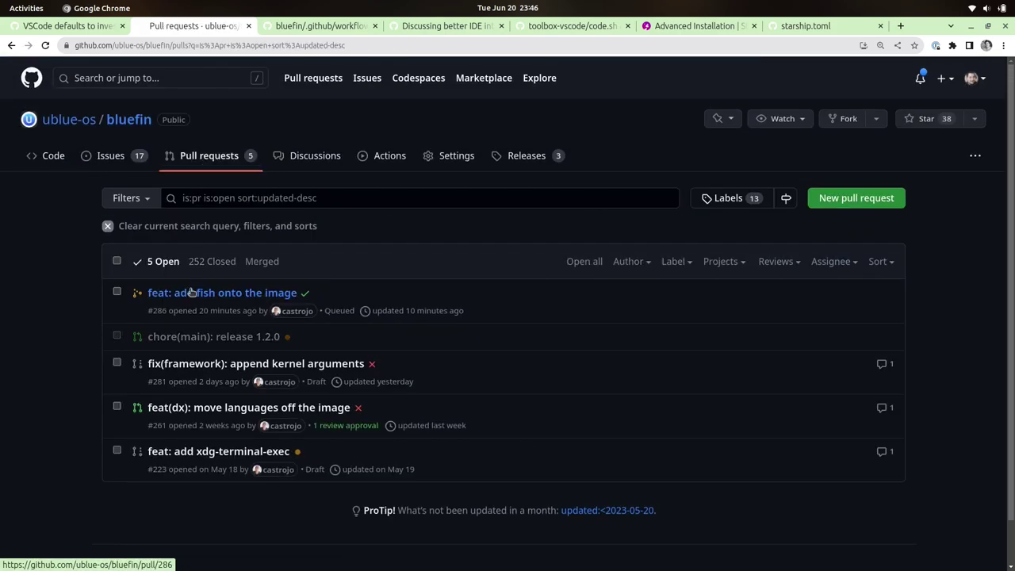
click(191, 291)
scroll(357, 372, down, 10)
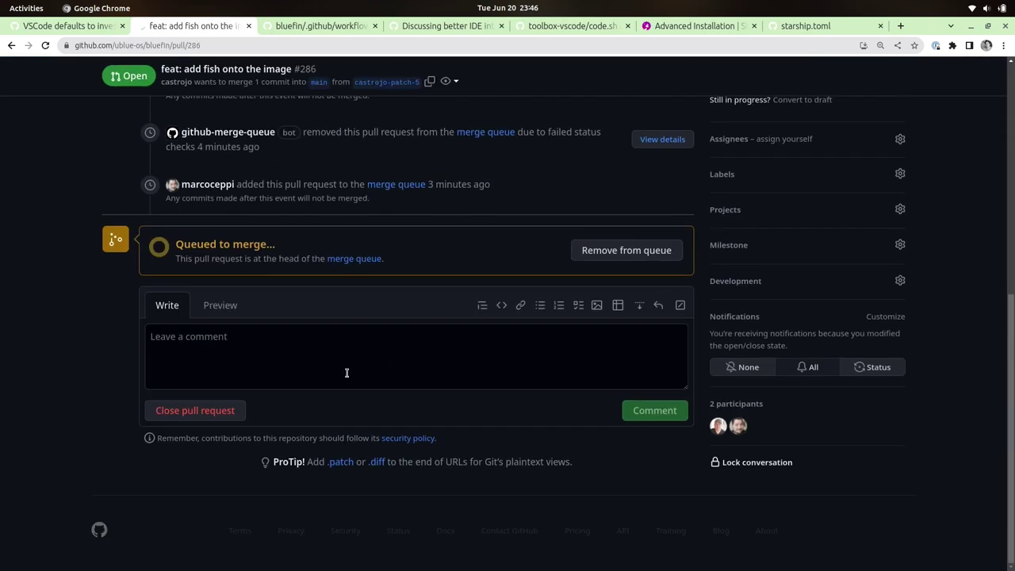
click(349, 258)
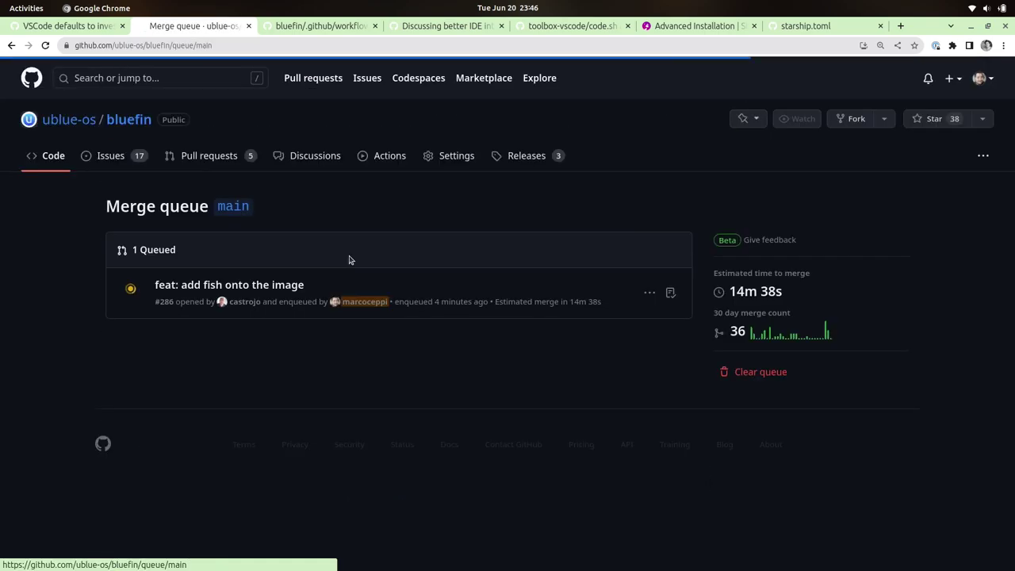
Open a new terminal and begin, then cancel, a systemctl enable of flatpak-system-update
key(alt+Tab)
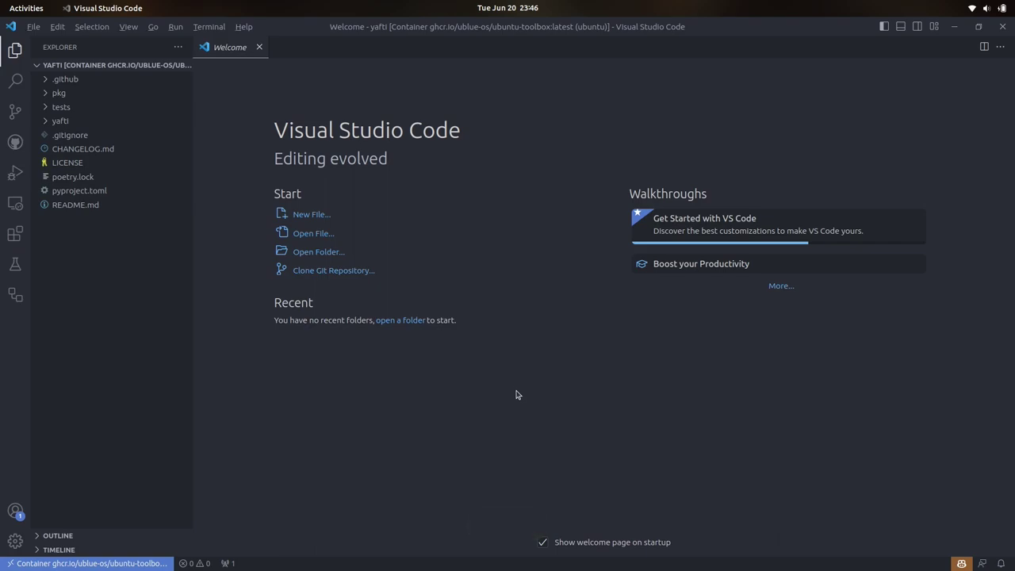
key(ctrl+alt+t)
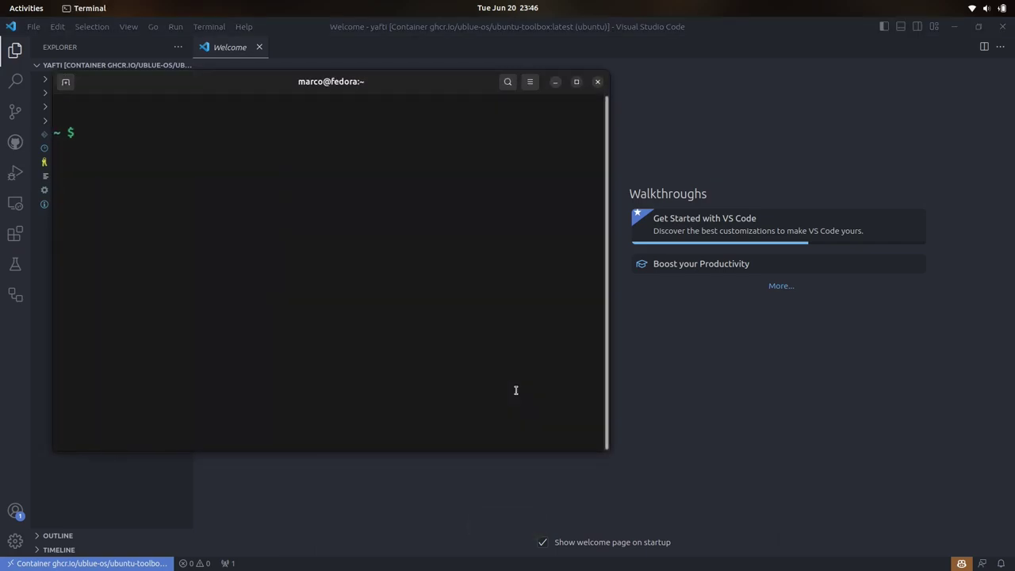
text(systemctl)
text(enable f)
key(Tab)
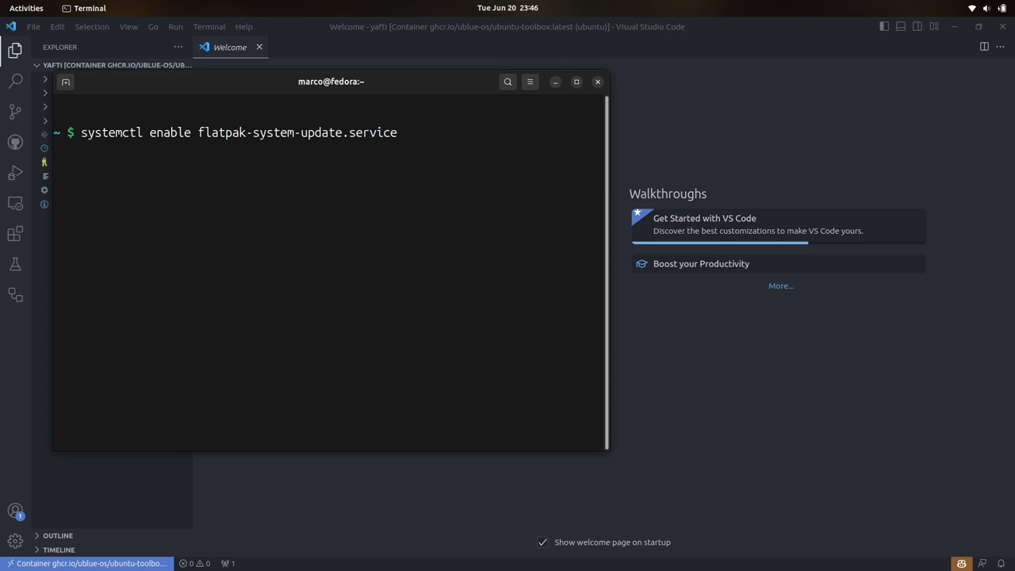
key(ctrl+c)
Run systemctl status flatpak-system-update.service, widen the window to read it, then quit the pager
text(systemctl status flatpak-system-)
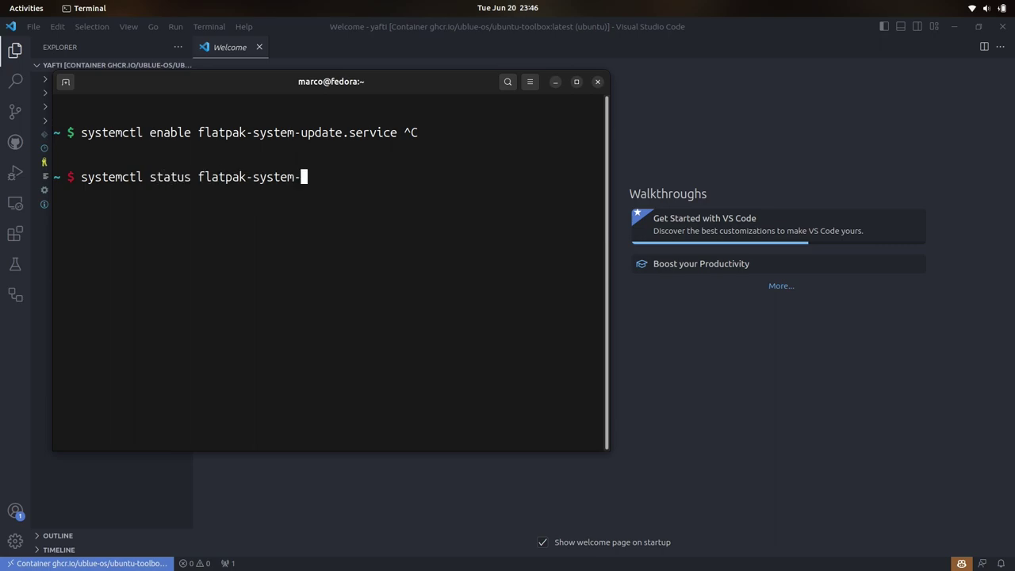
key(Tab)
key(Return)
key(Up)
text(service)
key(Return)
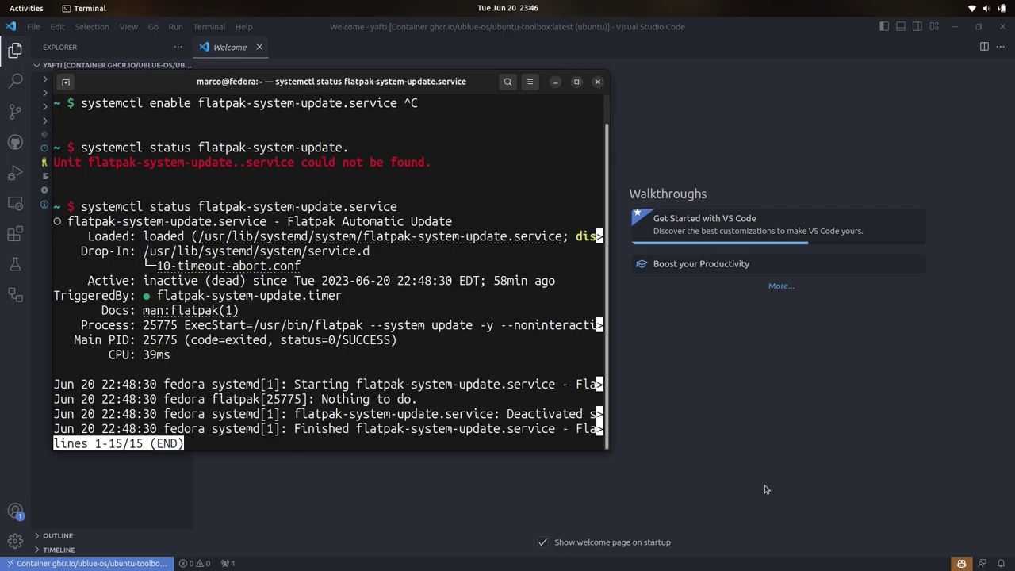
drag(609, 452, 955, 496)
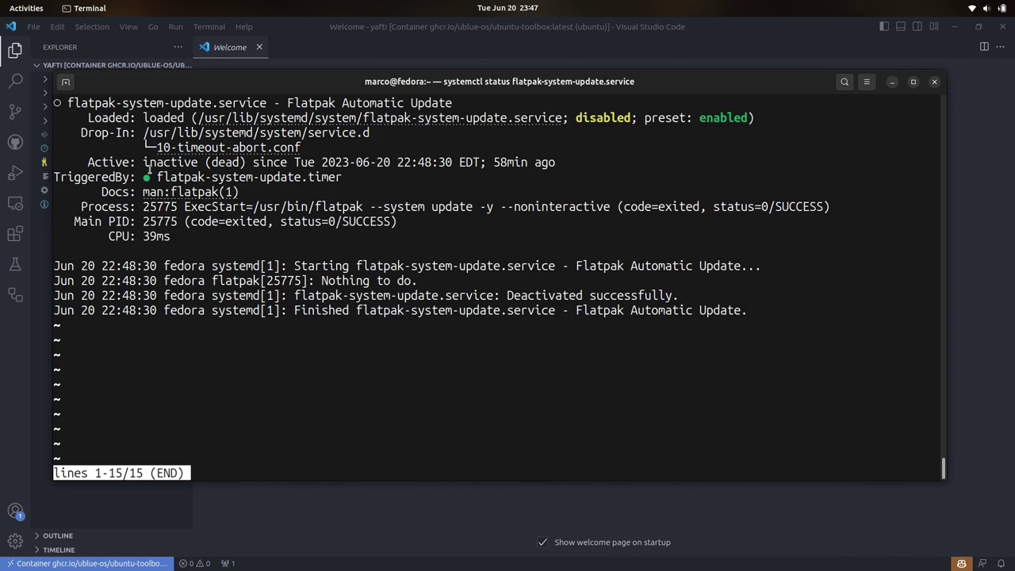
key(q)
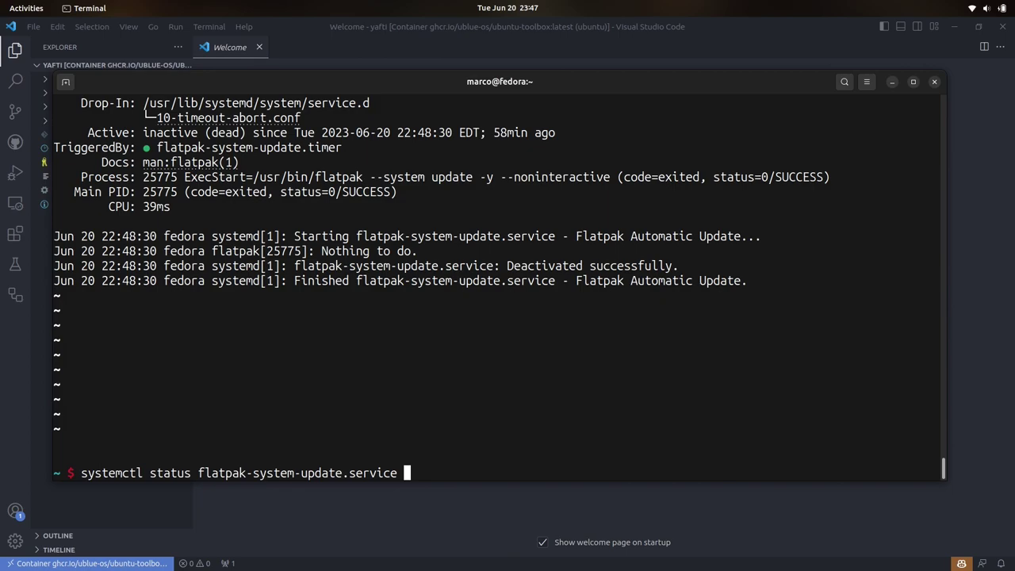
Edit the recalled command to check systemctl status of flatpak-system-update.timer
key(BackSpace)
key(BackSpace)
key(BackSpace)
key(BackSpace)
key(BackSpace)
key(BackSpace)
key(BackSpace)
text(service)
key(BackSpace)
key(BackSpace)
key(BackSpace)
key(BackSpace)
key(BackSpace)
key(BackSpace)
key(BackSpace)
key(BackSpace)
text(timer)
key(Return)
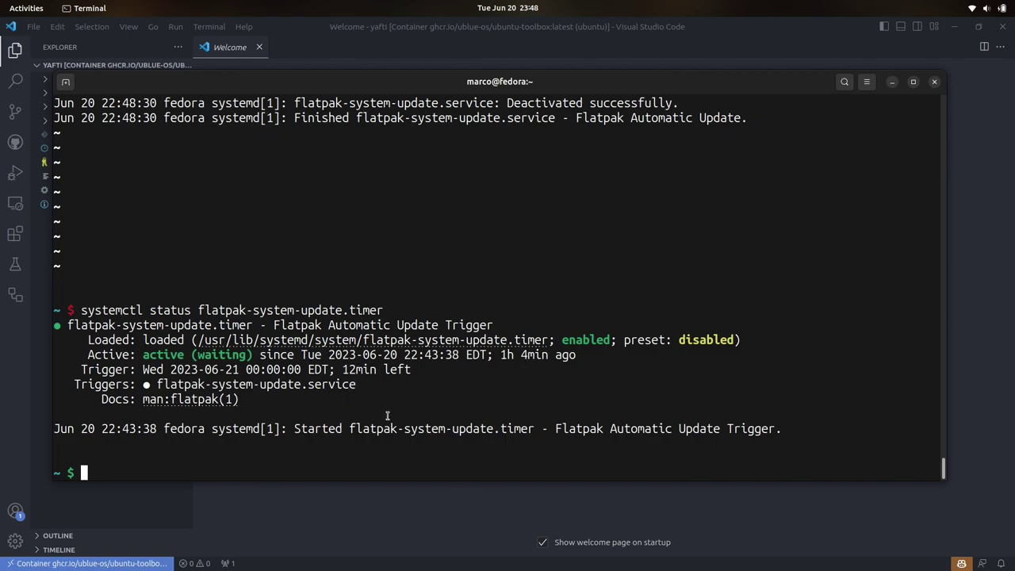
Rerun the flatpak-system-update.service status from history, then cancel the recalled line
key(Up)
key(Up)
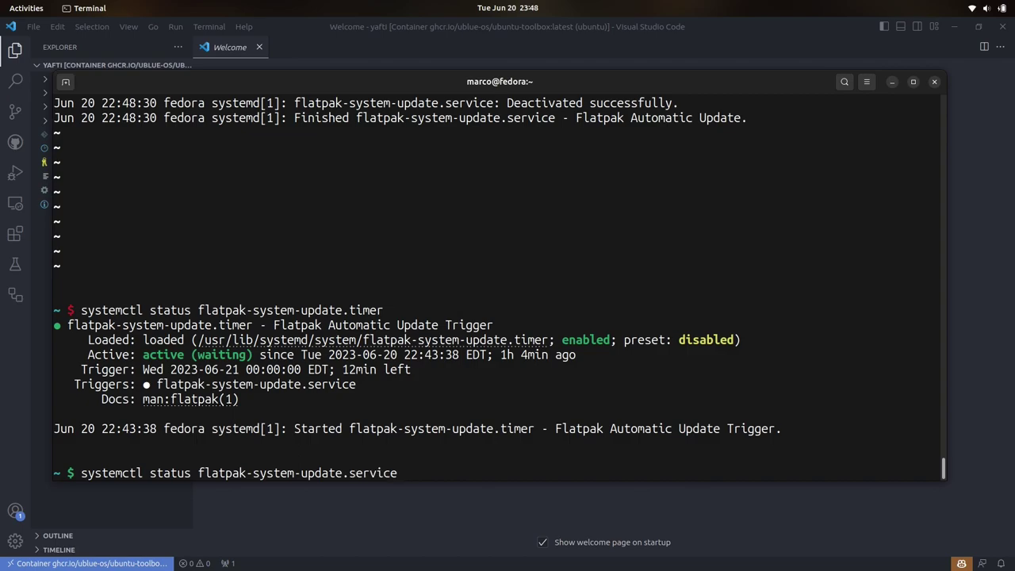
key(Return)
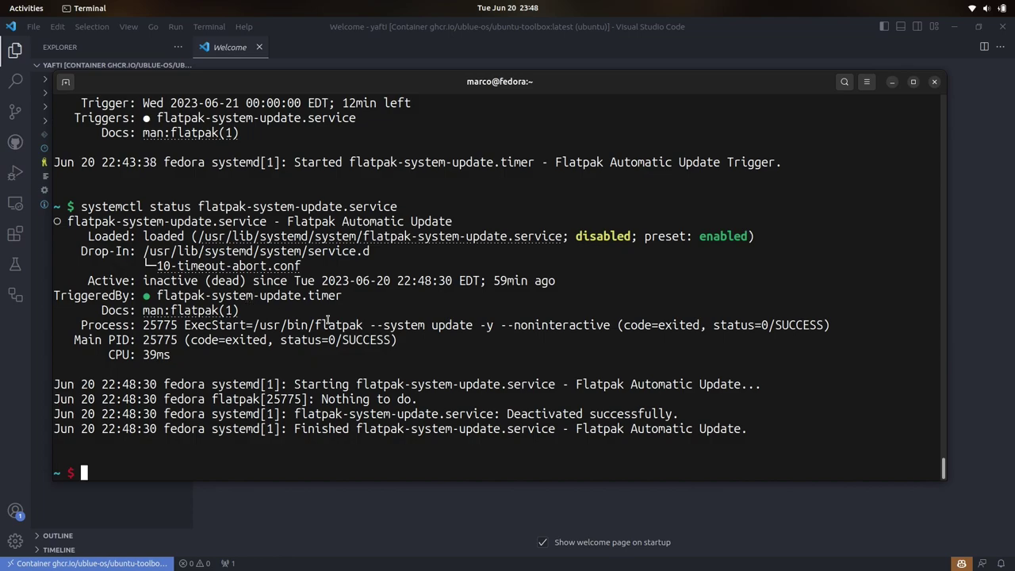
key(Up)
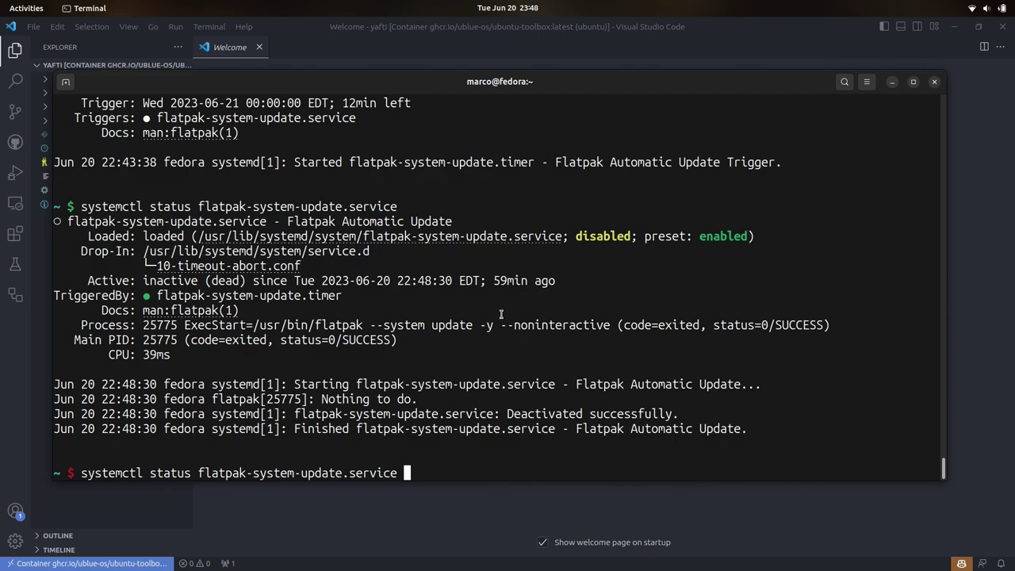
key(ctrl+c)
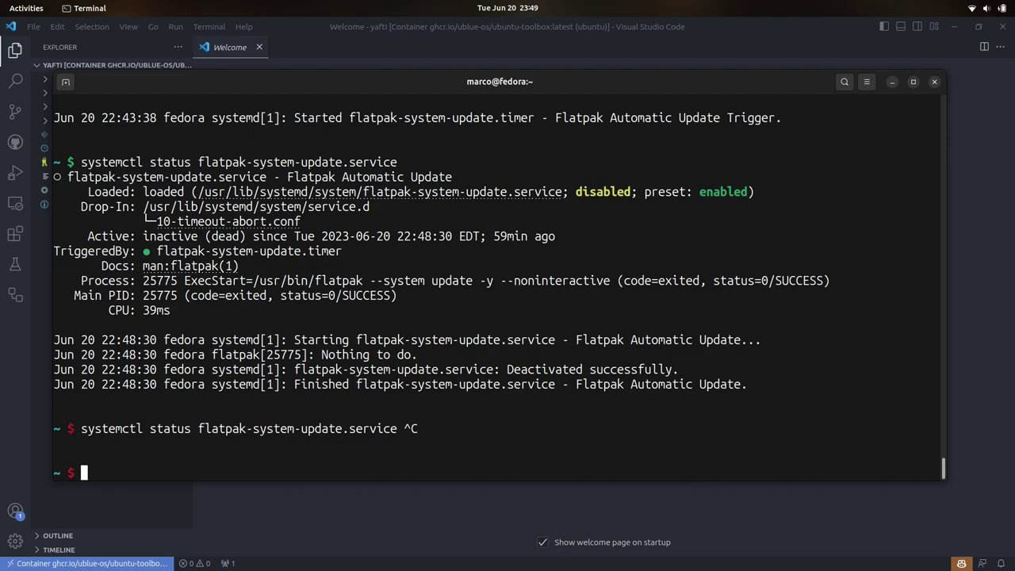
Run systemctl edit flatpak-system-update.timer by editing a recalled status command
key(Up)
key(Up)
key(Down)
key(Down)
text(cd yafti/)
key(Up)
key(ctrl+Left)
key(ctrl+Left)
key(ctrl+Left)
key(ctrl+Left)
key(Delete)
key(Delete)
key(Delete)
key(Delete)
key(Delete)
text(edit)
key(Delete)
key(ctrl+Right)
key(ctrl+Right)
key(End)
text(timer)
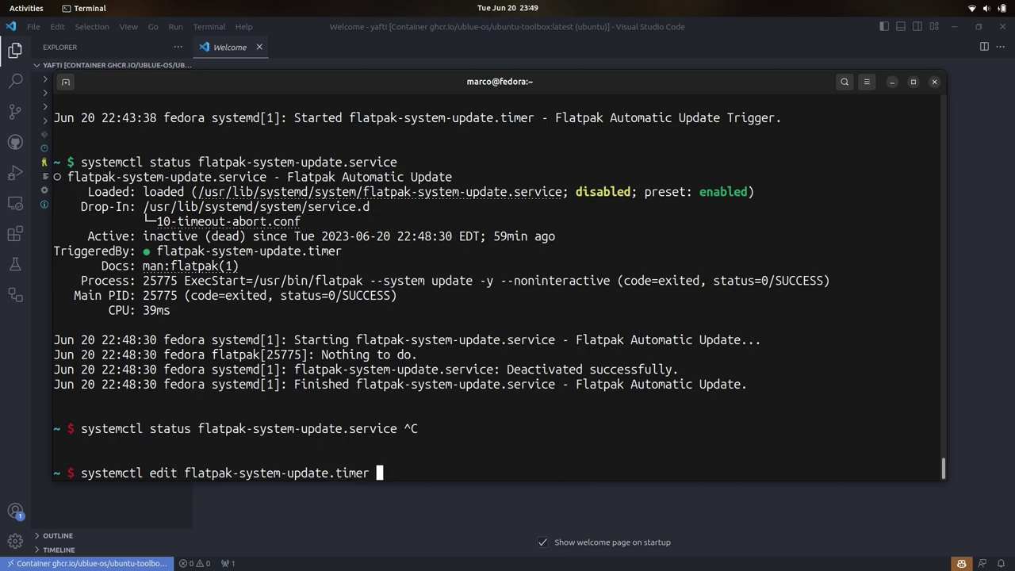
key(Return)
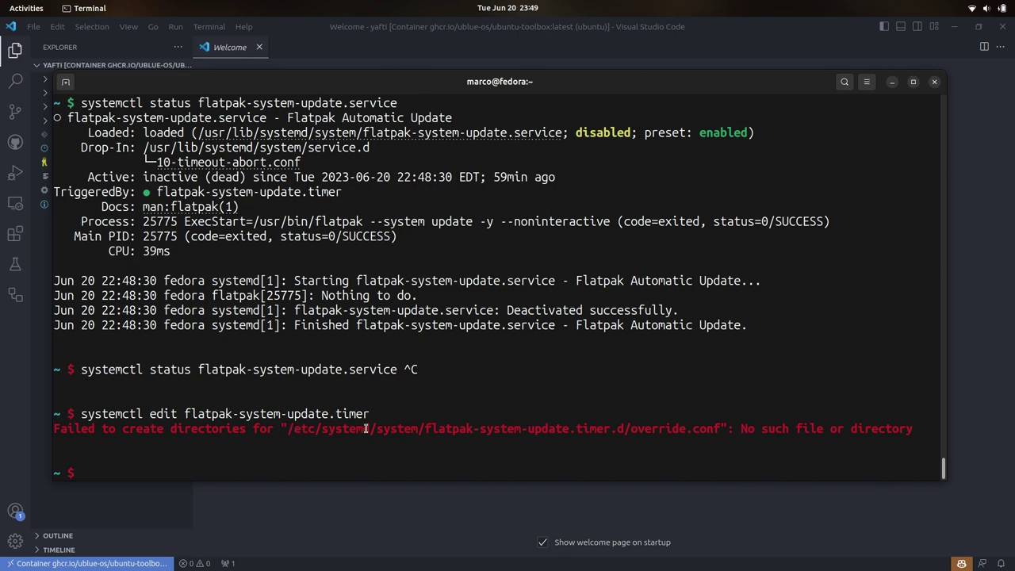
Retry the timer edit with the --user option
key(Up)
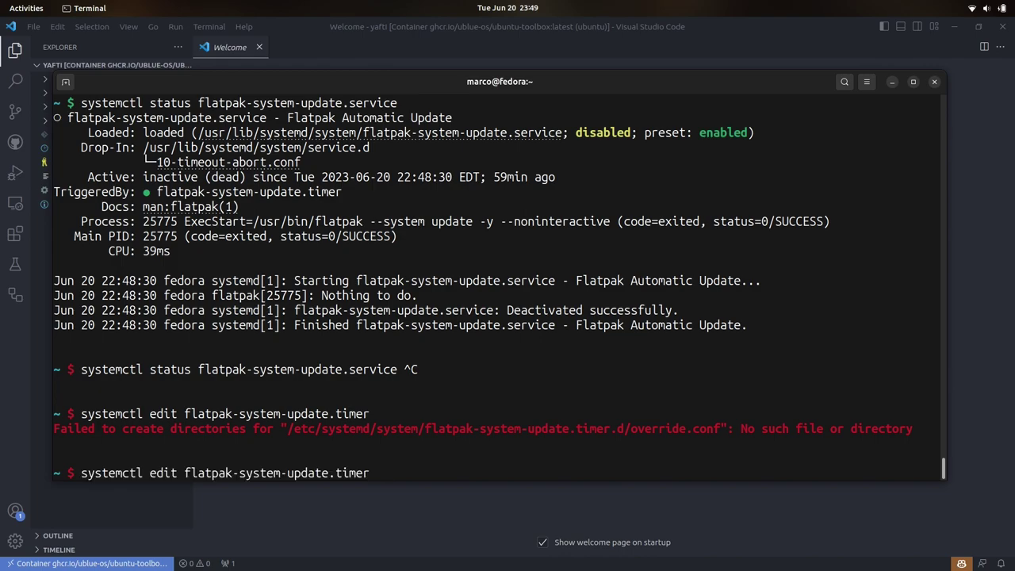
key(ctrl+Left)
key(ctrl+Left)
key(ctrl+Left)
key(ctrl+Left)
key(ctrl+Right)
key(ctrl+Right)
key(End)
text(-)
key(Tab)
key(Tab)
key(Tab)
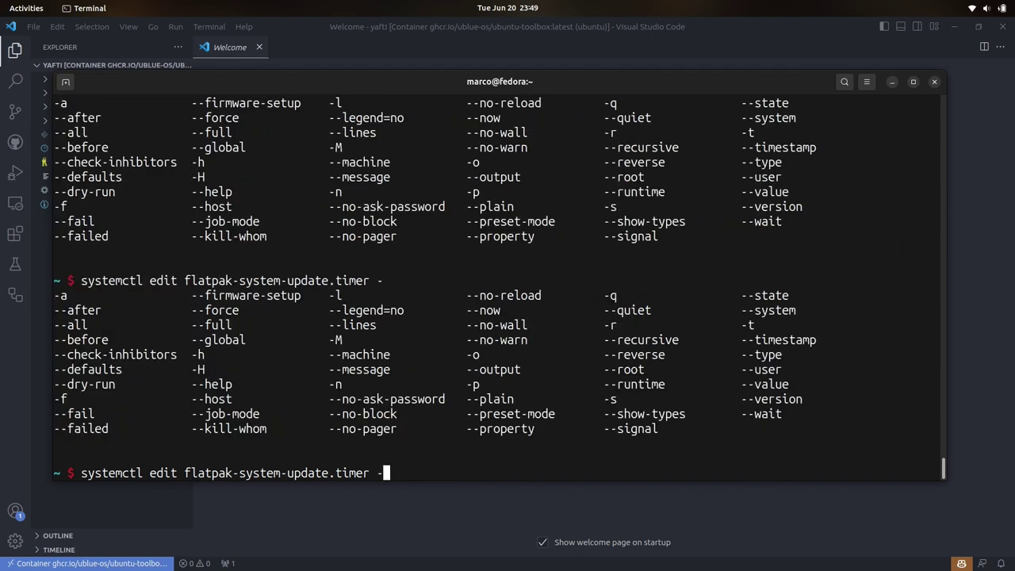
text(-)
key(Tab)
key(Tab)
key(Tab)
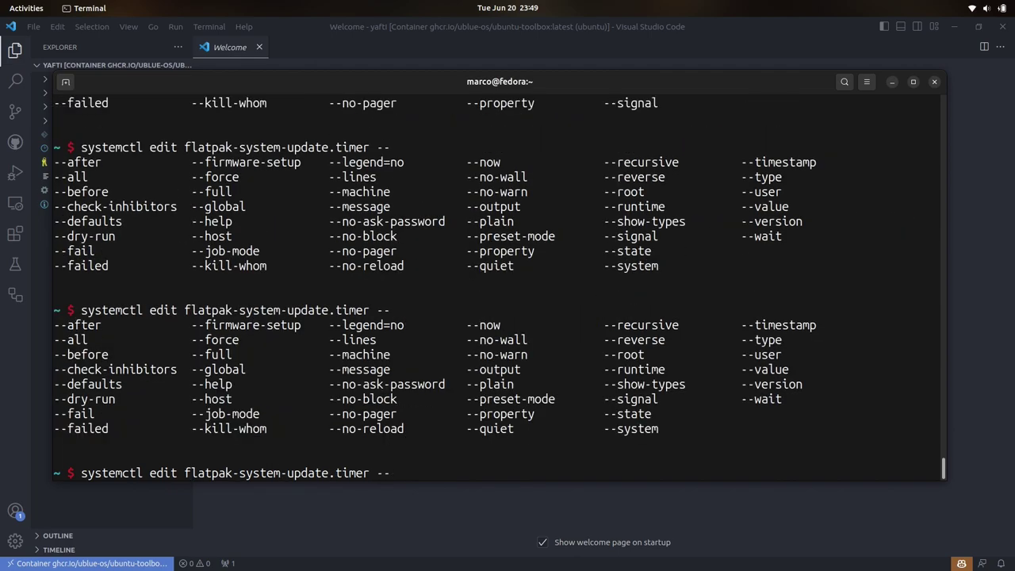
text(user)
key(Return)
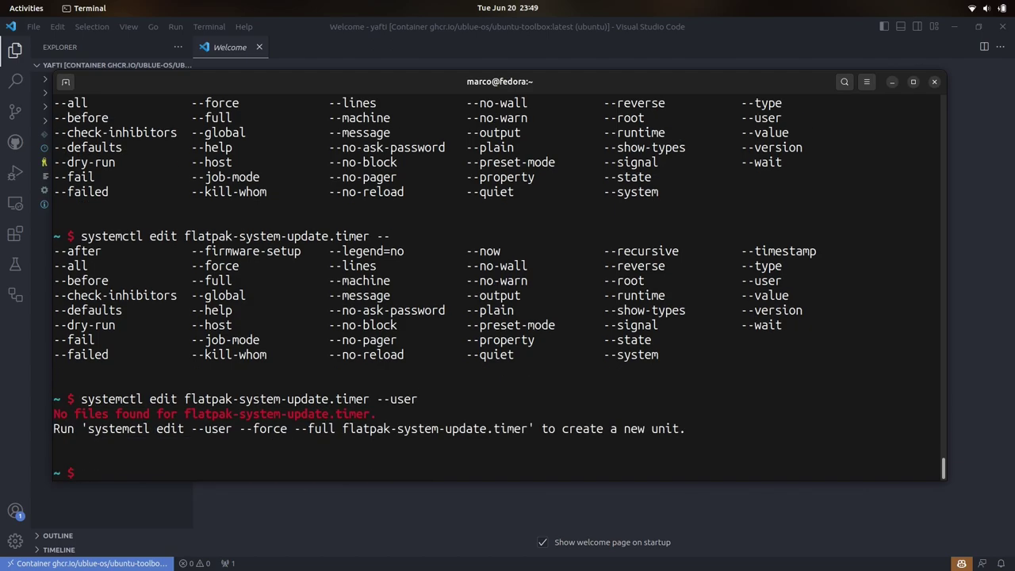
Retry with --user --force --full, exit nano, and type systemctl show flatpak-system-update.timer
key(Up)
key(Left)
key(Left)
key(Left)
key(Left)
key(Right)
key(Right)
key(Right)
key(Right)
text(--force )
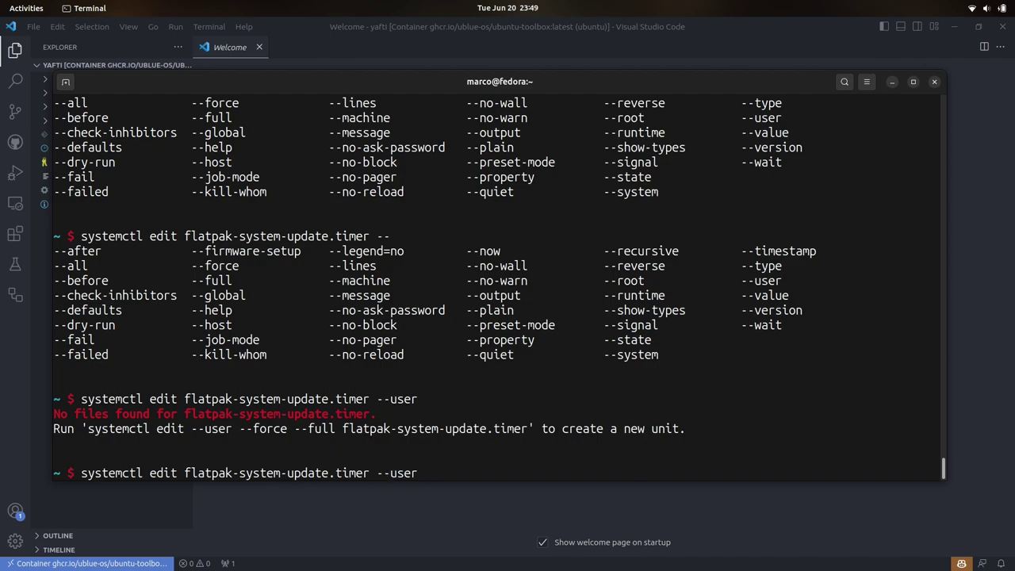
text(--full)
key(Return)
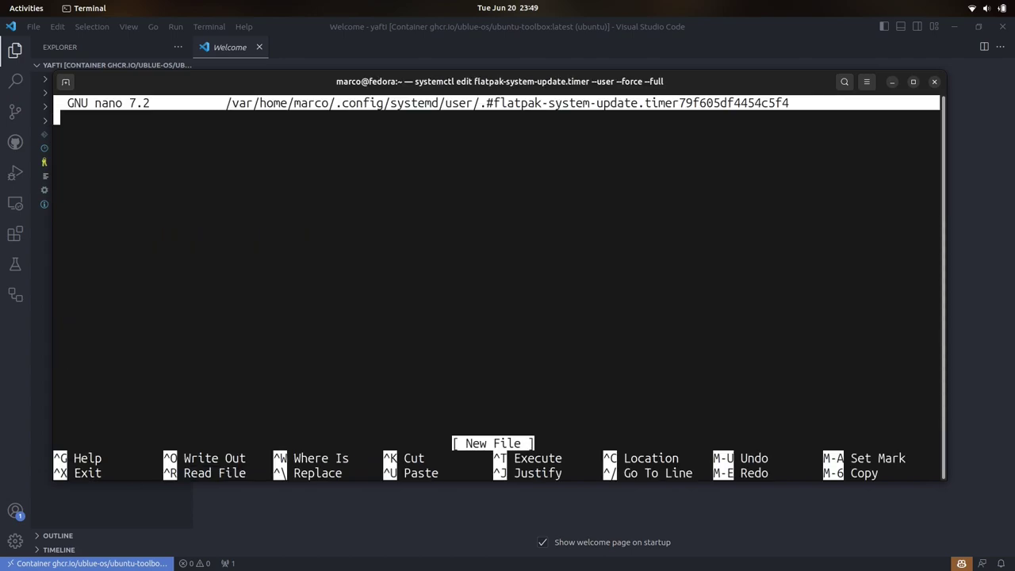
key(ctrl+x)
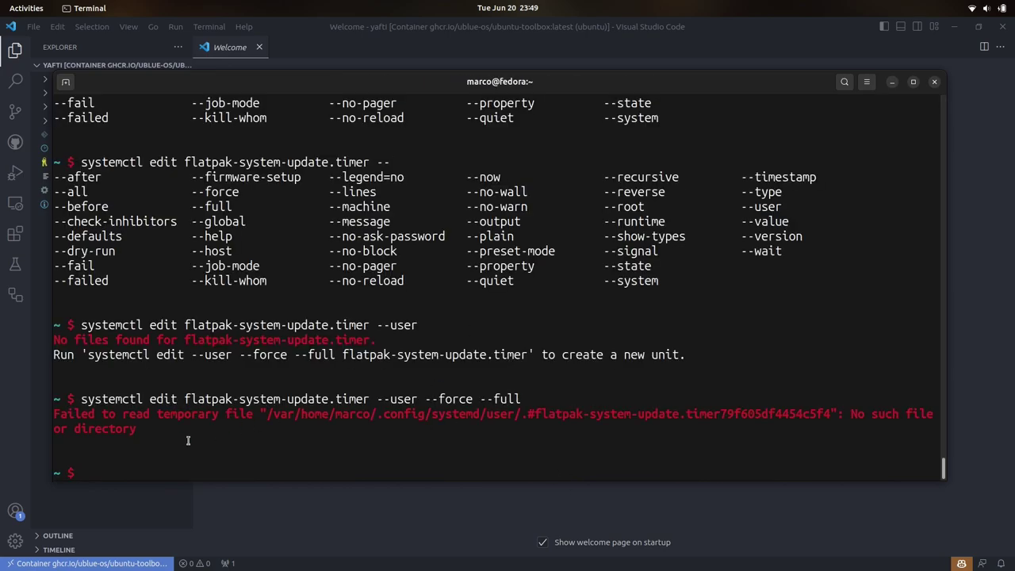
text(systemctl show flatpak-s)
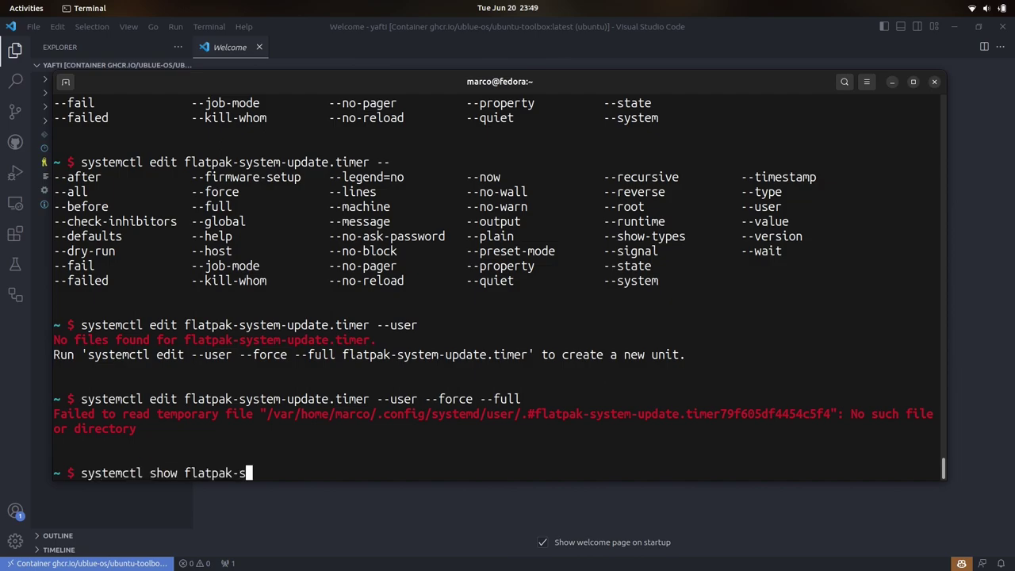
text(ystem-update.timer)
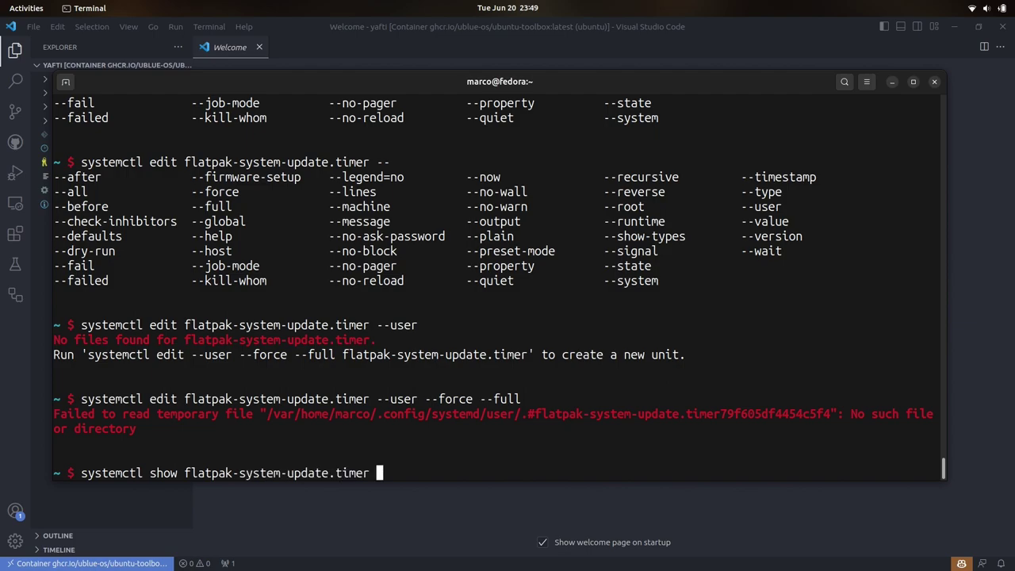
Run systemctl show for the timer and page down to the end of its properties
key(Return)
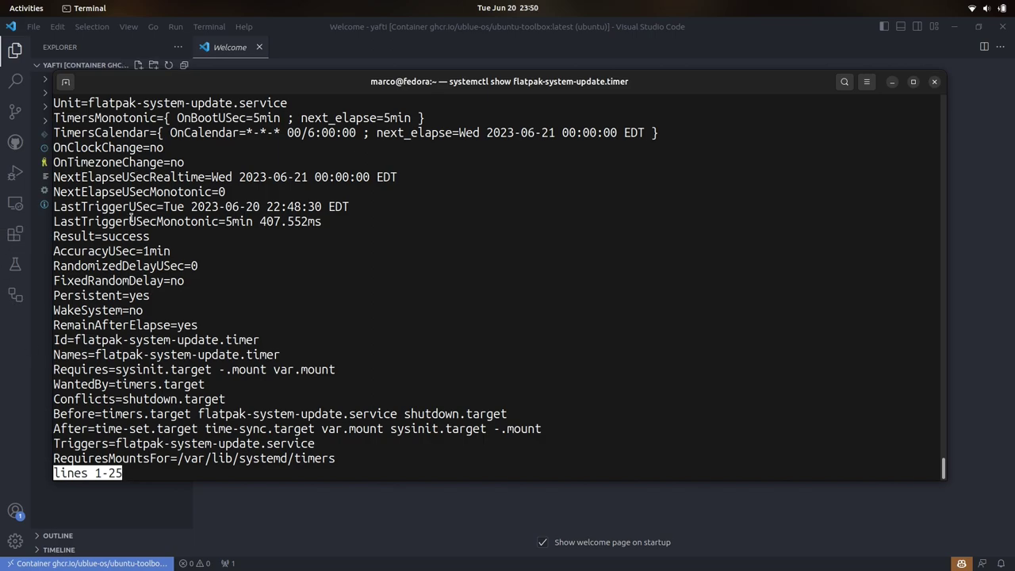
key(Down)
key(Down)
key(Down)
key(Down)
key(Down)
key(Down)
key(Down)
key(Down)
key(Down)
key(Down)
key(Down)
key(Down)
key(Down)
key(Down)
key(Down)
key(Down)
key(Down)
key(Down)
key(Down)
key(Down)
key(Down)
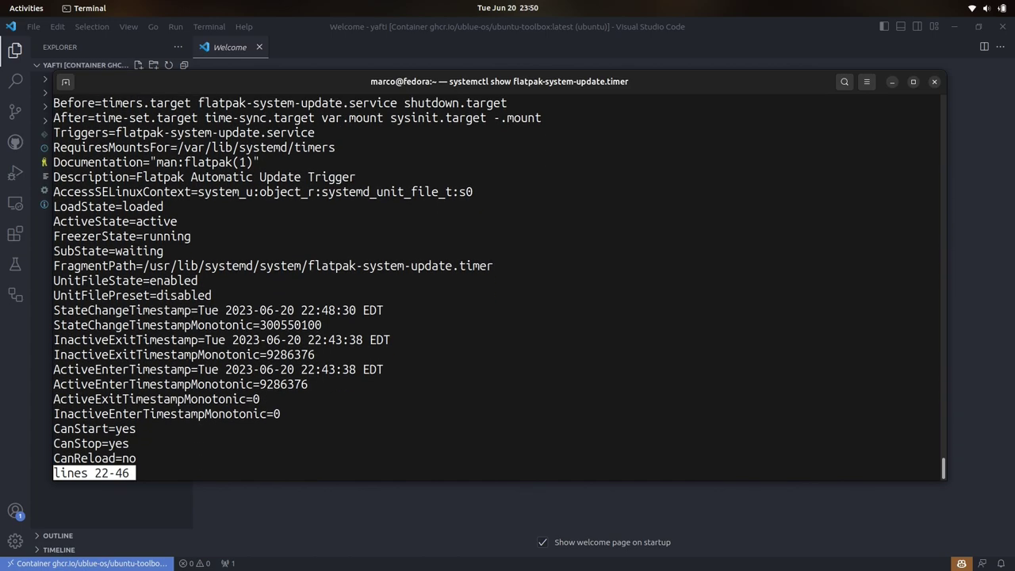
key(Down)
key(Down)
key(Down)
key(Down)
key(Down)
key(Down)
key(Down)
key(Down)
key(Down)
key(Down)
key(Down)
key(Down)
key(Down)
key(Down)
key(Down)
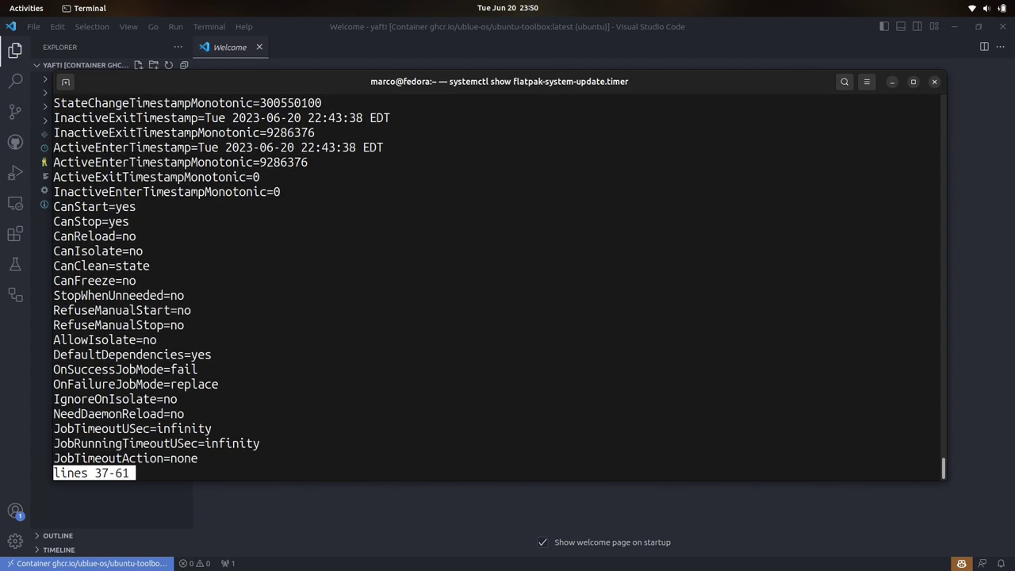
key(Down)
key(Down)
key(Down)
key(Down)
key(Down)
key(Down)
key(Down)
key(Down)
key(Down)
key(Down)
key(Down)
key(Down)
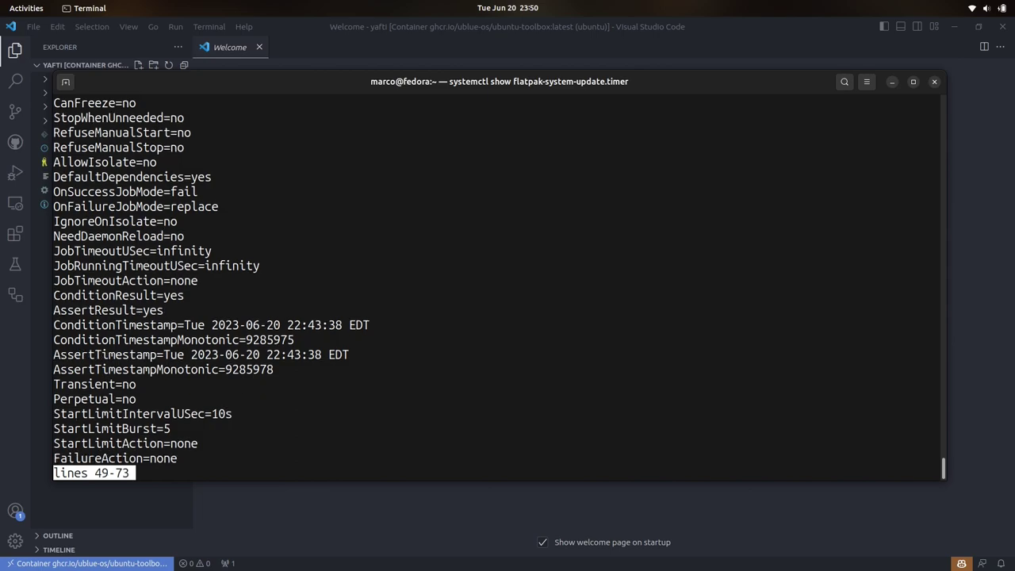
key(Down)
key(Down)
key(Down)
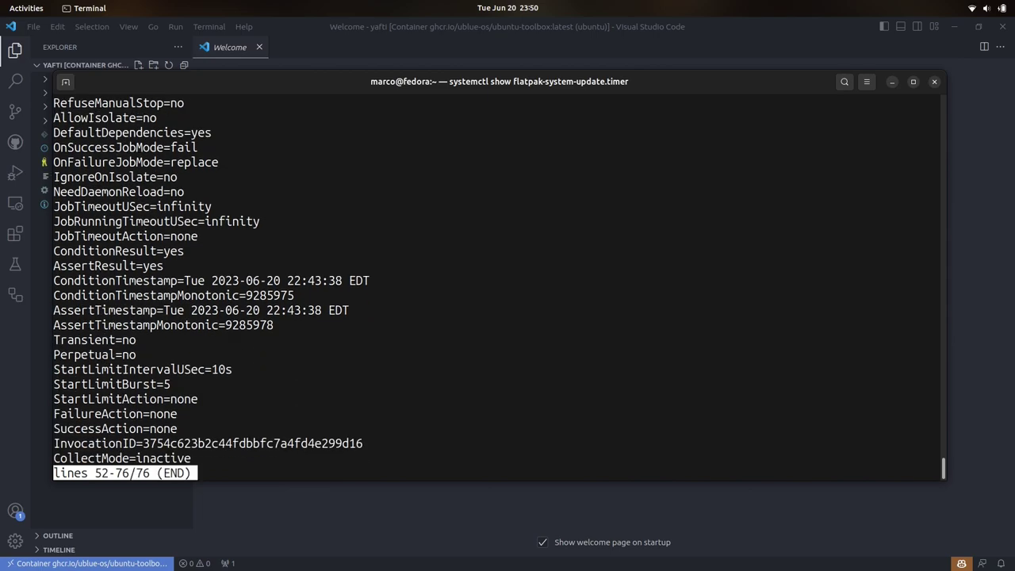
Quit the less pager showing the timer properties
key(q)
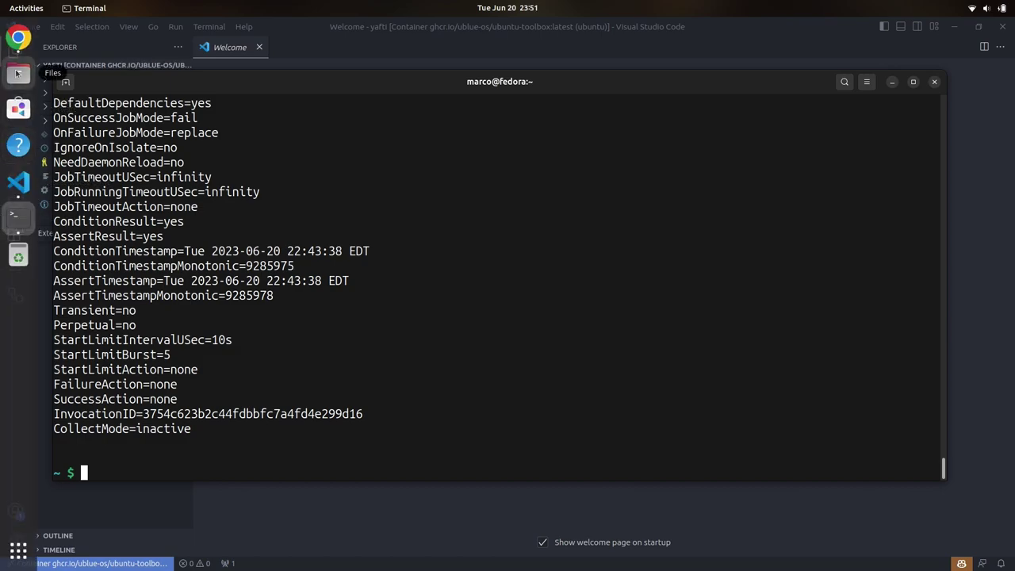
Open github.com/ublue-os/fleek in a new tab and go to its Issues
click(18, 38)
key(ctrl+t)
text(git)
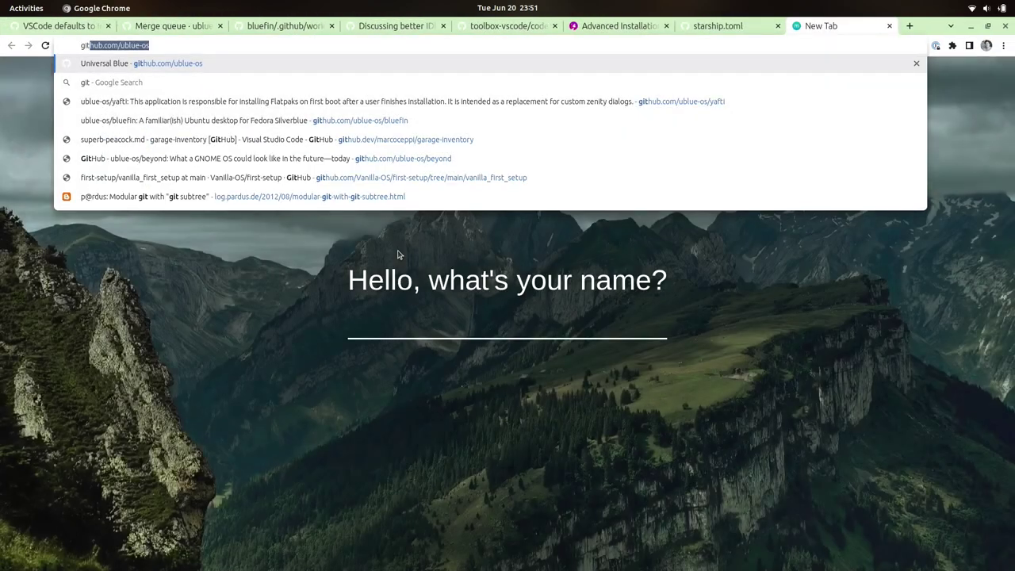
key(Right)
text(/)
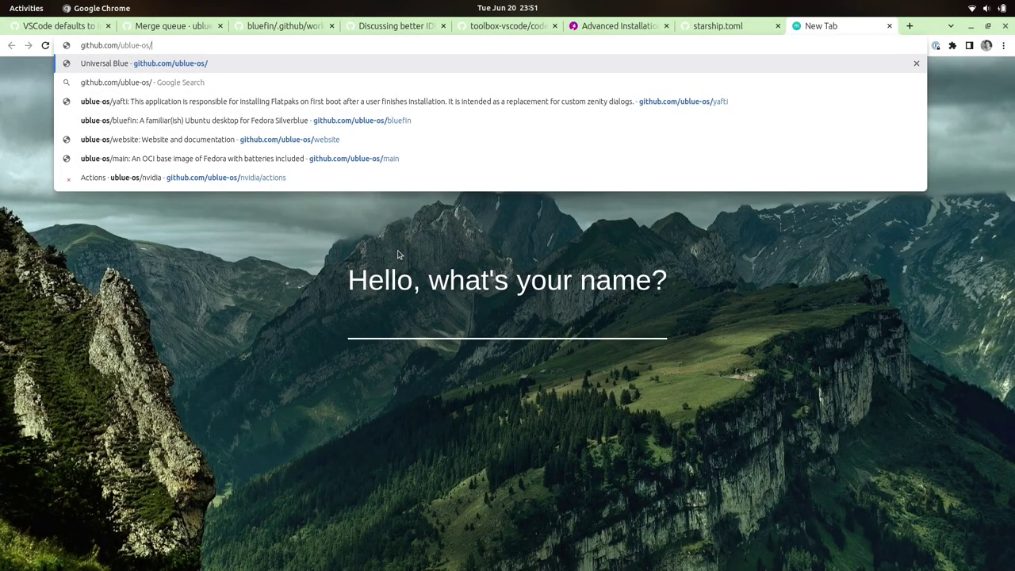
text(flee)
key(Return)
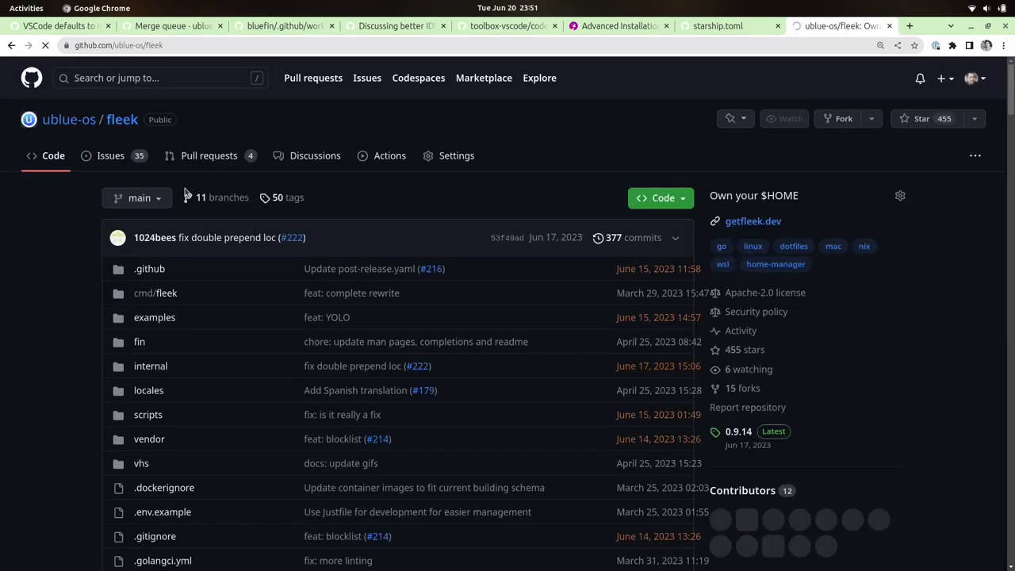
click(119, 156)
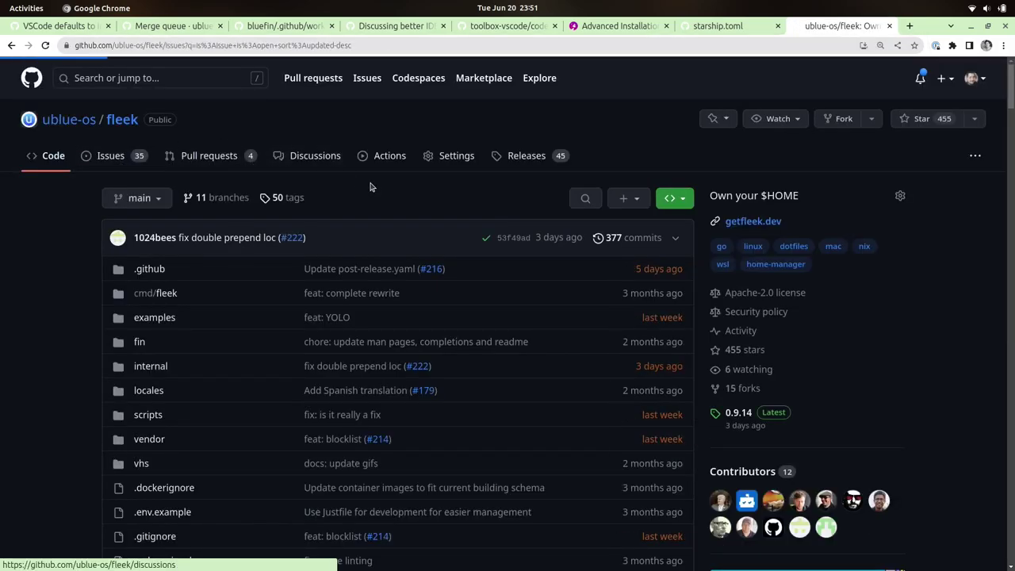
Search issues for 'command not found' with the default filters removed
click(371, 200)
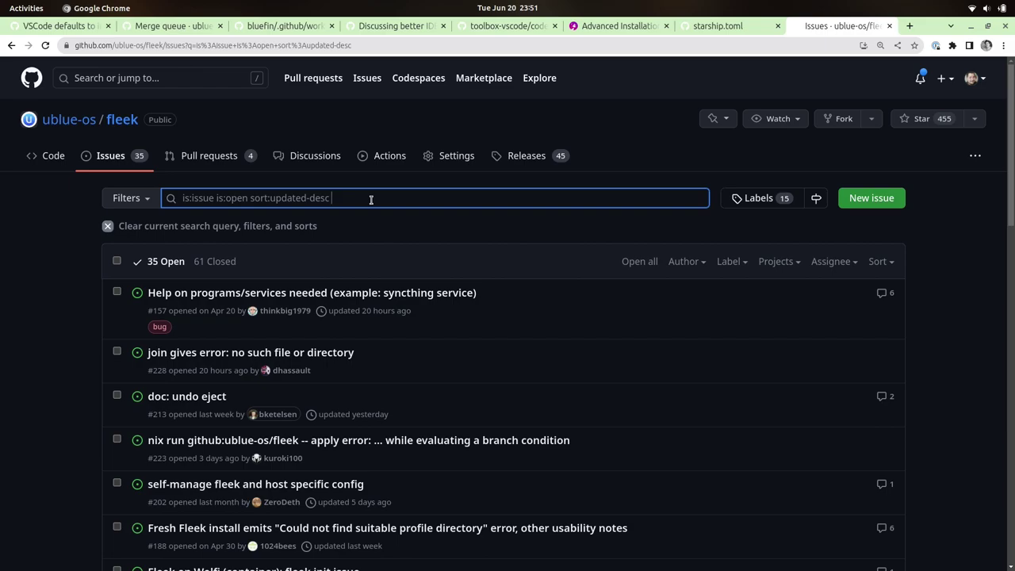
text(command not found)
key(Return)
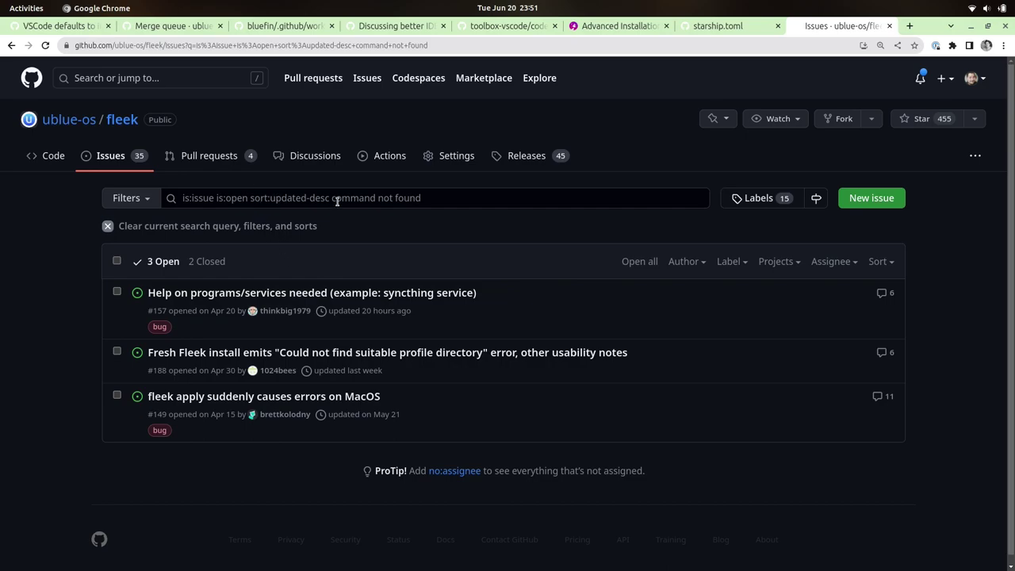
drag(333, 199, 94, 193)
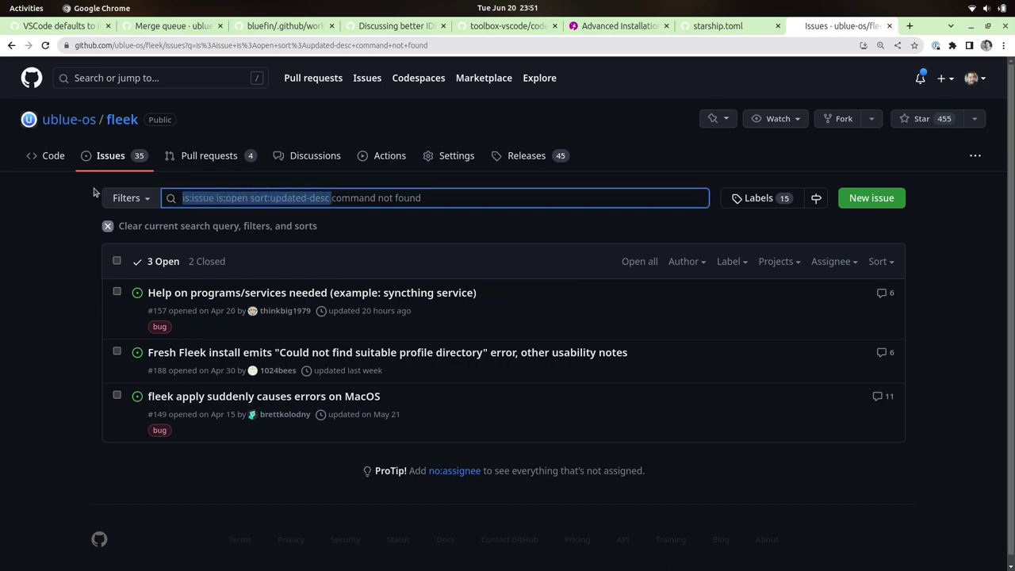
key(BackSpace)
key(Return)
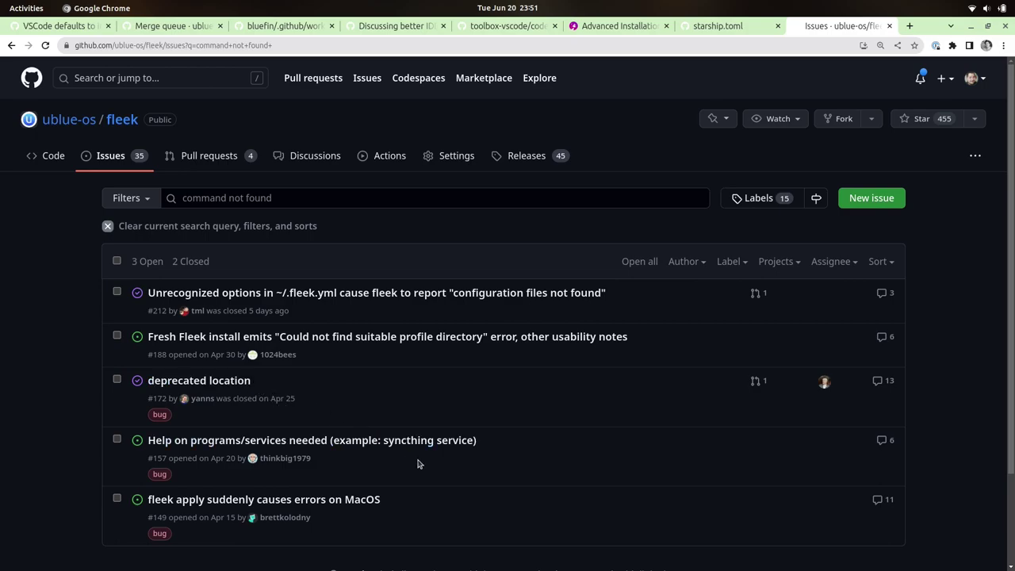
scroll(407, 435, down, 3)
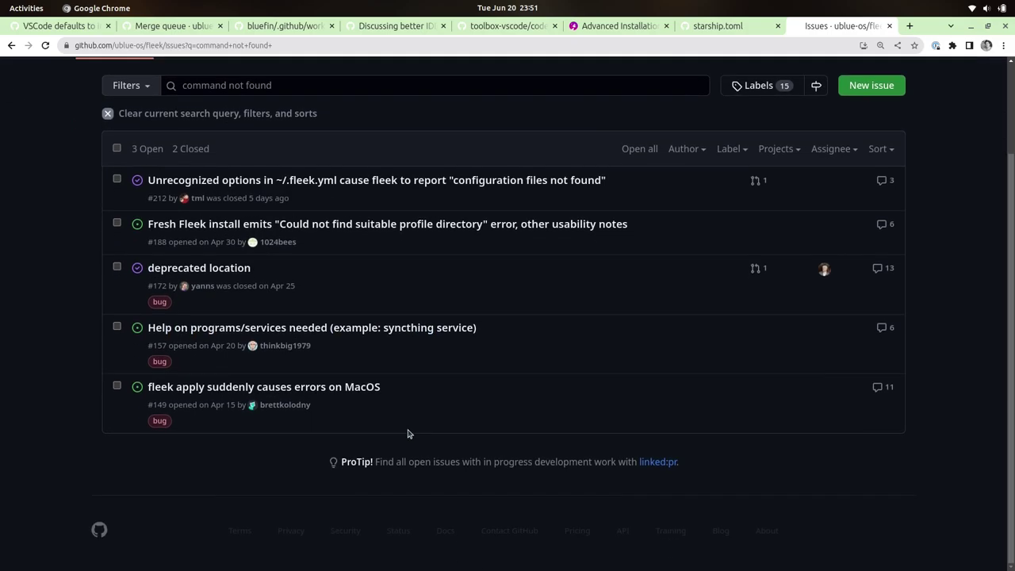
scroll(407, 434, up, 1)
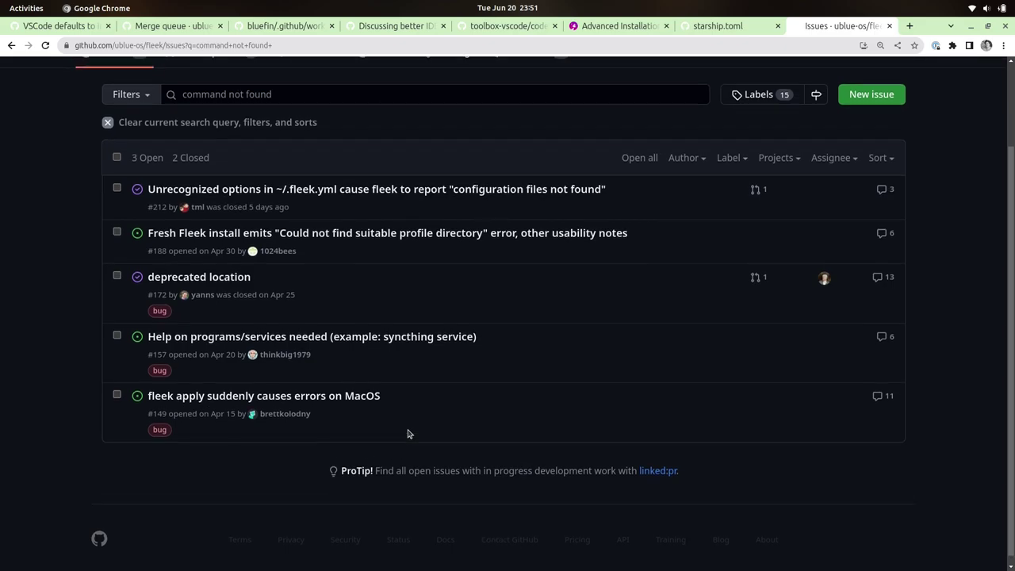
scroll(407, 433, up, 3)
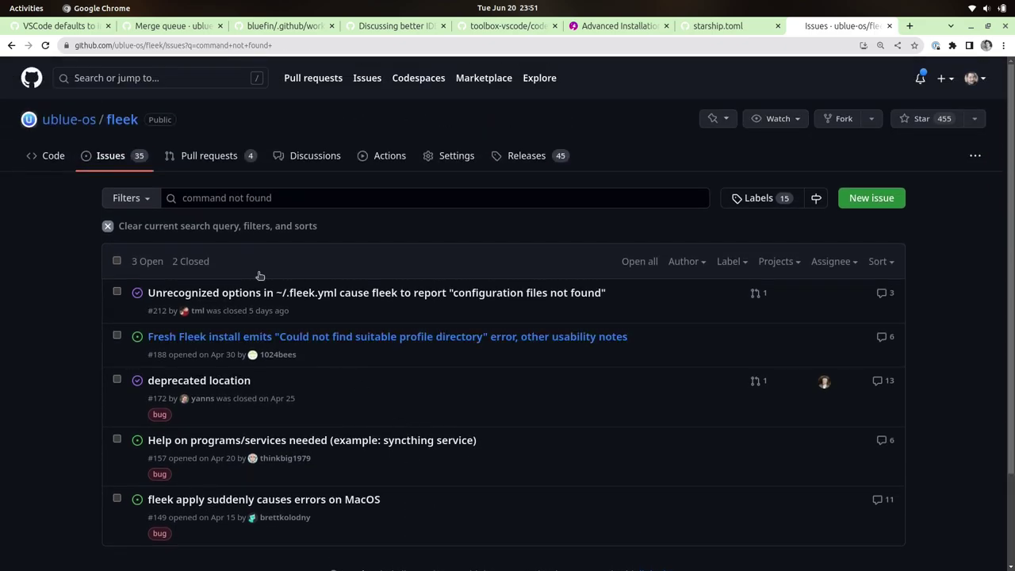
Return to the full list of 35 open issues and browse it
click(112, 157)
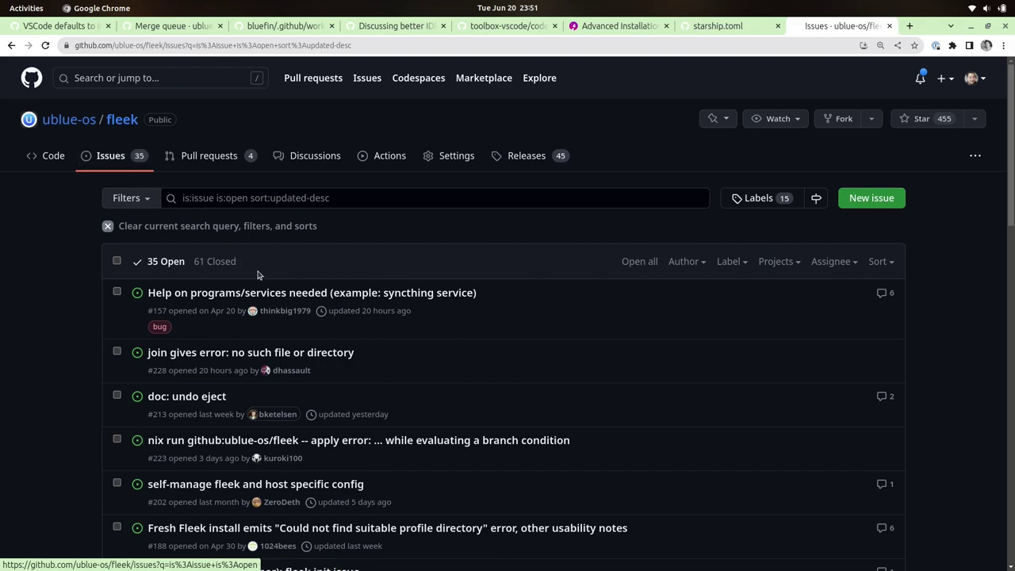
scroll(258, 273, down, 4)
scroll(206, 300, down, 1)
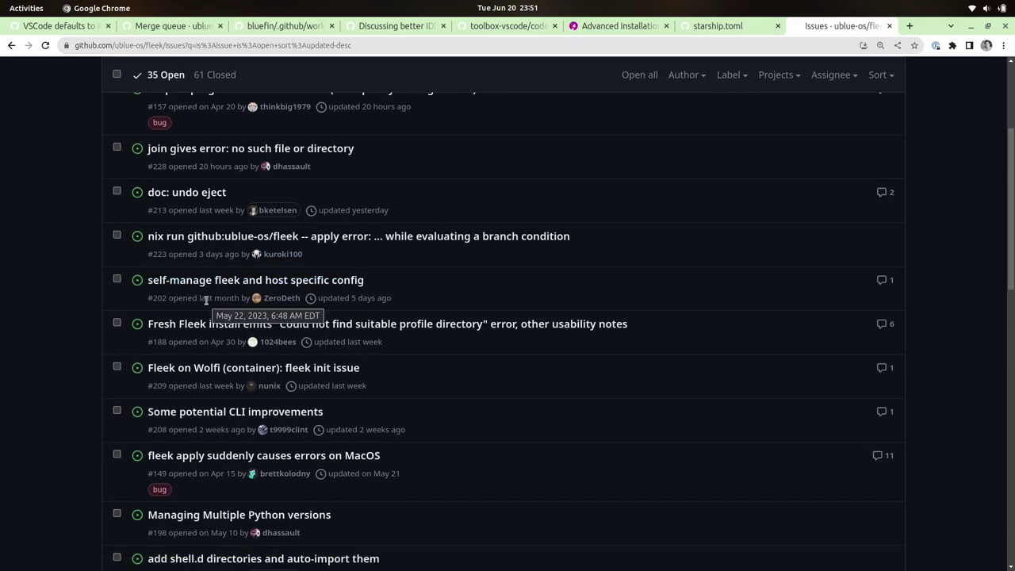
scroll(205, 300, up, 5)
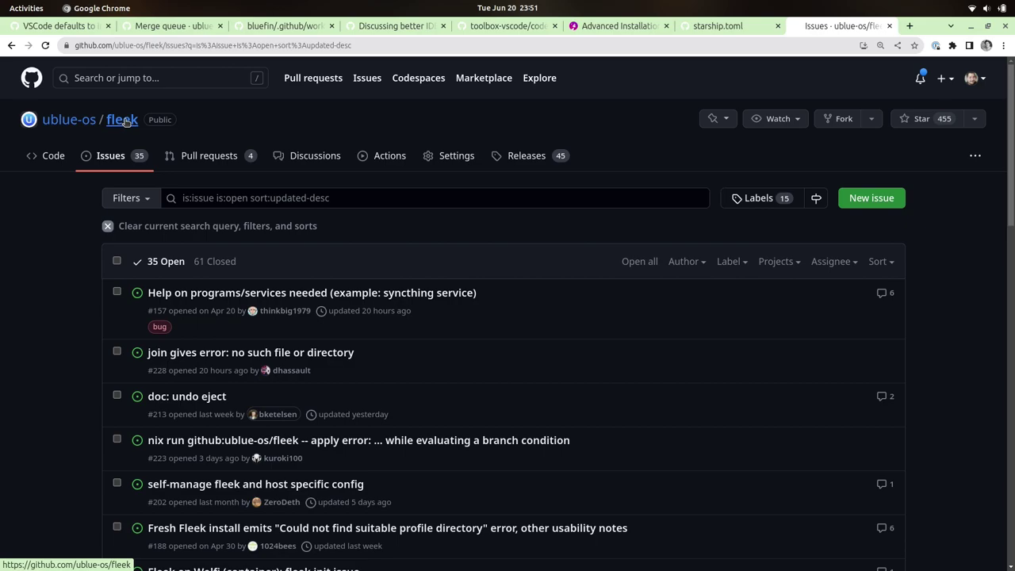
Close GNOME Terminal, open VS Code's integrated terminal and run sudo su - ubuntu
key(alt+Tab)
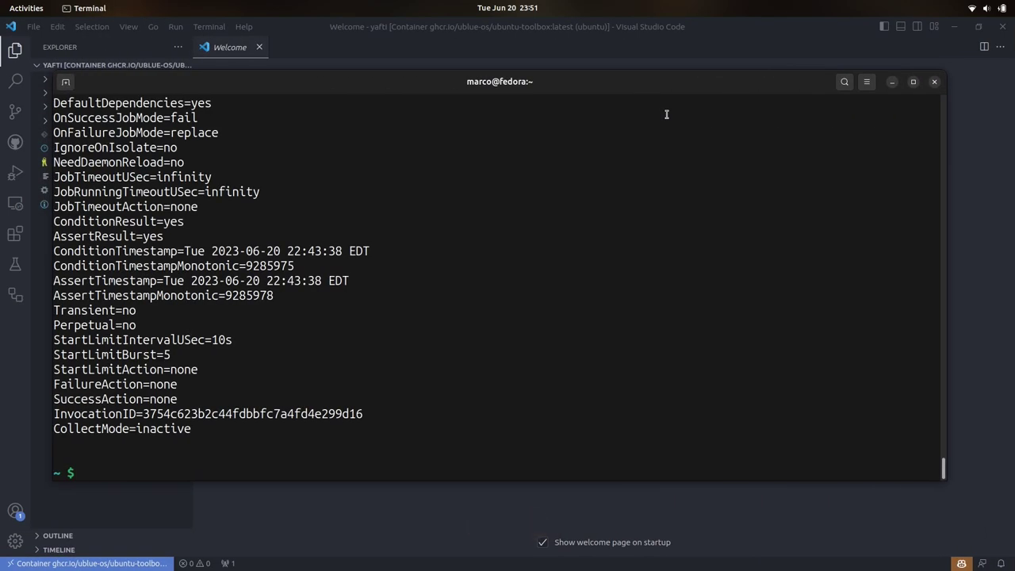
key(ctrl+d)
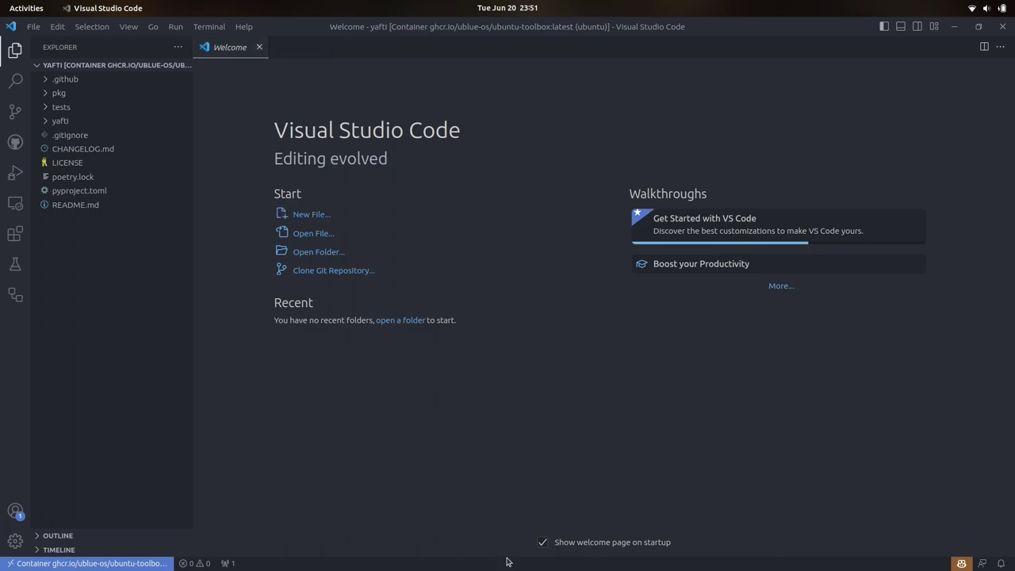
key(ctrl+grave)
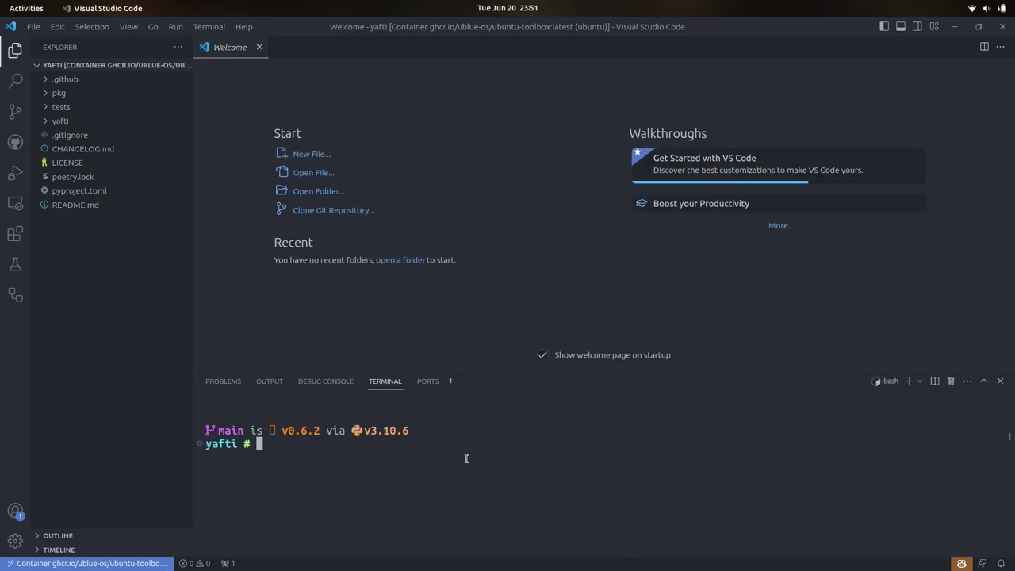
text(poe)
key(BackSpace)
key(BackSpace)
key(BackSpace)
text(sudo su - ubuntu)
key(Return)
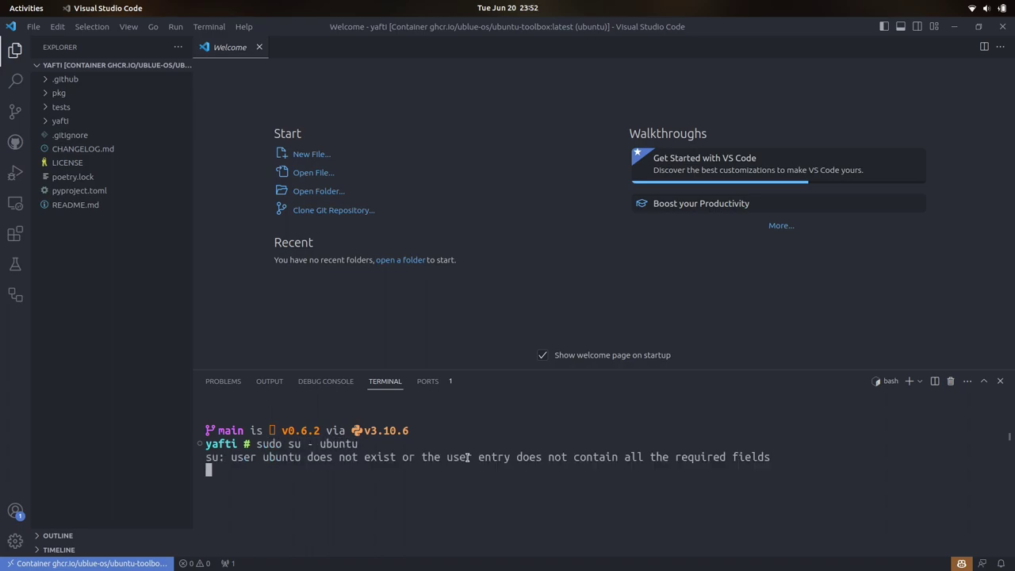
Switch to the regular user account with sudo su and clear the screen
key(Up)
key(BackSpace)
key(BackSpace)
key(BackSpace)
key(BackSpace)
key(BackSpace)
key(BackSpace)
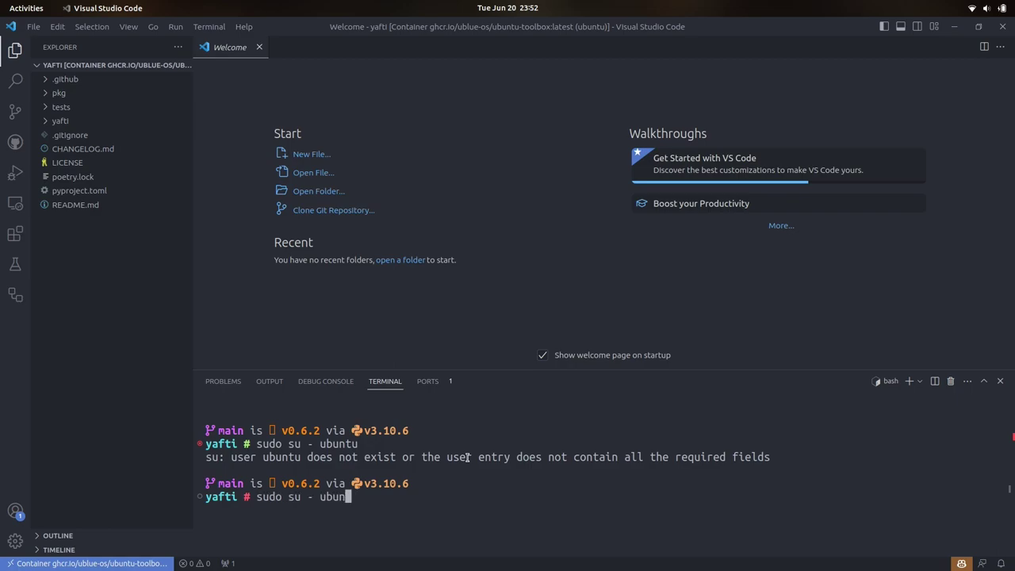
key(Return)
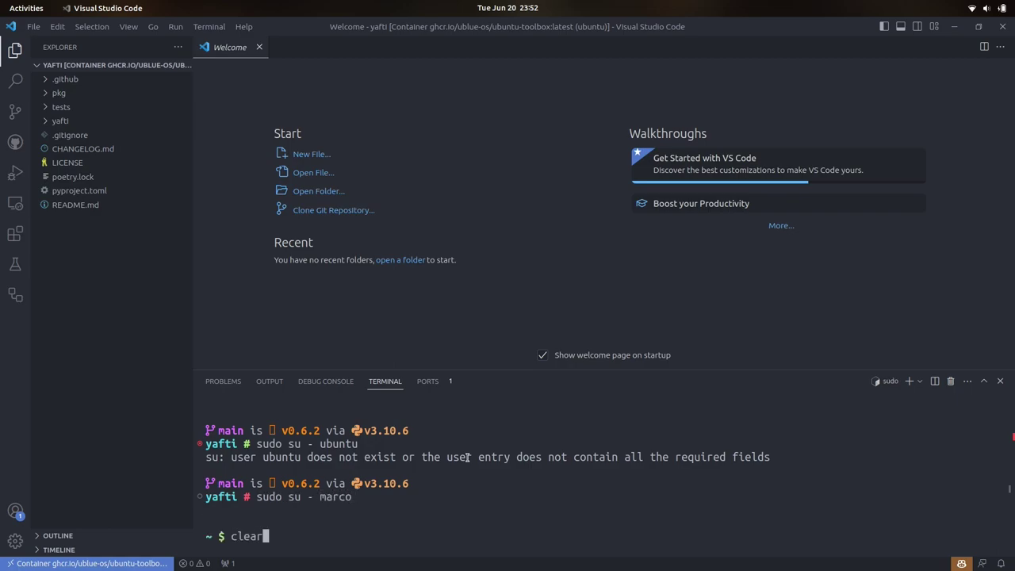
key(Return)
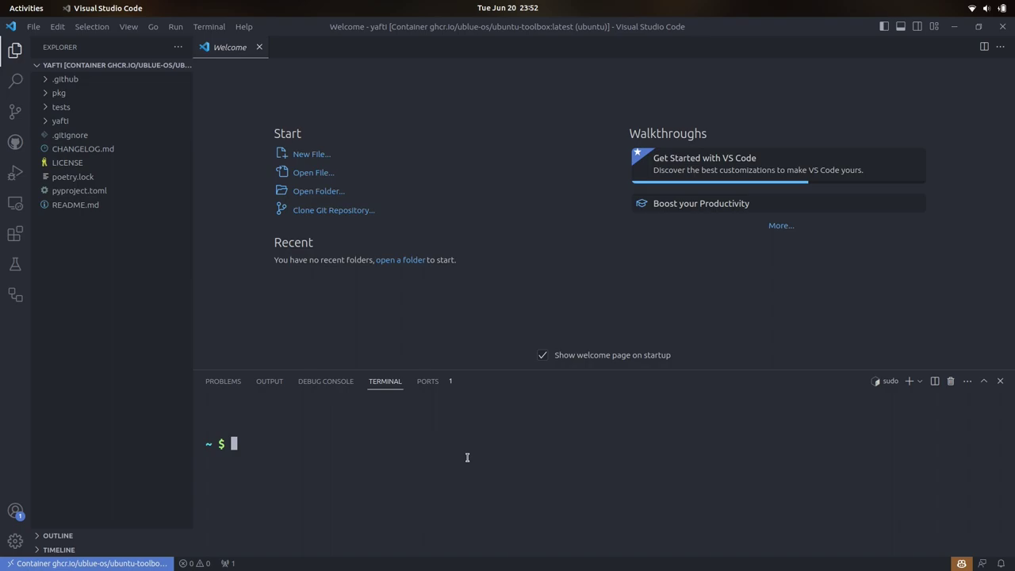
Change into Projects/ublue-os/yafti and list its contents with ls -lah
text(cd P)
key(Tab)
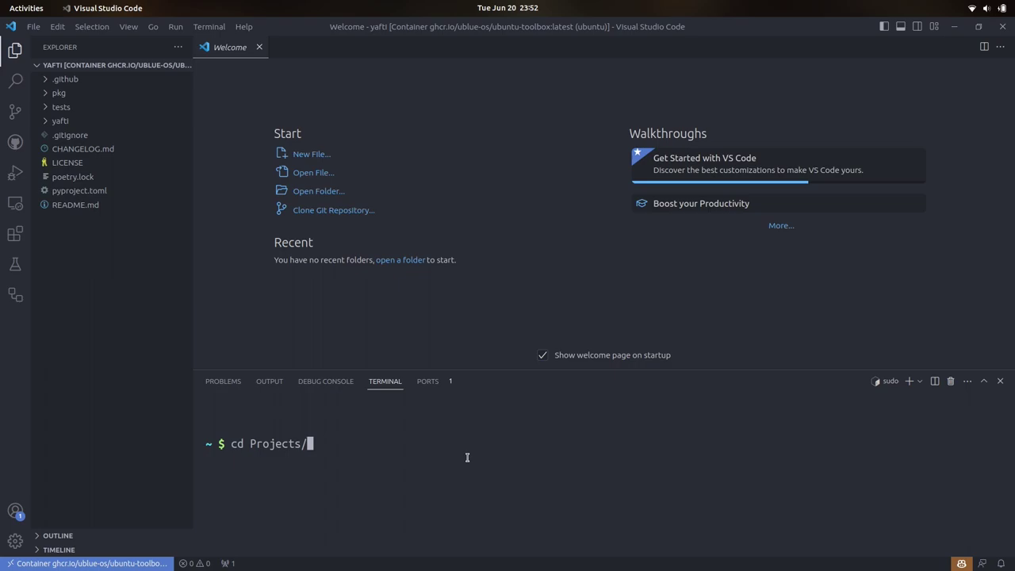
text(u)
key(Tab)
text(y)
key(Tab)
key(Return)
text(ls -lah)
key(Return)
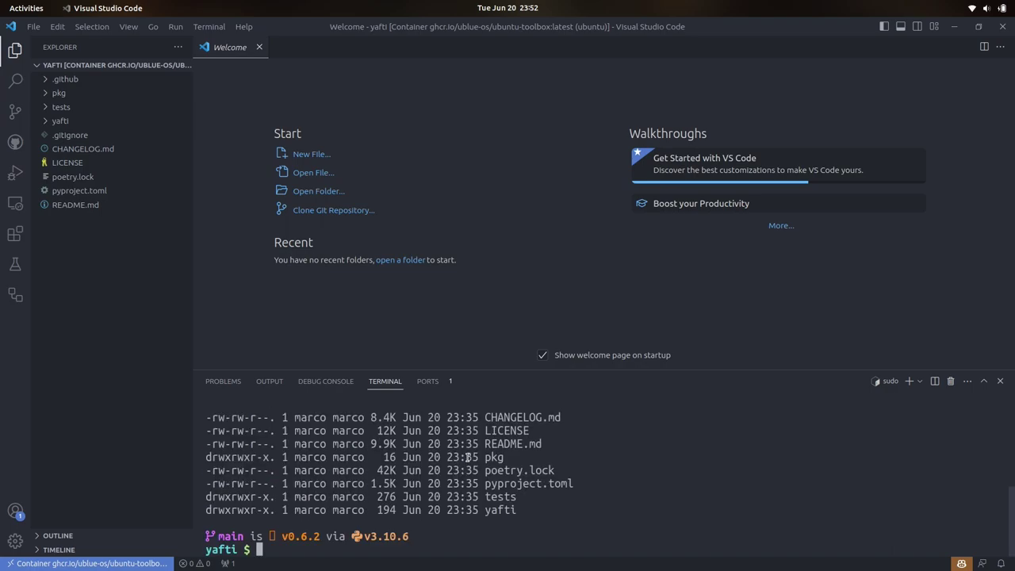
text(poe)
key(BackSpace)
key(BackSpace)
key(BackSpace)
key(alt+Tab)
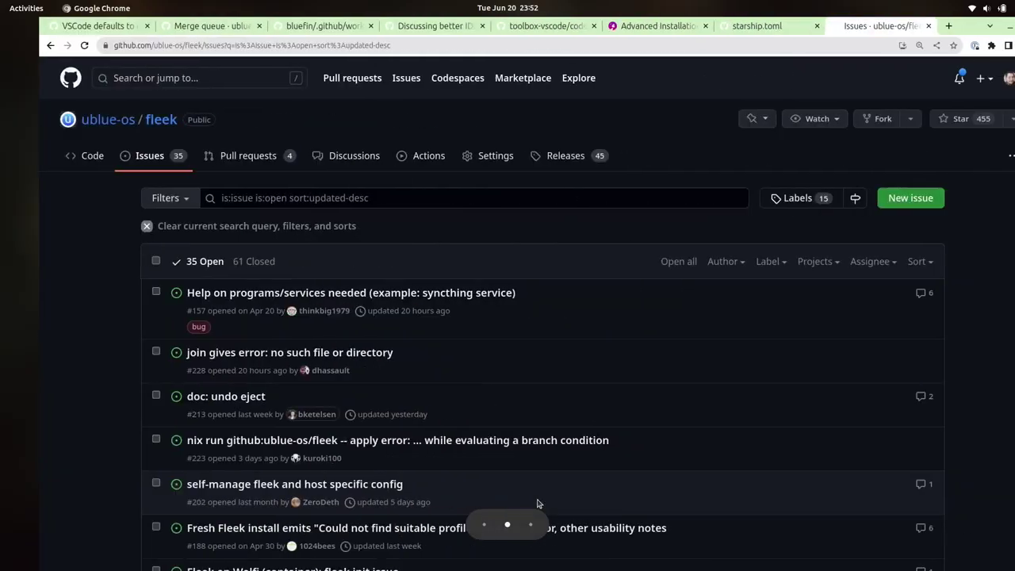
Search 'getpoetry', open the Poetry docs and scroll to the Linux curl install command
key(g)
key(c)
key(ctrl+t)
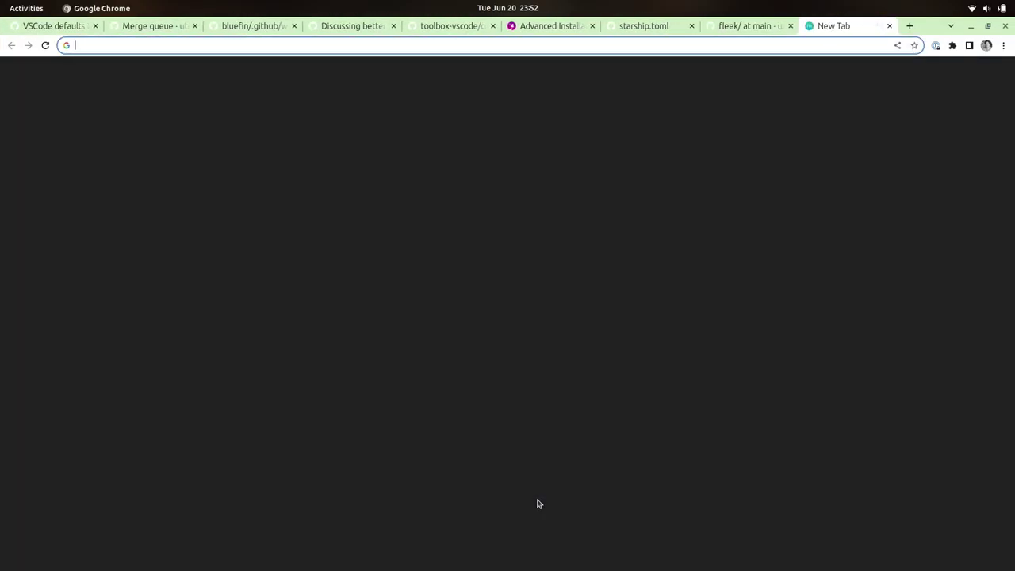
text(getpoetry)
key(Return)
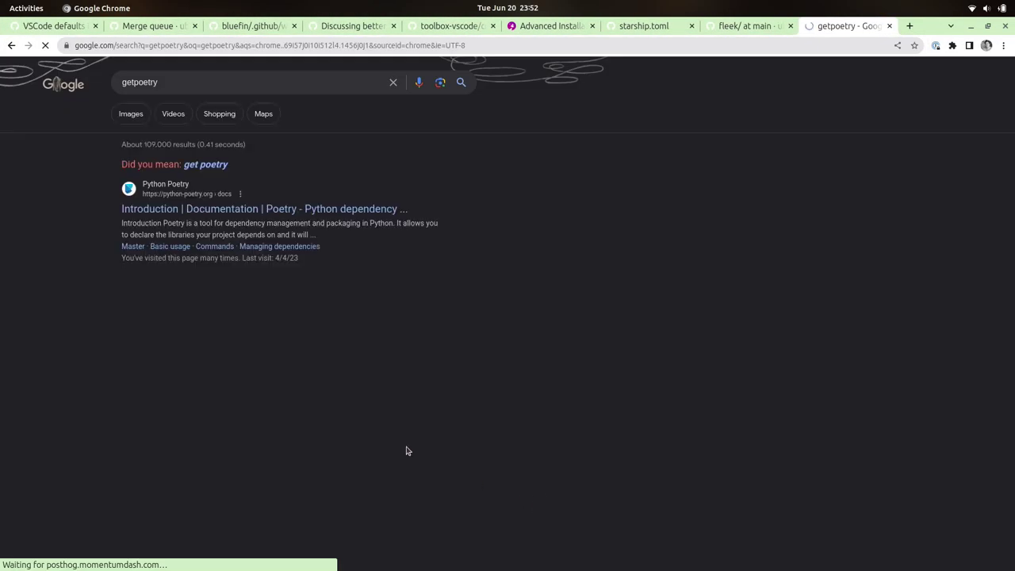
click(275, 214)
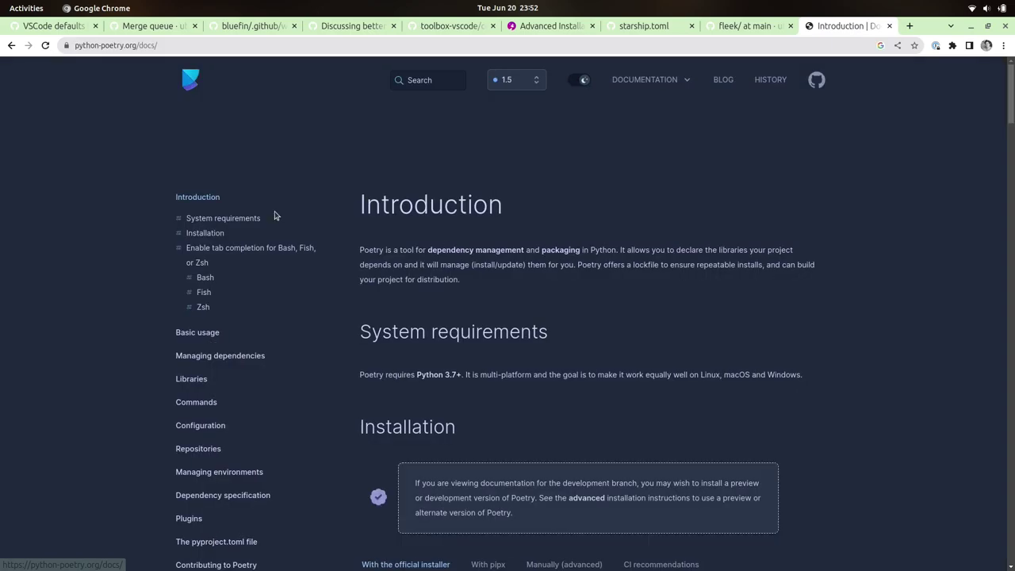
scroll(485, 375, down, 5)
scroll(485, 376, up, 2)
scroll(441, 230, down, 6)
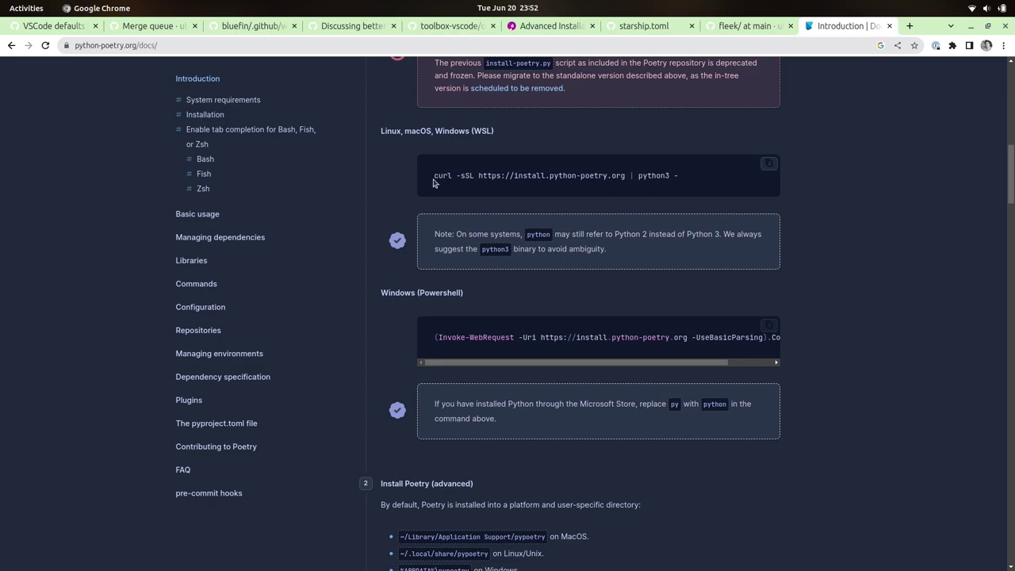
key(alt+Tab)
Run sudo apt install python3.11, hit the no-new-privileges error, then start typing apt install python
text(sudo apt install python)
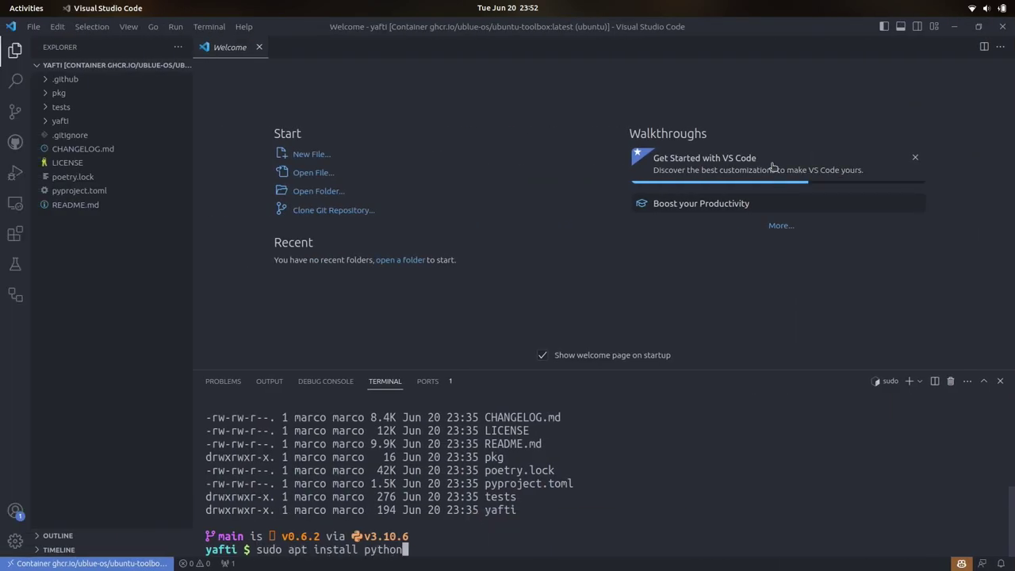
text(3.11)
key(Return)
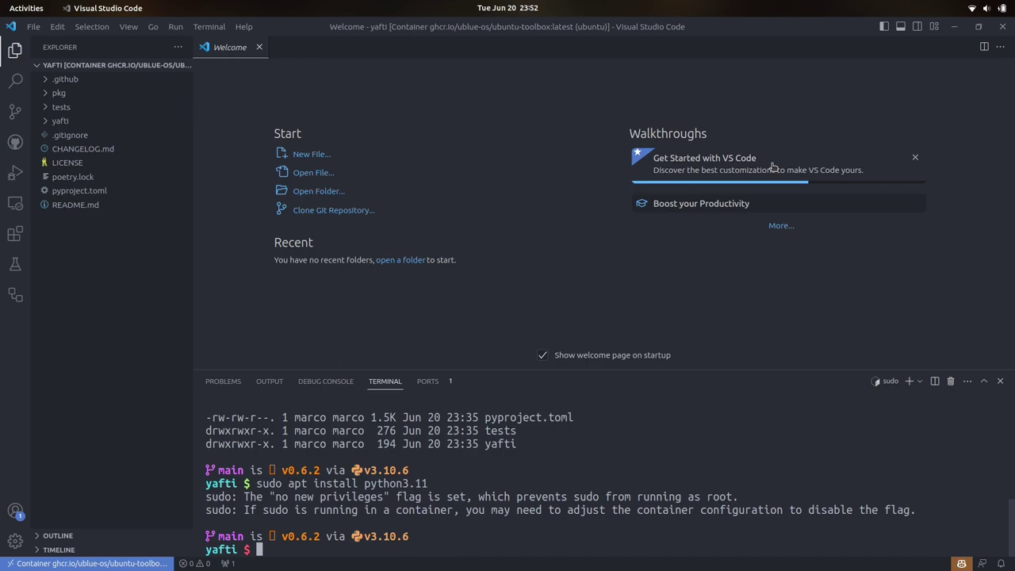
text(apt install )
text(python)
key(BackSpace)
key(BackSpace)
key(BackSpace)
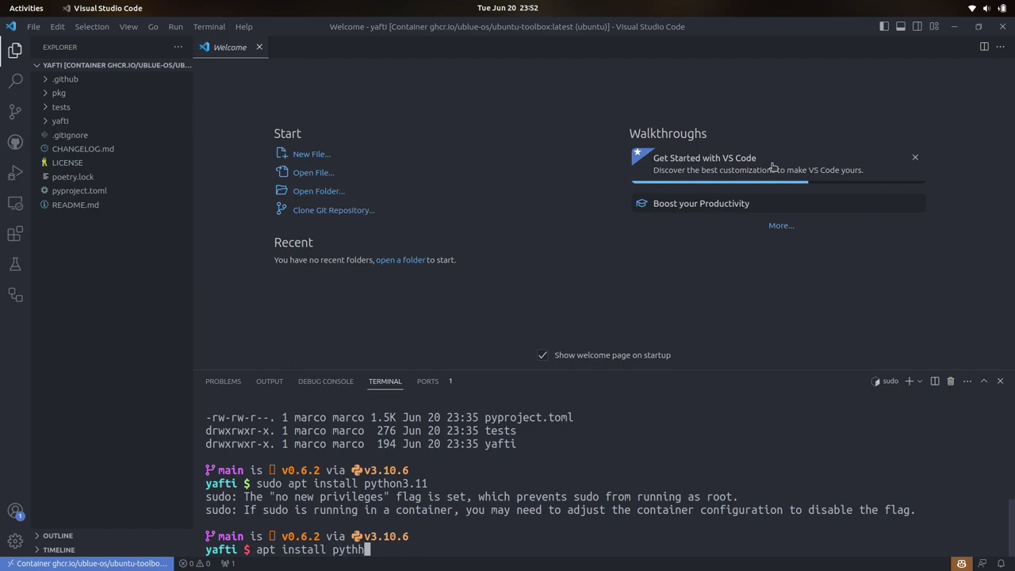
text(hon)
In a new Black Box terminal, install python3.11 with sudo apt, confirming with y
key(ctrl+alt+t)
text(sudo apt )
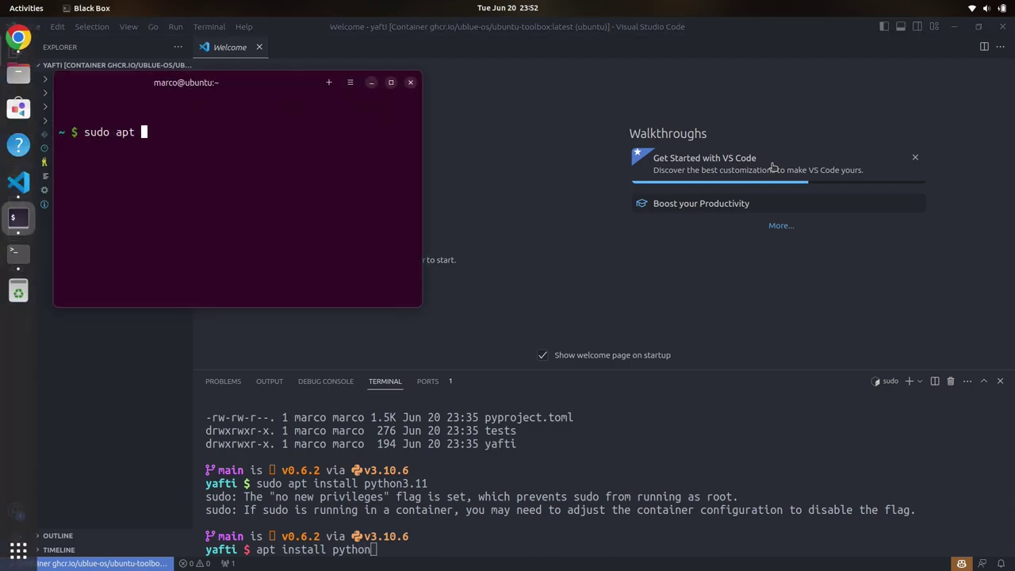
text(install pythone.1)
key(BackSpace)
key(BackSpace)
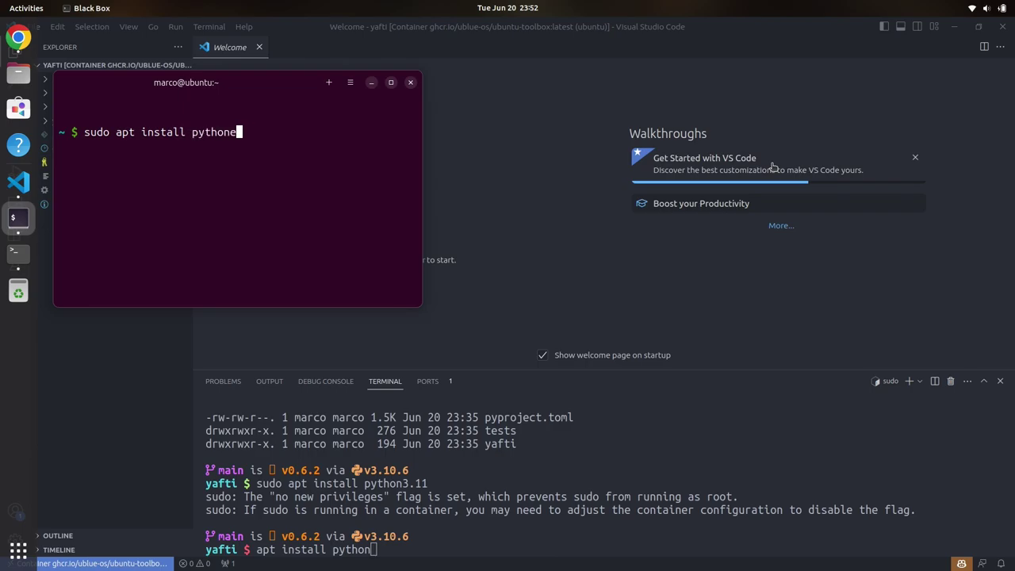
key(BackSpace)
text(3.11)
key(Return)
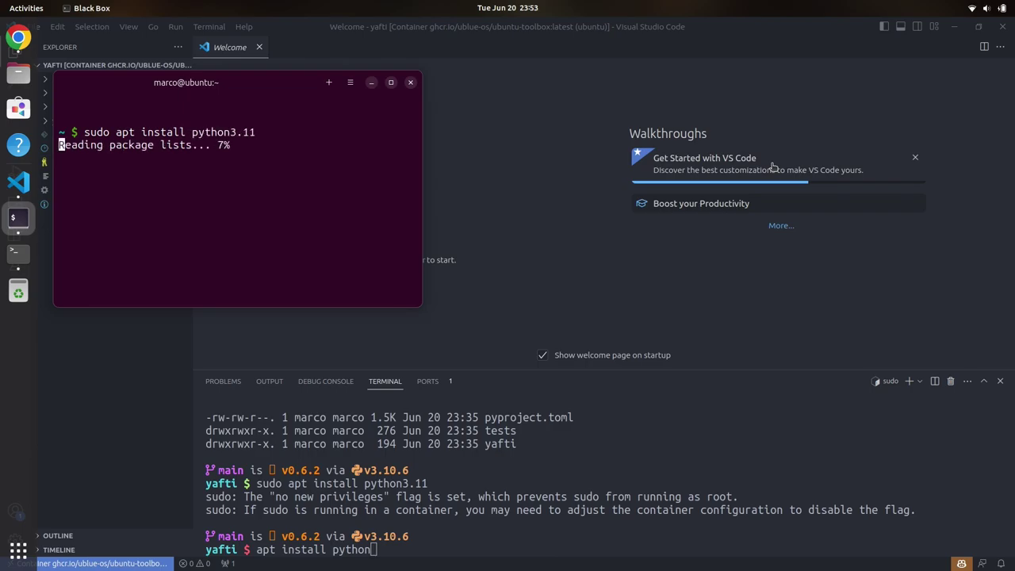
text(y)
key(Return)
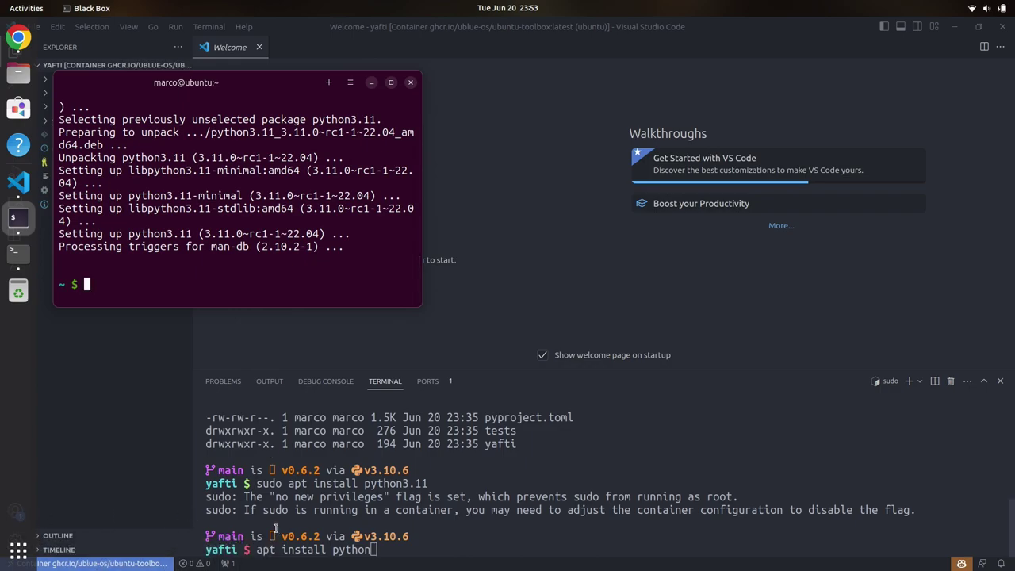
Clear and widen the Black Box window, then cancel VS Code's half-typed apt command
drag(199, 89, 319, 95)
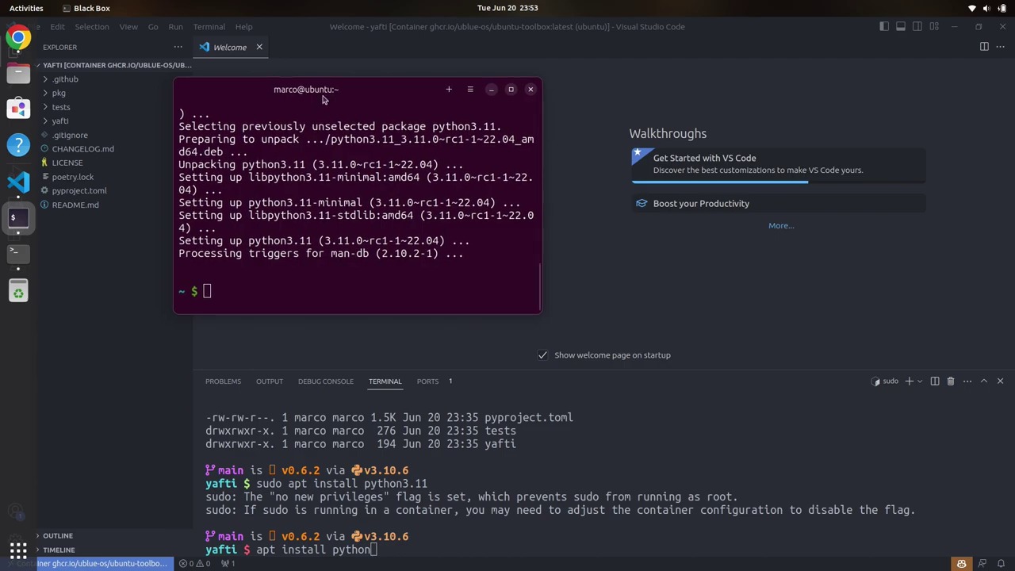
text(clear)
key(Return)
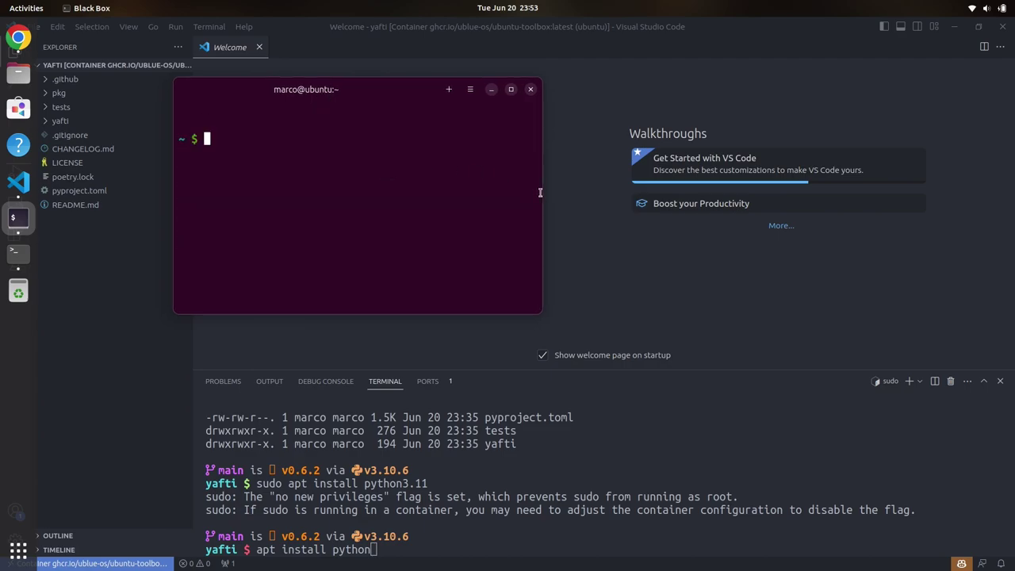
drag(542, 190, 724, 190)
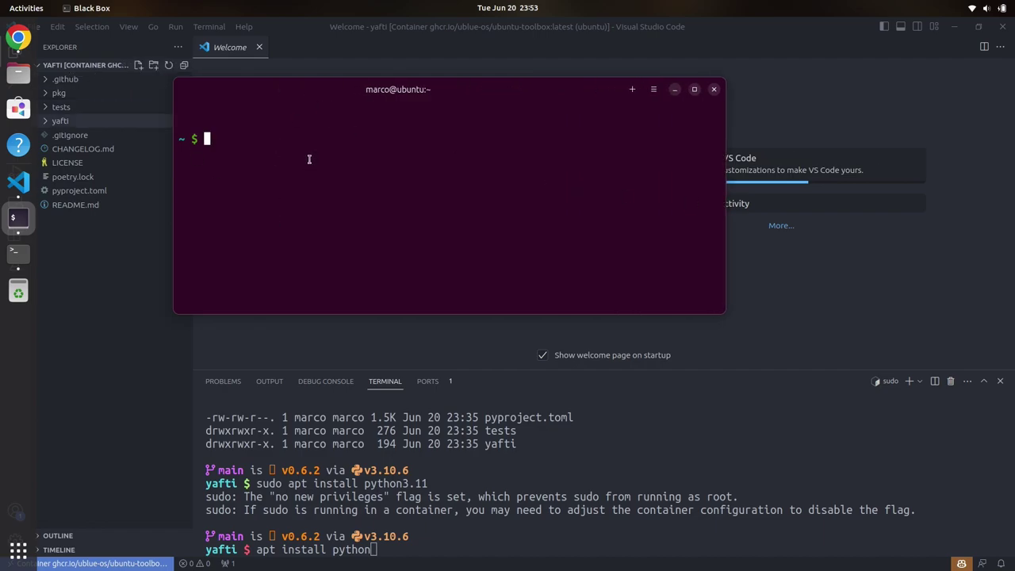
click(470, 517)
key(ctrl+c)
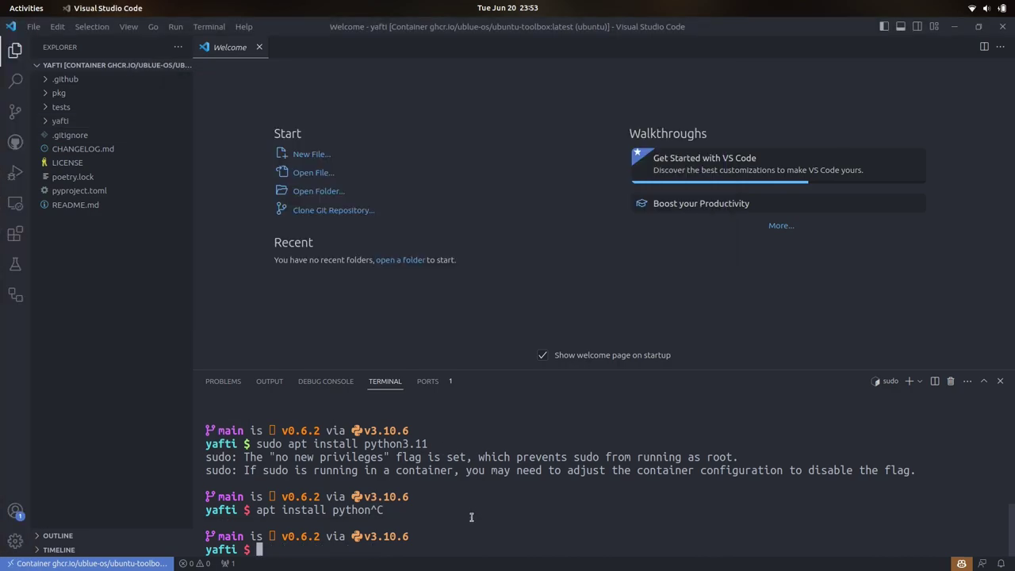
Exit the container shell and run the pasted curl Poetry installer
key(ctrl+c)
key(ctrl+d)
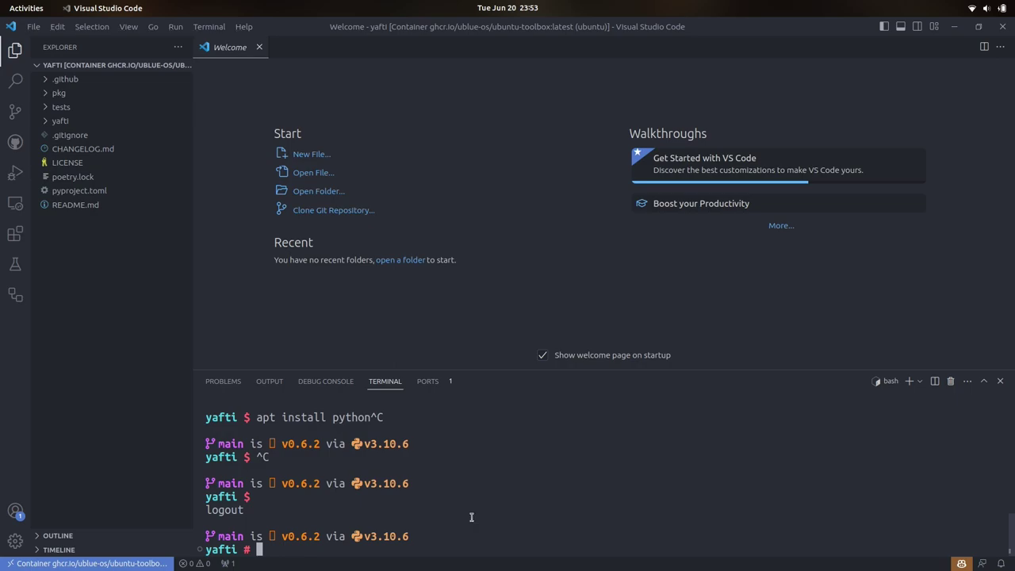
key(ctrl+shift+v)
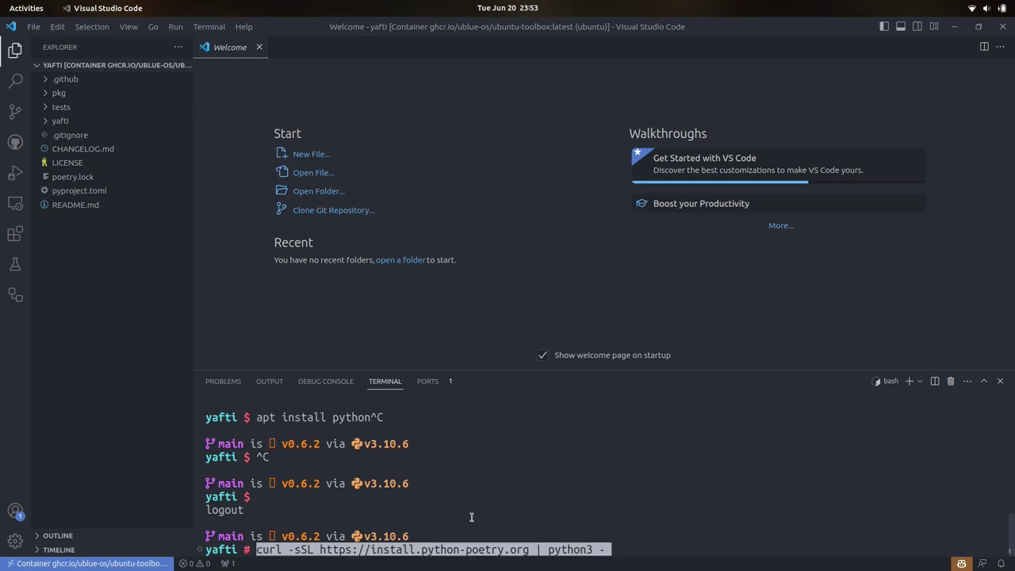
key(Return)
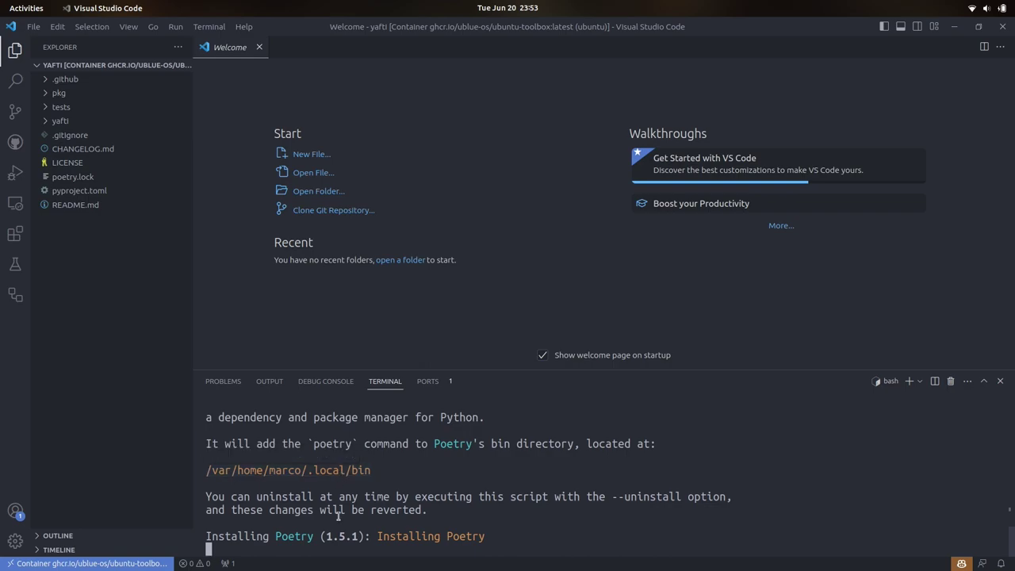
Print $PATH in Black Box, then clear the VS Code terminal
key(ctrl+alt+t)
text(echo $PATH)
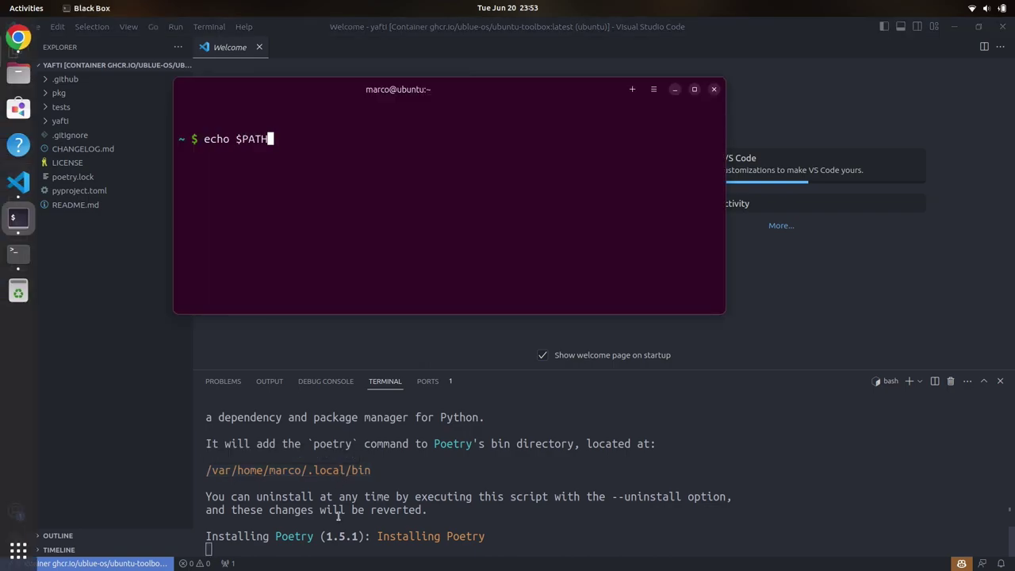
key(Return)
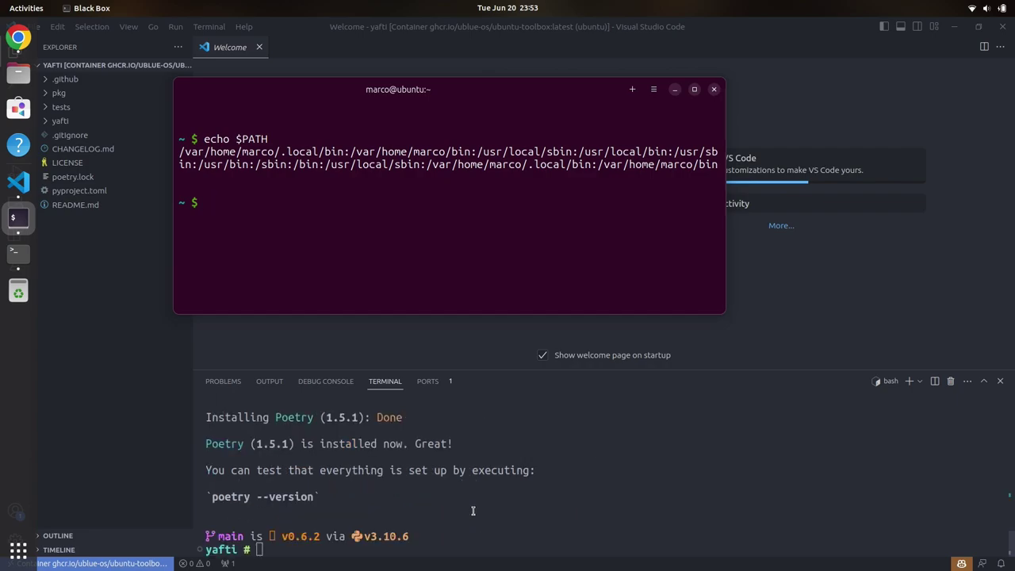
click(421, 483)
text(cle)
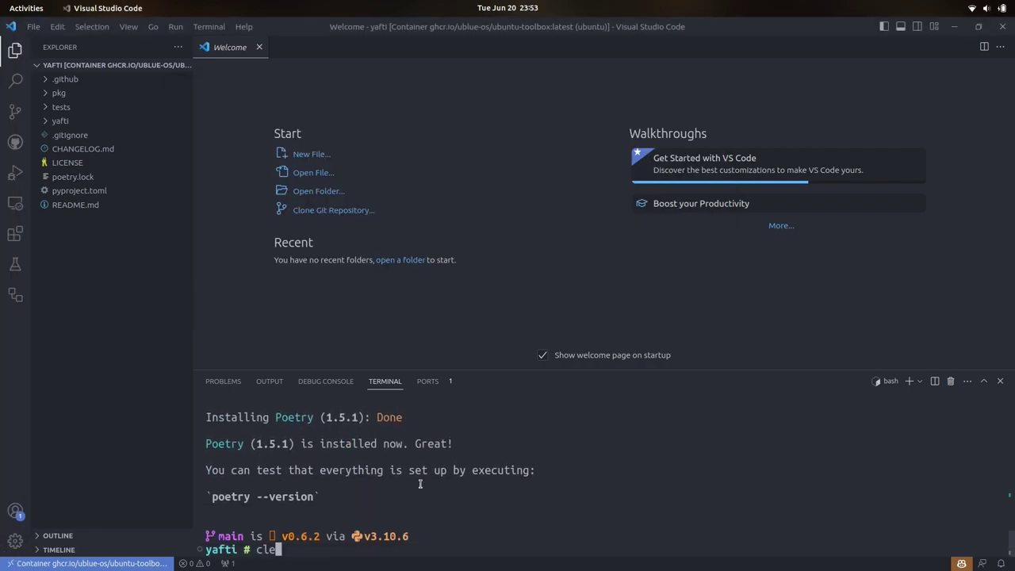
text(ar)
key(Return)
Run poetry install and scroll through the pycairo build error
text(poetry)
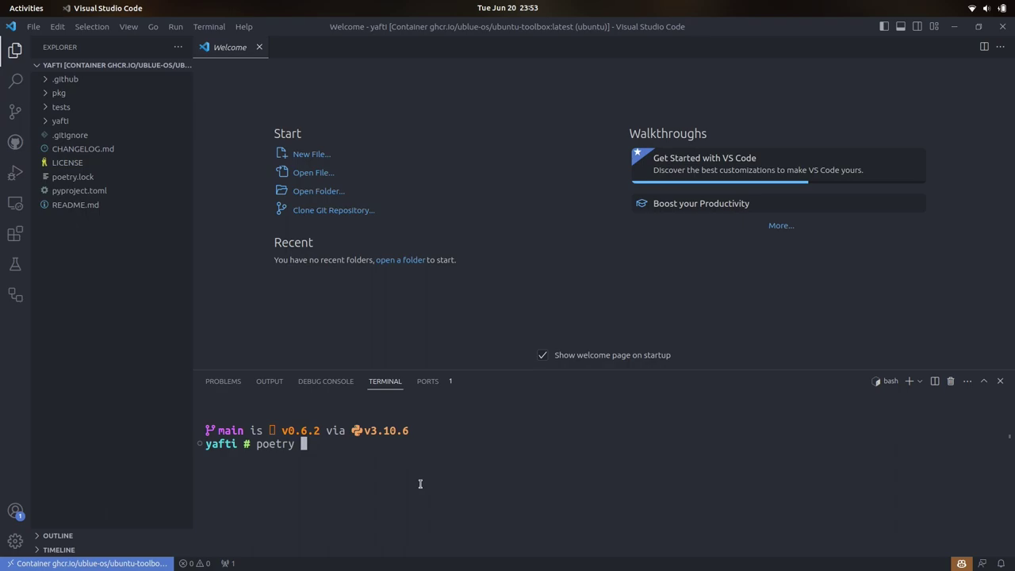
key(ctrl+c)
text(poetry install)
key(Return)
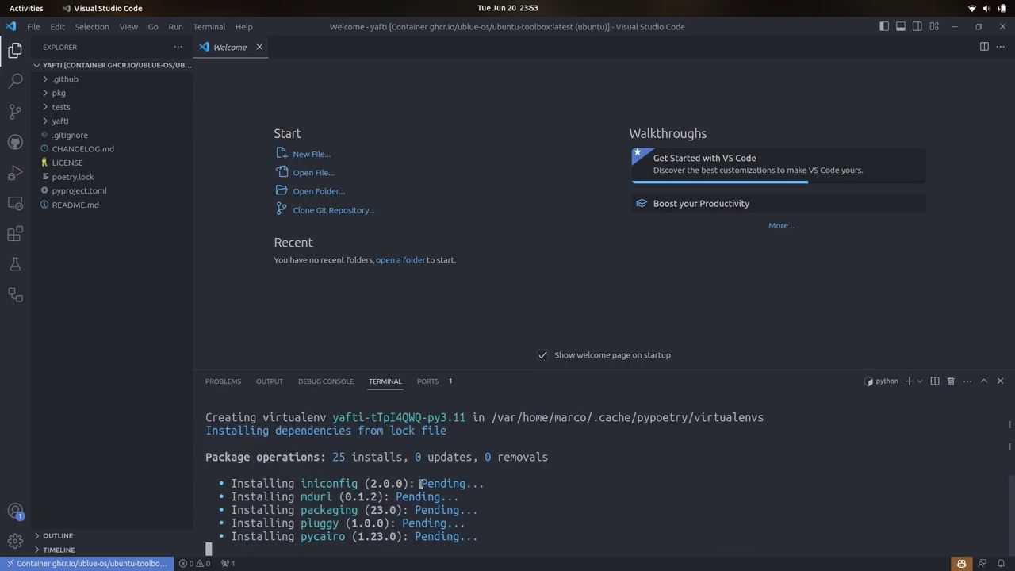
scroll(420, 483, up, 2)
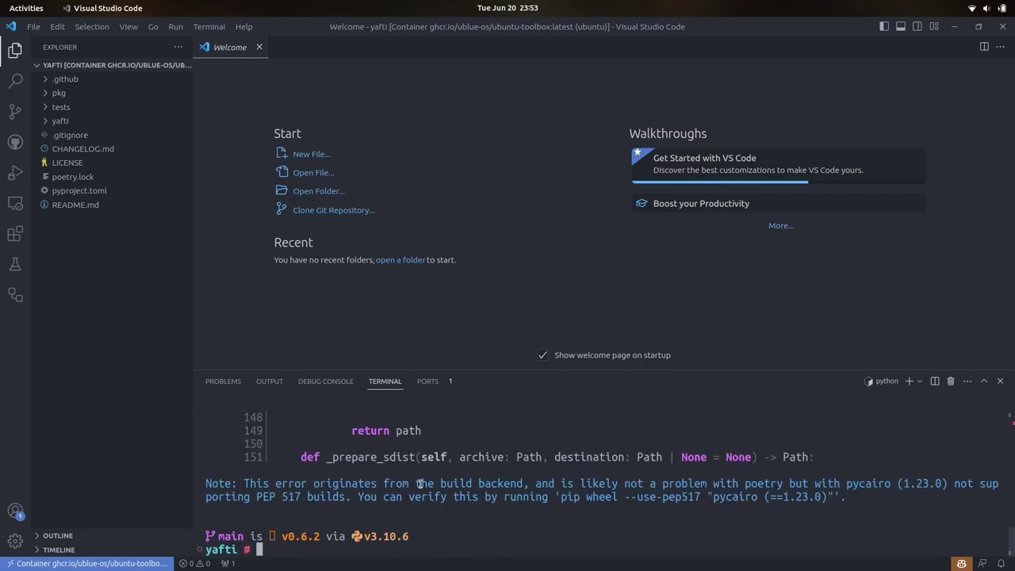
scroll(420, 483, up, 7)
scroll(420, 483, down, 5)
scroll(420, 483, up, 1)
scroll(420, 483, up, 1)
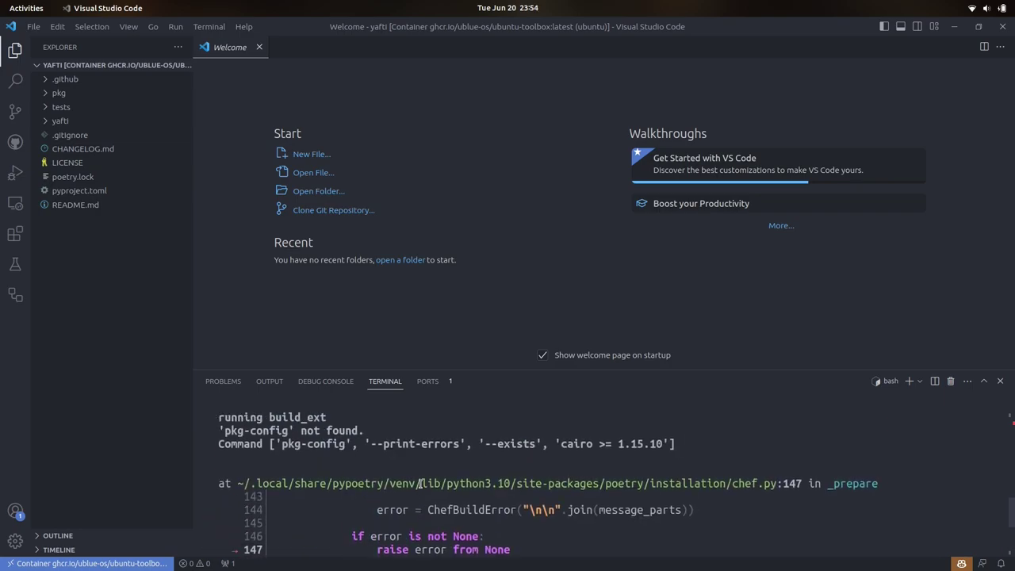
scroll(421, 483, down, 4)
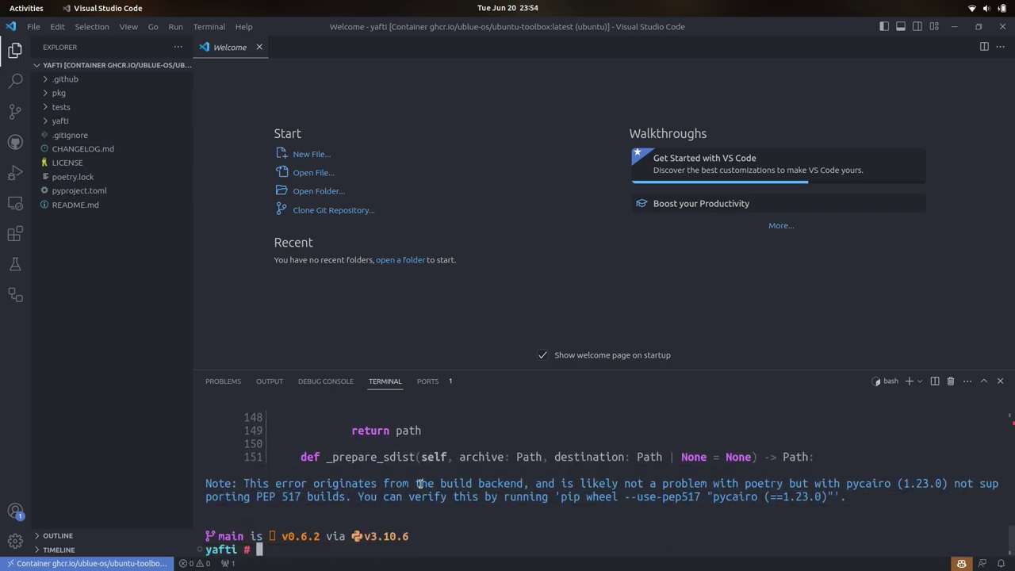
In Black Box, install python3.11-dev with sudo apt install, confirming with y
key(alt+Tab)
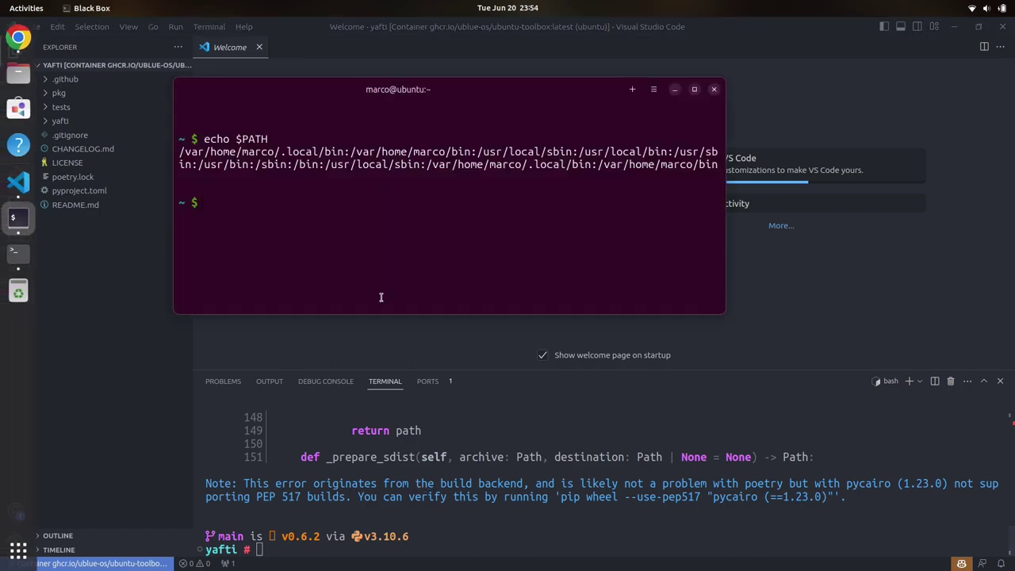
text(sudo apt install pythone)
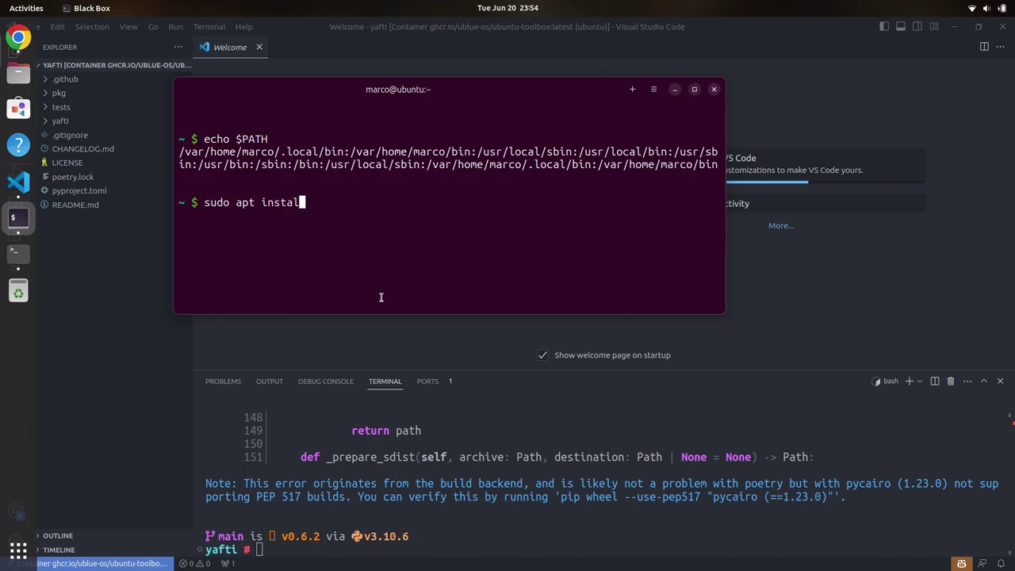
key(BackSpace)
text(e)
key(BackSpace)
text(3.11-de)
key(BackSpace)
key(BackSpace)
key(BackSpace)
key(BackSpace)
key(BackSpace)
key(BackSpace)
text(.11-dev)
key(Return)
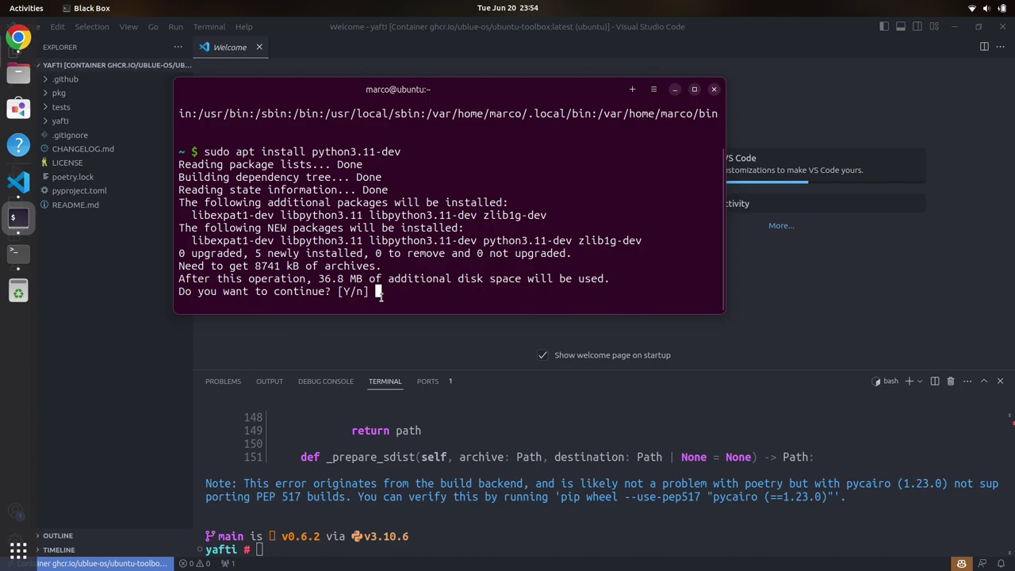
text(y)
key(Return)
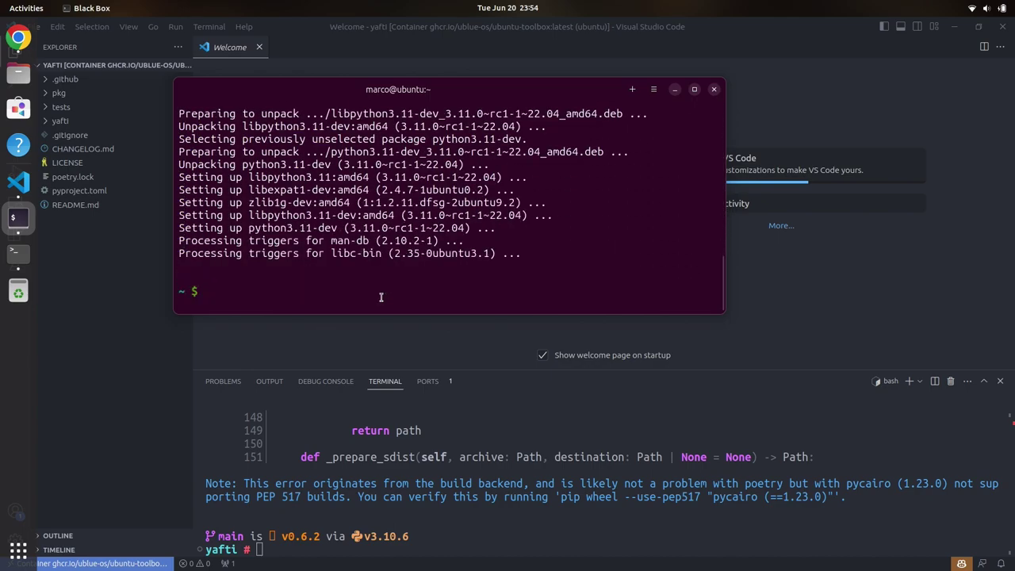
Install python3.11-venv the same way, then go back to the VS Code terminal
key(Up)
key(BackSpace)
key(BackSpace)
key(BackSpace)
text(venv)
key(Return)
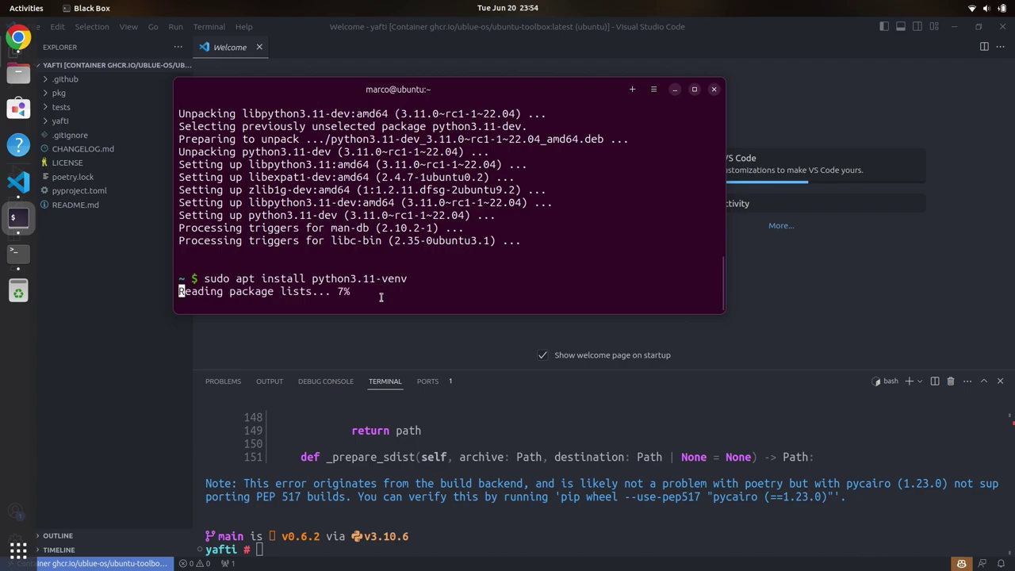
key(Return)
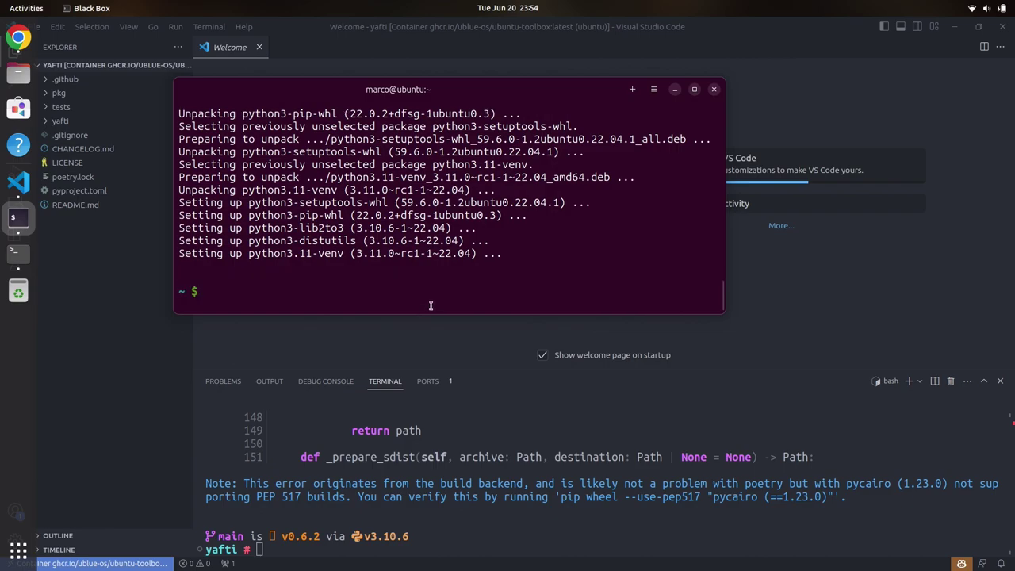
click(453, 497)
List all files in the container's project folder with ls -la
text(ls -la)
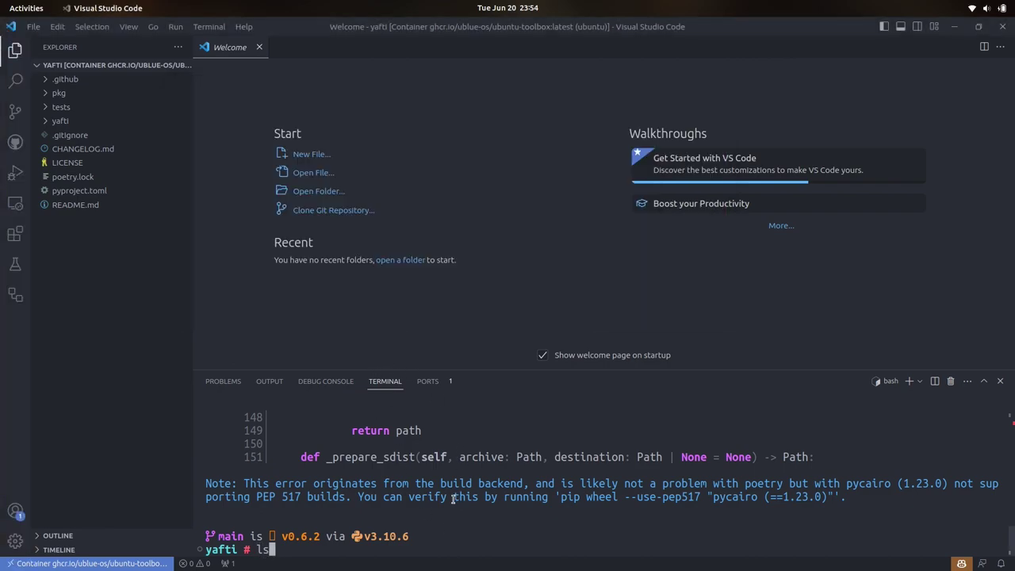
key(Return)
scroll(451, 497, up, 1)
scroll(454, 497, up, 2)
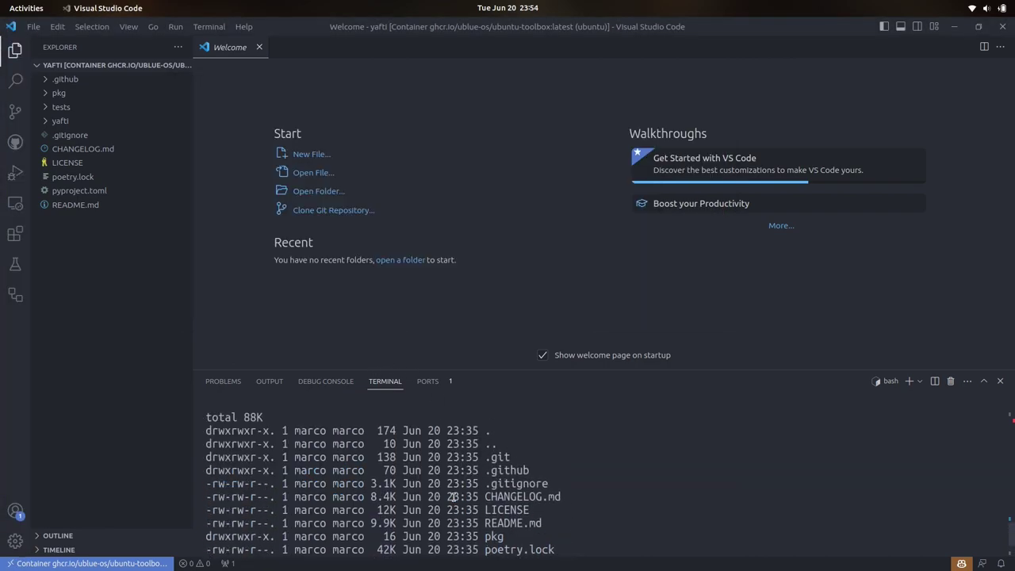
scroll(453, 497, down, 3)
Start an rm -rf on ~/.local/share/virtualenv/, then cancel it unfinished
text(rm -)
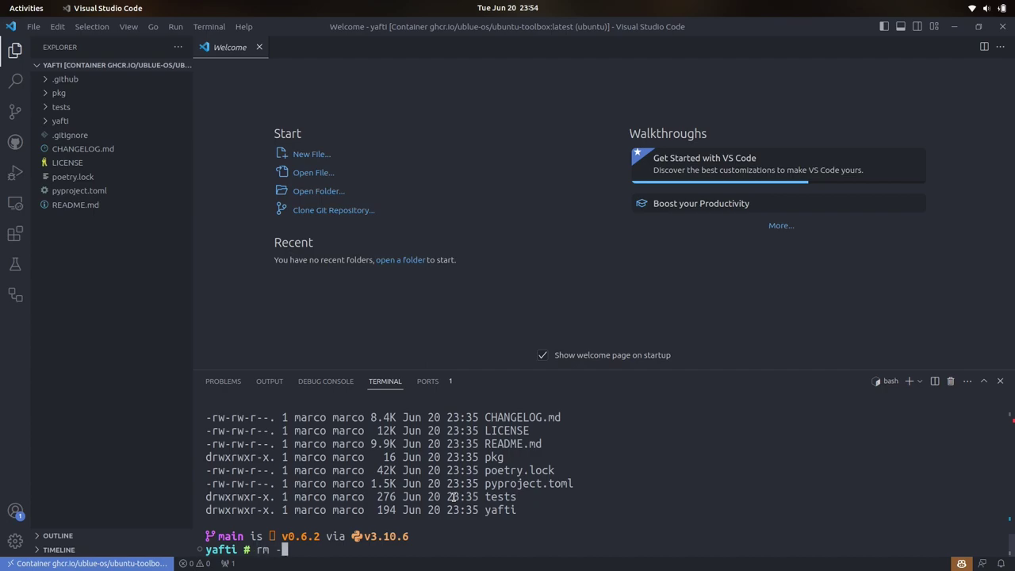
text(rf ~/.v)
key(Tab)
key(Tab)
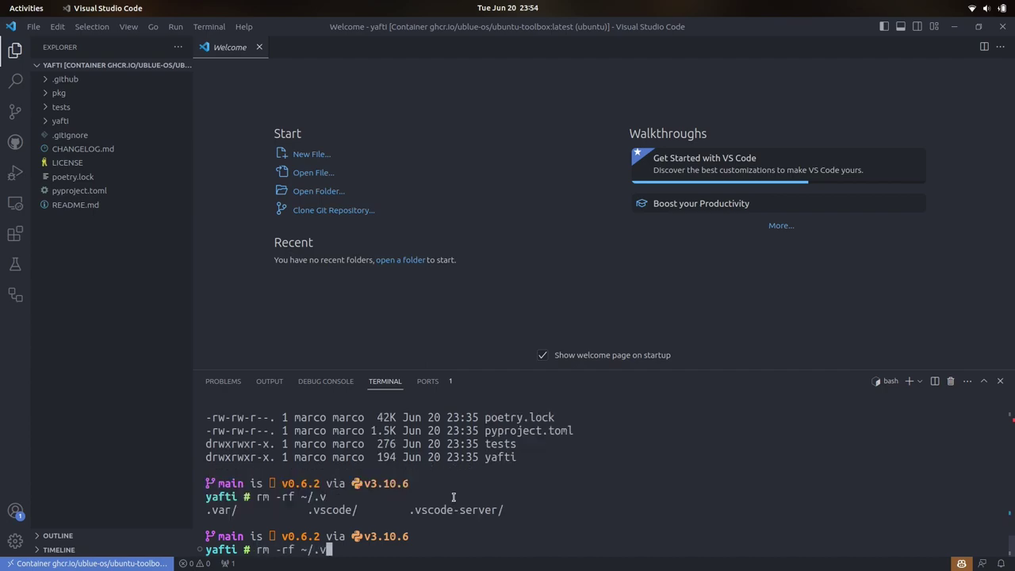
key(BackSpace)
text(l)
key(Tab)
key(Tab)
key(Tab)
text(sh)
key(Tab)
key(Tab)
key(Tab)
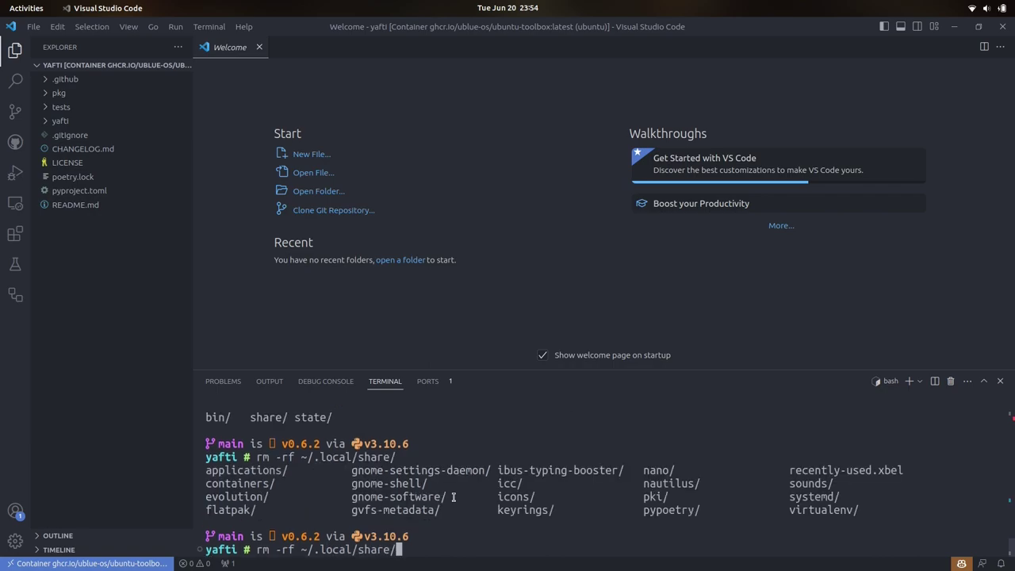
text(v)
key(Tab)
key(Tab)
key(Tab)
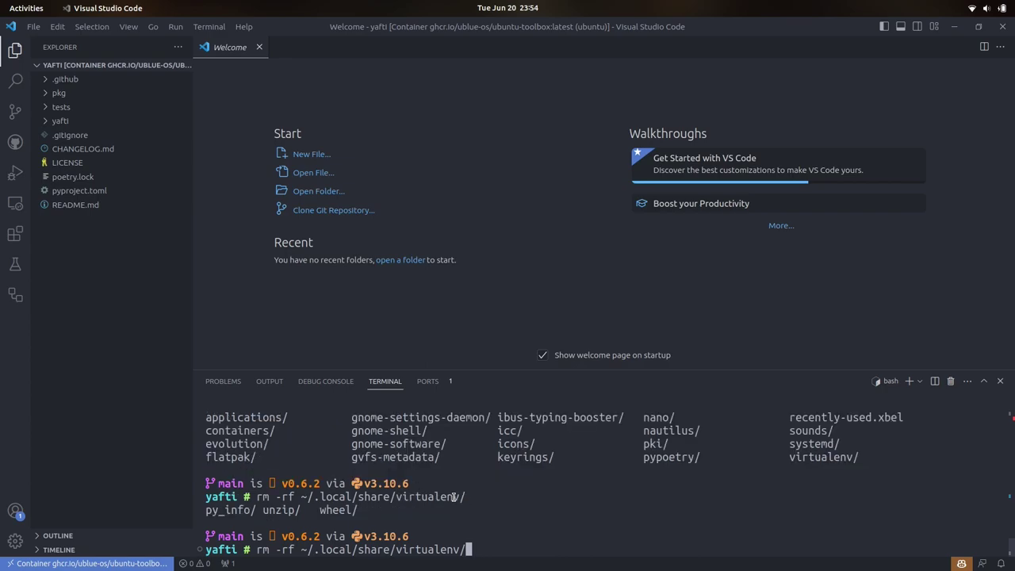
key(ctrl+c)
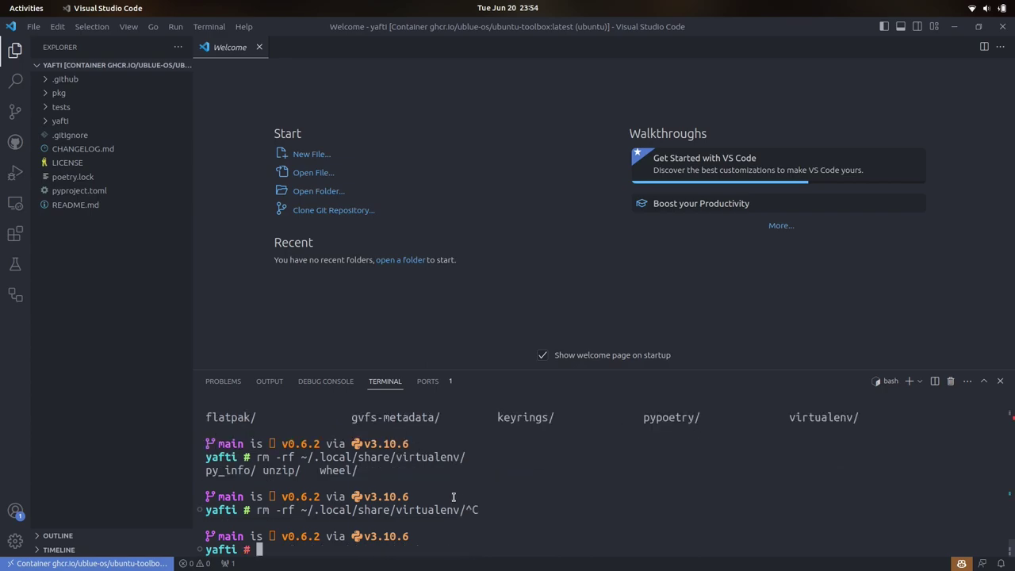
Delete Poetry's pypoetry virtualenvs cache folder with rm -rf using the copied path
scroll(453, 497, up, 15)
scroll(453, 497, down, 8)
scroll(454, 497, up, 6)
scroll(454, 497, up, 4)
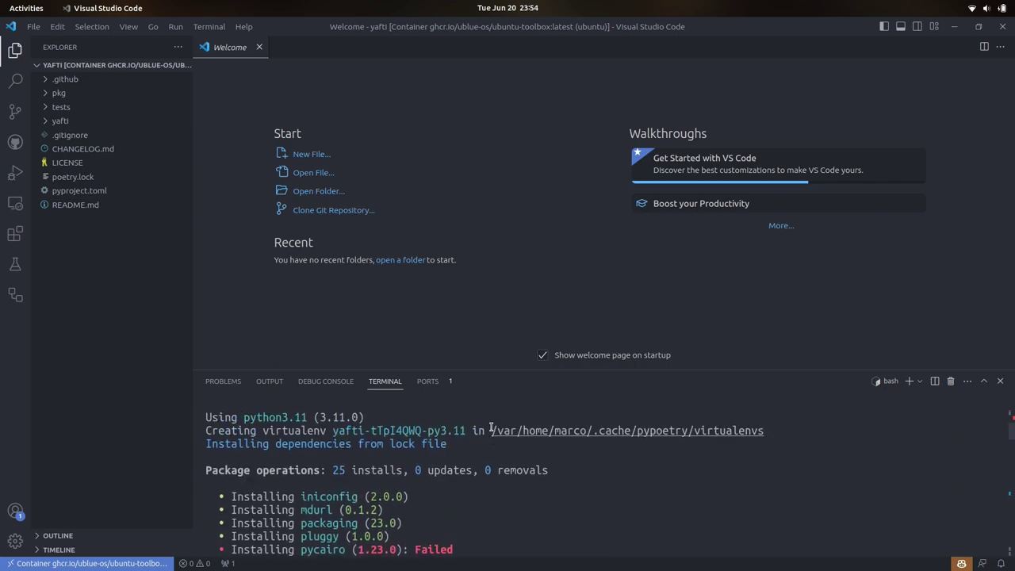
double_click(765, 429)
text(rm -rf)
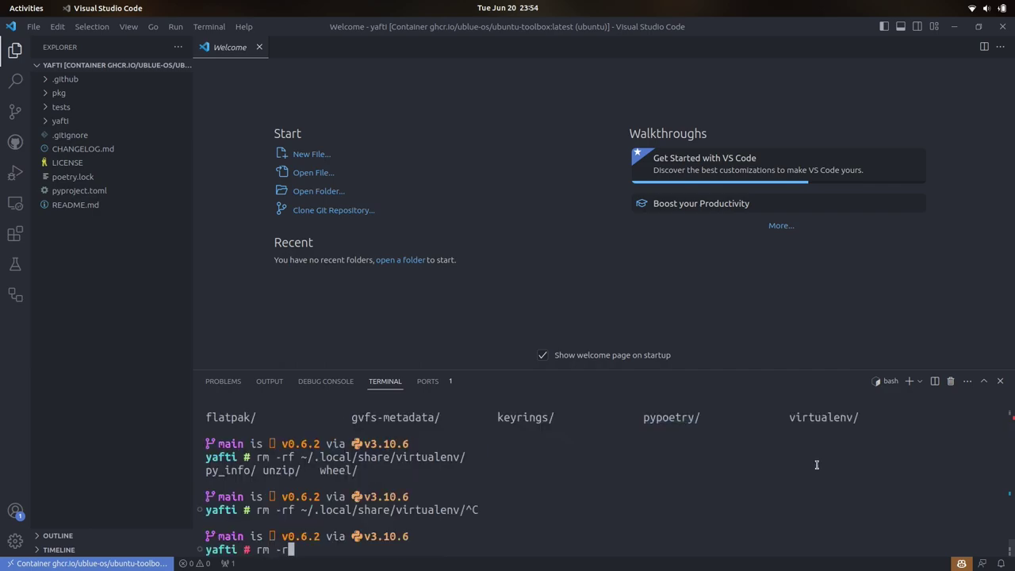
key(ctrl+shift+v)
key(BackSpace)
key(BackSpace)
key(BackSpace)
key(BackSpace)
key(BackSpace)
key(BackSpace)
key(BackSpace)
key(BackSpace)
key(BackSpace)
key(BackSpace)
key(BackSpace)
key(BackSpace)
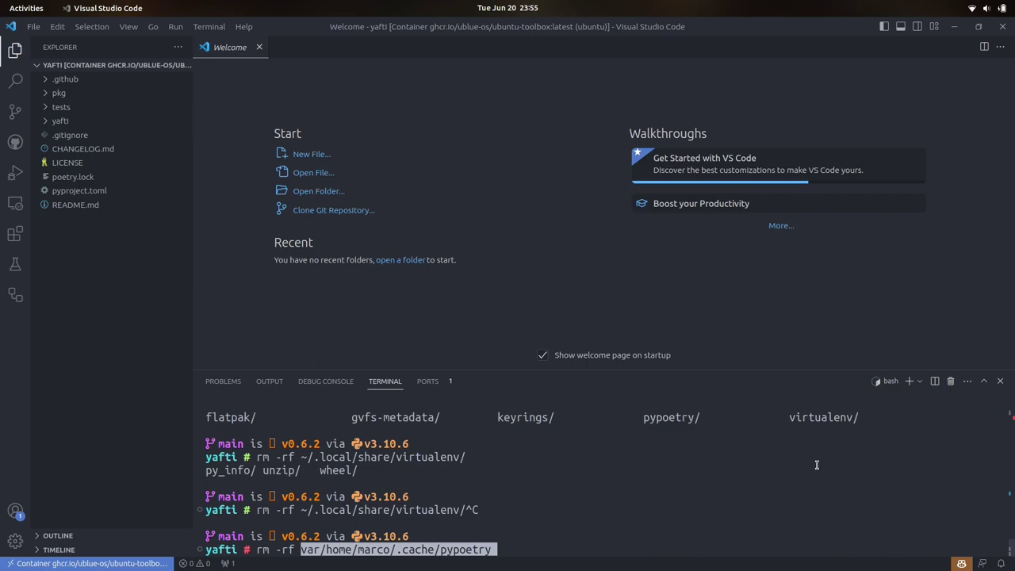
key(Return)
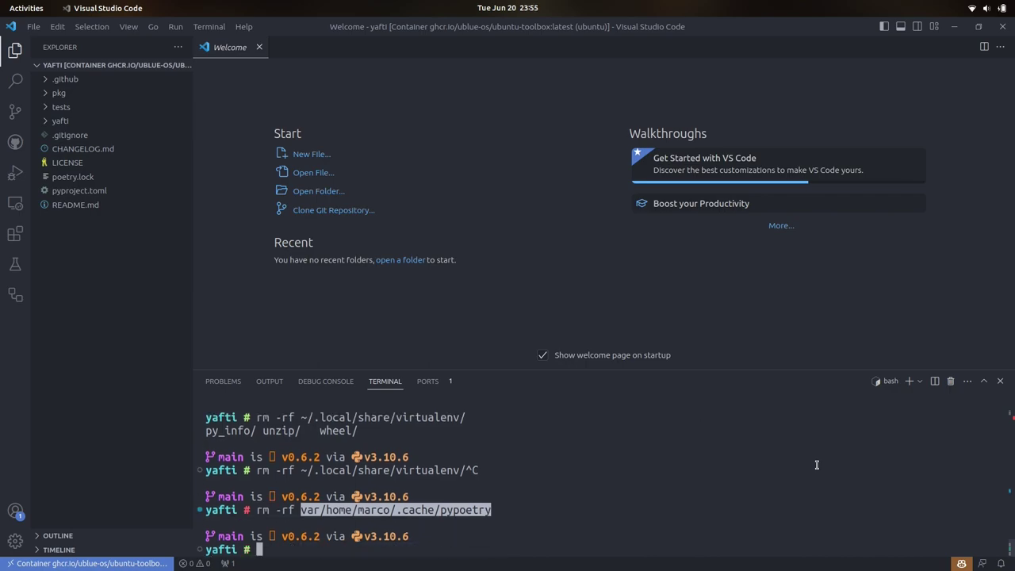
key(alt+Tab)
key(alt+Tab)
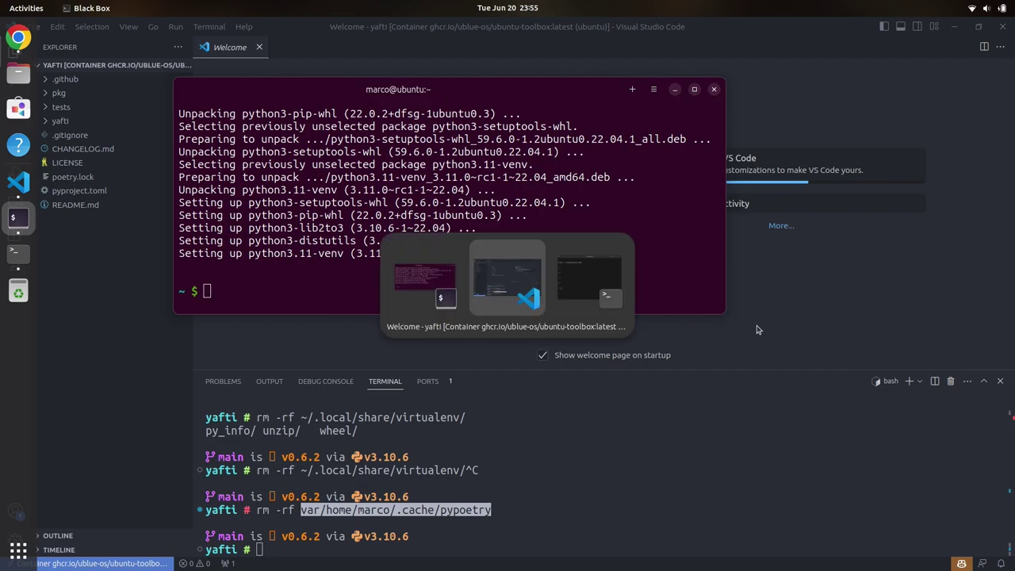
Search 'poetry venv in project' in a new Chrome tab and open Poetry's Configuration docs
click(18, 36)
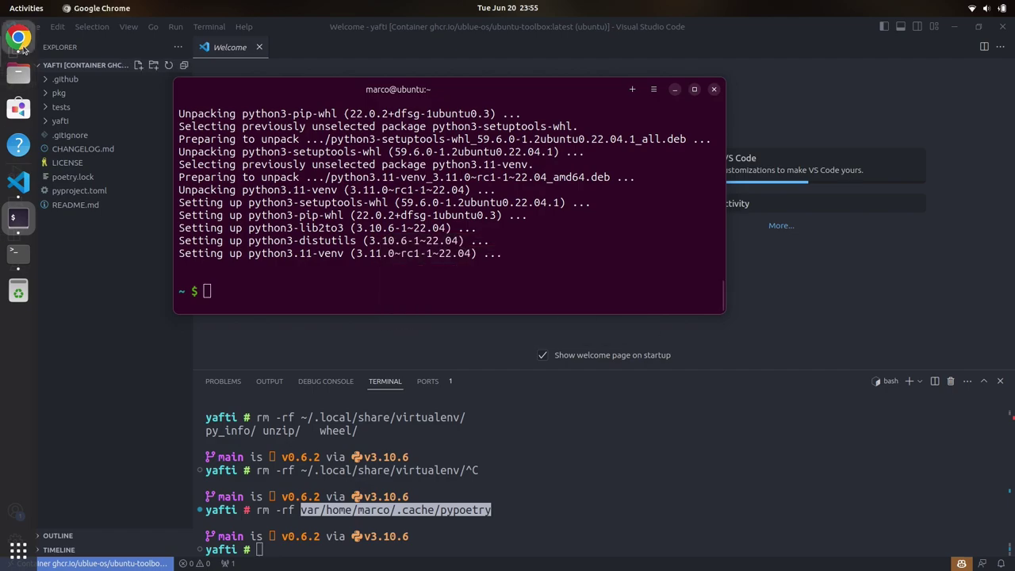
key(ctrl+t)
text(poetry)
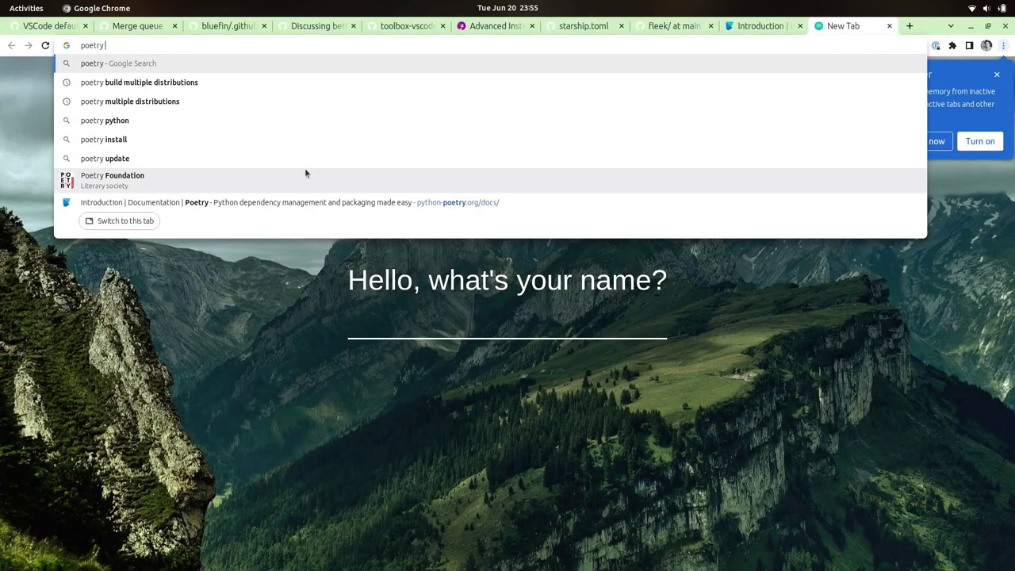
text( venv)
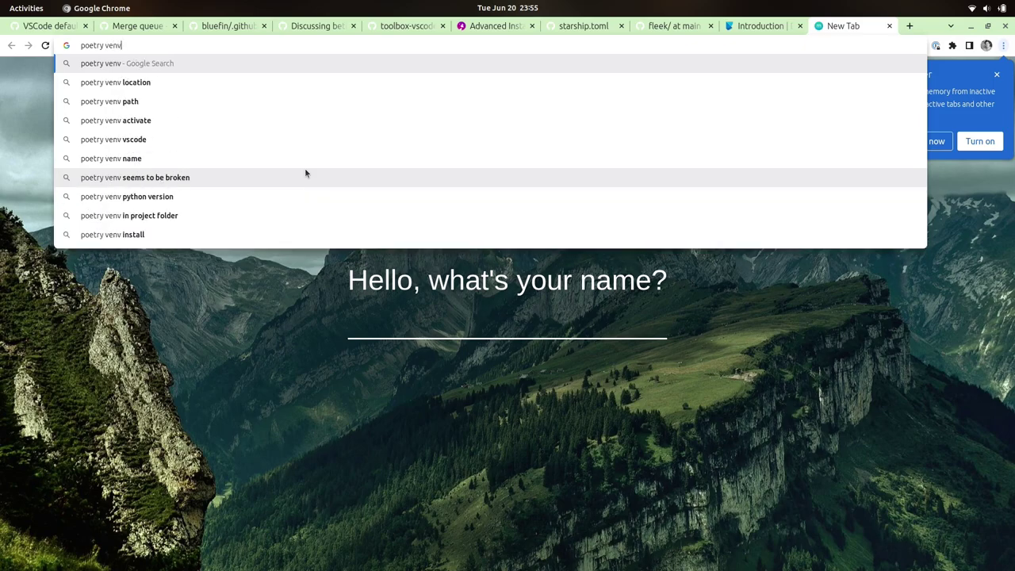
text(.in)
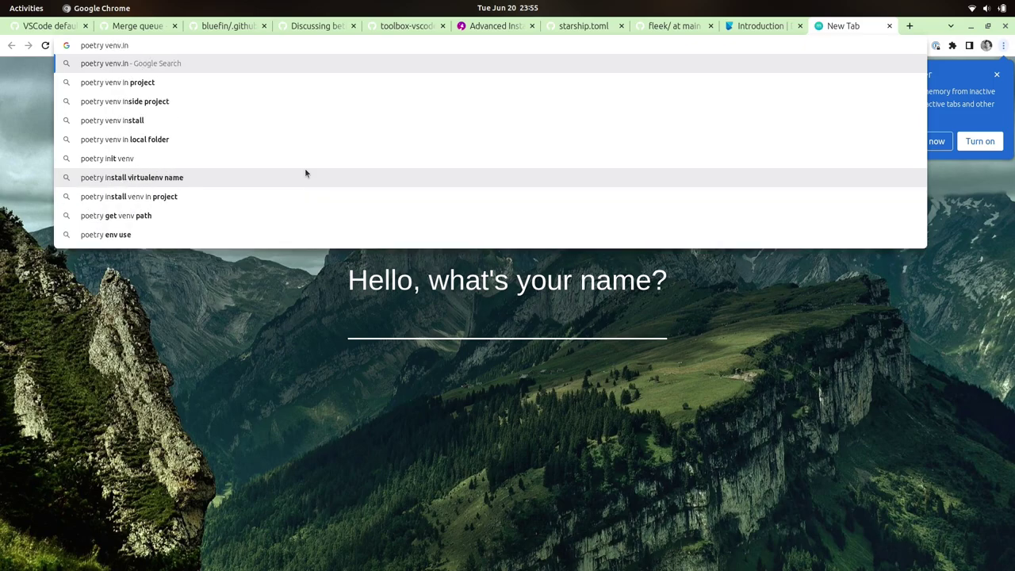
key(Down)
key(Return)
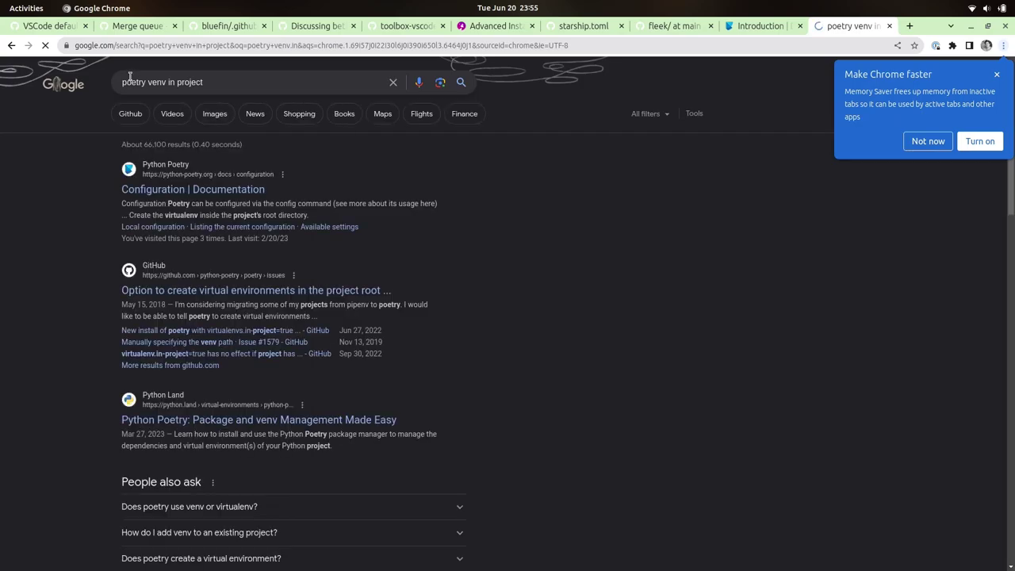
click(160, 191)
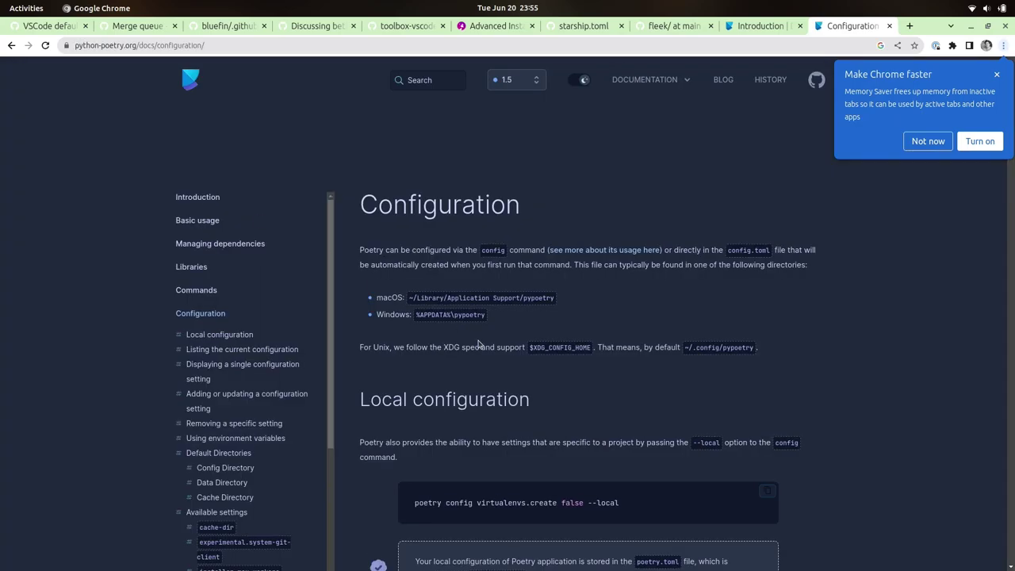
Copy 'poetry config --list' from the docs and paste it into Black Box
scroll(480, 343, down, 5)
scroll(478, 343, up, 3)
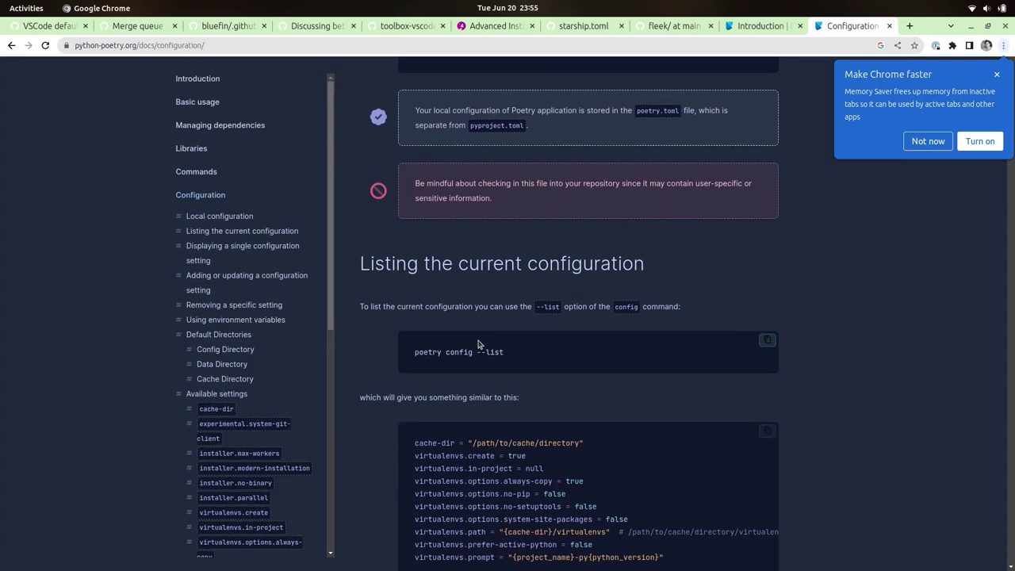
scroll(478, 344, up, 2)
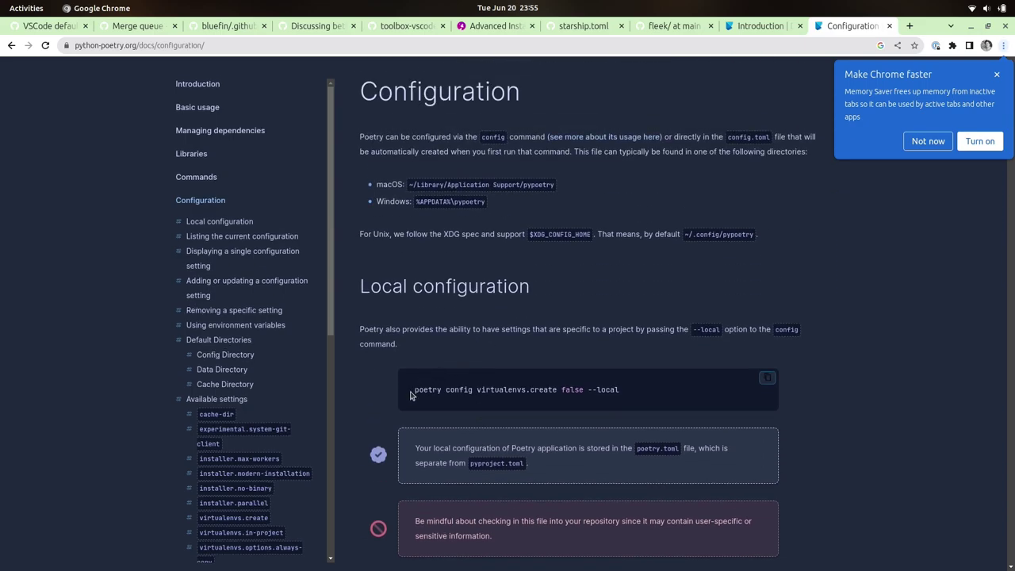
scroll(410, 395, down, 6)
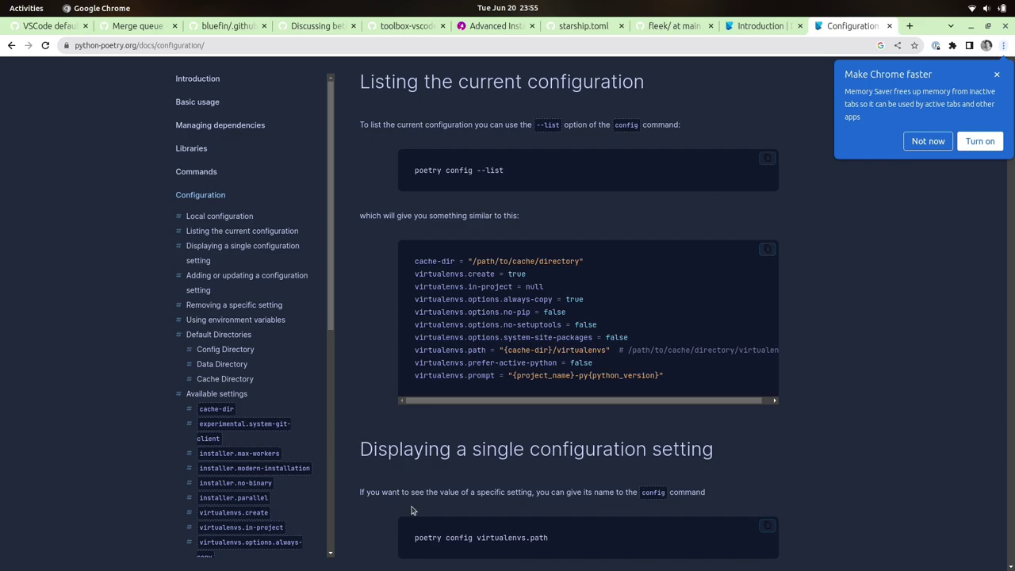
scroll(409, 540, down, 3)
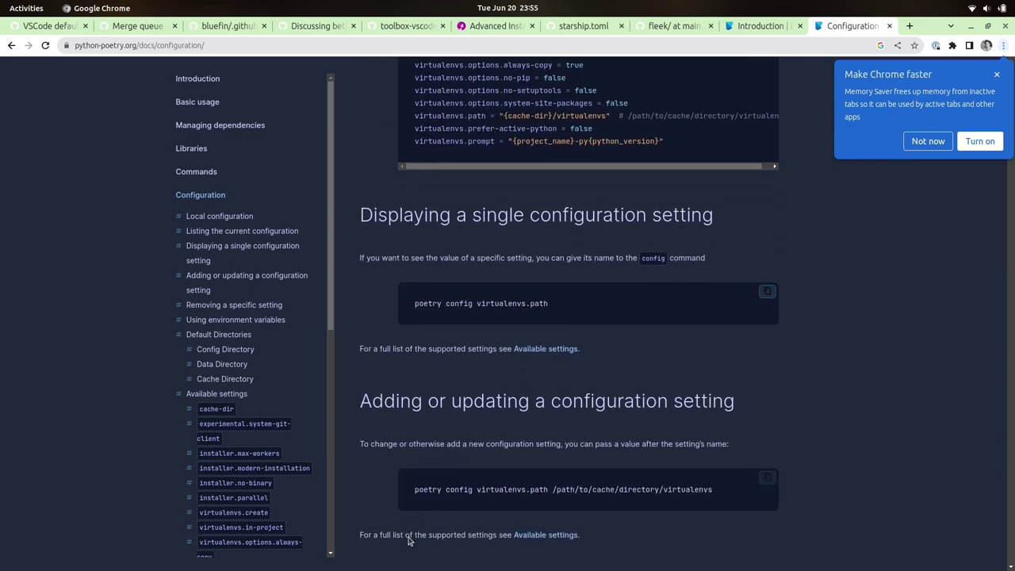
scroll(406, 535, up, 4)
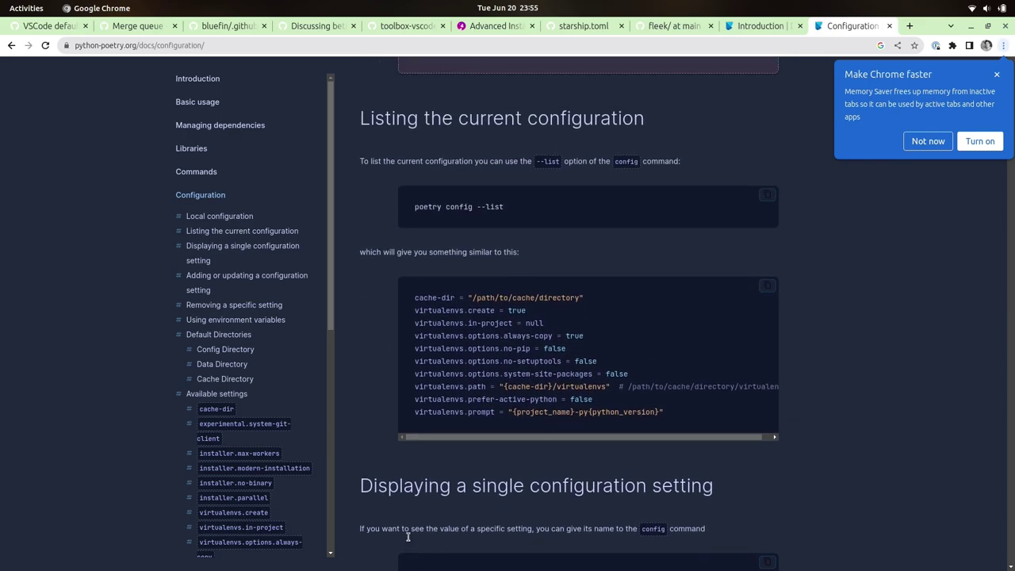
drag(414, 207, 506, 208)
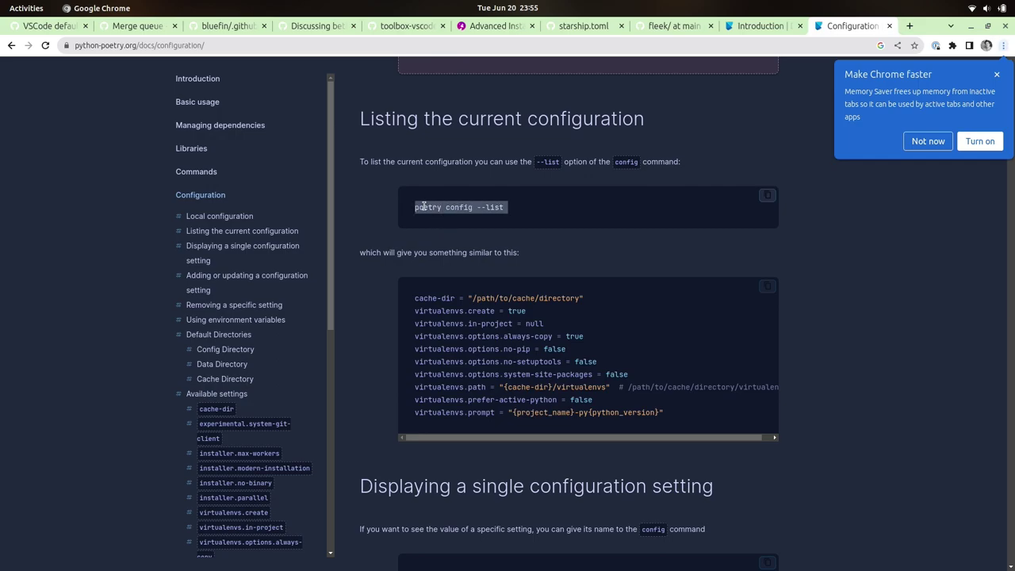
key(alt+Tab)
text(poetry config --list)
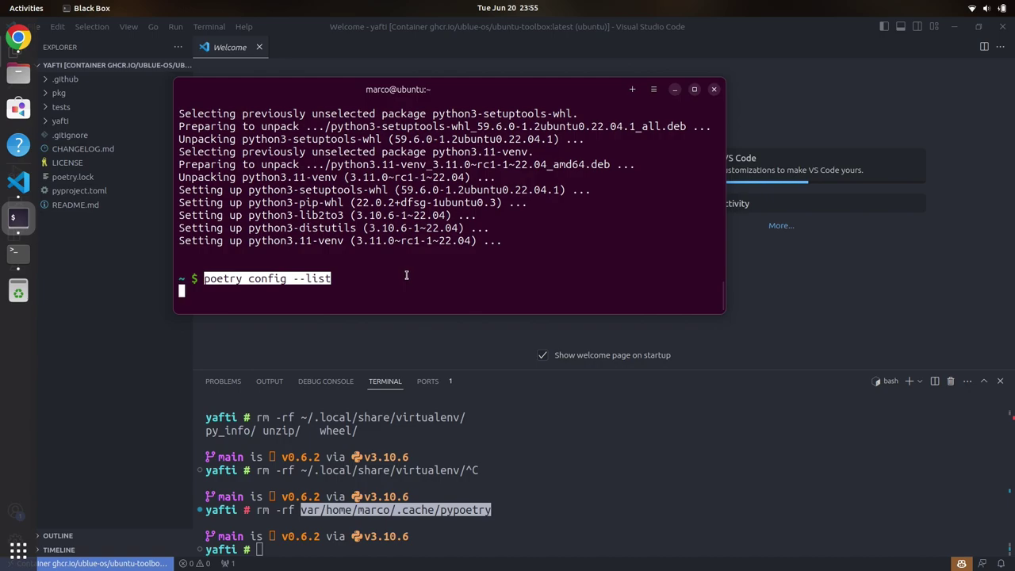
Run poetry config --list to view Poetry's current settings
key(Return)
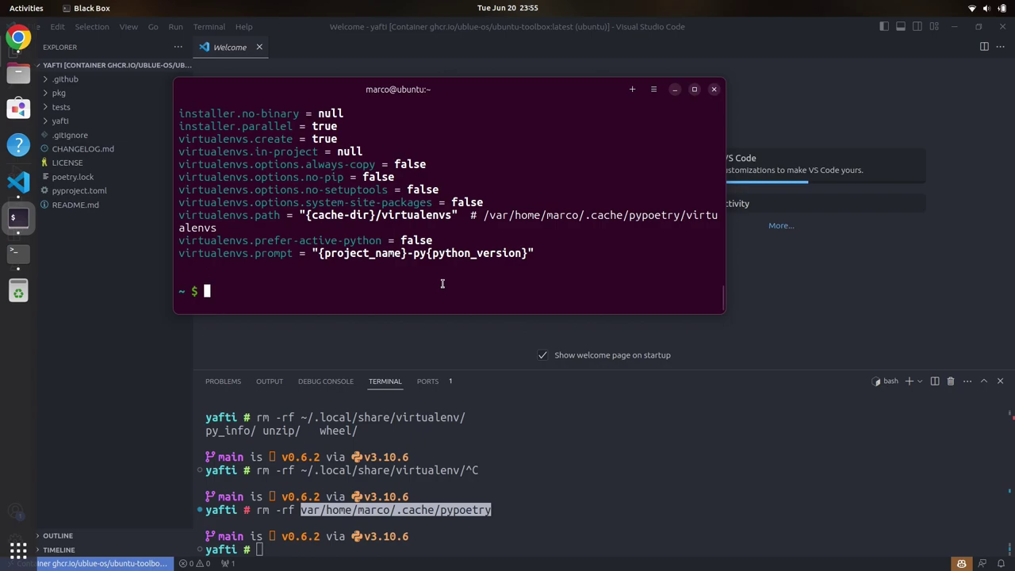
scroll(442, 283, up, 3)
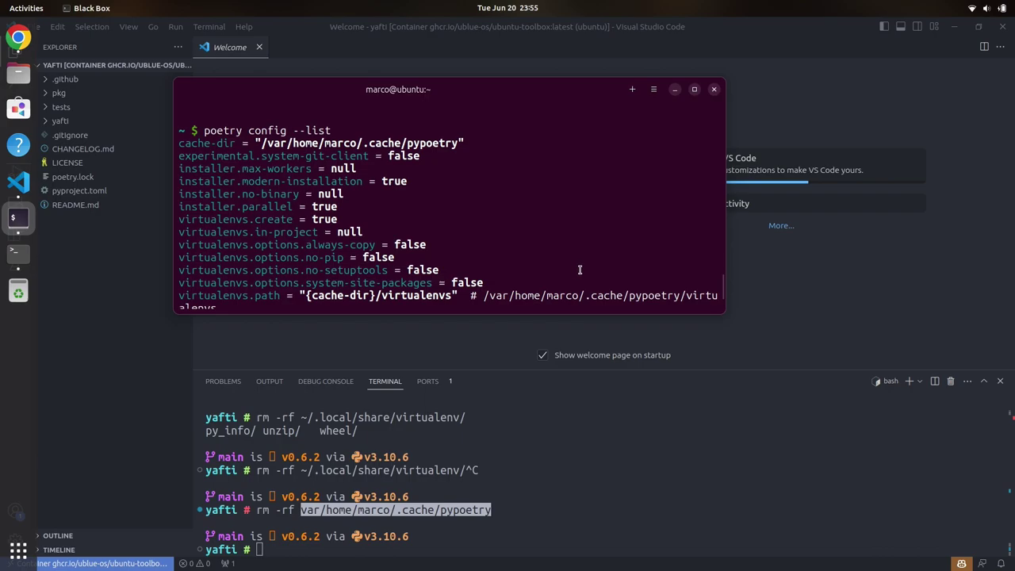
scroll(580, 269, down, 3)
Set Poetry's virtualenvs.create to true and list the config to check it
text(poetry)
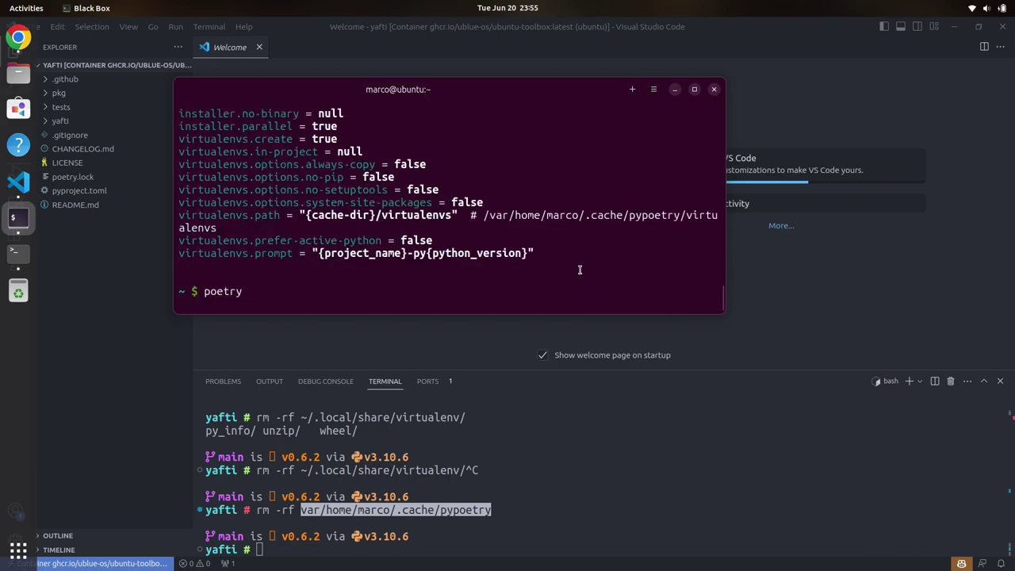
key(alt+Tab)
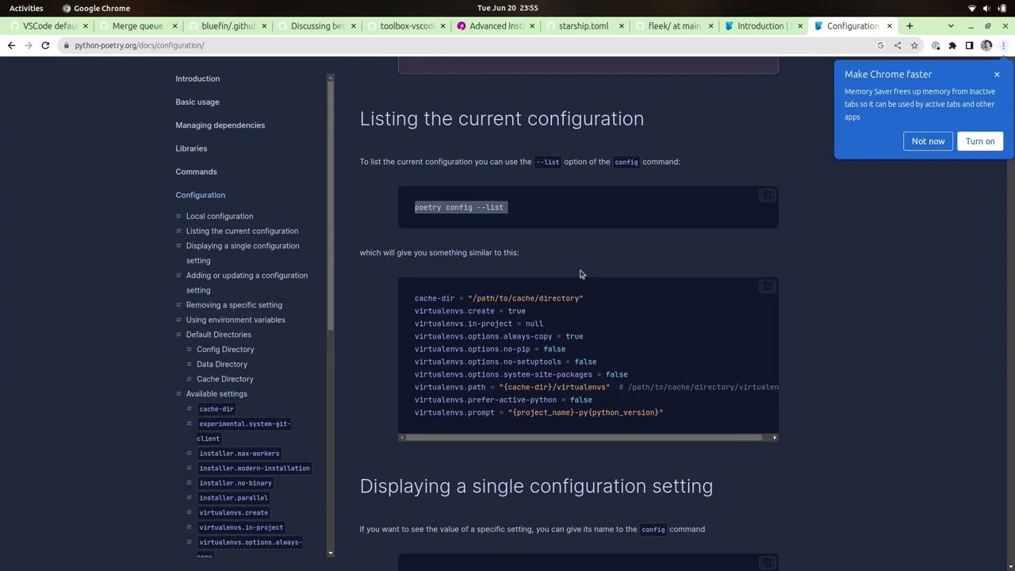
scroll(580, 274, up, 5)
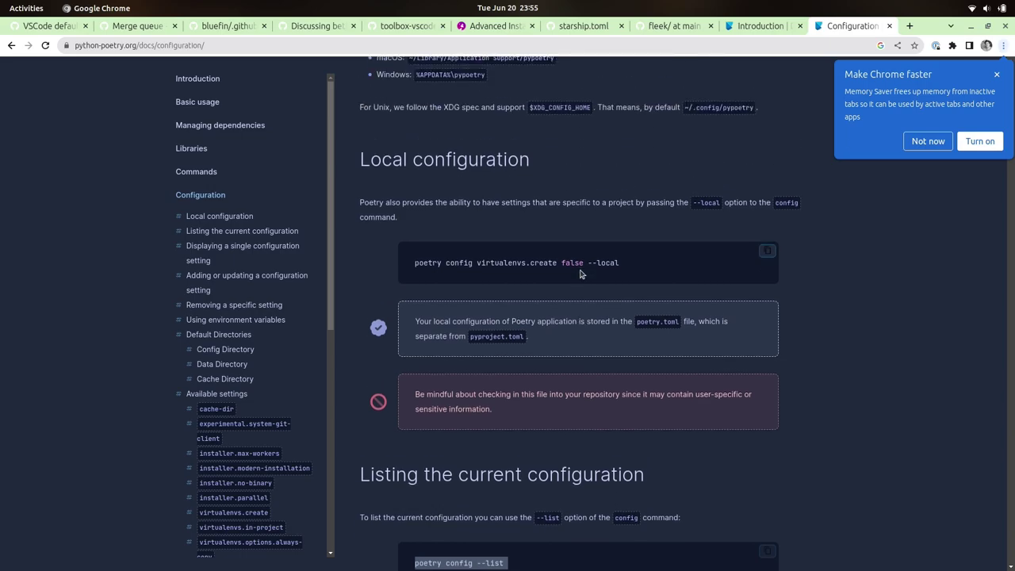
key(alt+Tab)
text(config)
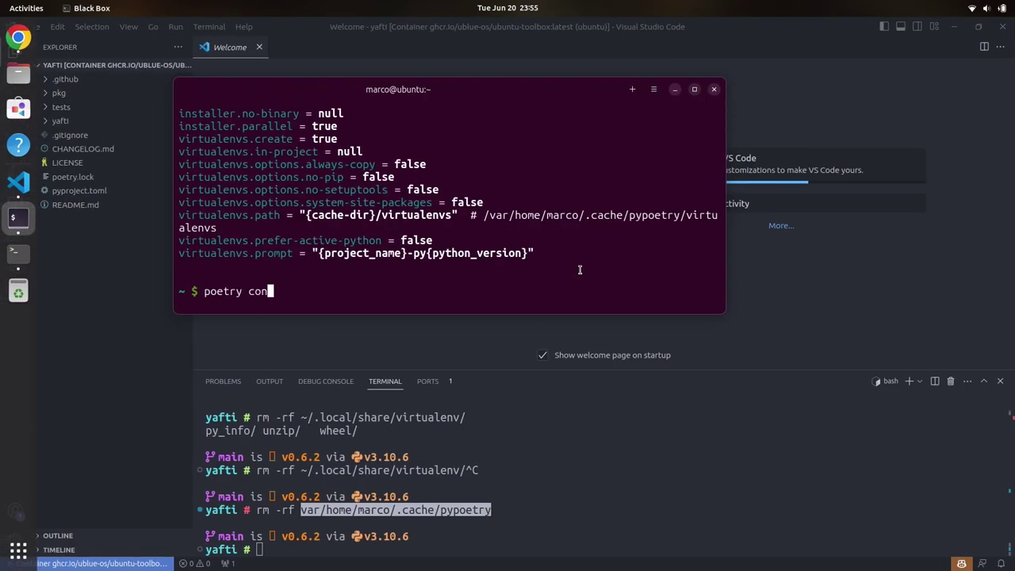
double_click(259, 138)
middle_click(259, 138)
text(true)
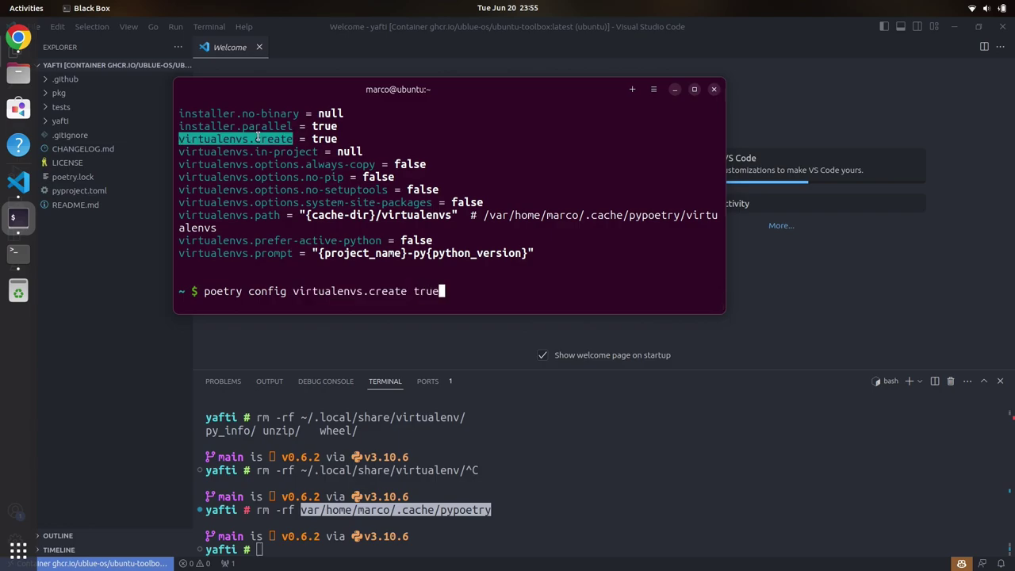
key(Return)
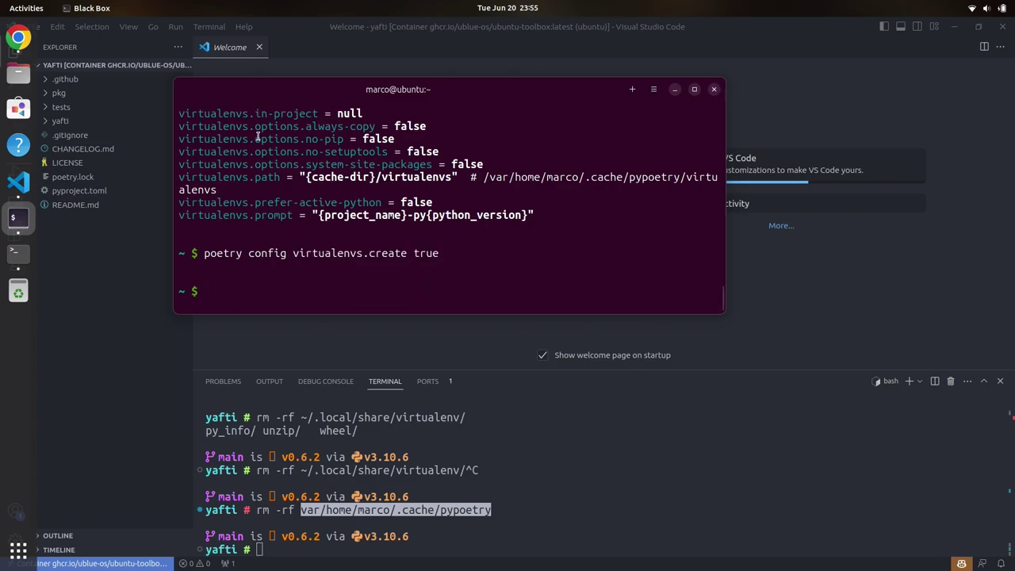
key(Up)
key(Up)
key(Return)
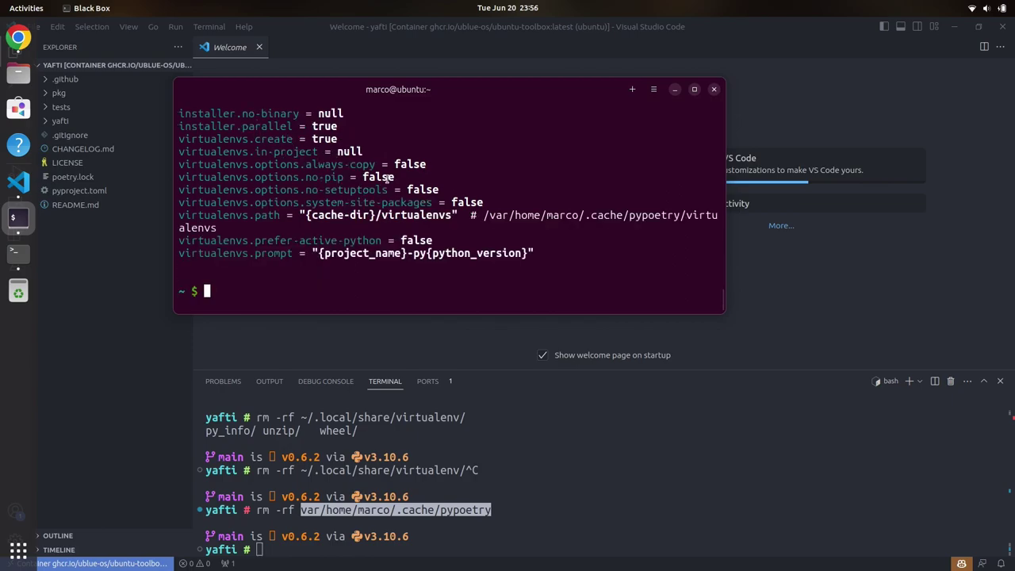
Set virtualenvs.in-project to true, confirm it in the listing, and clear the screen
key(Up)
key(Up)
key(BackSpace)
key(BackSpace)
key(BackSpace)
key(BackSpace)
key(BackSpace)
key(BackSpace)
key(BackSpace)
key(BackSpace)
key(BackSpace)
key(BackSpace)
key(BackSpace)
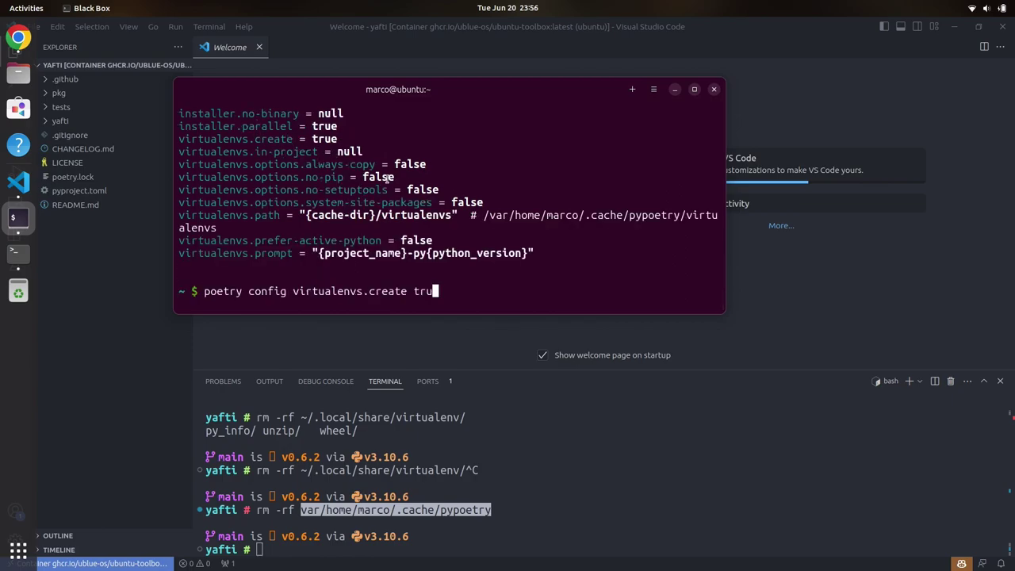
text(in-project true)
key(Return)
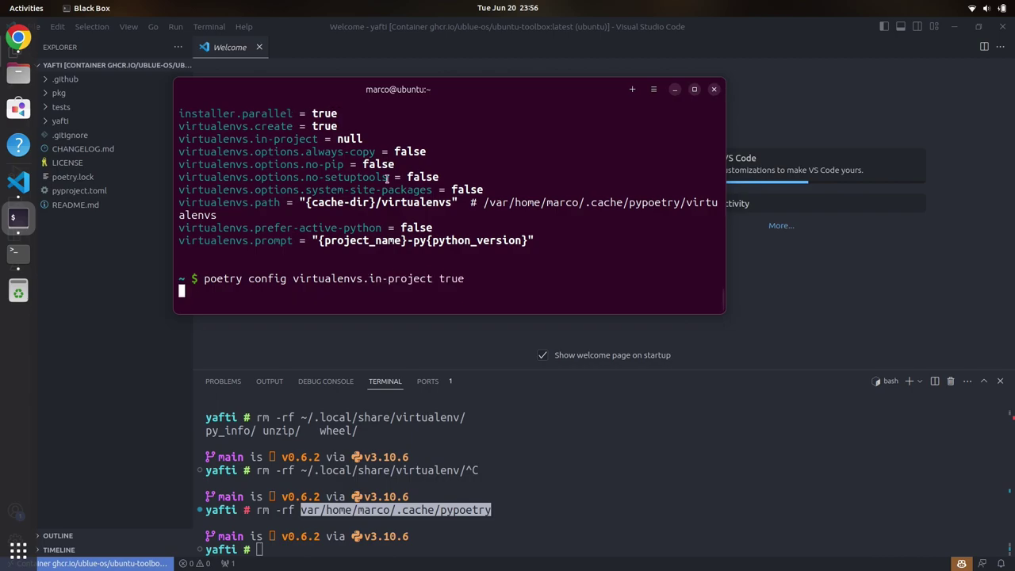
key(Up)
key(Up)
key(Return)
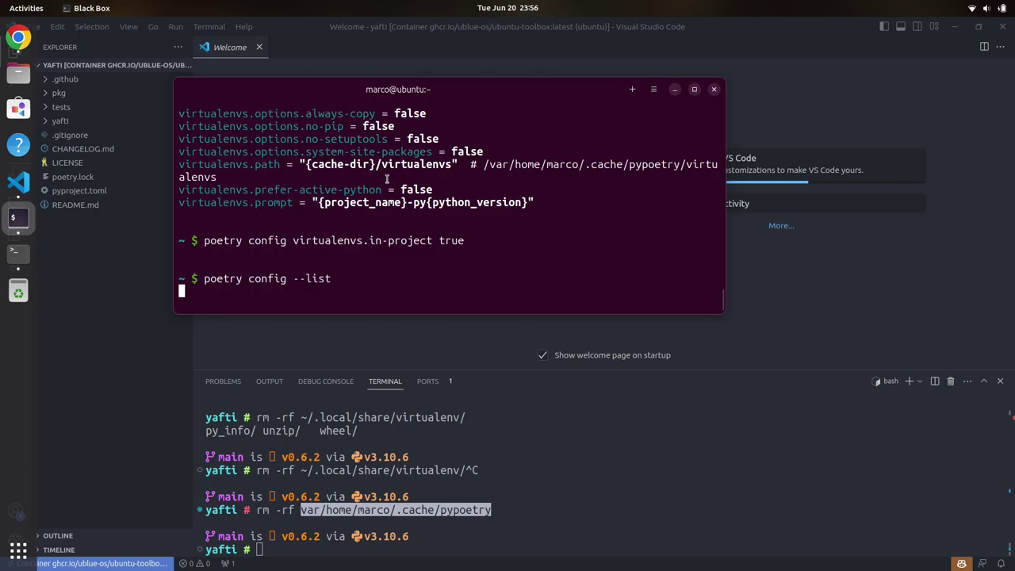
text(clear)
key(Return)
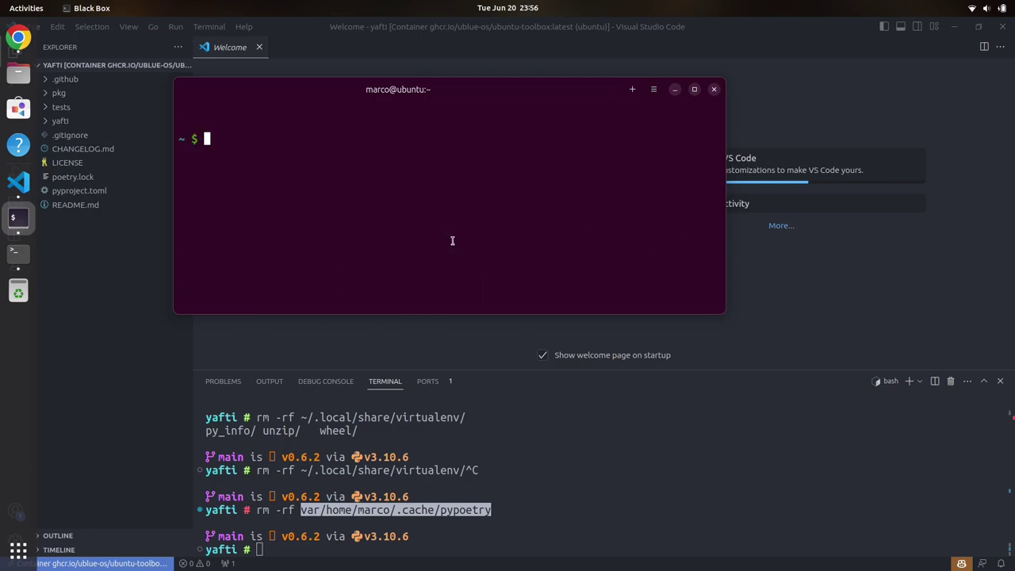
Change to Projects/ublue-os/yafti and run poetry install to create its .venv
text(cd Pro)
key(Tab)
text(u)
key(Tab)
text(y)
key(Tab)
key(Return)
text(poetry )
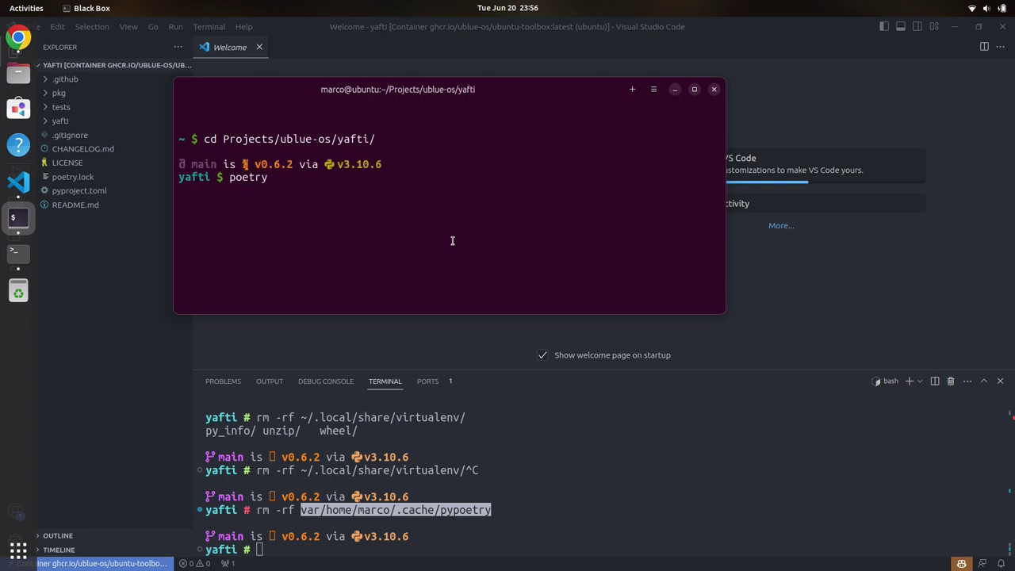
text(install)
key(Return)
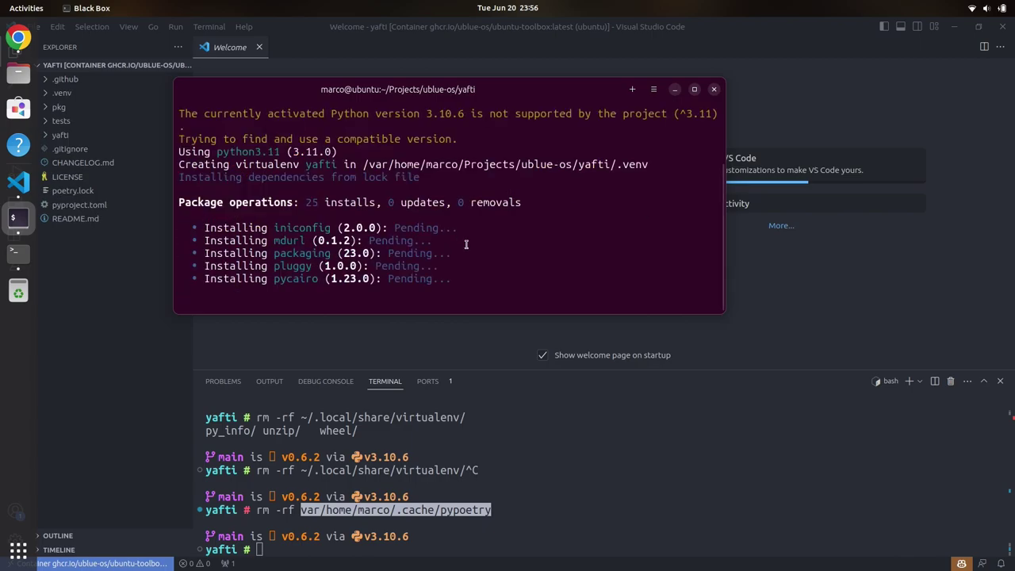
key(alt+Tab)
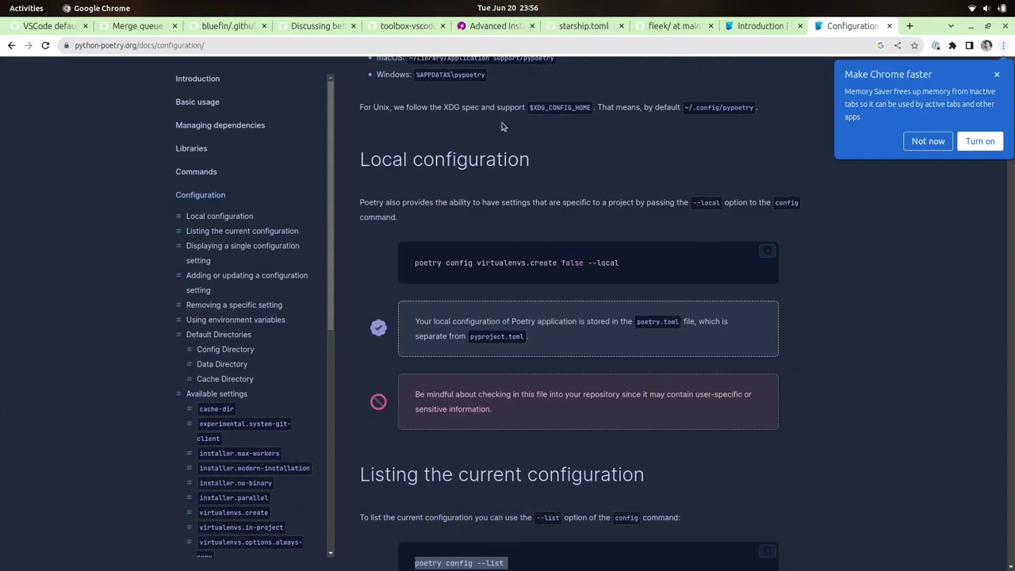
Watch the queued fish pull request's check status, reloading the merge queue until it empties
click(139, 27)
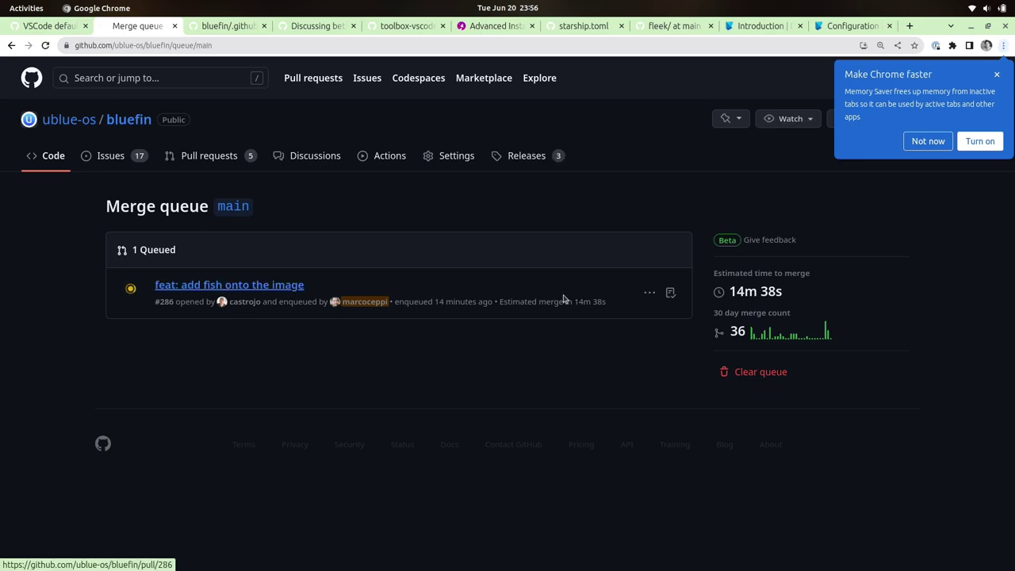
click(671, 294)
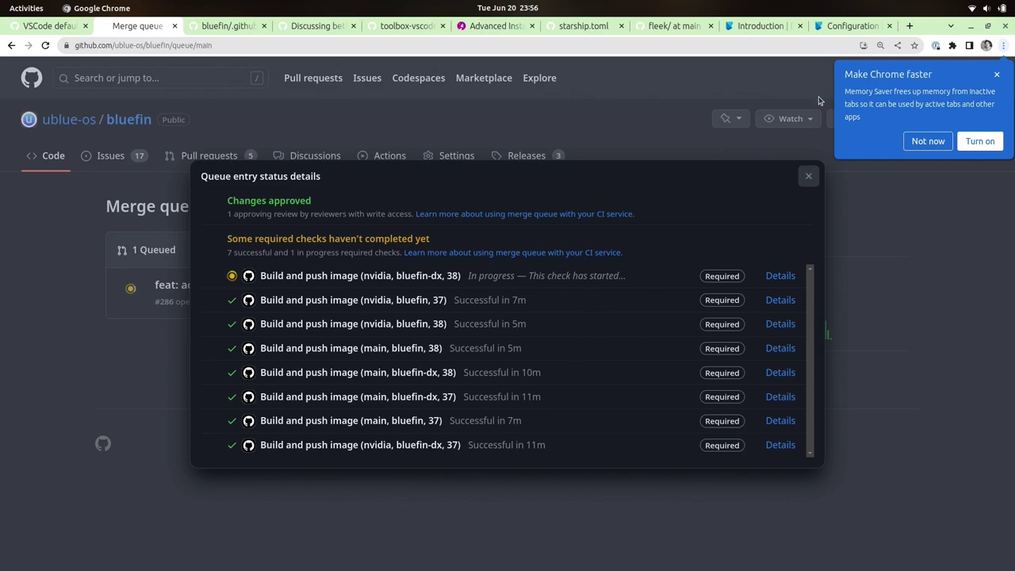
click(808, 176)
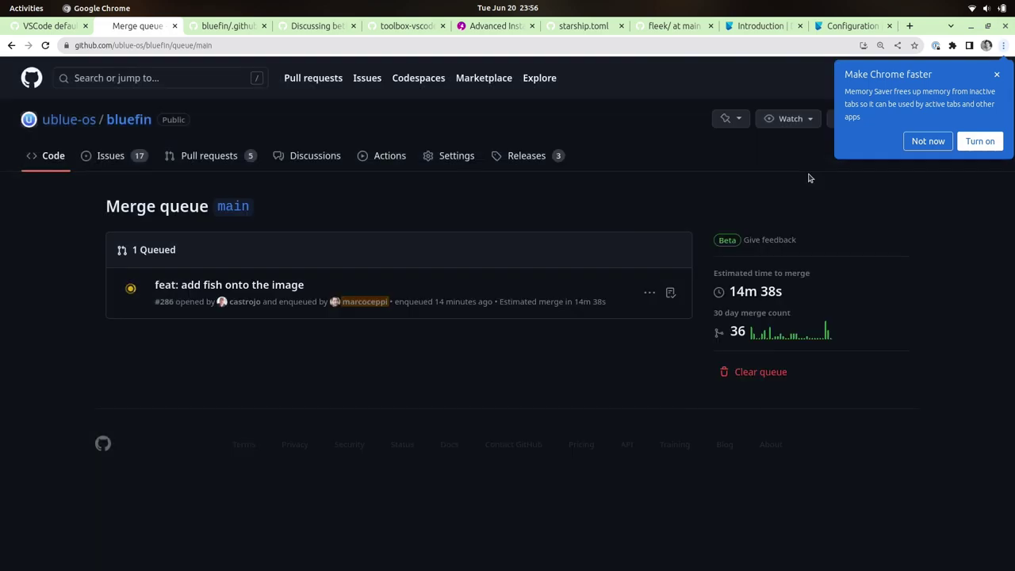
click(981, 142)
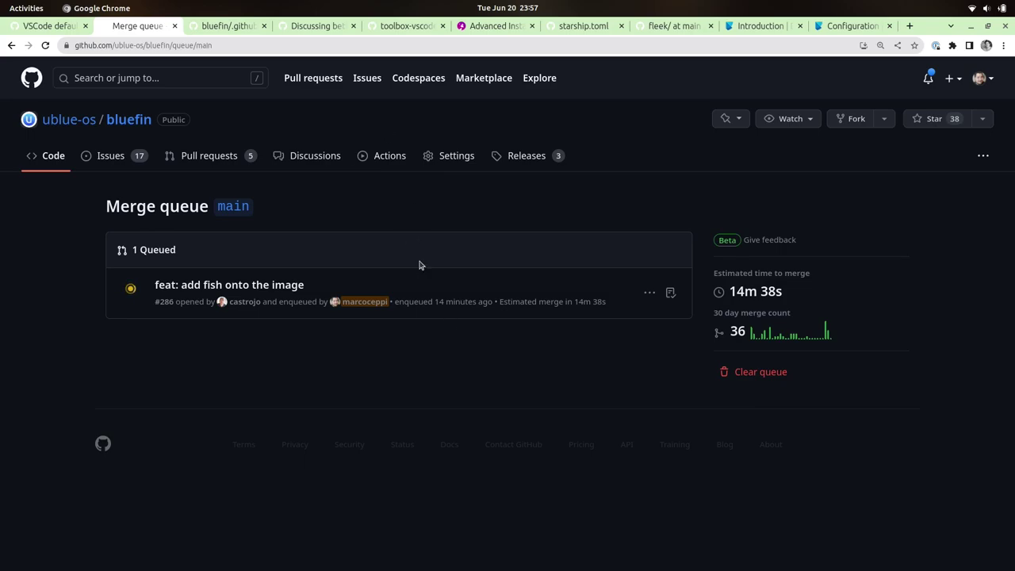
key(ctrl+r)
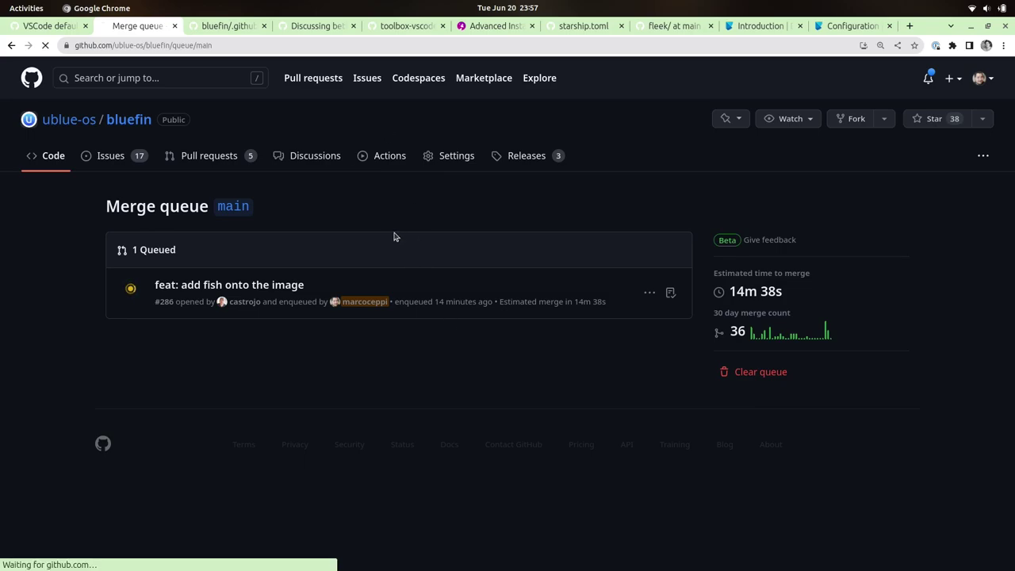
key(ctrl+r)
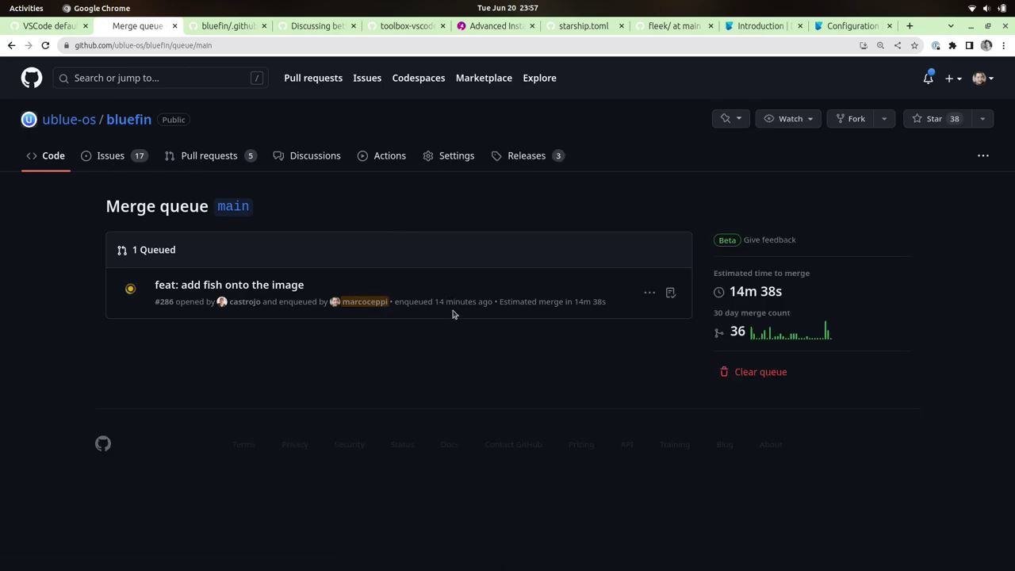
click(669, 293)
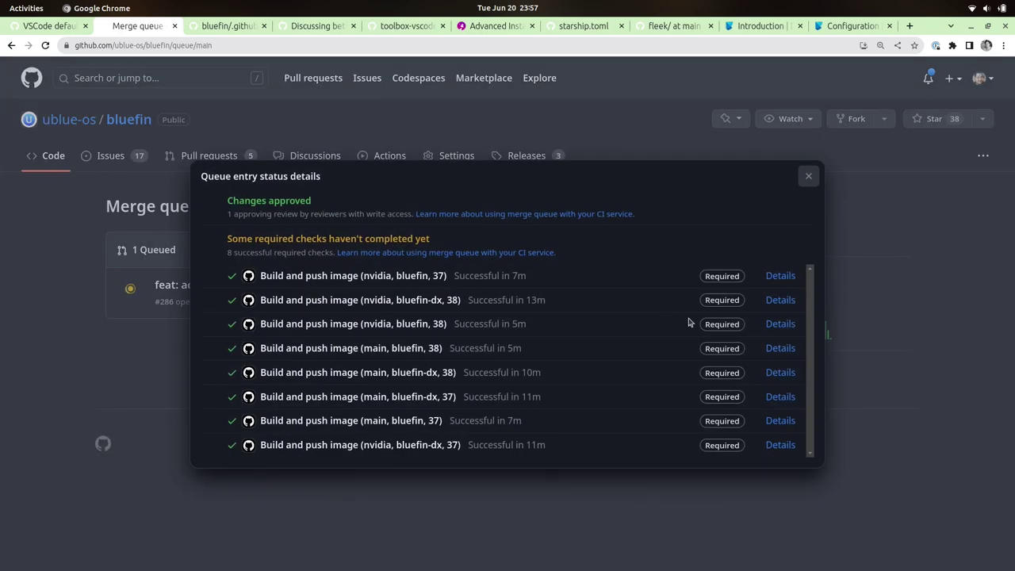
click(807, 175)
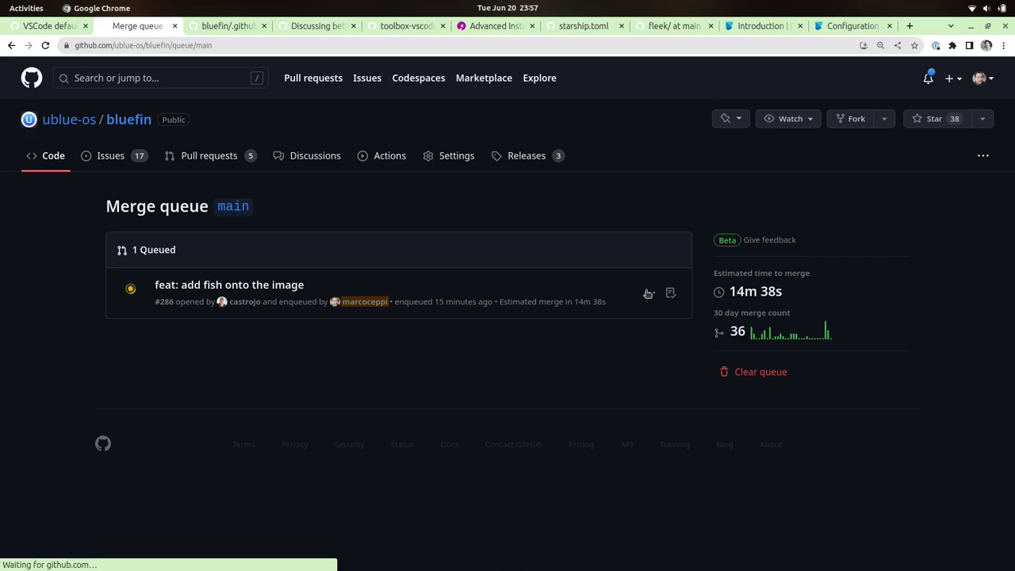
click(670, 299)
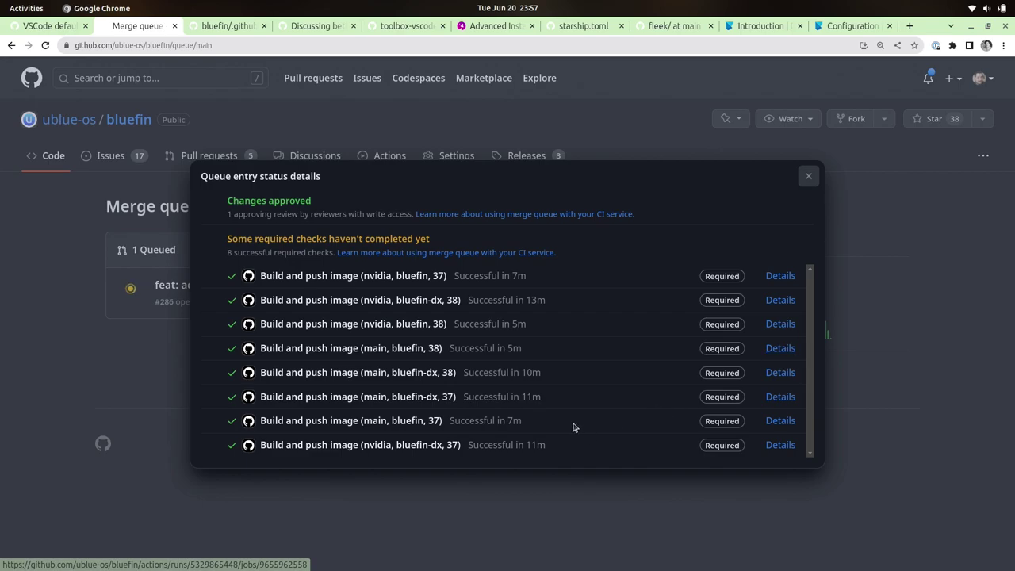
right_click(549, 505)
click(496, 501)
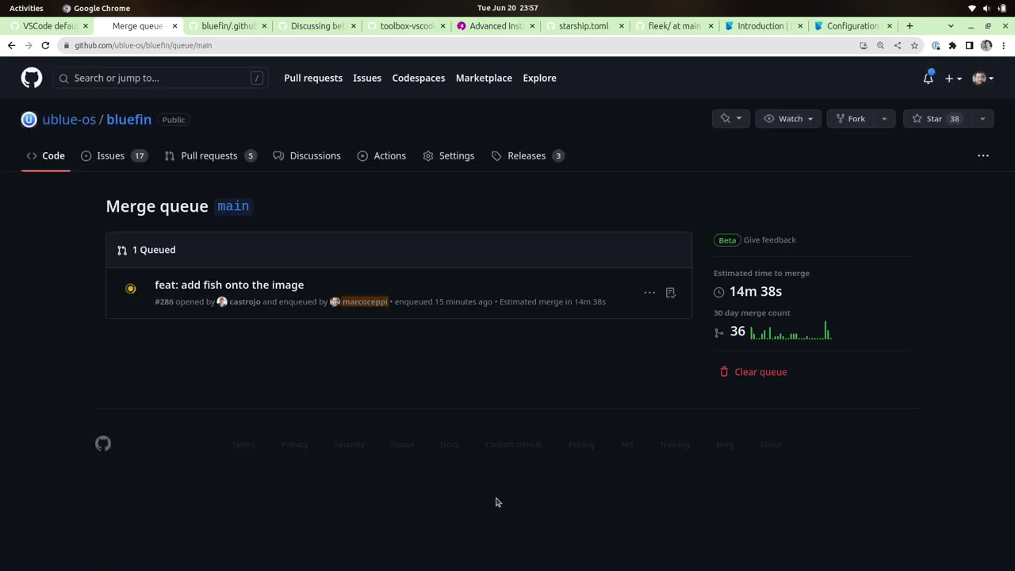
Check the bluefin repo's latest commit status and the running build job's log
click(128, 119)
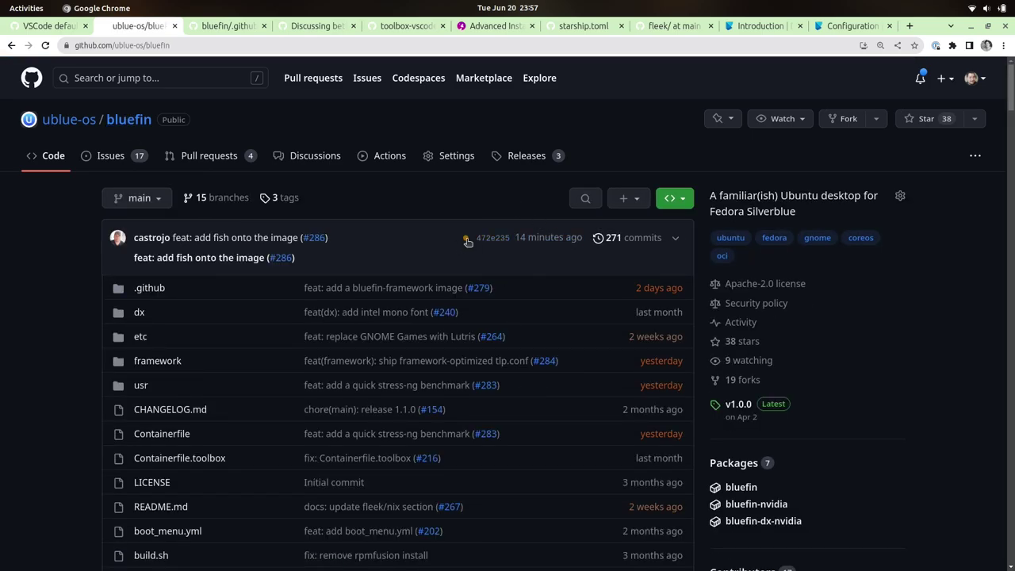
click(467, 239)
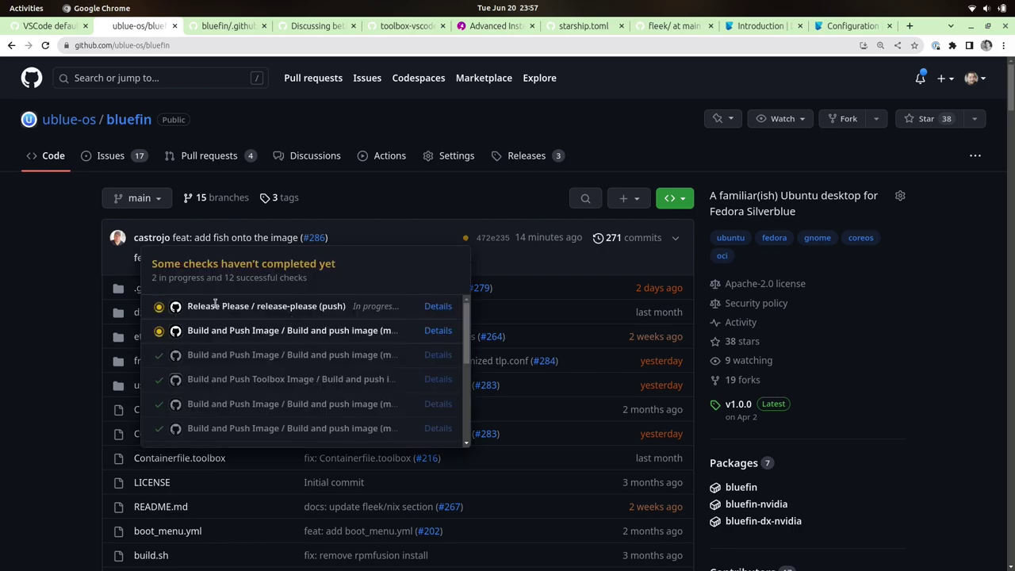
scroll(218, 357, down, 3)
scroll(223, 360, up, 3)
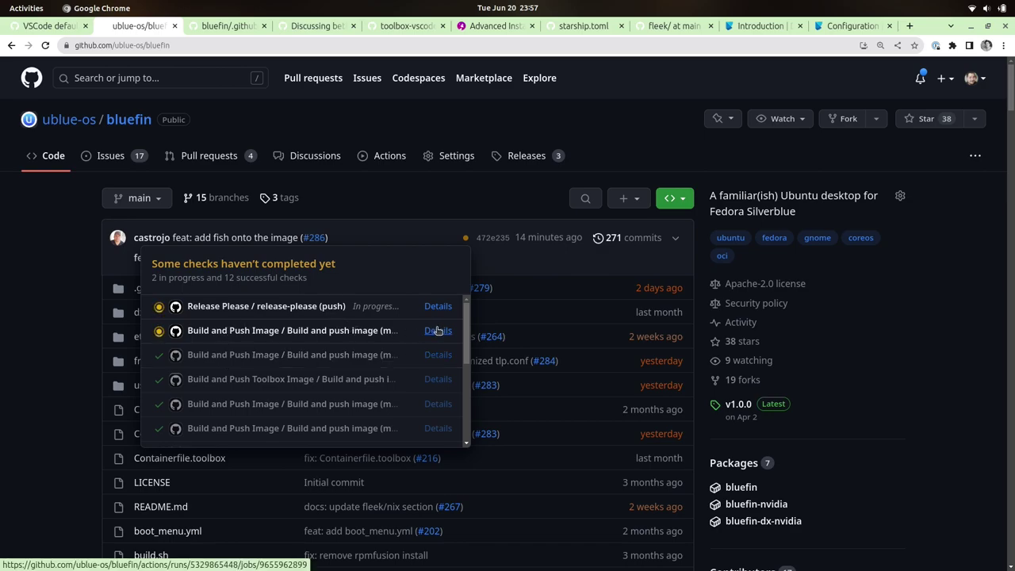
click(437, 330)
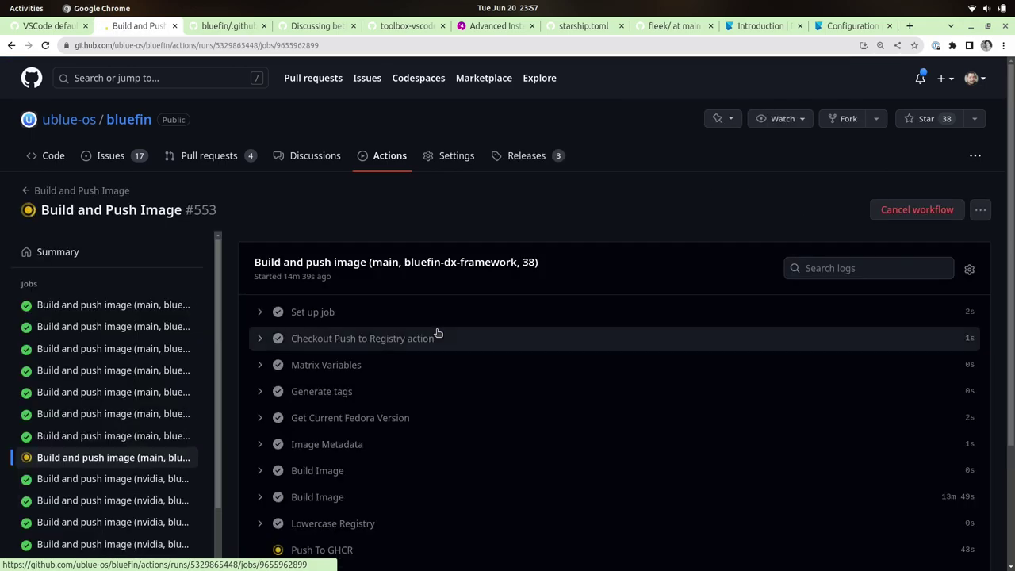
scroll(437, 333, down, 3)
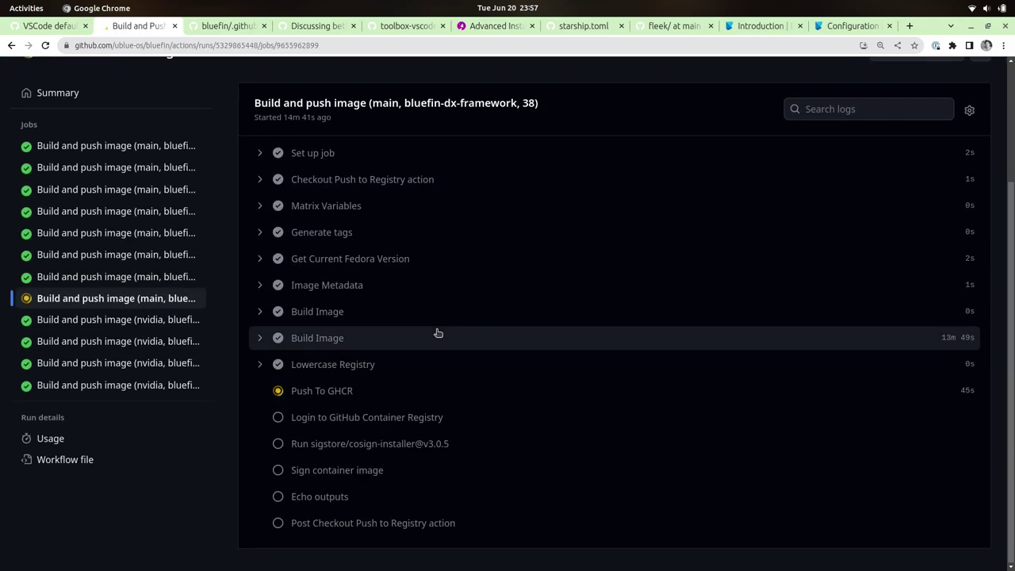
scroll(388, 400, up, 3)
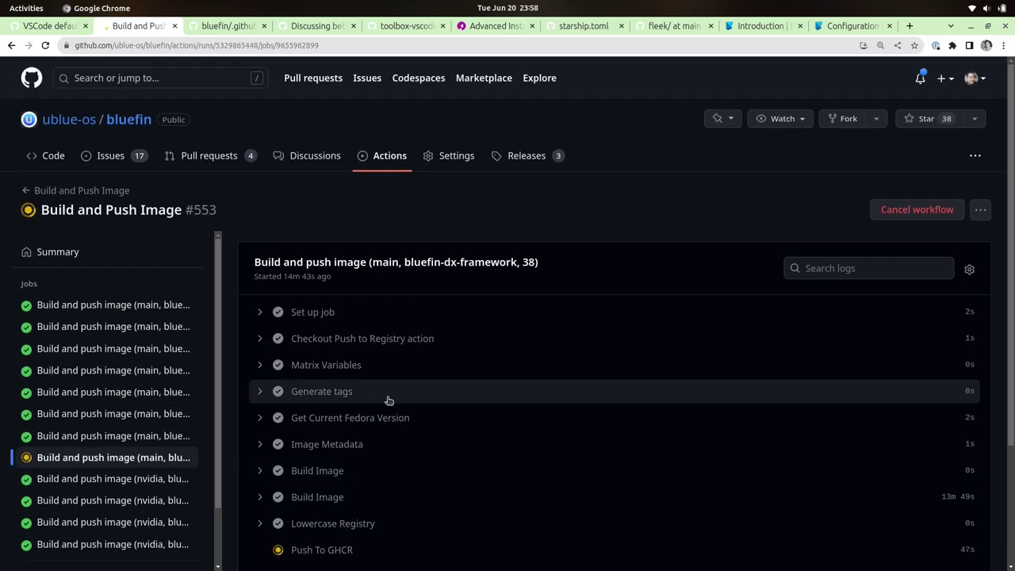
click(126, 120)
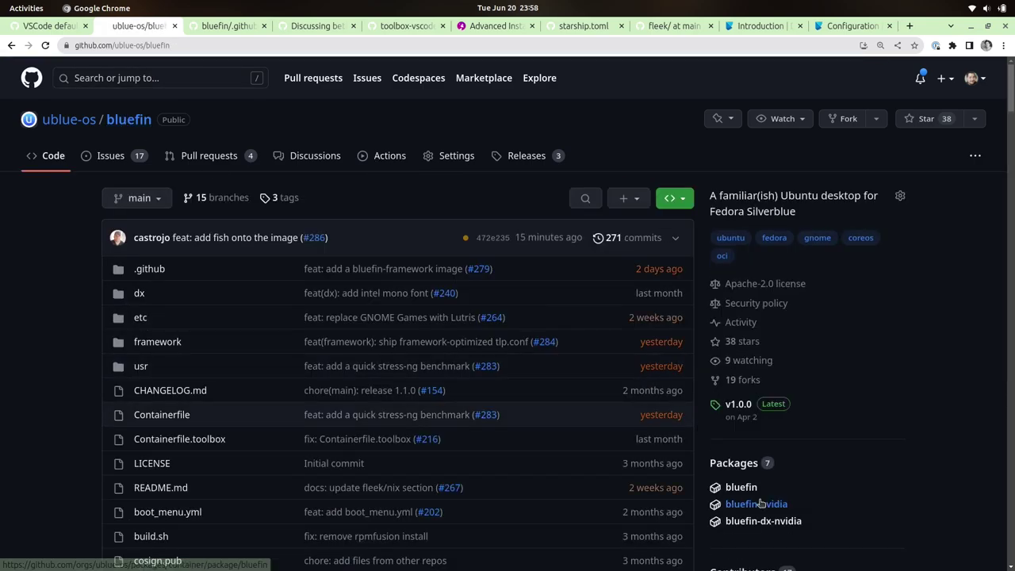
Open the bluefin container package and view its 'latest' image version
click(732, 491)
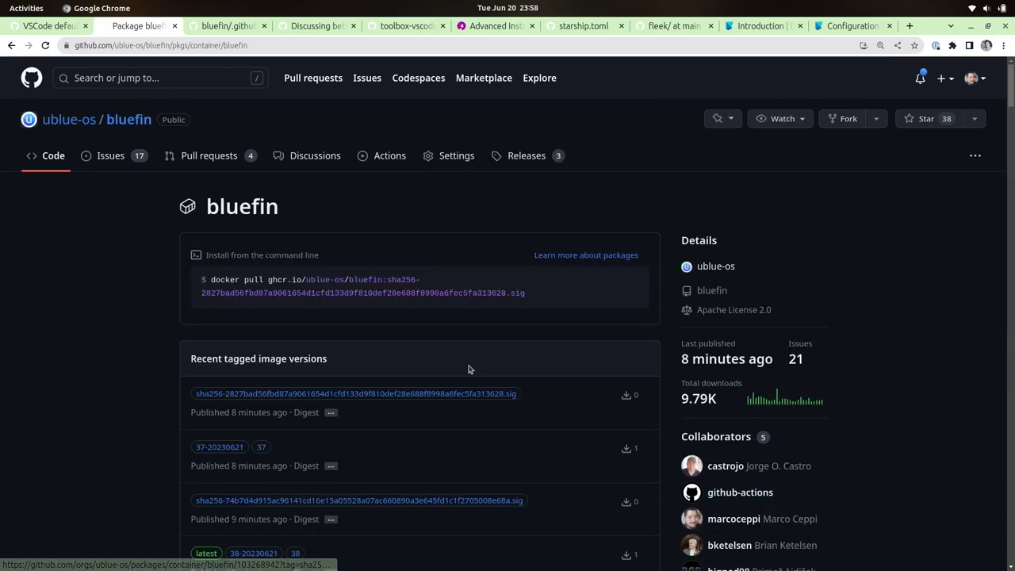
scroll(468, 368, down, 1)
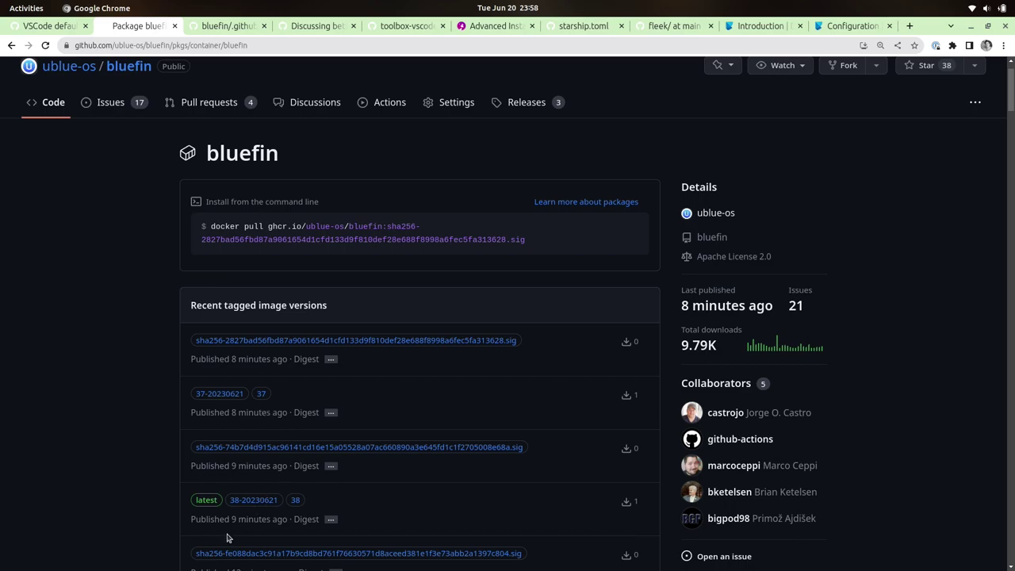
scroll(251, 519, down, 1)
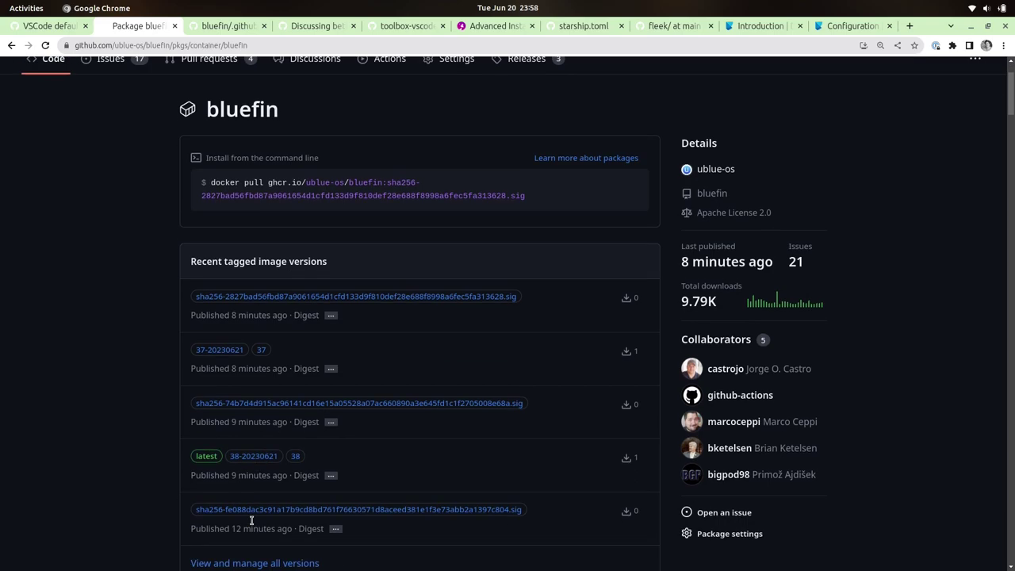
scroll(252, 519, up, 2)
scroll(251, 519, down, 1)
scroll(251, 519, down, 3)
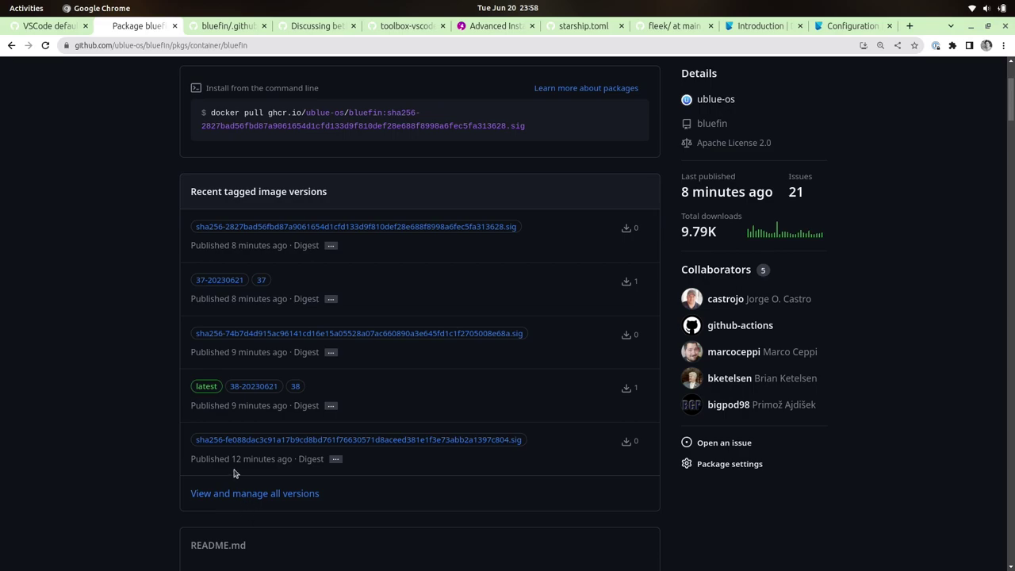
click(204, 387)
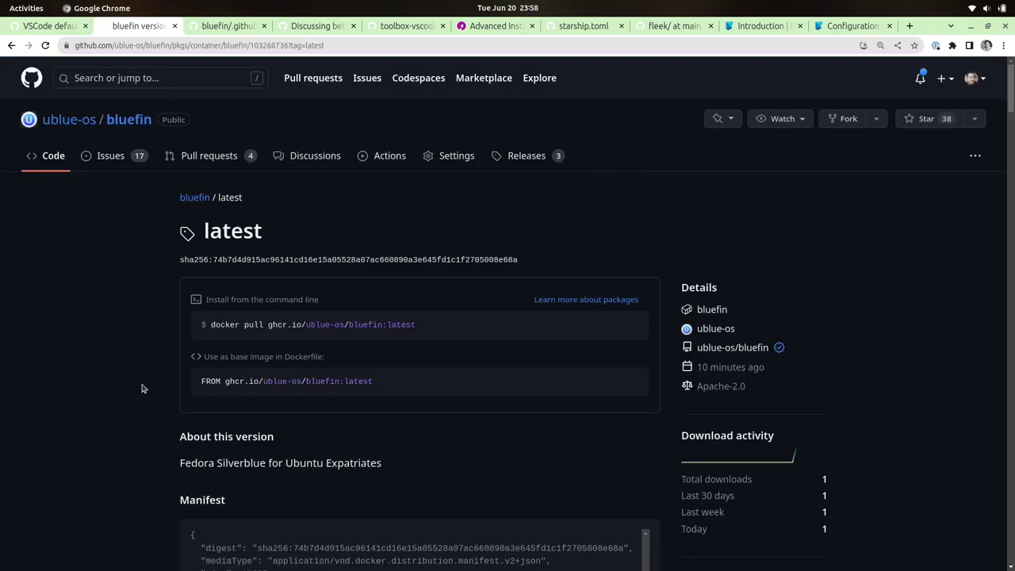
scroll(124, 384, down, 10)
scroll(125, 383, up, 10)
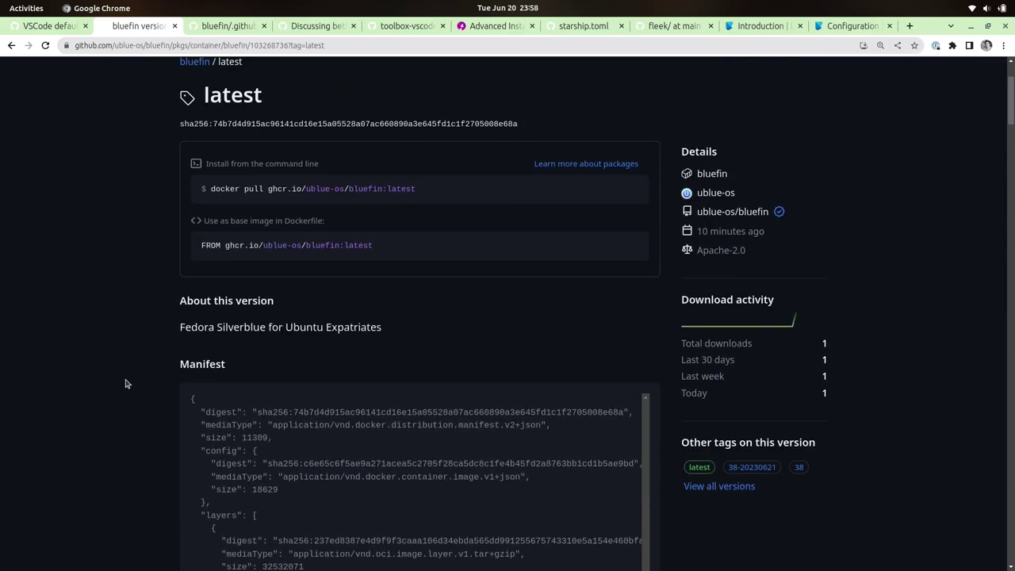
scroll(125, 384, up, 1)
key(alt+Tab)
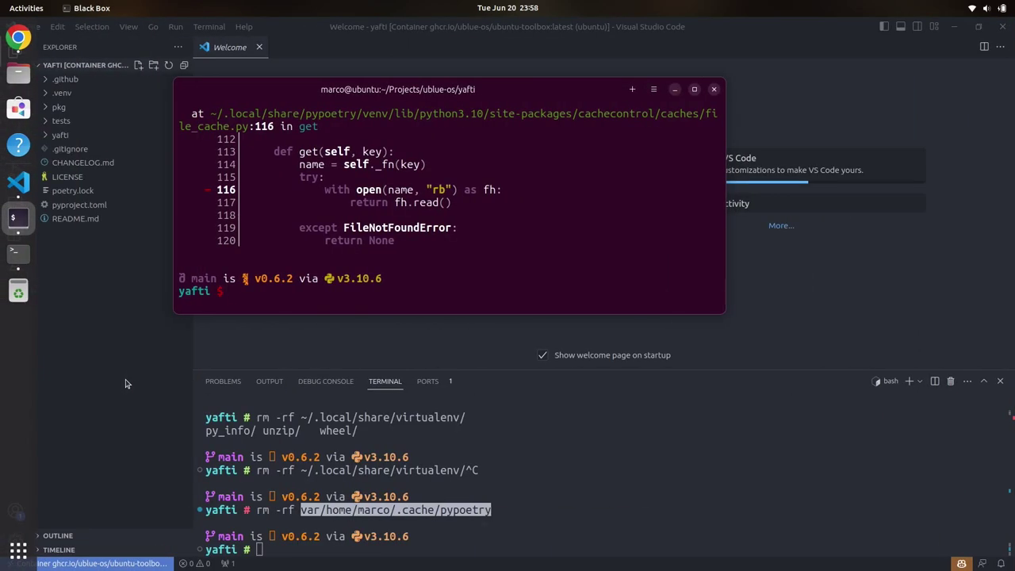
Run just update in a new terminal window, enlarge it, and open a second tab
key(ctrl+alt+t)
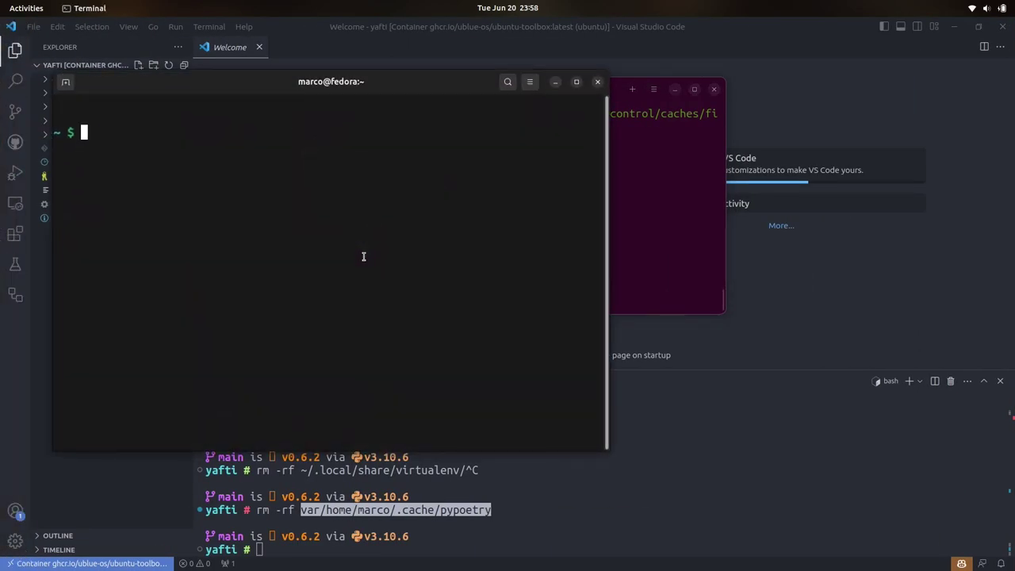
text(rpm-ostree )
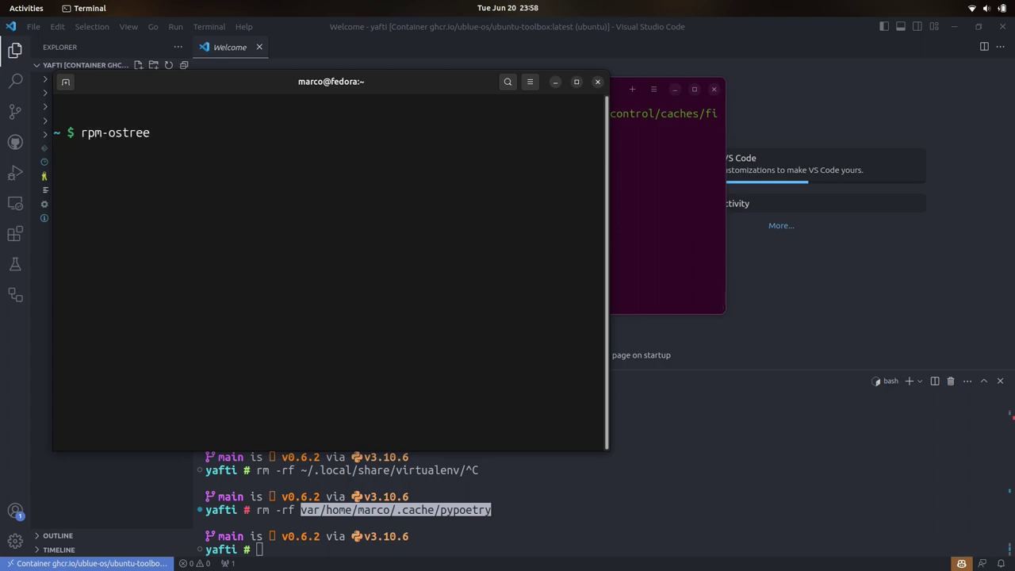
text(update)
key(BackSpace)
key(BackSpace)
key(BackSpace)
key(BackSpace)
key(BackSpace)
key(BackSpace)
key(BackSpace)
key(BackSpace)
key(BackSpace)
key(BackSpace)
key(BackSpace)
key(BackSpace)
key(BackSpace)
key(BackSpace)
key(BackSpace)
key(BackSpace)
key(BackSpace)
text(us)
key(BackSpace)
key(BackSpace)
text(just update)
key(Return)
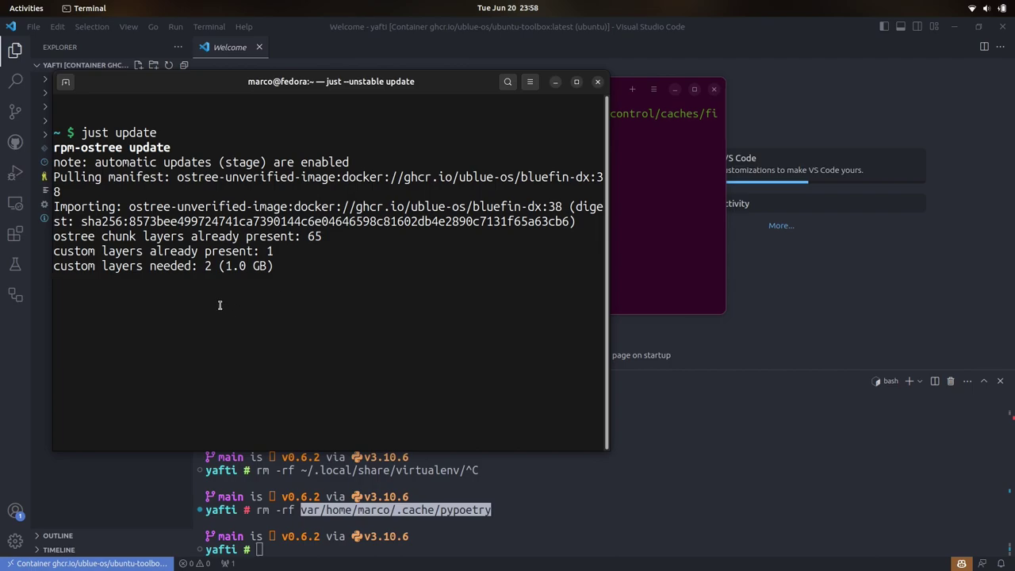
drag(604, 454, 988, 482)
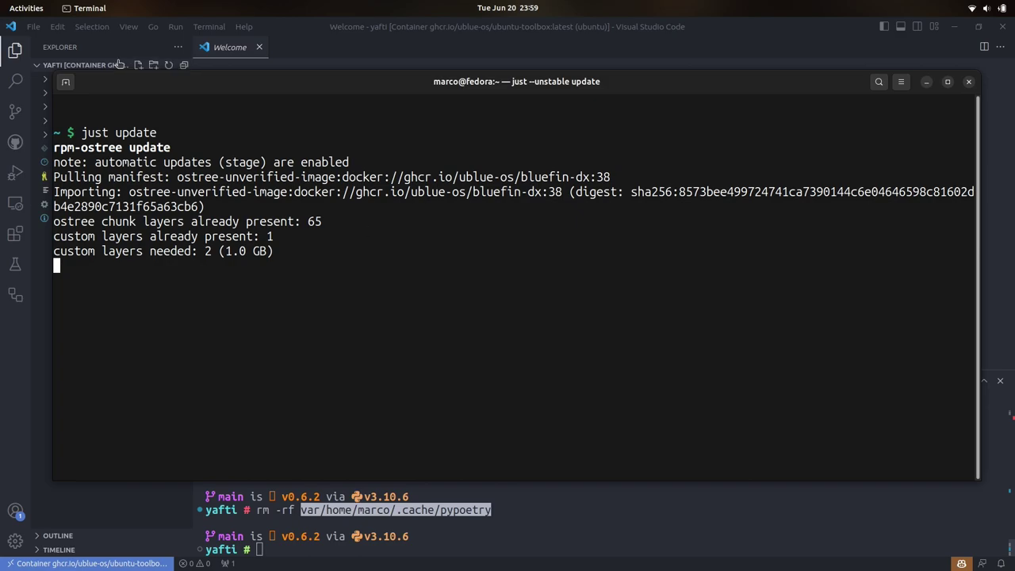
click(63, 82)
Run 'just' to list the available recipes
text(just)
key(Return)
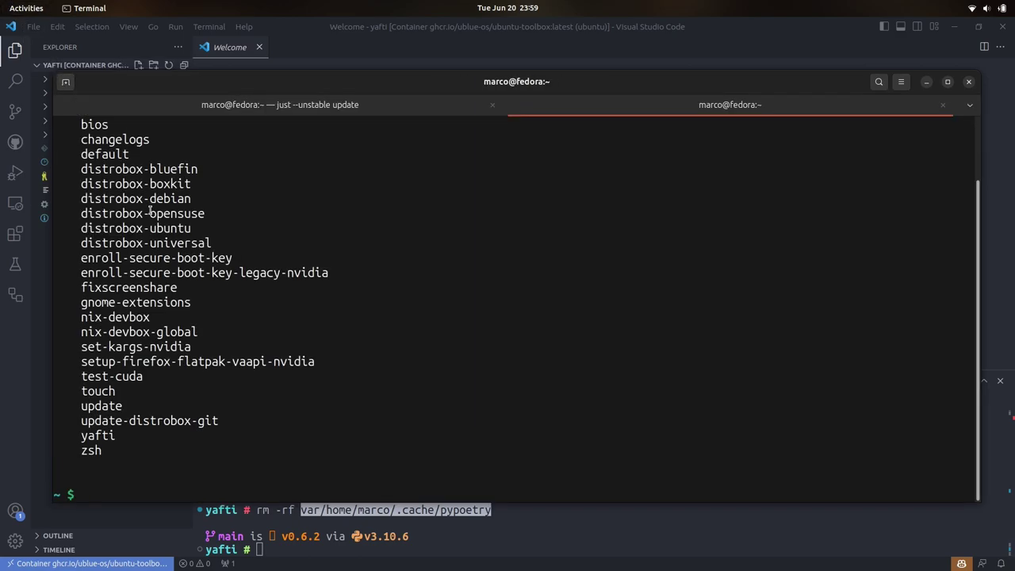
scroll(150, 212, up, 2)
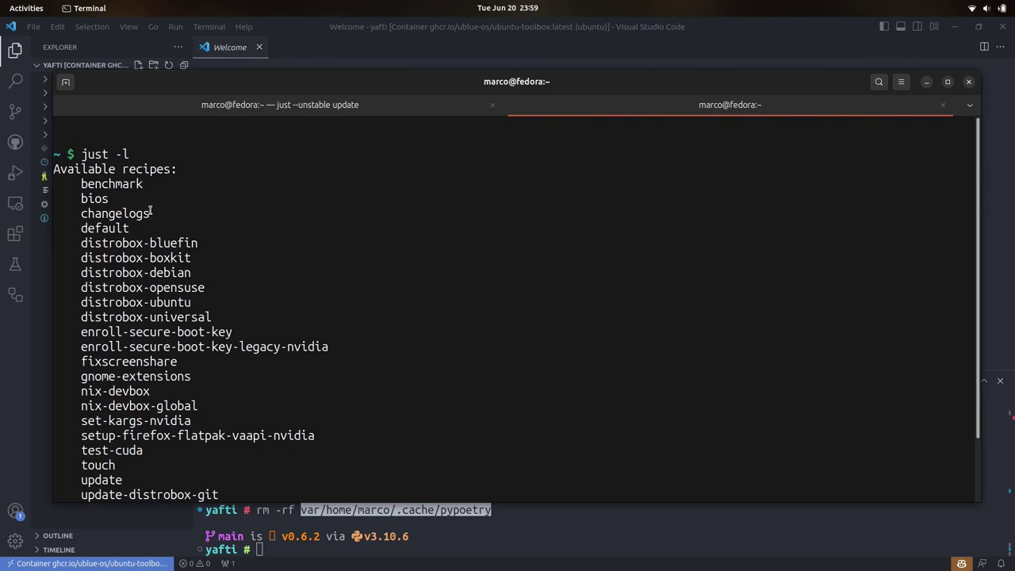
scroll(150, 212, down, 2)
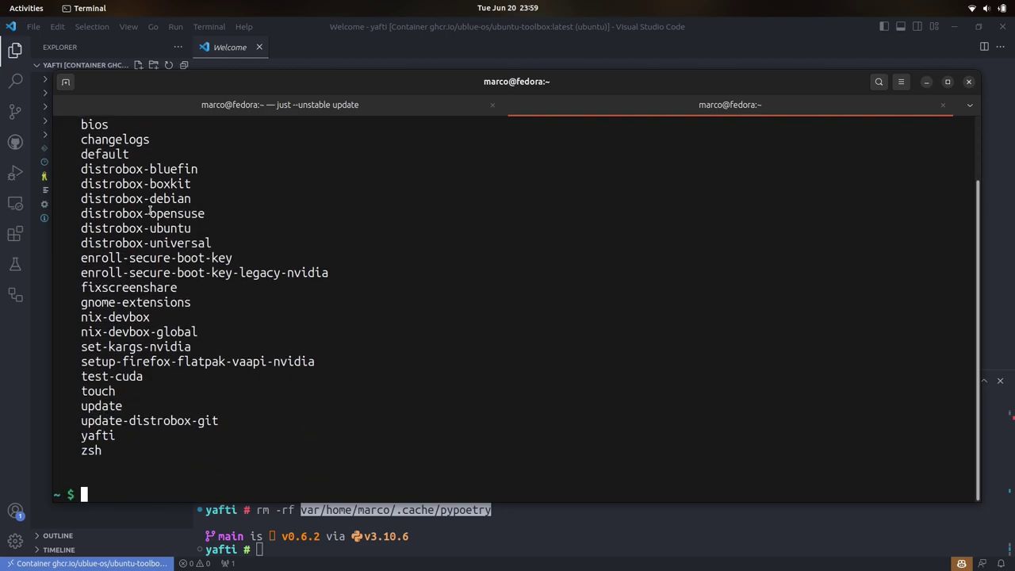
Run 'just changelogs' and scroll through the changelog output
text(just changelogs)
key(Return)
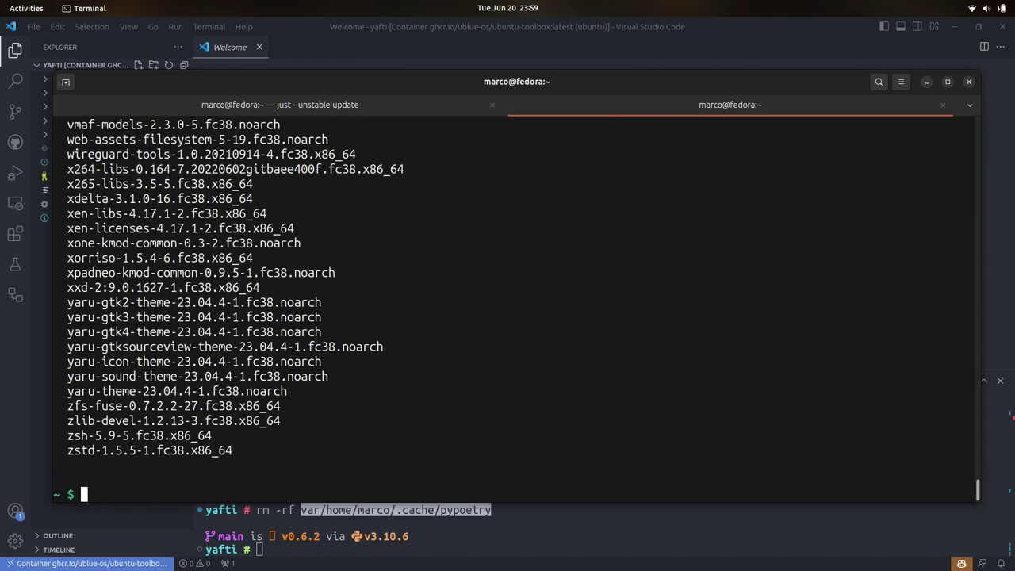
scroll(247, 332, up, 3)
scroll(246, 332, up, 20)
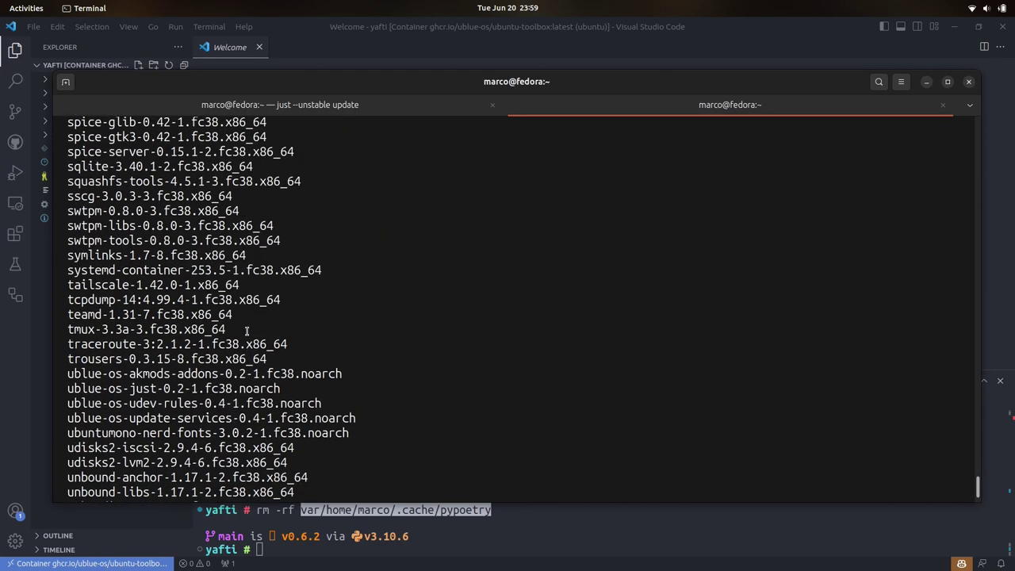
scroll(246, 331, up, 20)
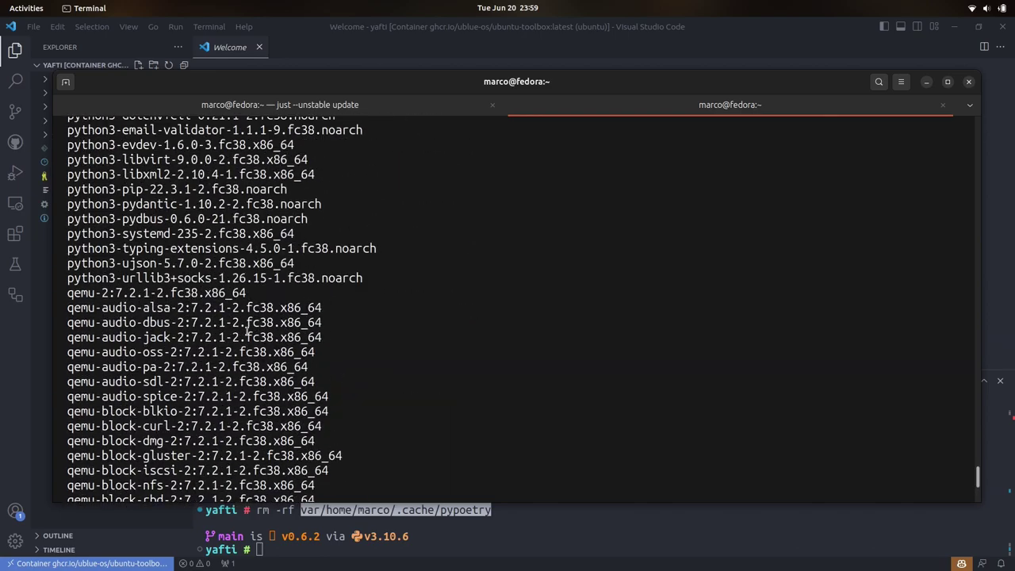
scroll(247, 331, up, 20)
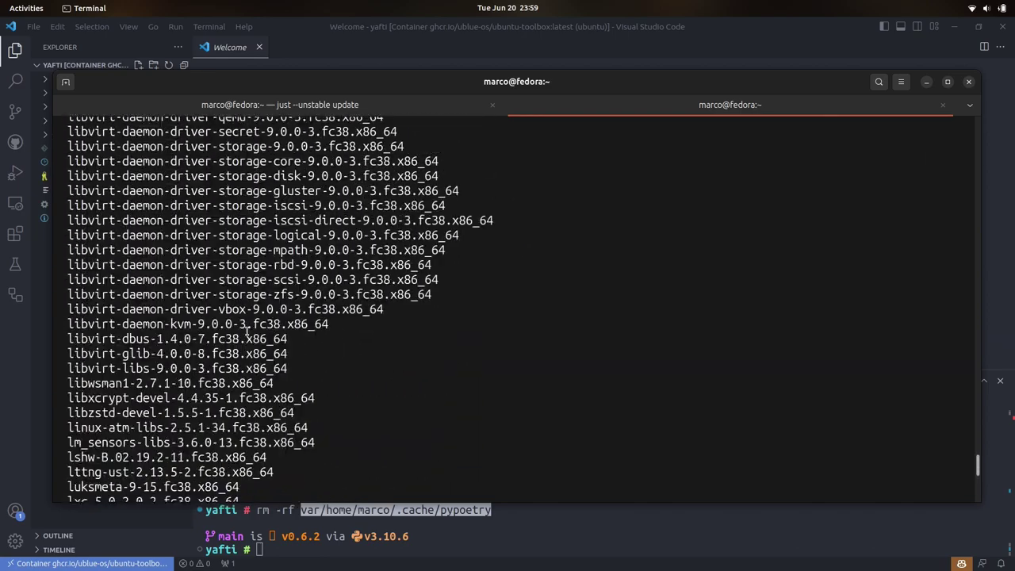
scroll(247, 332, up, 20)
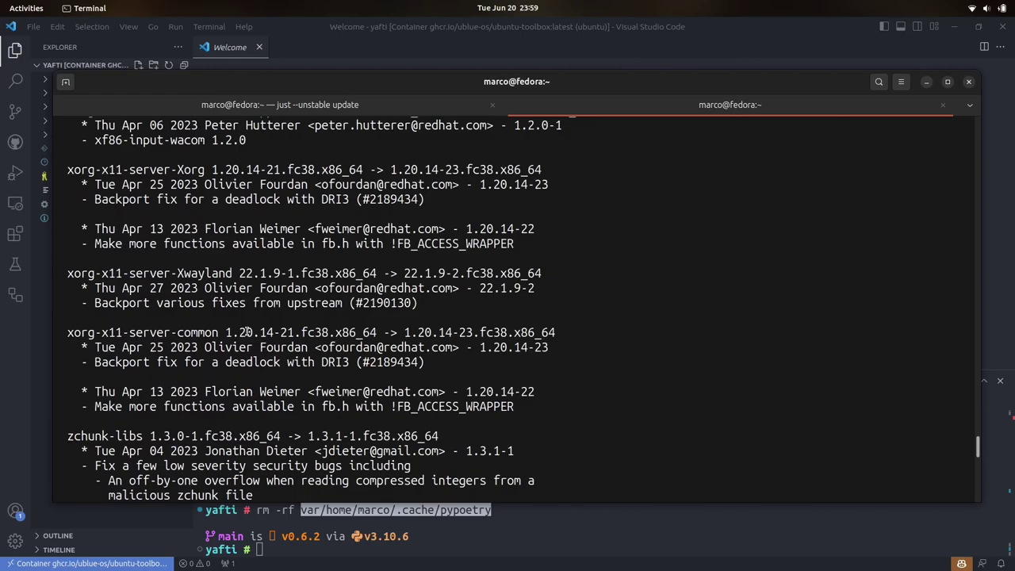
scroll(247, 331, up, 10)
scroll(247, 332, down, 20)
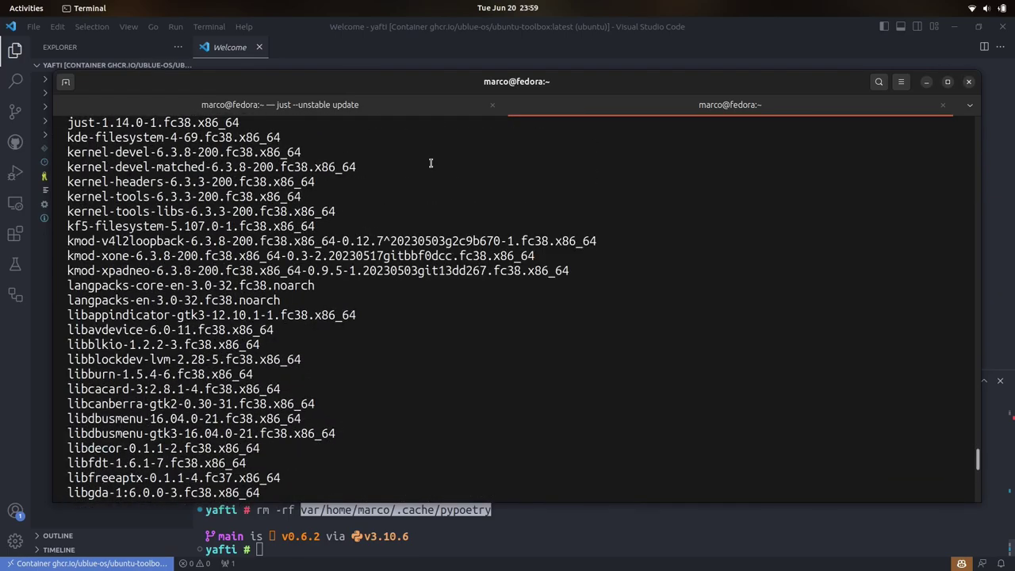
scroll(415, 214, down, 20)
Clear the terminal and list the recipes with 'just -l'
text(clear)
key(Return)
text(just-)
key(BackSpace)
text(-l)
key(Return)
scroll(405, 224, up, 2)
scroll(405, 223, up, 2)
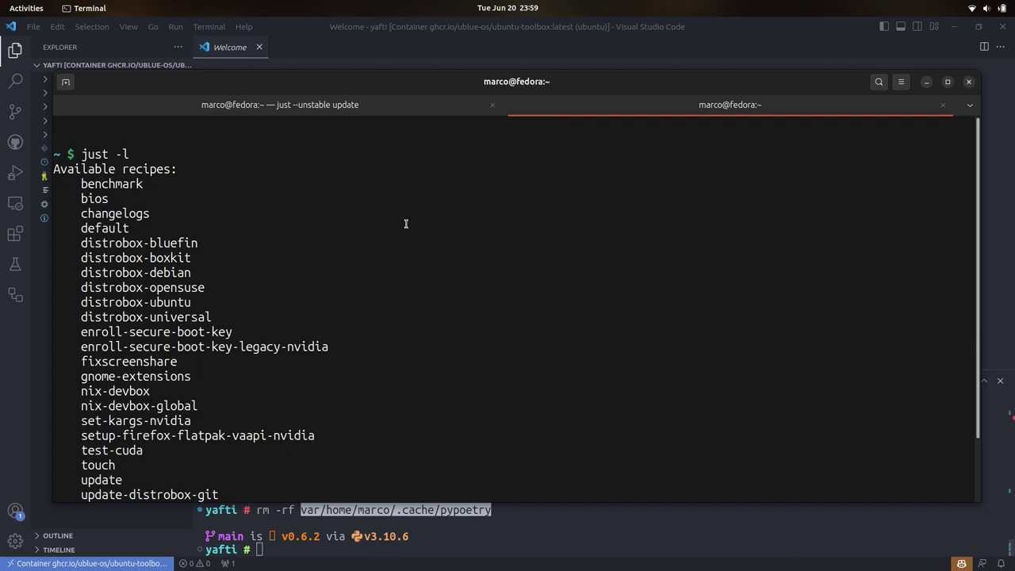
scroll(405, 223, down, 3)
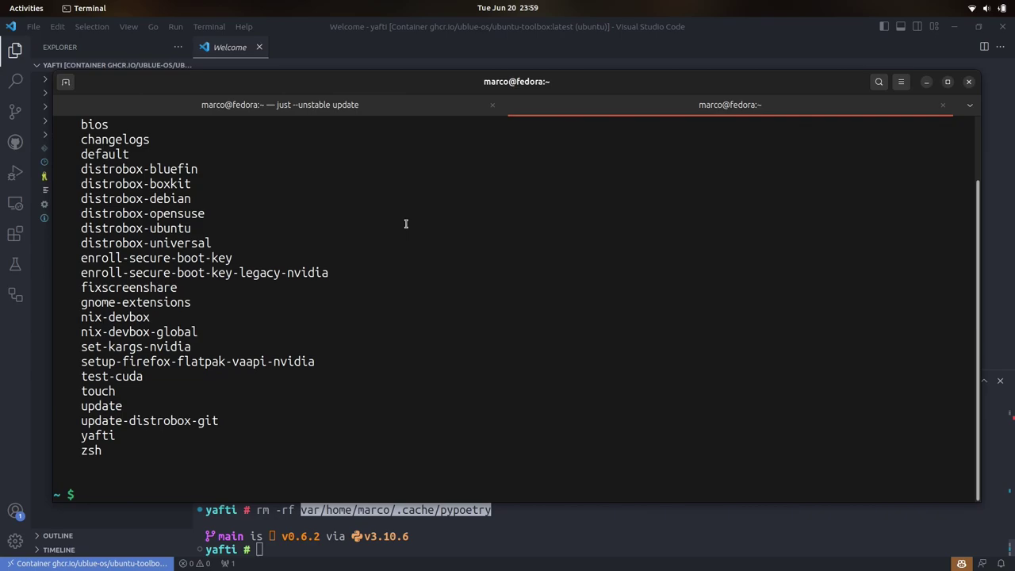
scroll(405, 223, up, 3)
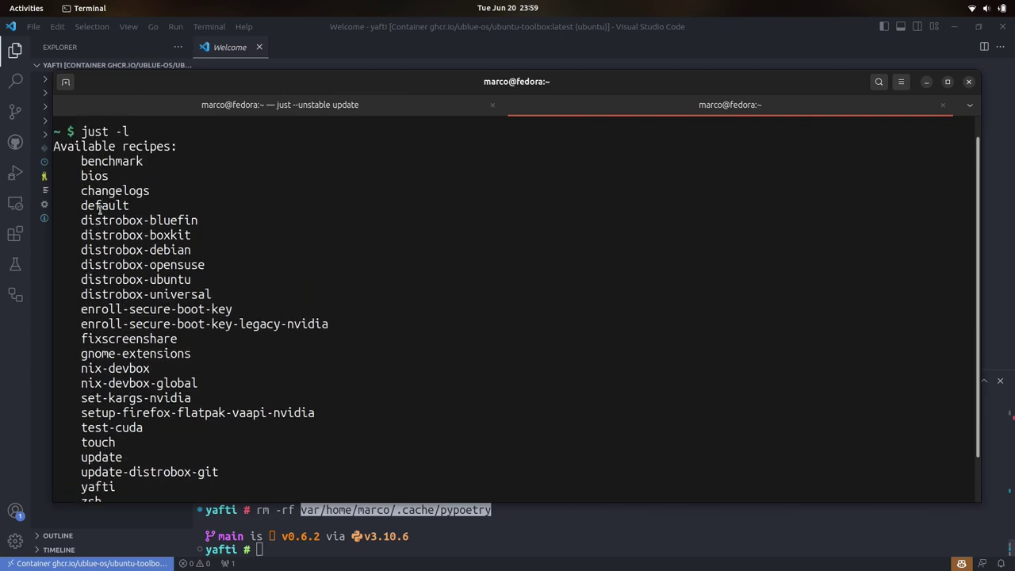
Launch the recipe with 'just gnome-extensions'
double_click(102, 156)
click(203, 218)
scroll(203, 218, down, 3)
text(just gnome-extensions)
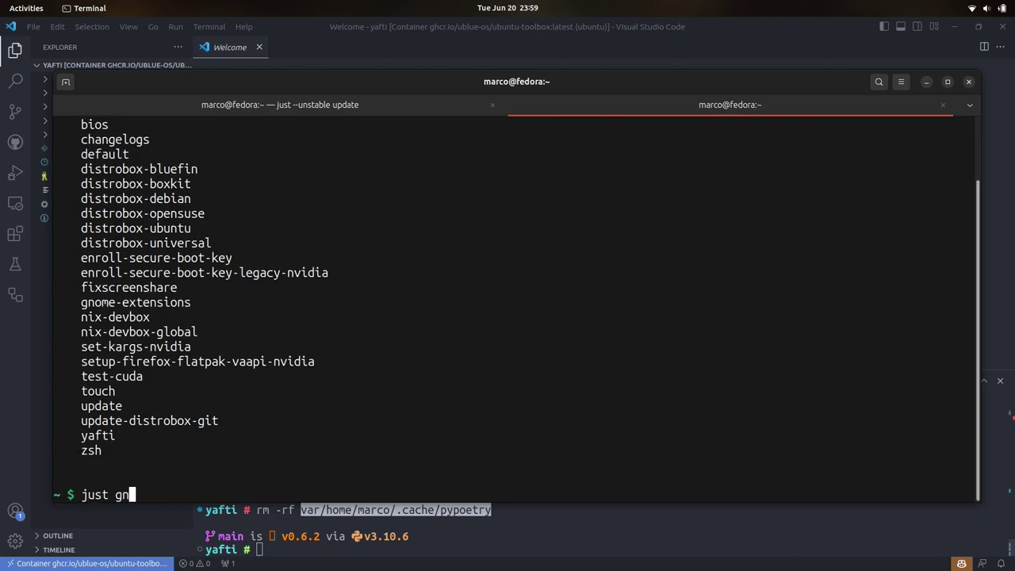
key(Return)
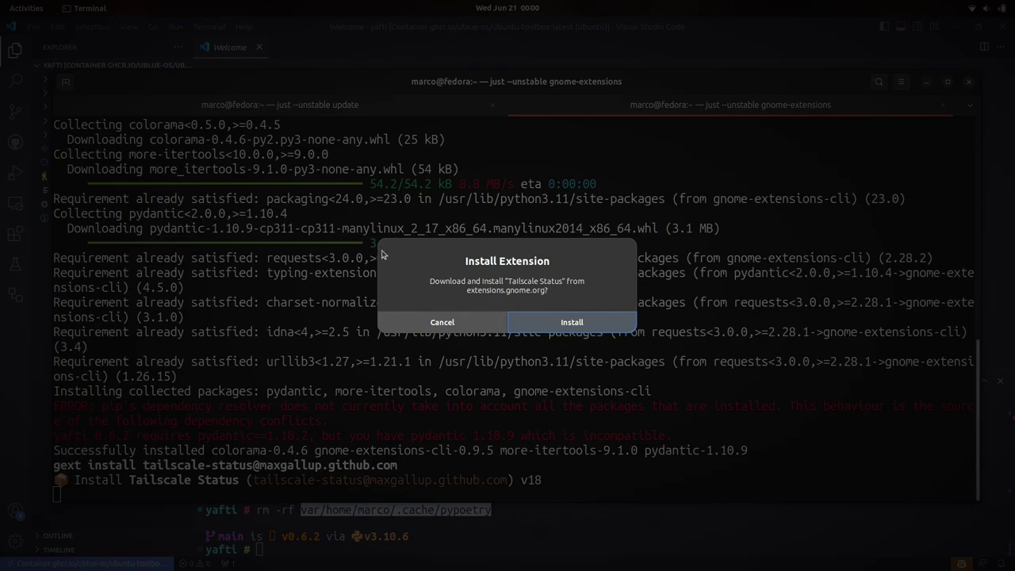
Install Tailscale Status, Night Theme Switcher and Pano, and decline Weather O'Clock
click(533, 328)
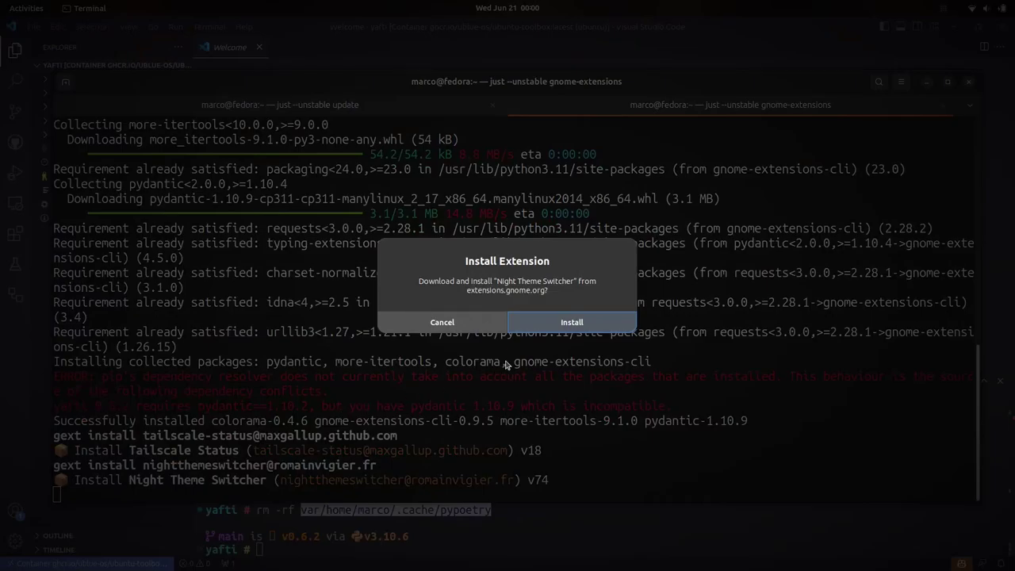
click(553, 322)
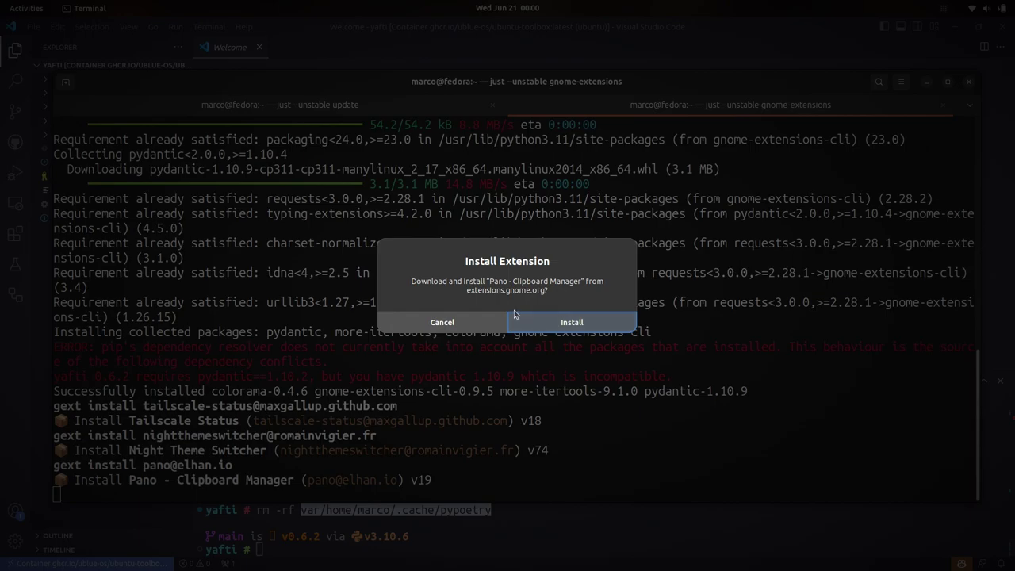
click(462, 320)
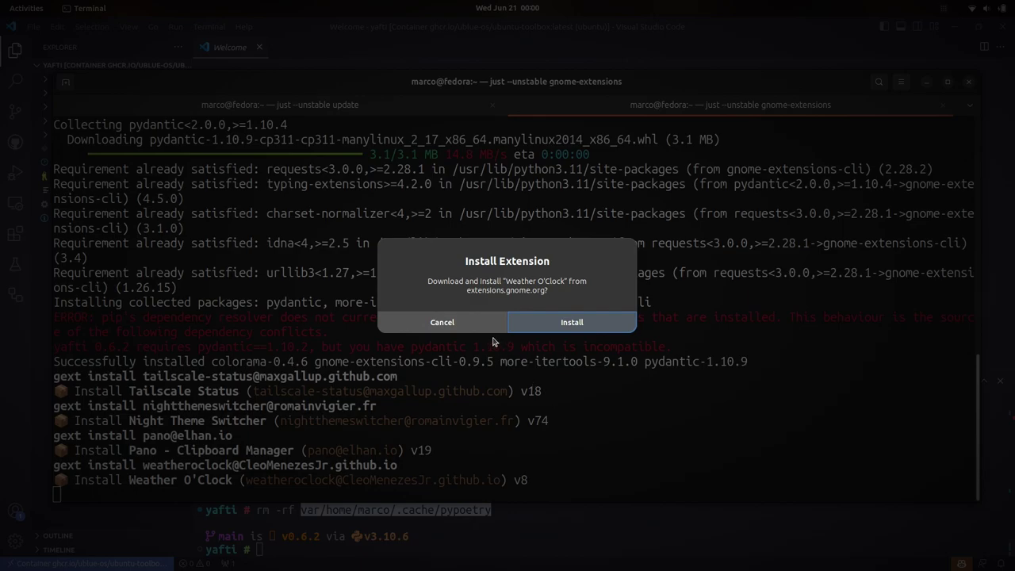
click(476, 329)
Stop the installer script, clear the terminal, and discard the recalled command
key(ctrl+c)
key(ctrl+c)
key(ctrl+c)
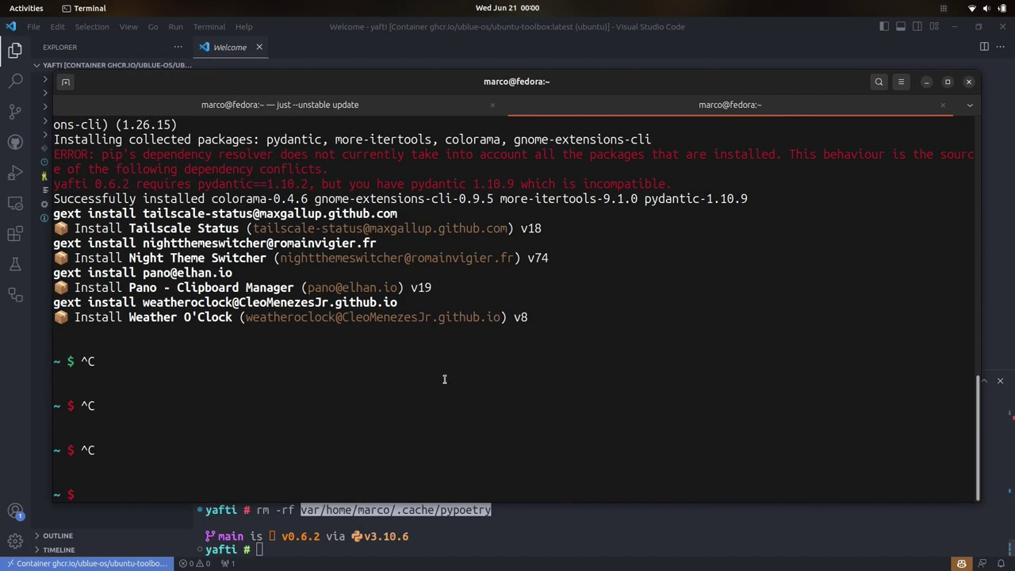
scroll(446, 379, up, 2)
scroll(445, 379, down, 2)
text(clear)
key(Return)
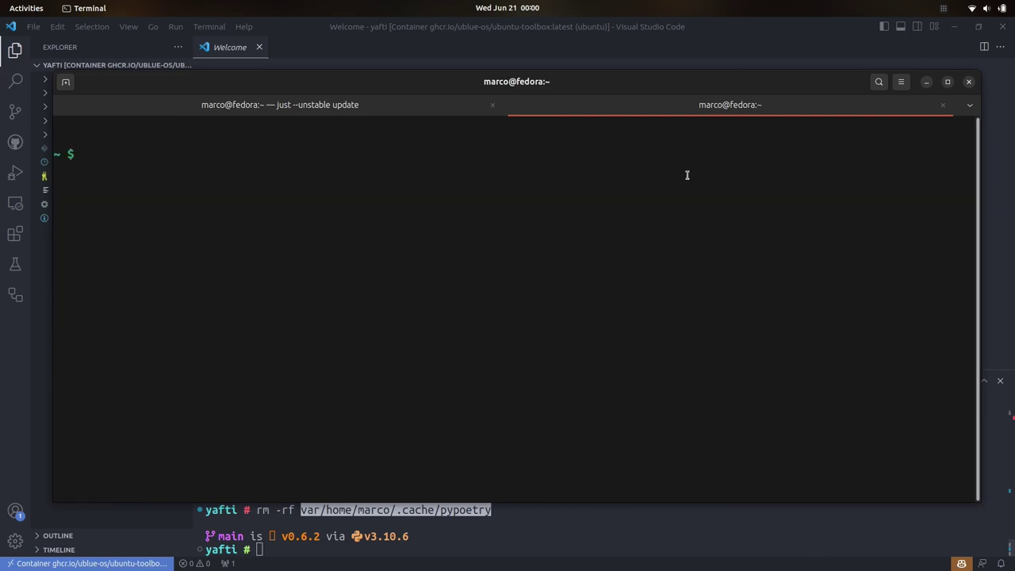
key(Up)
key(Up)
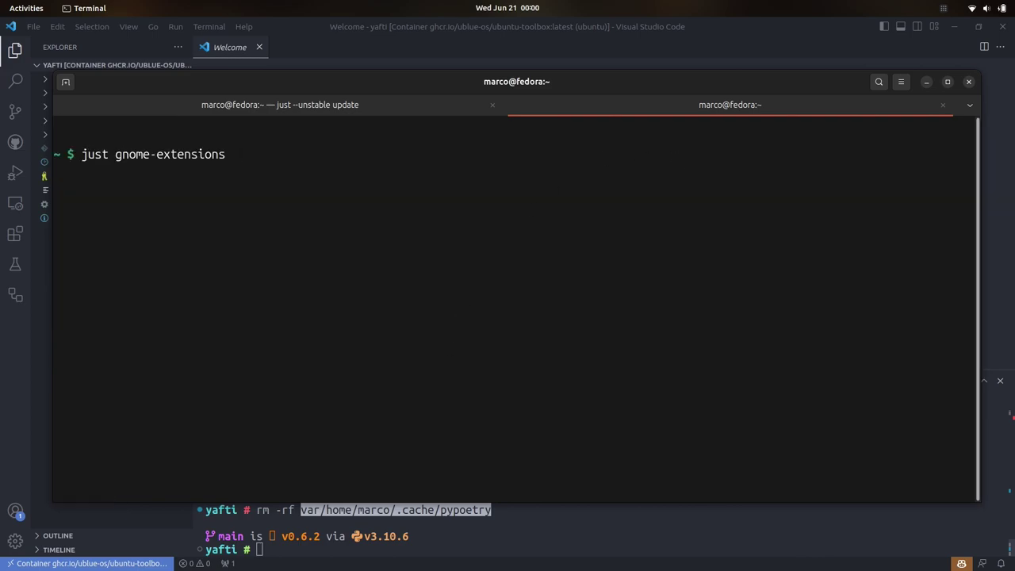
key(ctrl+u)
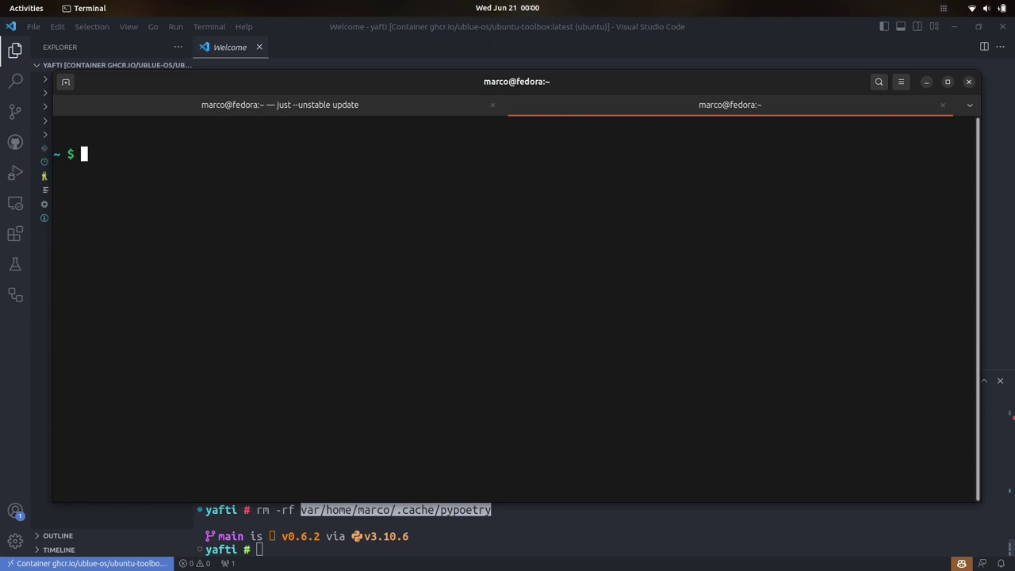
Switch to the 'just --unstable update' tab and check the Tailscale status menu
click(309, 105)
click(945, 11)
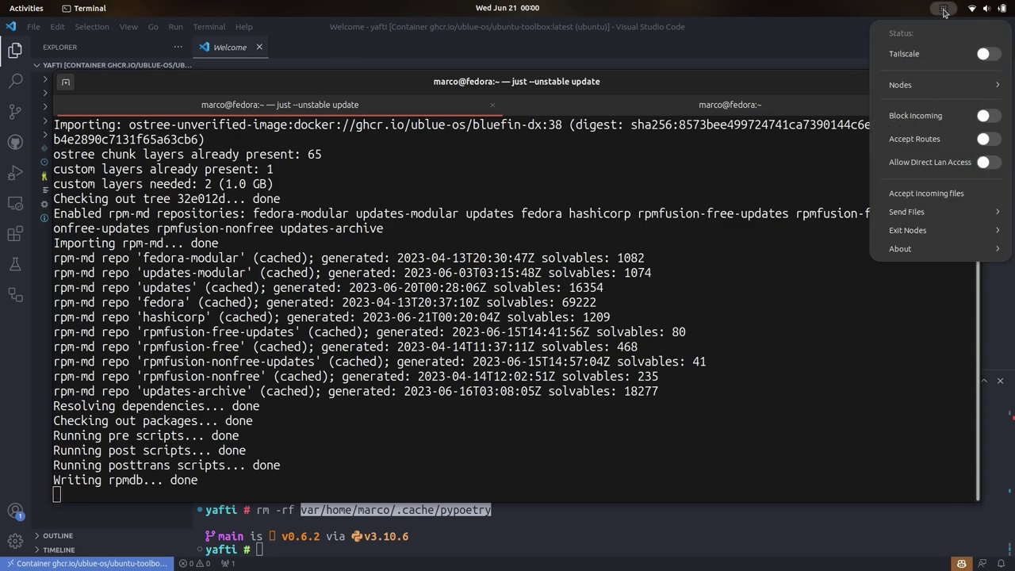
click(663, 333)
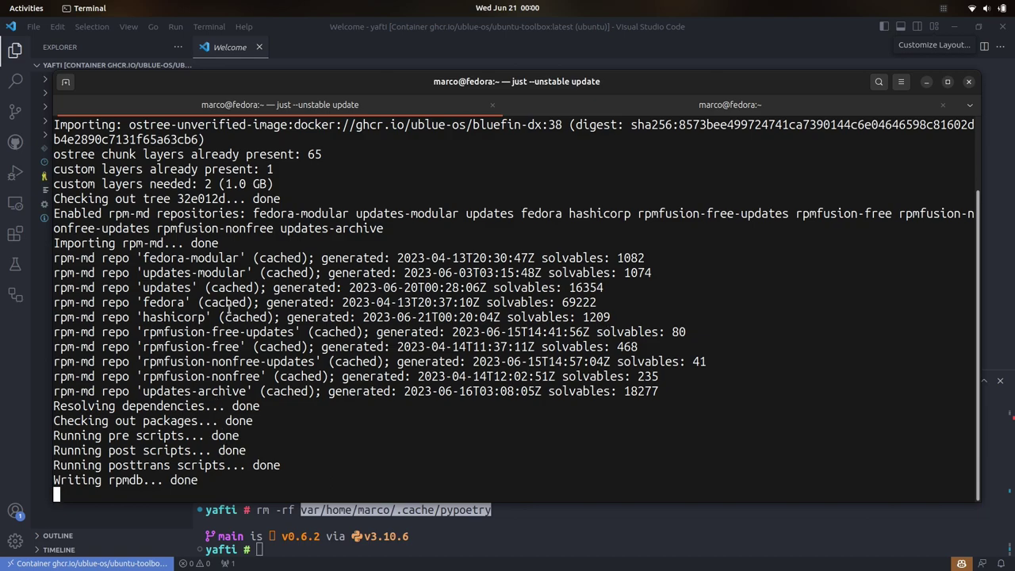
scroll(228, 309, up, 2)
scroll(228, 309, down, 2)
scroll(228, 309, up, 1)
scroll(229, 309, down, 1)
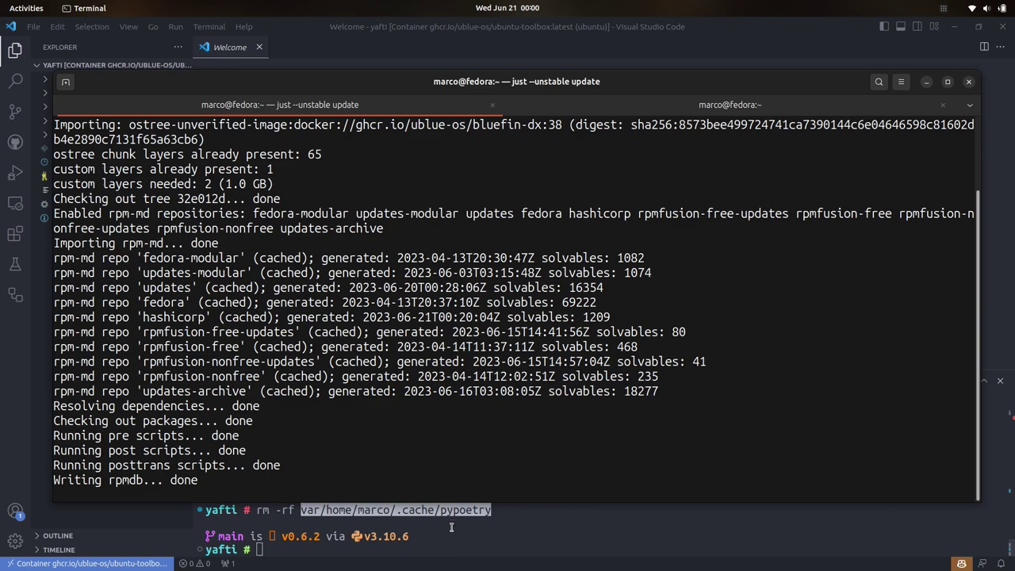
Quit Visual Studio Code from its File menu
key(alt+Tab)
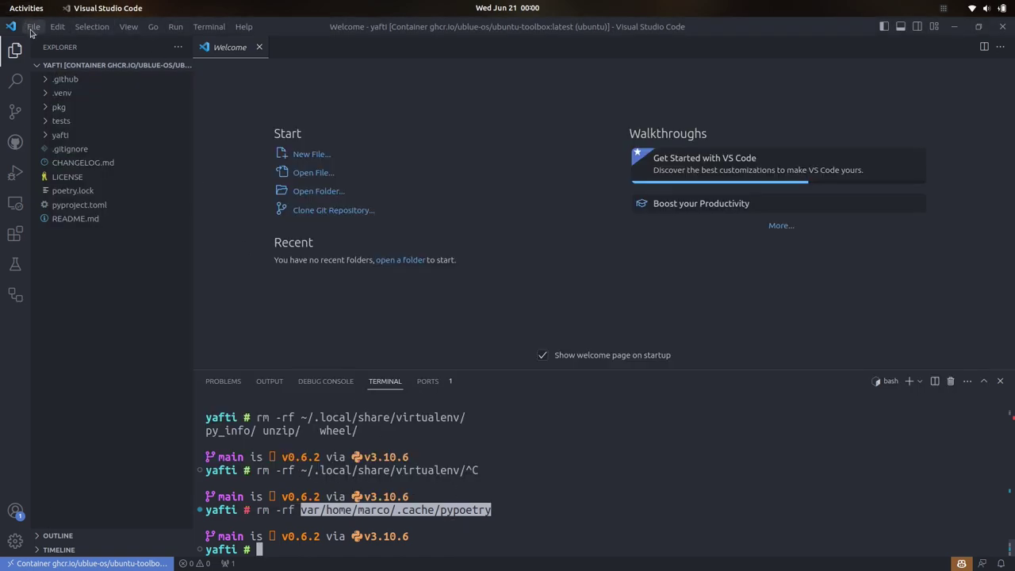
click(33, 26)
click(79, 439)
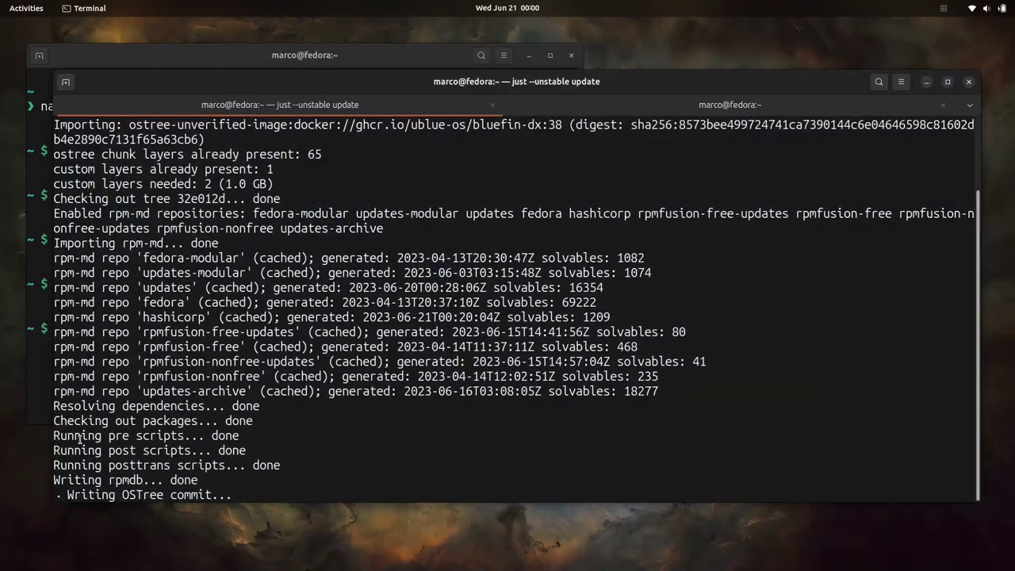
Bring the Black Box terminal forward from the dock with a fresh prompt
mouse_move(2, 317)
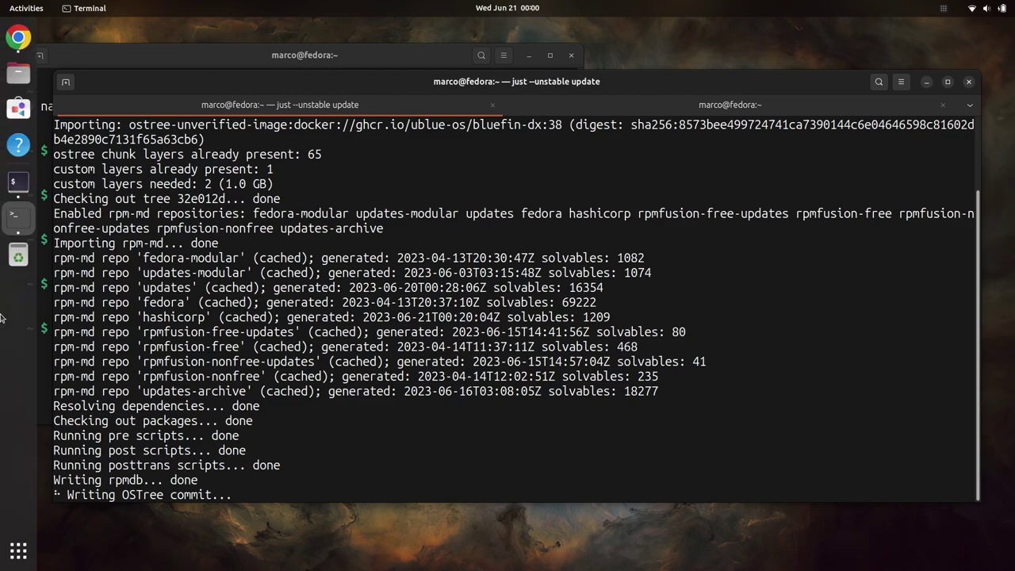
click(19, 183)
key(Return)
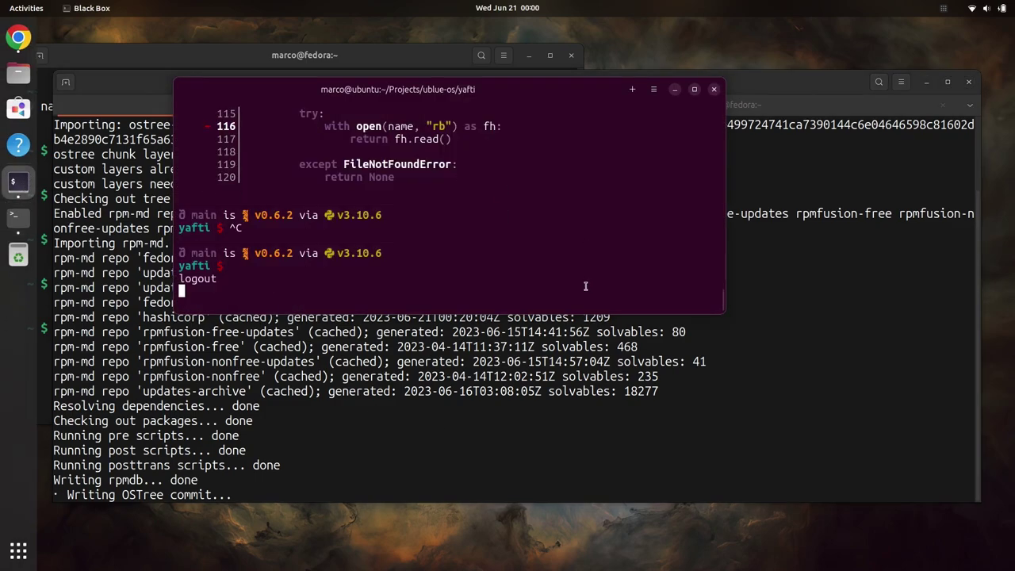
click(134, 83)
click(186, 56)
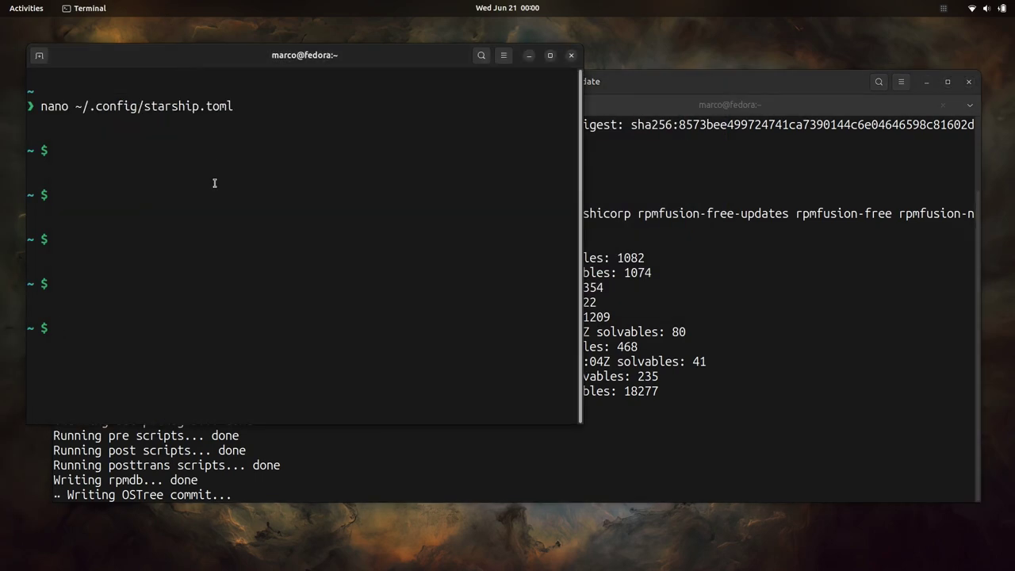
Close the Black Box shell with Ctrl+D and try starting fish in the update terminal
key(ctrl+d)
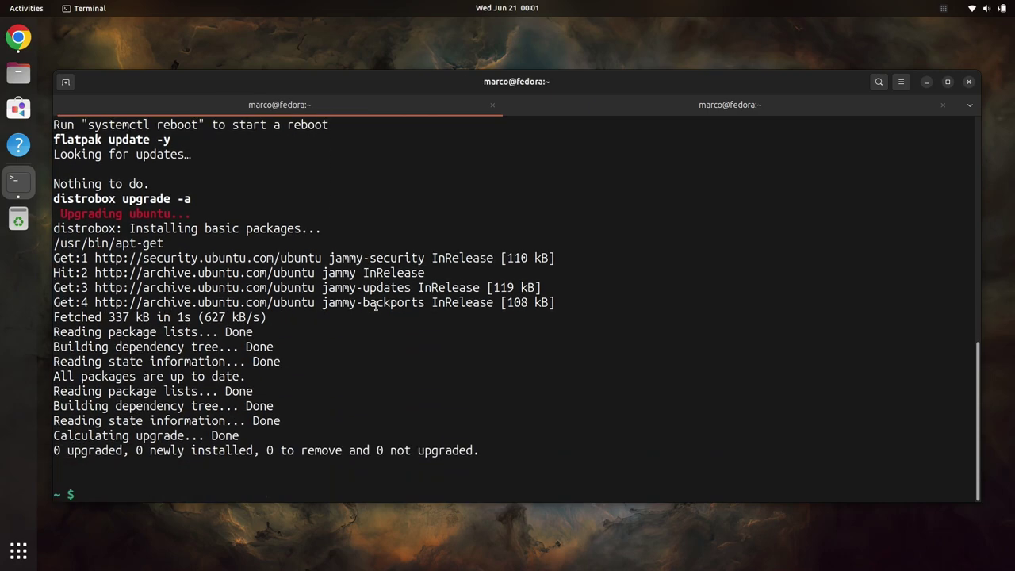
text(sy)
key(BackSpace)
key(BackSpace)
text(fish)
key(Return)
Enter 'systemctl reboot' to restart into the updated system
text(sudo)
key(BackSpace)
key(BackSpace)
key(BackSpace)
key(BackSpace)
text(system)
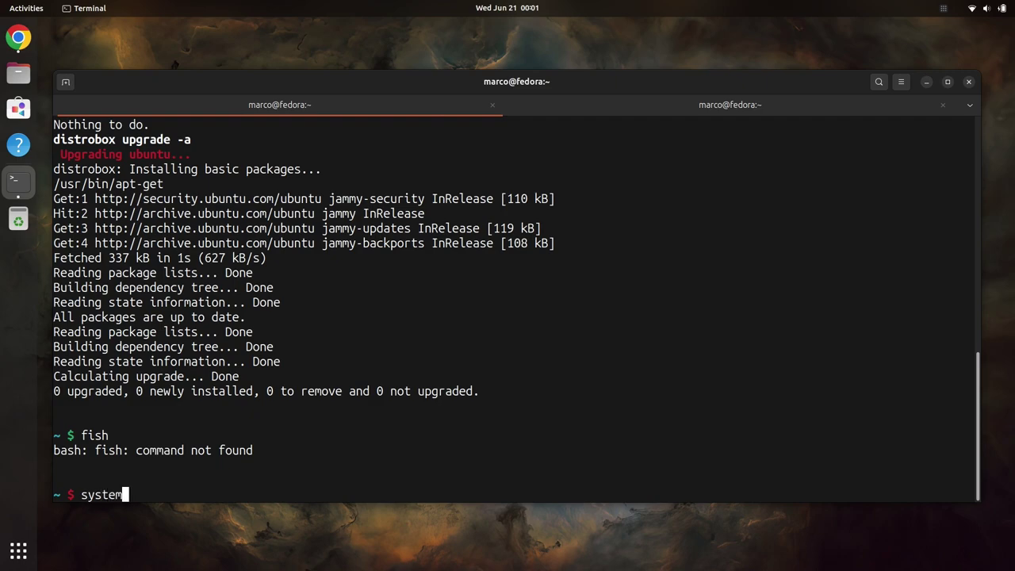
text(ctl rest)
key(BackSpace)
key(BackSpace)
text(boot)
key(Return)
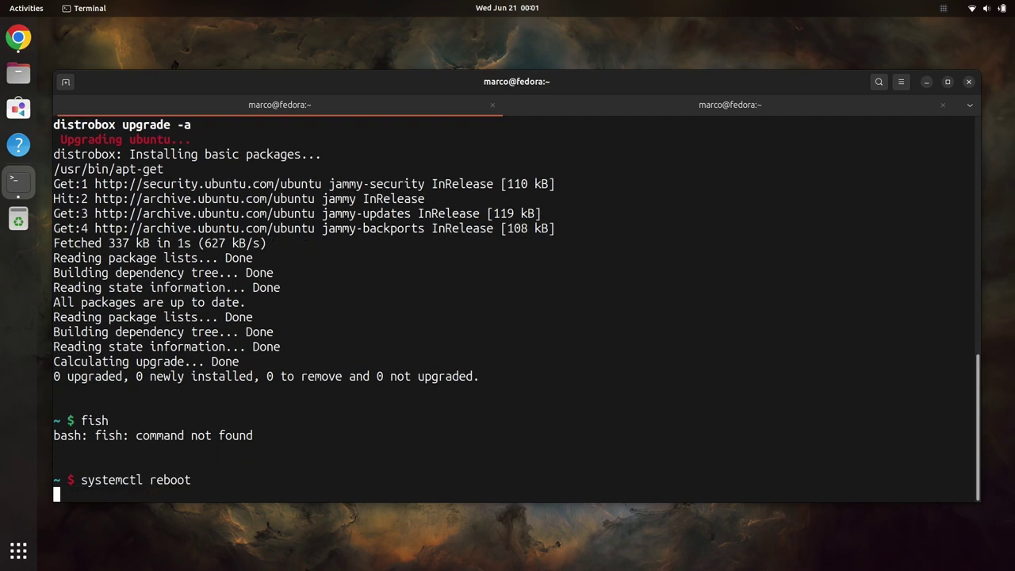
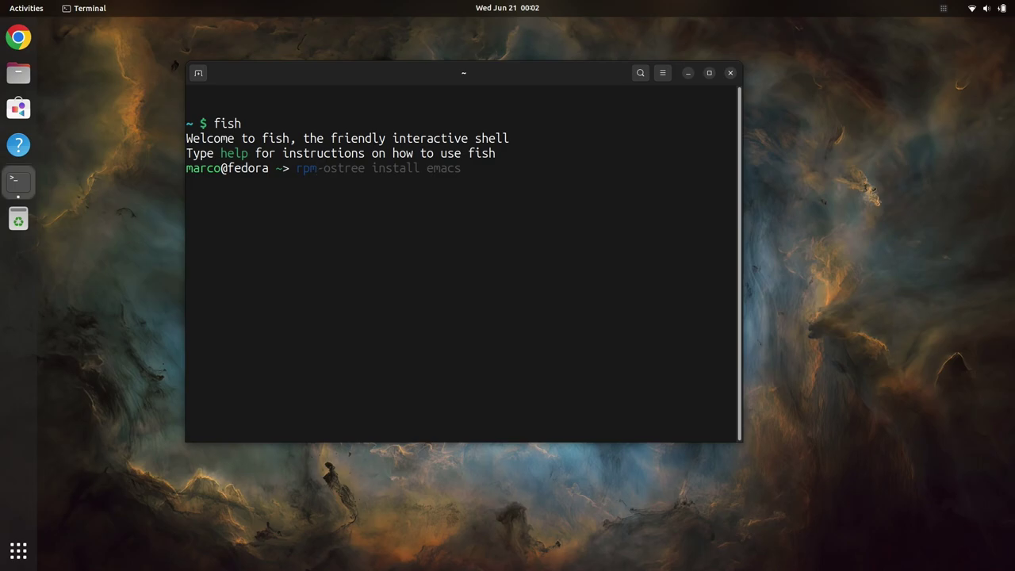
key(BackSpace)
key(BackSpace)
text(ee in)
key(BackSpace)
key(BackSpace)
key(BackSpace)
key(BackSpace)
key(BackSpace)
key(BackSpace)
key(BackSpace)
key(BackSpace)
key(BackSpace)
key(BackSpace)
key(BackSpace)
key(BackSpace)
key(BackSpace)
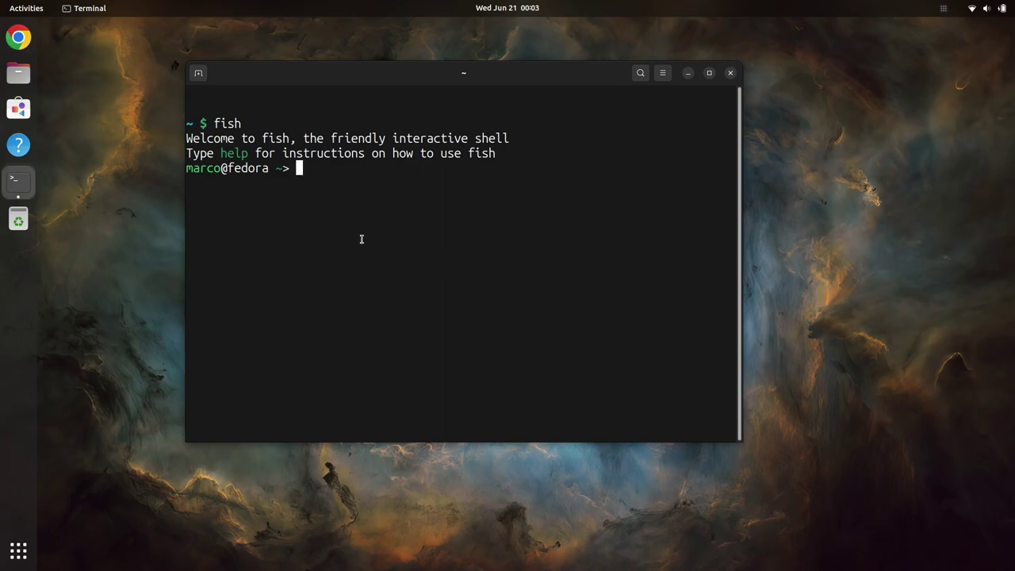
text(ch)
key(Tab)
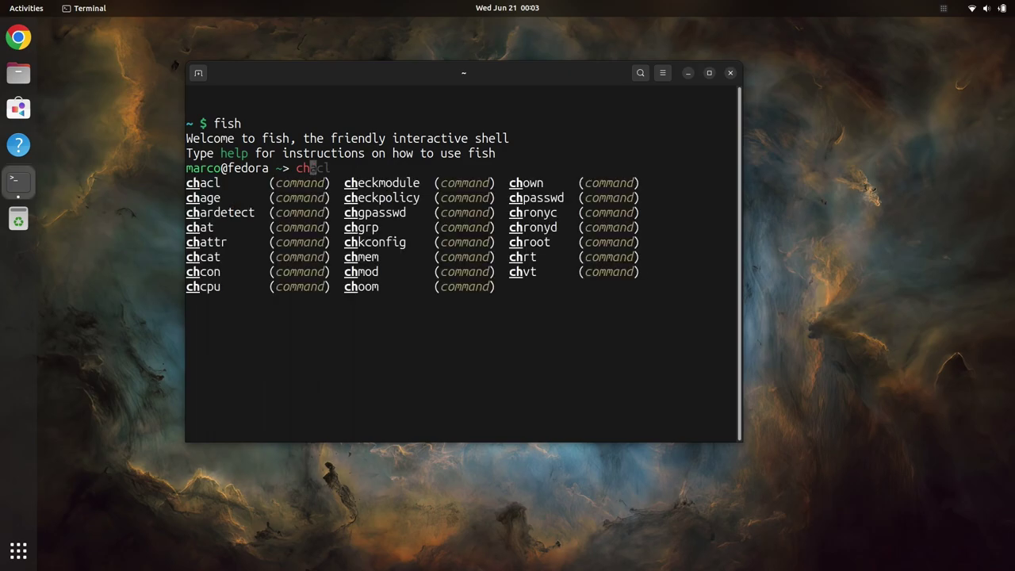
text(s)
key(Tab)
key(BackSpace)
key(BackSpace)
key(BackSpace)
key(BackSpace)
key(BackSpace)
key(BackSpace)
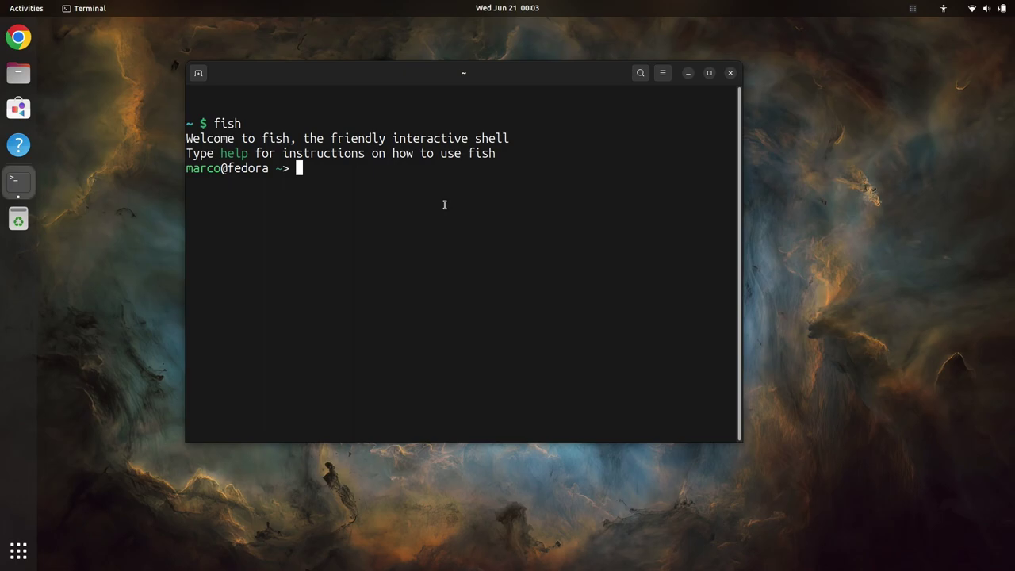
key(XF86AudioRaiseVolume)
key(XF86AudioRaiseVolume)
key(XF86AudioRaiseVolume)
key(XF86AudioRaiseVolume)
Turn off the Screen Reader from the top-bar Accessibility menu, then dismiss the status menus
click(943, 10)
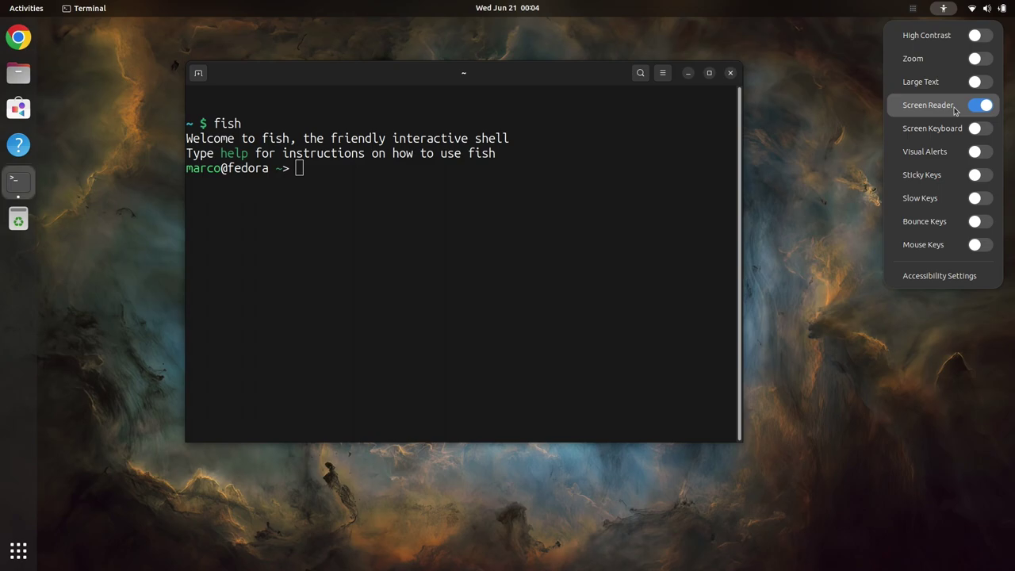
click(955, 110)
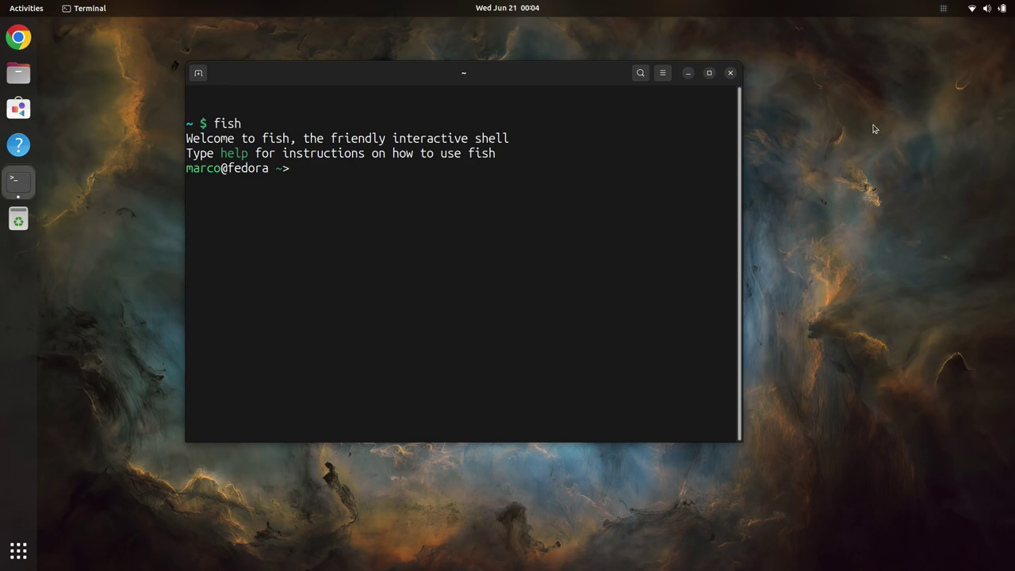
click(965, 8)
click(944, 8)
click(890, 4)
Nudge the speaker volume into over-amplification and back to about 100%
key(XF86AudioRaiseVolume)
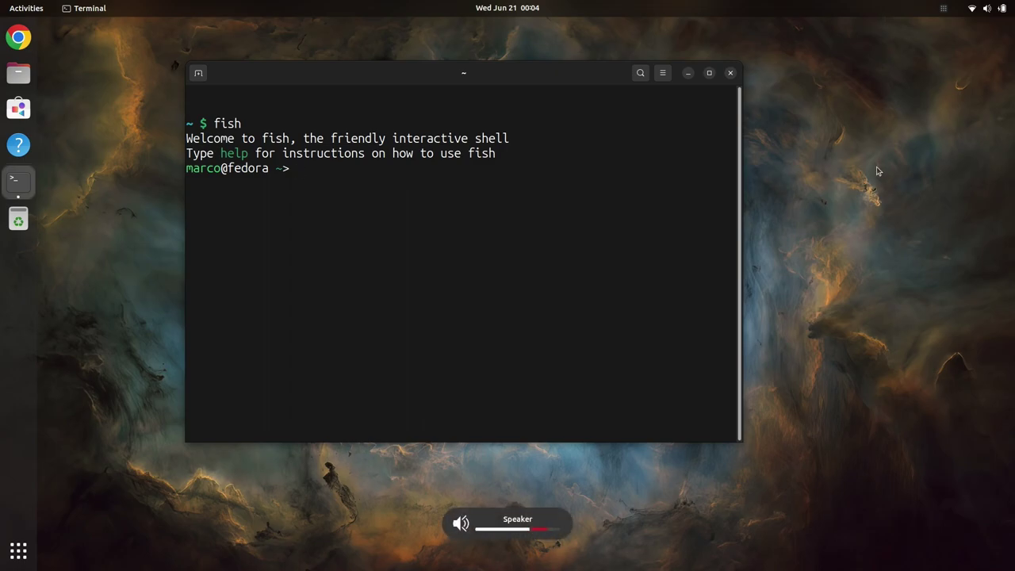
key(XF86AudioLowerVolume)
key(XF86AudioLowerVolume)
key(XF86AudioRaiseVolume)
key(XF86AudioRaiseVolume)
key(XF86AudioLowerVolume)
key(XF86AudioLowerVolume)
Exit fish to the bash prompt and clear the terminal screen
text(exit)
key(Return)
text(cle)
key(BackSpace)
key(BackSpace)
key(BackSpace)
text(clear)
key(Return)
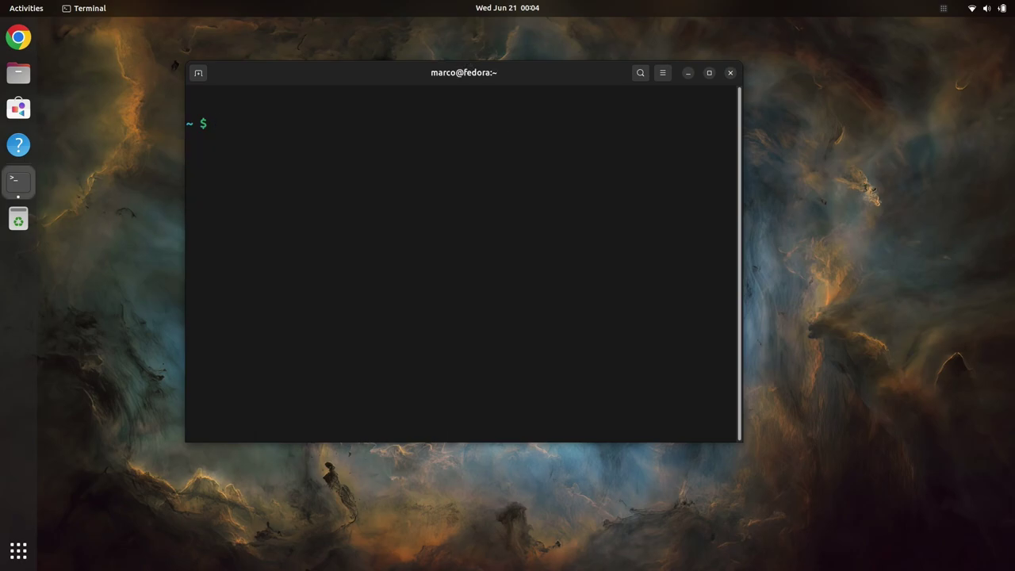
key(alt+space)
key(Escape)
key(alt+space)
key(Escape)
key(super)
text(font)
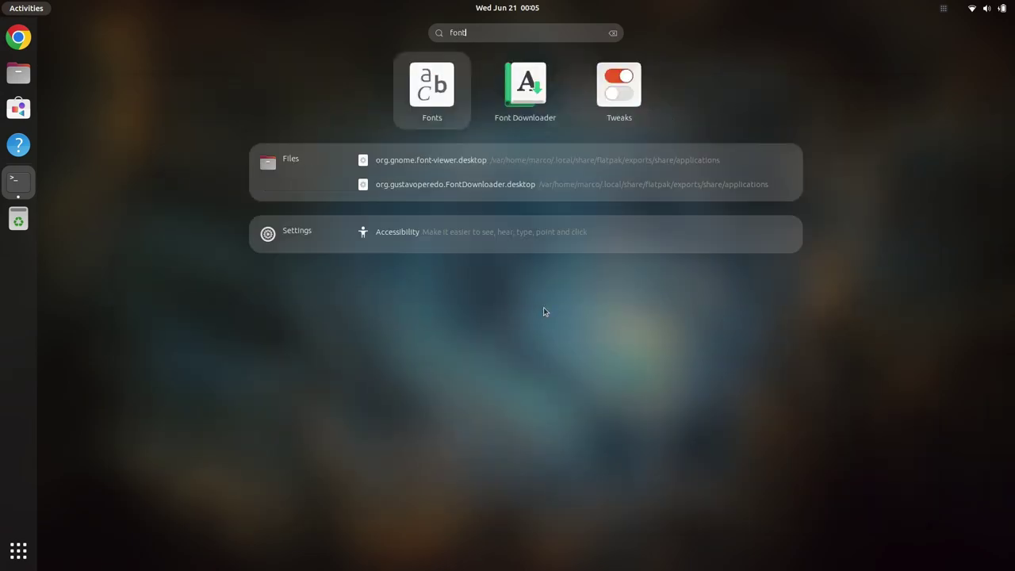
key(Escape)
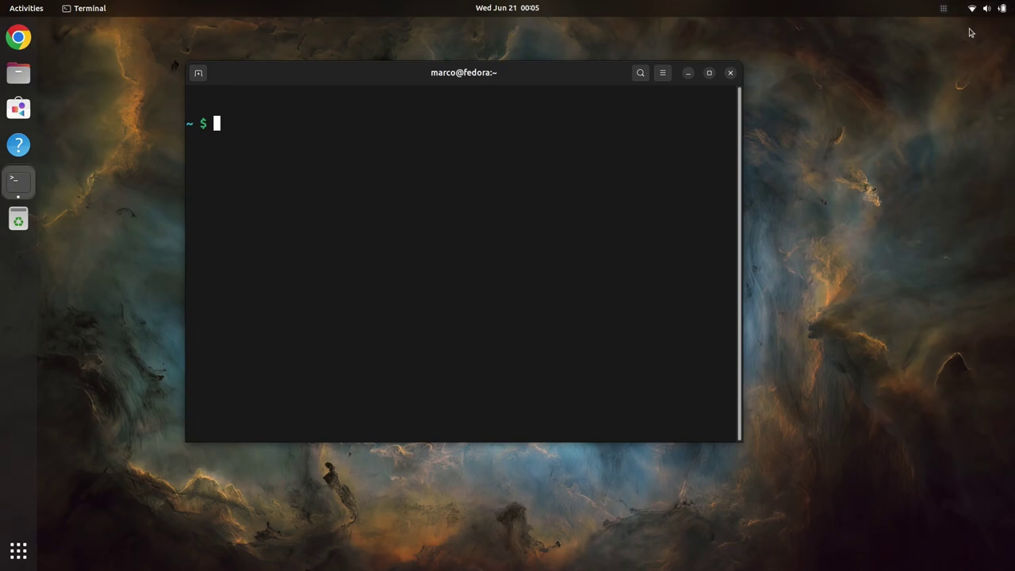
From the desktop's Change Background option, apply the lilac and dark wallpaper in Appearance
right_click(127, 266)
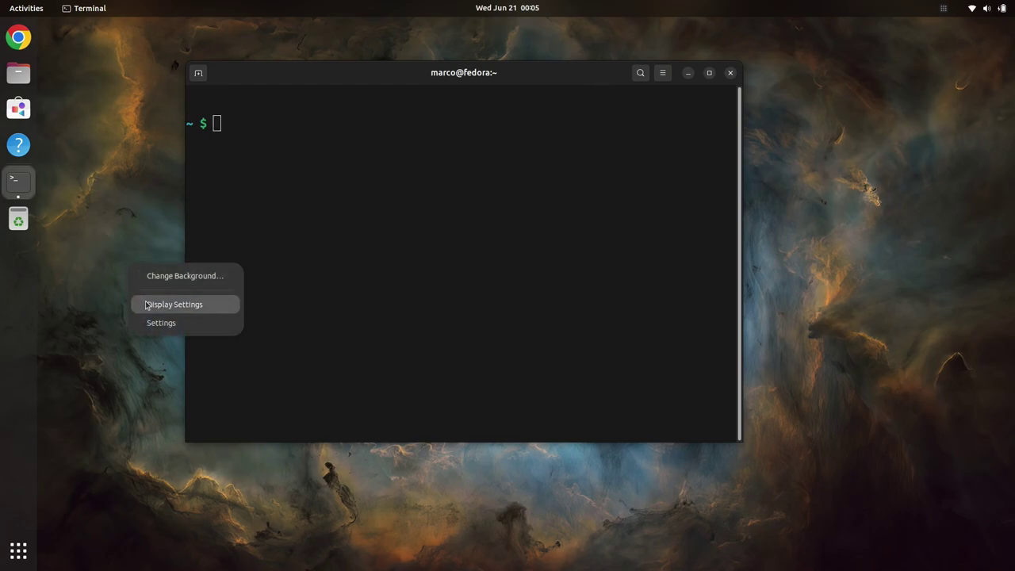
click(150, 279)
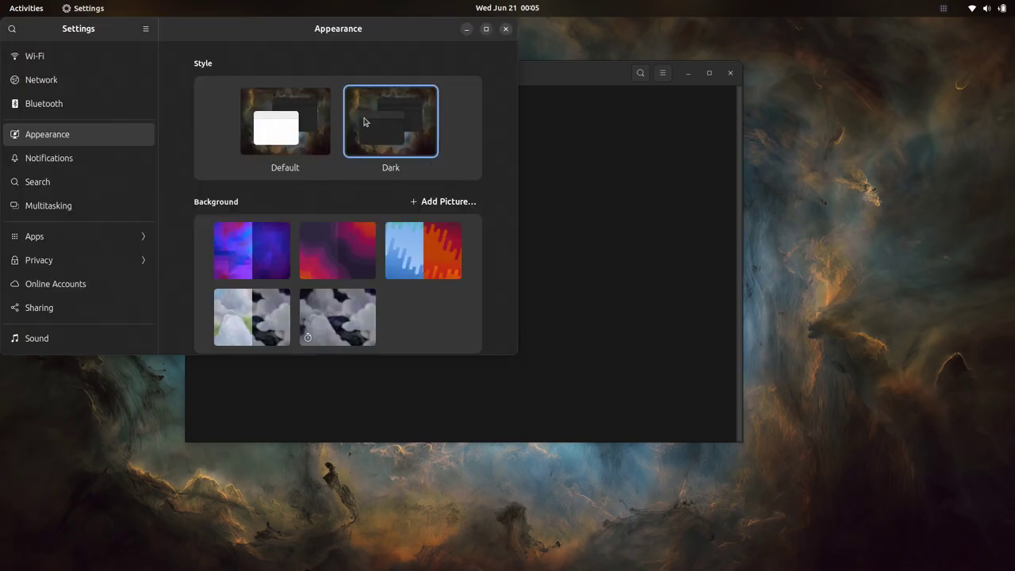
drag(396, 70, 461, 130)
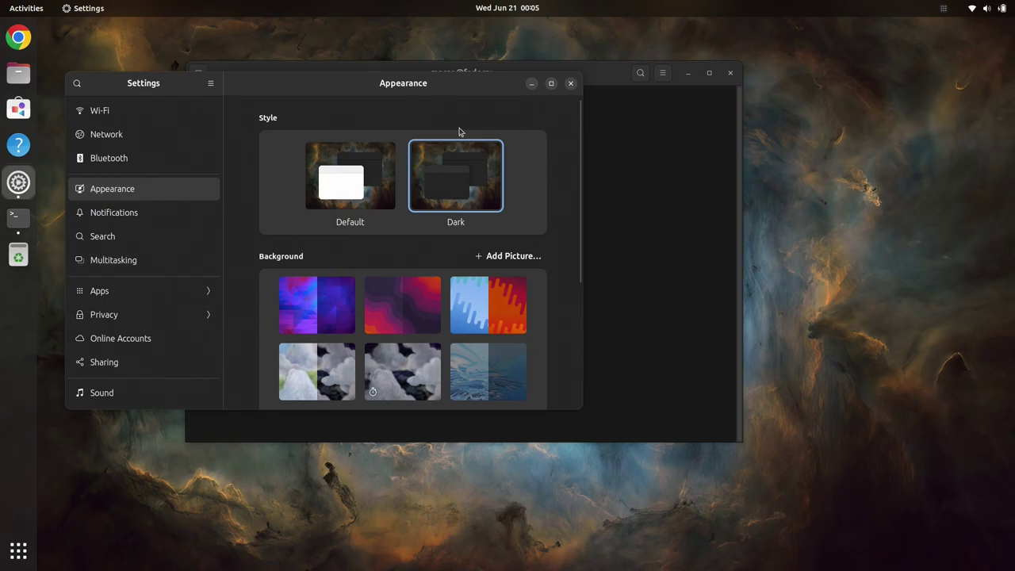
scroll(534, 200, down, 1)
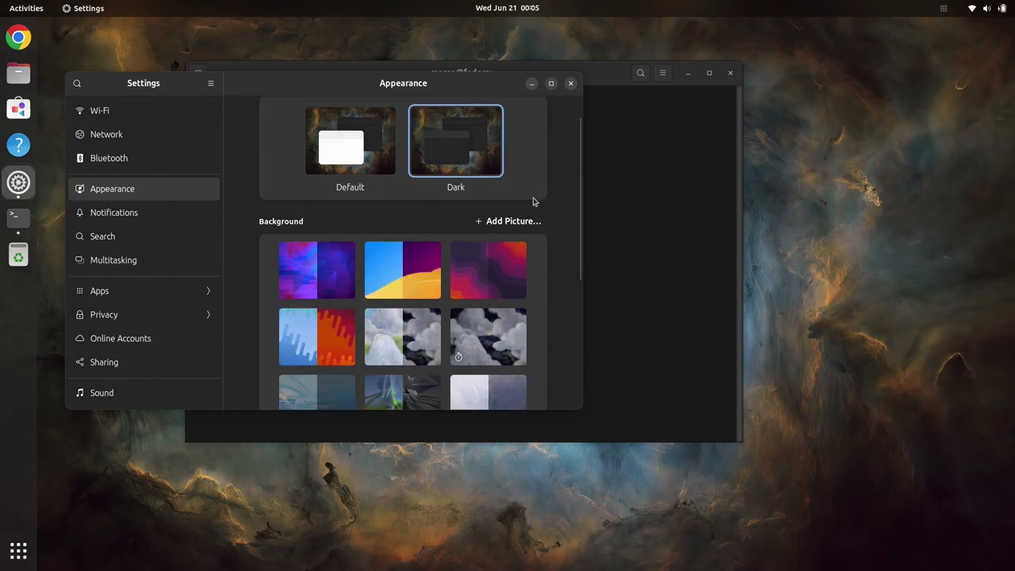
scroll(533, 200, down, 3)
scroll(502, 273, down, 4)
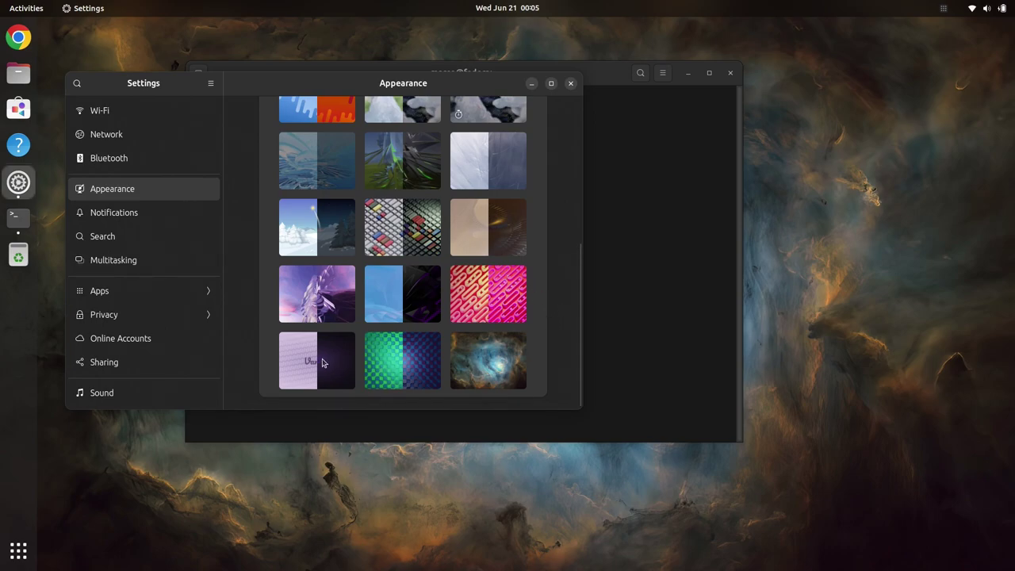
click(323, 362)
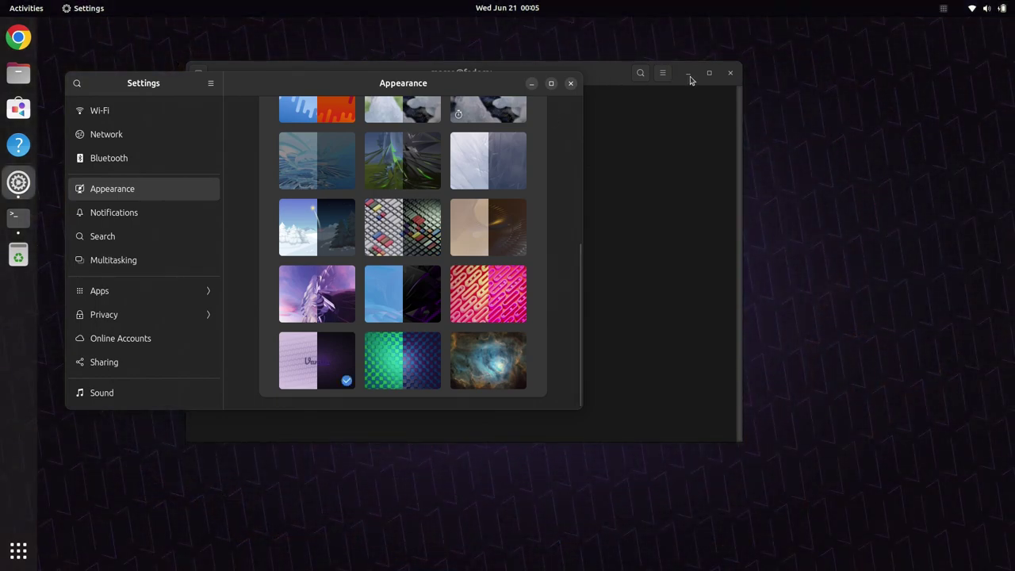
Try the green checker and keyboard-keys wallpapers, repositioning the Settings window between them
drag(456, 95, 683, 181)
click(616, 459)
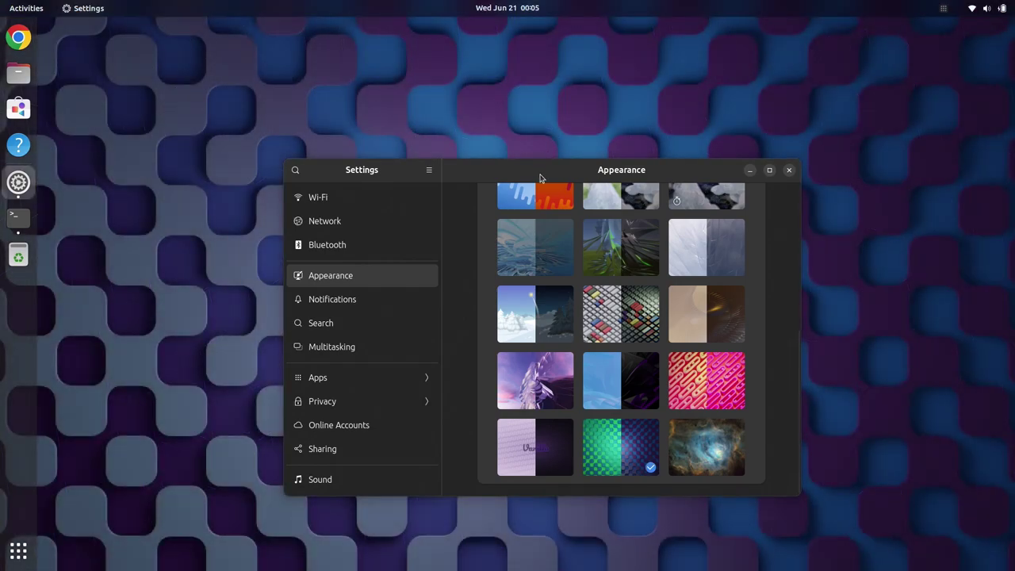
drag(543, 175, 750, 184)
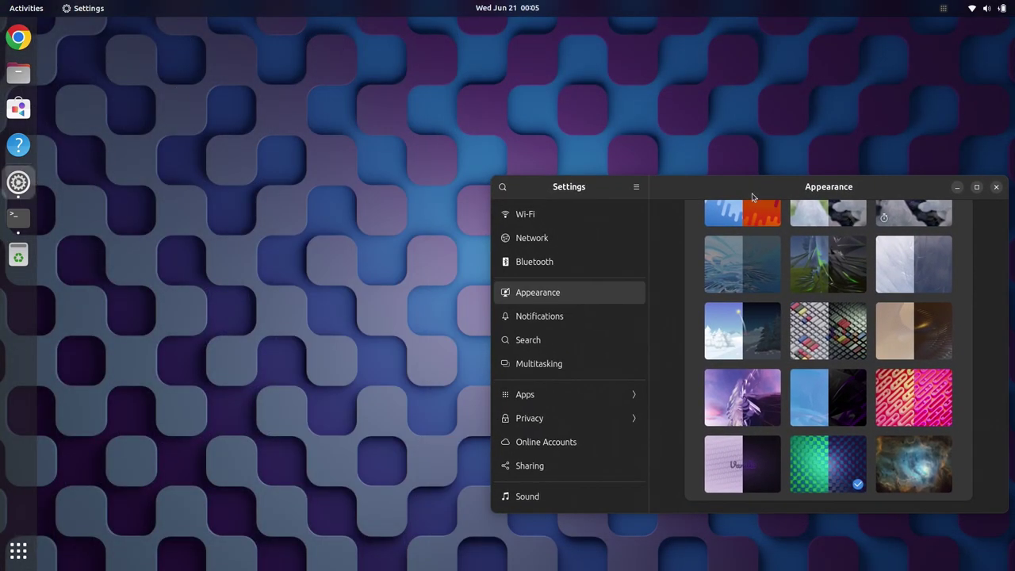
click(822, 316)
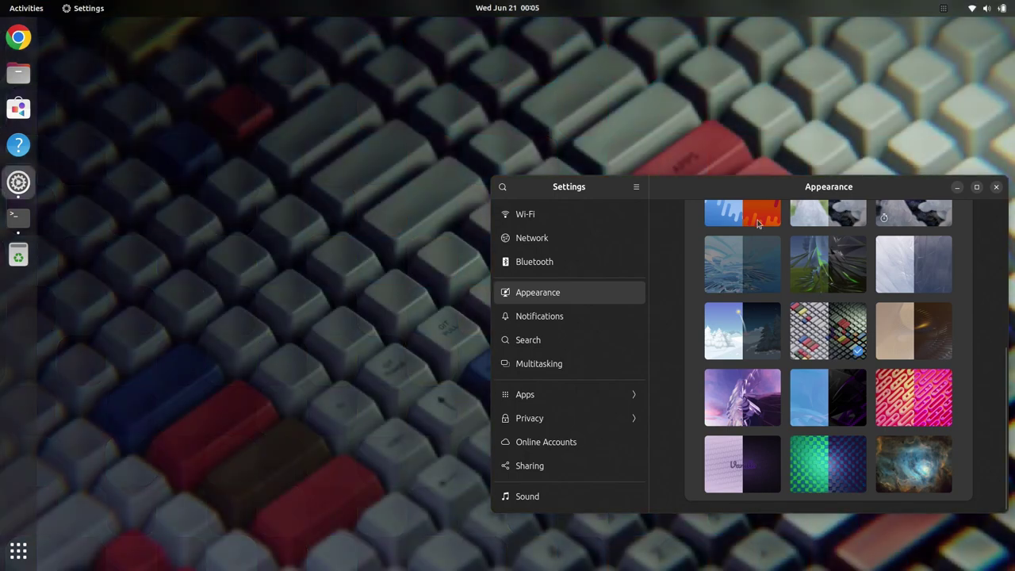
drag(739, 199, 537, 162)
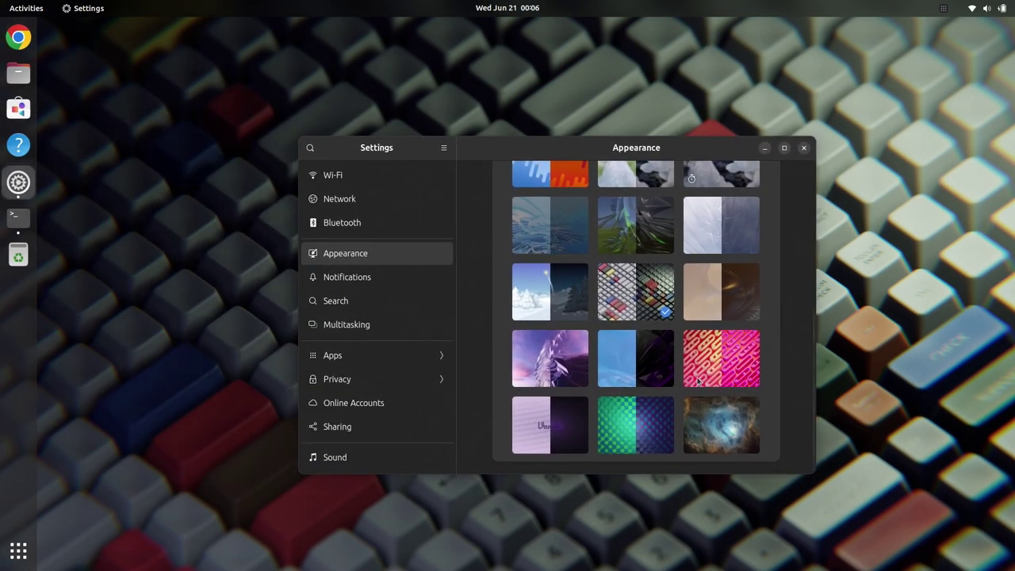
scroll(683, 235, up, 1)
drag(667, 153, 640, 147)
Preview the wallpaper on an empty workspace, then apply the nebula wallpaper and preview again
key(super+Page_Down)
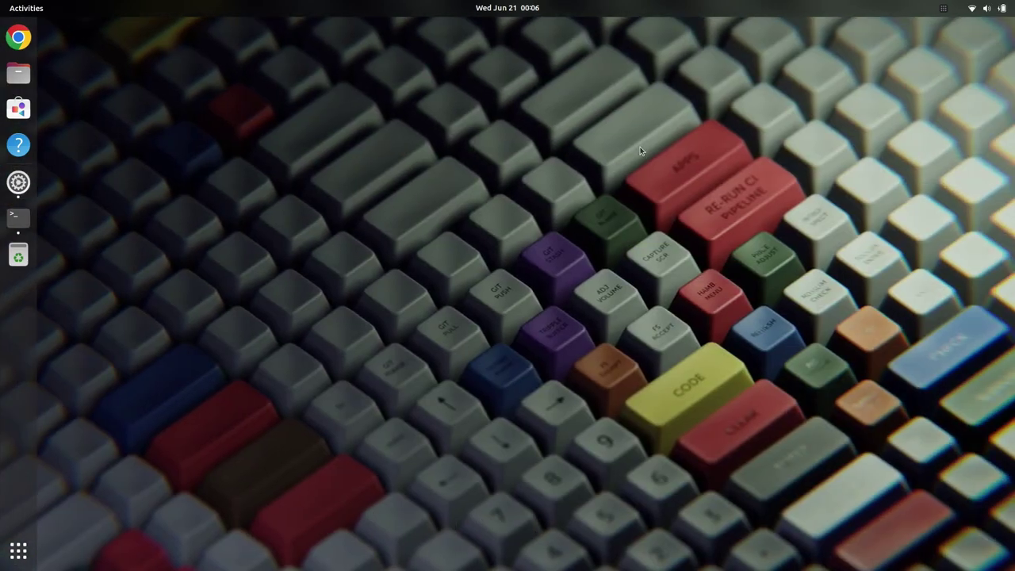
key(super+Page_Up)
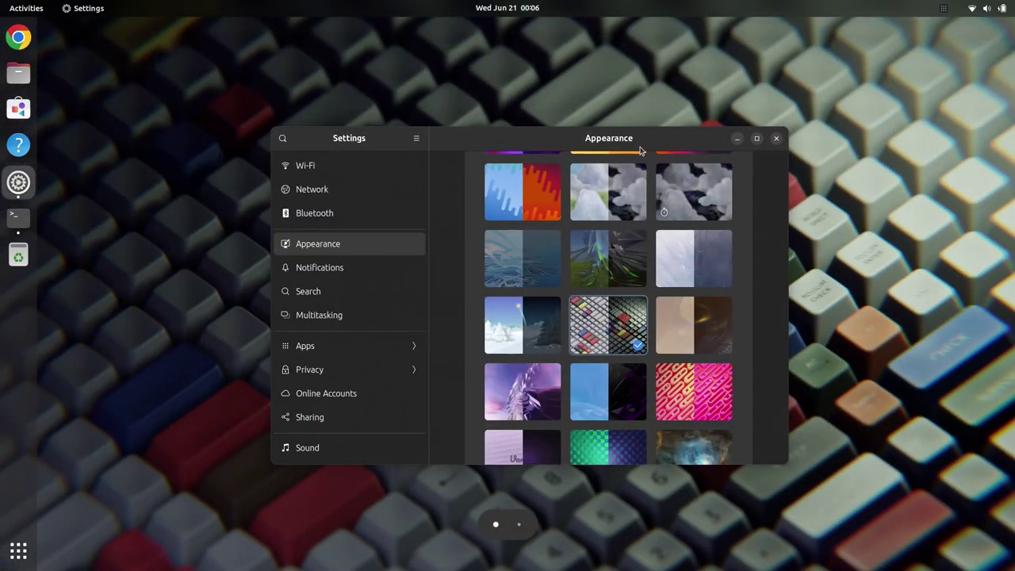
scroll(687, 208, up, 4)
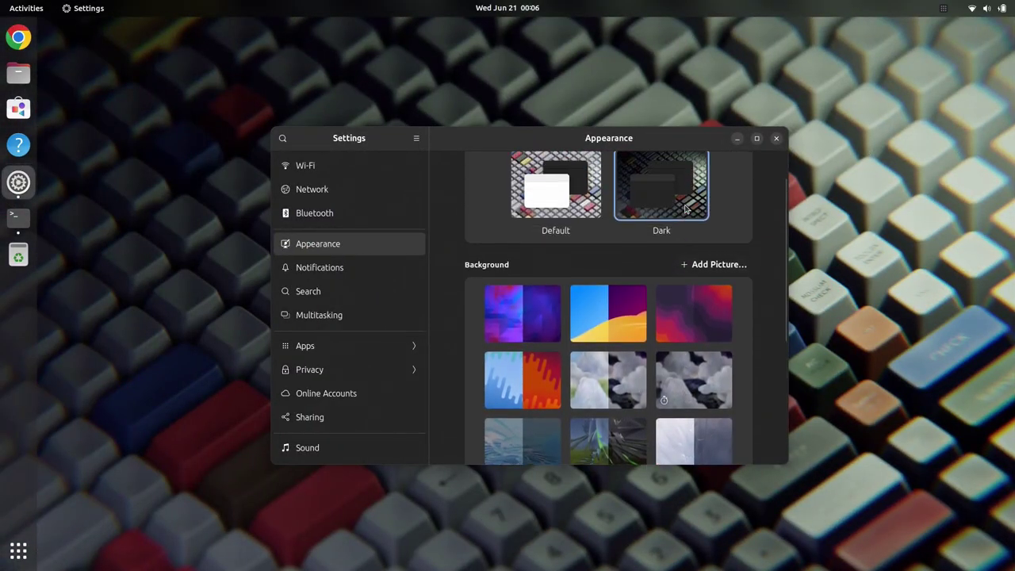
scroll(687, 210, down, 4)
scroll(707, 376, up, 3)
scroll(702, 377, down, 5)
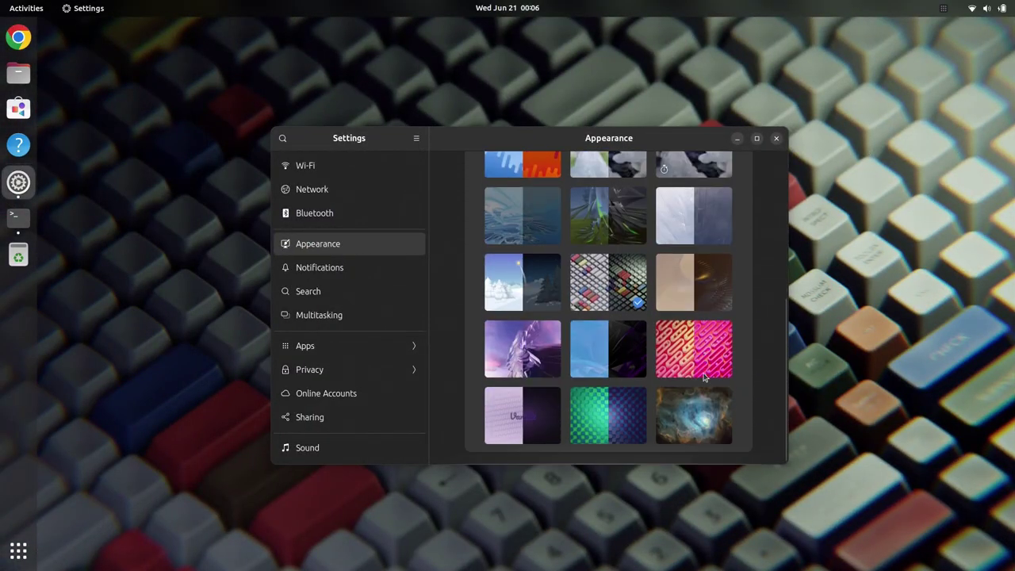
click(692, 408)
key(super+Page_Down)
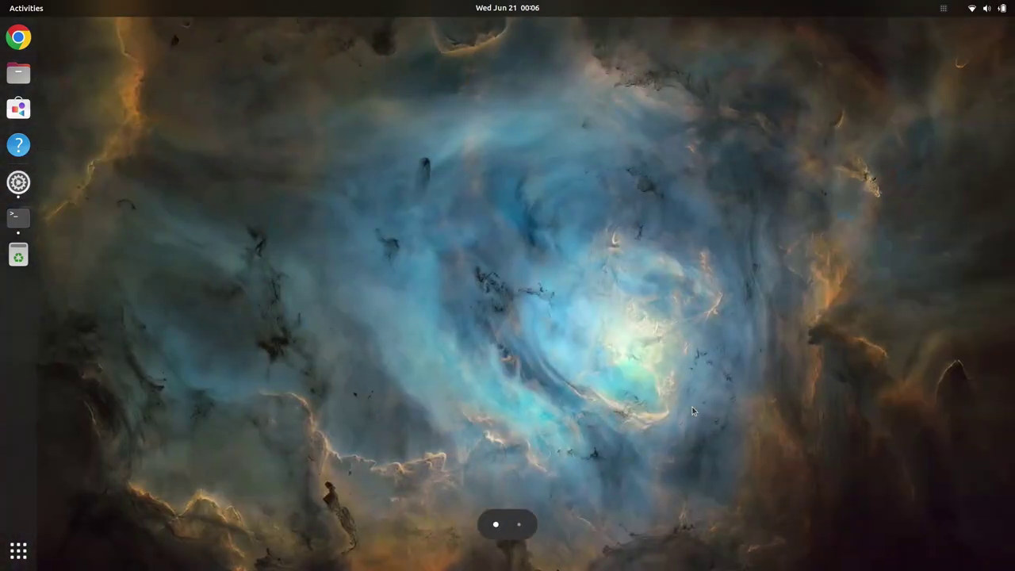
key(super+Page_Up)
Try the red and purple wallpaper, settle on blue and yellow, and view it on an empty workspace
scroll(692, 408, up, 4)
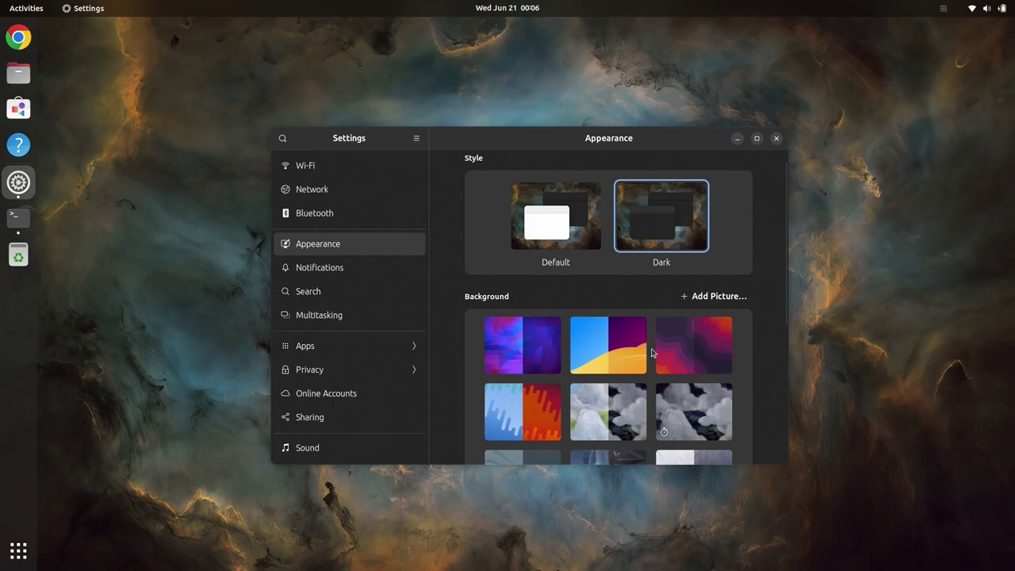
click(681, 351)
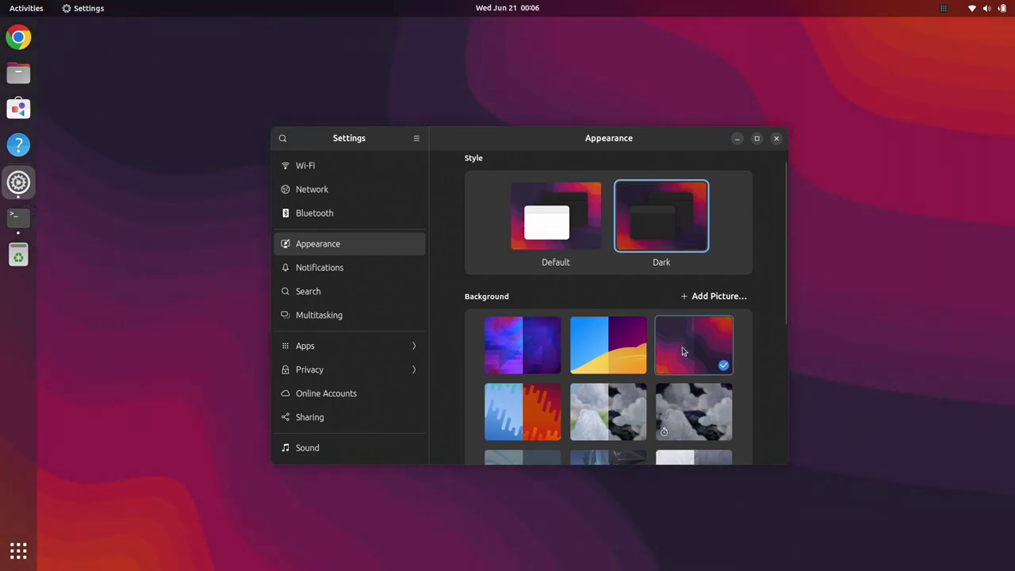
click(613, 353)
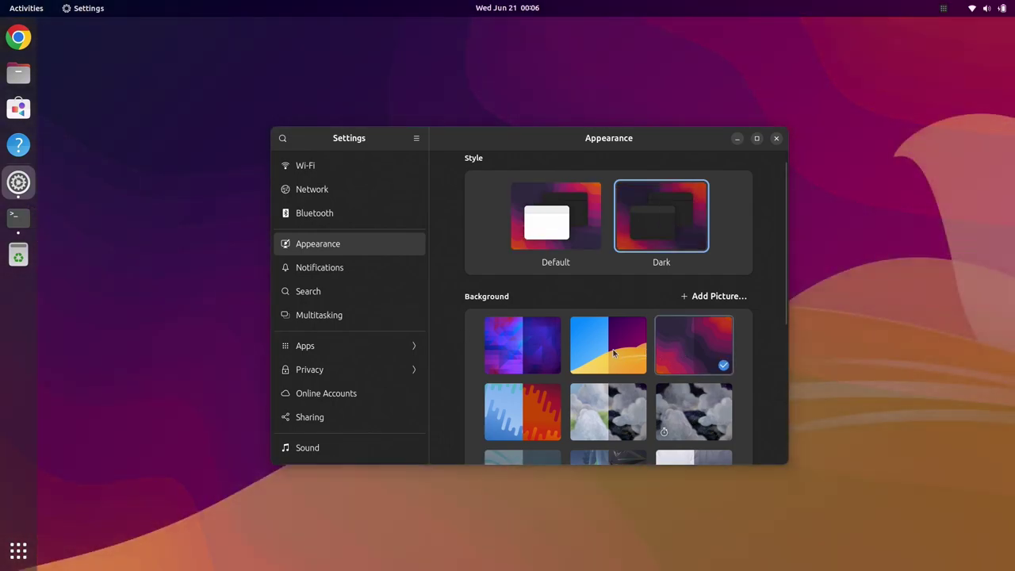
key(ctrl+q)
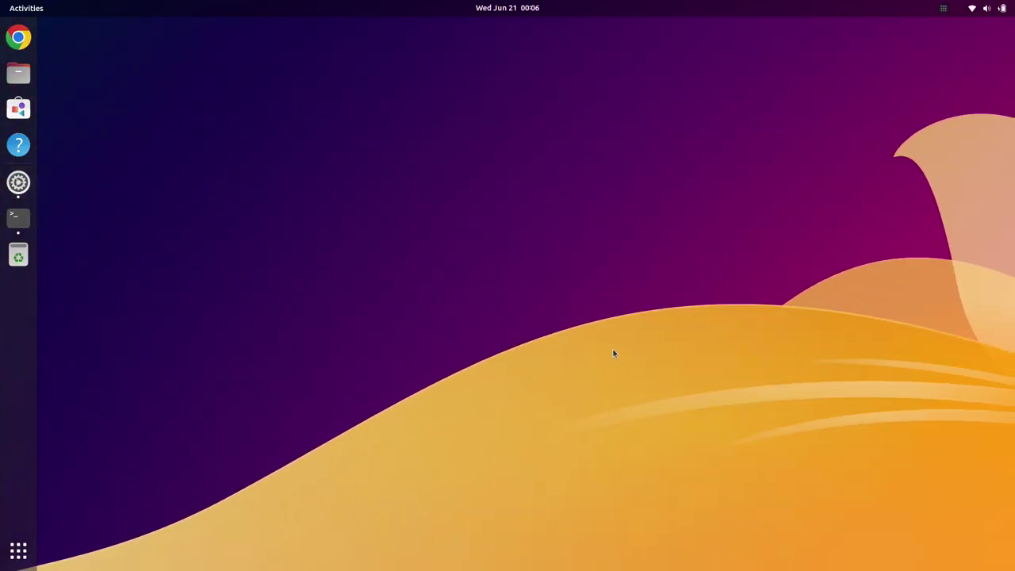
key(ctrl+alt+Left)
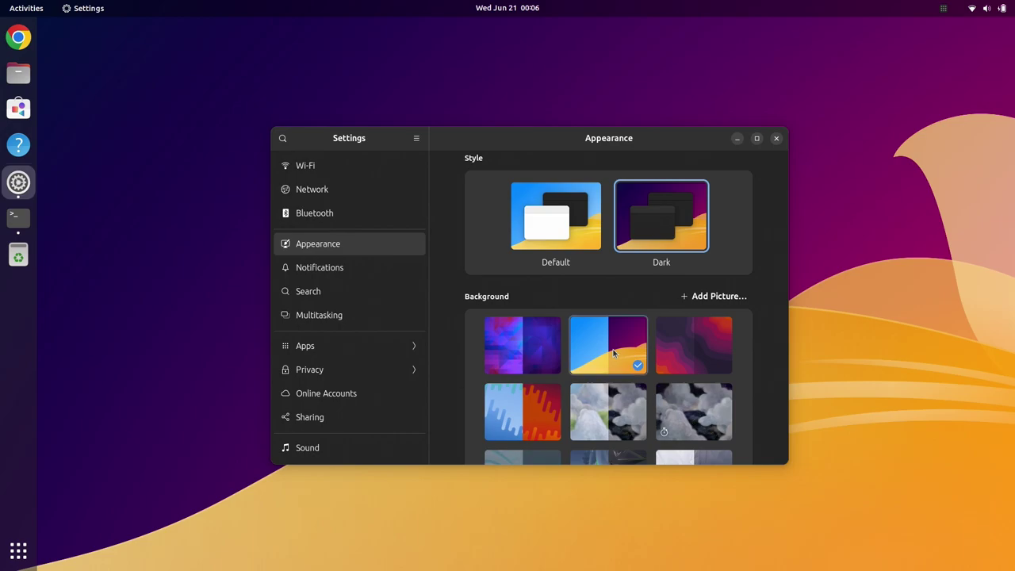
key(ctrl+alt+Right)
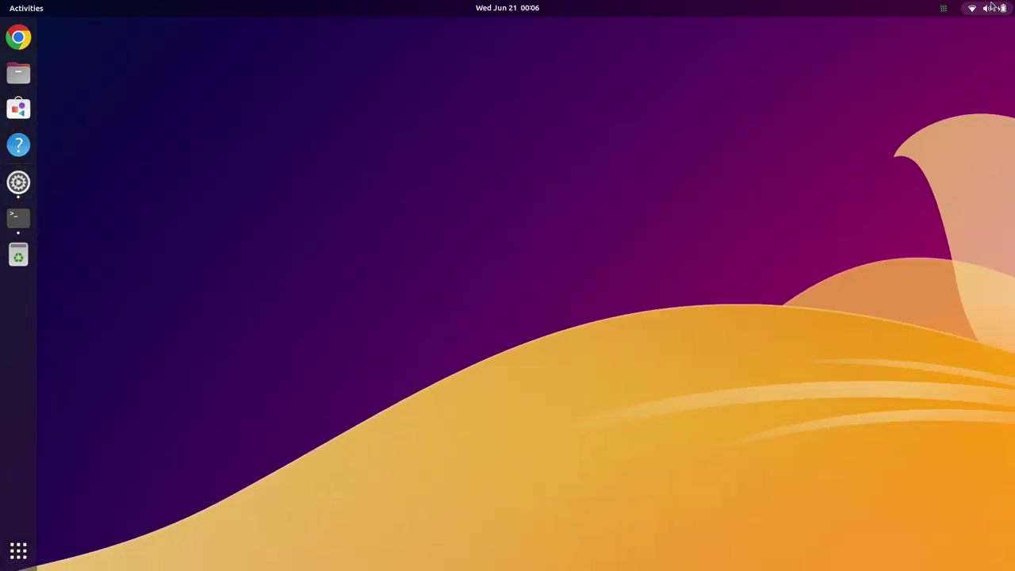
In Quick Settings, toggle Dark Style off and back on and check Background Apps
click(983, 8)
click(872, 182)
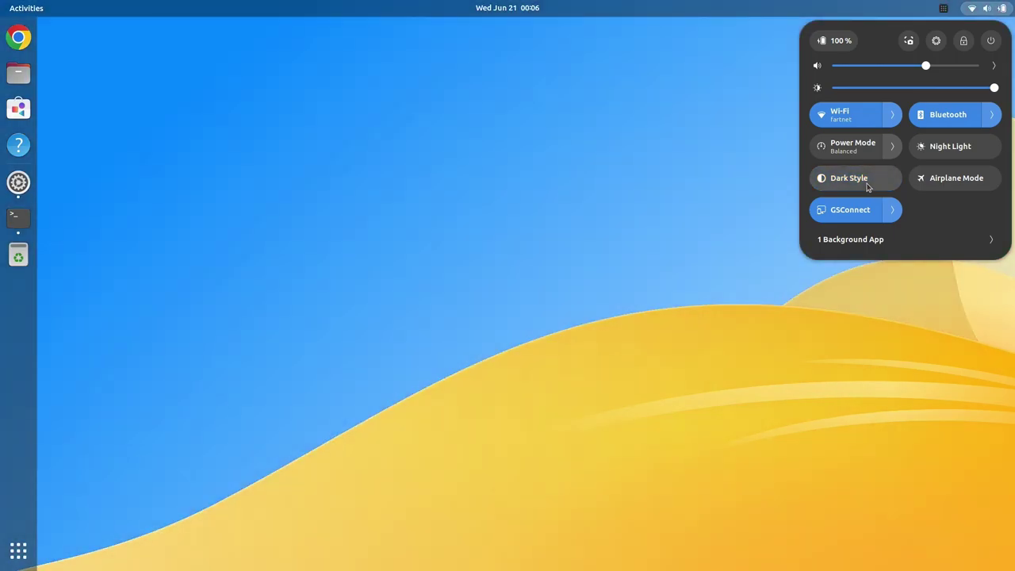
click(867, 184)
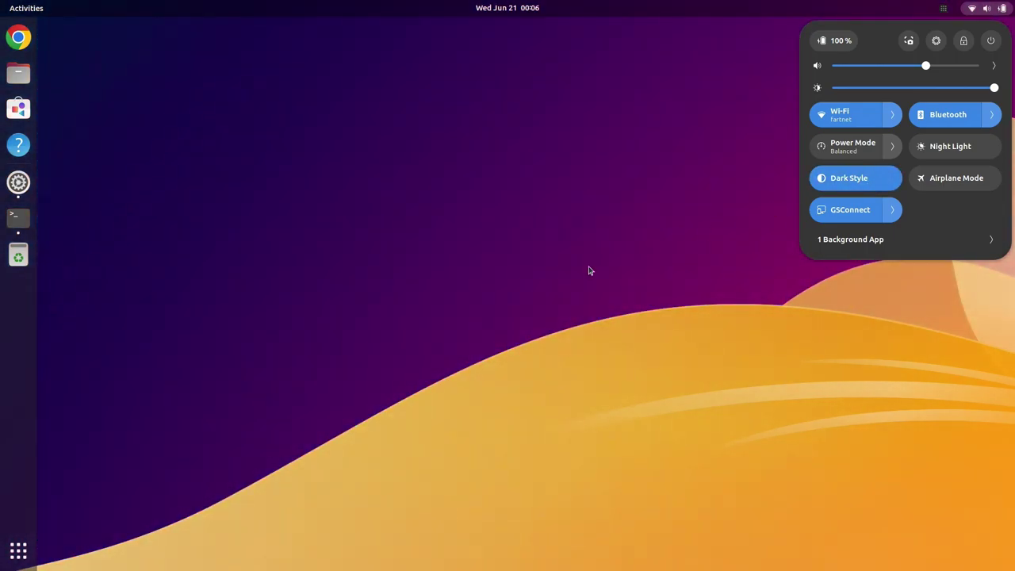
click(898, 245)
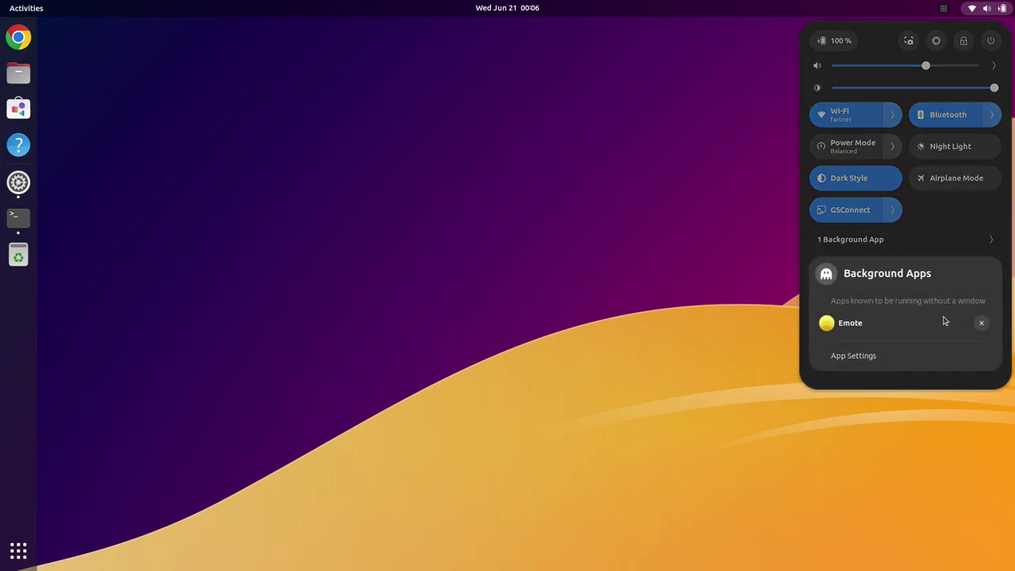
key(Escape)
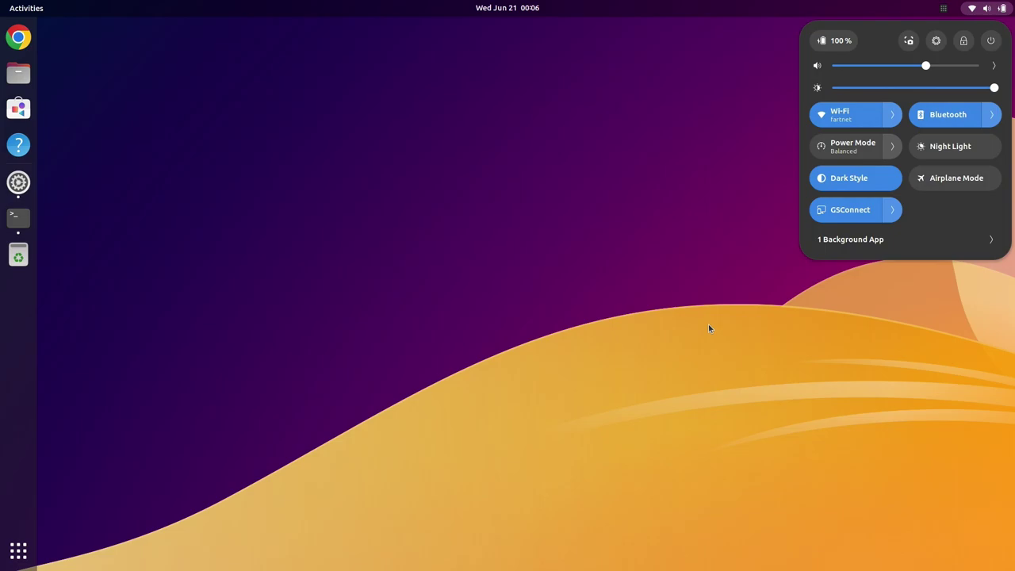
key(Left)
key(Left)
key(Escape)
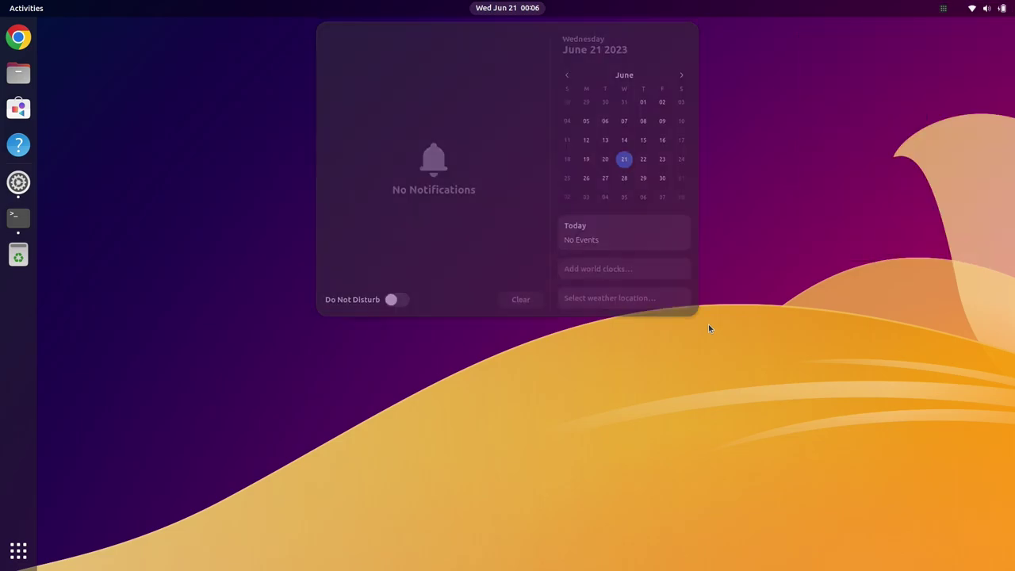
Back in Settings > Appearance, pick the nebula wallpaper and close Settings
key(super+Page_Up)
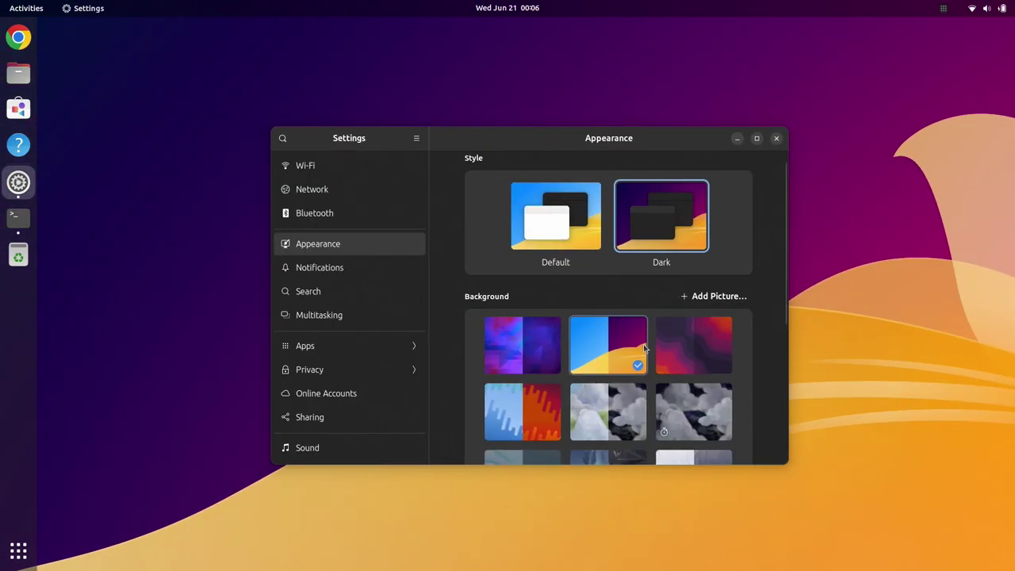
scroll(698, 396, down, 5)
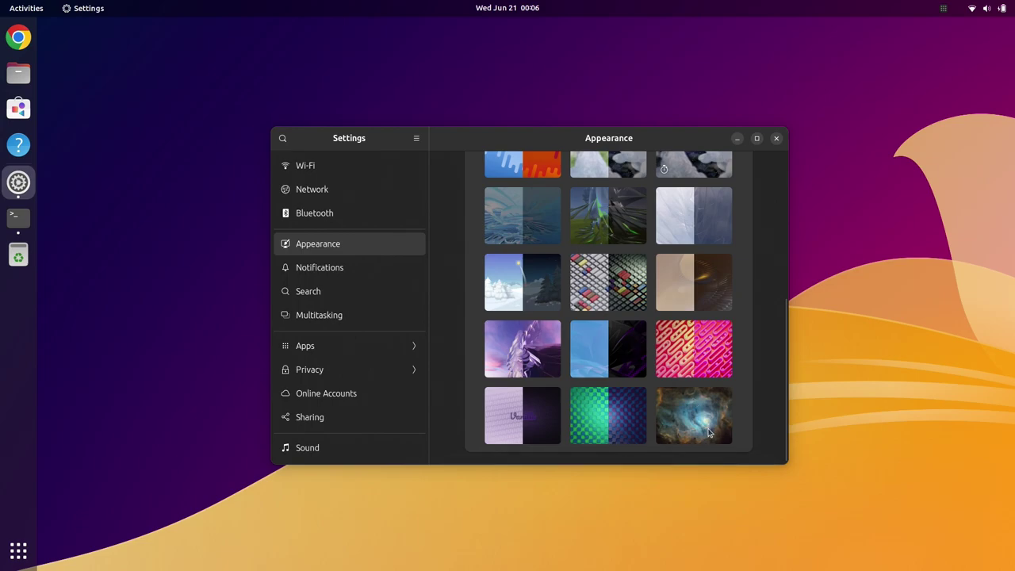
click(710, 432)
click(775, 139)
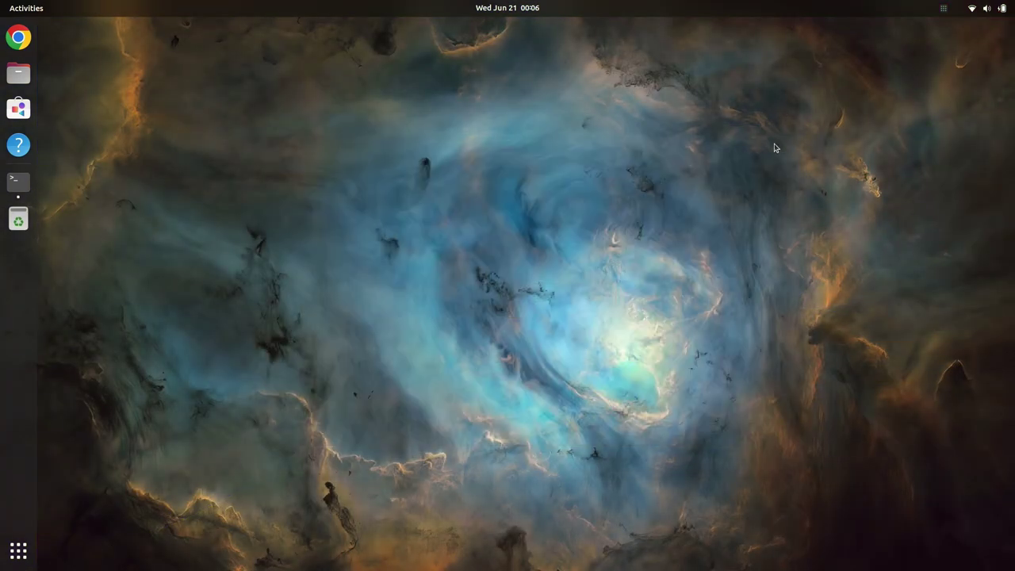
key(super)
text(v)
key(Return)
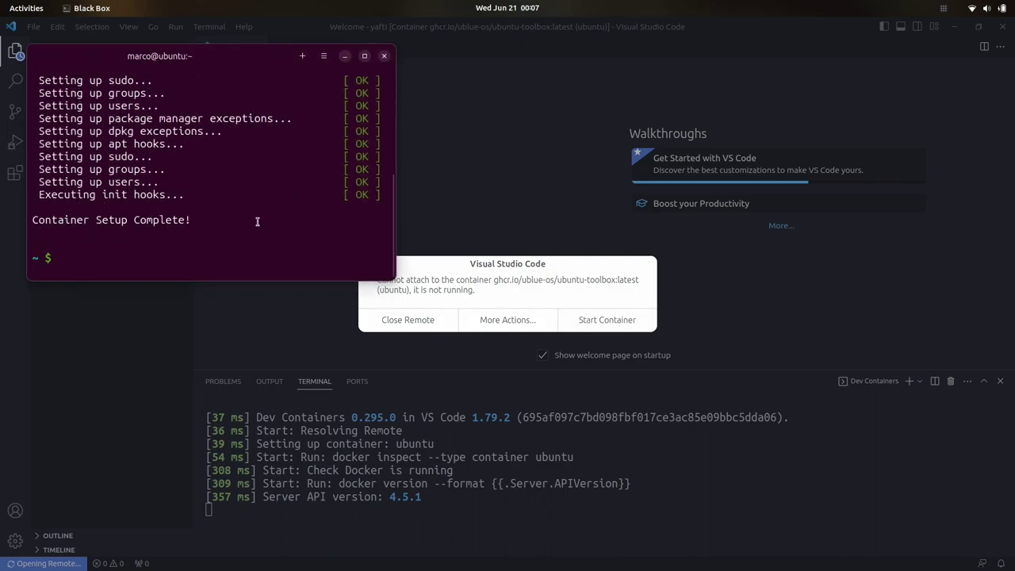
key(ctrl+d)
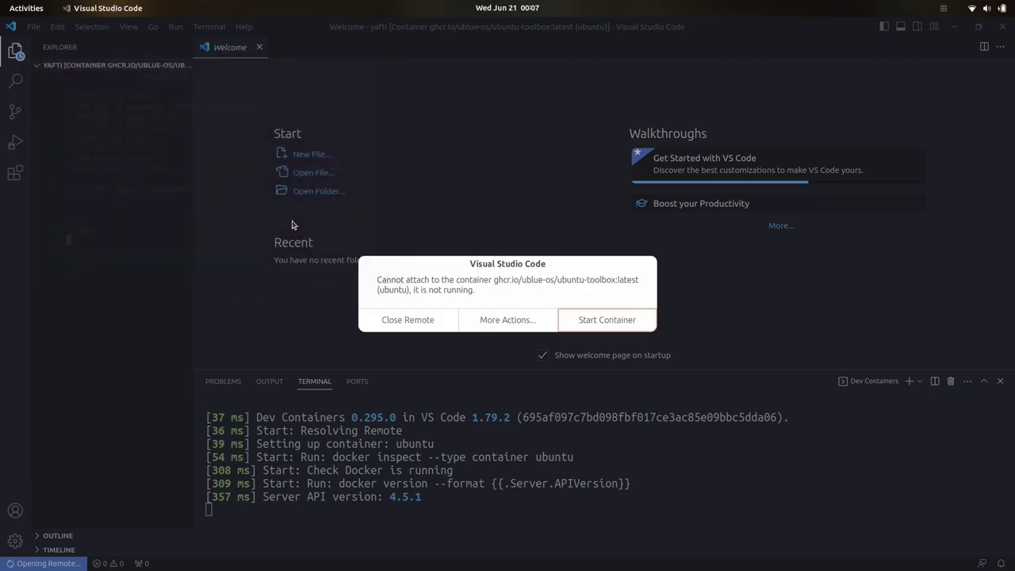
click(491, 321)
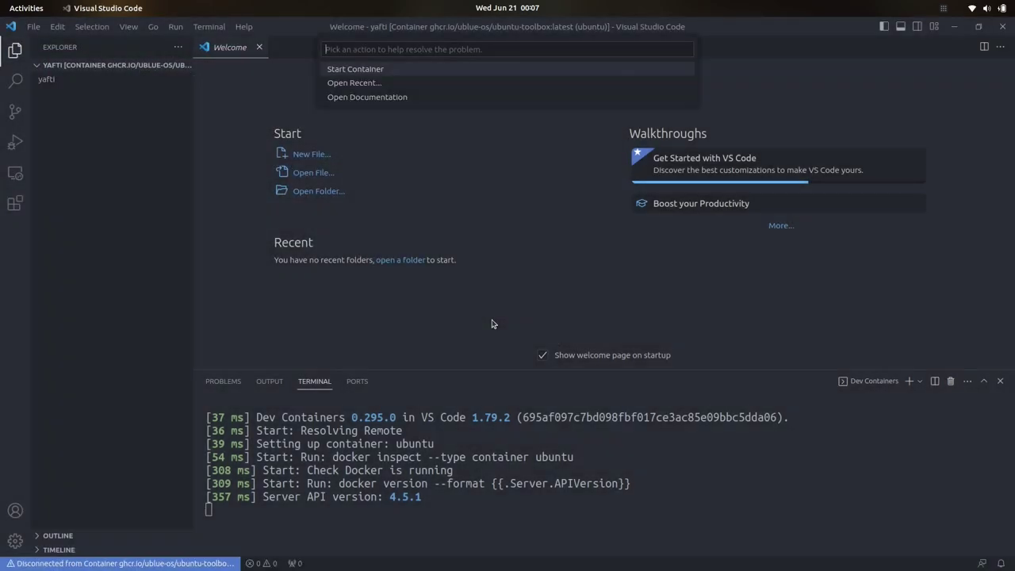
click(421, 179)
click(38, 28)
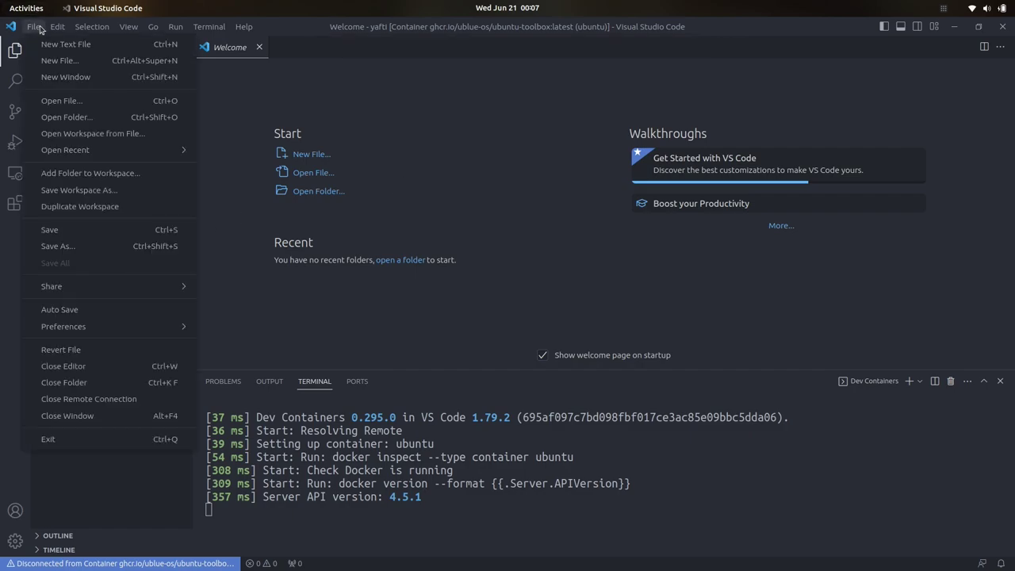
click(86, 439)
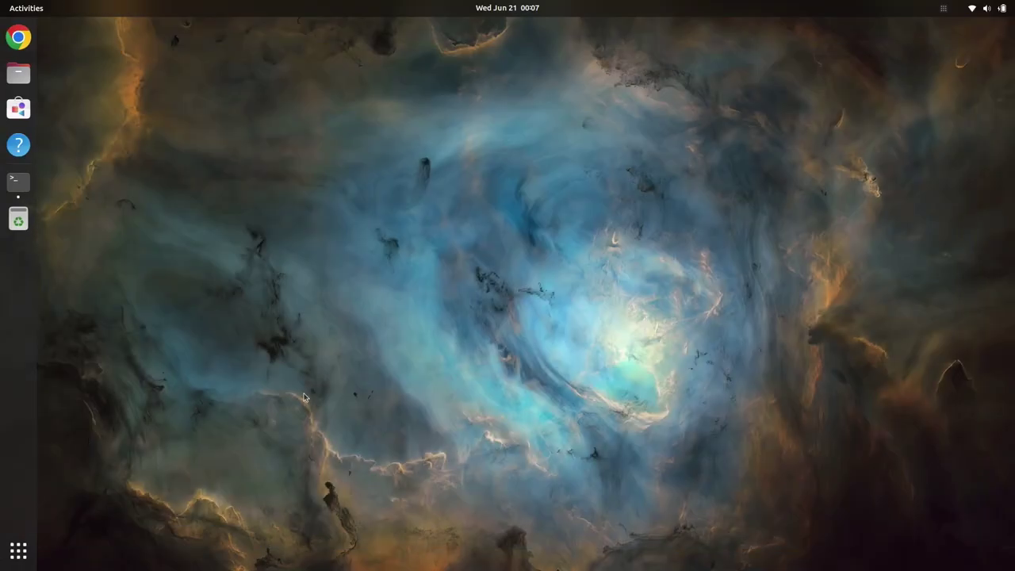
Search 'vs' in the Activities overview and launch Visual Studio Code
key(alt+Tab)
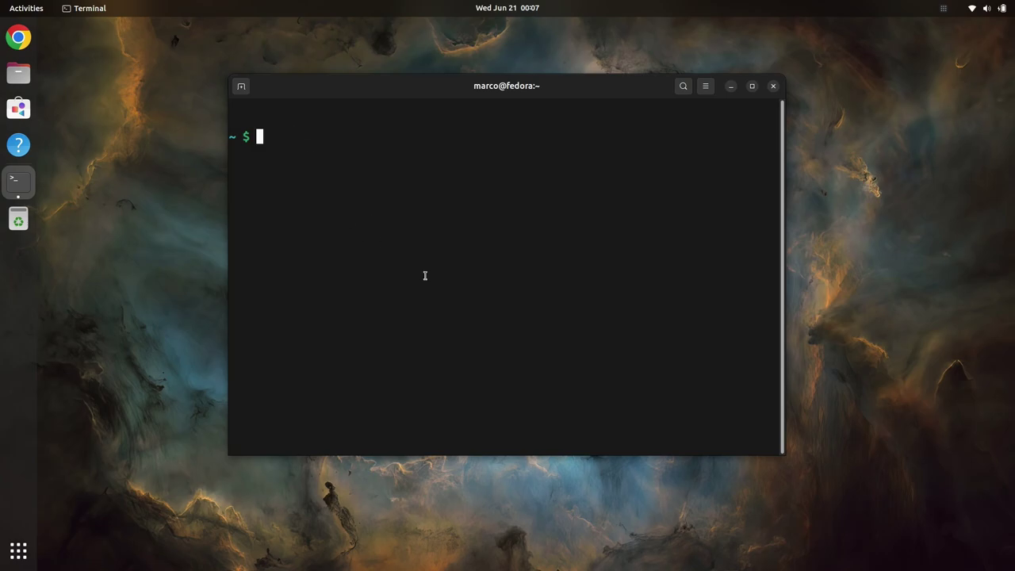
key(super)
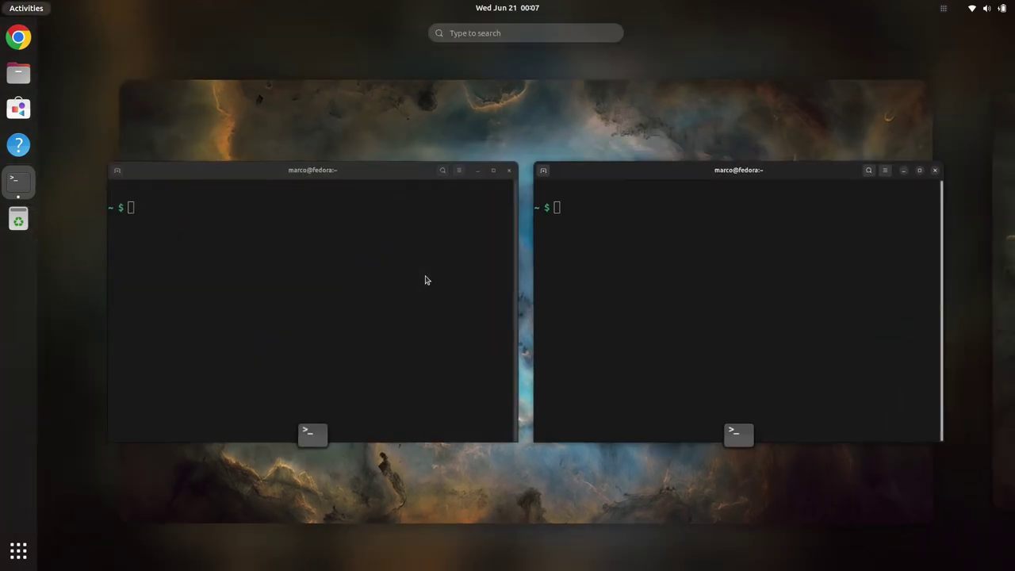
text(v)
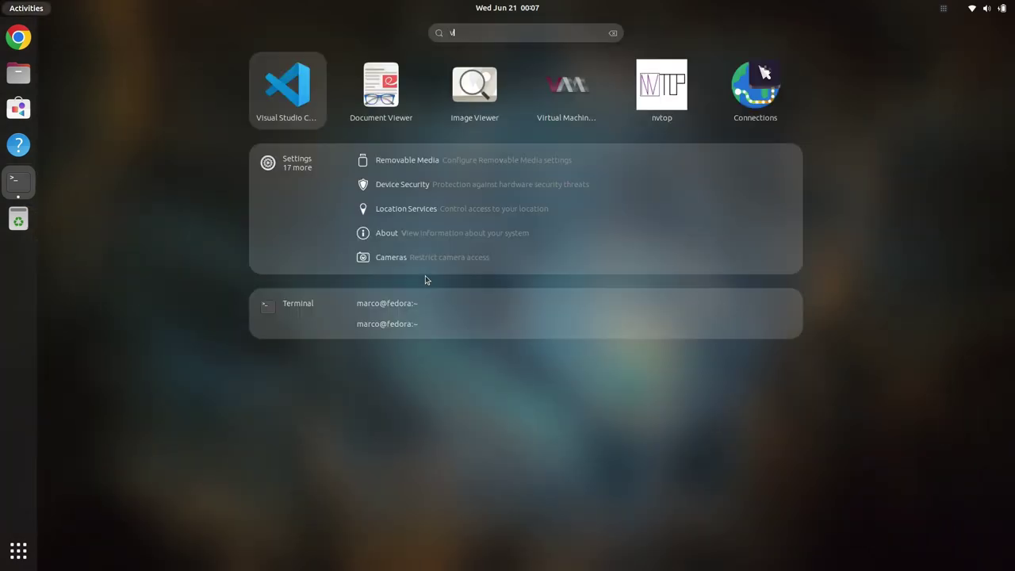
key(BackSpace)
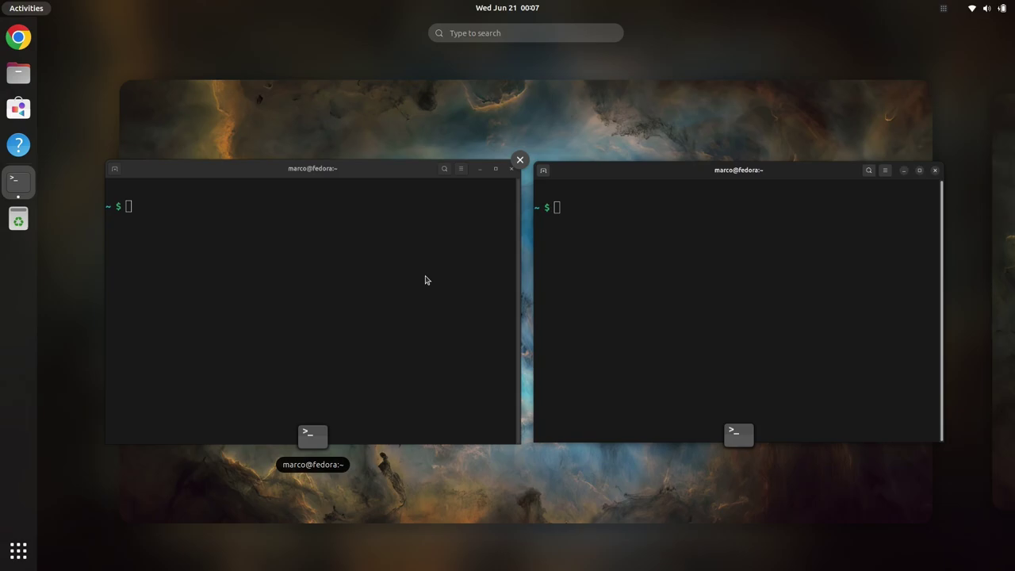
text(d)
key(BackSpace)
text(d)
key(BackSpace)
text(vs)
key(Return)
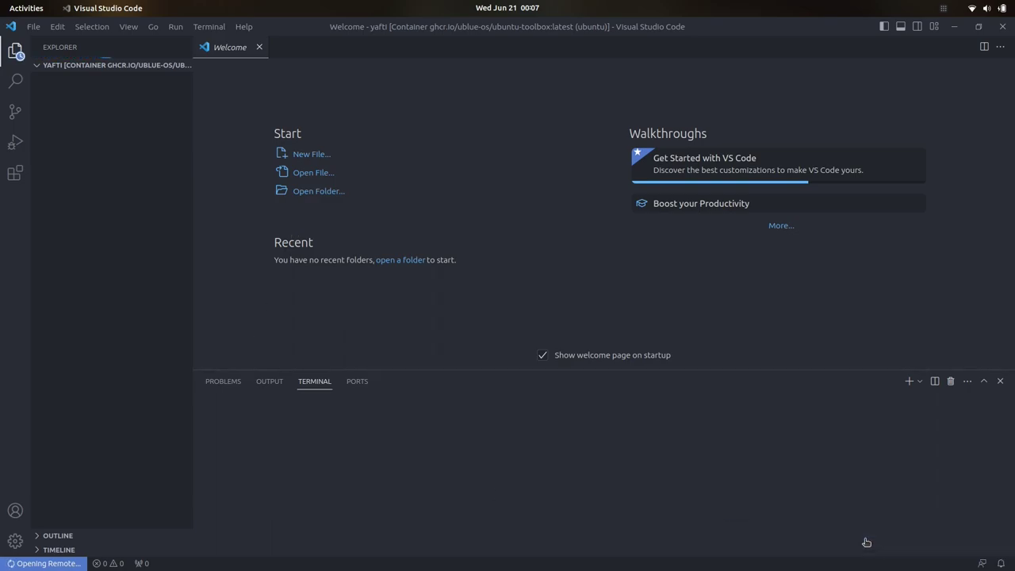
Cycle the bottom panel through the Output, Debug Console and Problems tabs
click(268, 389)
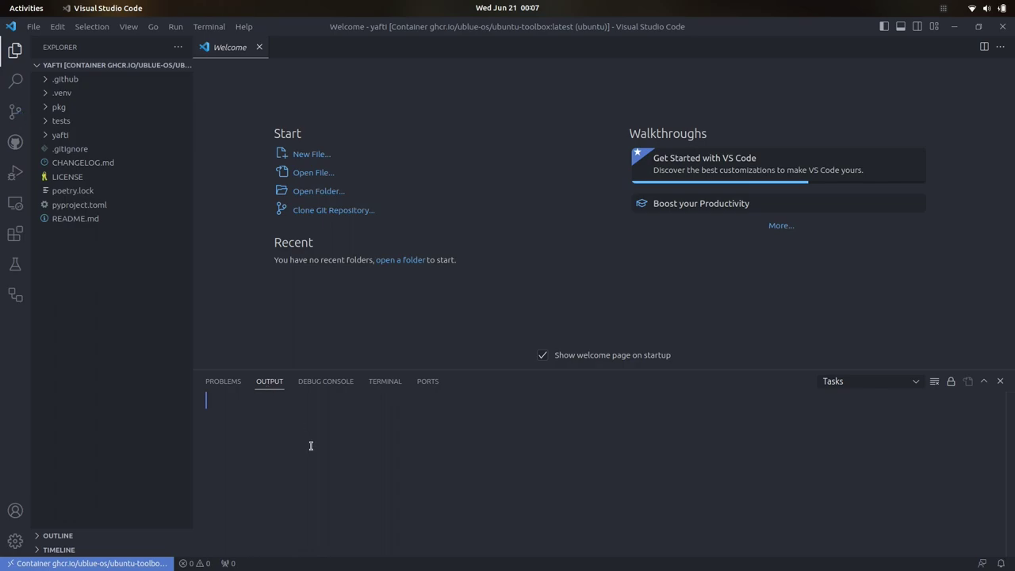
click(321, 382)
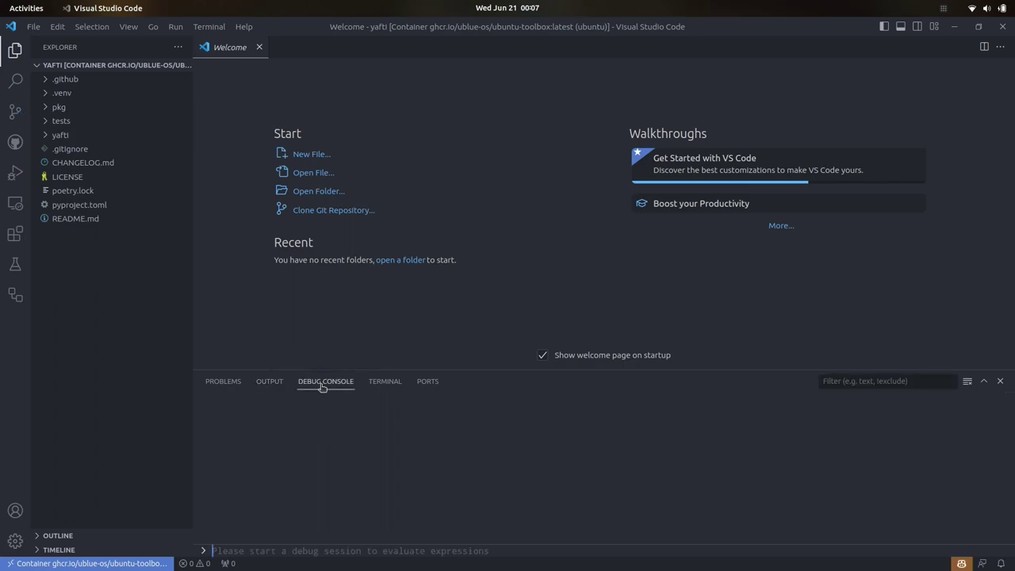
click(268, 382)
click(224, 381)
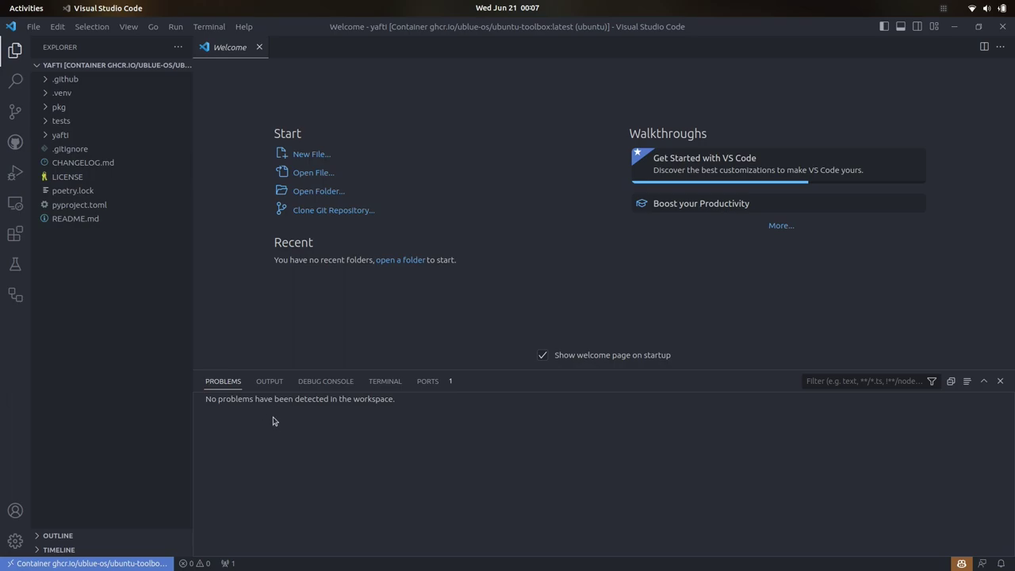
click(268, 382)
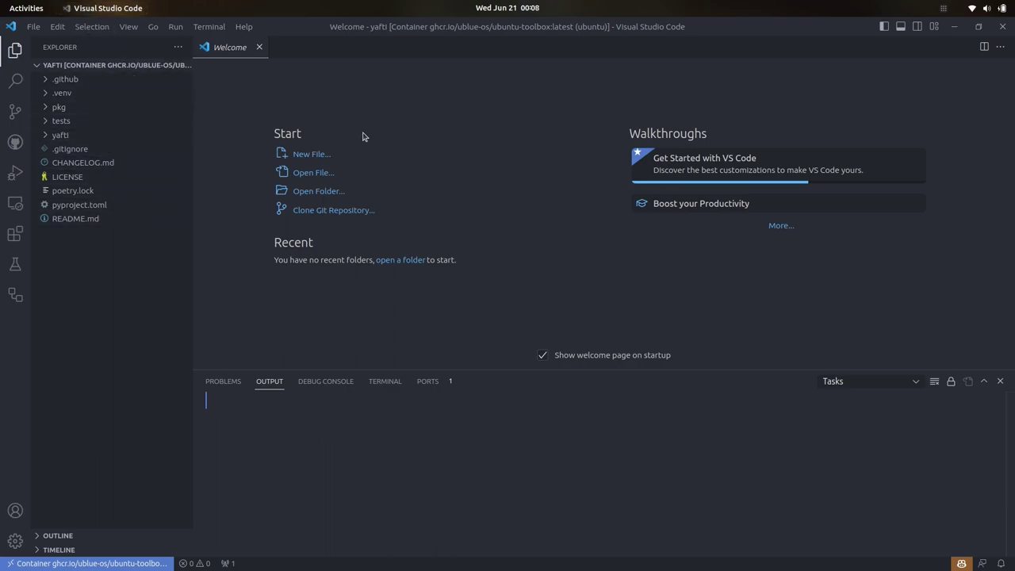
Close the Welcome page, view forwarded Ports, then show the container's bash Terminal tab
click(258, 47)
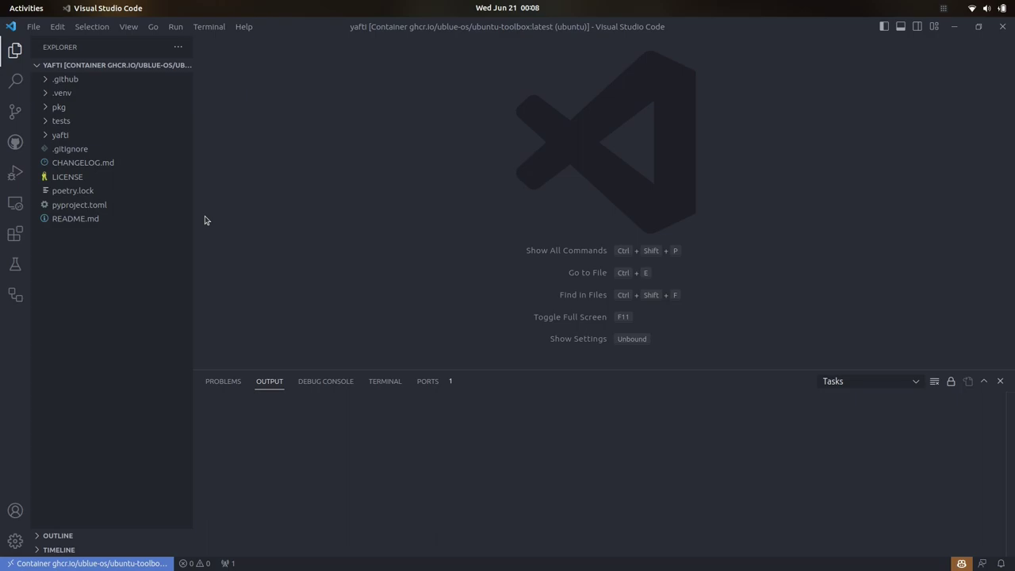
right_click(230, 562)
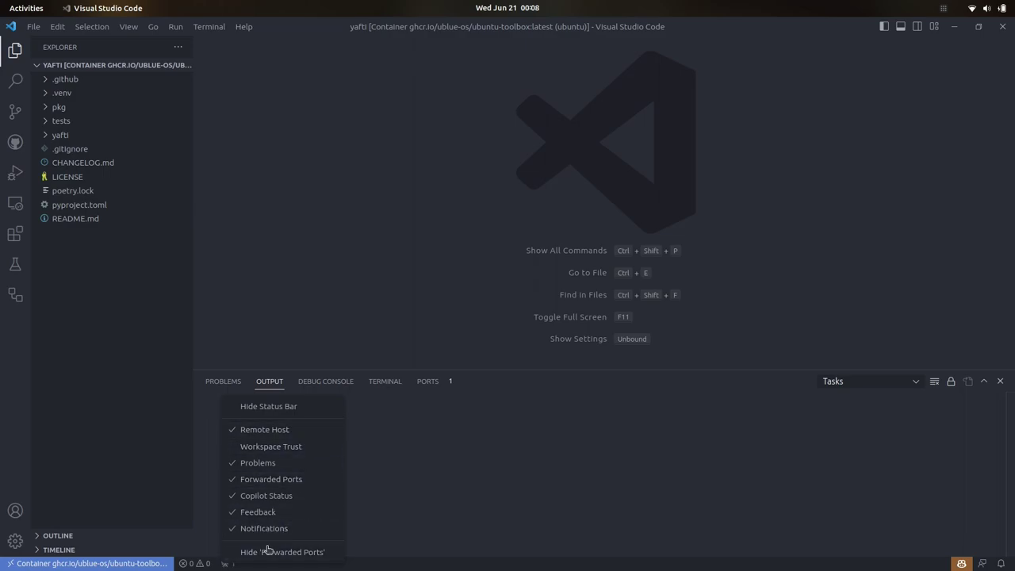
click(227, 565)
click(228, 564)
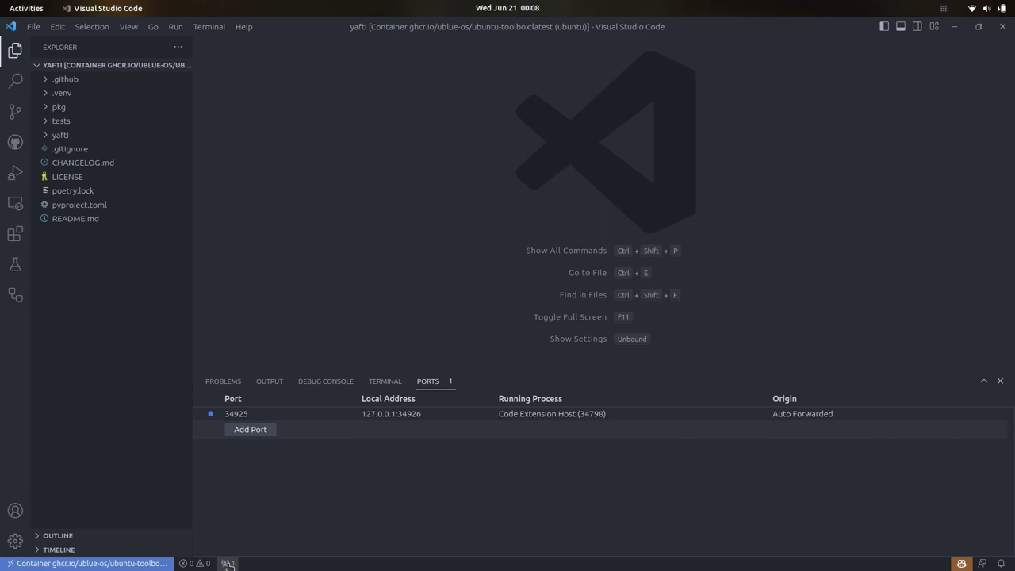
click(384, 382)
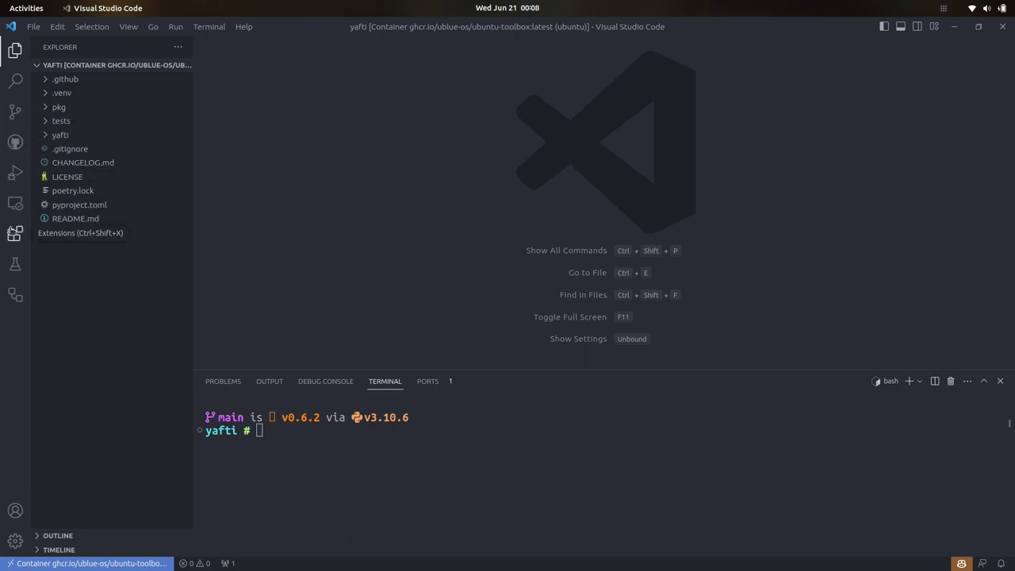
Open the Dev Containers extension details from the installed extensions, then dismiss a stray terminal
click(15, 234)
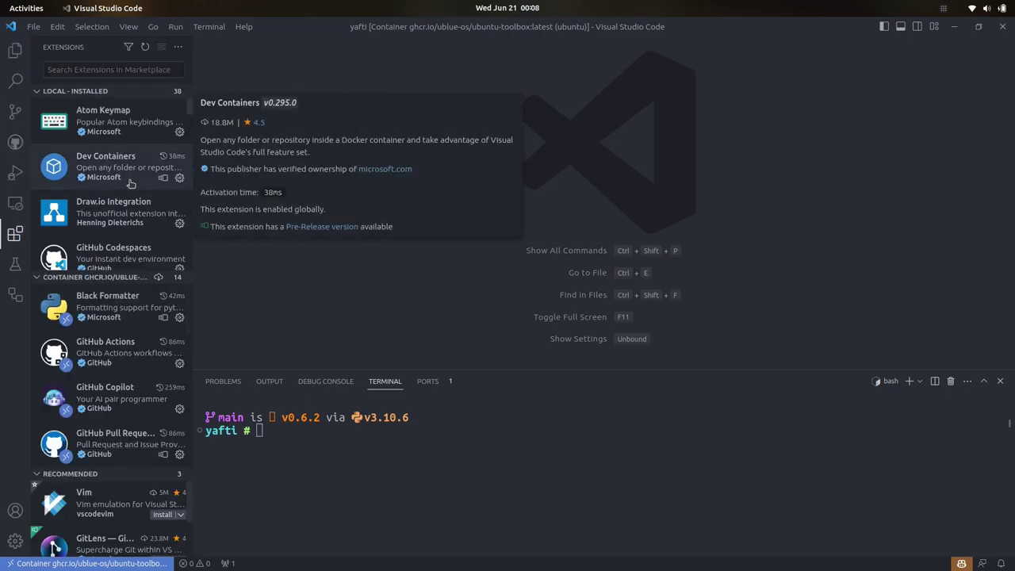
click(119, 157)
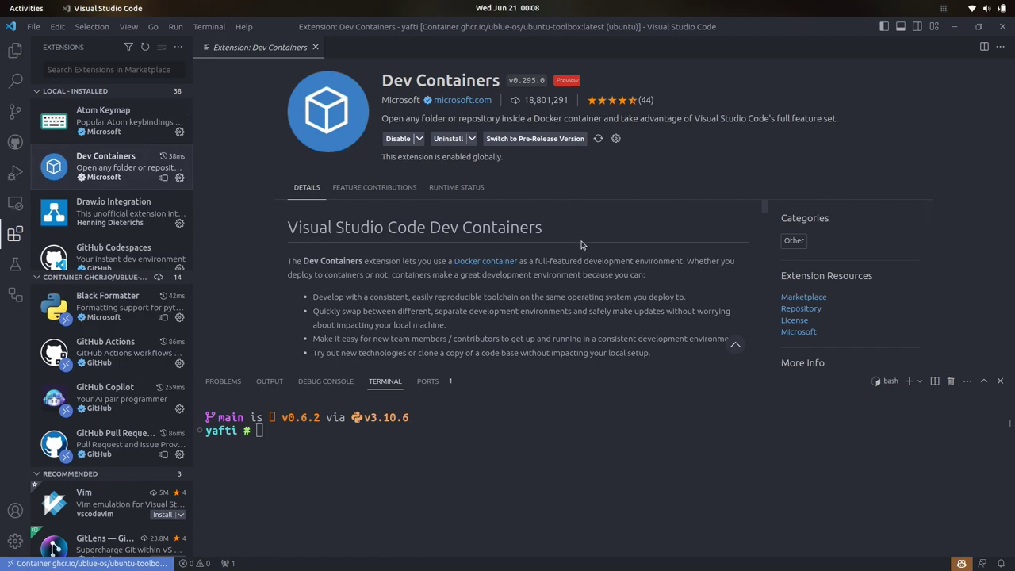
key(ctrl+alt+t)
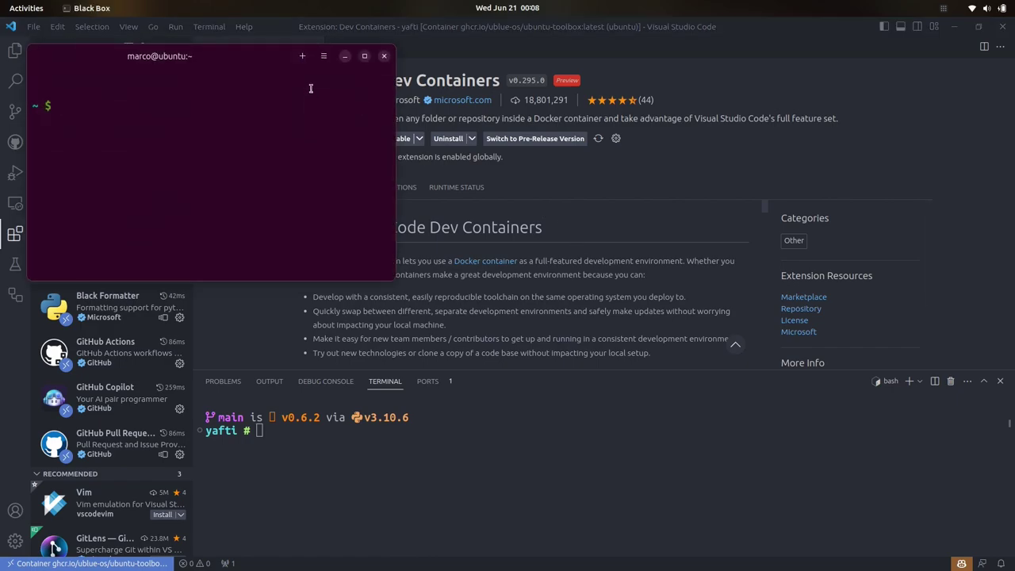
key(ctrl+c)
key(ctrl+d)
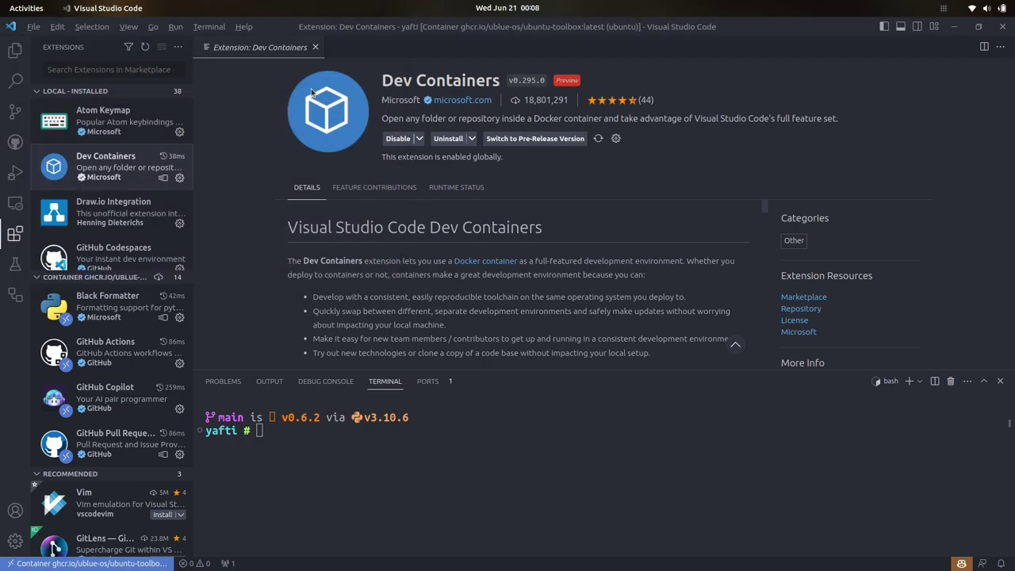
Tab-complete 'distrobox' in a new terminal to list its commands, close it, and scroll the extension lists
key(ctrl+alt+t)
text(distrobox)
key(Tab)
key(Tab)
key(Tab)
key(Tab)
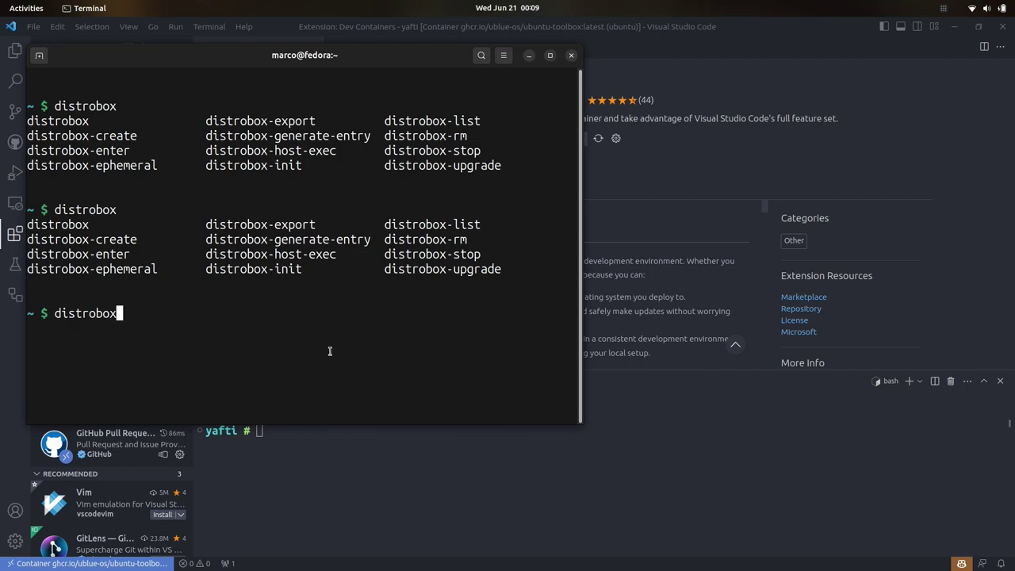
key(ctrl+c)
key(ctrl+d)
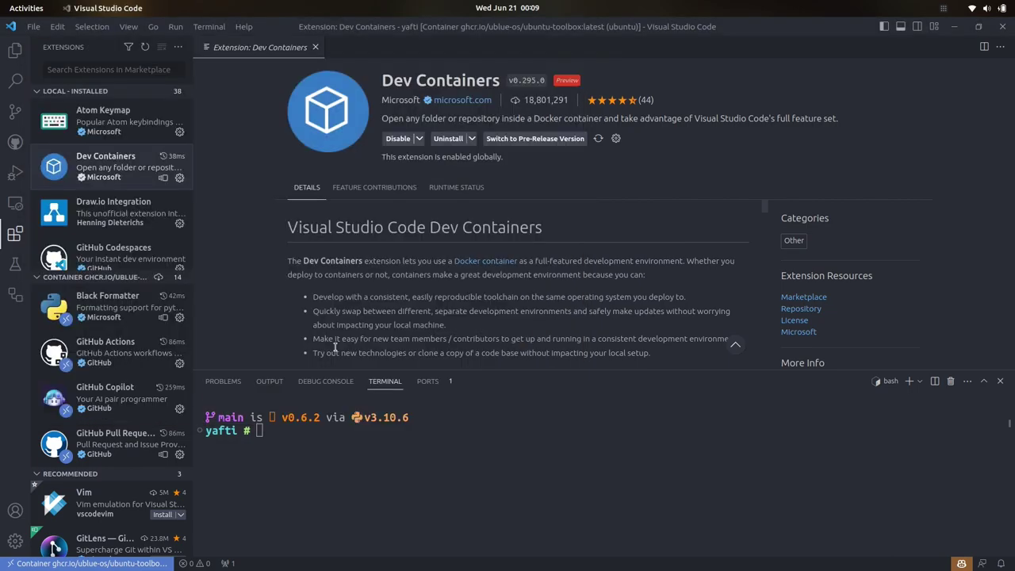
scroll(123, 319, down, 2)
scroll(123, 319, up, 2)
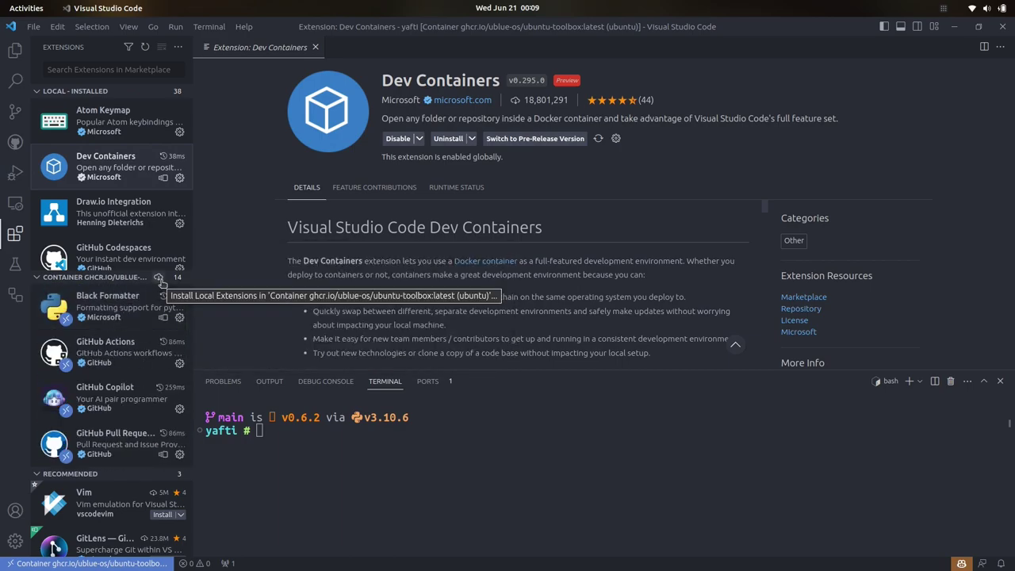
scroll(145, 353, down, 5)
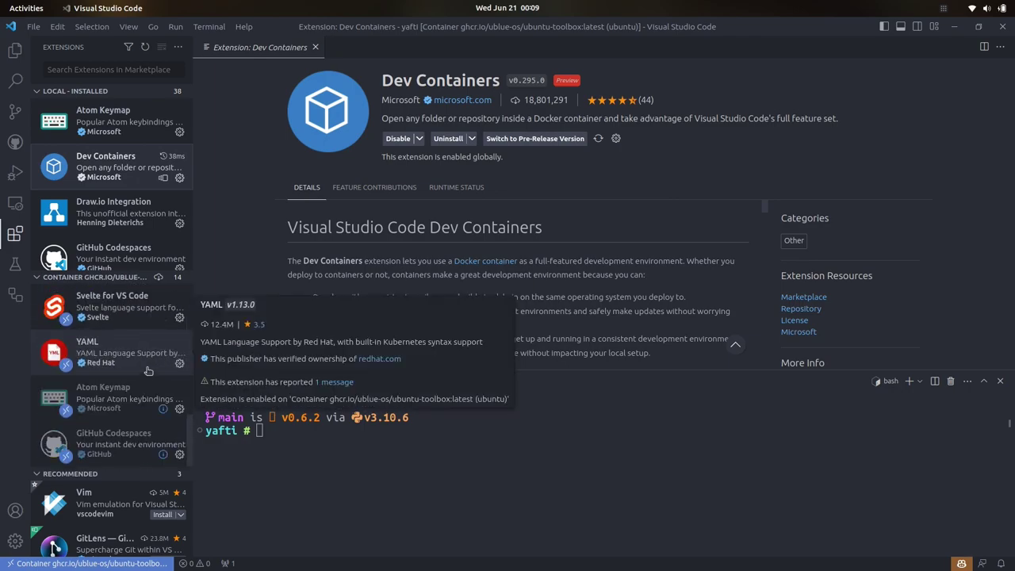
scroll(133, 508, down, 1)
scroll(132, 508, up, 1)
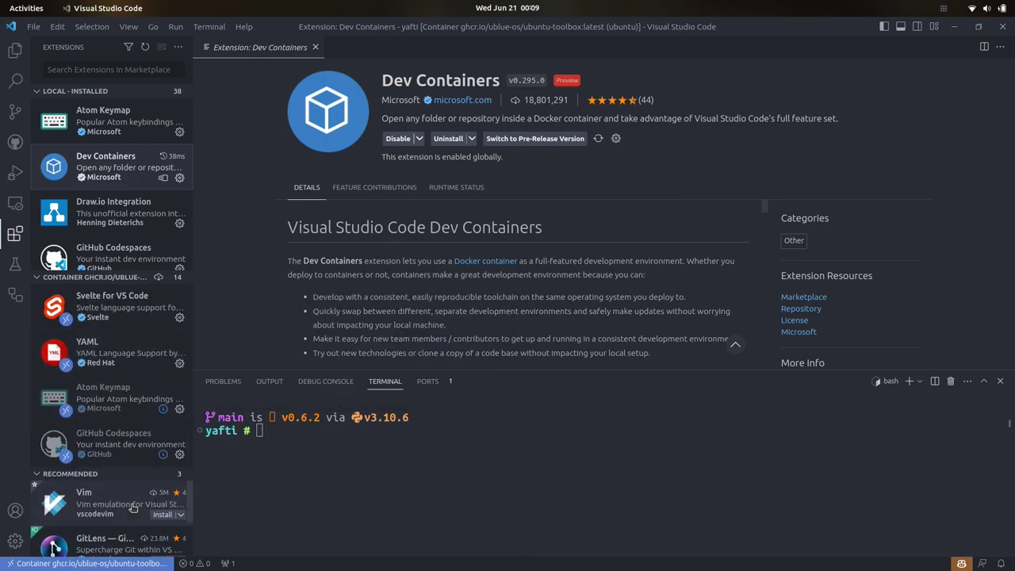
In a new terminal, run 'which distrobox' and open /usr/bin/distrobox in nano
key(ctrl+alt+t)
text(which distrobox)
key(Return)
text(nano /u)
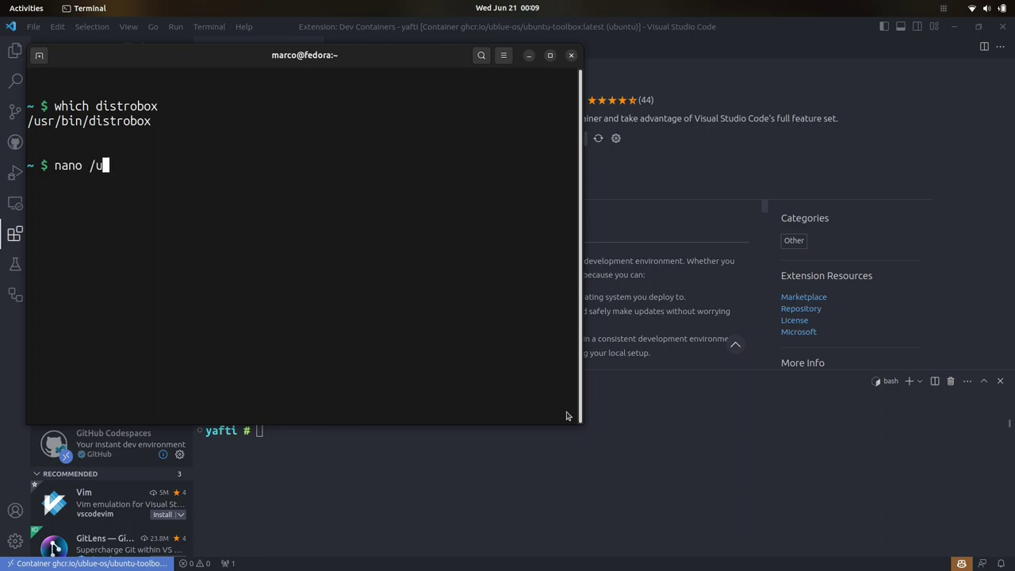
text(sr/bin/distrobox)
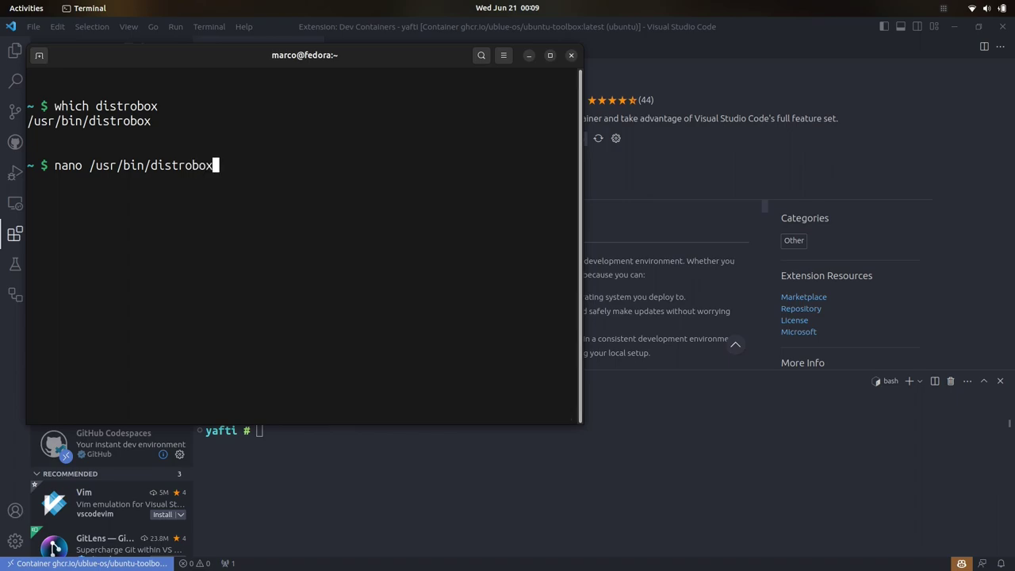
key(Return)
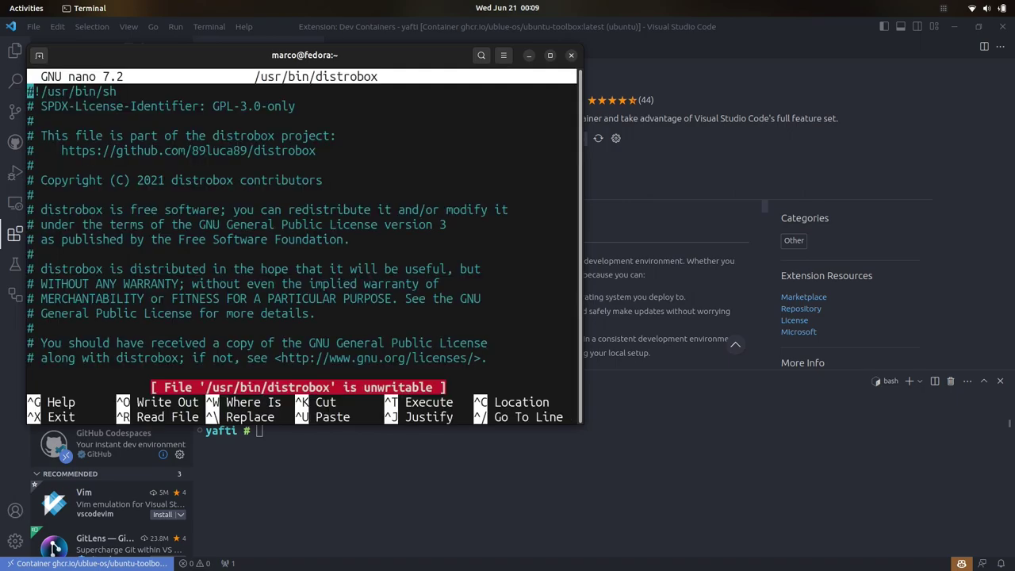
Read through the distrobox script to its enter and list cases, then exit nano
key(Down)
key(Down)
key(Down)
key(Down)
key(Down)
key(Down)
key(Down)
key(Down)
key(Down)
key(Down)
key(Down)
key(Down)
key(Down)
key(Down)
key(Down)
key(Down)
key(Down)
key(Down)
key(Down)
key(Down)
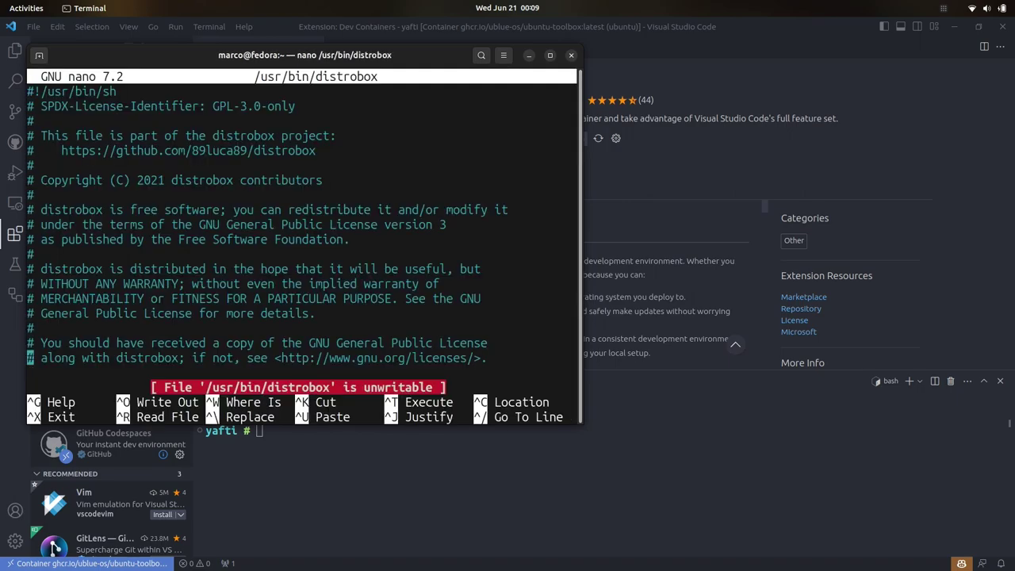
key(Down)
key(Down)
key(Down)
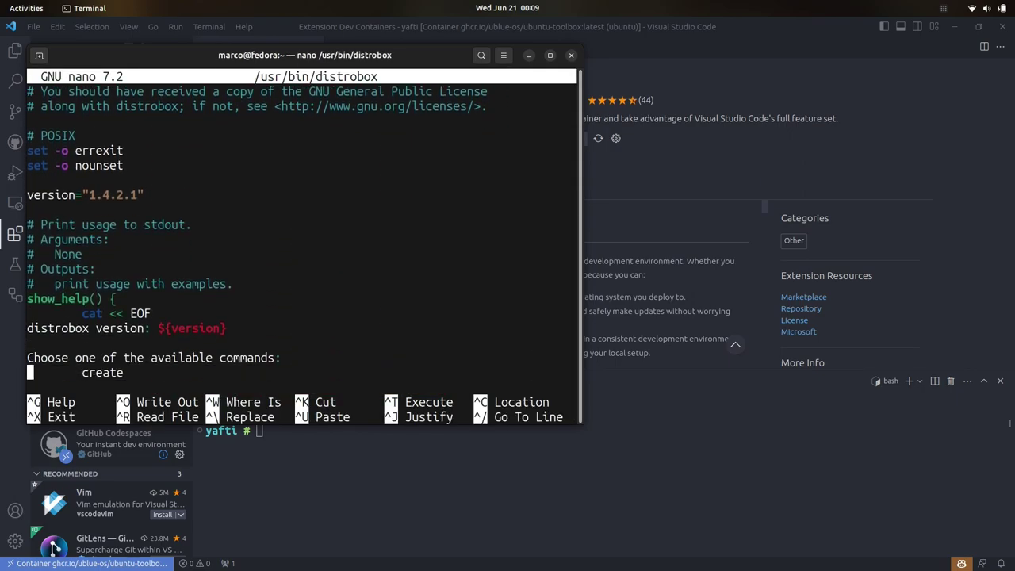
key(Down)
key(Down)
key(Down)
key(Down)
key(Down)
key(Down)
key(Down)
key(Down)
key(Down)
key(Down)
key(Down)
key(Down)
key(Down)
key(Down)
key(Down)
key(Down)
key(Down)
key(Down)
key(Down)
key(Down)
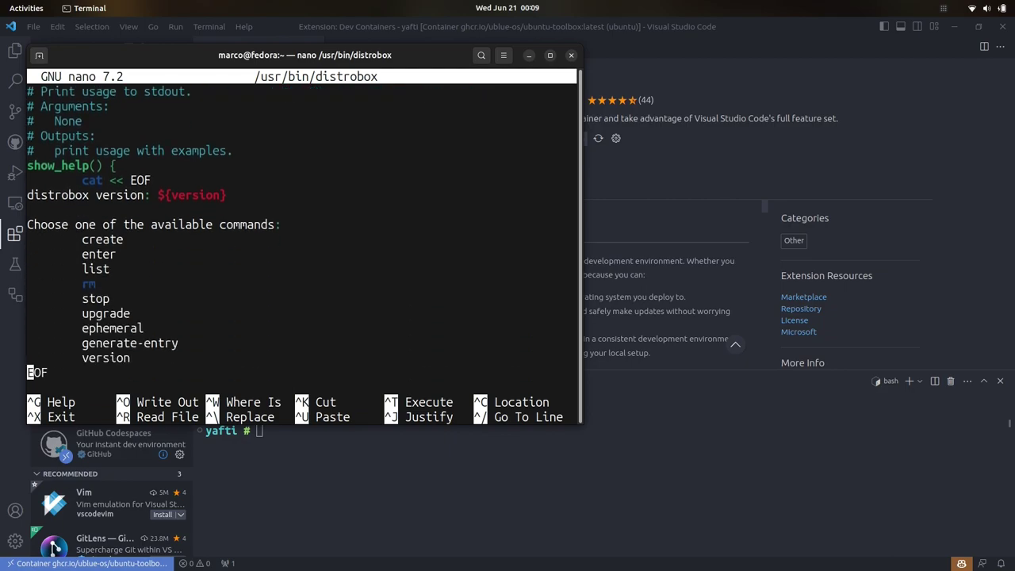
key(Down)
key(Down)
key(Down)
key(Down)
key(Down)
key(Down)
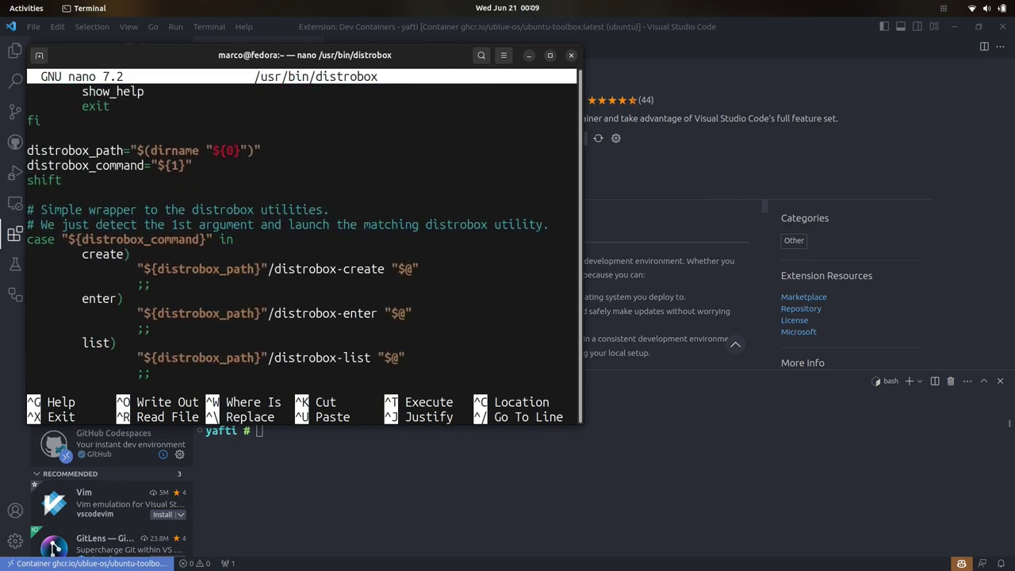
key(Down)
key(Down)
key(Down)
key(Down)
key(Down)
key(Down)
key(Down)
key(Down)
key(Down)
key(Down)
key(Down)
key(Down)
key(Down)
key(Down)
key(Down)
key(Down)
key(Down)
key(Down)
key(Down)
key(Down)
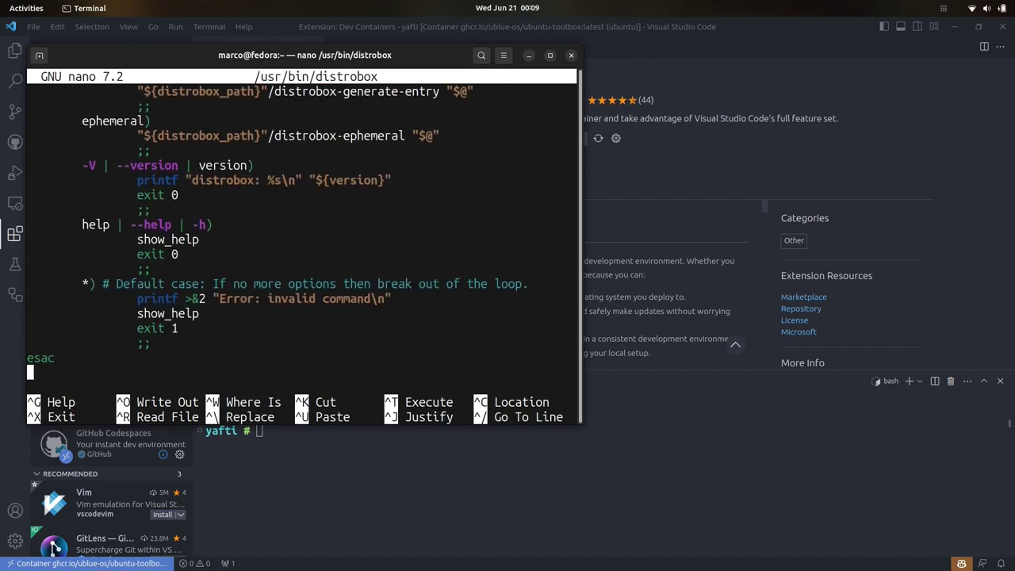
key(Up)
key(Up)
key(Up)
key(Up)
key(Up)
key(Up)
key(Up)
key(Up)
key(Up)
key(Up)
key(Up)
key(Up)
key(Up)
key(Up)
key(Up)
key(Up)
key(Up)
key(Up)
key(Up)
key(Up)
key(Up)
key(Up)
key(Up)
key(Up)
key(Up)
key(Up)
key(Up)
key(Up)
key(Up)
key(Up)
key(Up)
key(Up)
key(Up)
key(Up)
key(Up)
key(Up)
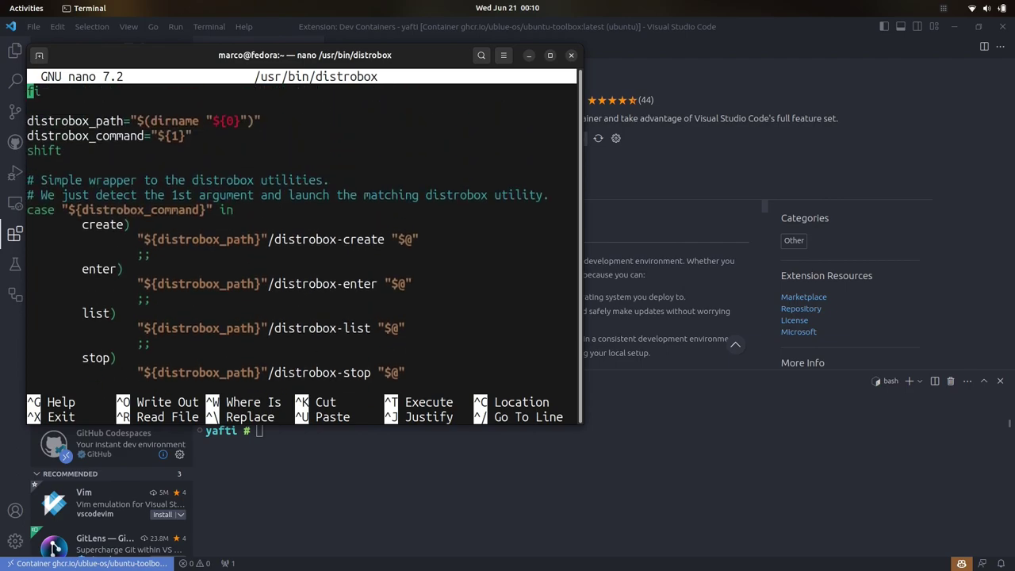
key(Down)
key(Down)
key(Down)
key(Down)
key(Down)
key(Down)
key(Down)
key(Down)
key(Down)
key(Down)
key(Down)
key(Down)
key(Down)
key(Down)
key(Down)
key(Up)
key(Up)
key(Up)
key(ctrl+x)
Open /usr/bin/distrobox-enter in nano using history recall and tab completion
key(Up)
text(/)
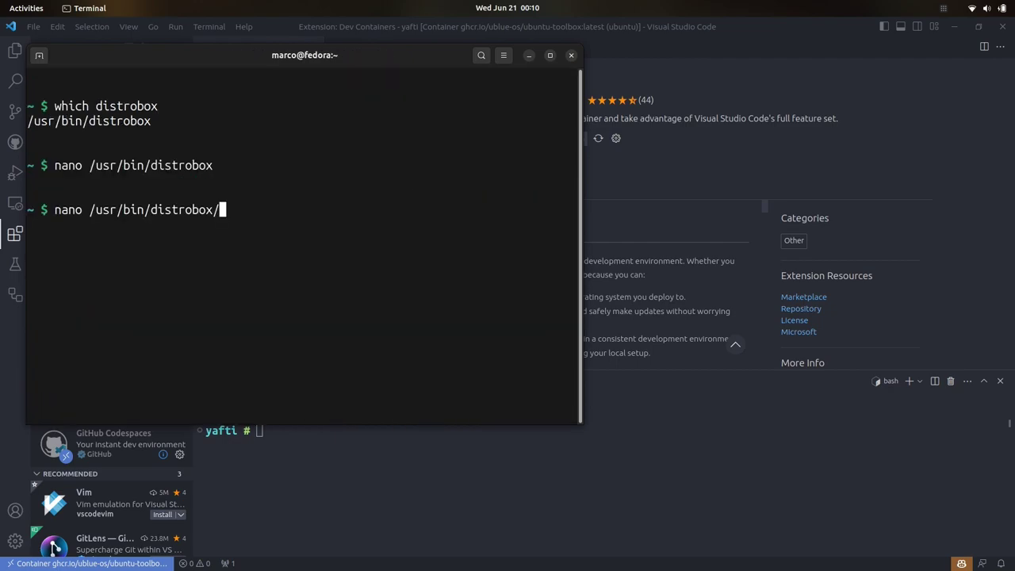
key(BackSpace)
key(Tab)
key(Tab)
text(-e)
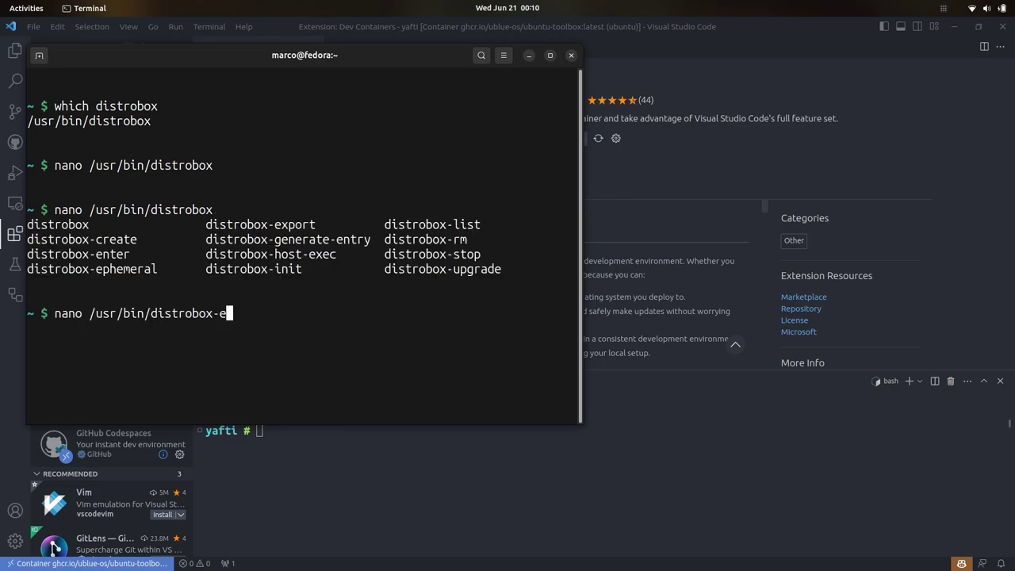
text(n)
key(Tab)
key(Return)
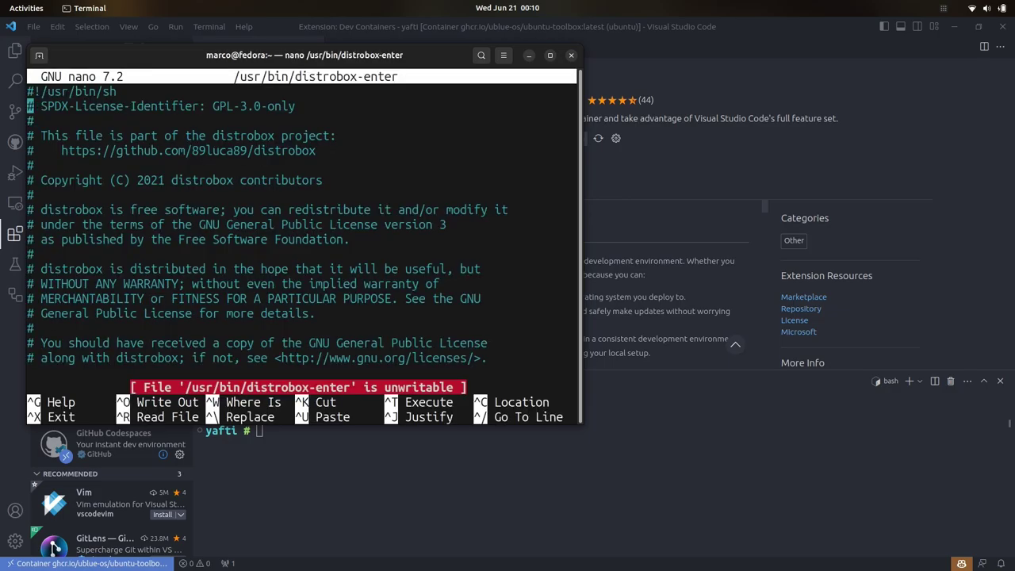
Page through distrobox-enter's defaults and config-file options, exit nano, and run clear
key(Down)
key(Page_Down)
key(Down)
key(Down)
key(Down)
key(Down)
key(Down)
key(Down)
key(Down)
key(Down)
key(Down)
key(Down)
key(Down)
key(Down)
key(Down)
key(Down)
key(Down)
key(Down)
key(Down)
key(Down)
key(Down)
key(Down)
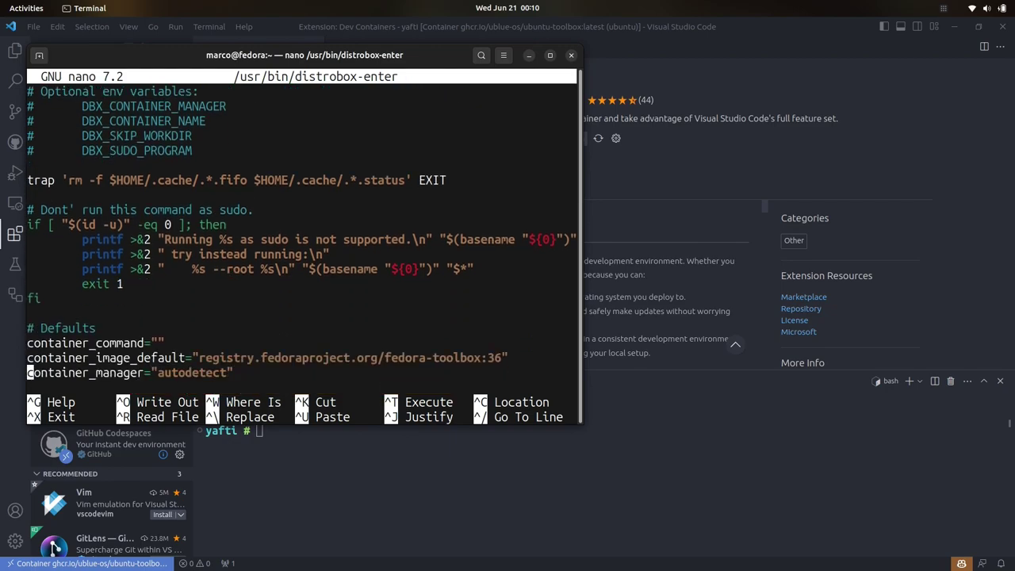
key(Down)
key(Down)
key(Down)
key(Down)
key(Down)
key(Down)
key(Down)
key(Down)
key(Down)
key(Down)
key(Down)
key(Down)
key(Down)
key(Down)
key(Down)
key(Down)
key(Down)
key(Down)
key(Down)
key(Down)
key(Down)
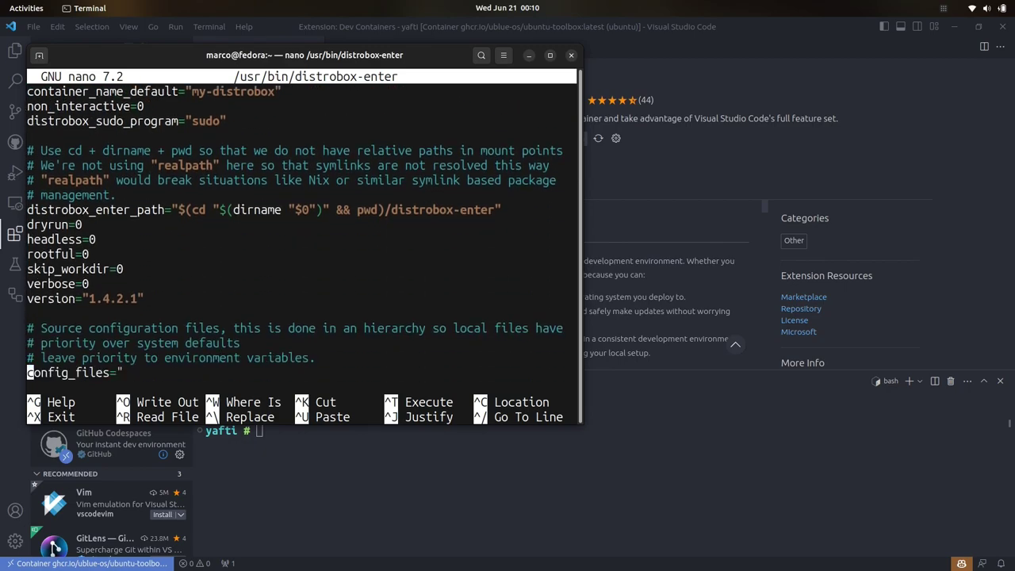
key(Page_Down)
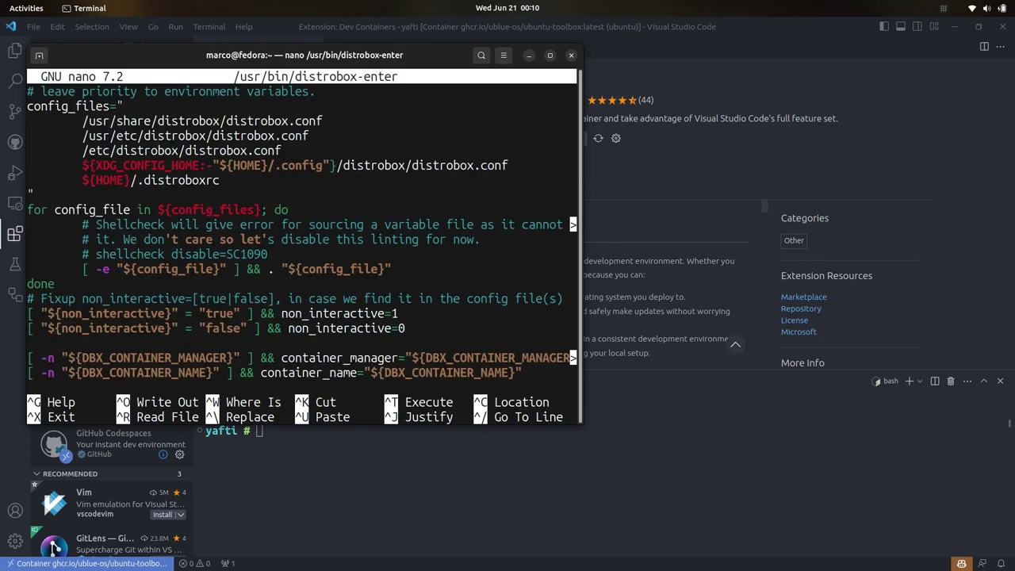
key(Page_Down)
key(Page_Down)
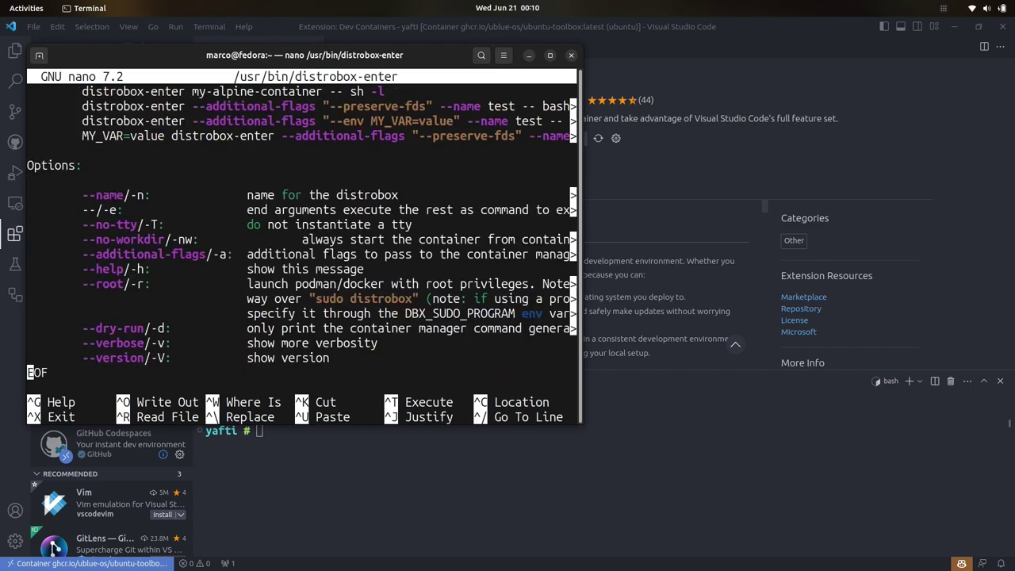
key(ctrl+x)
text(clear)
key(Return)
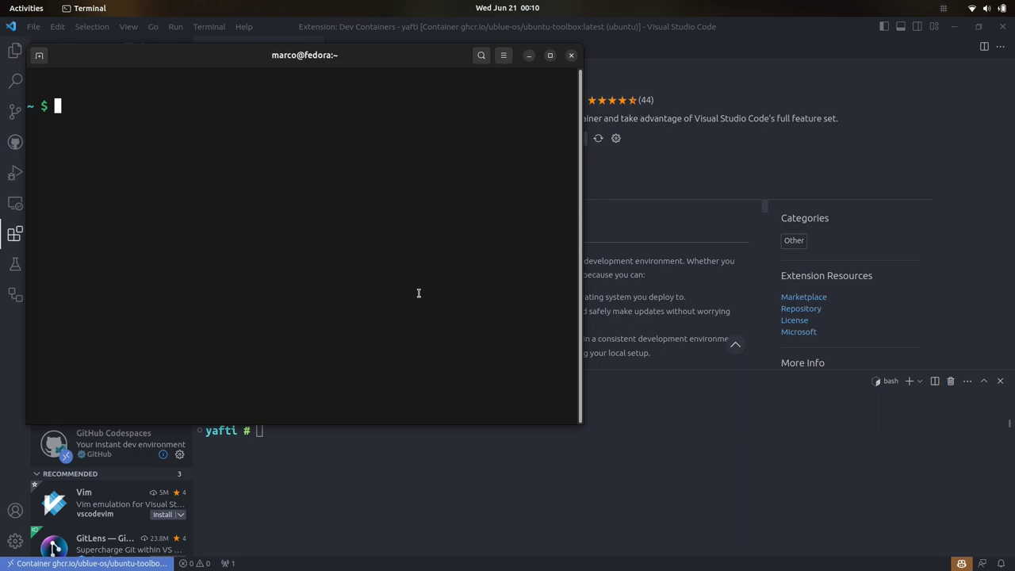
Quit Visual Studio Code via File > Exit and move the terminal window lower
key(alt+Tab)
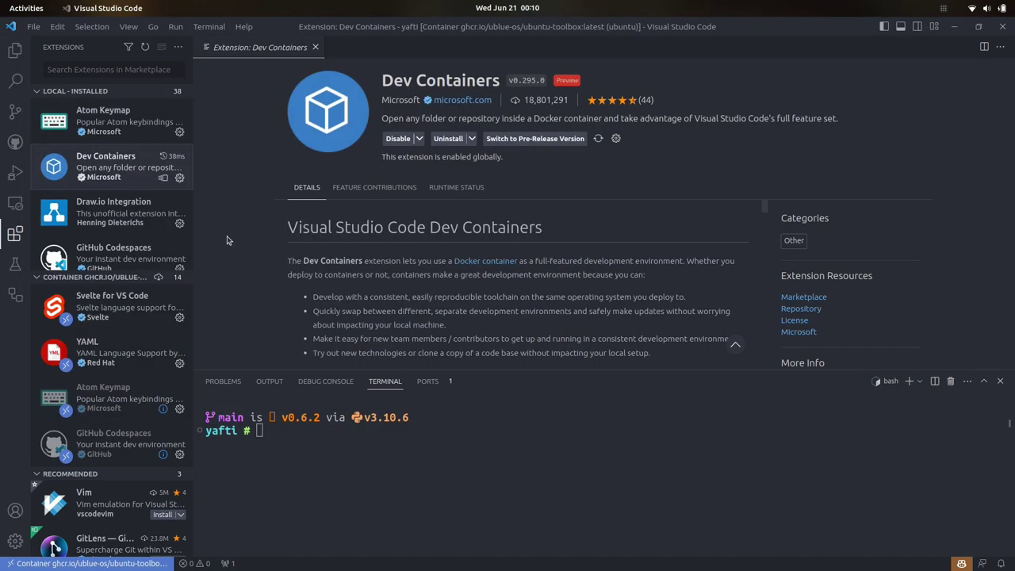
click(34, 26)
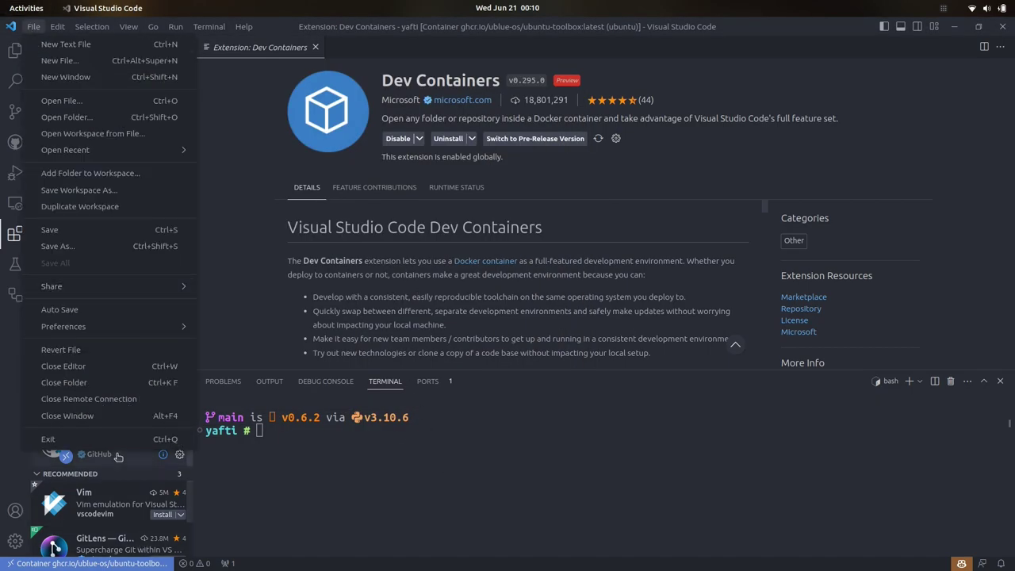
click(49, 438)
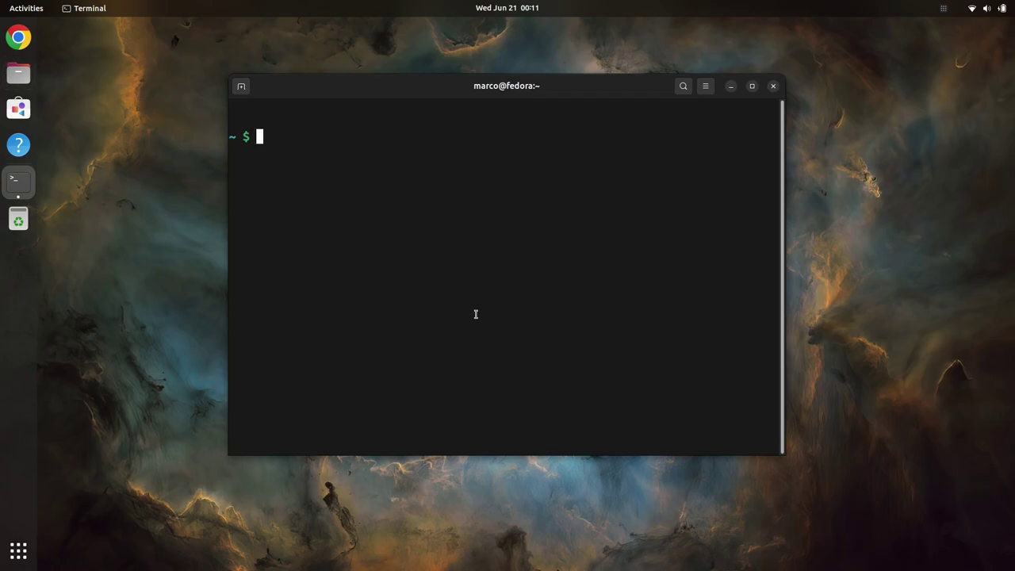
drag(636, 88, 645, 135)
Launch Google Chrome and search Google for 'ubuntu wallpaper'
click(18, 36)
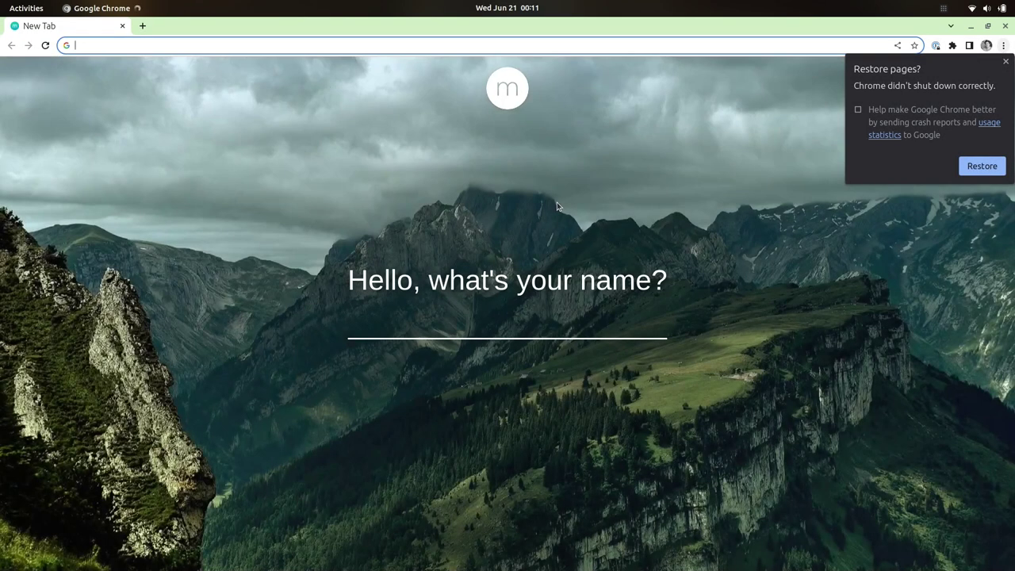
text(ubuntu wallpaper)
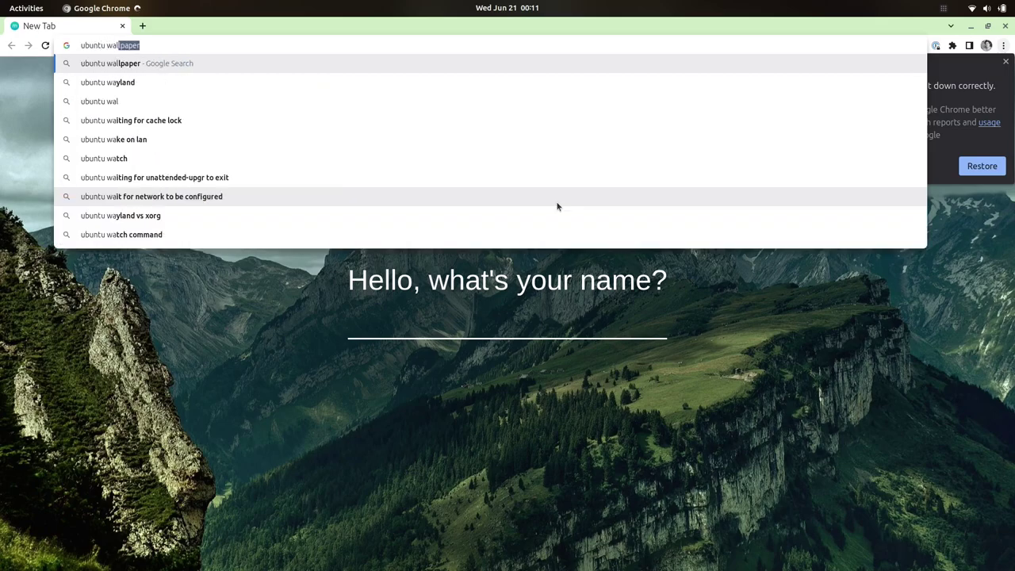
key(Return)
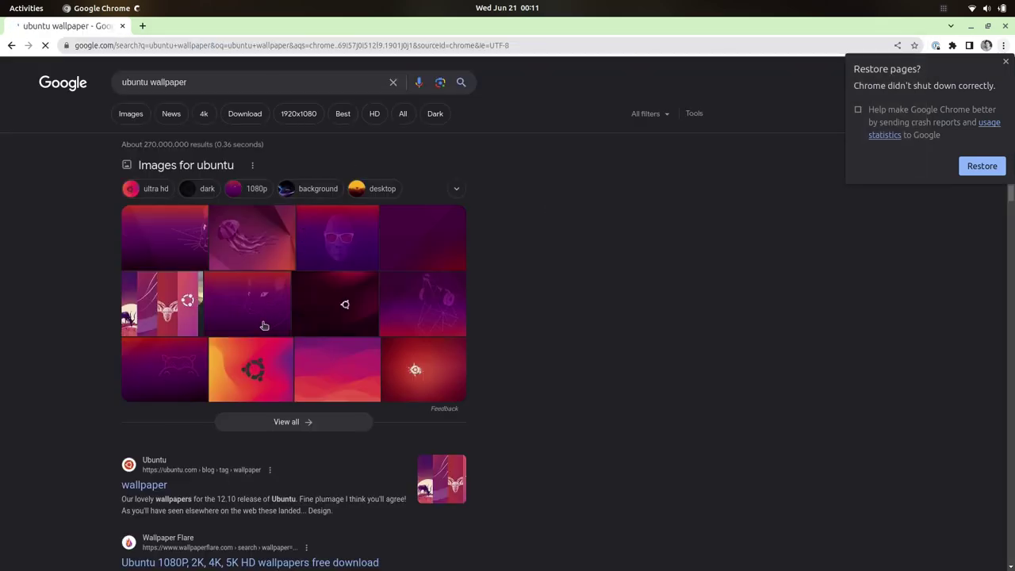
scroll(207, 227, down, 5)
scroll(207, 227, down, 2)
scroll(208, 227, up, 6)
scroll(206, 227, down, 3)
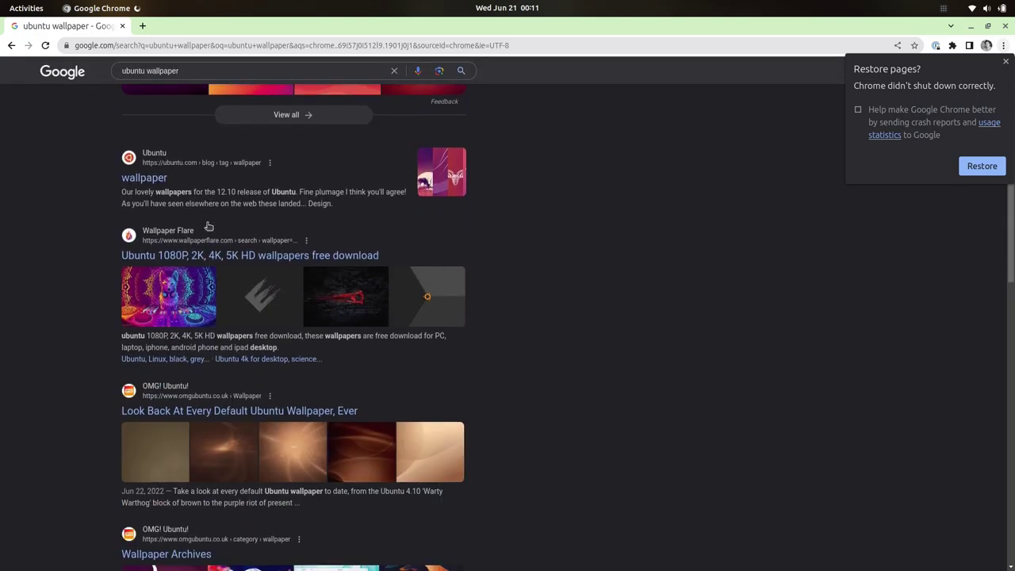
Open the Ubuntu blog's wallpaper page and accept its cookie notice
click(156, 182)
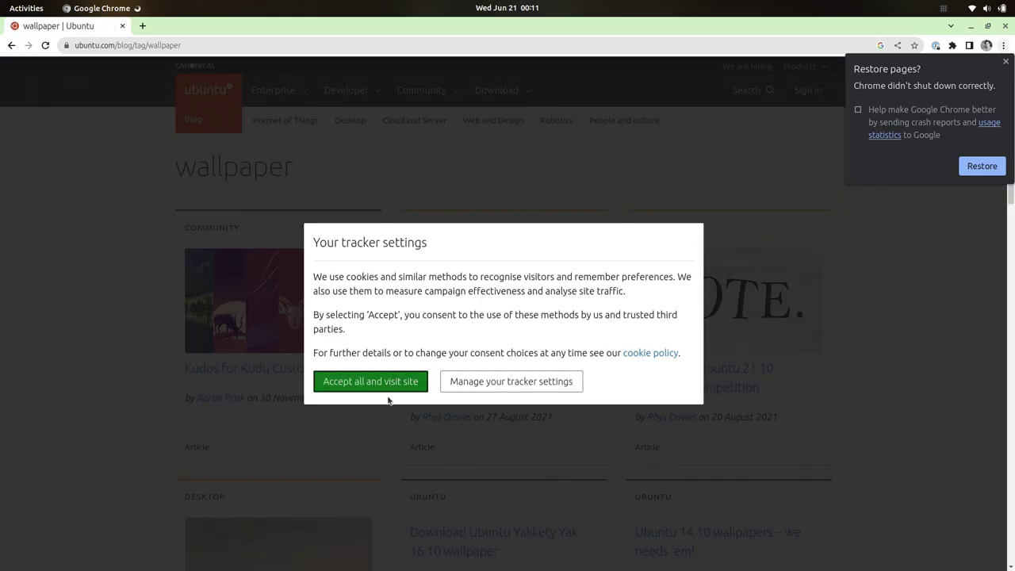
click(385, 383)
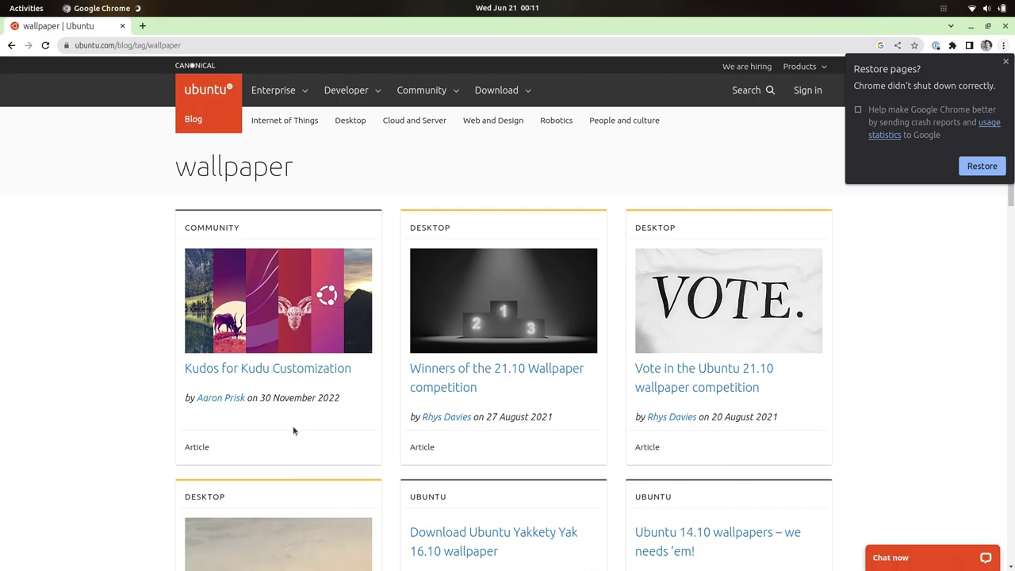
scroll(293, 430, down, 5)
scroll(292, 426, down, 10)
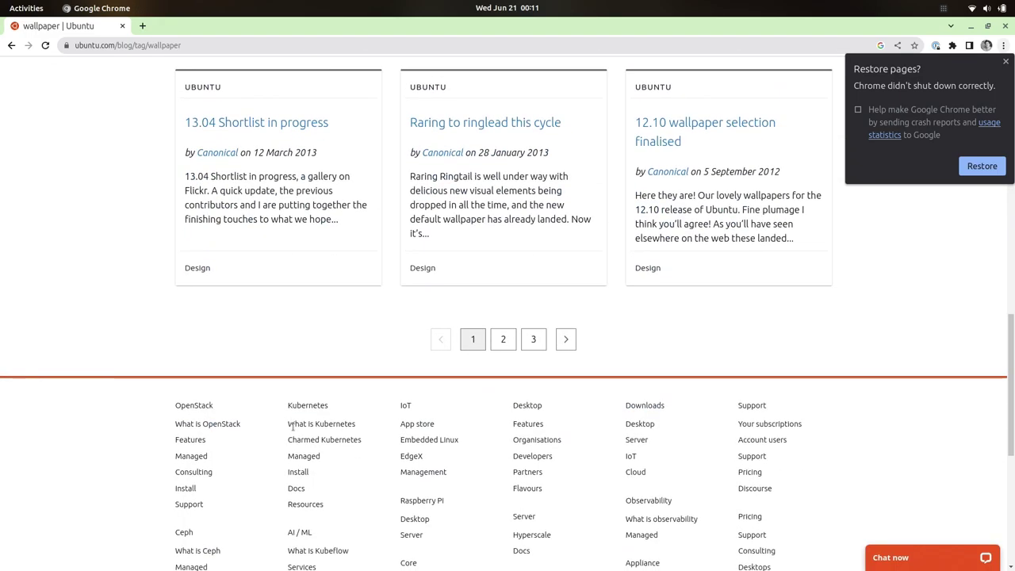
scroll(292, 426, up, 15)
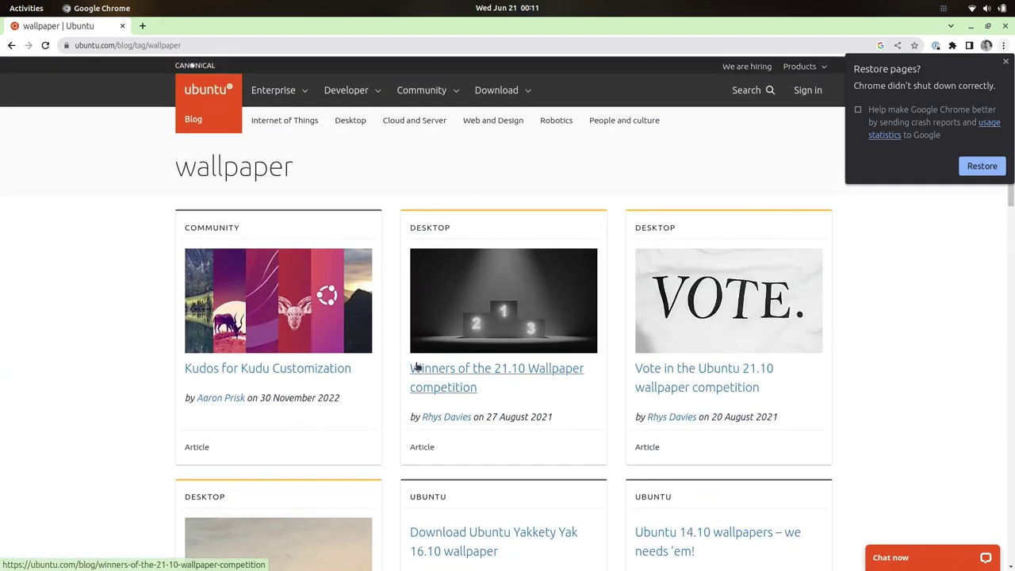
Open the 'Kudos for Kudu Customization' article, skim it, and start a new tab
click(339, 370)
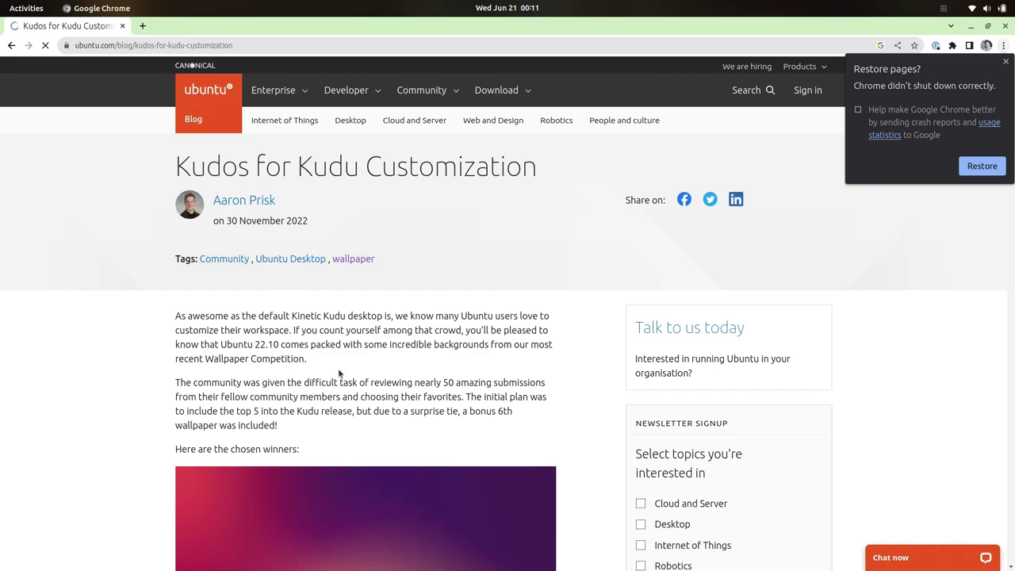
scroll(337, 373, down, 10)
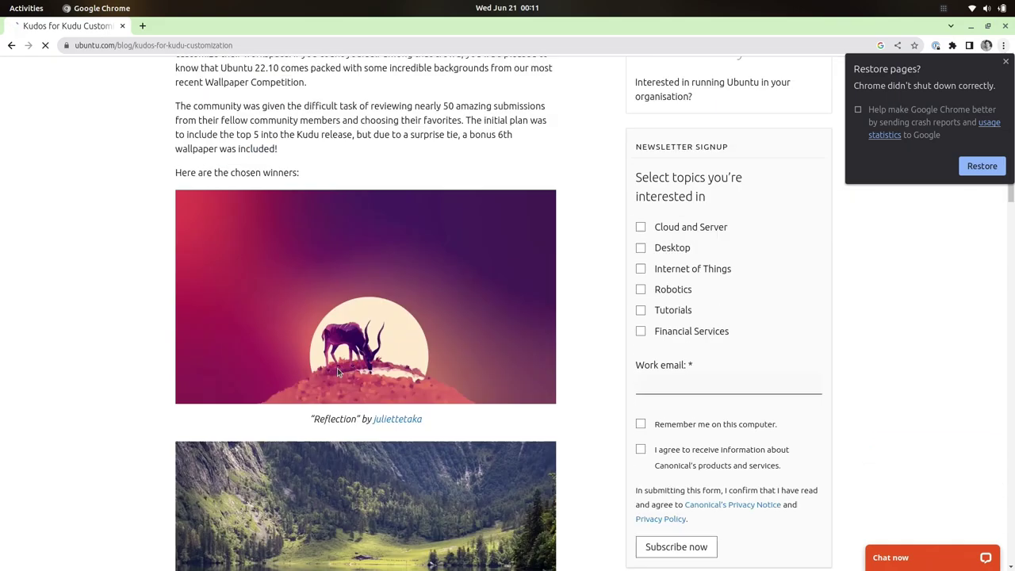
key(ctrl+t)
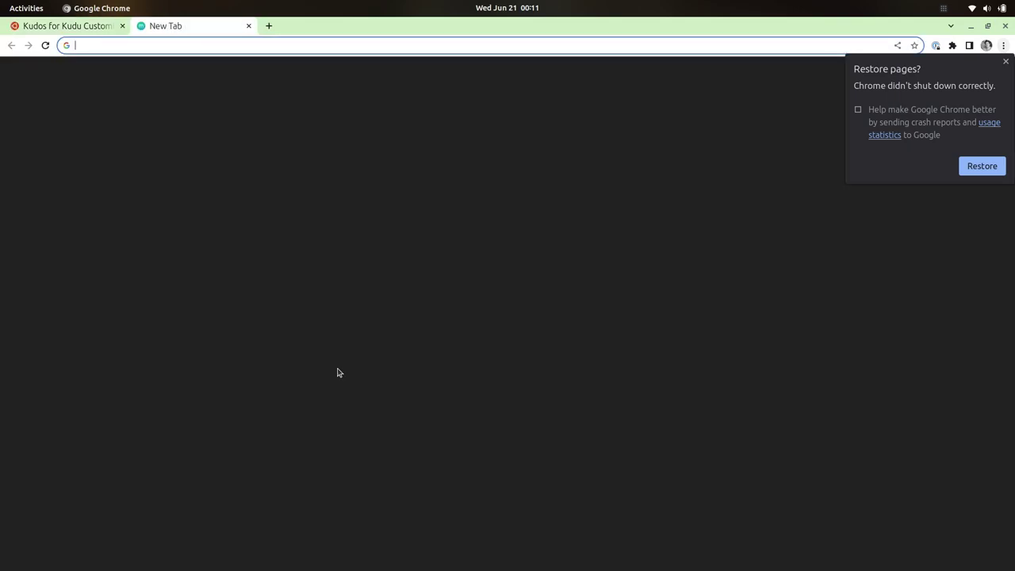
Load launchpad.net/ubuntu-wallpapers and go to its lp:ubuntu-wallpapers code branch
text(launchpad.net)
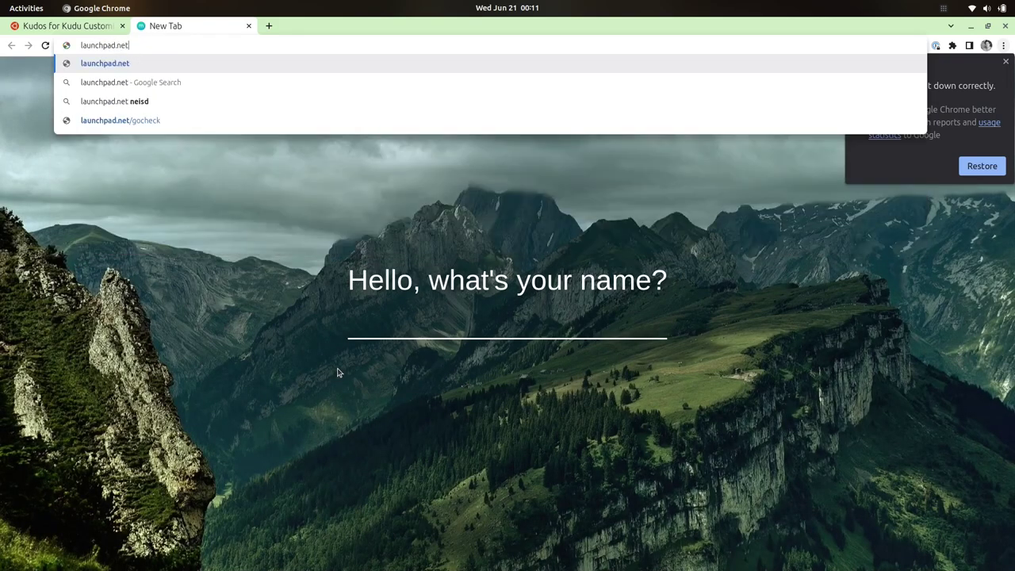
text(/ubunt)
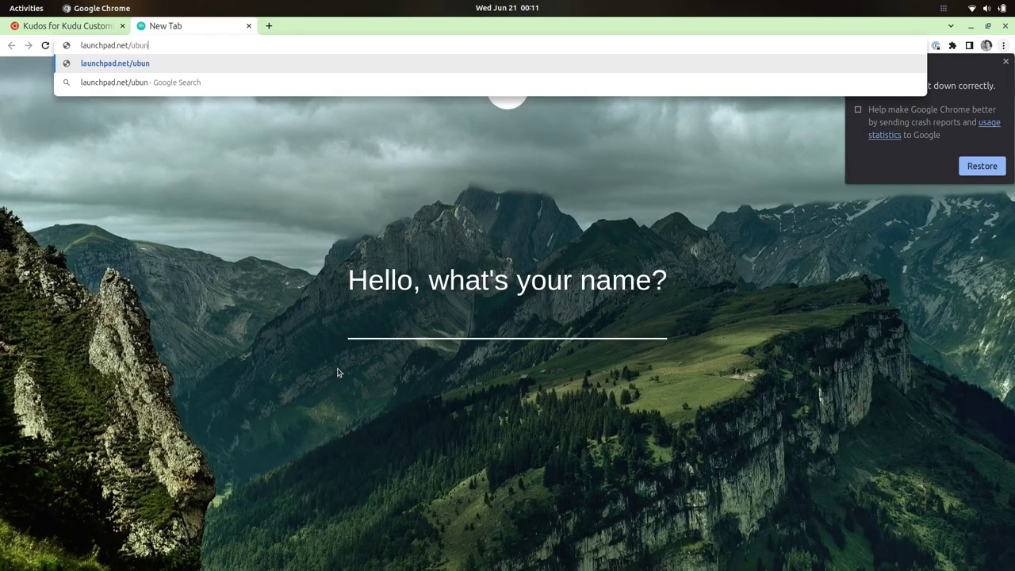
key(BackSpace)
key(BackSpace)
key(BackSpace)
key(BackSpace)
text(buntu-wallap)
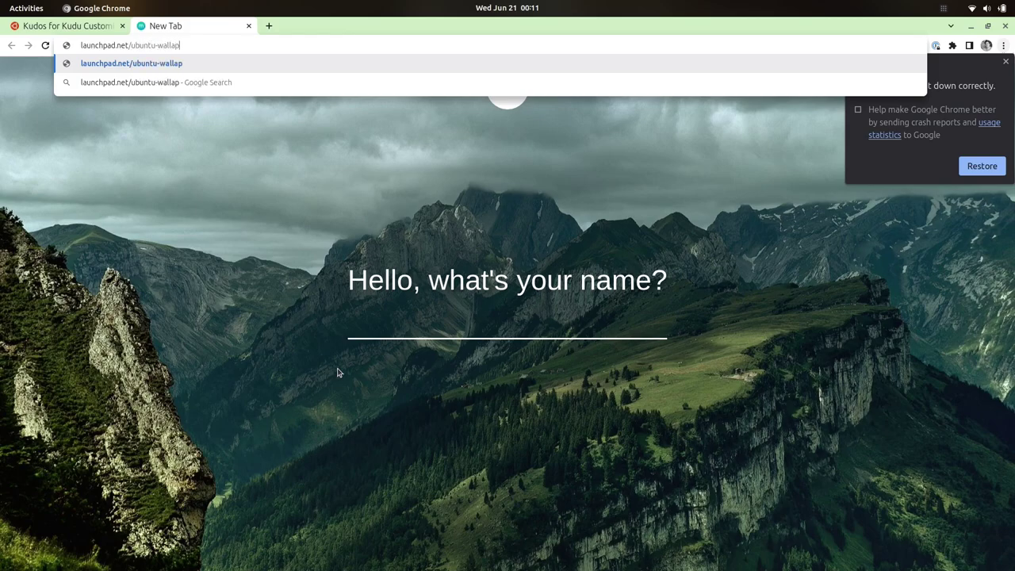
key(BackSpace)
key(BackSpace)
text(papers)
key(Return)
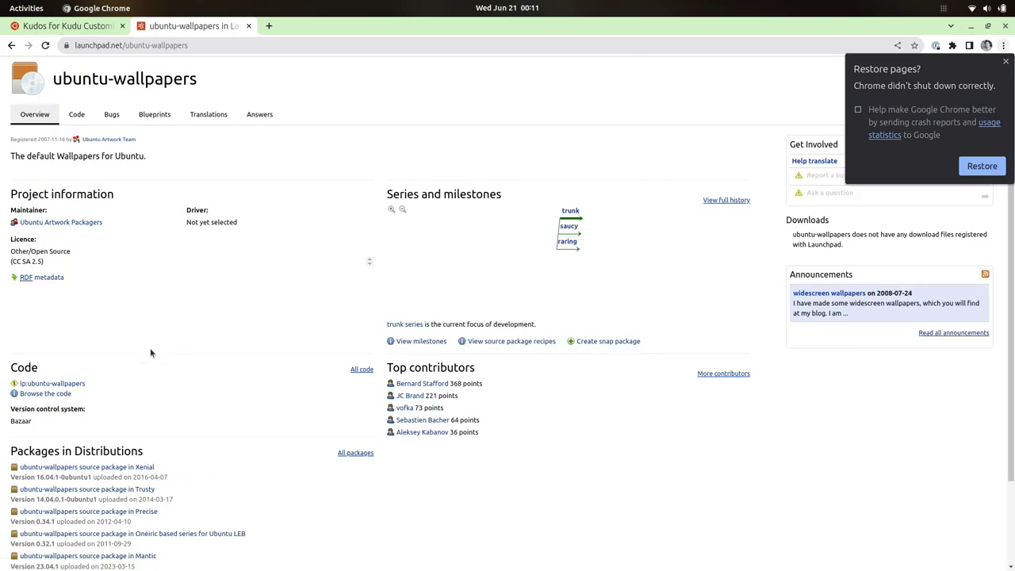
click(74, 385)
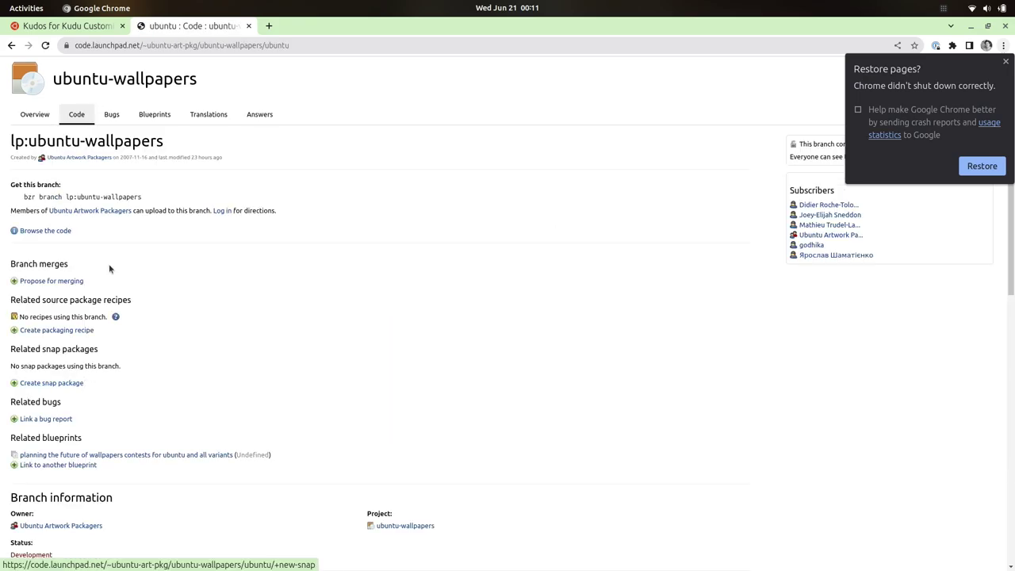
Browse the branch's code files, scrolling the listing and highlighting the revision date
click(48, 231)
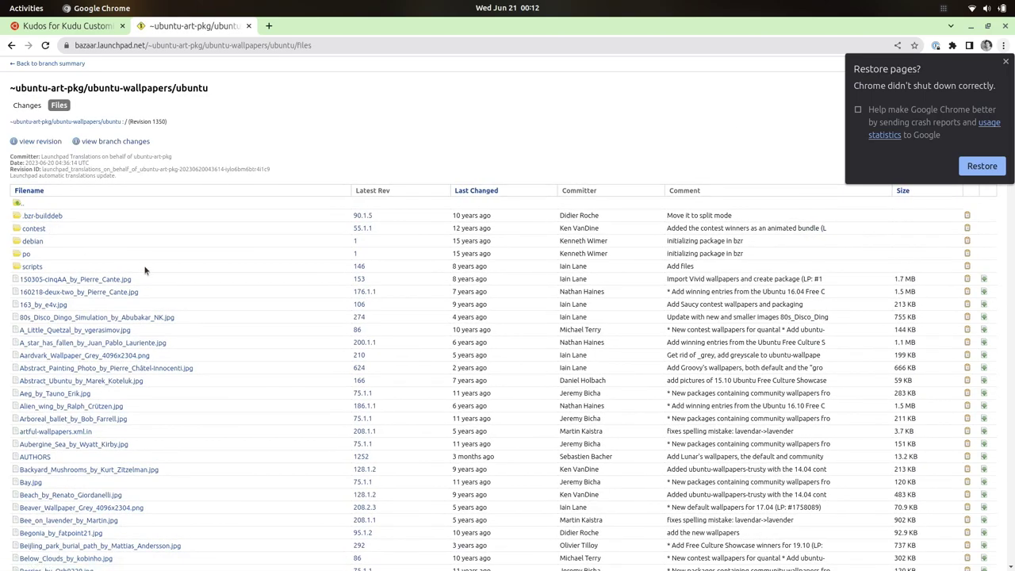
scroll(145, 270, down, 20)
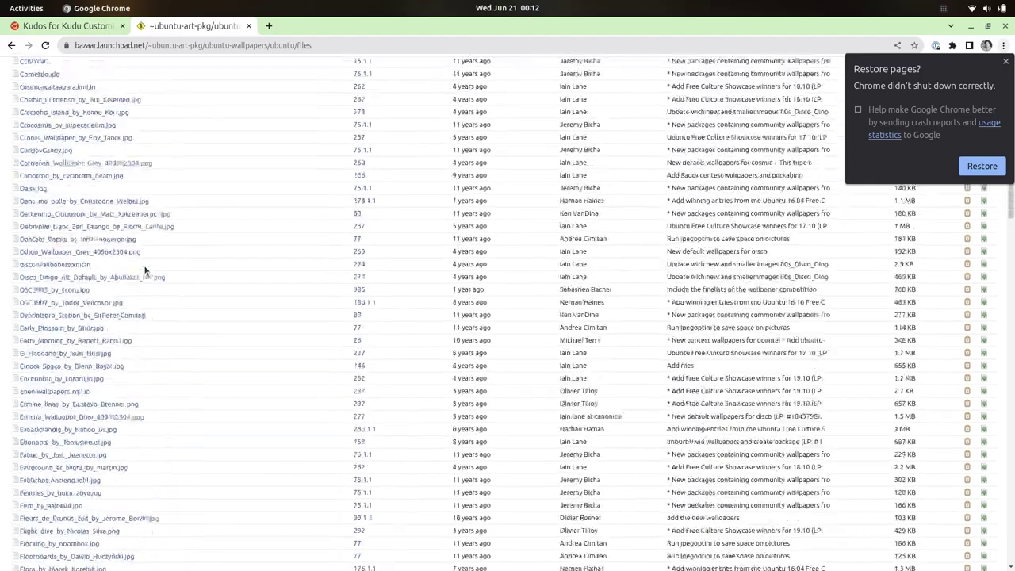
scroll(145, 270, down, 20)
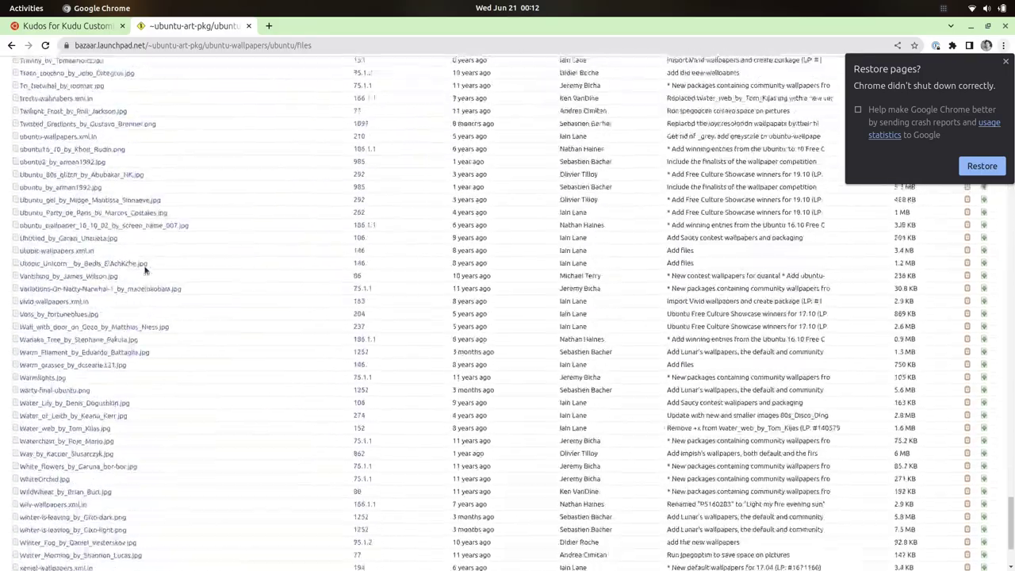
scroll(145, 270, up, 20)
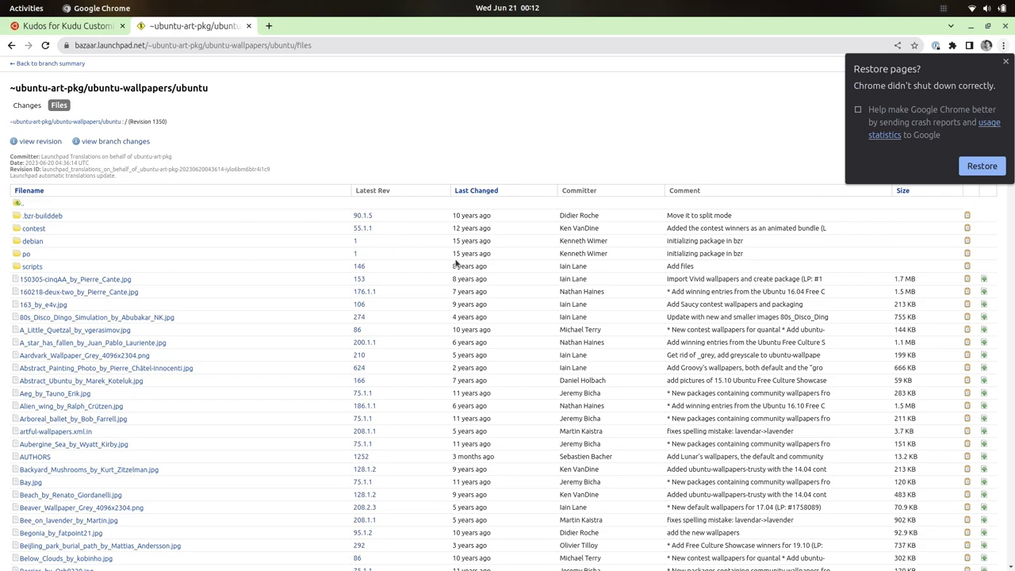
drag(17, 163, 101, 167)
click(107, 166)
scroll(107, 204, down, 2)
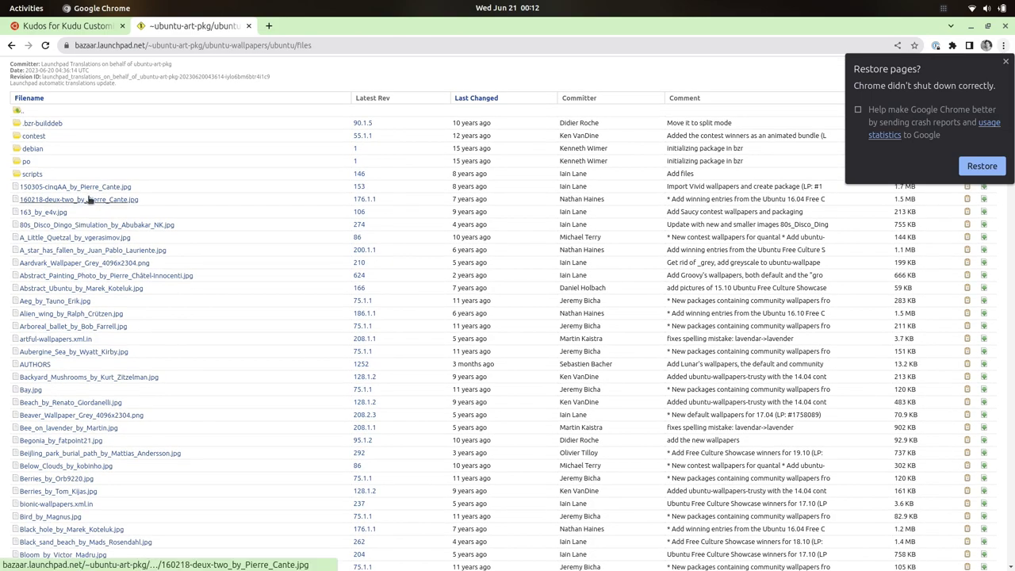
scroll(36, 166, up, 2)
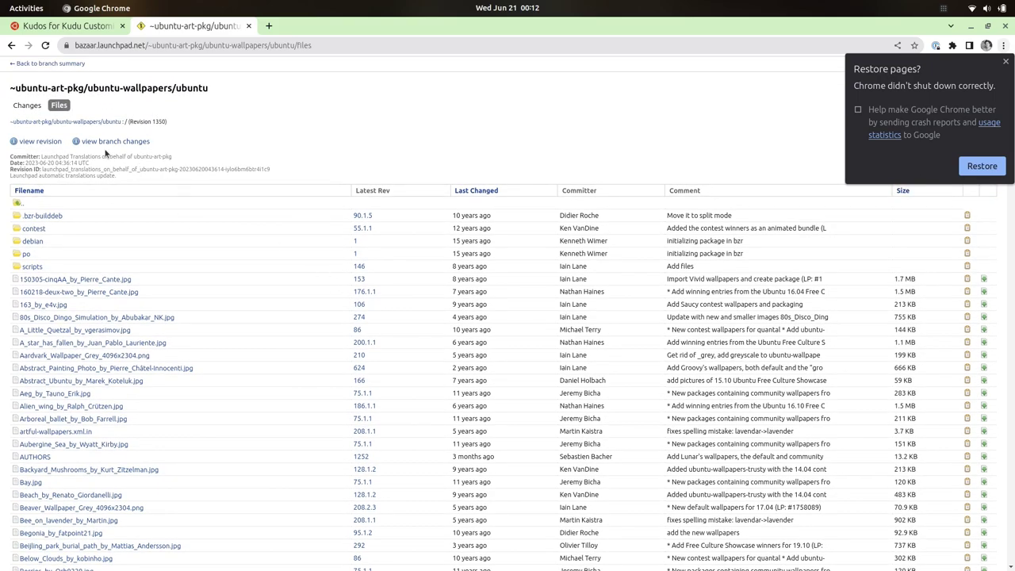
View the changes made in revision 1350, then return to the files listing
click(35, 143)
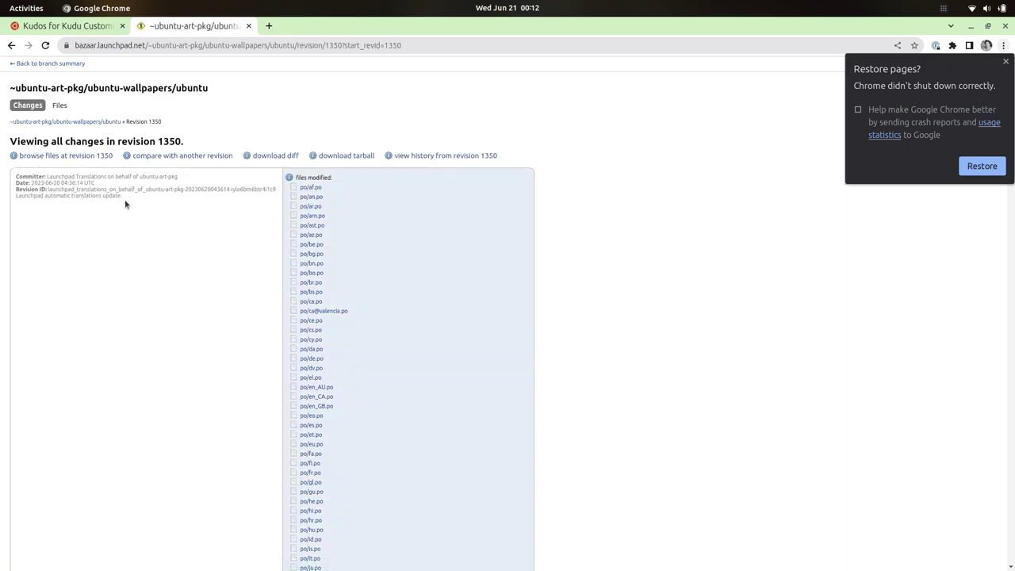
scroll(127, 208, down, 10)
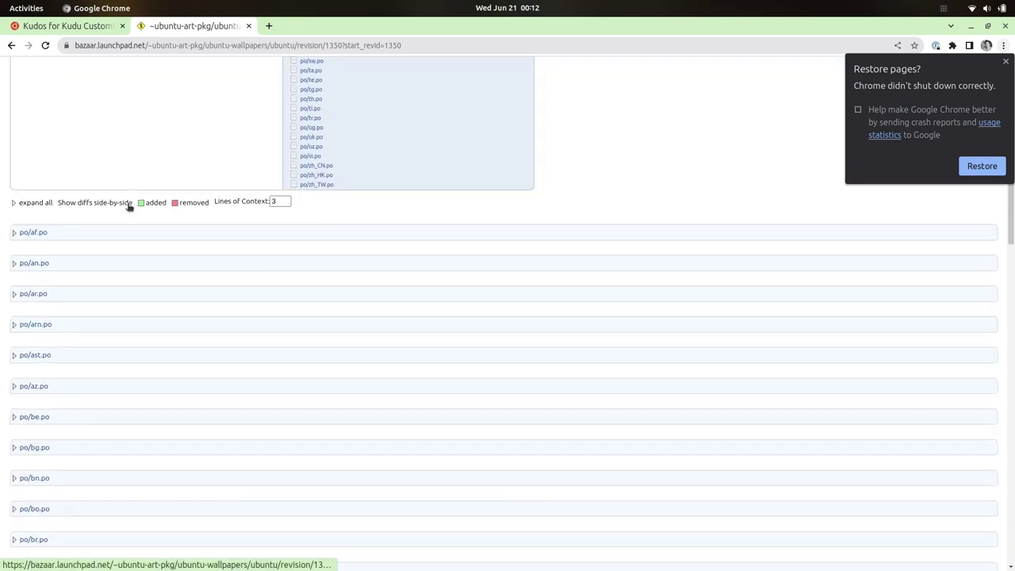
scroll(126, 207, down, 15)
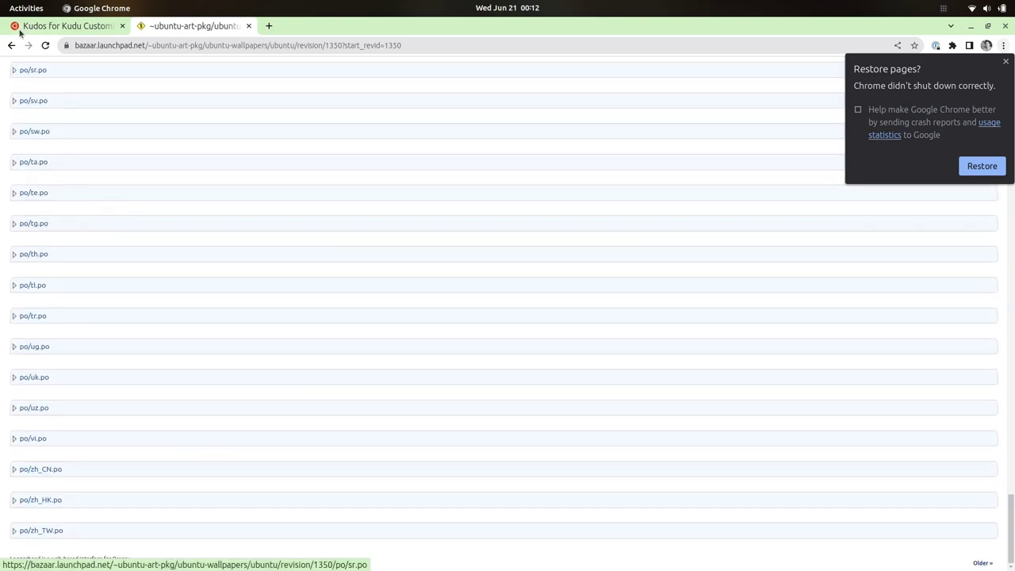
click(11, 45)
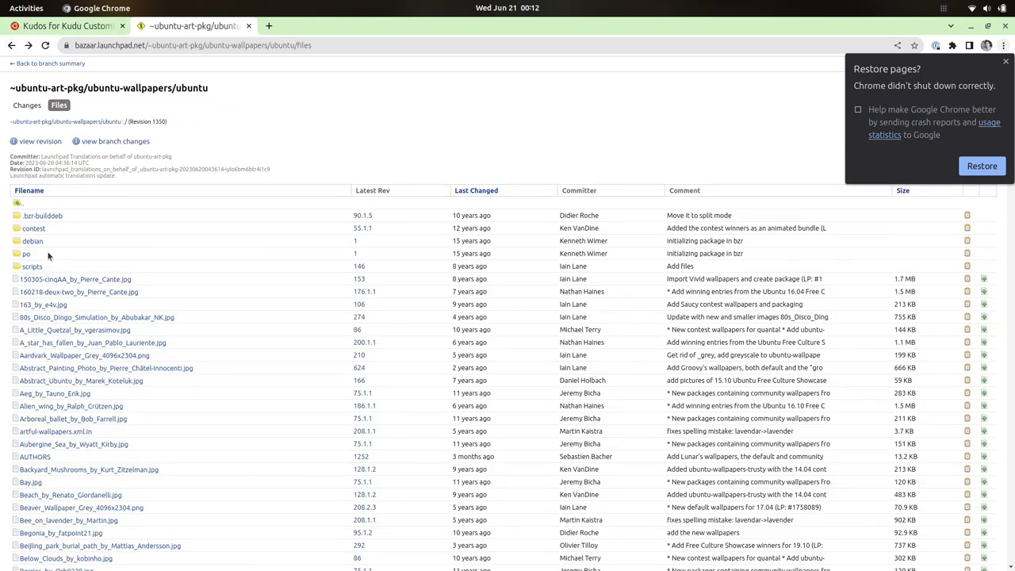
Open the Black_hole_by_Marek_Koteluk.jpg entry, then close the Launchpad tab and hide Terminal
scroll(38, 254, down, 3)
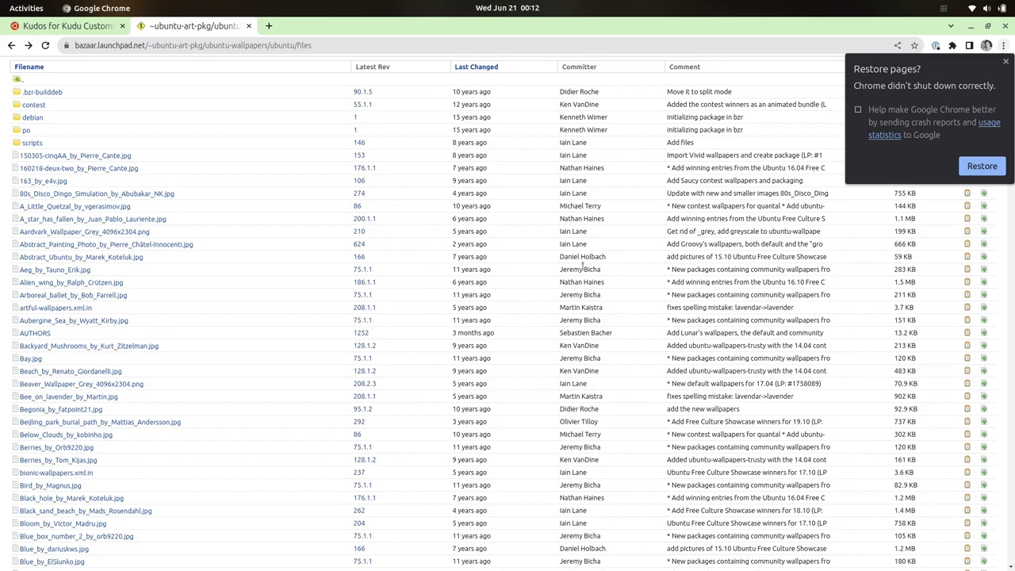
scroll(577, 254, down, 7)
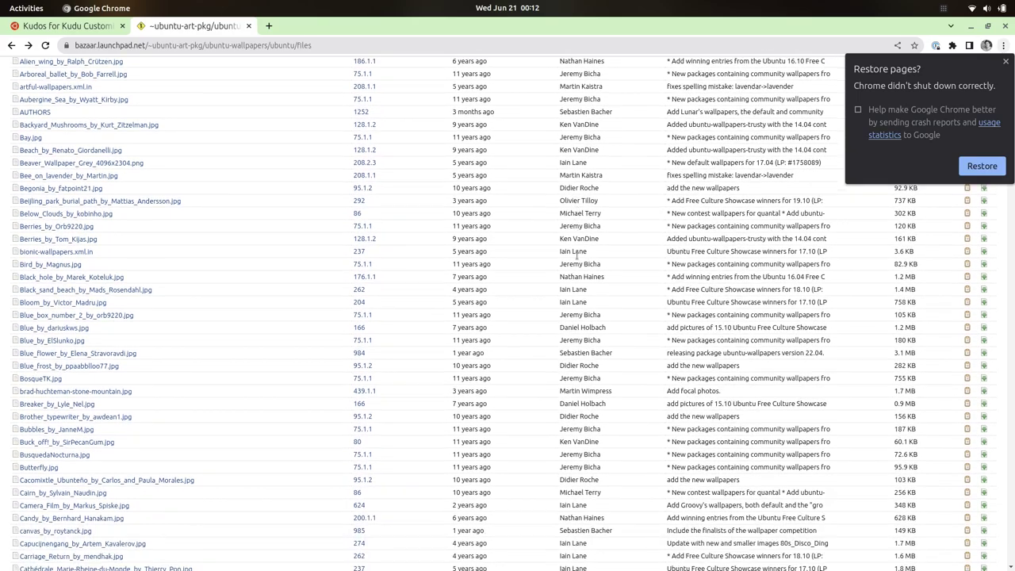
scroll(577, 254, down, 1)
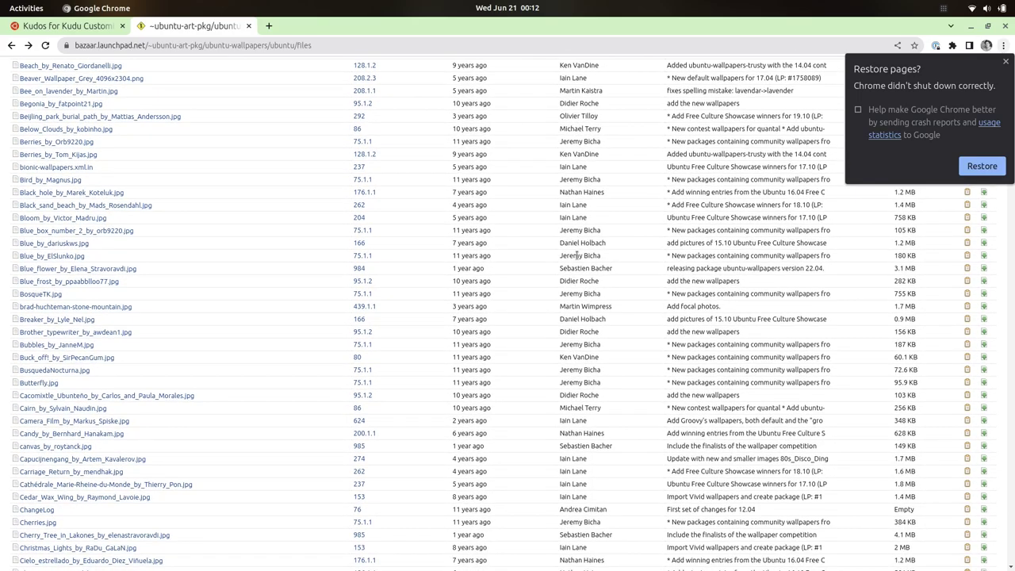
click(50, 195)
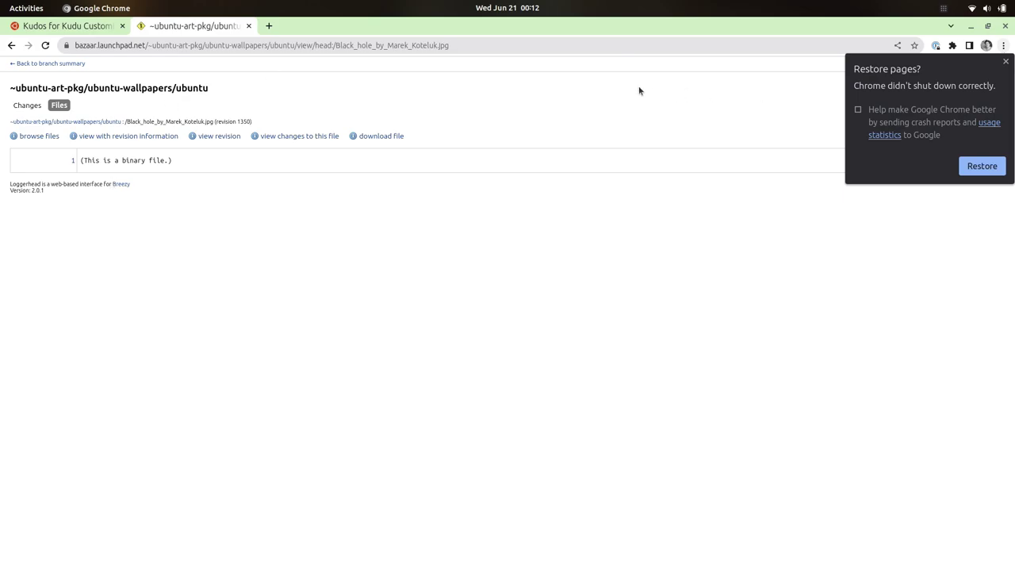
key(ctrl+w)
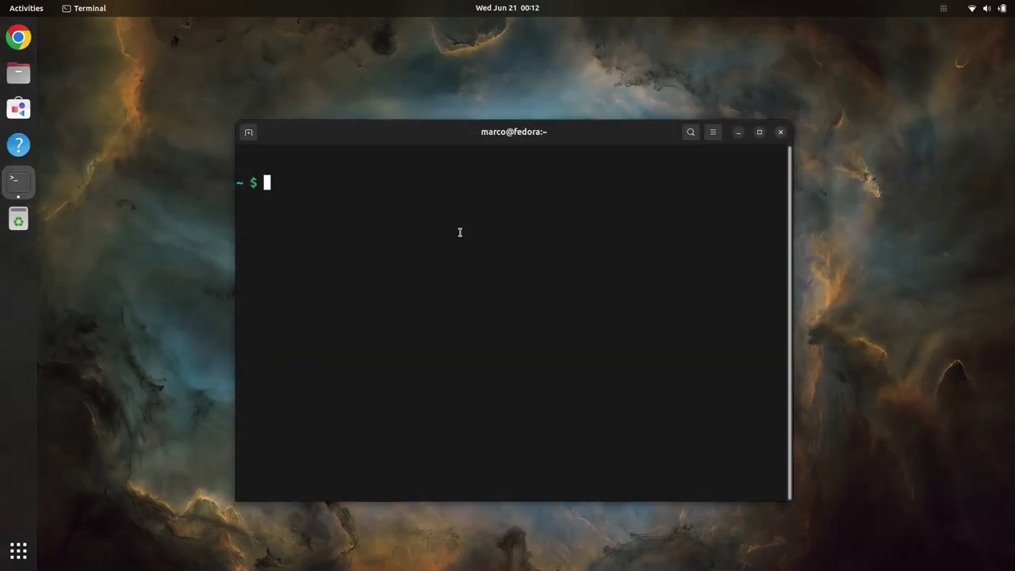
key(super+h)
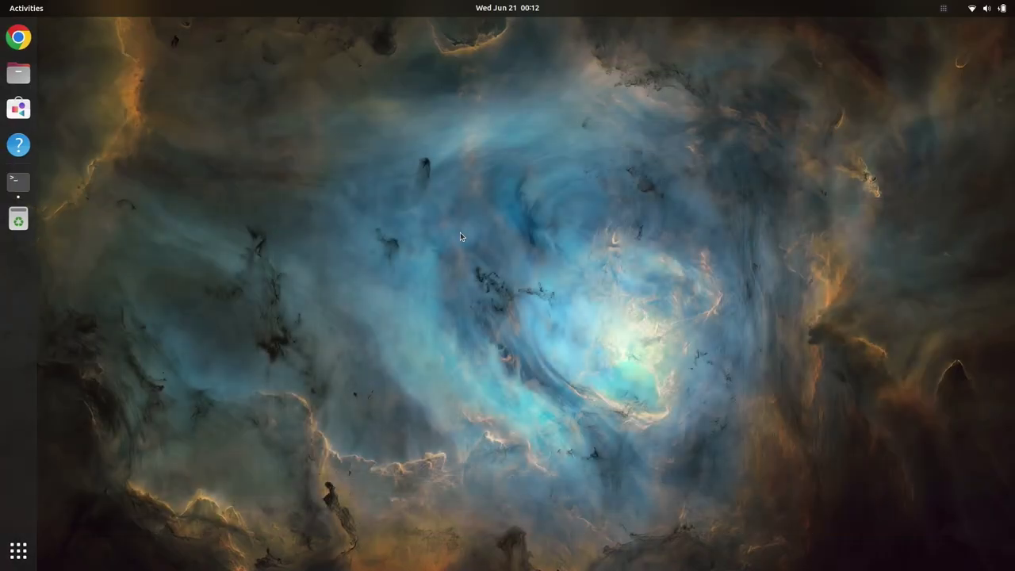